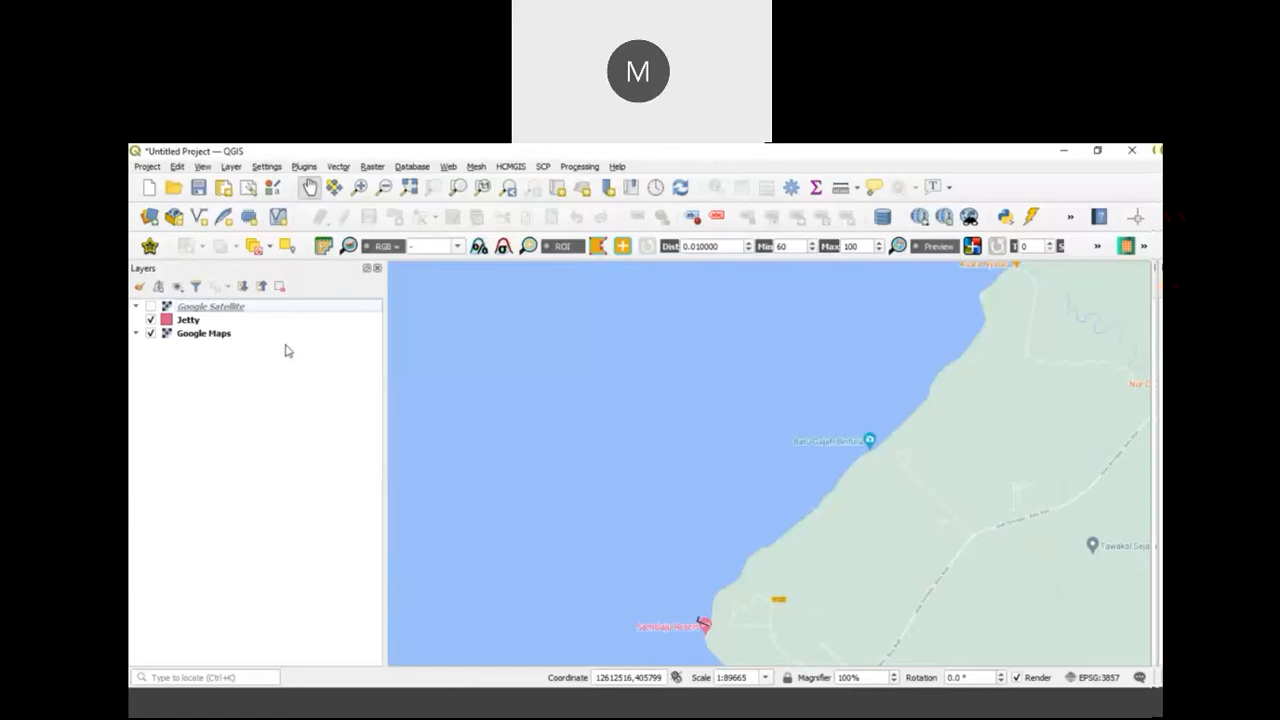
Step: Open the raster Samalaju Bathy.jpg in the Georeferencer
drag(526, 391, 543, 336)
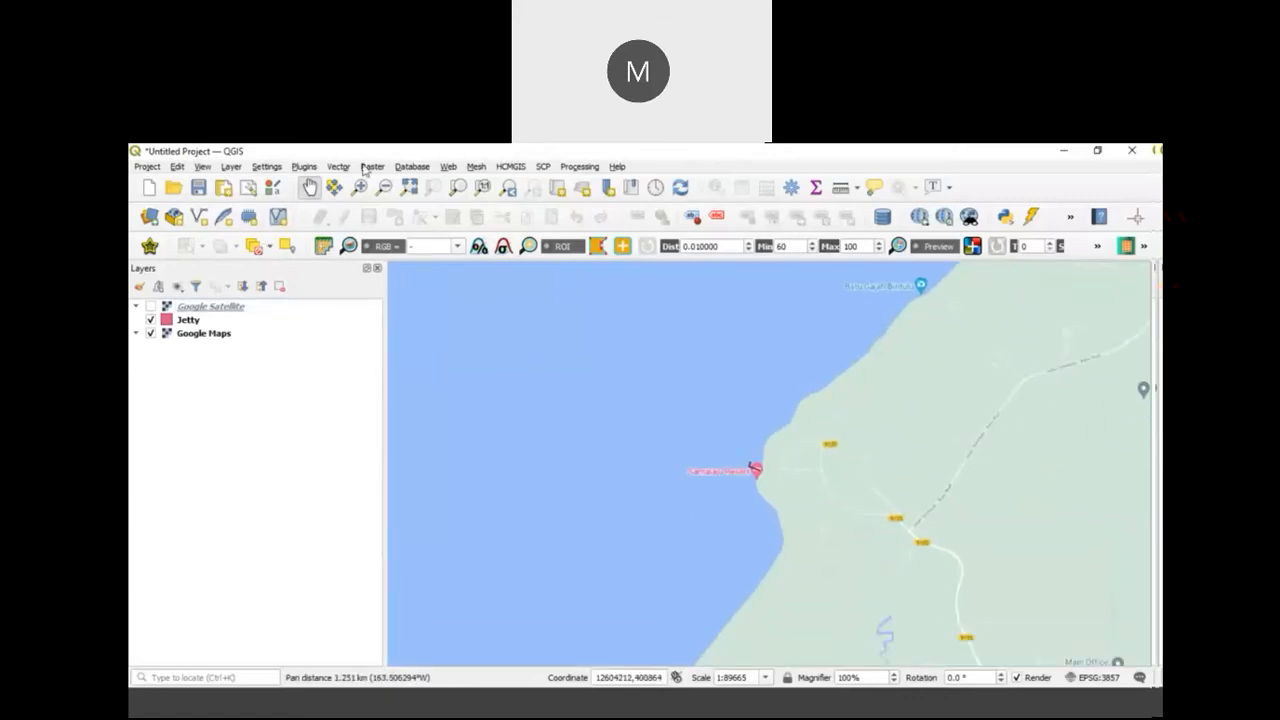
click(232, 168)
mouse_move(259, 221)
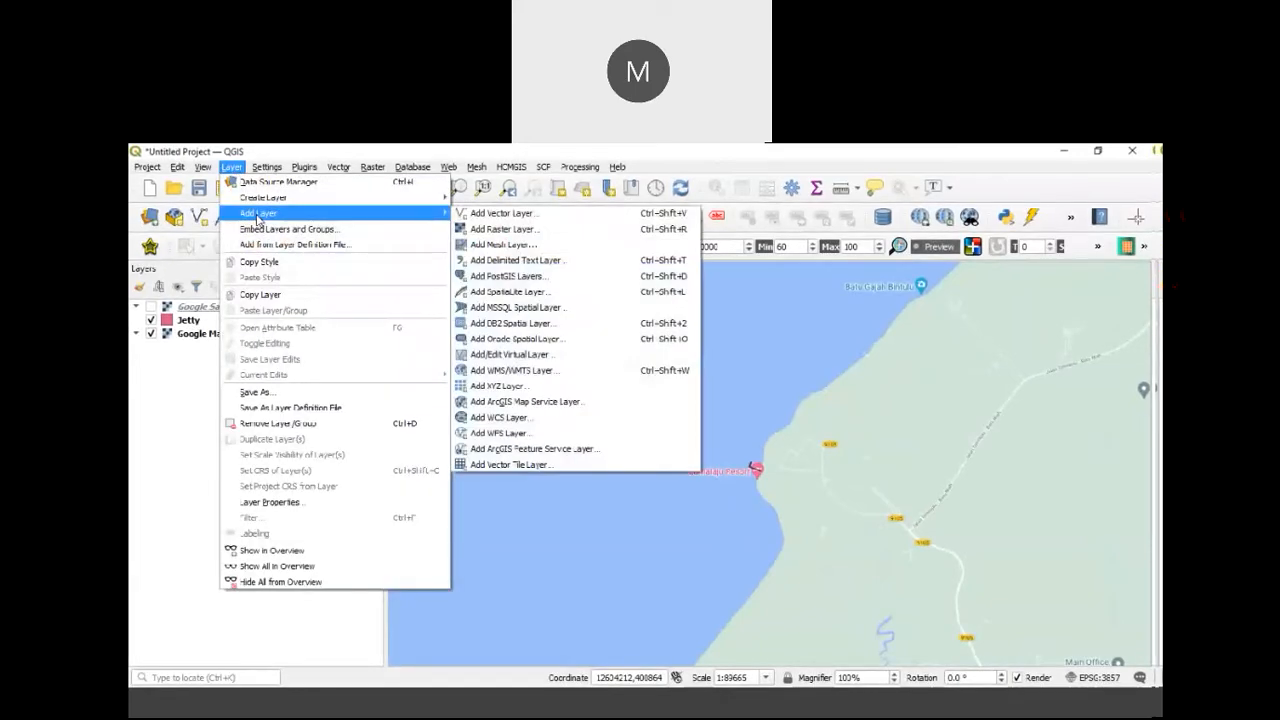
mouse_move(372, 167)
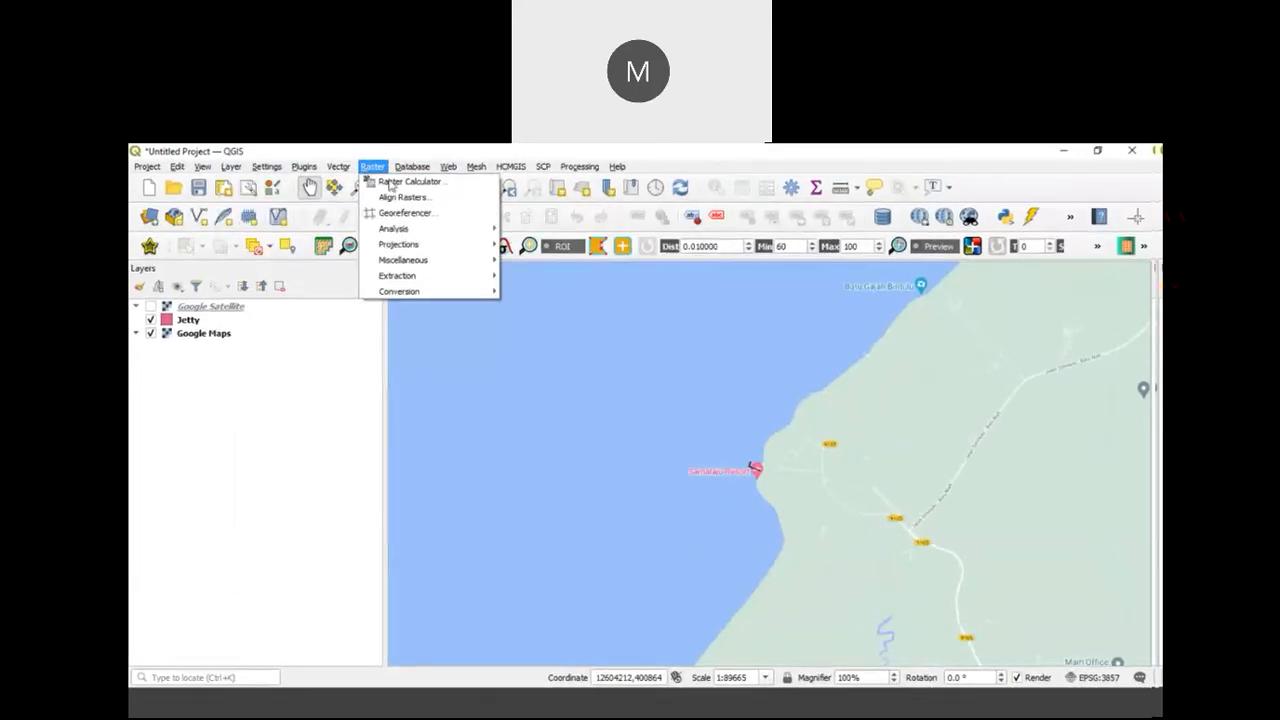
click(391, 212)
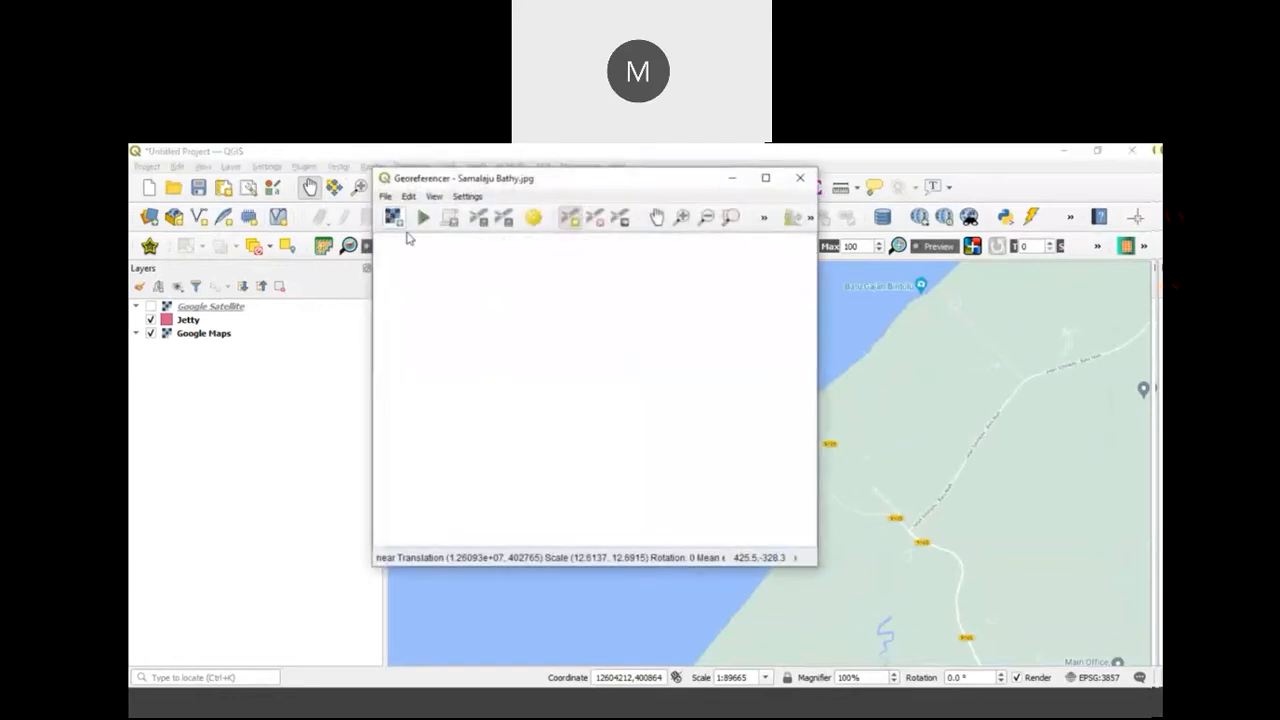
click(386, 197)
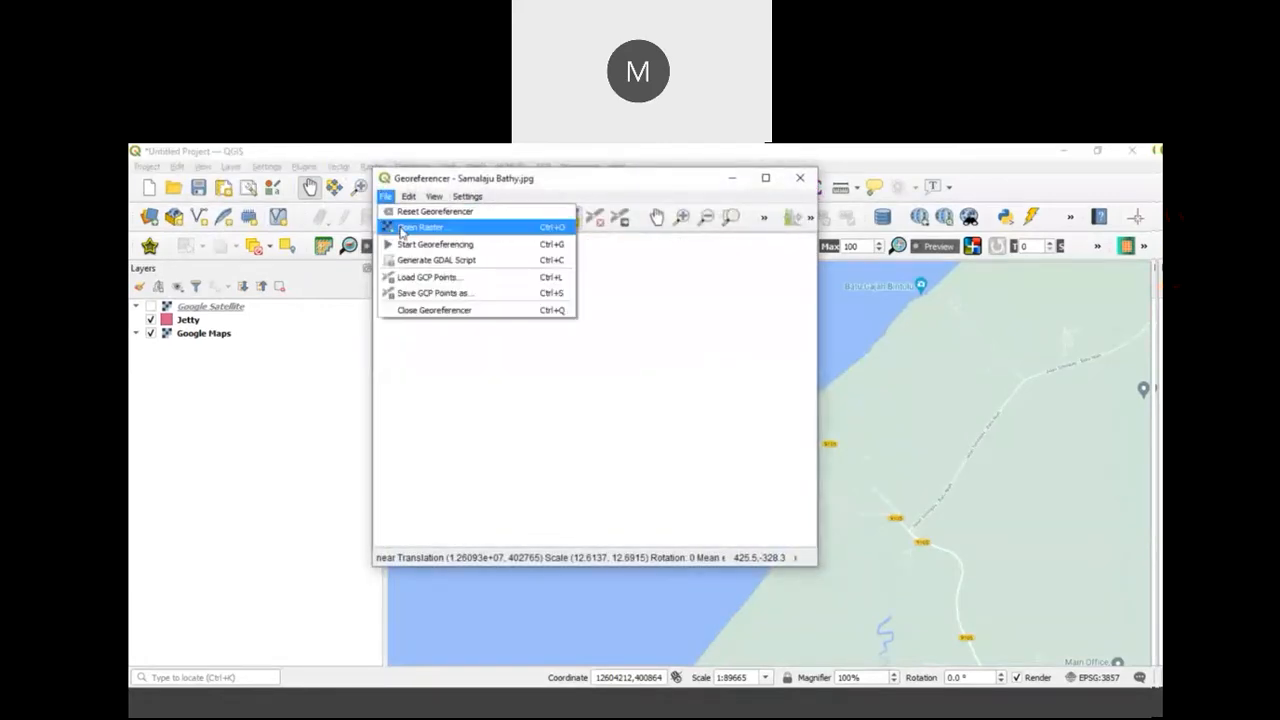
click(400, 226)
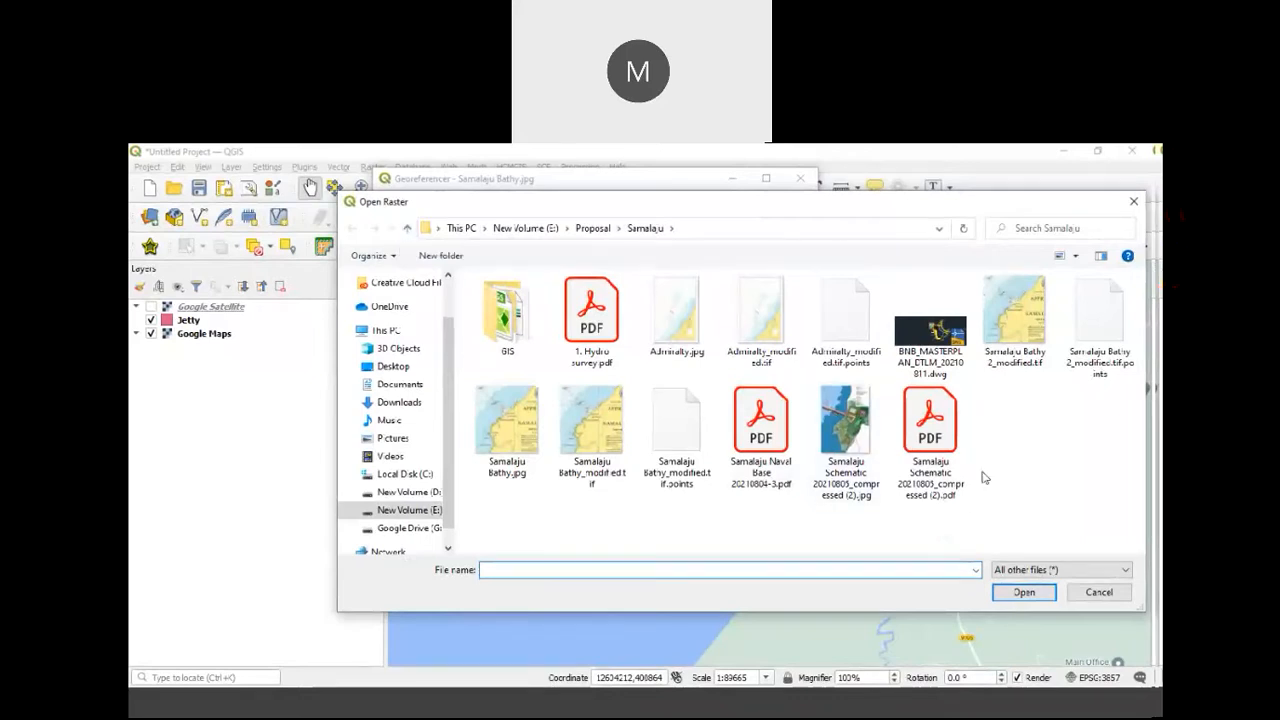
click(507, 425)
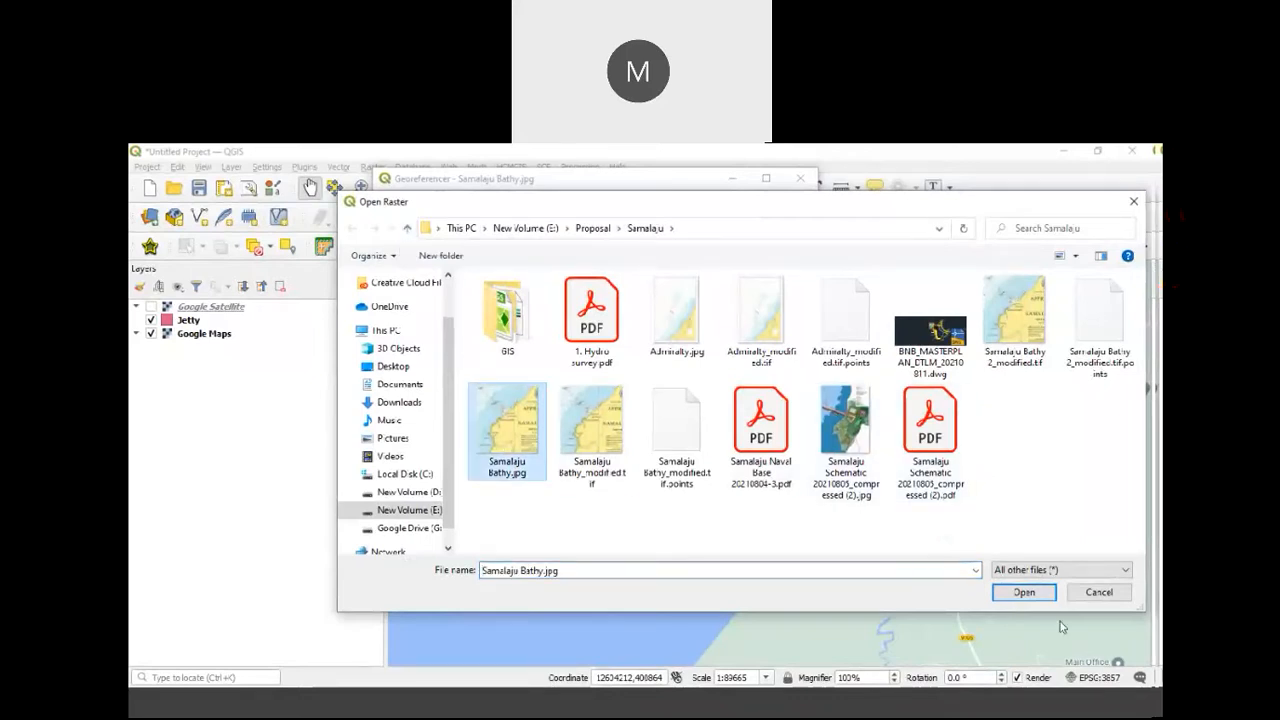
click(1020, 592)
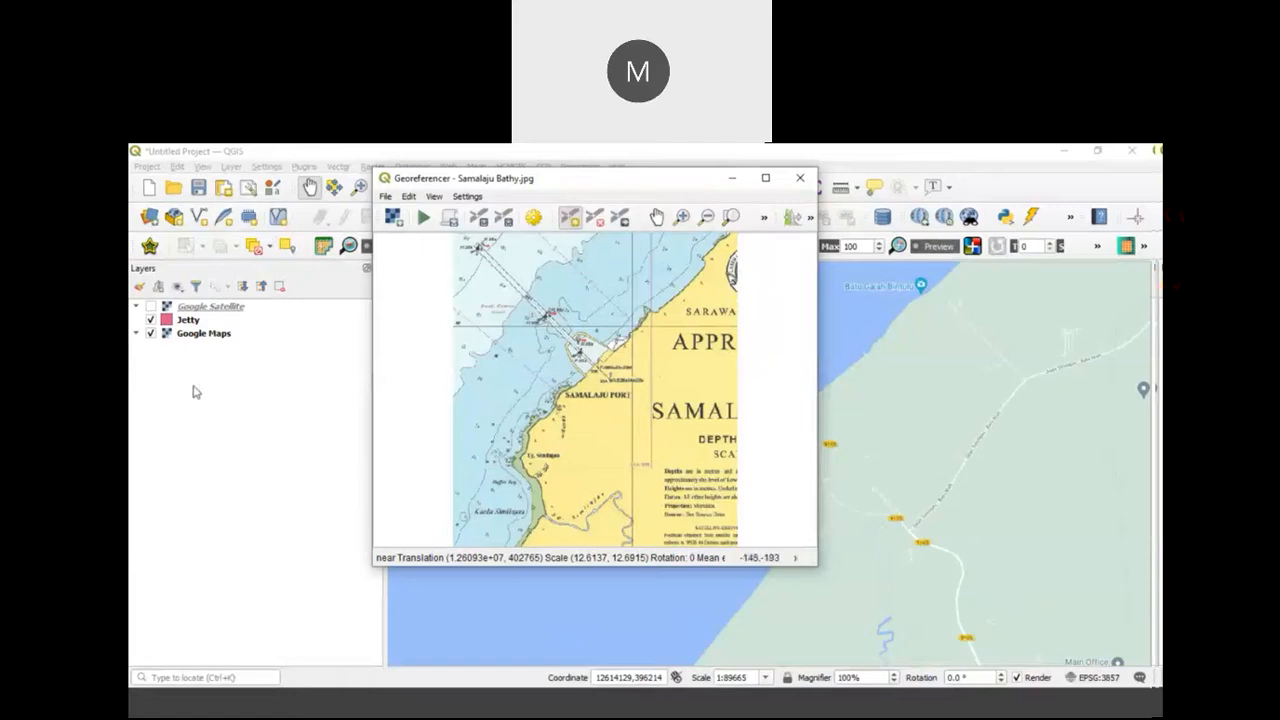
Step: Place the Georeferencer window beside the coastline on the map canvas and zoom the chart to the Tg. Similajau headland
click(218, 398)
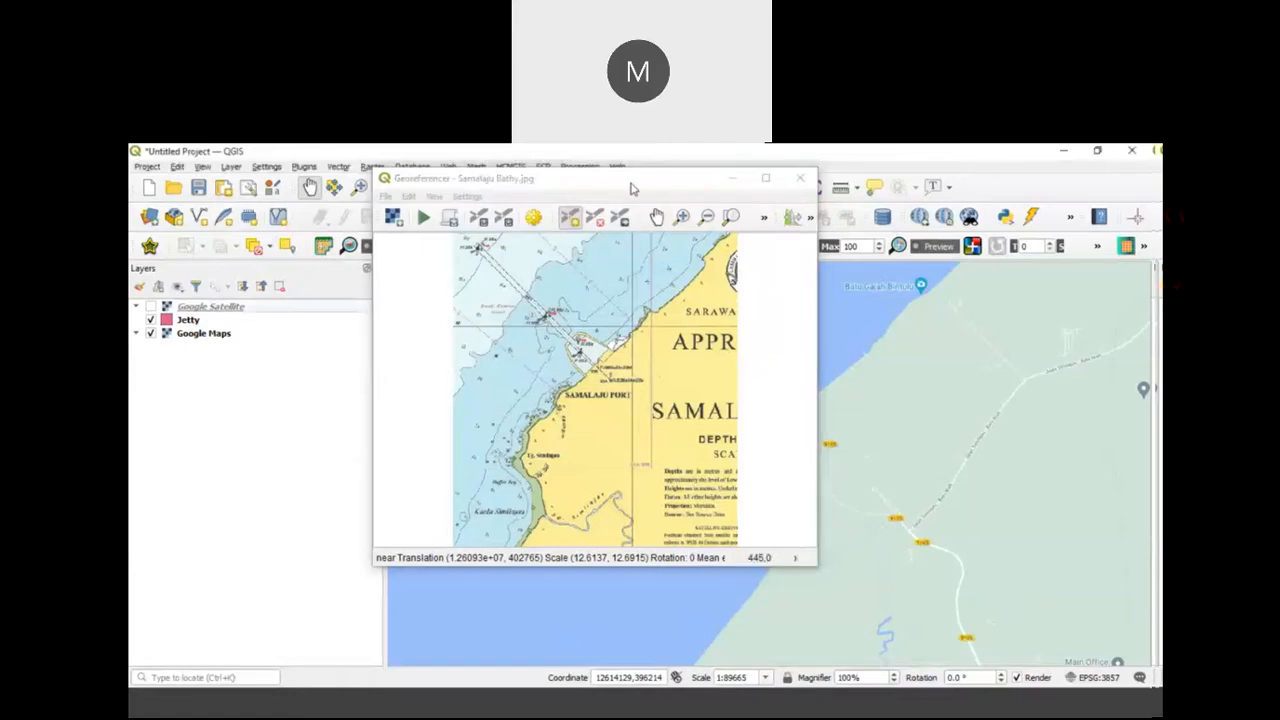
drag(631, 188, 413, 195)
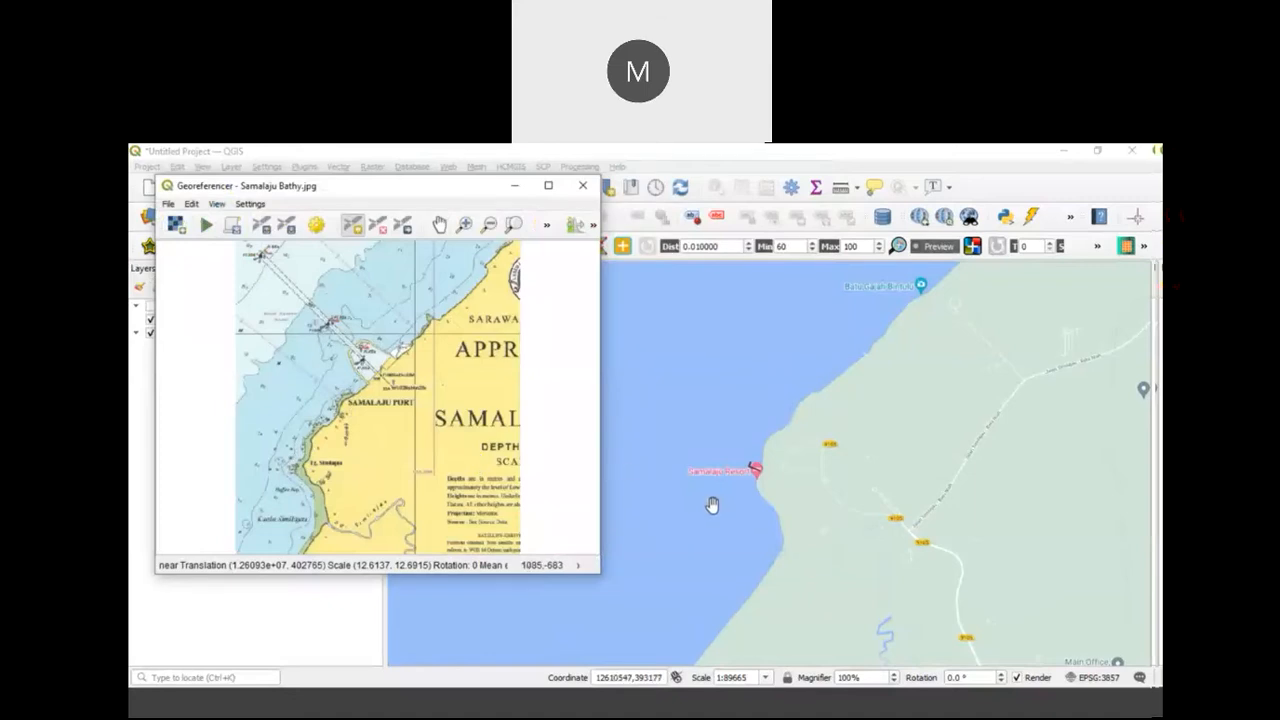
scroll(299, 468, up, 3)
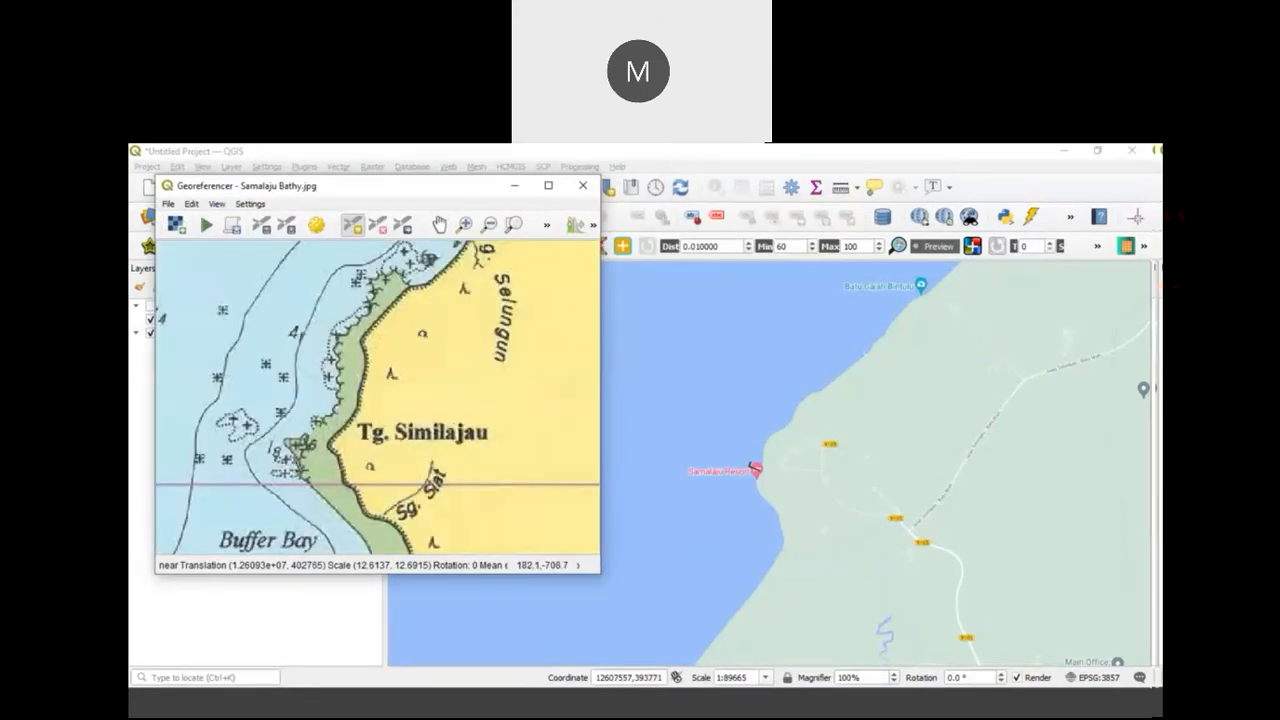
scroll(345, 430, up, 2)
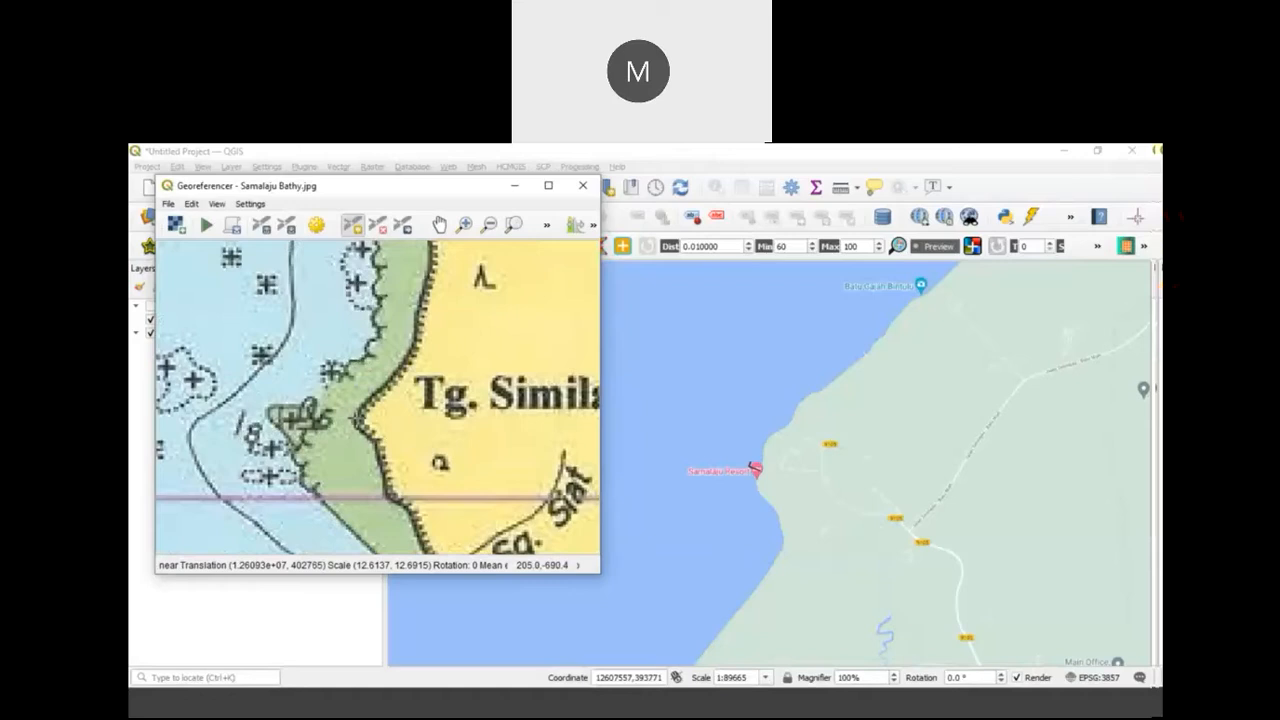
Step: Set the project coordinate reference system to GDM2000 / East Malaysia BRSO (EPSG:3376)
click(378, 158)
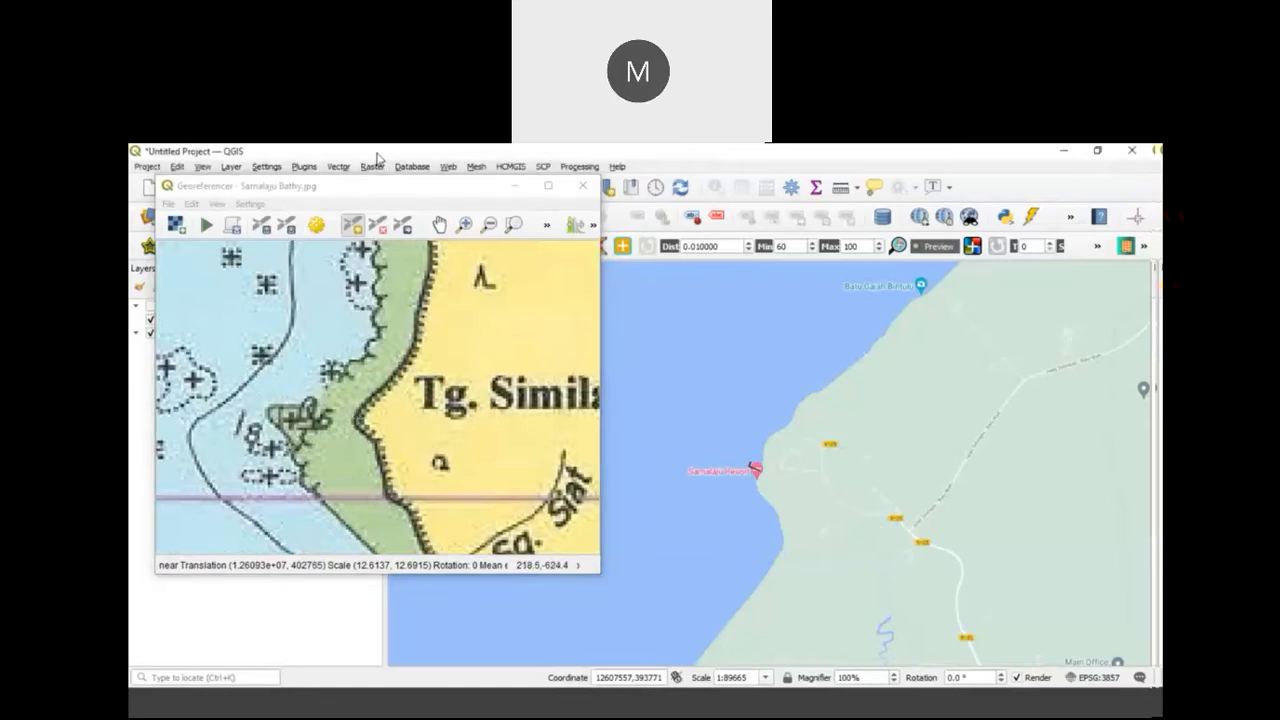
drag(344, 194, 659, 208)
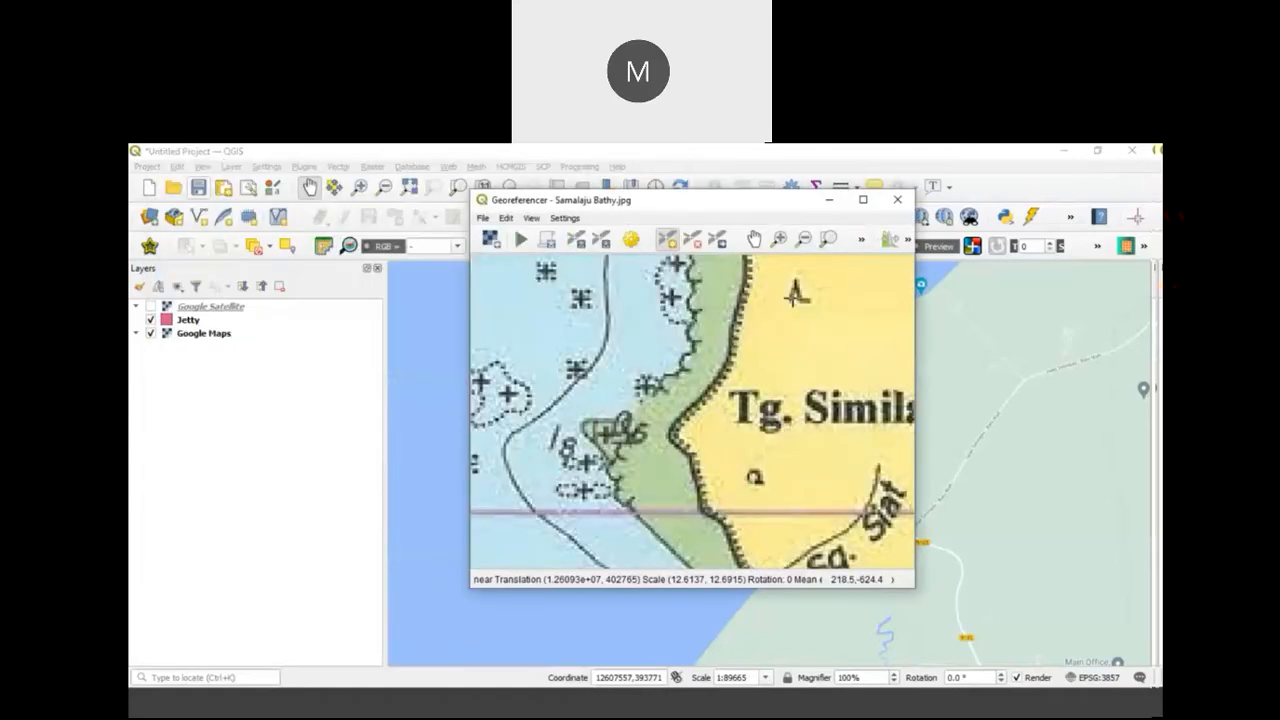
click(150, 167)
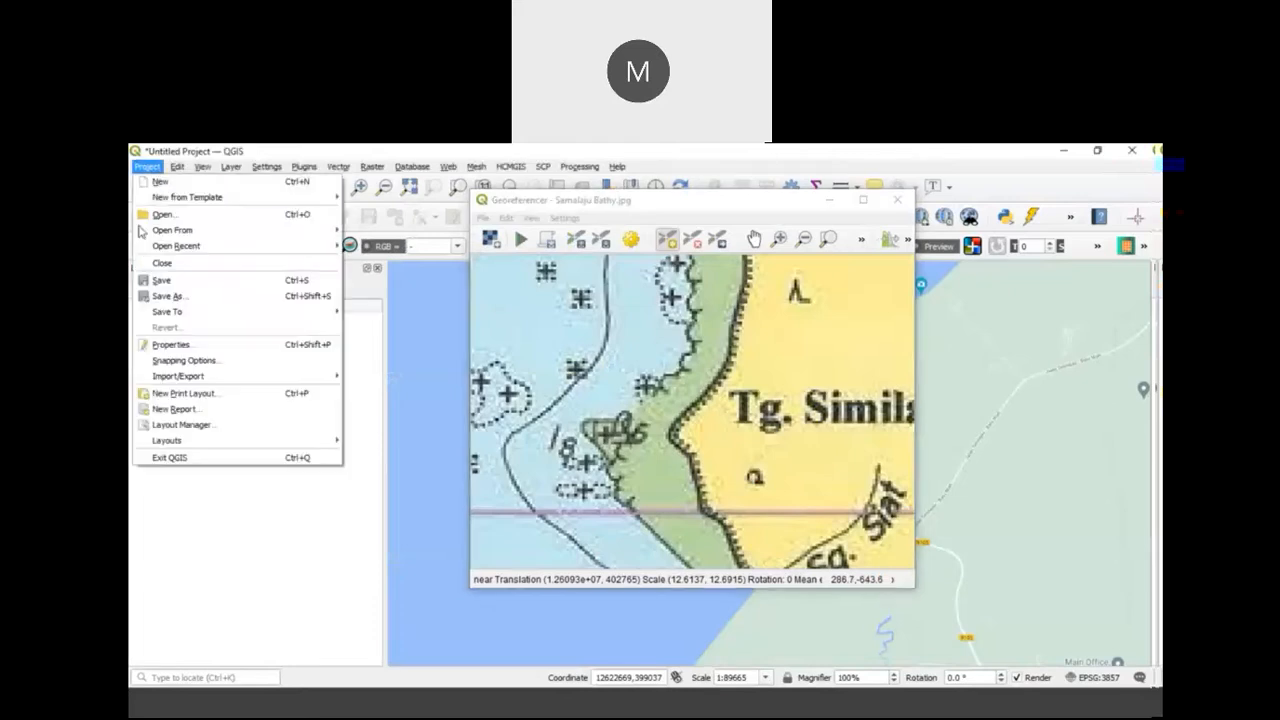
click(172, 344)
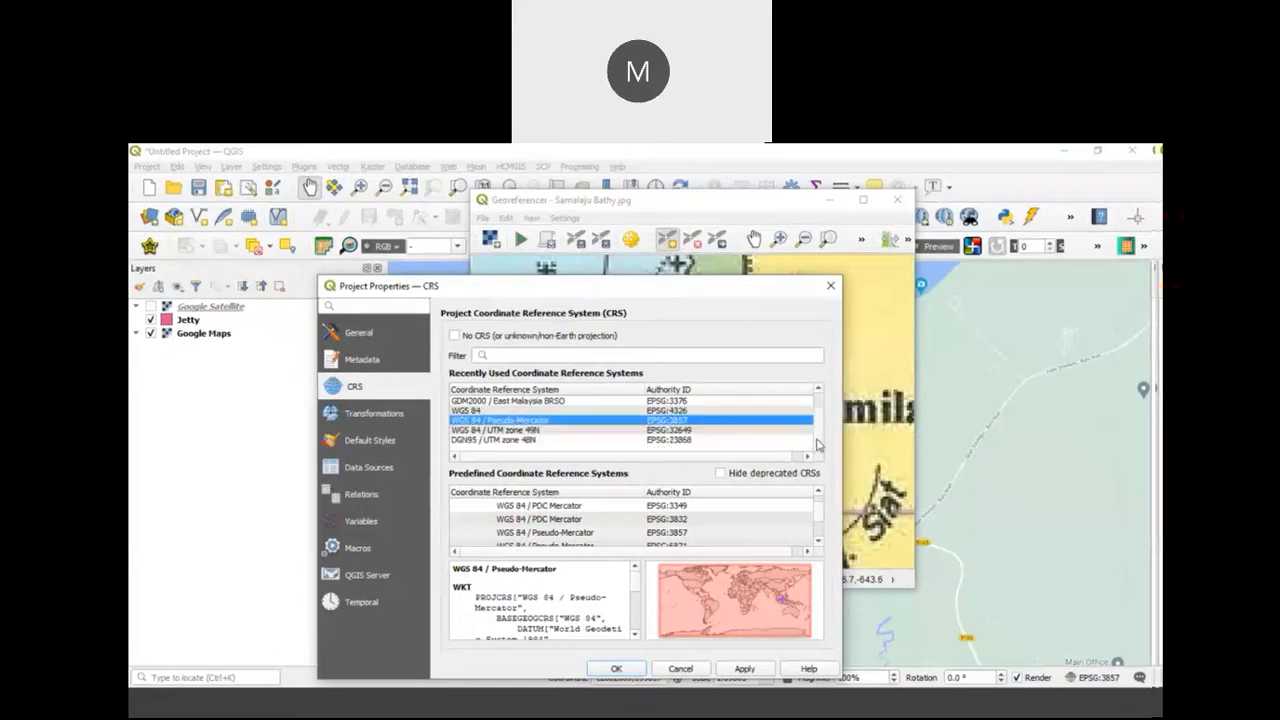
scroll(822, 413, up, 1)
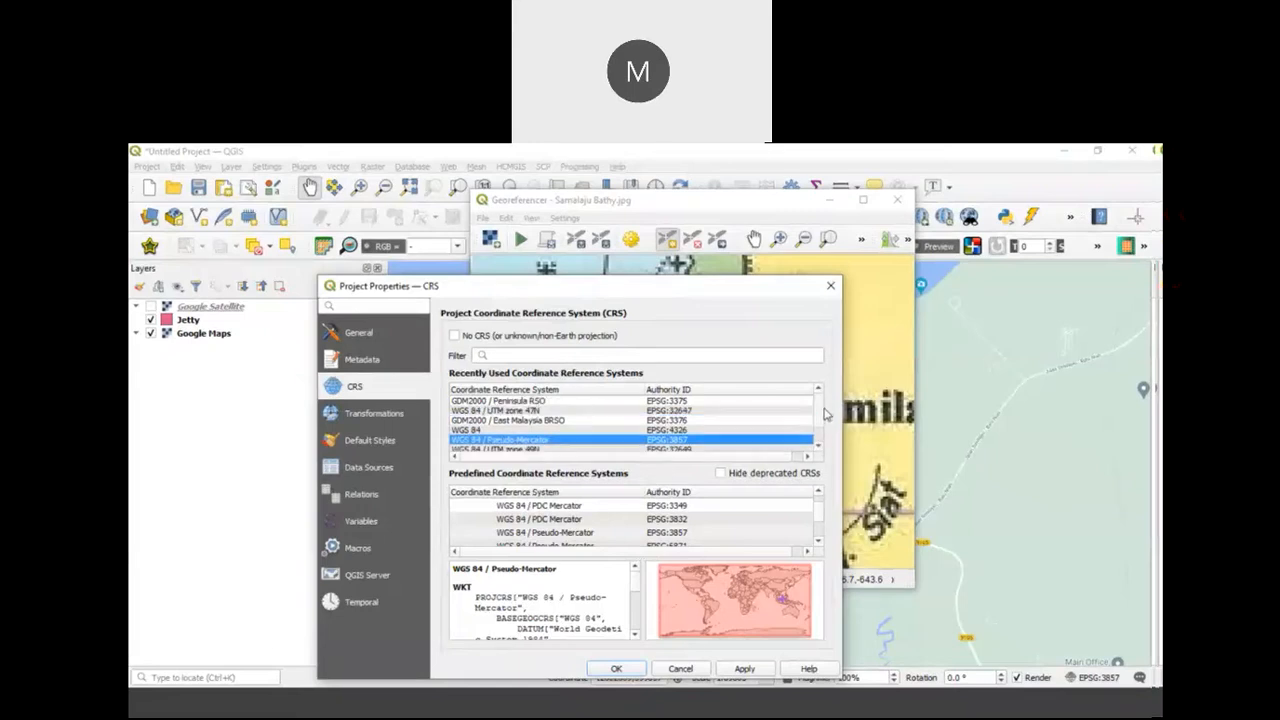
click(553, 421)
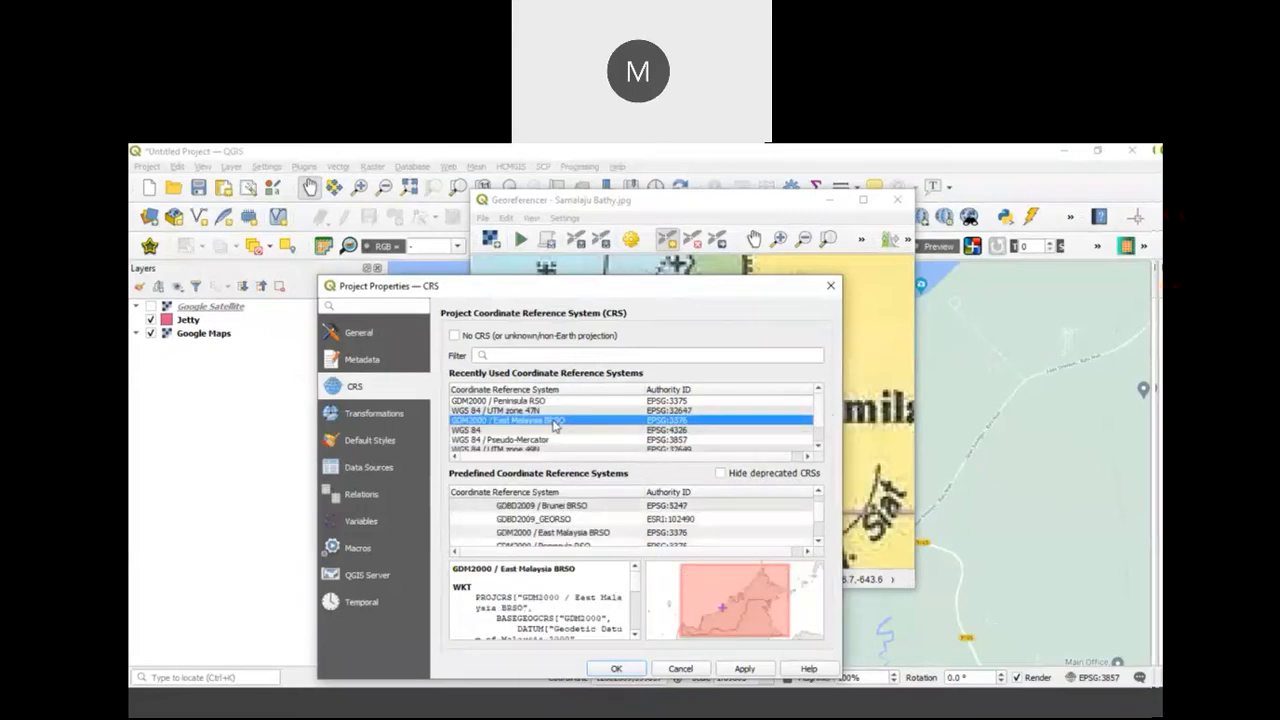
click(743, 670)
click(620, 669)
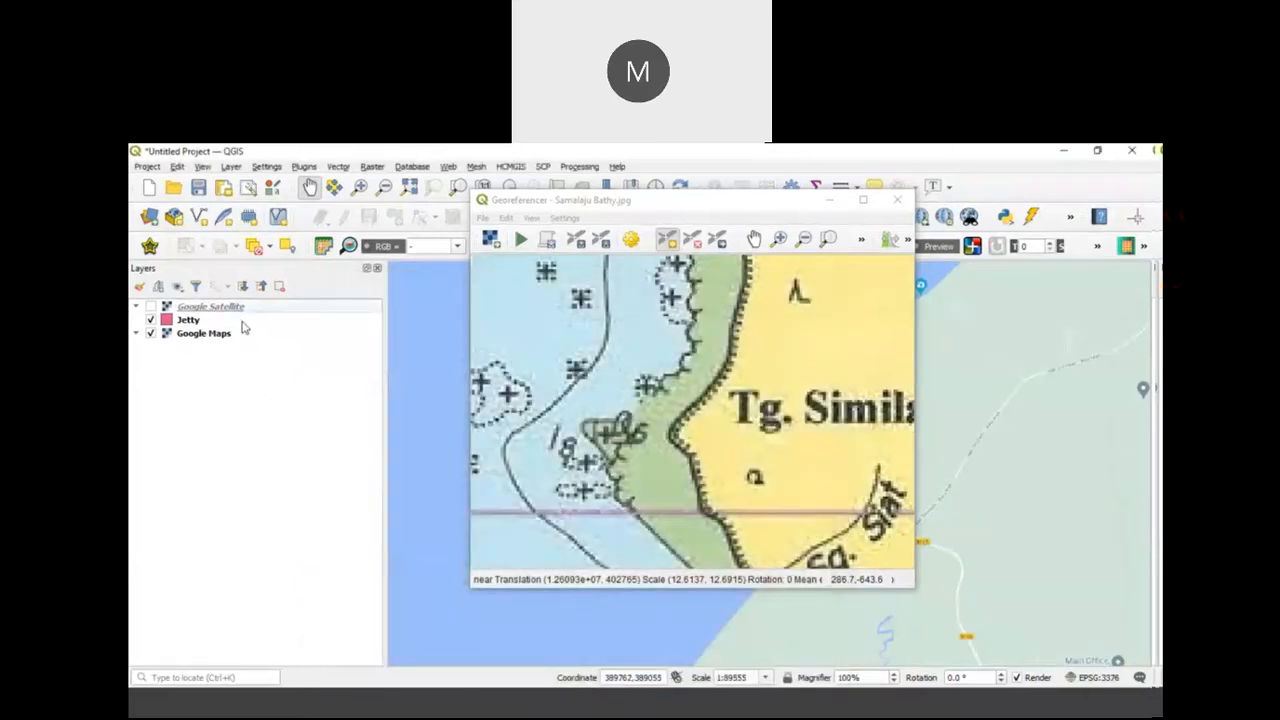
Step: Reapply GDM2000 / East Malaysia BRSO as the coordinate system in the project properties
click(147, 166)
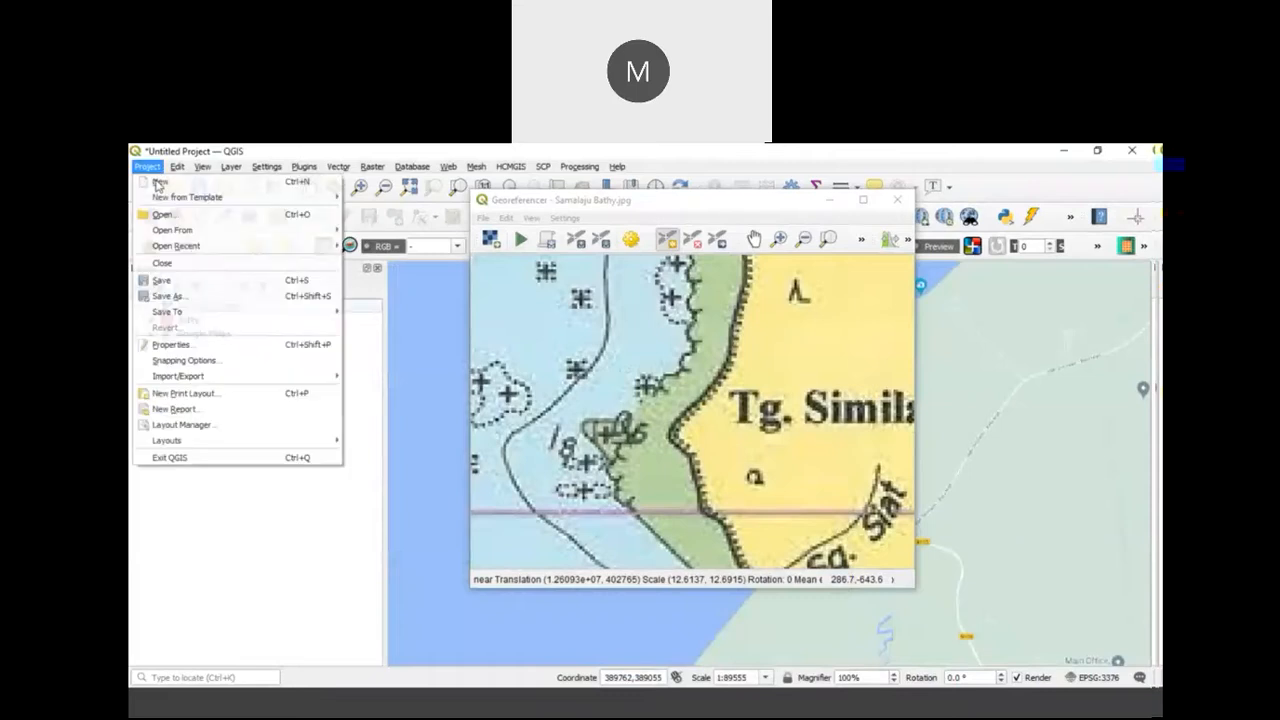
click(198, 346)
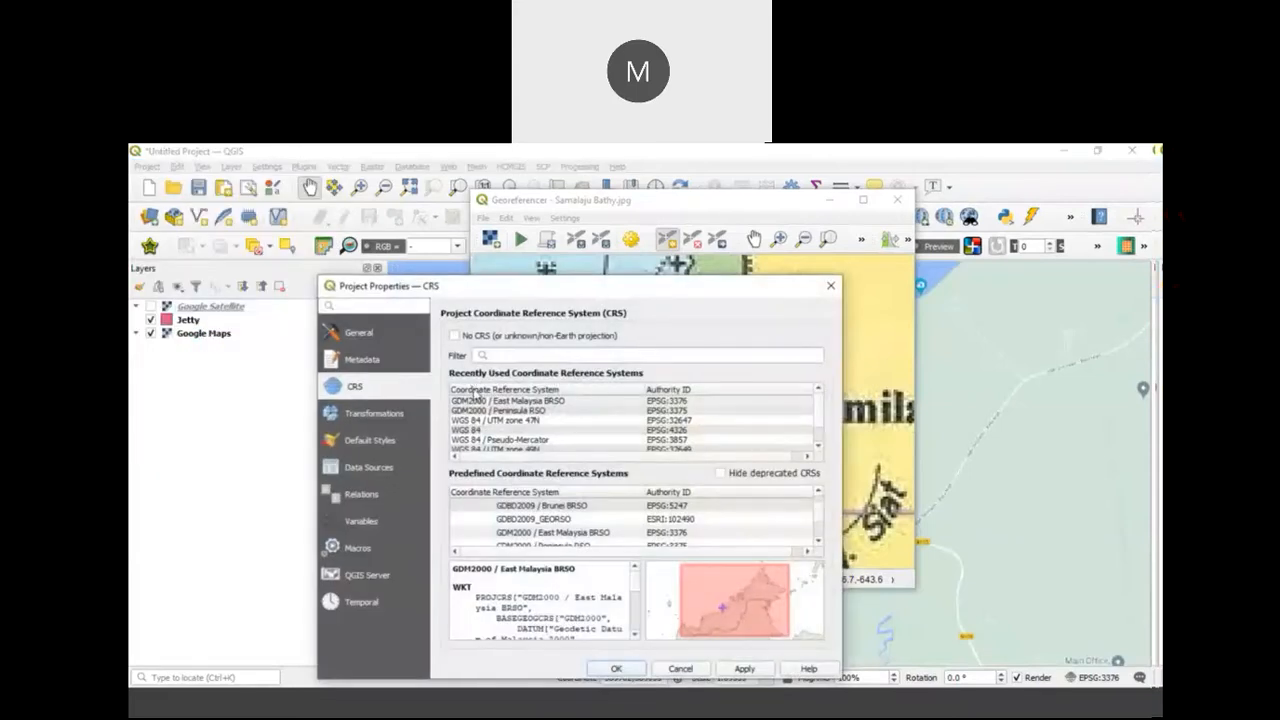
click(527, 402)
click(744, 668)
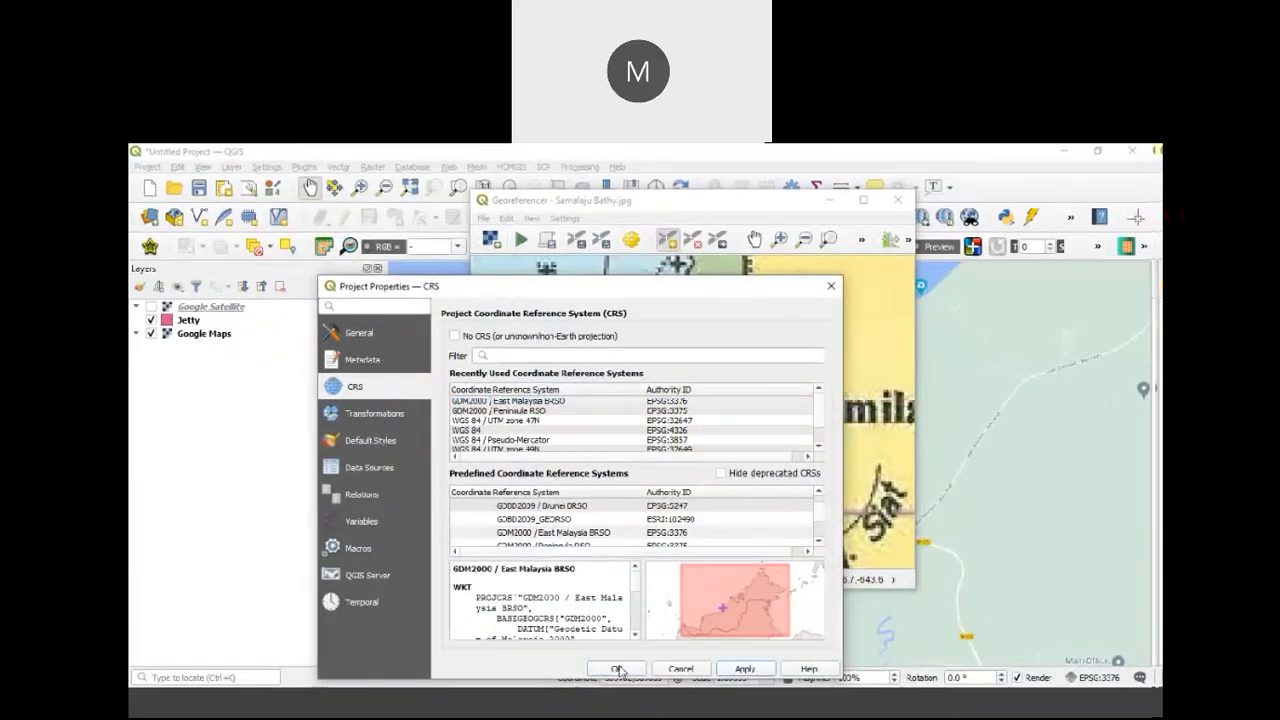
click(619, 669)
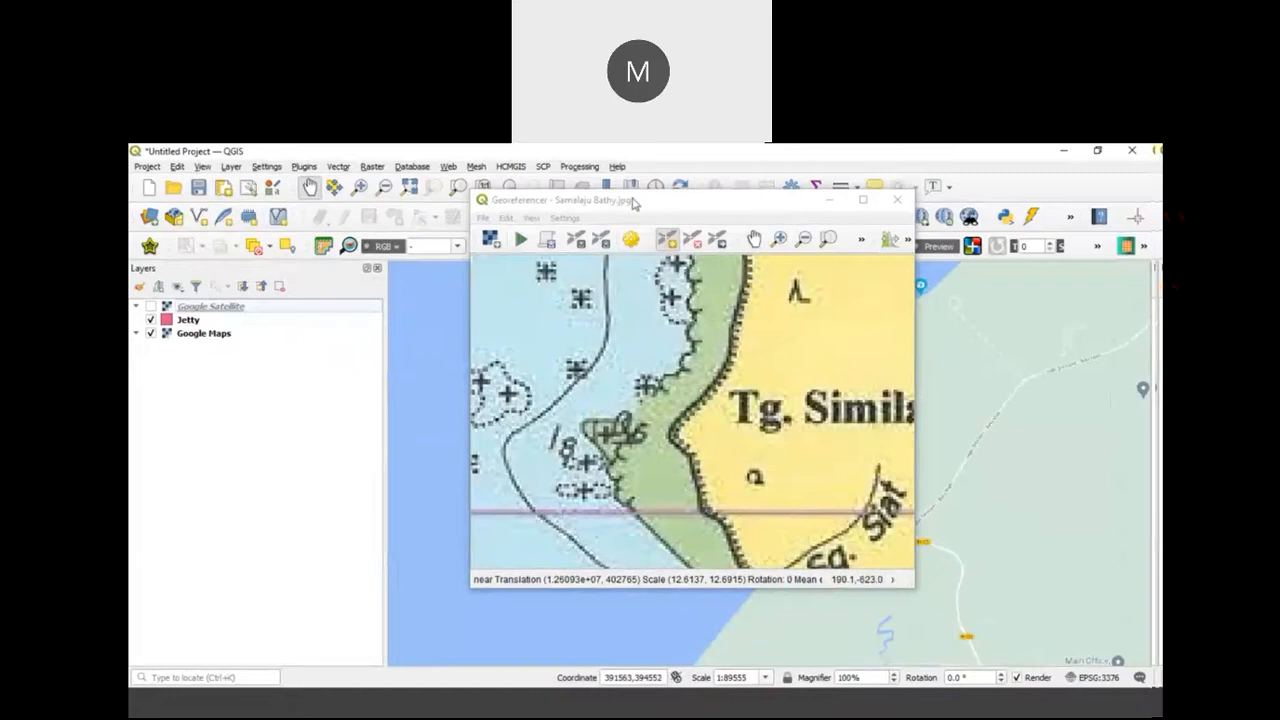
Step: Add a control point at the Tg. Similajau headland on the chart, taking its coordinates from the map canvas beside the Samalaju resort marker
drag(632, 203, 384, 163)
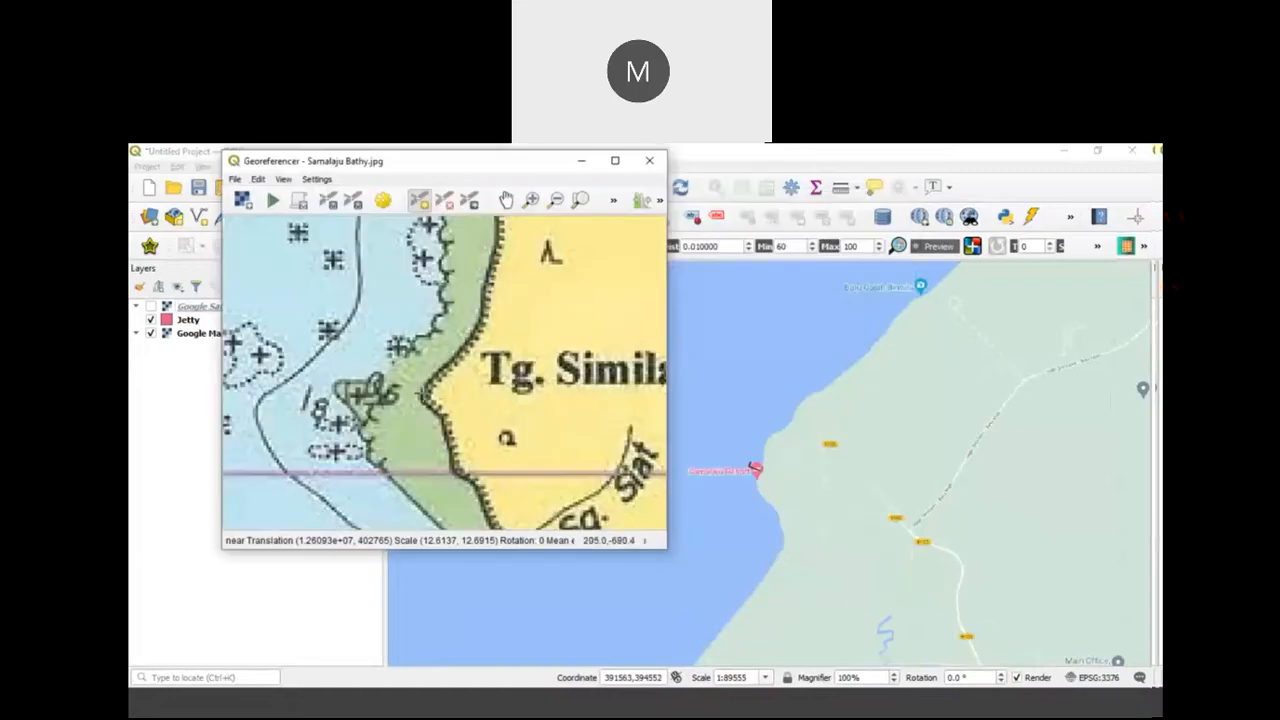
click(423, 417)
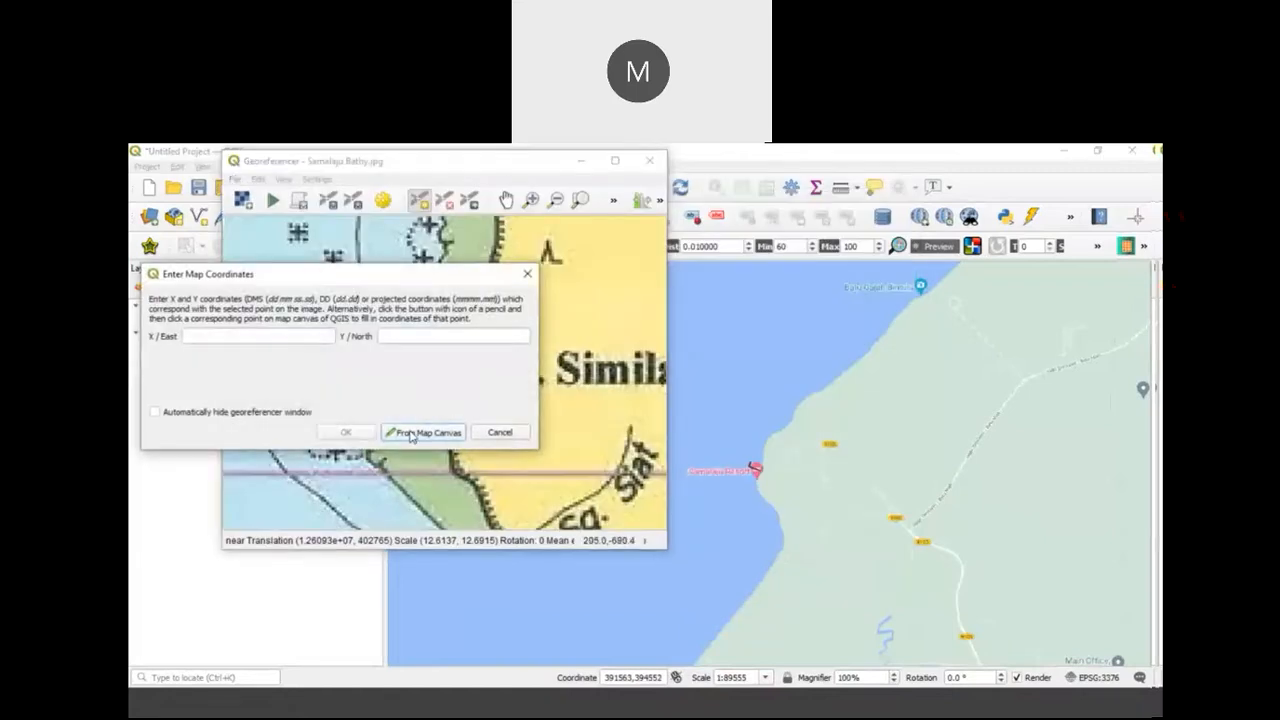
click(410, 434)
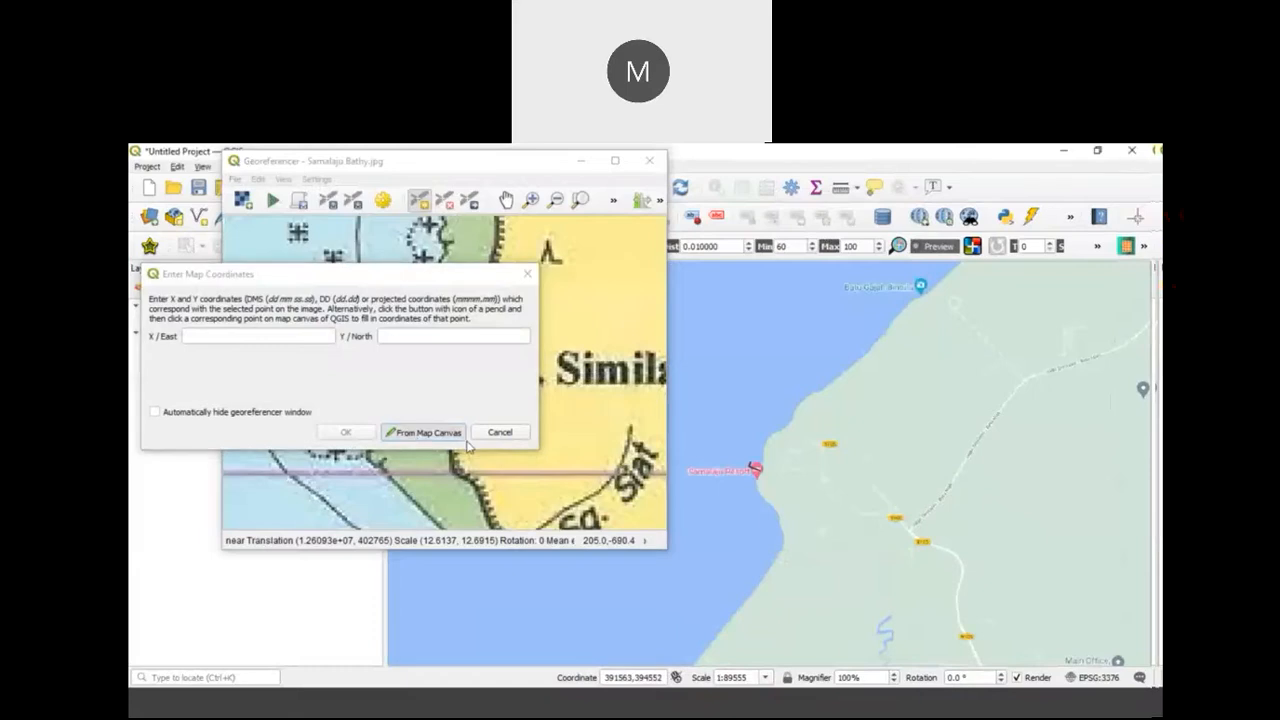
click(755, 477)
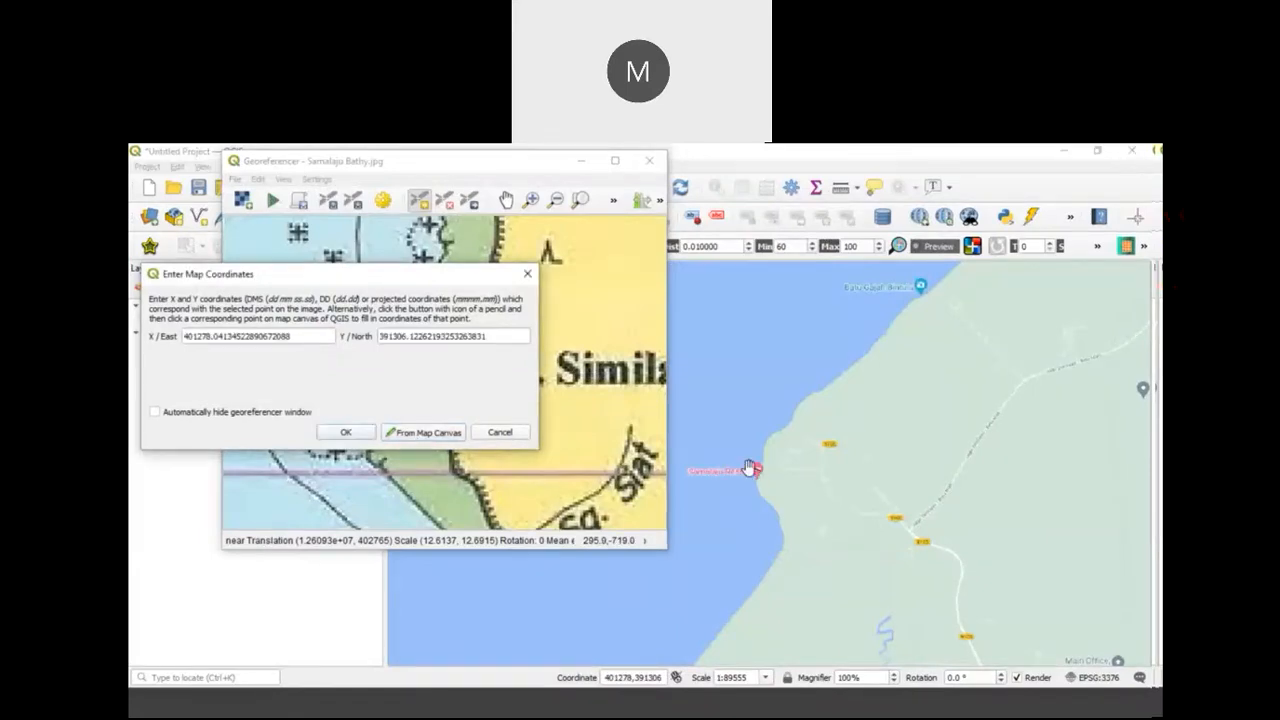
click(343, 432)
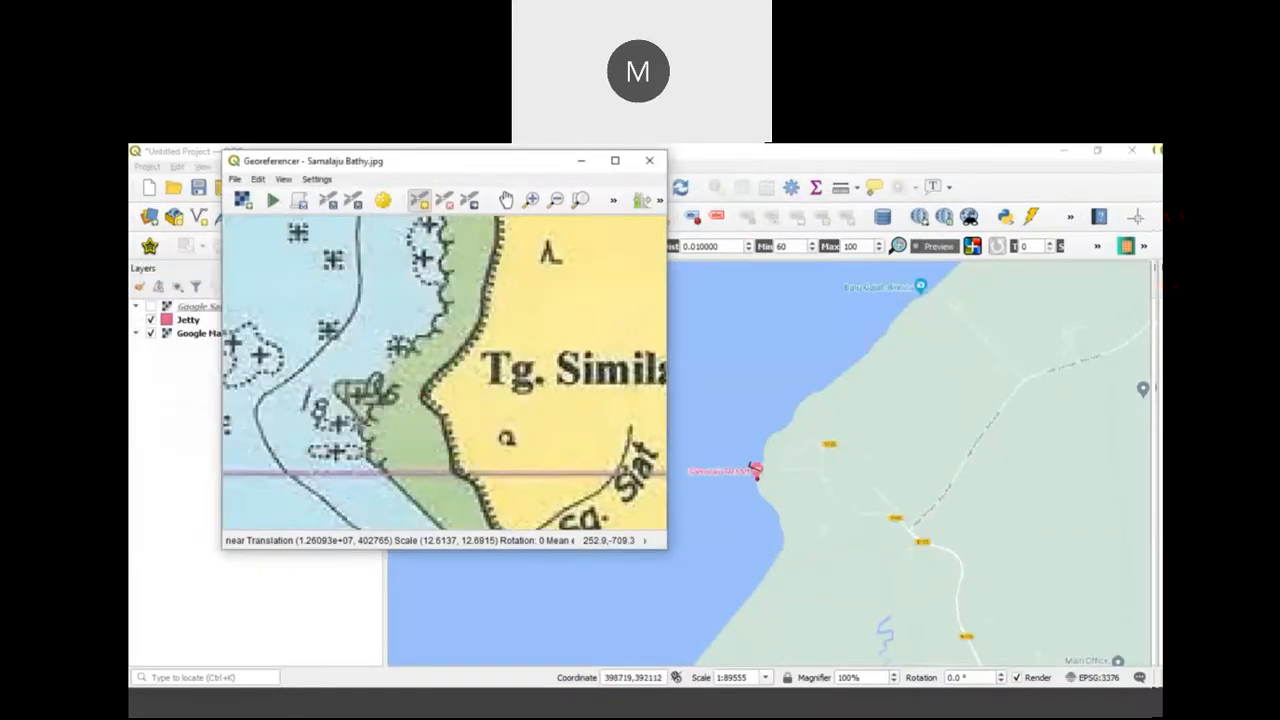
Step: Move the Jetty layer above Google Satellite and show the satellite imagery
scroll(529, 319, down, 3)
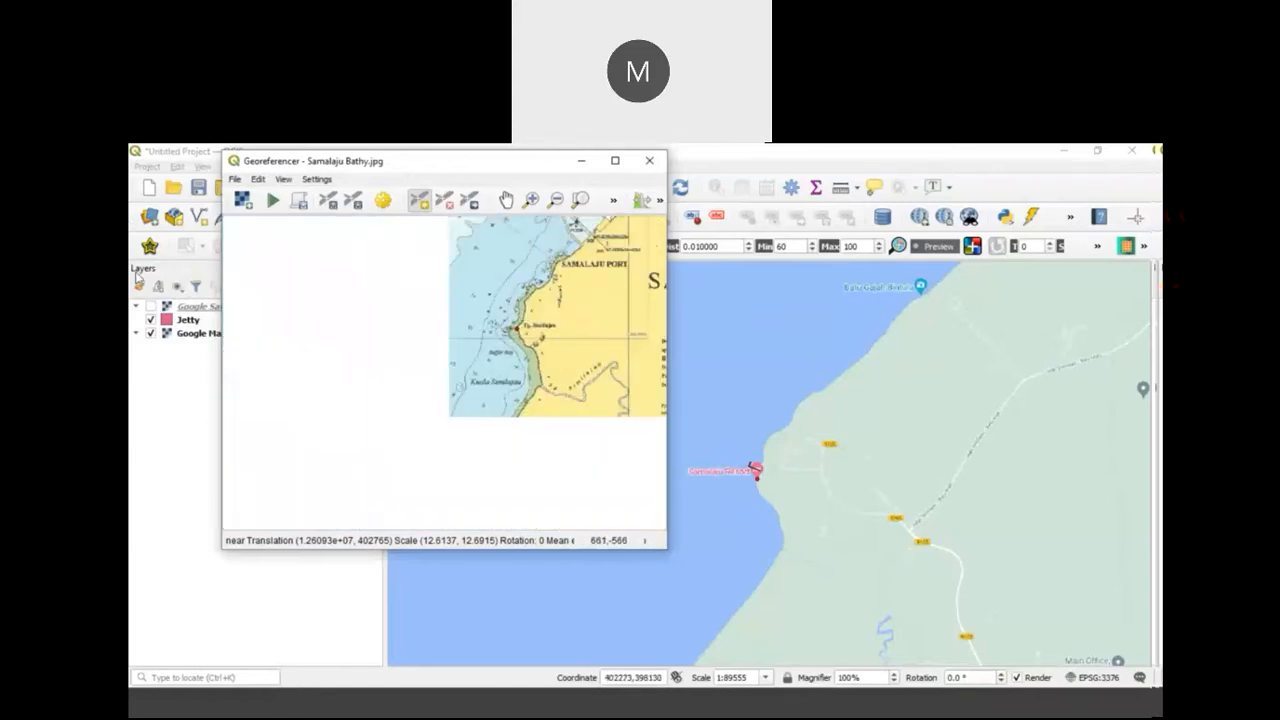
drag(186, 313, 185, 327)
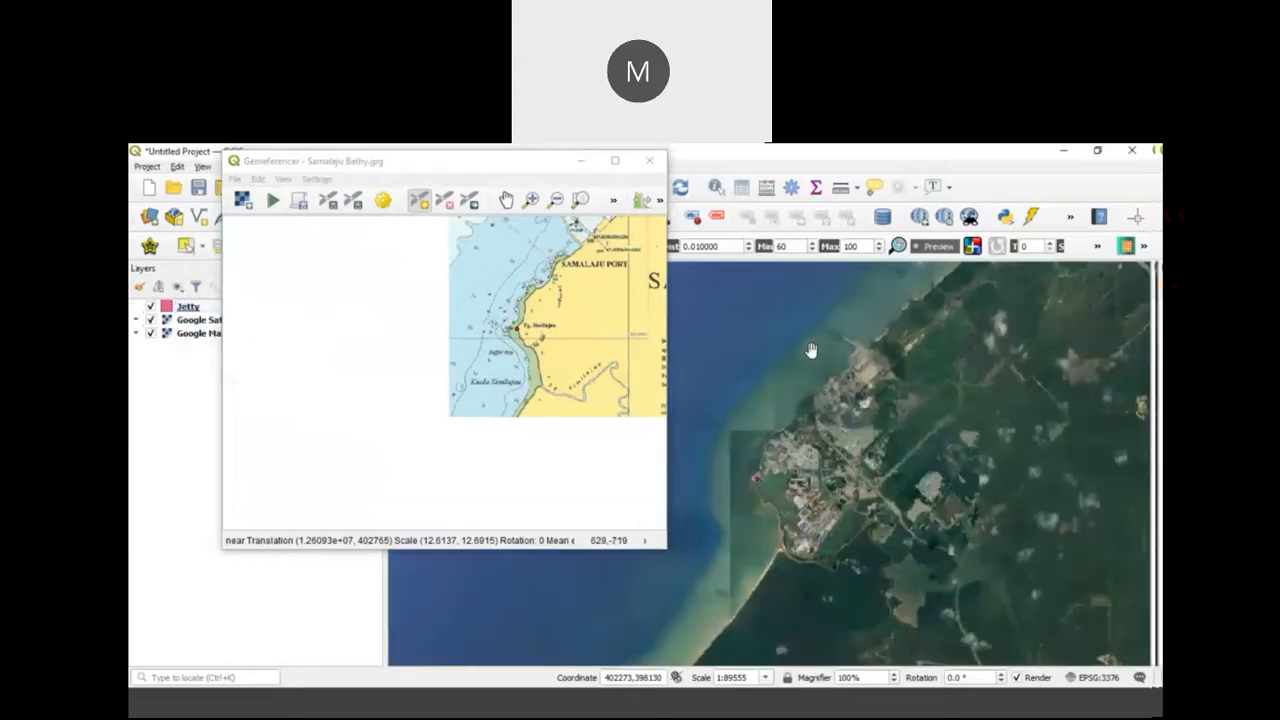
Step: Add a second control point where the Samalaju Port breakwater meets the shore, taking its coordinates from the satellite image on the map canvas
scroll(826, 362, up, 2)
drag(849, 363, 797, 446)
scroll(588, 236, up, 3)
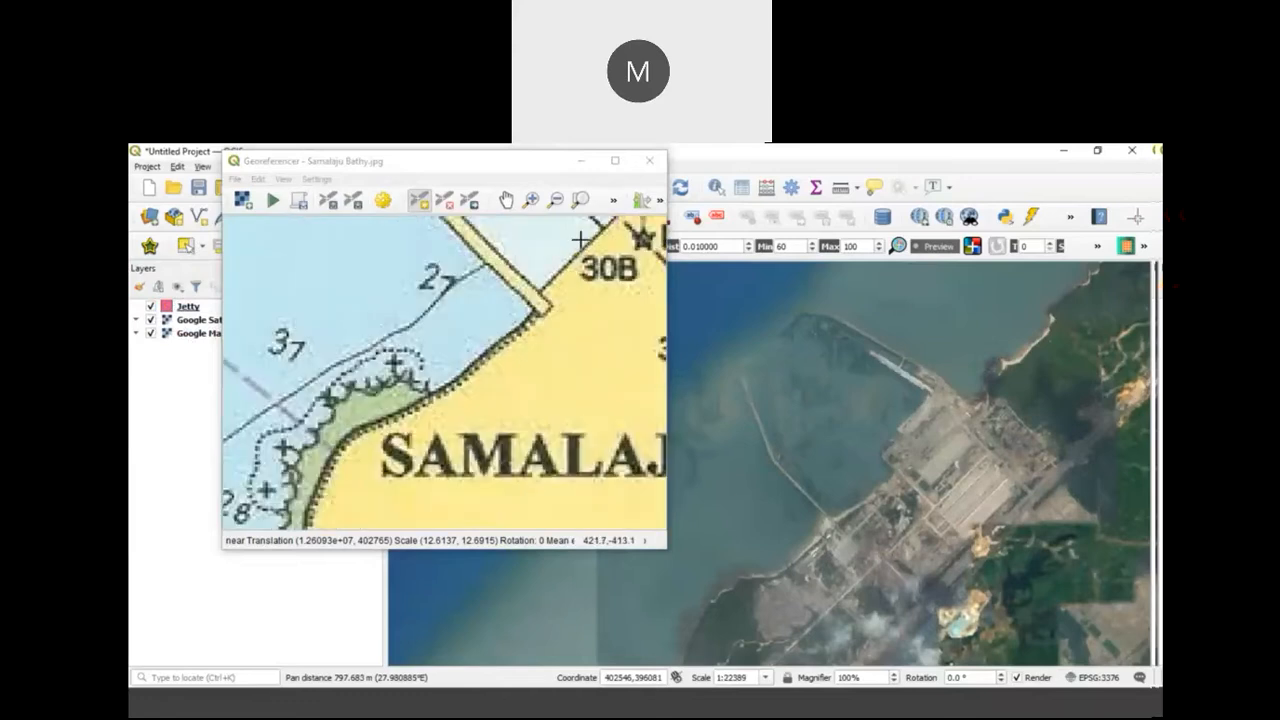
click(510, 323)
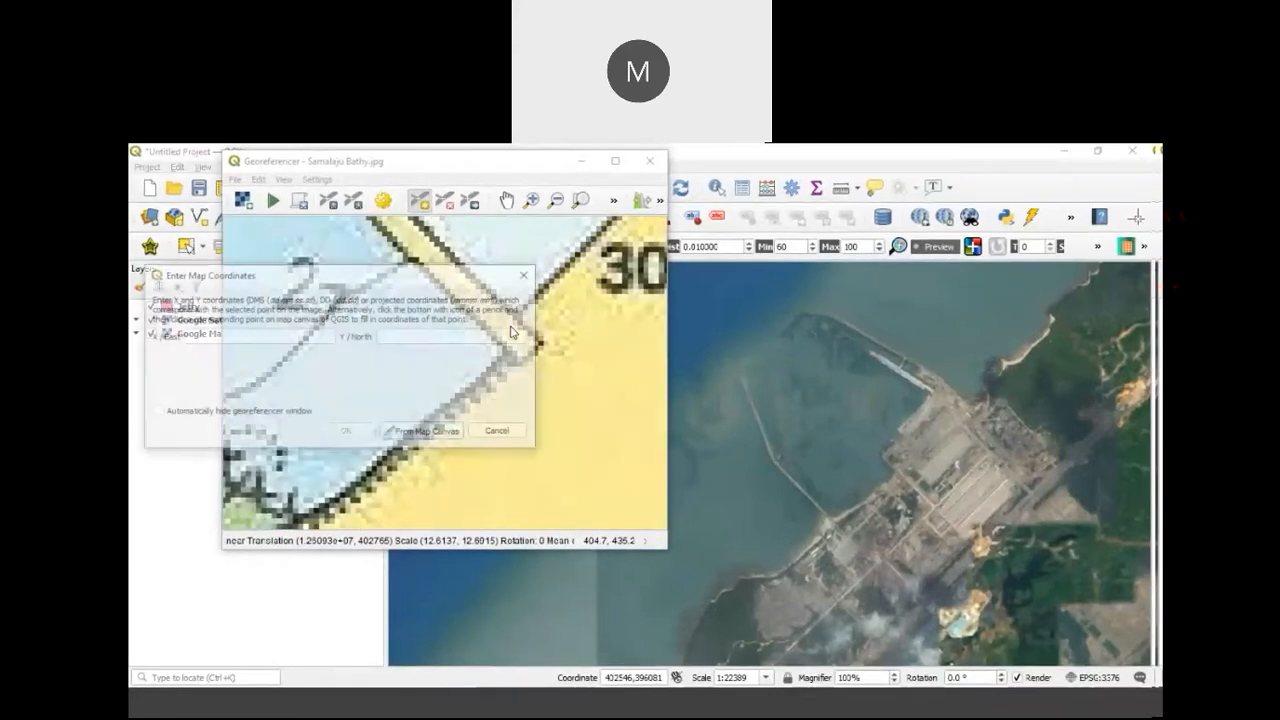
click(427, 436)
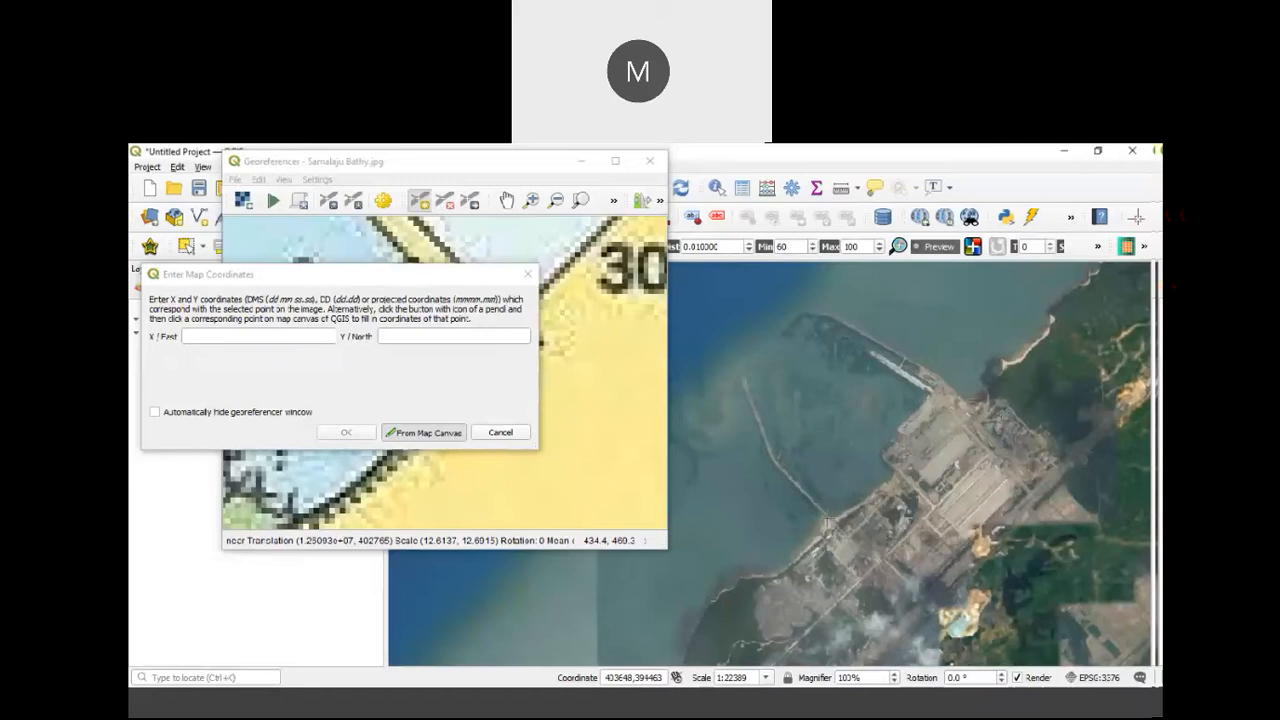
click(827, 517)
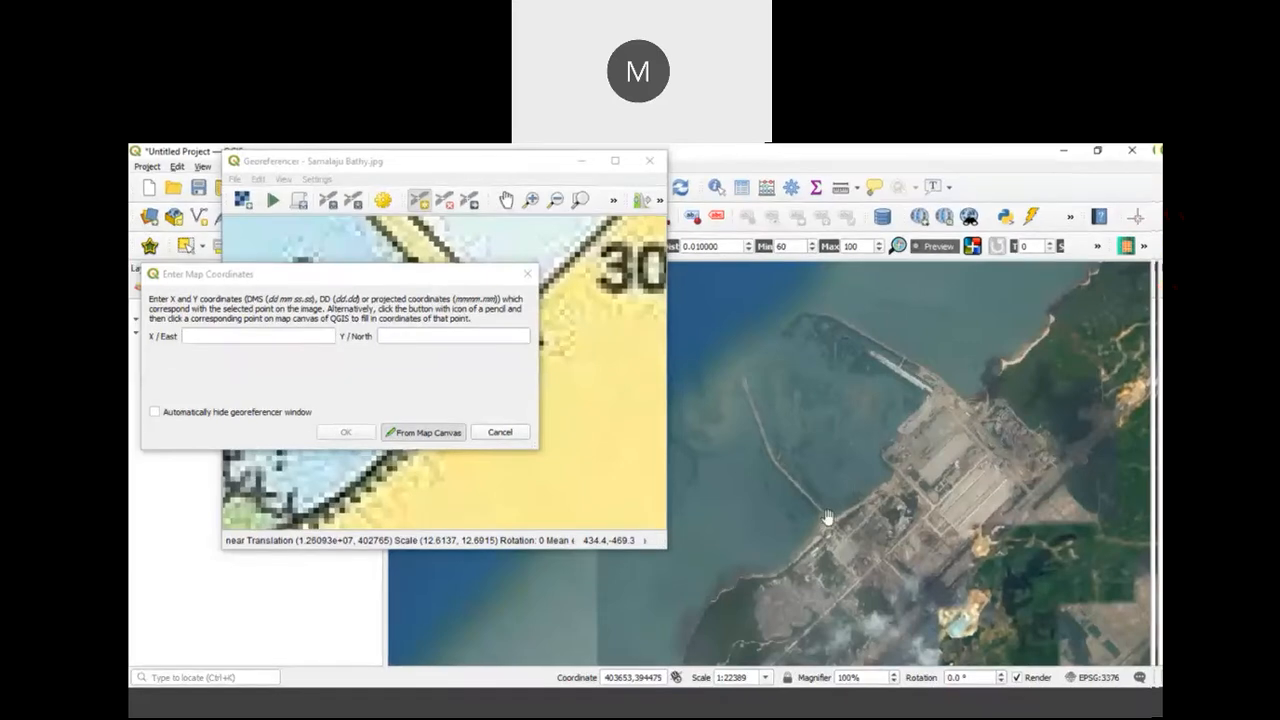
click(341, 432)
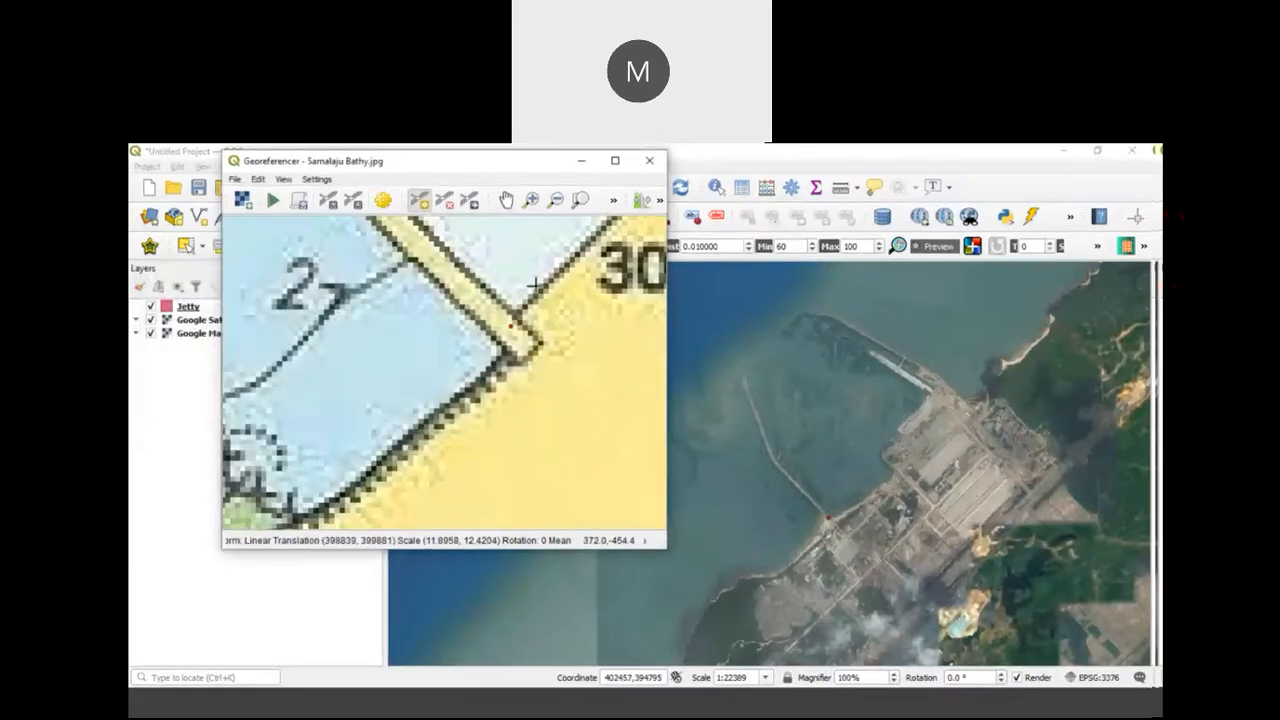
Step: Add a third control point at the outer bend of Samalaju Port's northern breakwater, taking its coordinates from the same bend on the satellite image
scroll(523, 257, down, 2)
click(506, 200)
drag(558, 257, 496, 480)
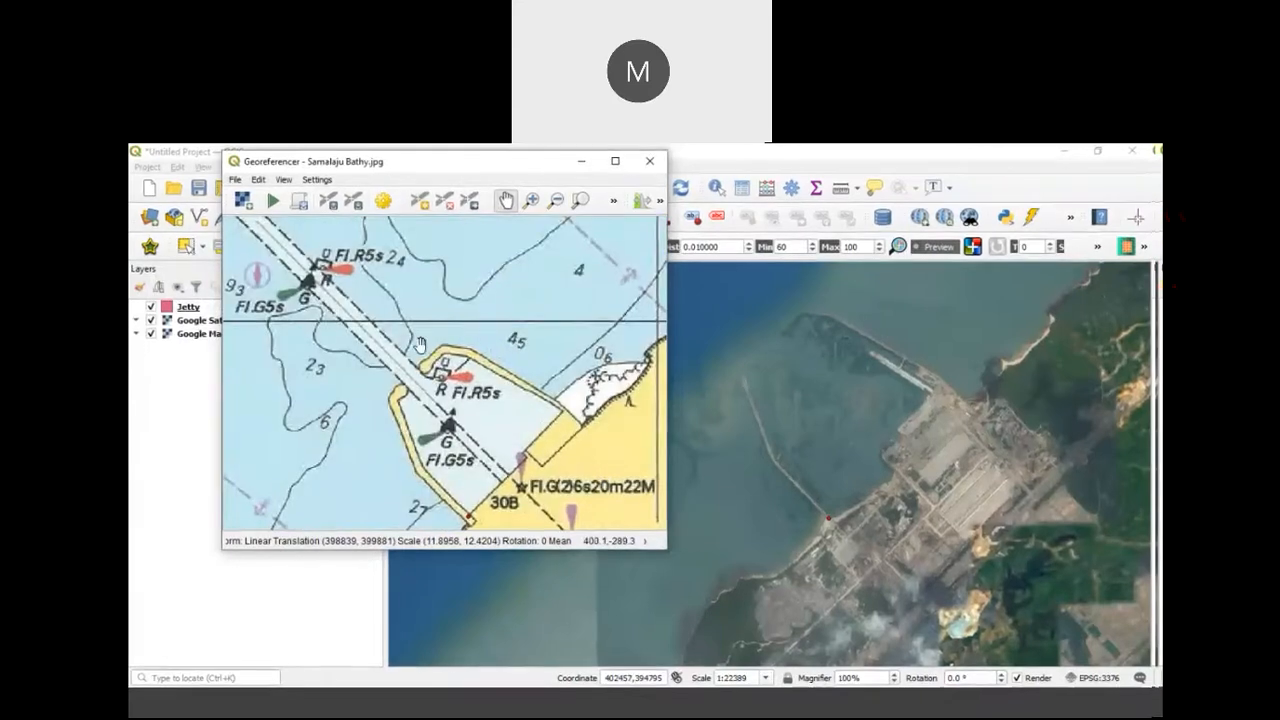
scroll(450, 345, up, 4)
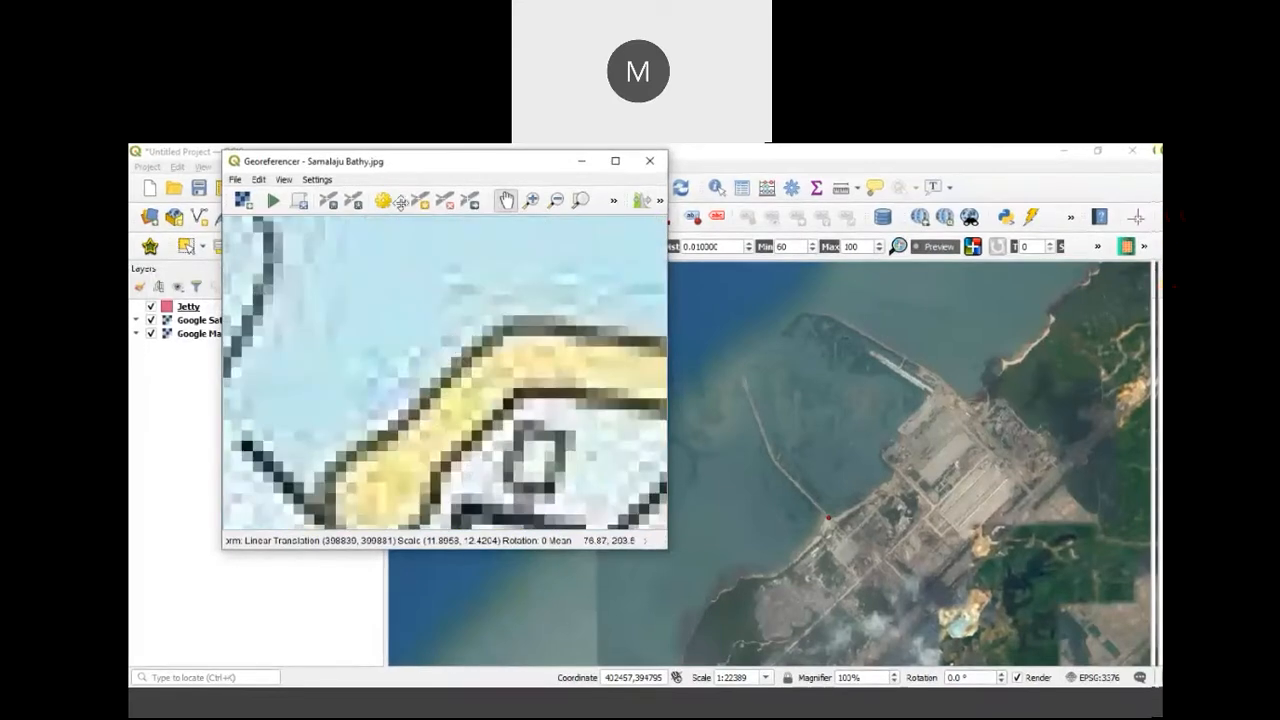
click(259, 180)
click(285, 194)
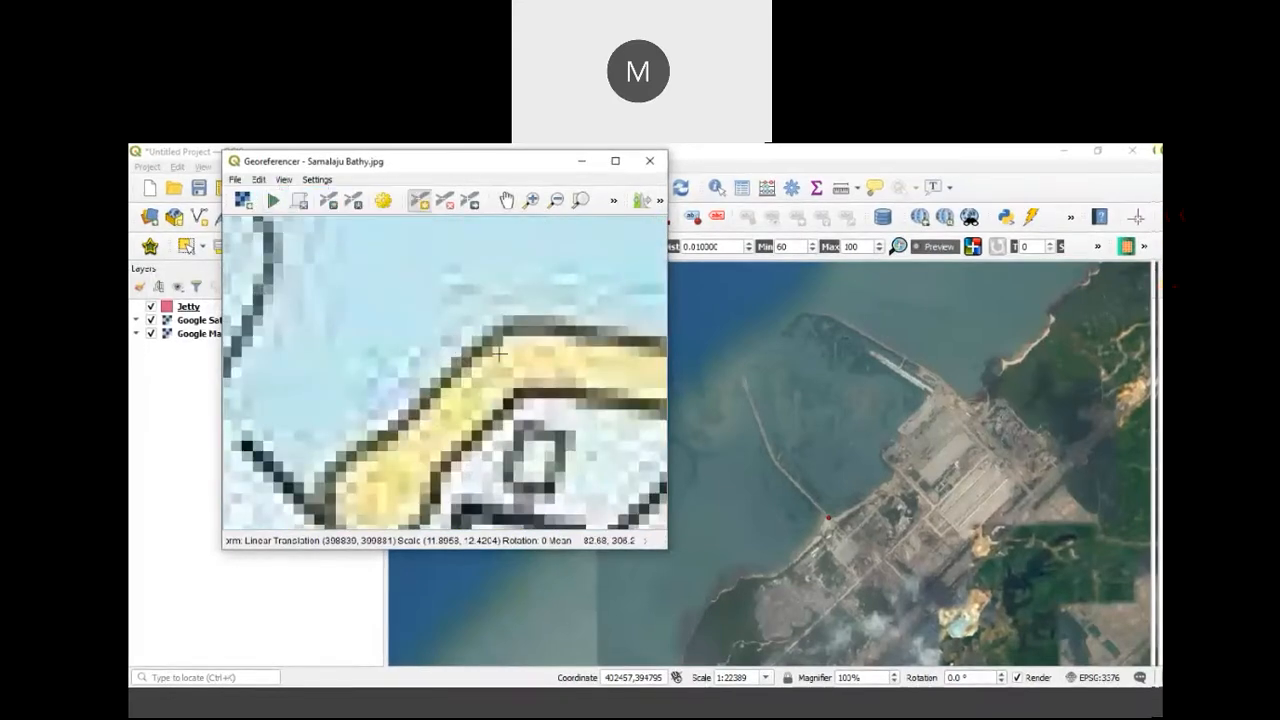
click(514, 365)
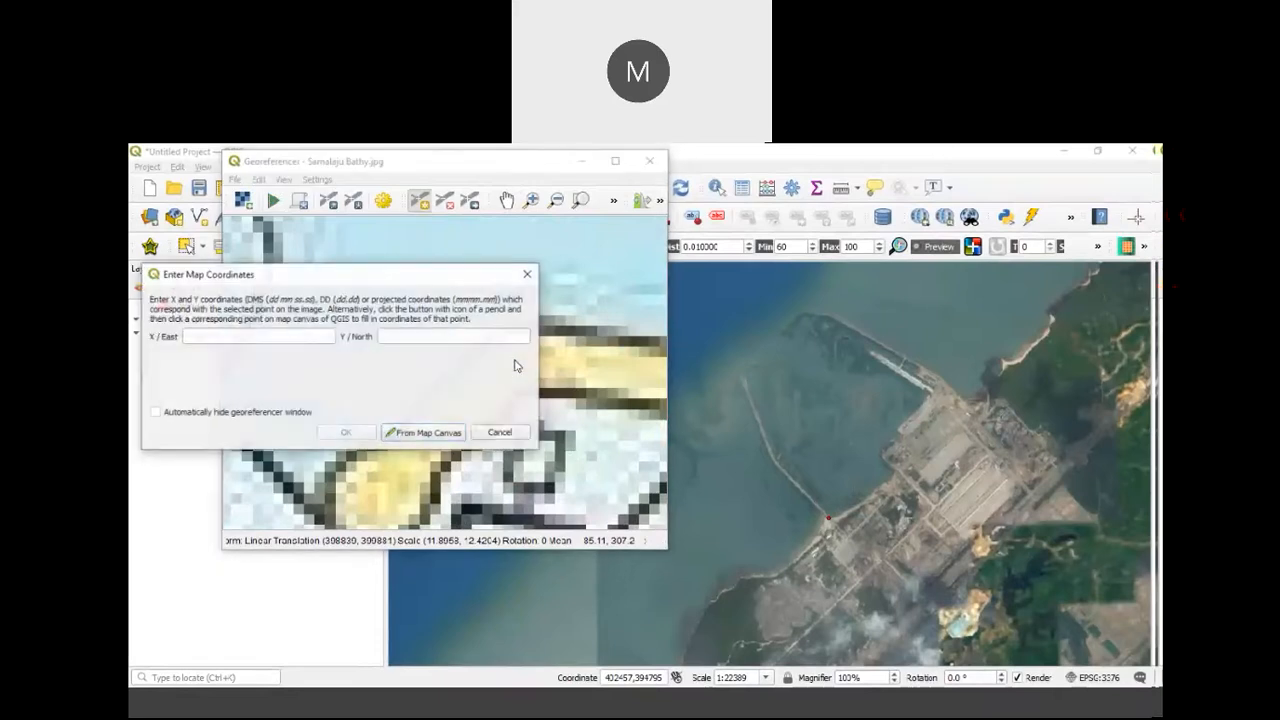
click(424, 432)
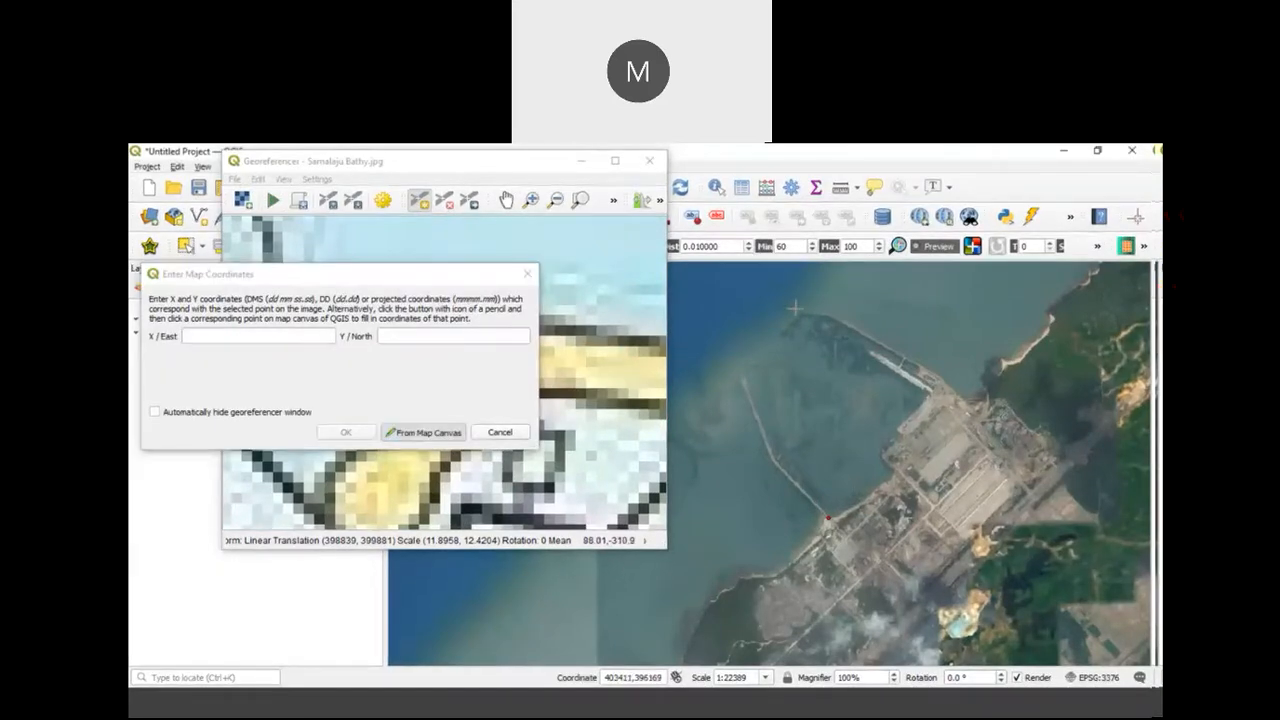
scroll(785, 315, up, 2)
scroll(815, 290, up, 1)
click(812, 294)
click(345, 432)
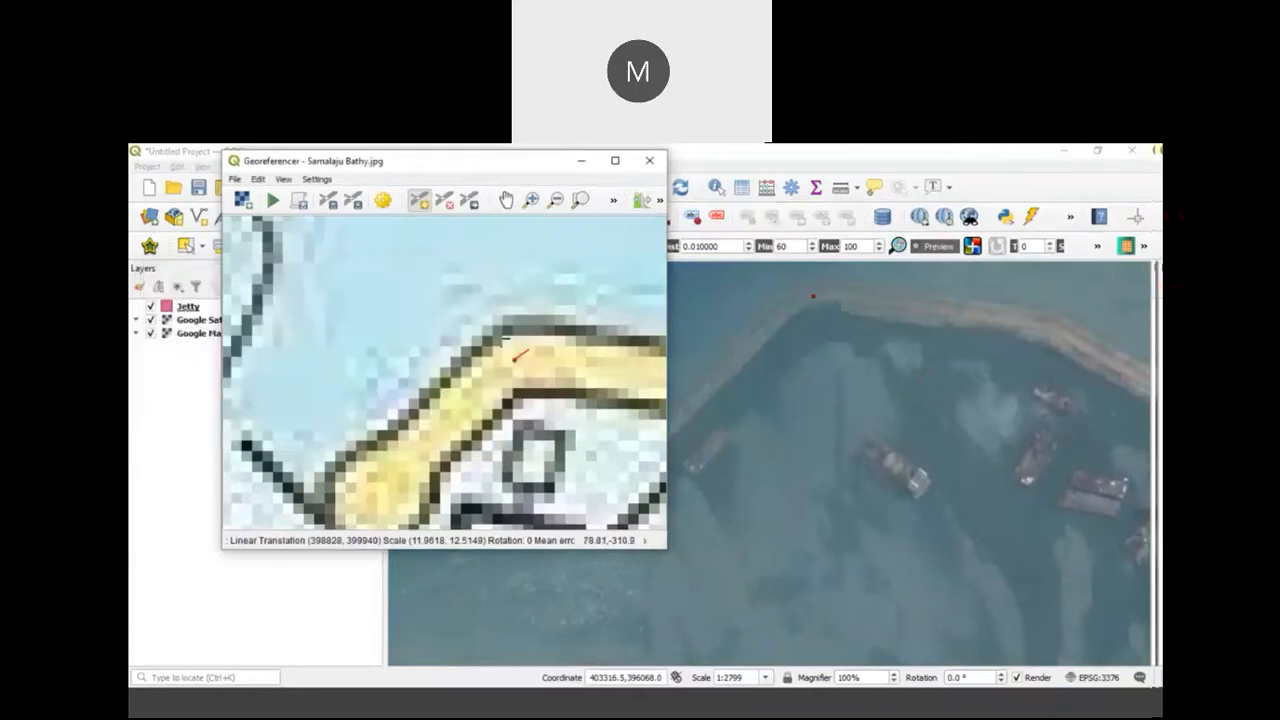
Step: Add a fourth control point at the small coastal headland northeast of Samalaju Port, taking its coordinates from the matching headland on the satellite image
scroll(445, 372, down, 4)
scroll(508, 332, down, 3)
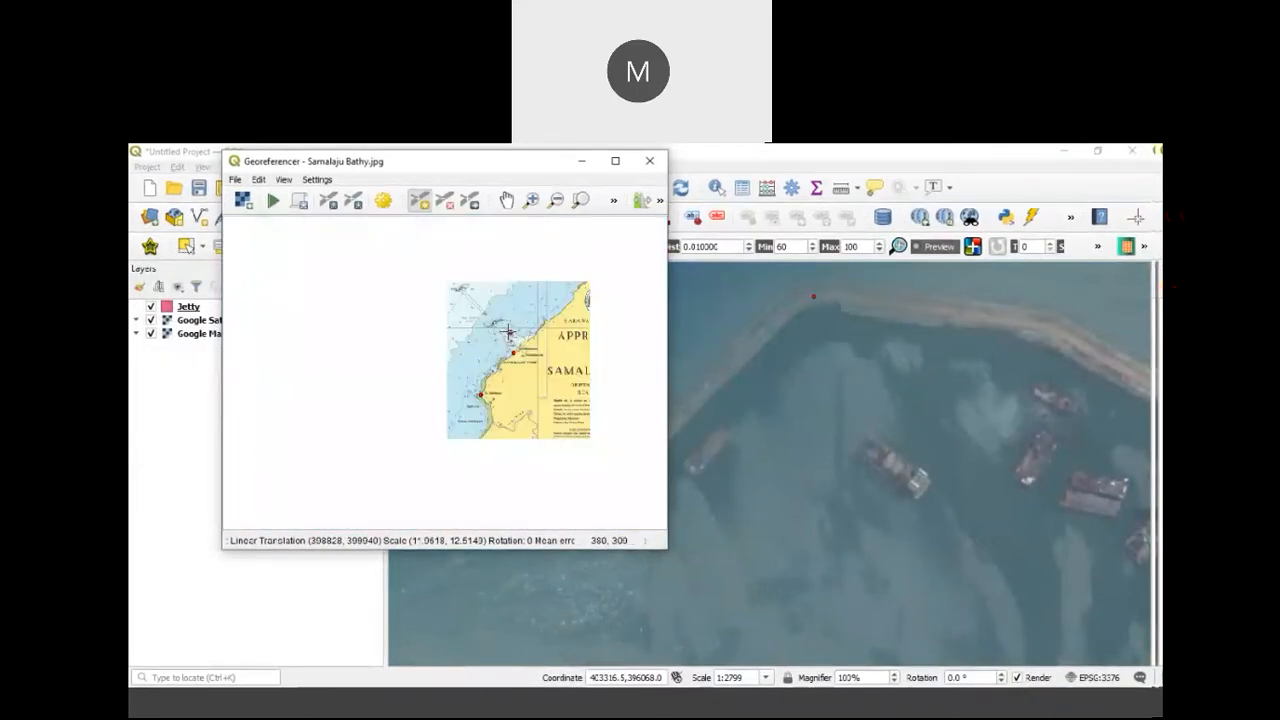
scroll(515, 356, down, 2)
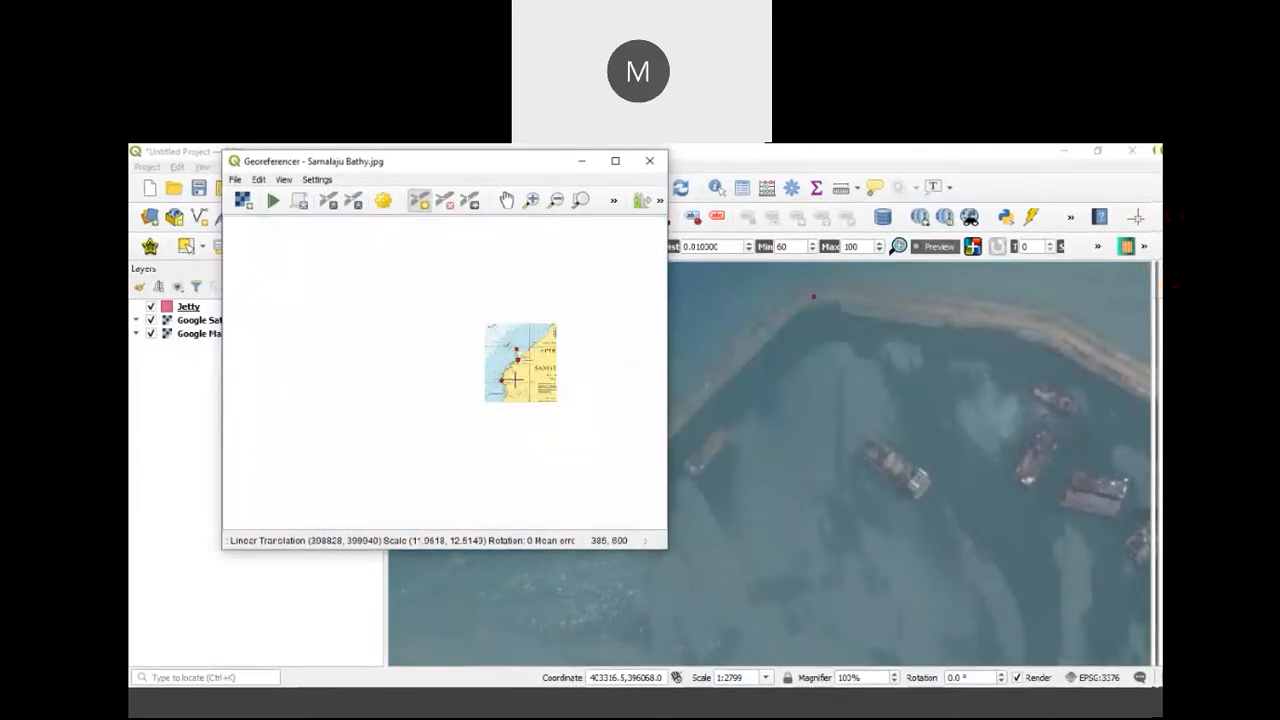
scroll(537, 339, up, 2)
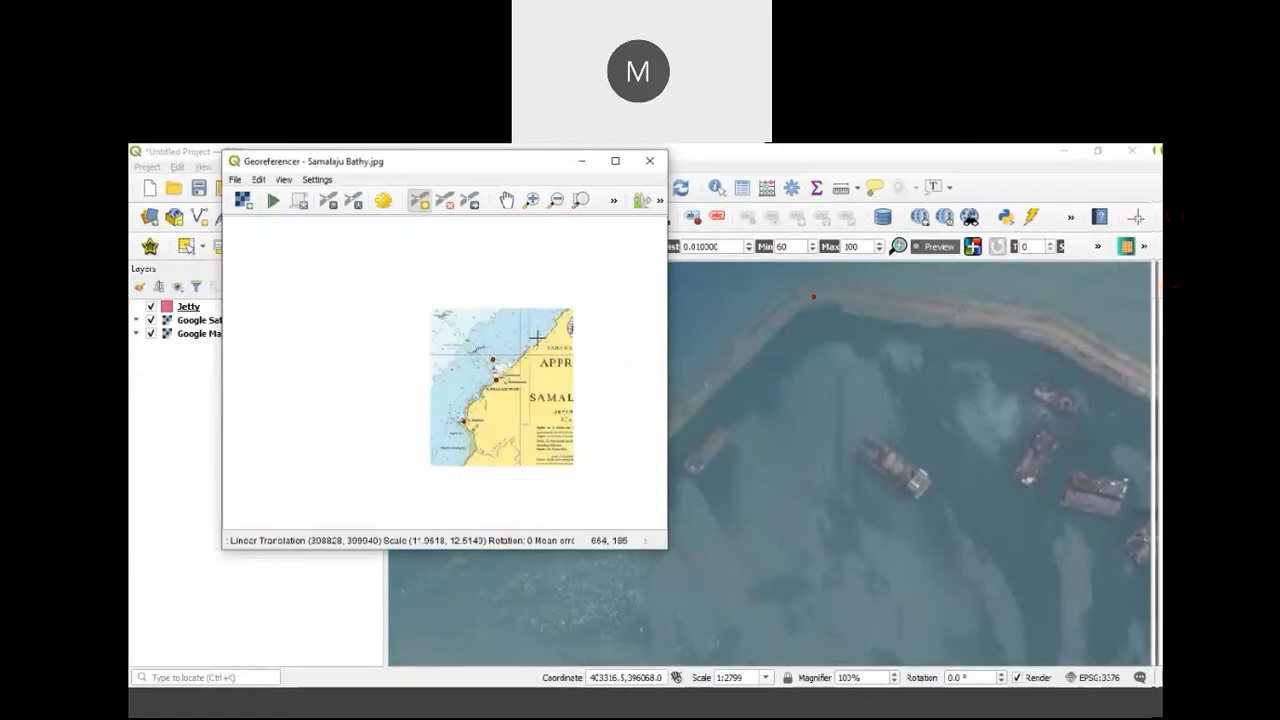
scroll(537, 339, up, 2)
scroll(524, 336, up, 3)
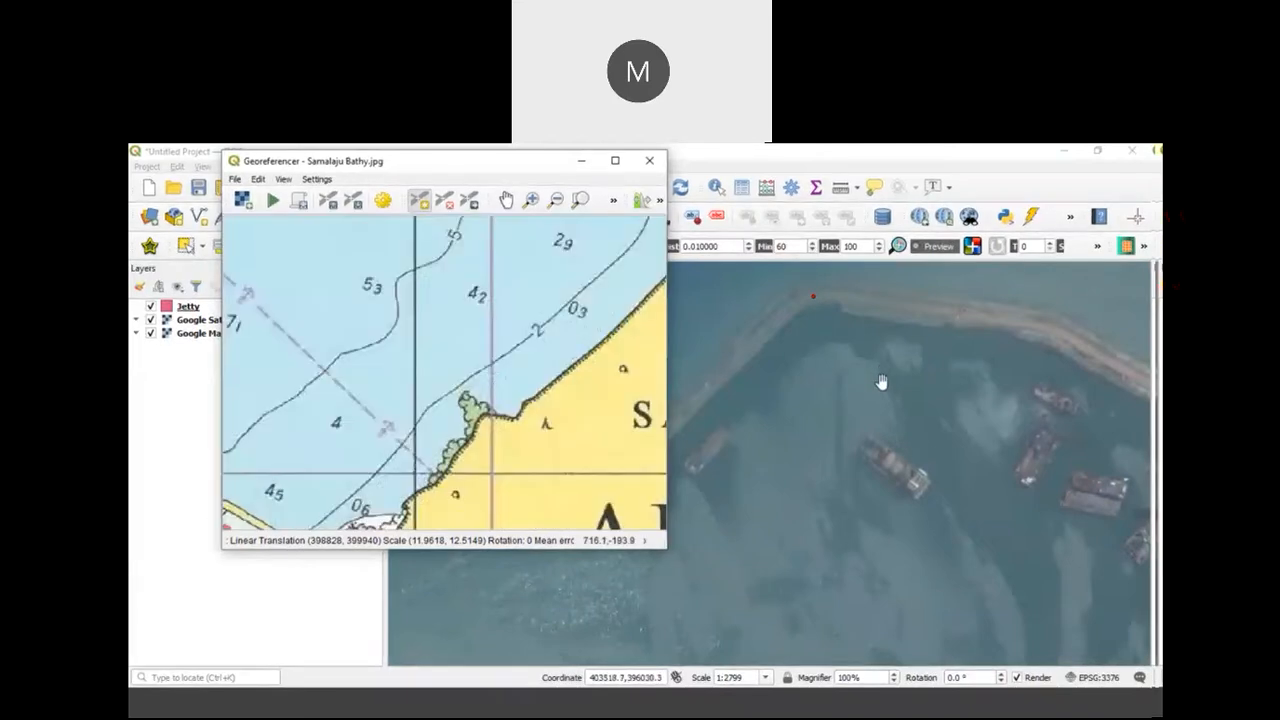
scroll(880, 372, down, 4)
drag(903, 386, 823, 443)
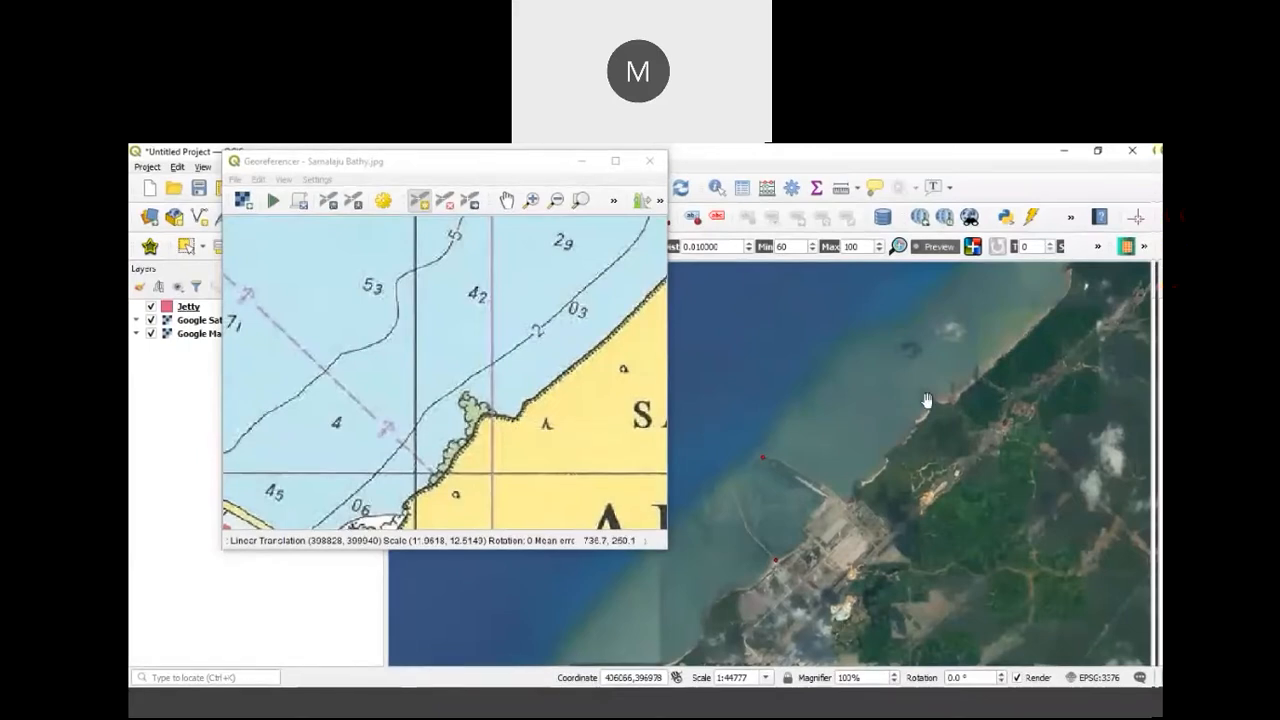
scroll(553, 427, down, 3)
scroll(540, 440, up, 2)
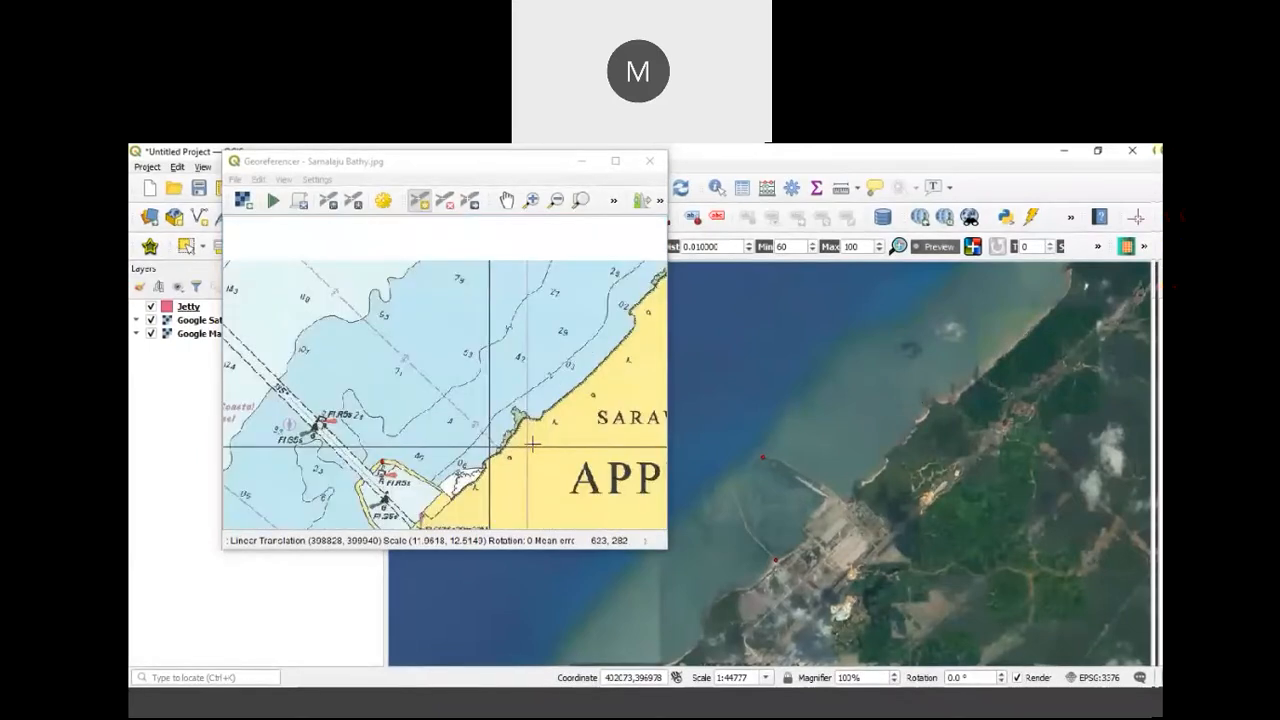
scroll(900, 432, up, 1)
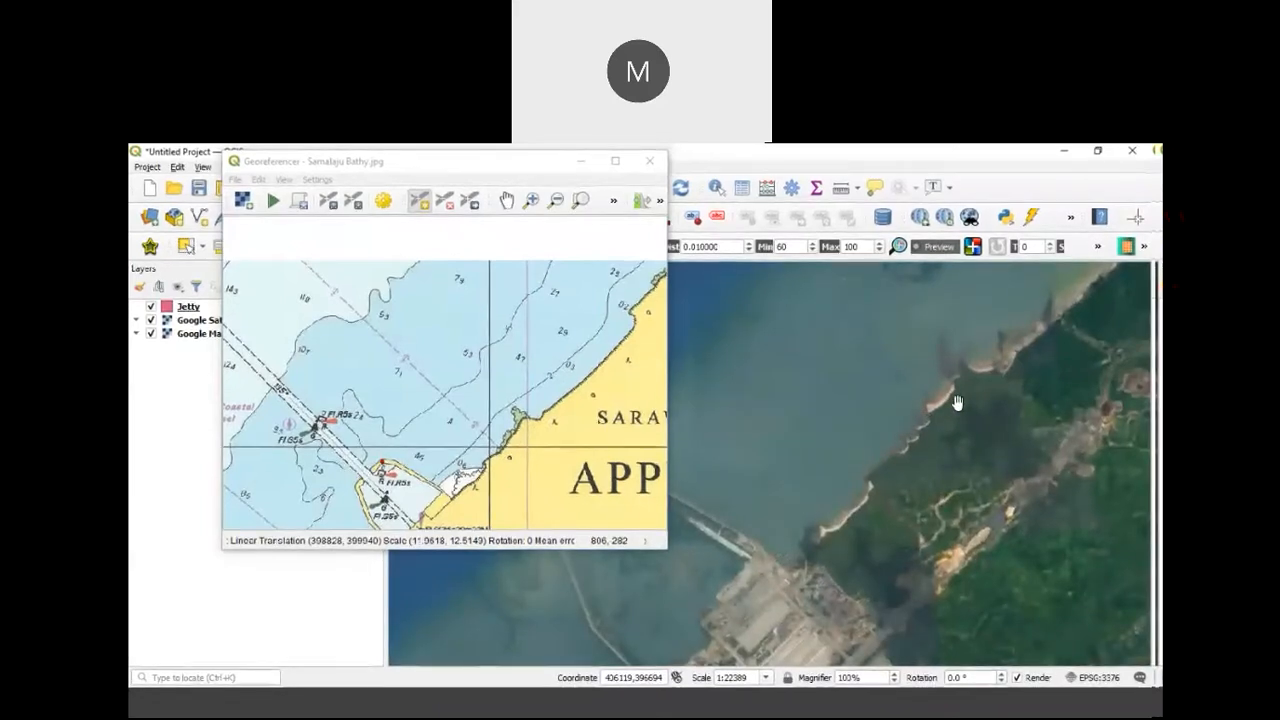
scroll(952, 395, up, 1)
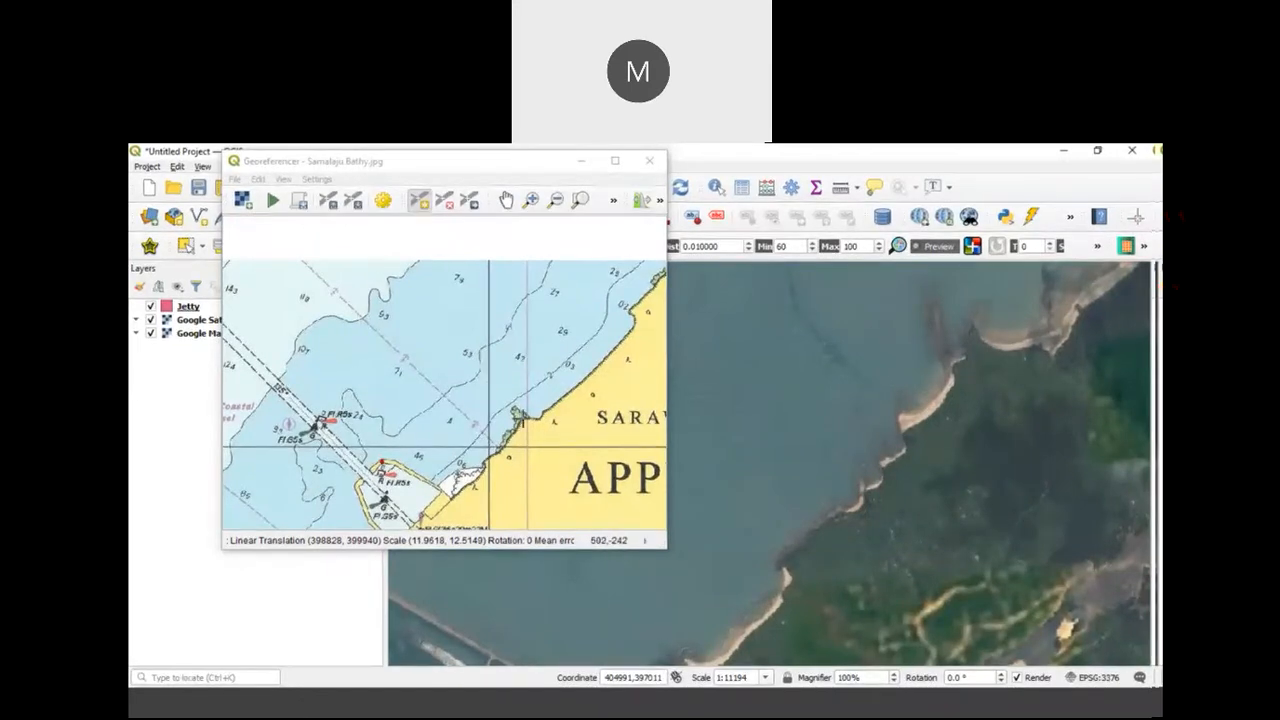
click(519, 421)
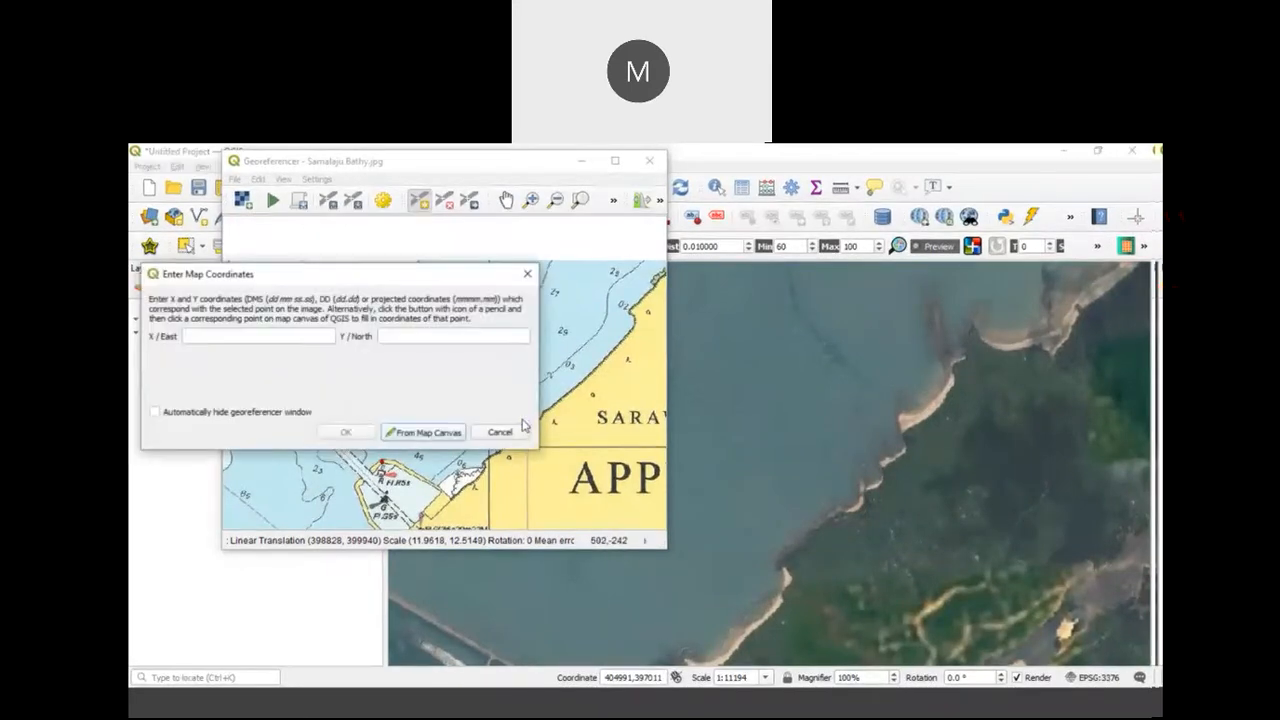
click(430, 436)
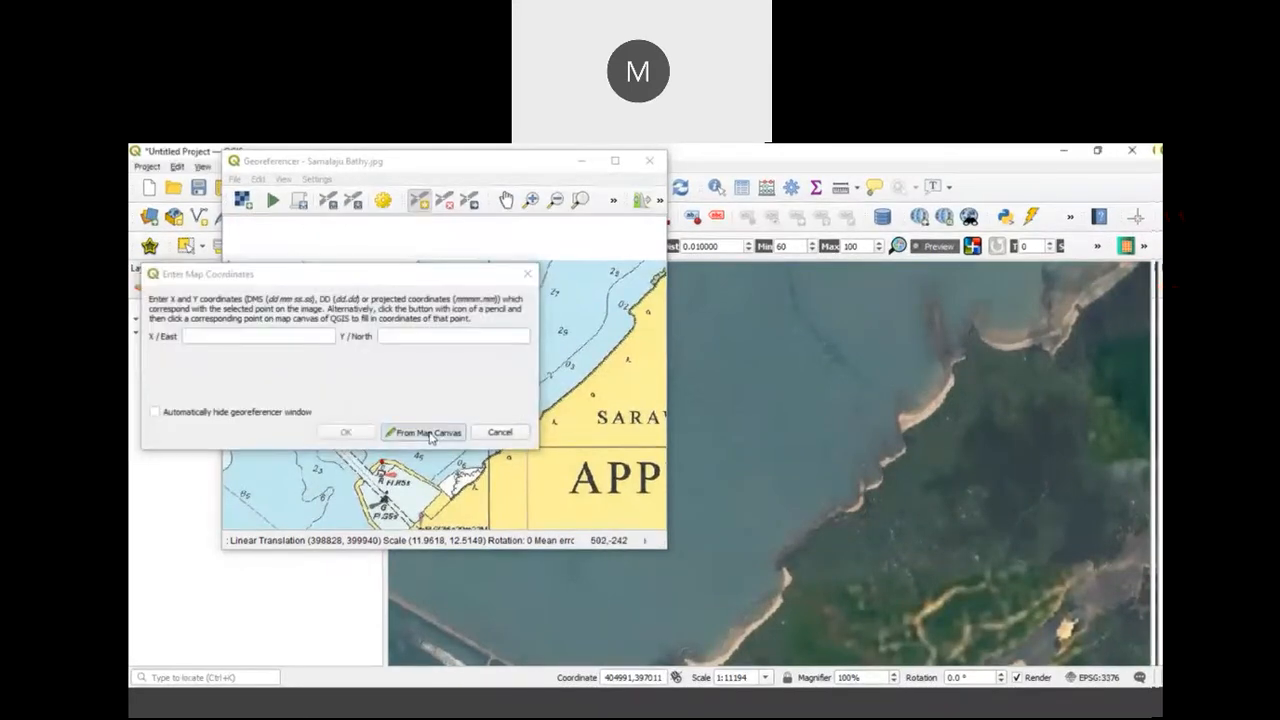
click(968, 340)
click(348, 434)
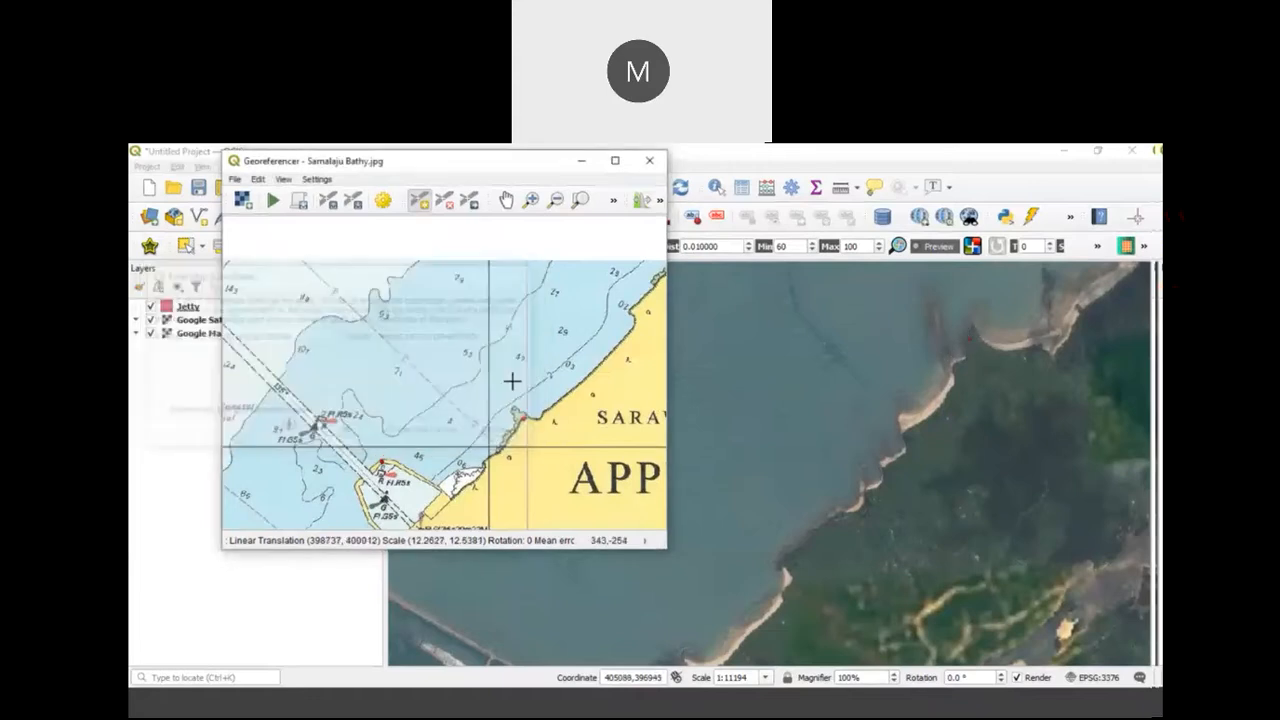
Step: Add a fifth control point at the Sg. Similajau river mouth on the chart, taking its coordinates from the river mouth on the satellite image
scroll(514, 380, down, 5)
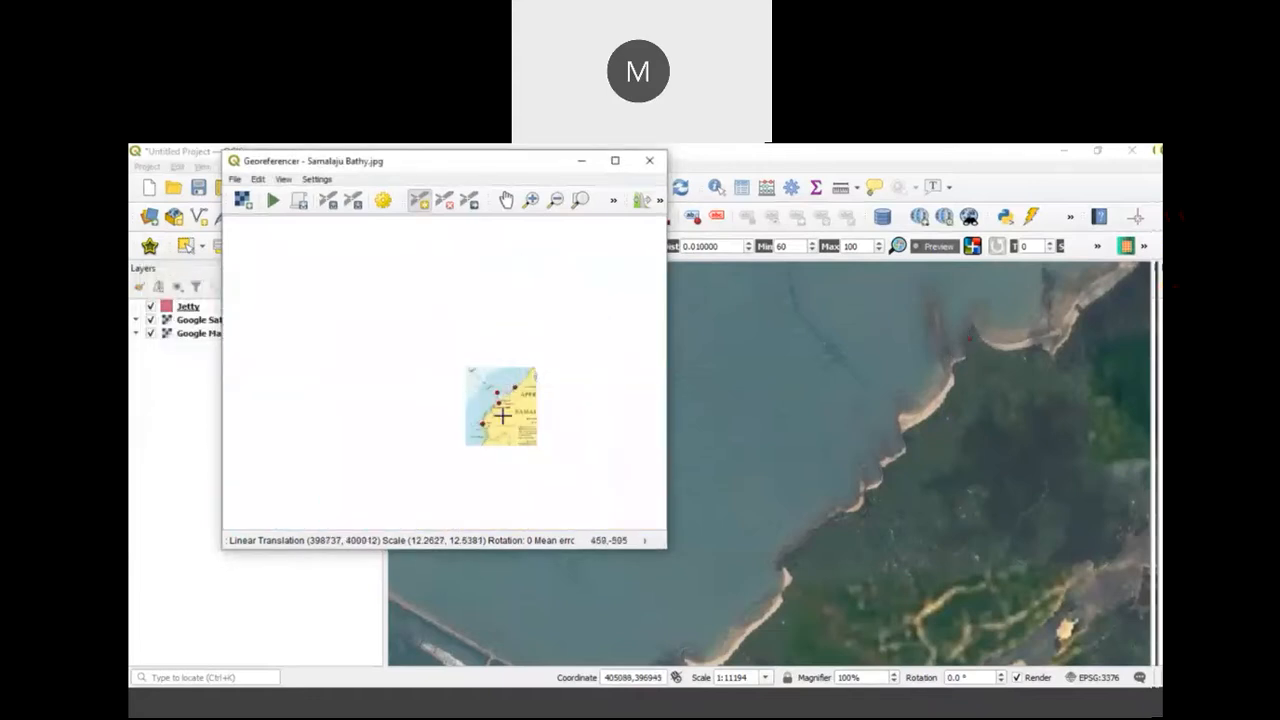
scroll(495, 418, up, 4)
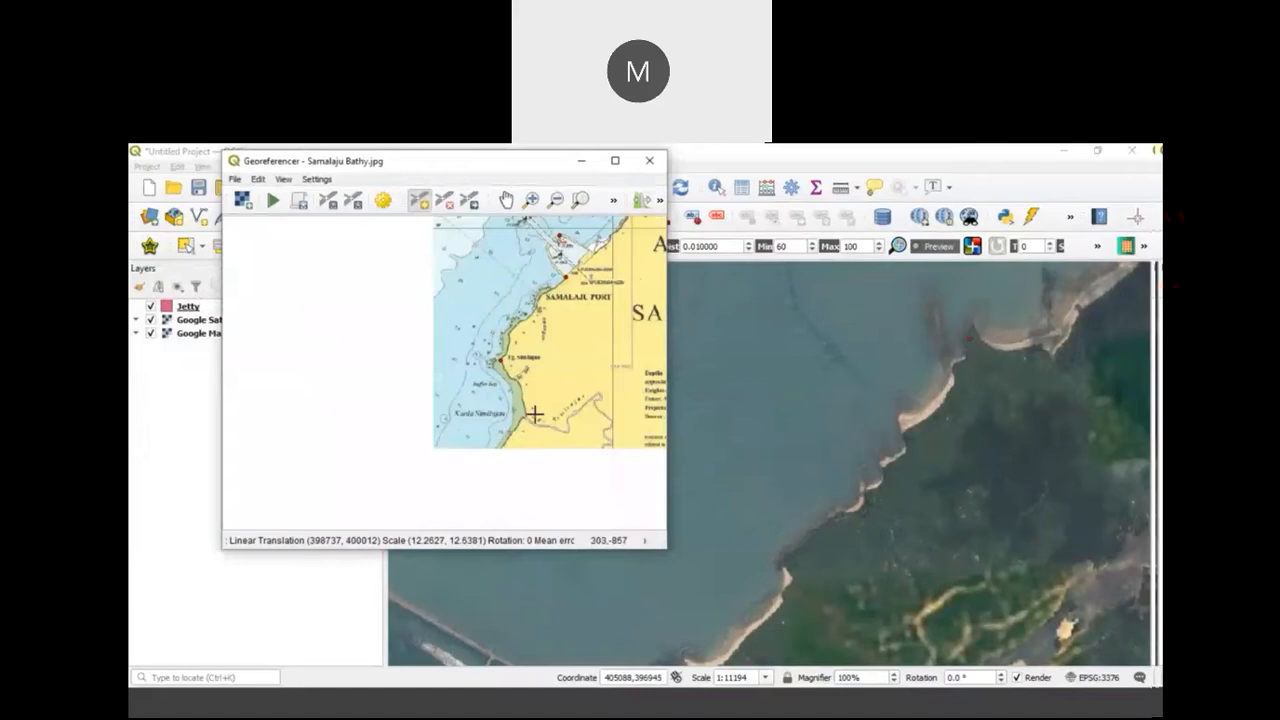
scroll(535, 414, up, 3)
drag(817, 443, 818, 417)
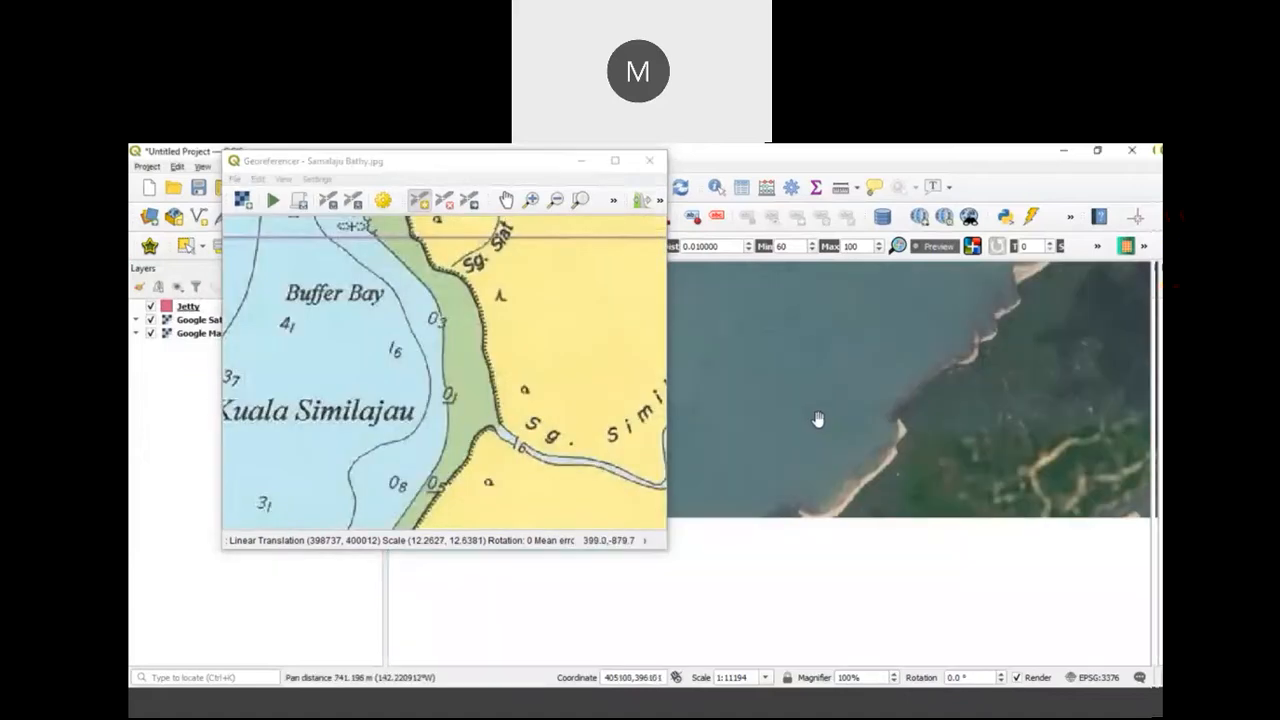
scroll(818, 417, down, 4)
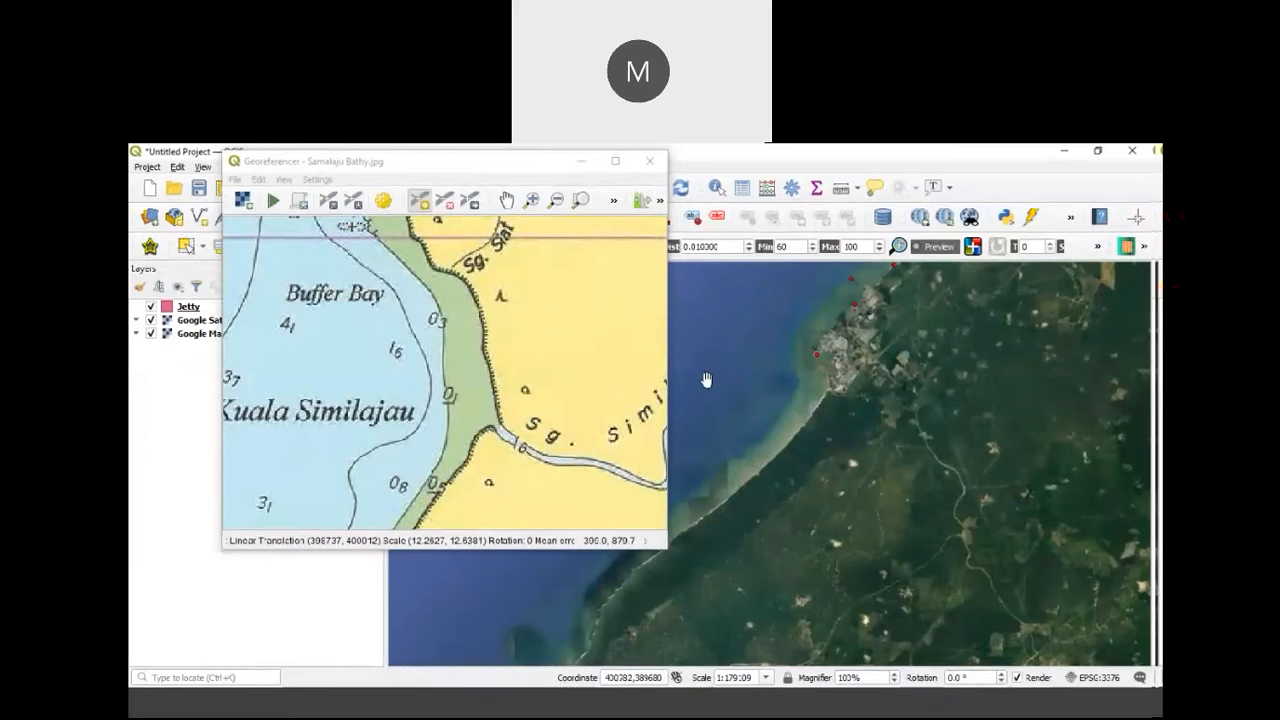
scroll(837, 395, up, 2)
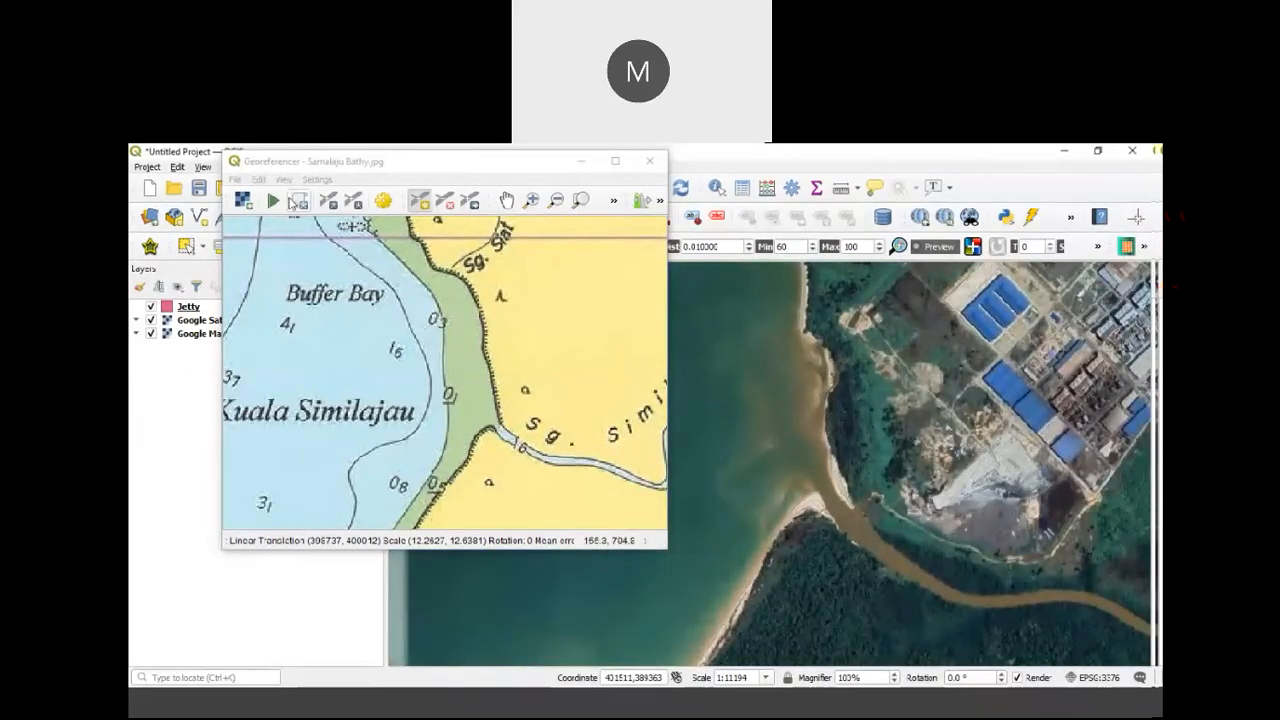
click(259, 180)
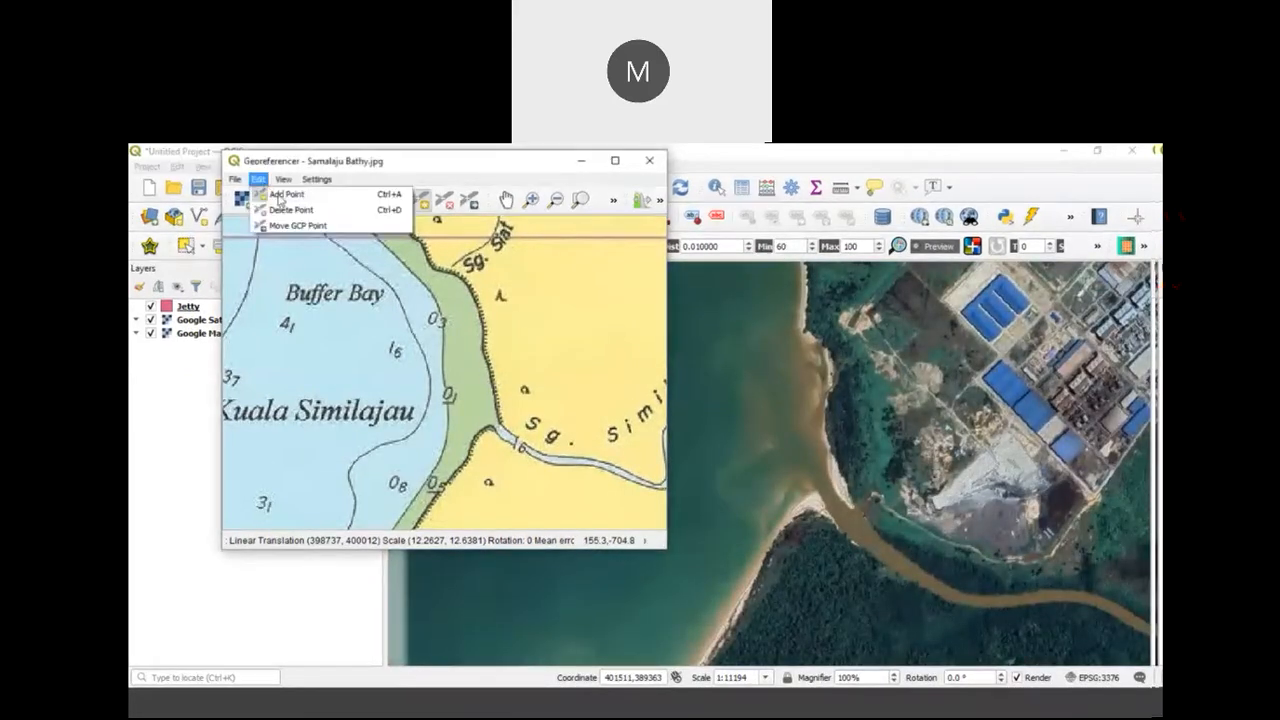
click(283, 195)
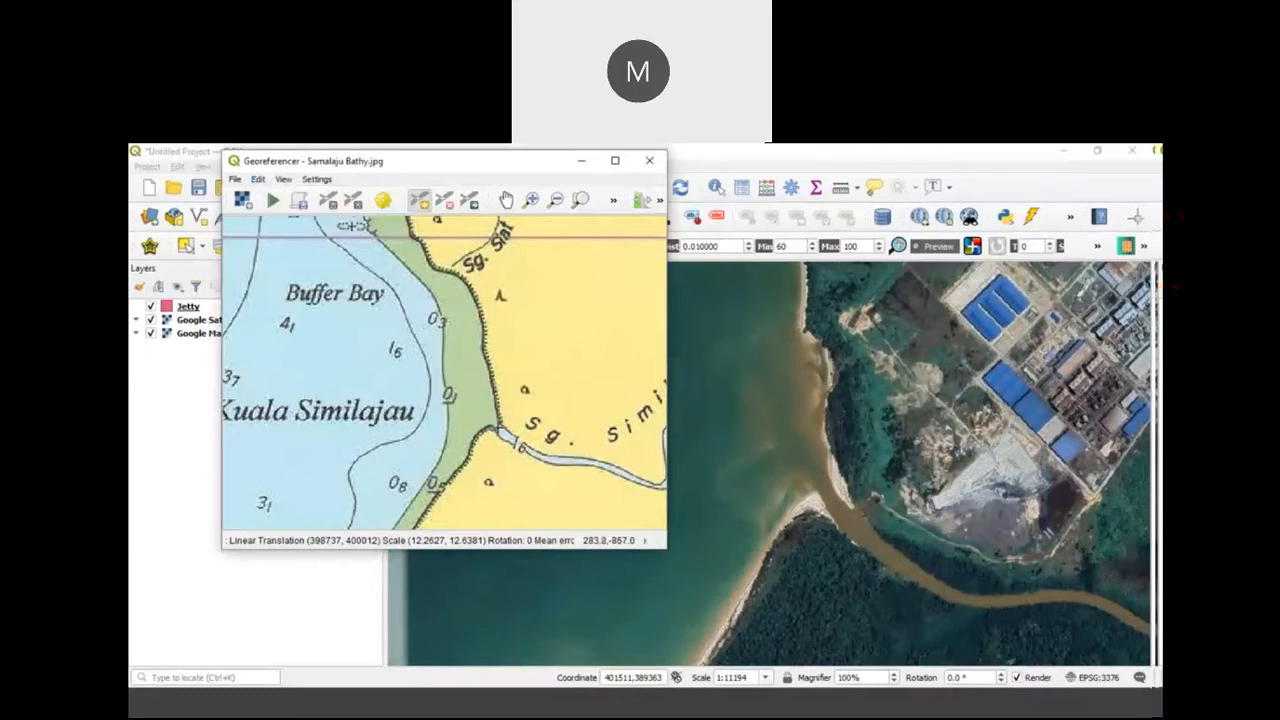
click(498, 429)
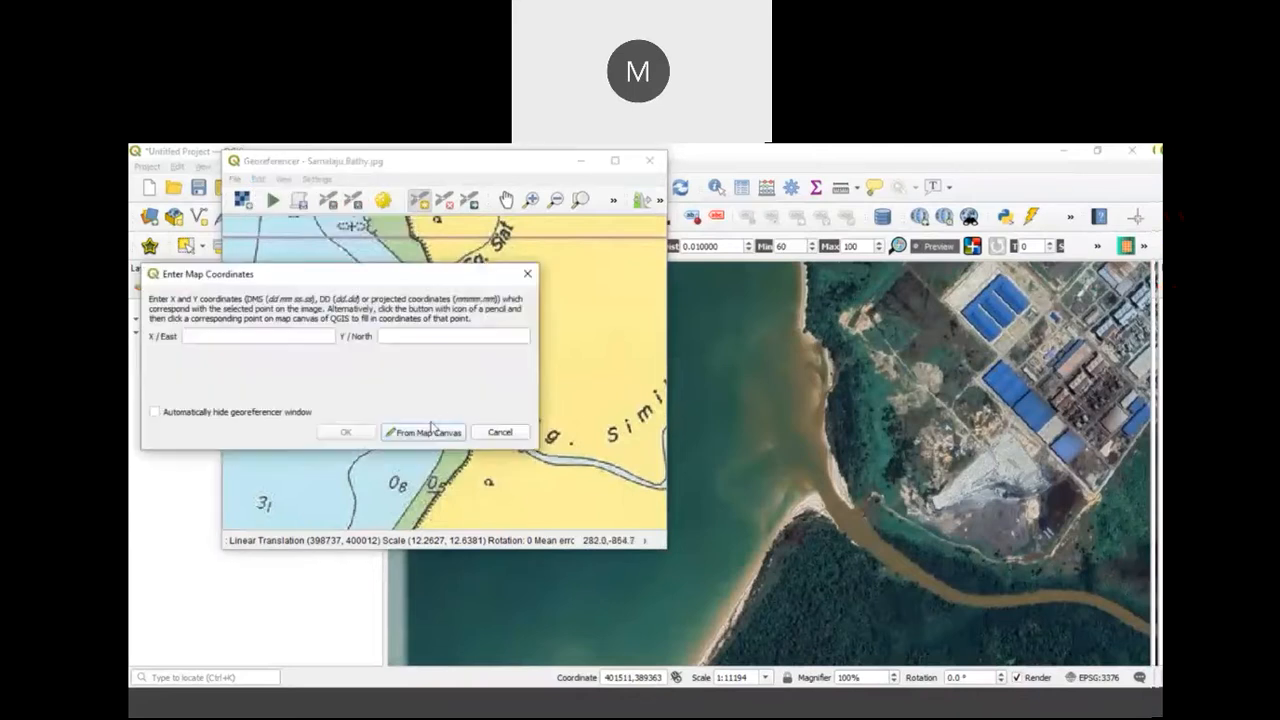
click(826, 495)
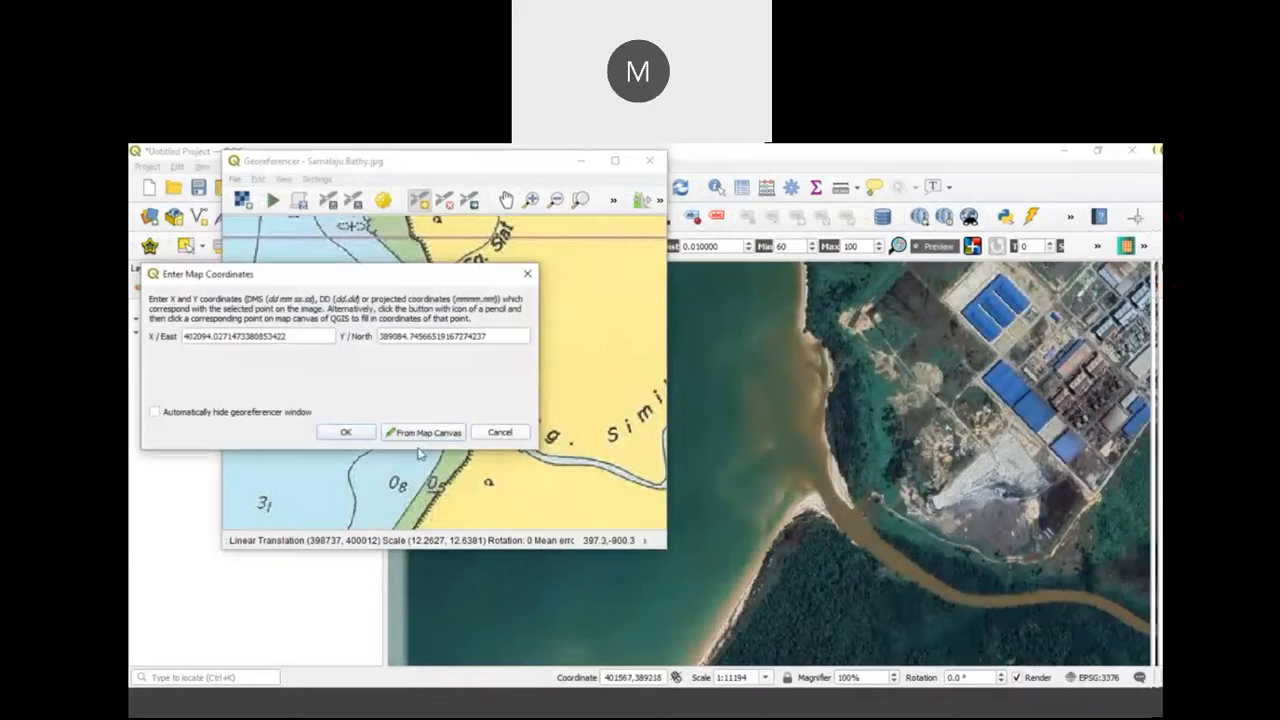
click(345, 432)
Step: Add a sixth control point at the sharp northern bend of Sg. Similajau, taking its coordinates from the same bend on the satellite image
scroll(540, 338, down, 4)
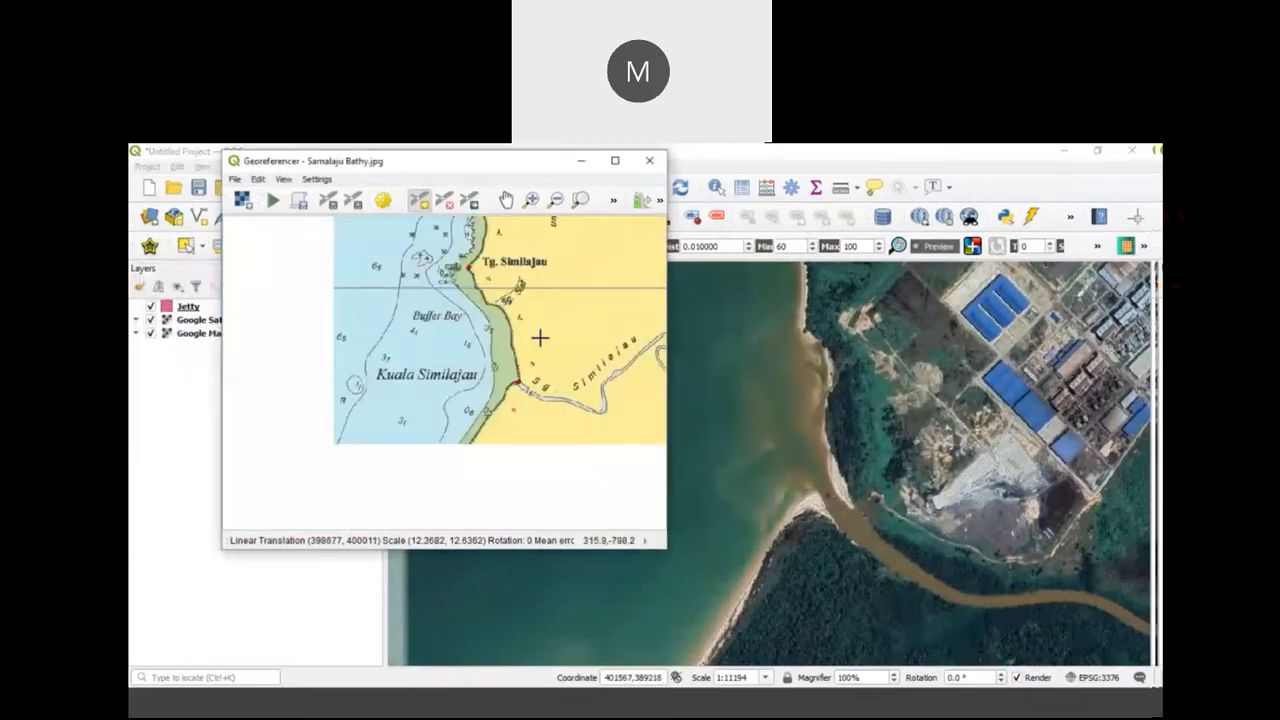
scroll(592, 263, up, 4)
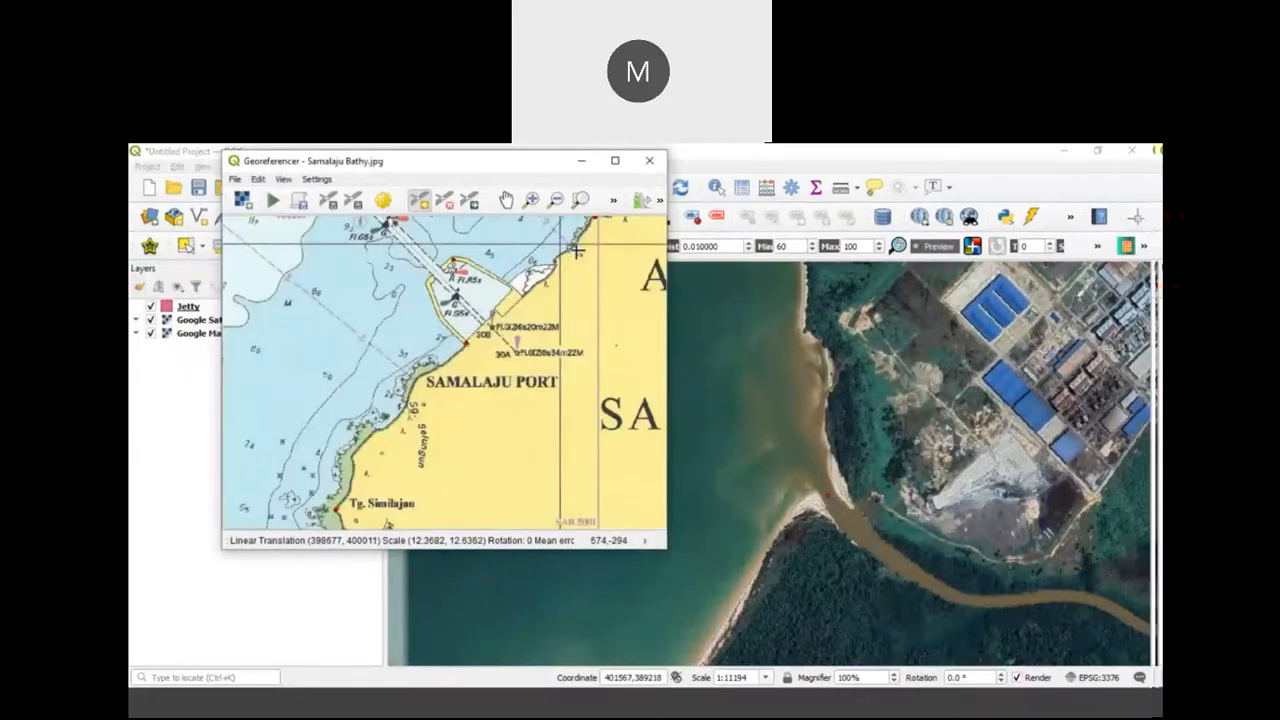
scroll(612, 345, down, 4)
scroll(605, 305, up, 2)
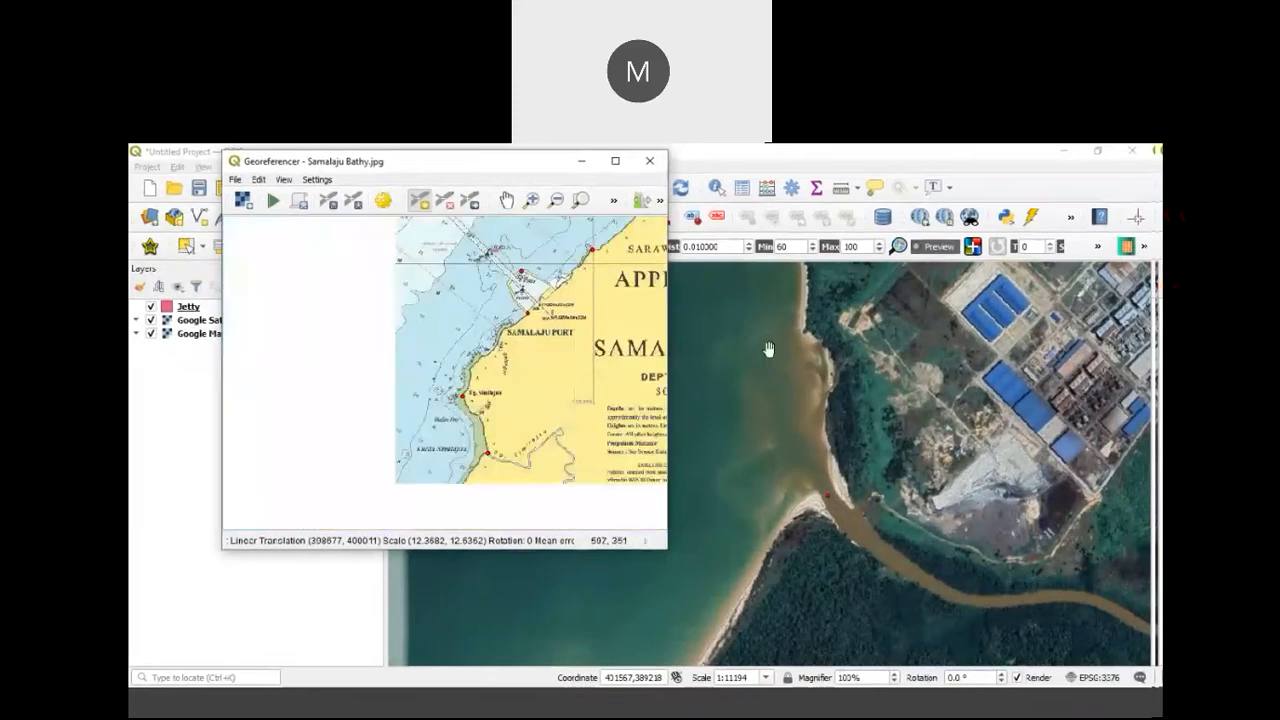
scroll(840, 354, down, 3)
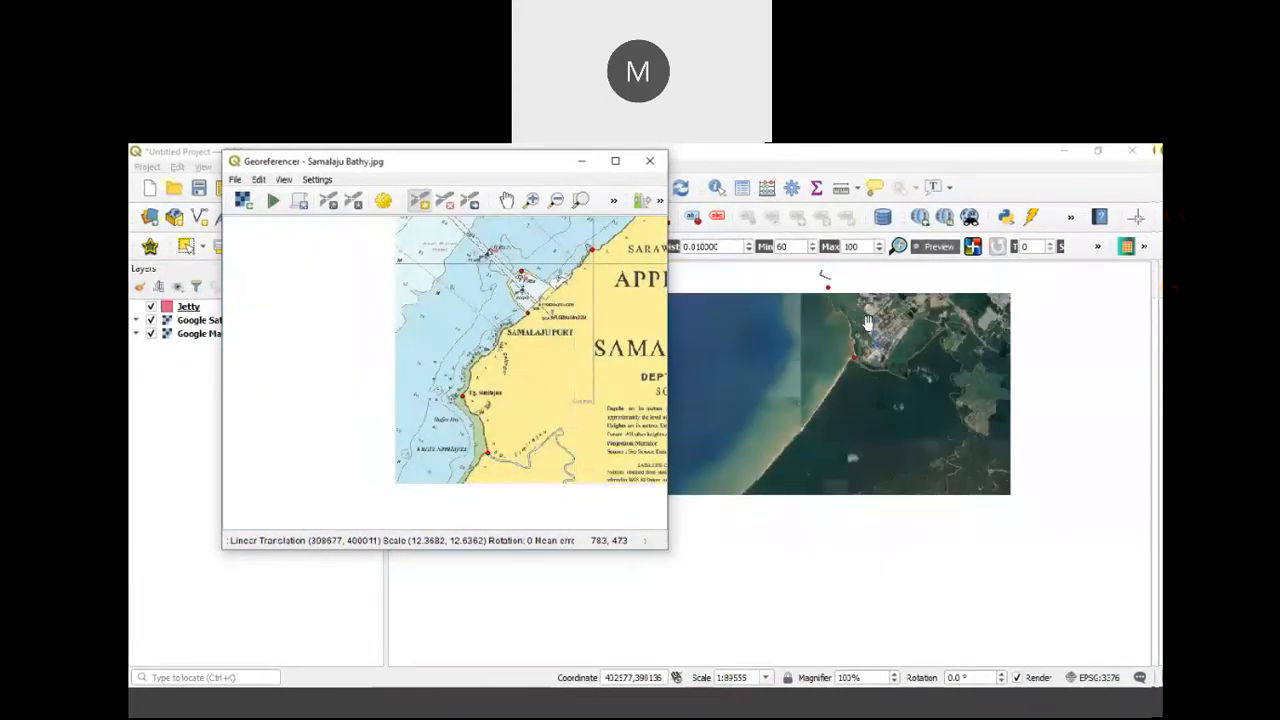
scroll(585, 405, up, 2)
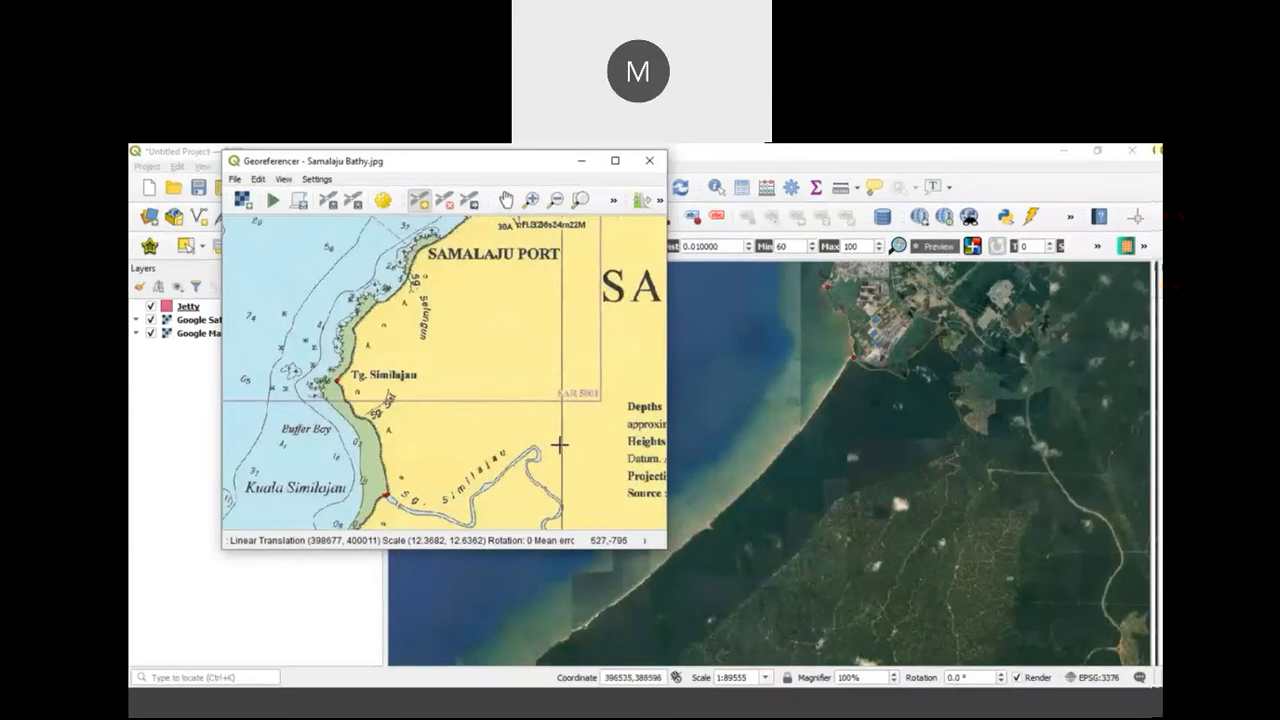
scroll(536, 448, up, 2)
drag(948, 304, 894, 414)
scroll(894, 418, up, 2)
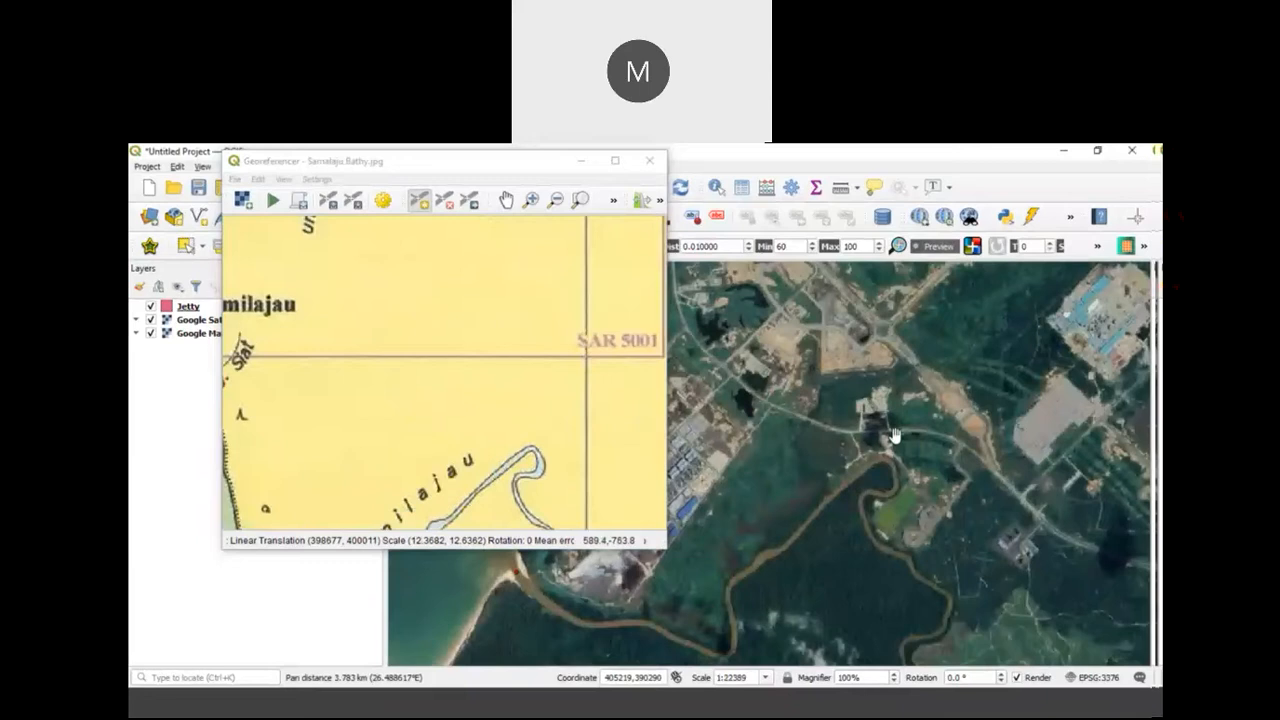
scroll(548, 450, up, 2)
scroll(548, 450, up, 2)
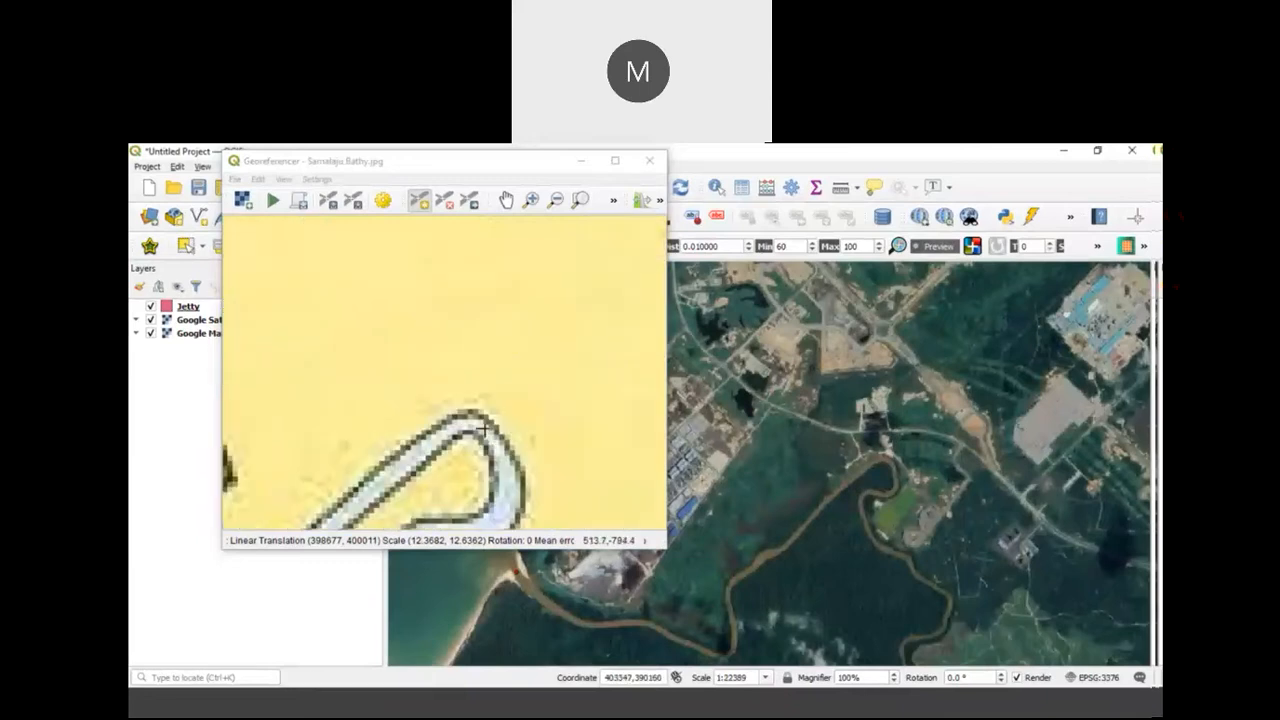
click(472, 424)
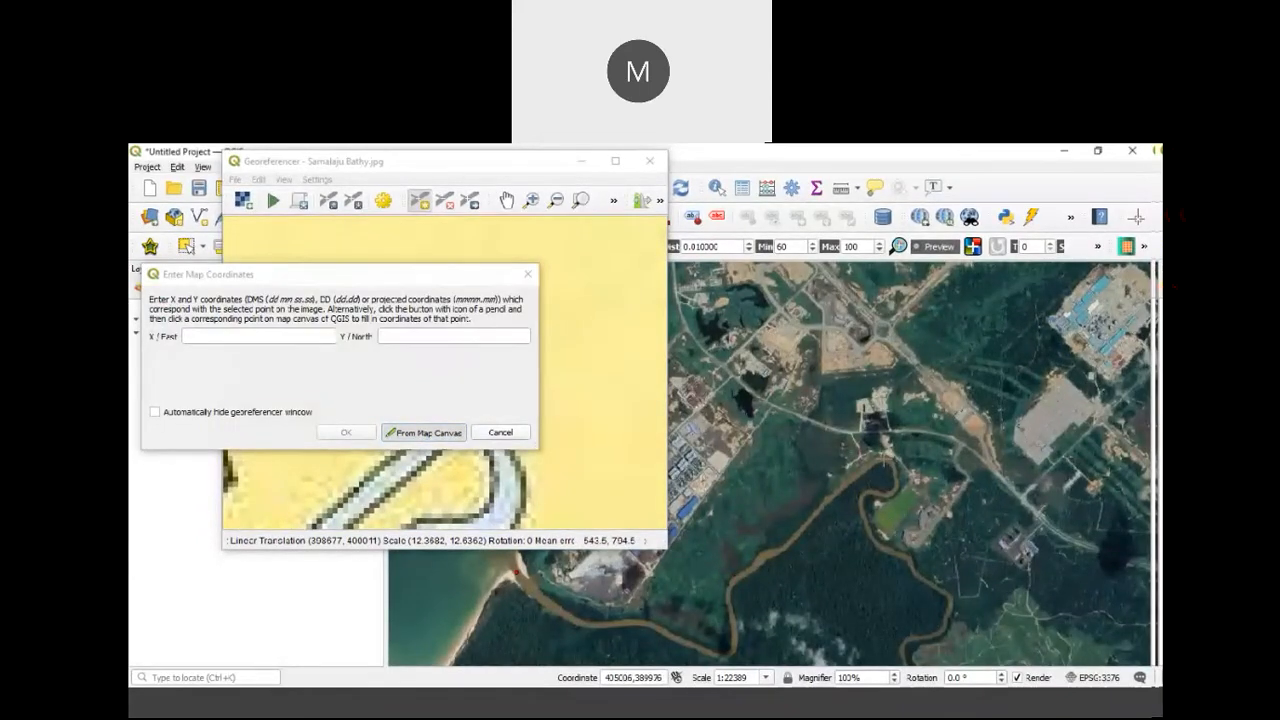
click(886, 460)
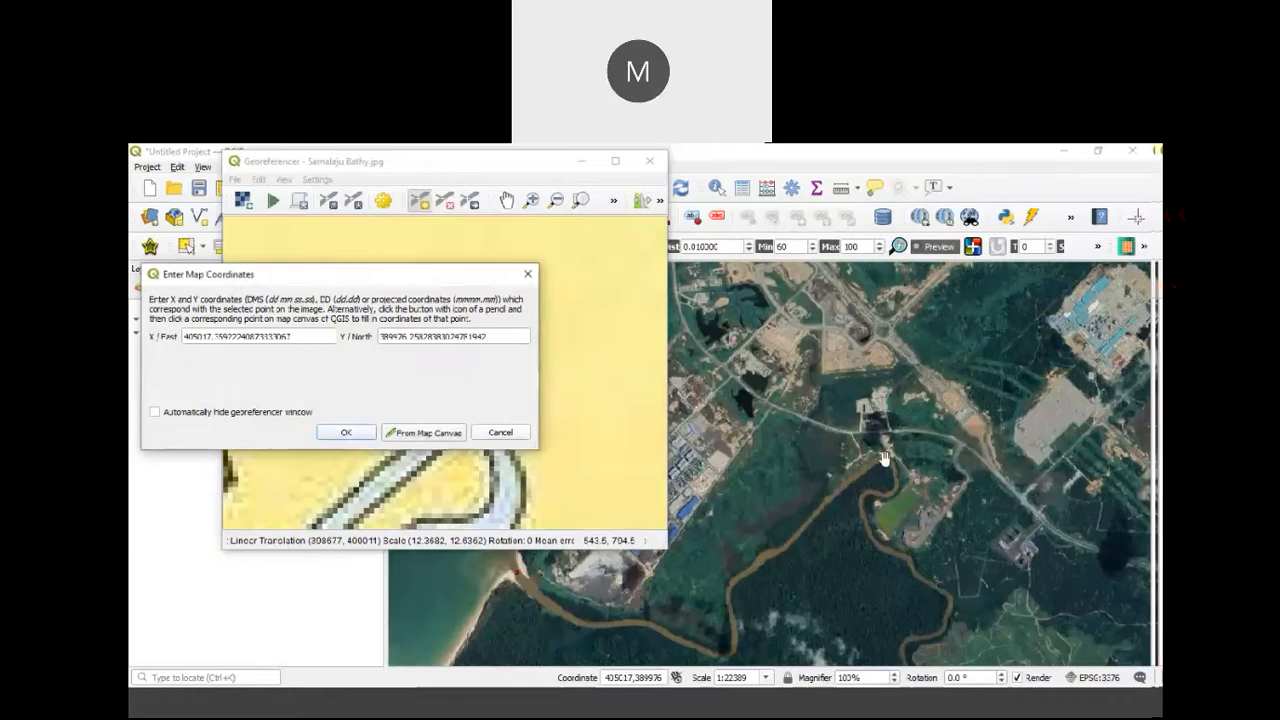
click(346, 432)
scroll(596, 365, down, 5)
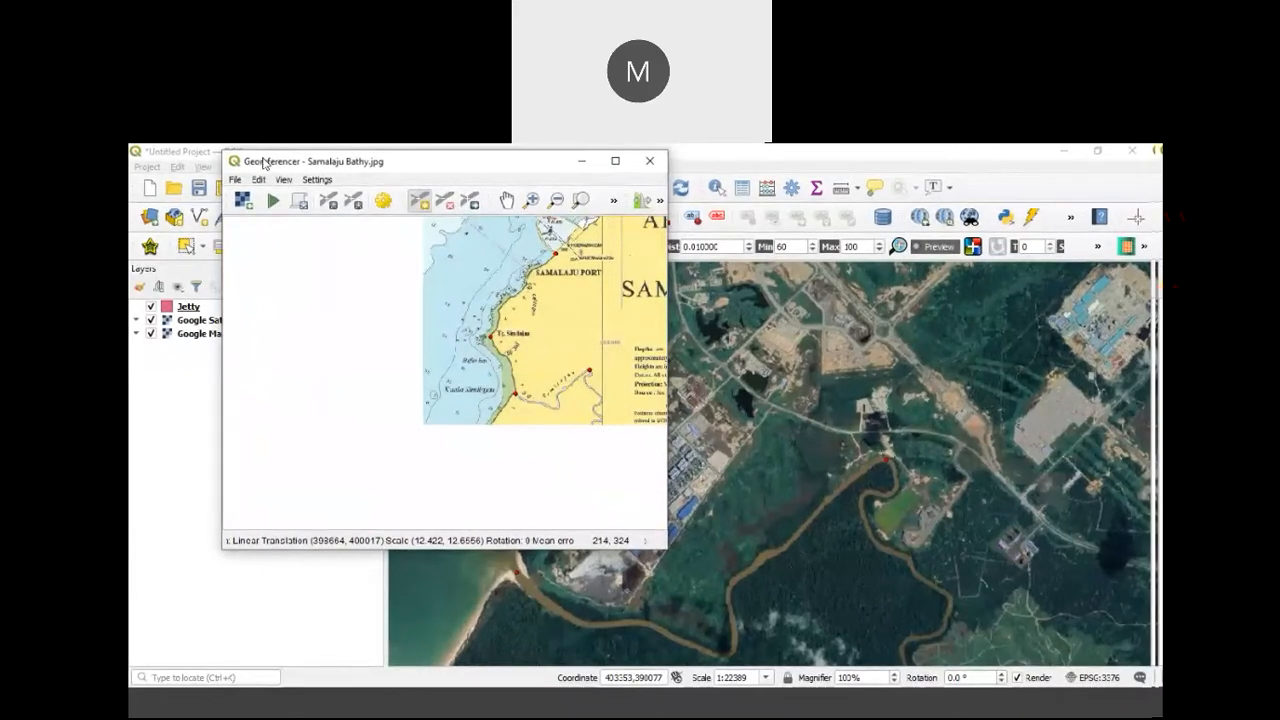
Step: Set the transformation's output raster to Samalaju Bathy 2_modified.tif and its target SRS to the project CRS, EPSG:3376 - GDM2000 / East Malaysia BRSO
drag(264, 163, 295, 258)
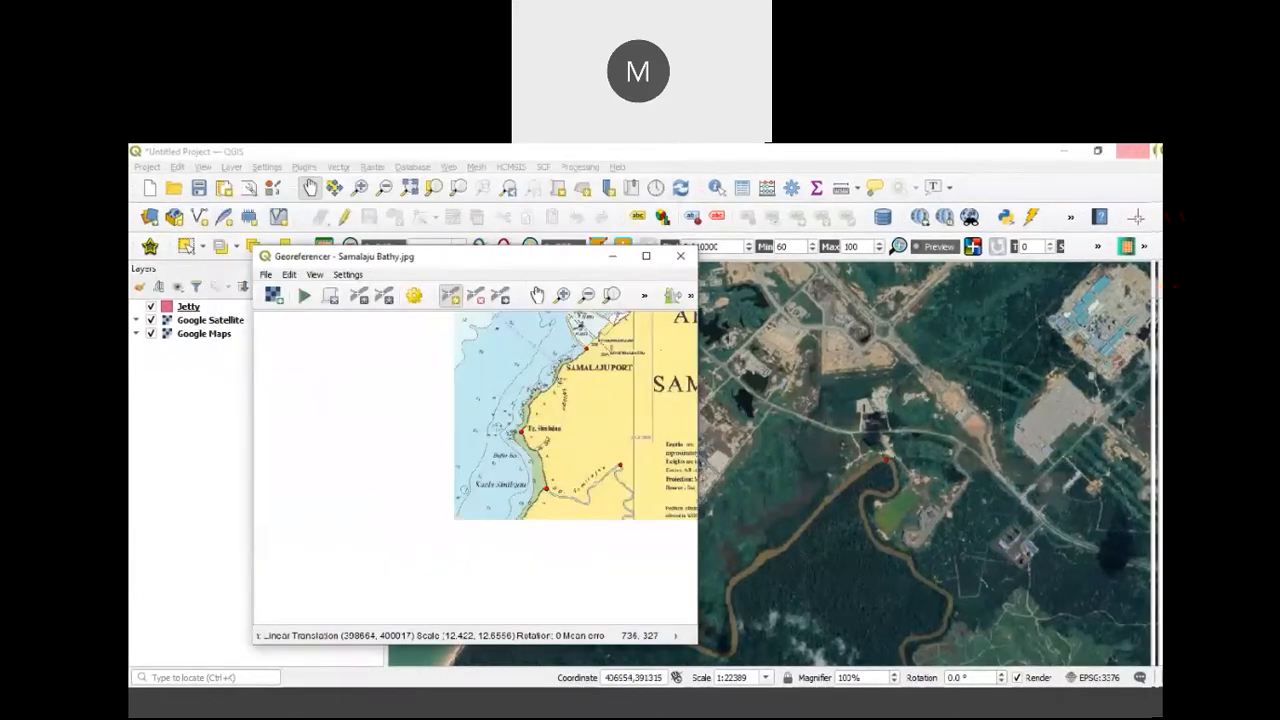
click(347, 274)
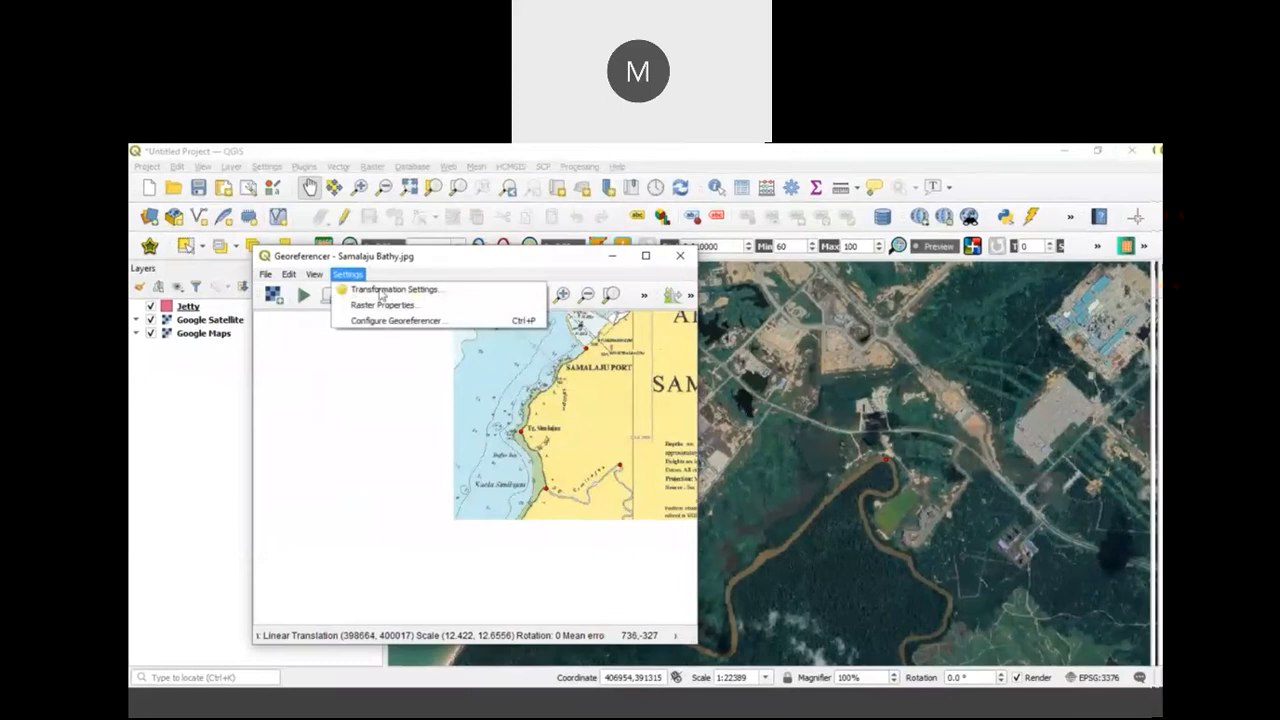
click(380, 290)
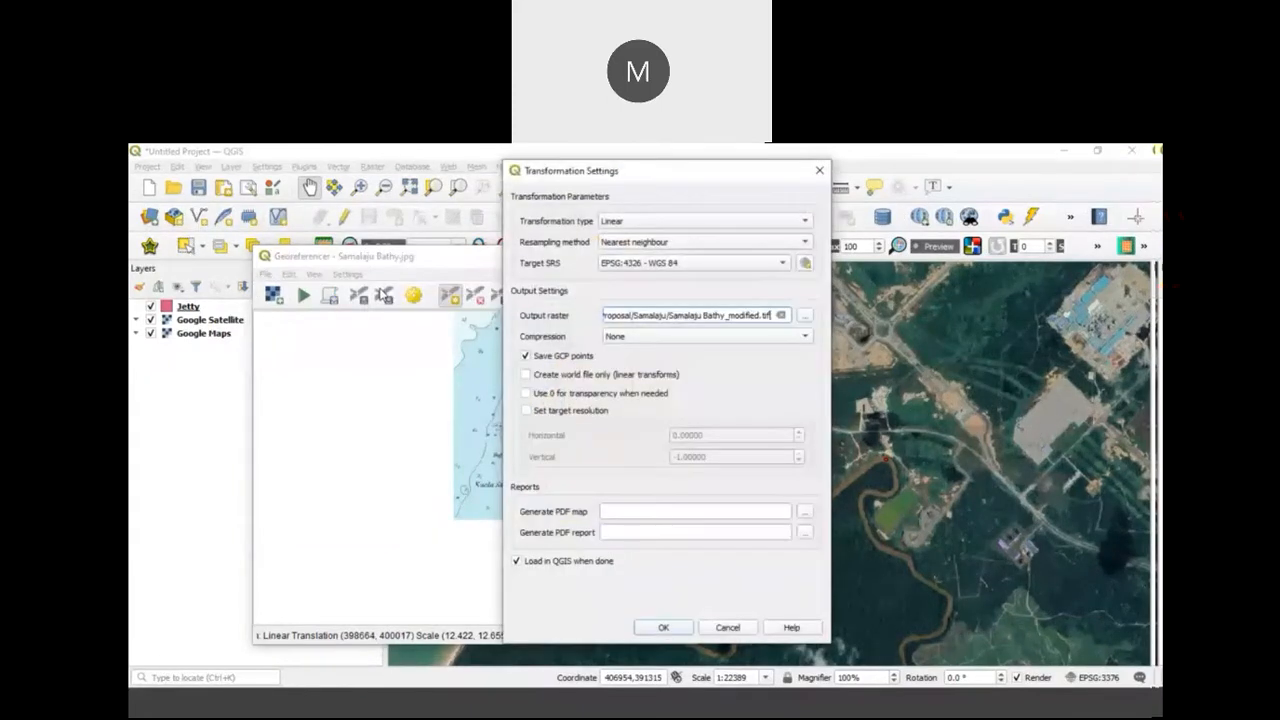
click(723, 314)
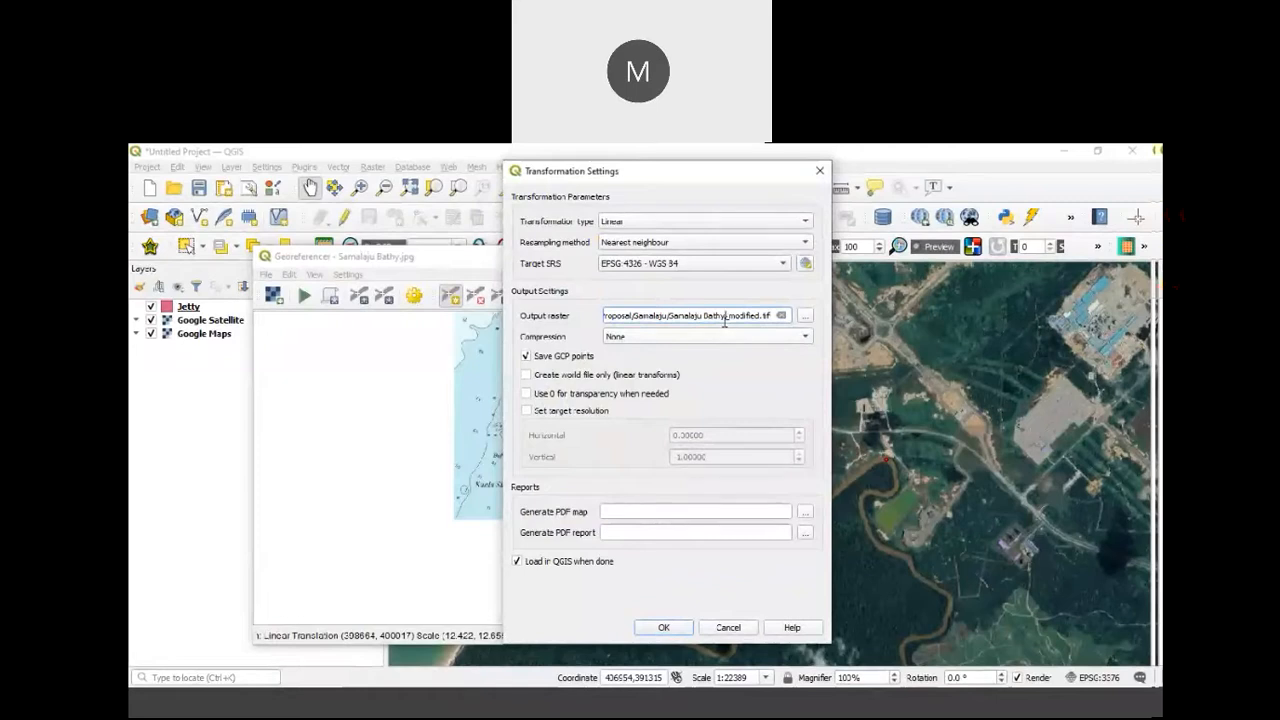
text(2)
click(662, 628)
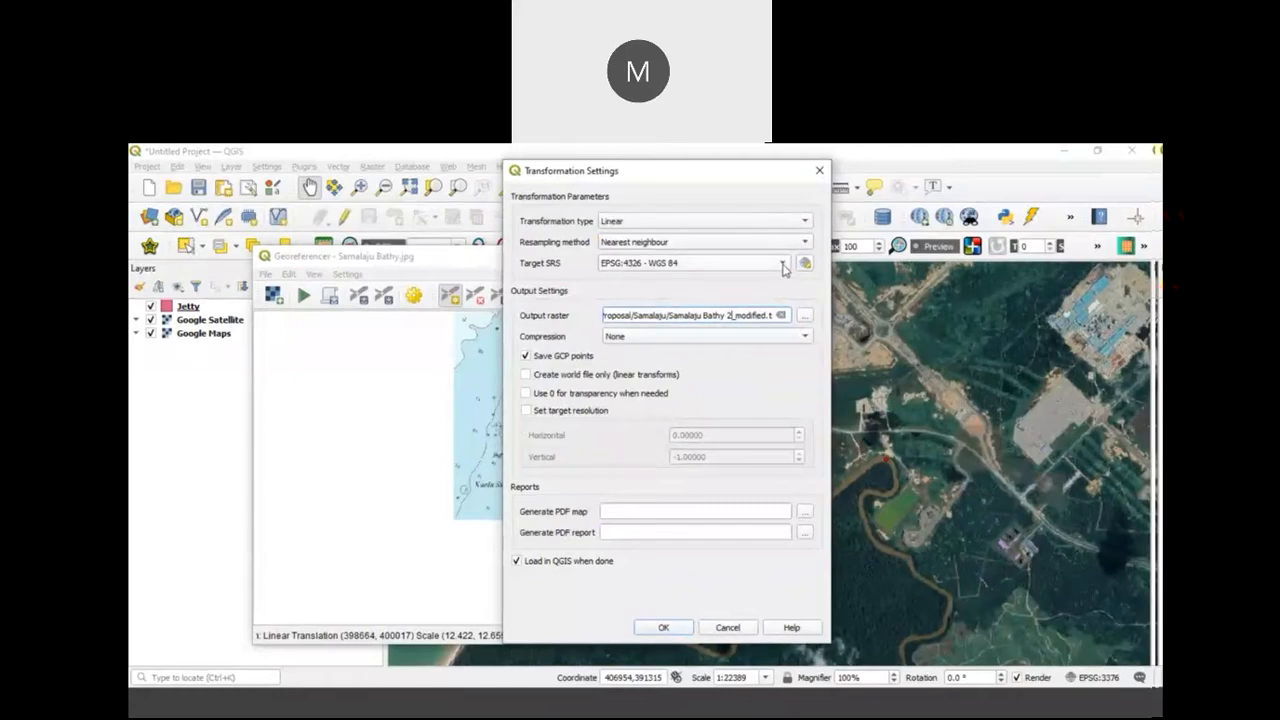
click(784, 265)
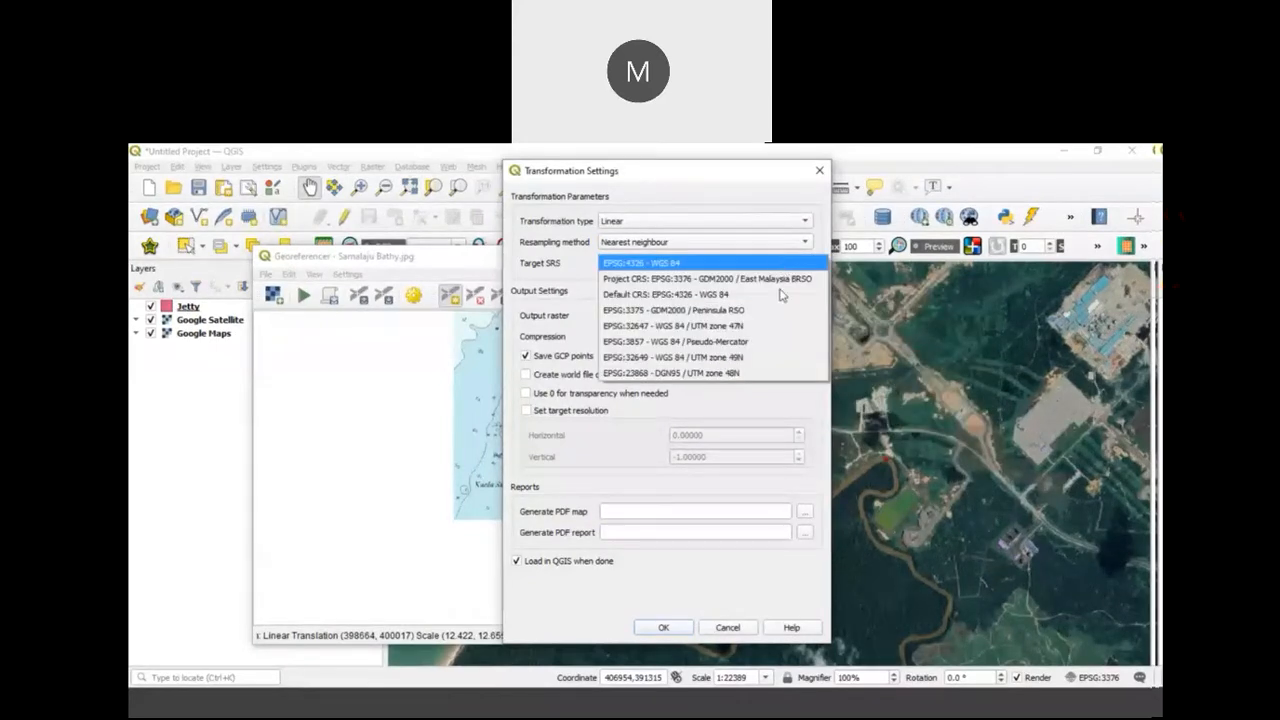
click(782, 280)
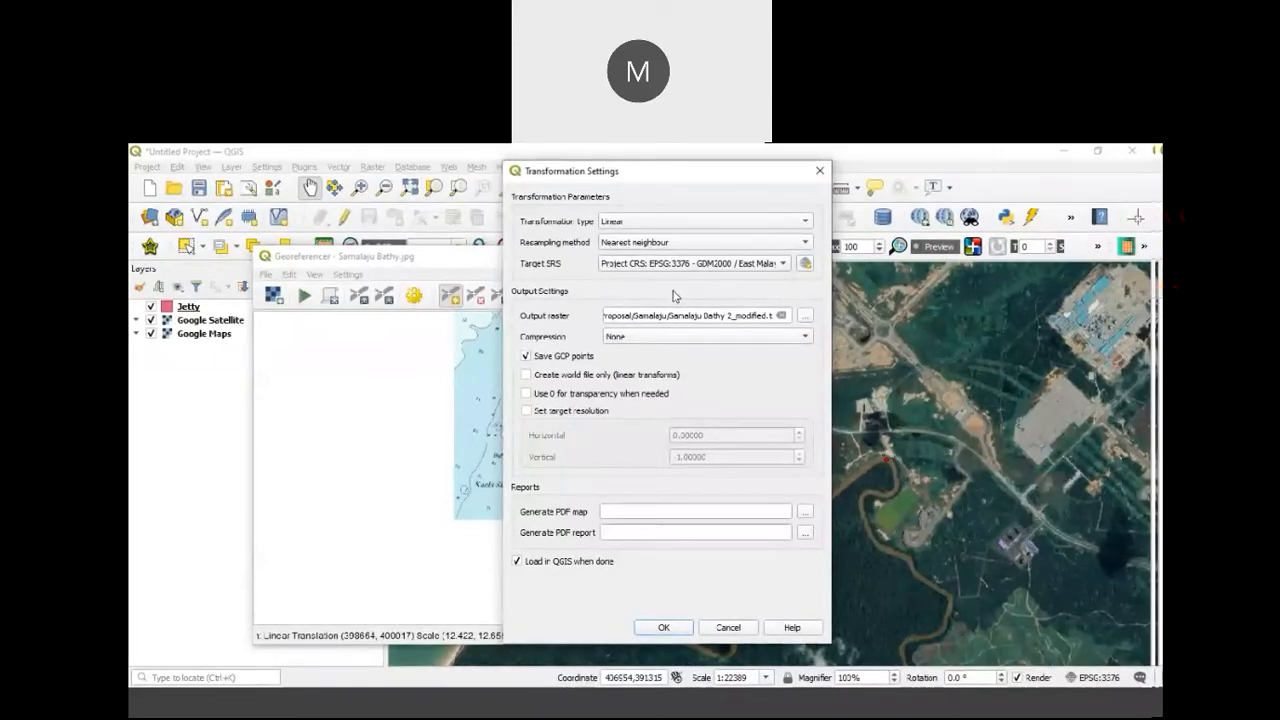
click(646, 628)
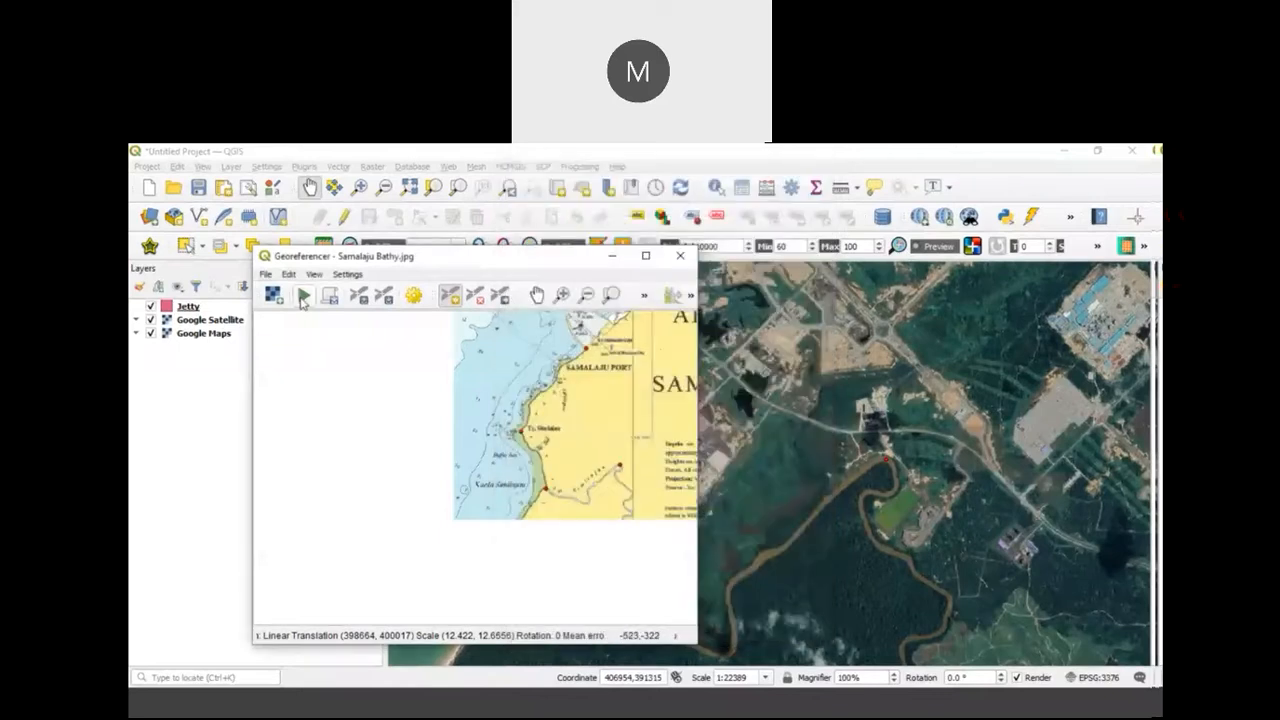
Step: Run the georeferencing, close the georeferencer and examine how the chart lines up with the satellite coastline
click(303, 297)
click(680, 256)
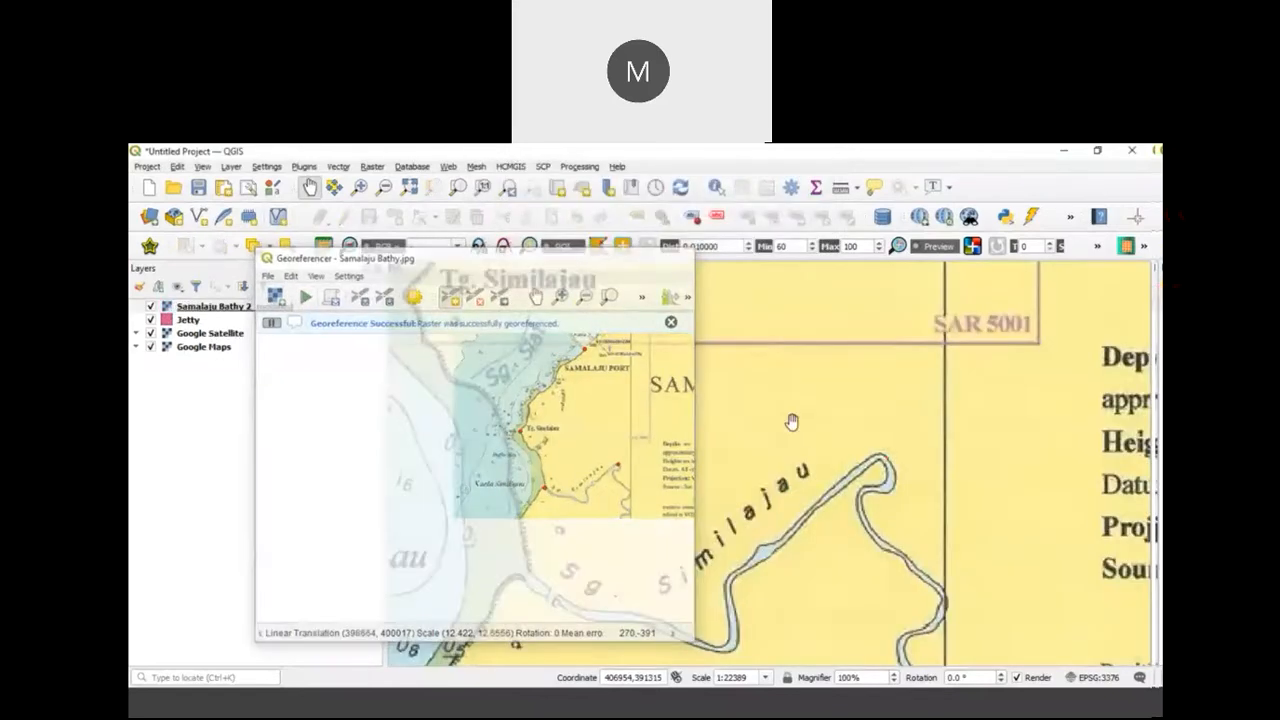
scroll(791, 418, down, 3)
drag(791, 420, 760, 519)
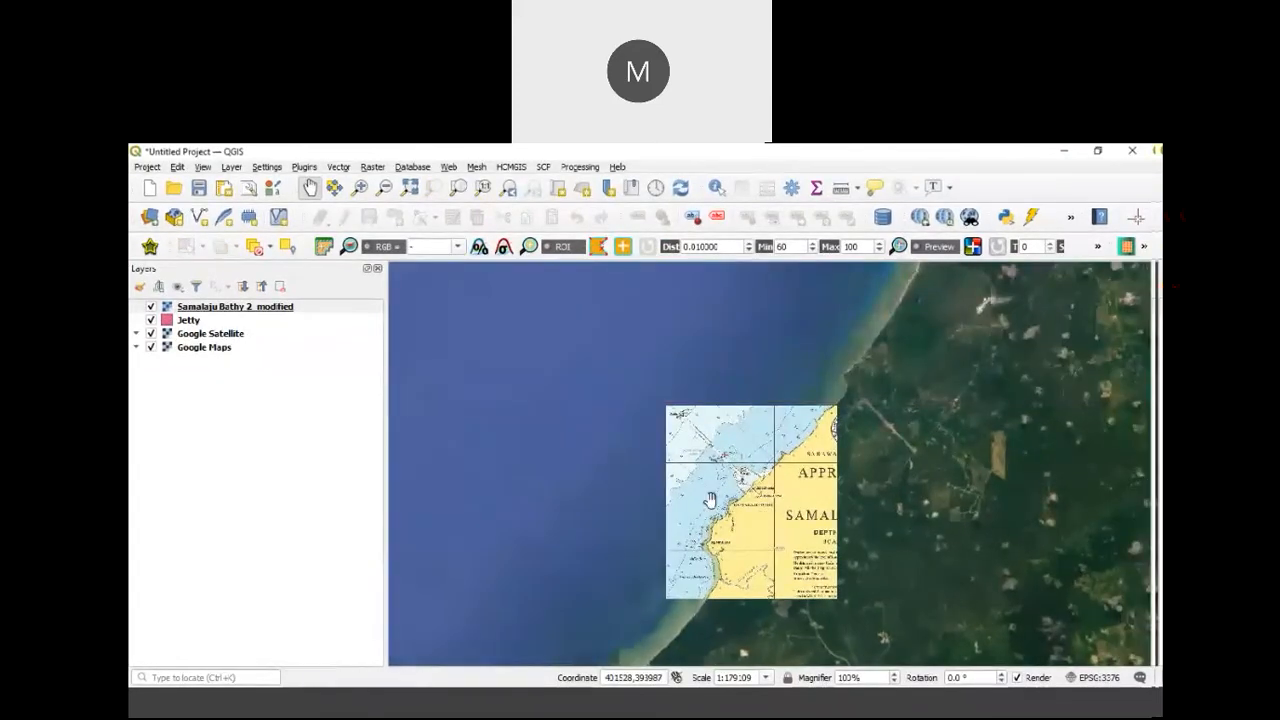
scroll(710, 500, up, 1)
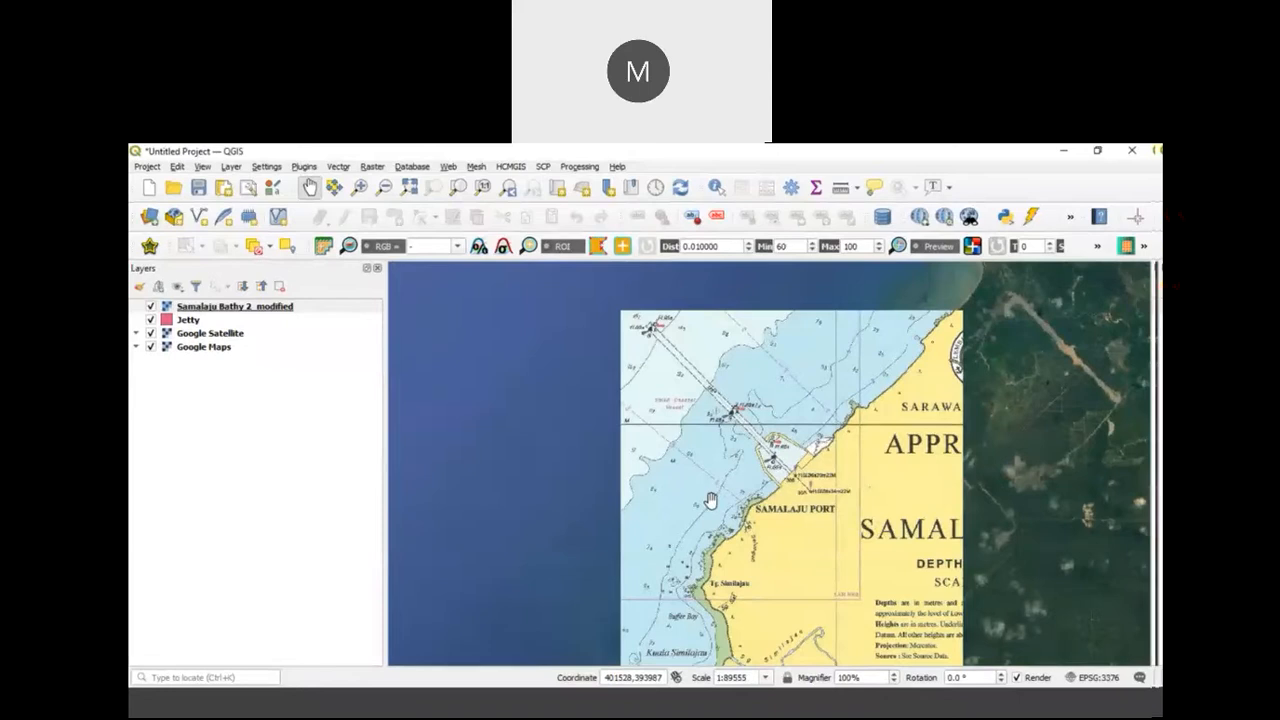
drag(710, 500, 713, 470)
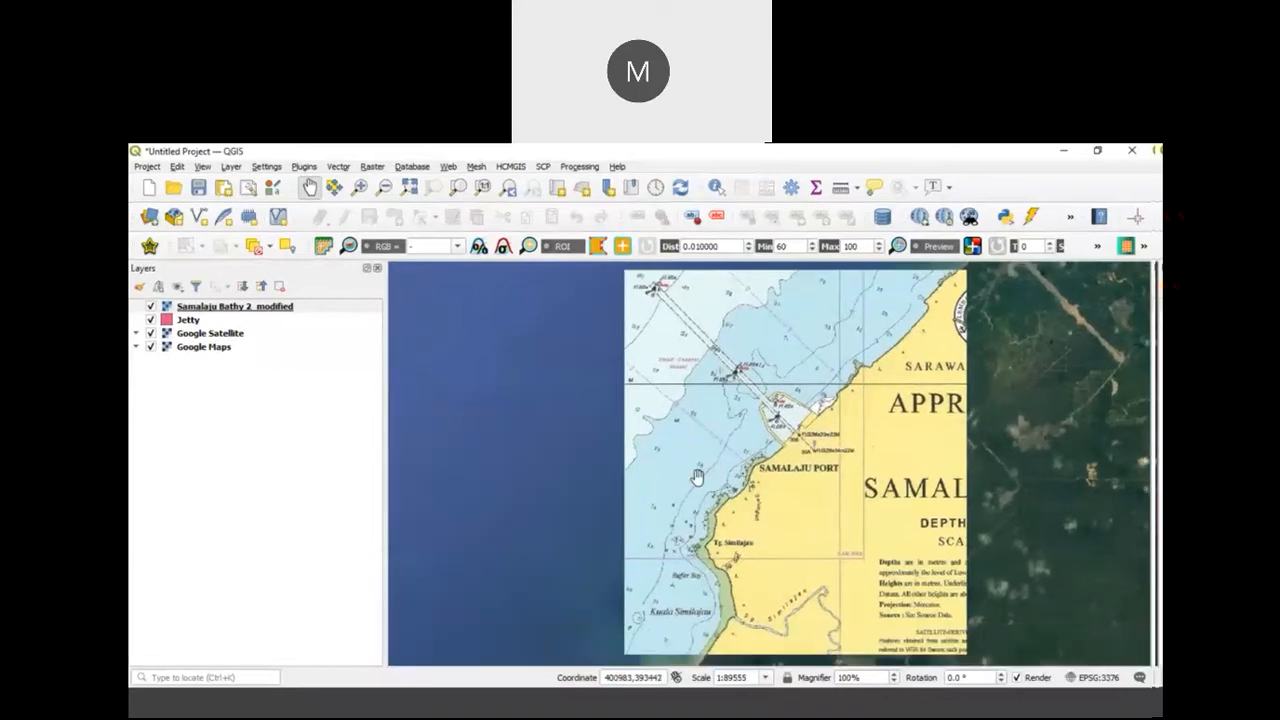
drag(764, 442, 779, 476)
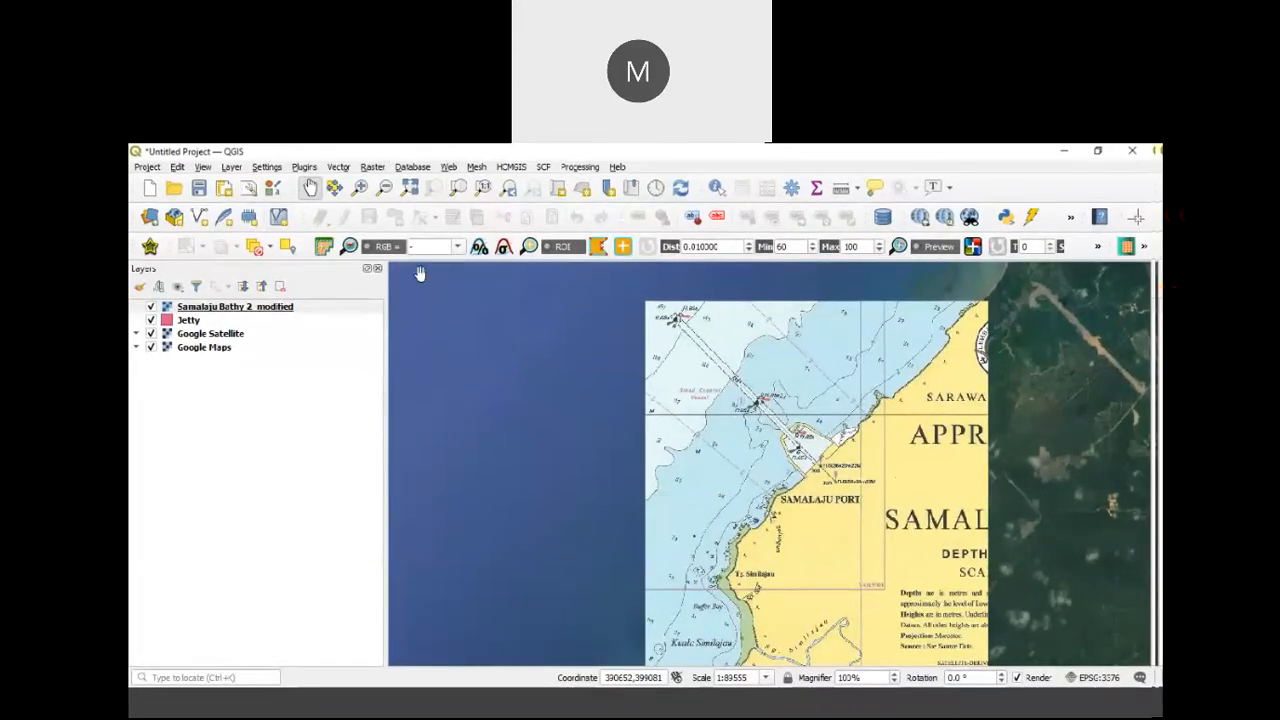
Step: Restore the QGIS main window from maximized, make it narrower and reposition it on the desktop
double_click(237, 153)
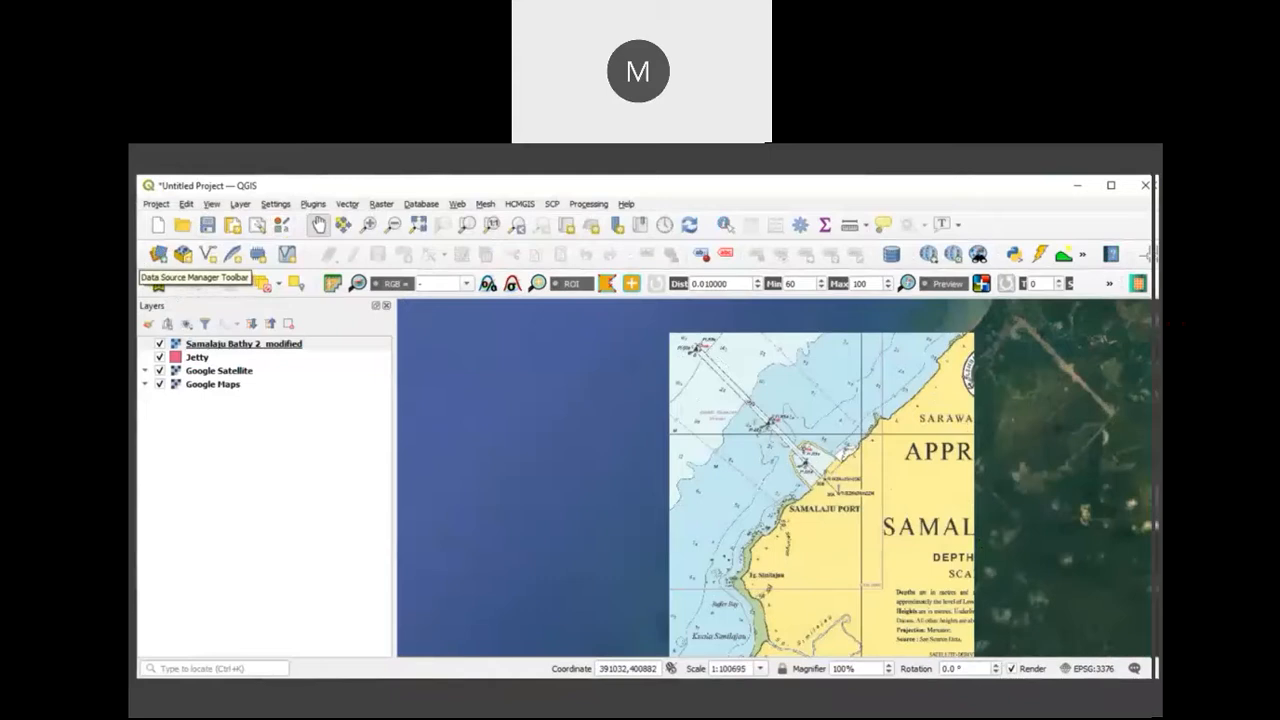
drag(137, 250, 179, 250)
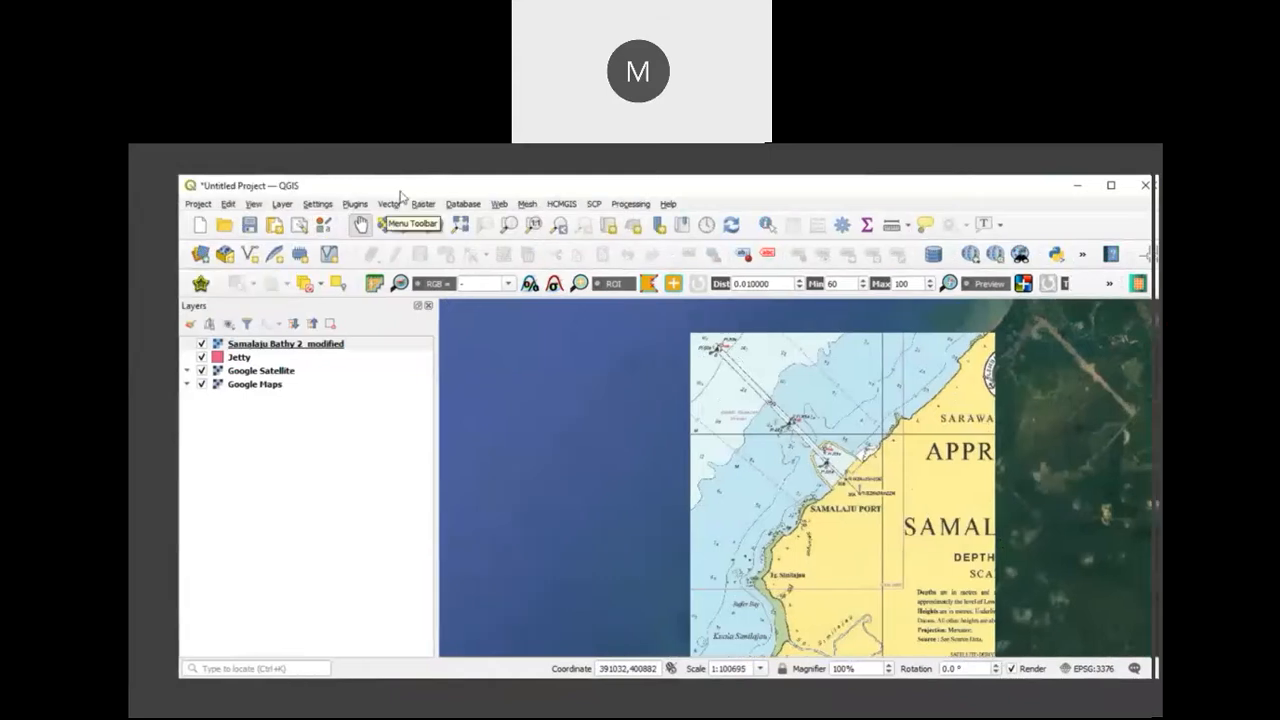
drag(400, 192, 354, 199)
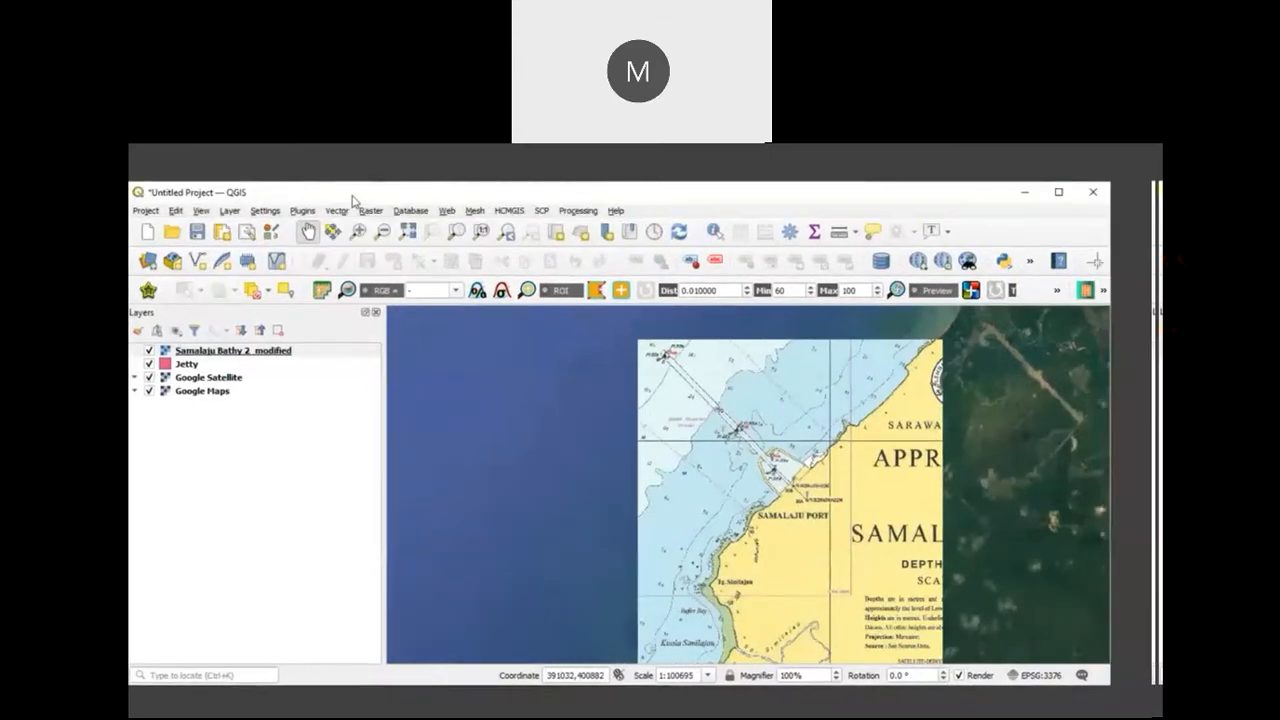
Step: Start a new shapefile layer and set its file name to Bathy Contour 0 in the D:\Gunung Jerai\GIS folder
click(231, 212)
mouse_move(372, 245)
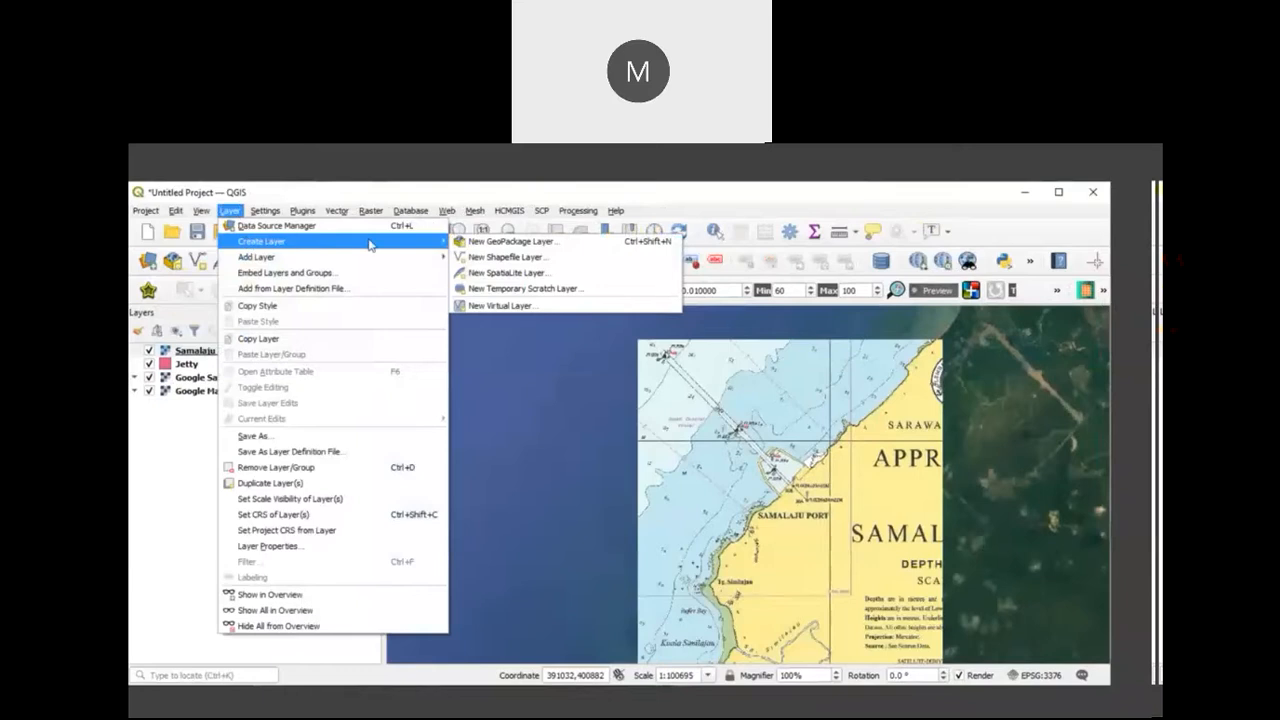
click(489, 260)
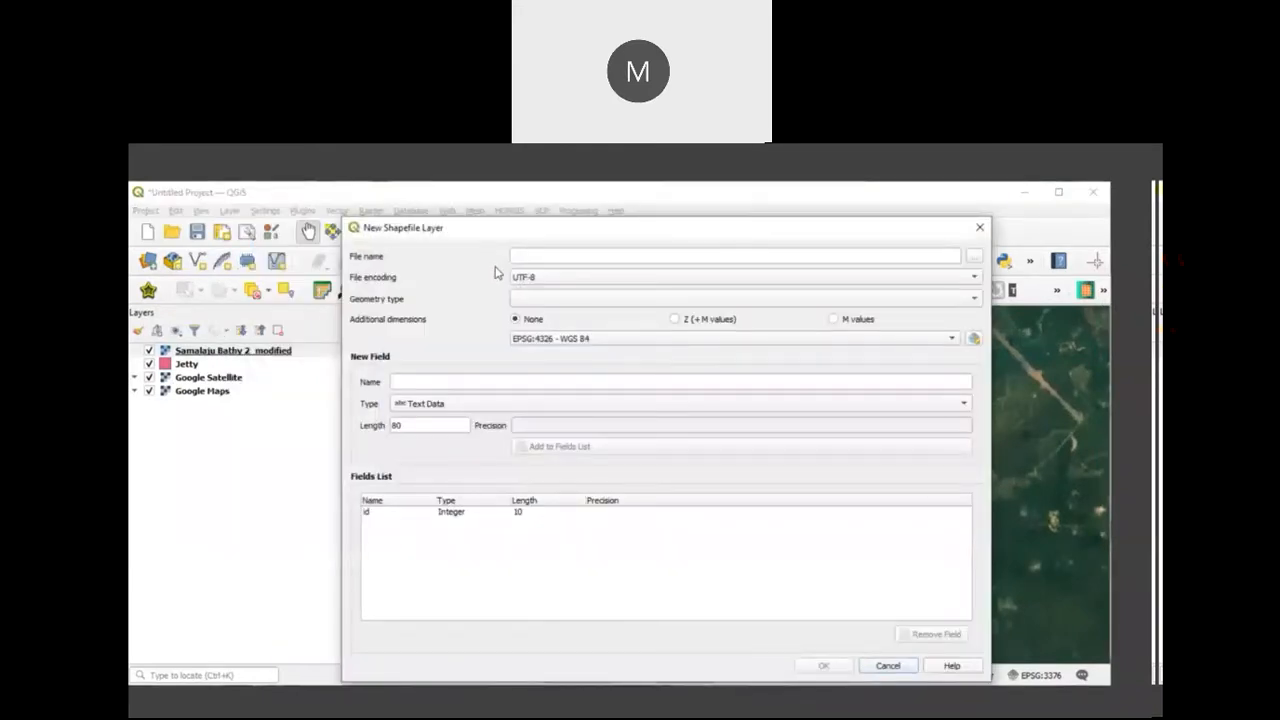
click(975, 258)
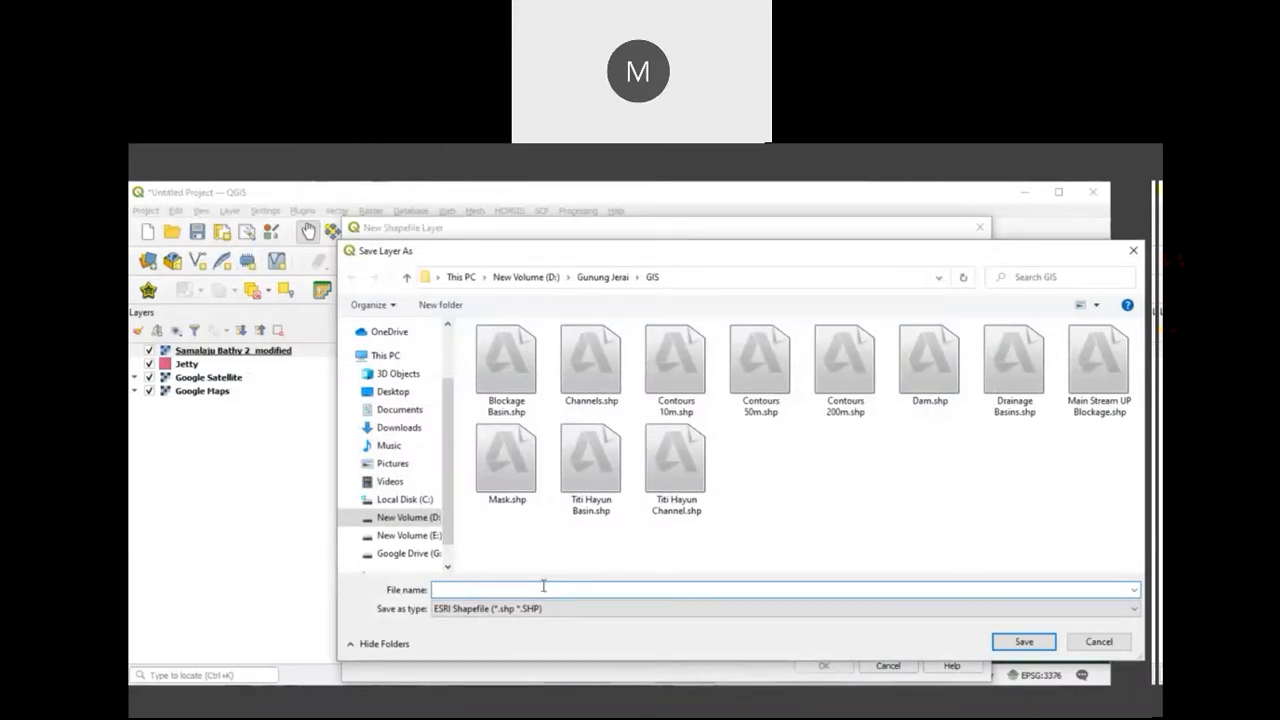
text(C)
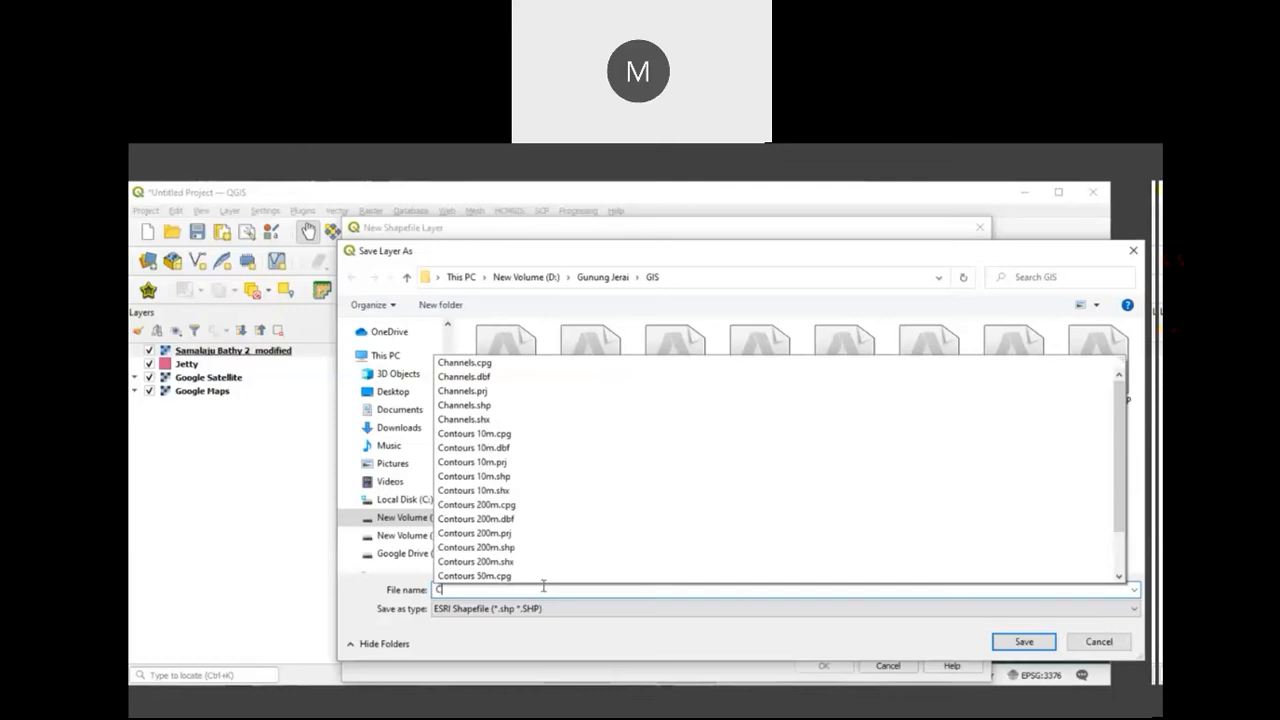
text(ontou)
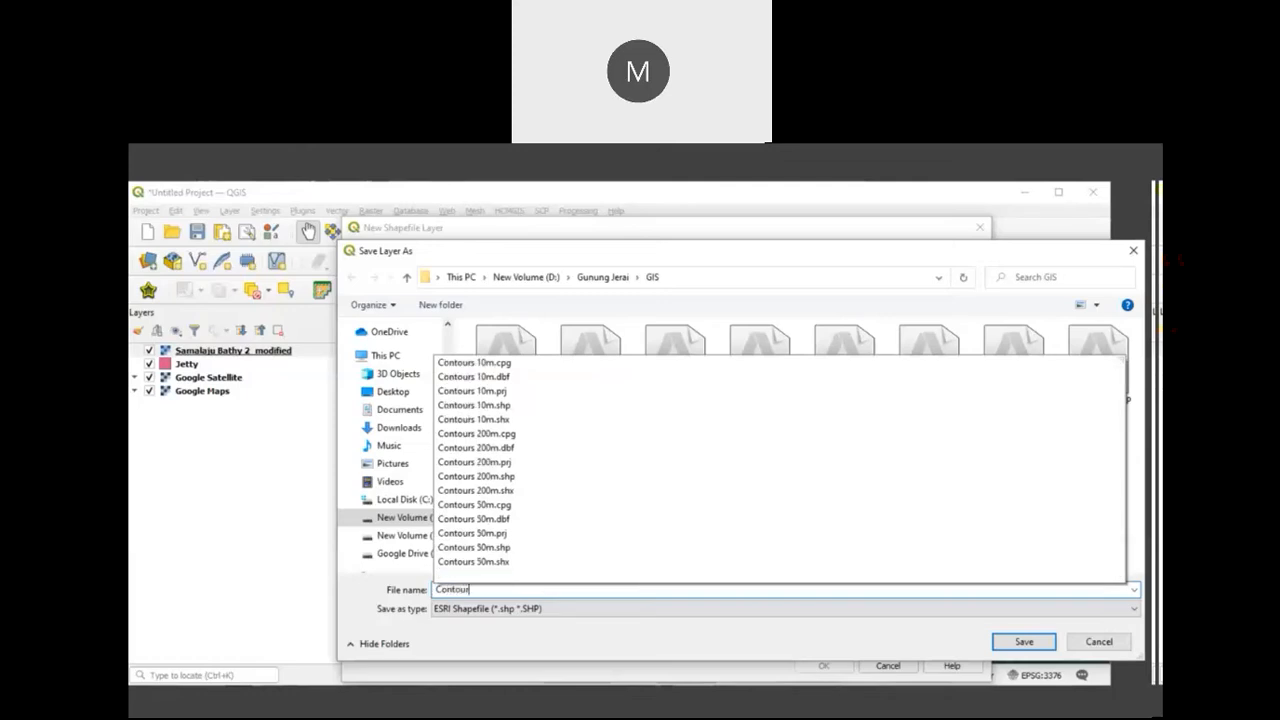
text(r)
key(Home)
text(N)
key(BackSpace)
text(Bathy)
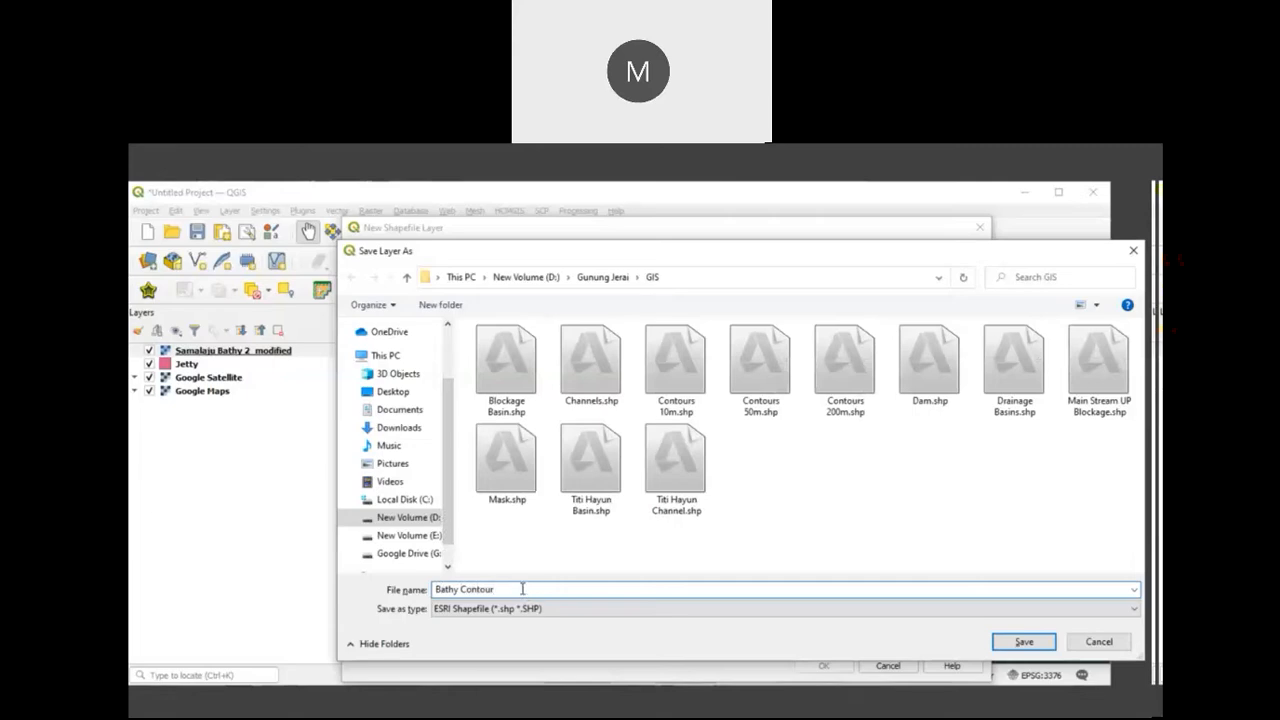
click(509, 590)
text(0)
click(998, 648)
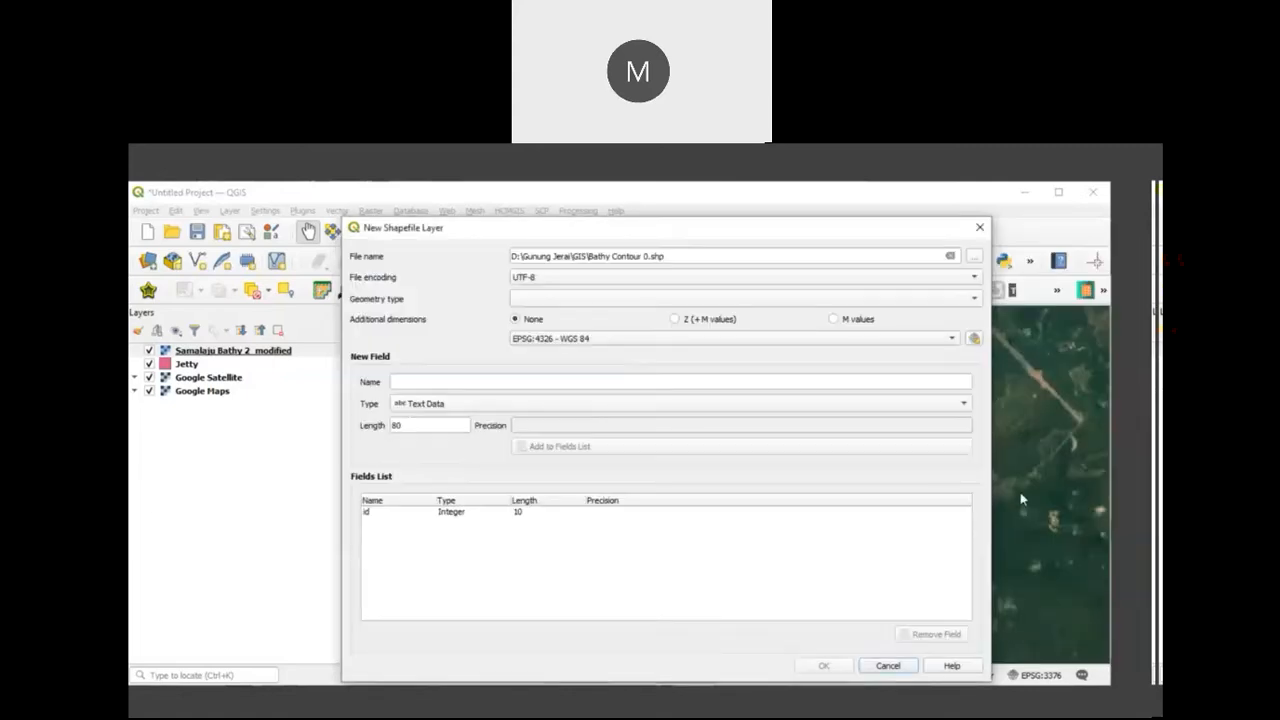
Step: Set the new shapefile's geometry type to Line and its CRS to the project CRS, EPSG:3376 - GDM2000 / East Malaysia BRSO
click(955, 300)
click(768, 348)
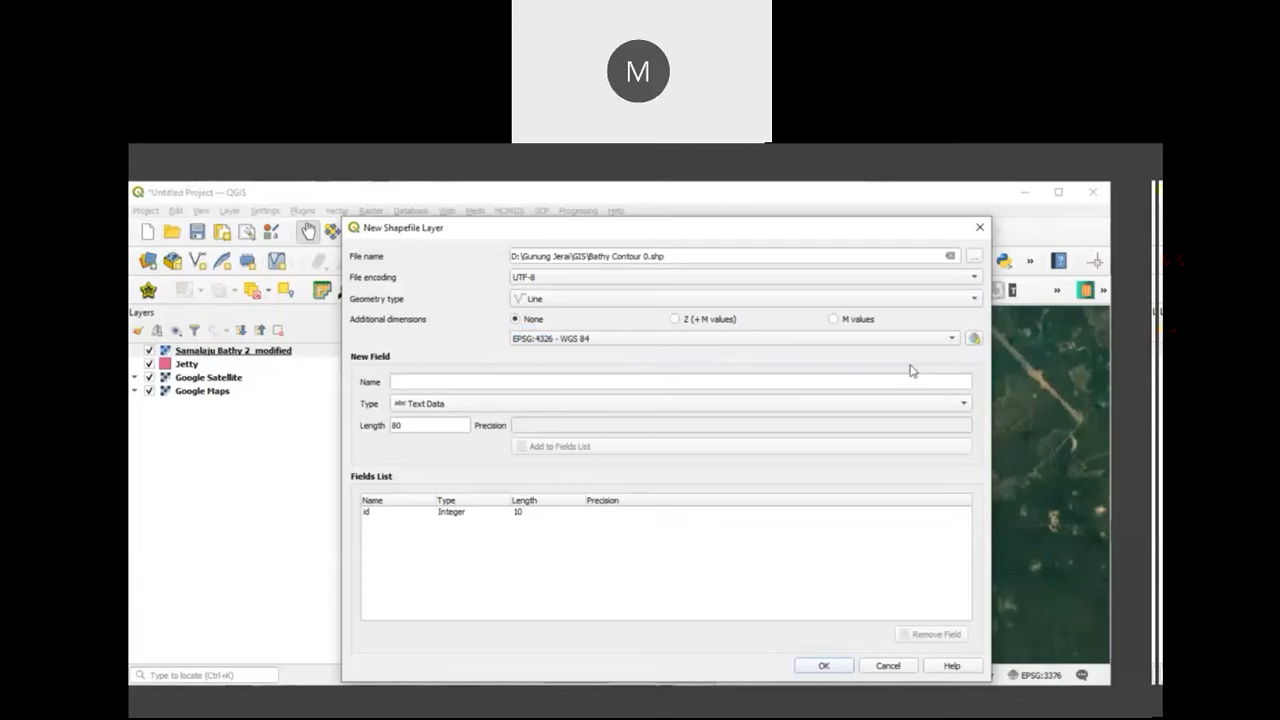
click(920, 345)
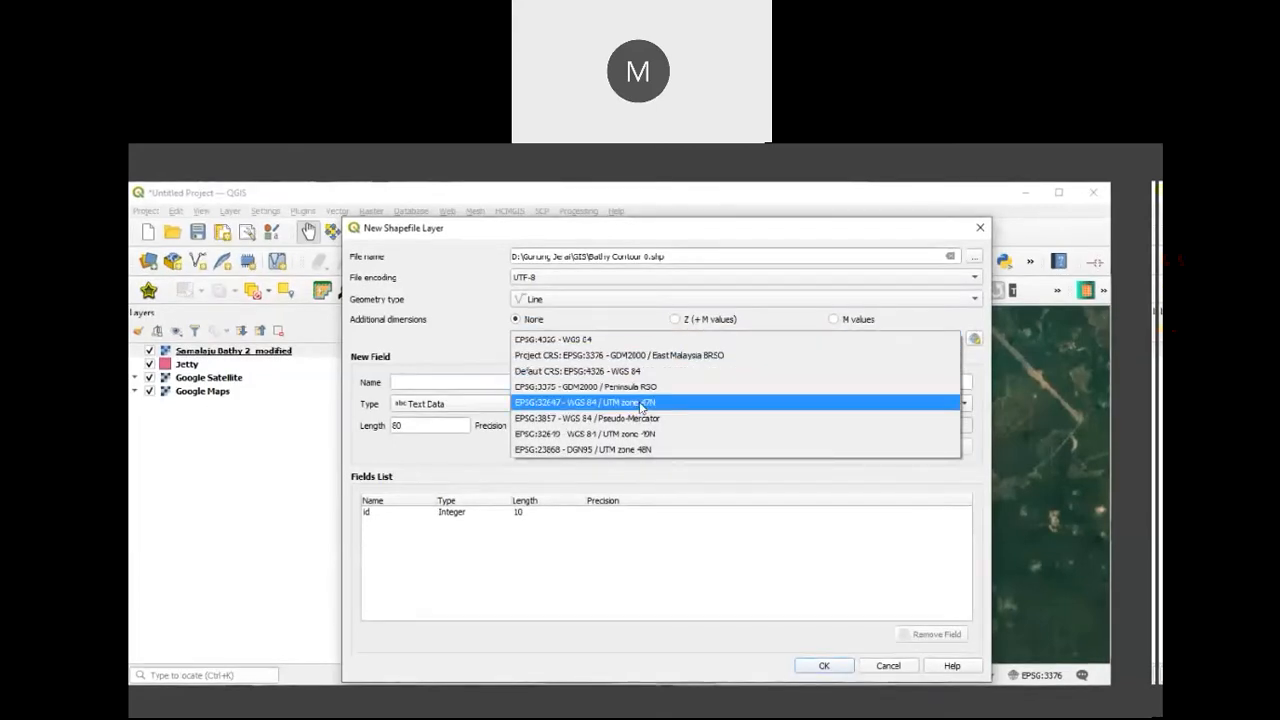
click(724, 356)
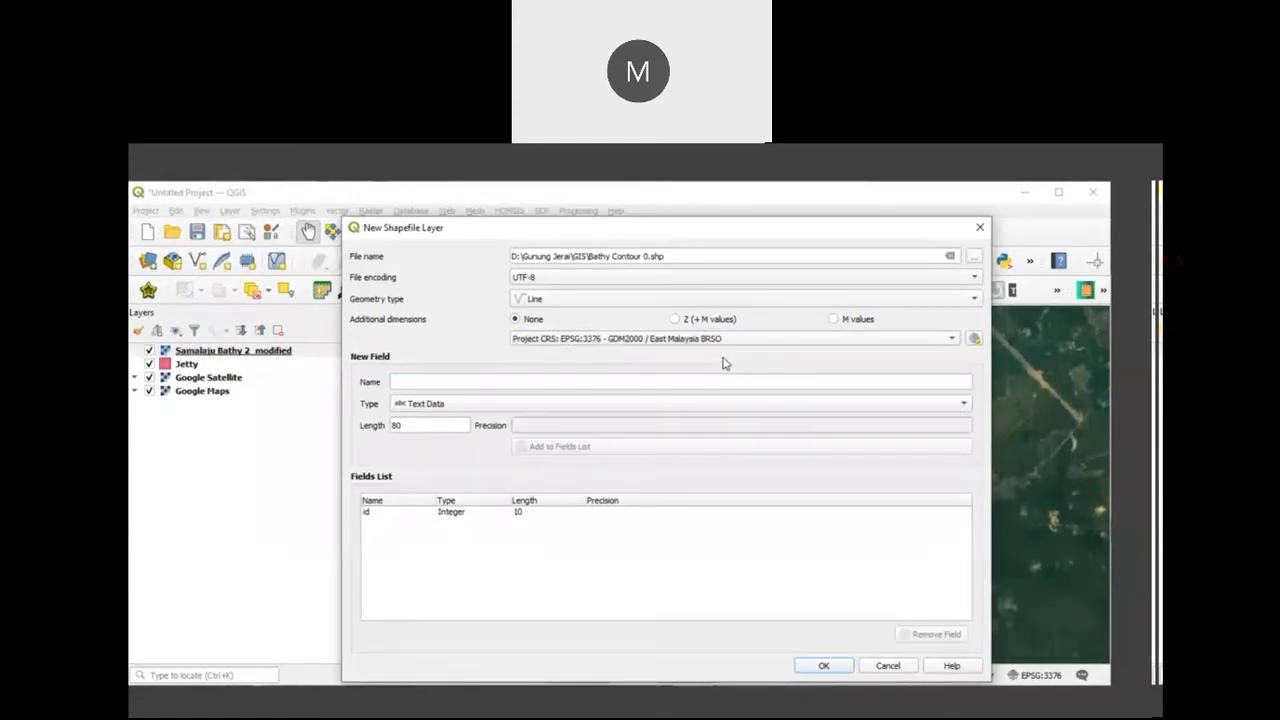
Step: Add a text field called Name with length 80 to the fields list and create the Bathy Contour 0 layer
click(422, 381)
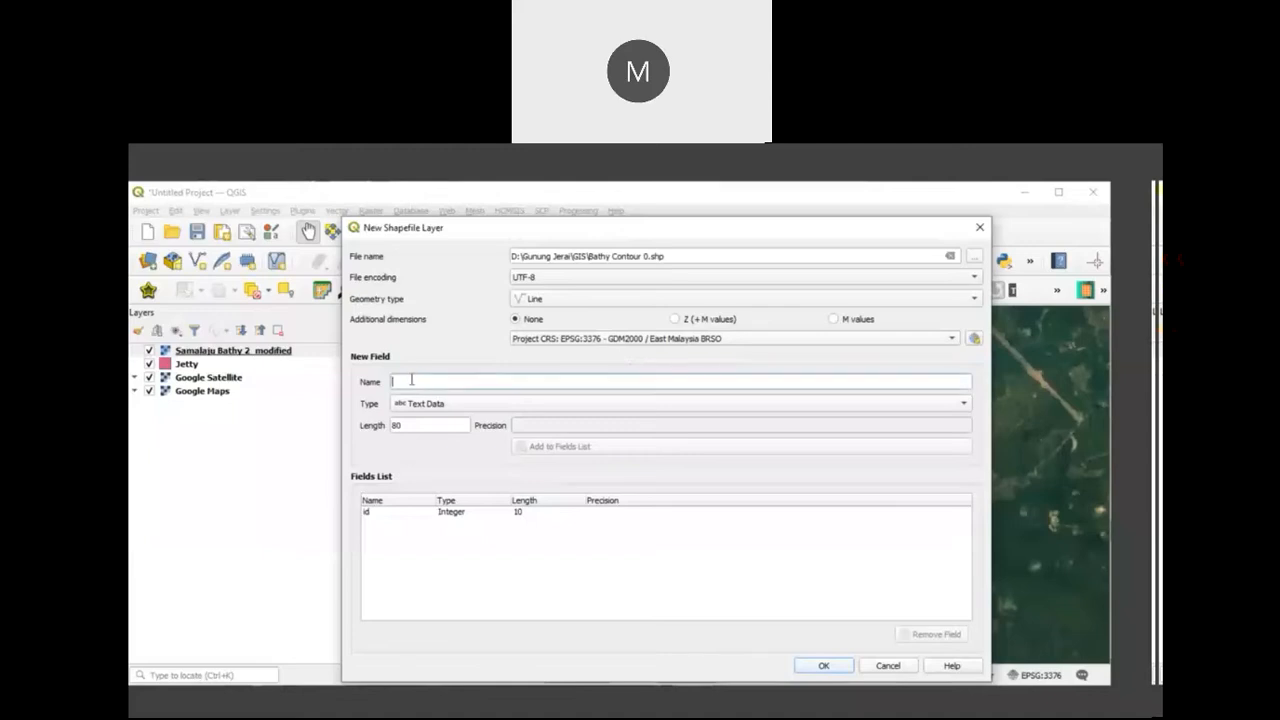
text(Name)
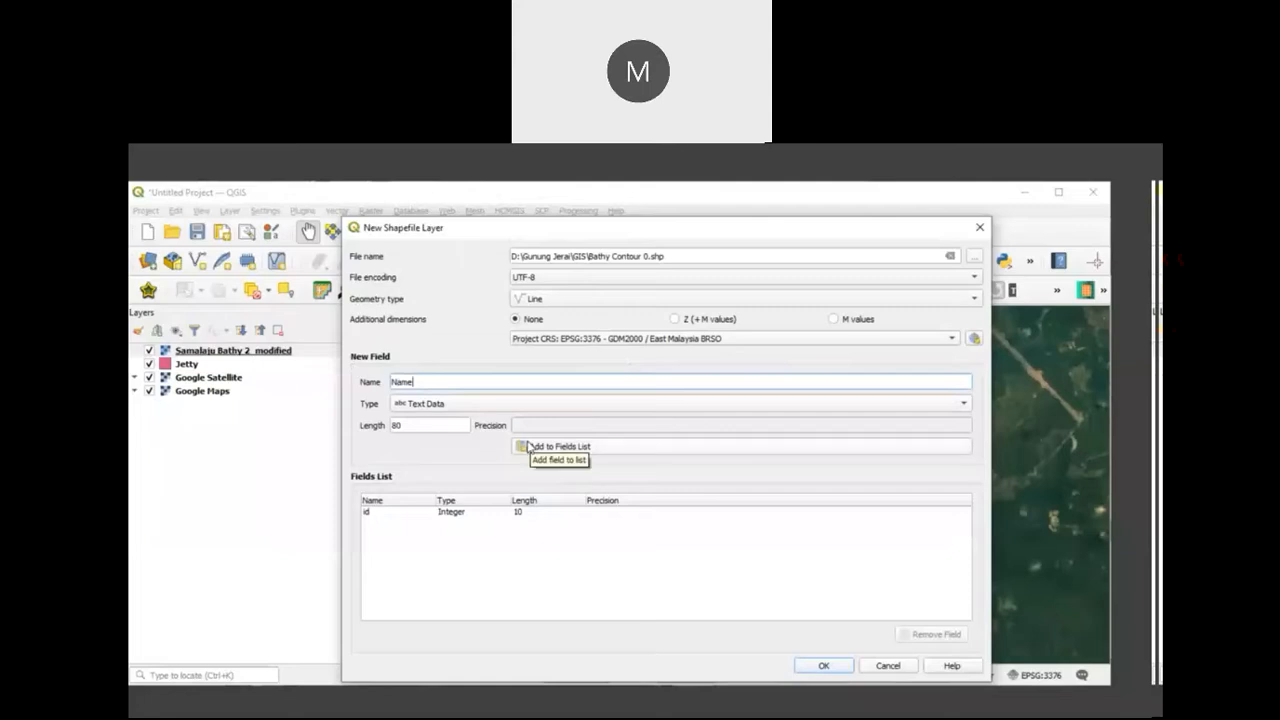
click(525, 448)
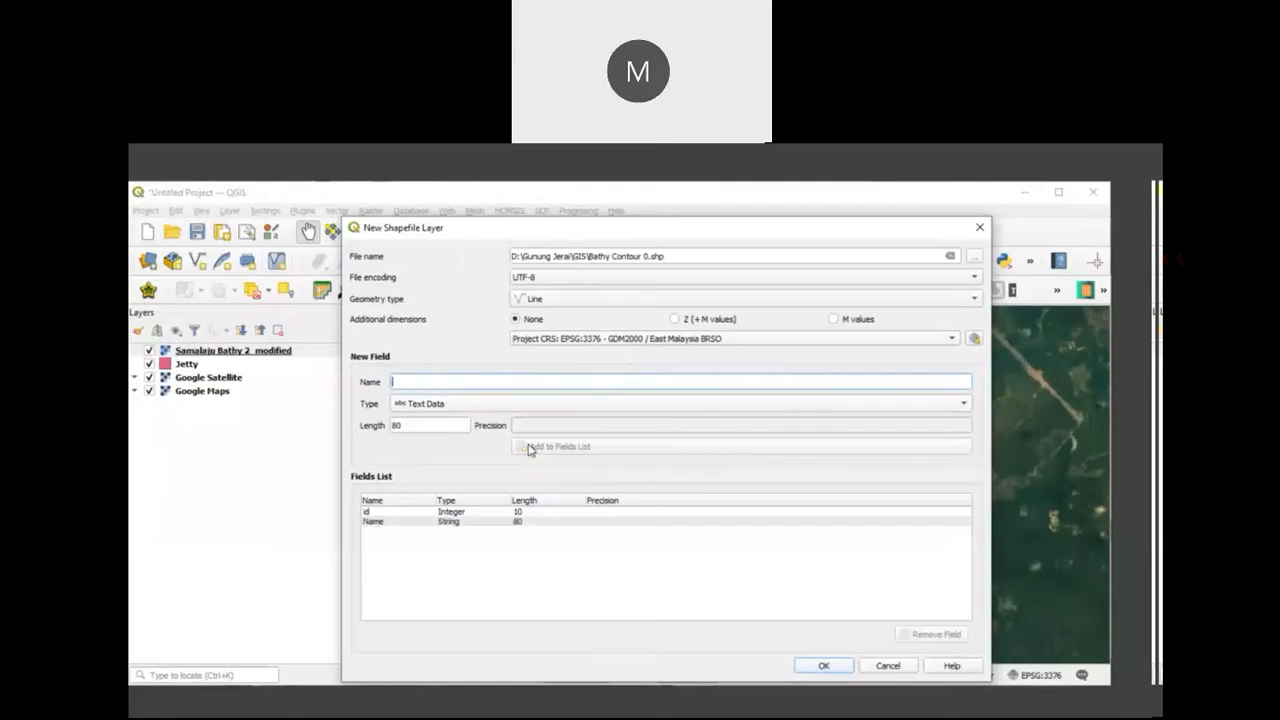
click(823, 666)
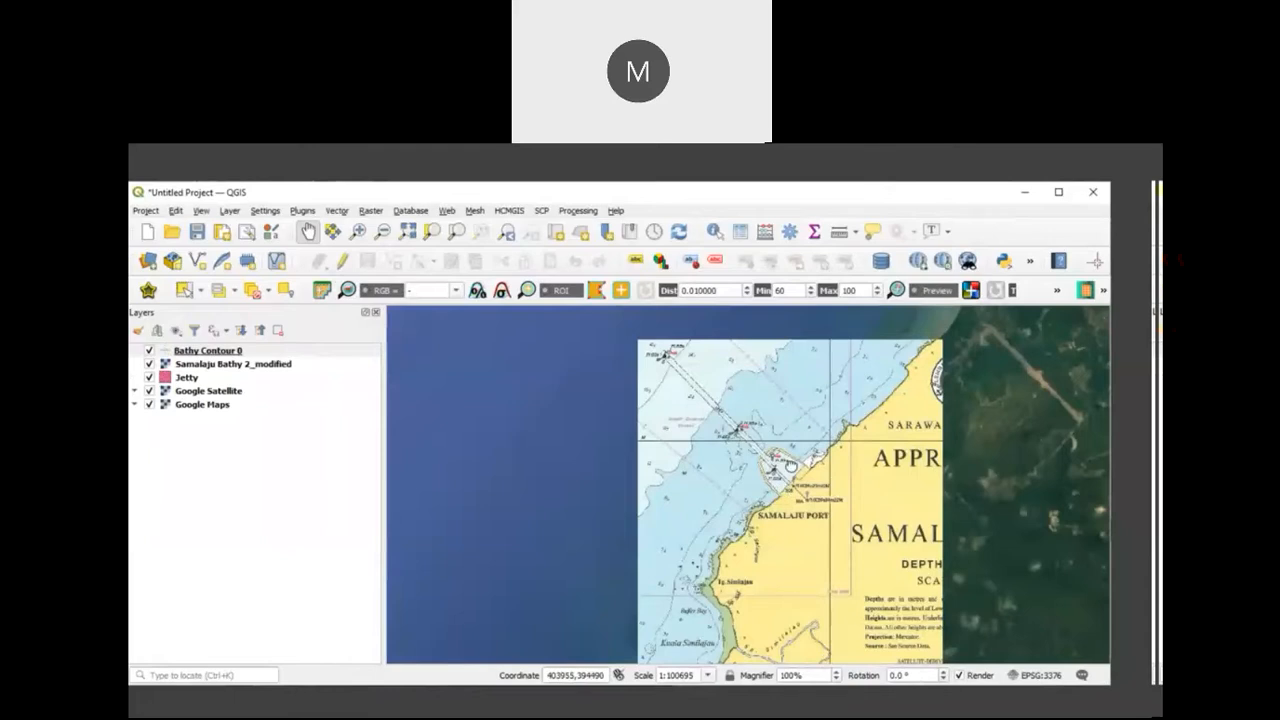
Step: In Bathy Contour 0, trace the zero-depth contour as a line along the coast, from the chart's southern edge past Samalaju Port to its northern edge
drag(785, 496, 784, 468)
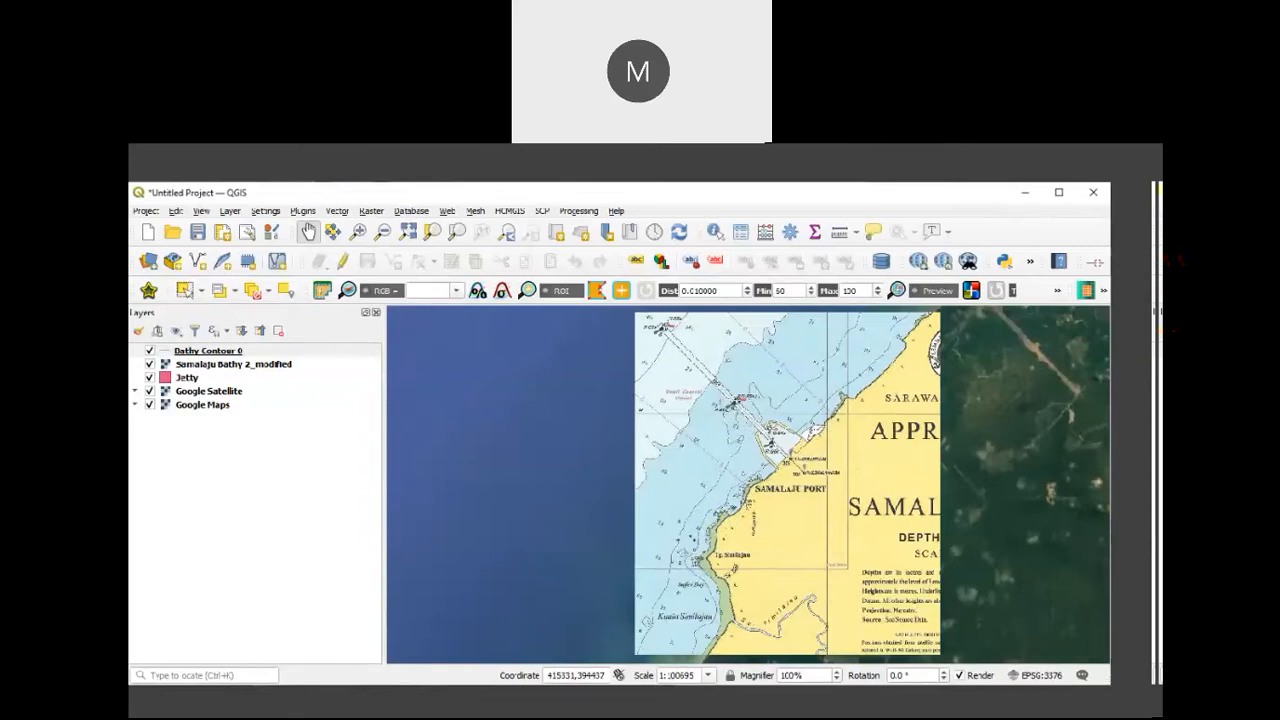
click(344, 262)
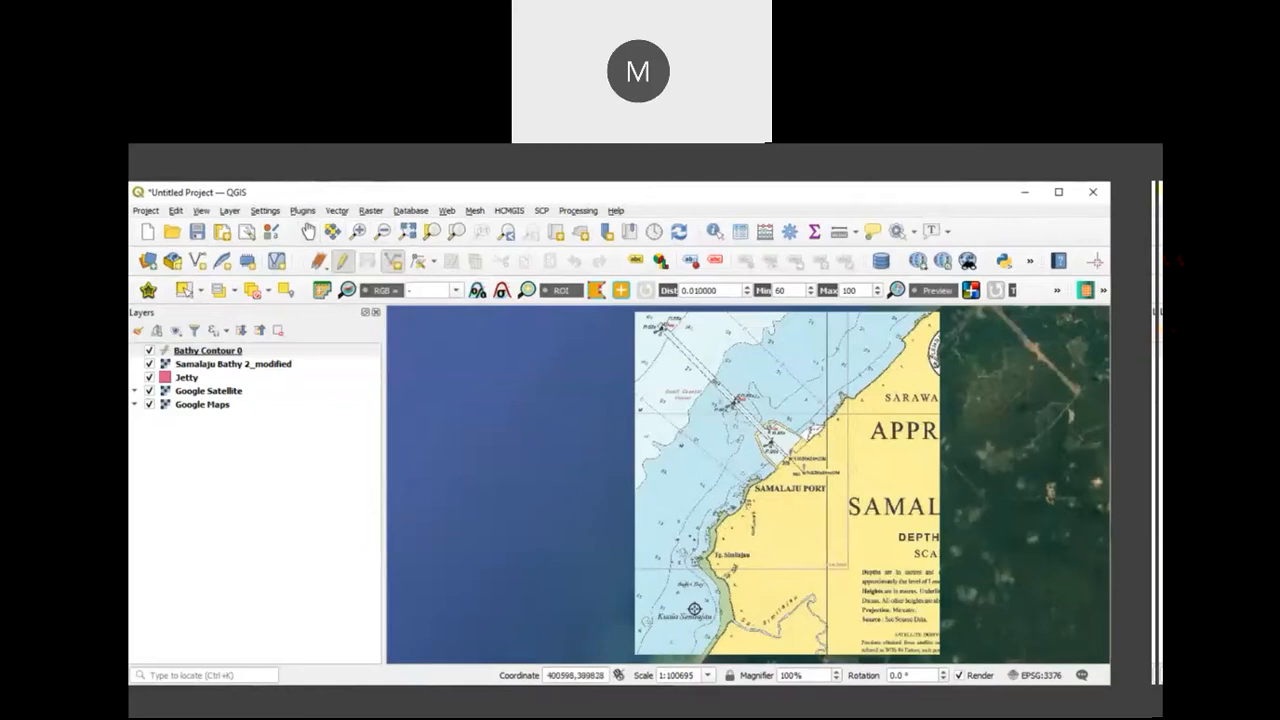
scroll(705, 612, up, 1)
click(307, 232)
drag(712, 541, 680, 405)
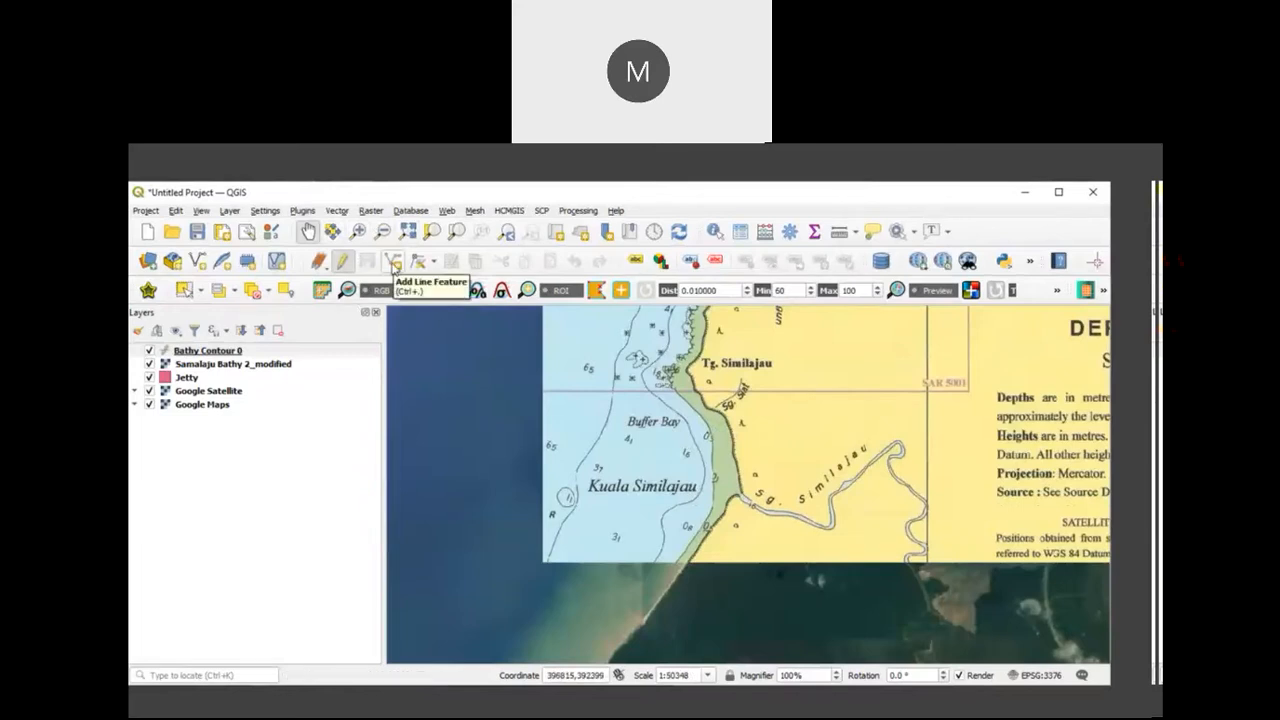
click(394, 264)
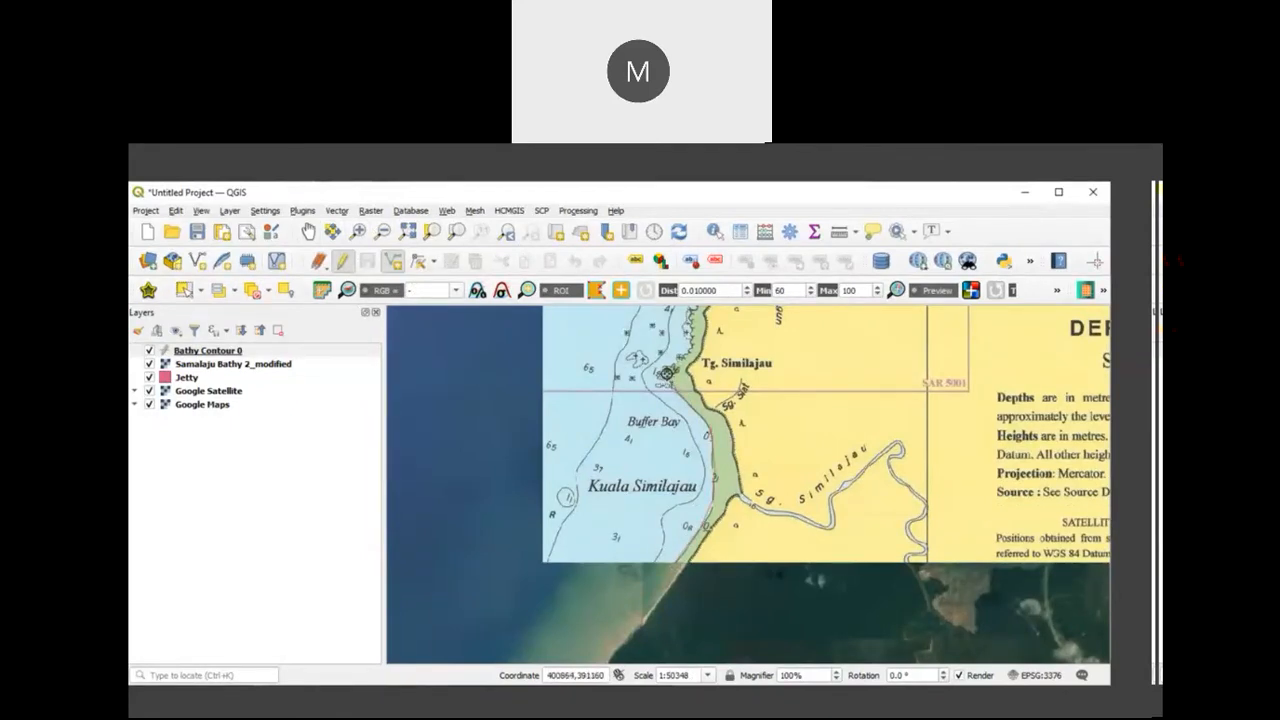
drag(674, 366, 628, 500)
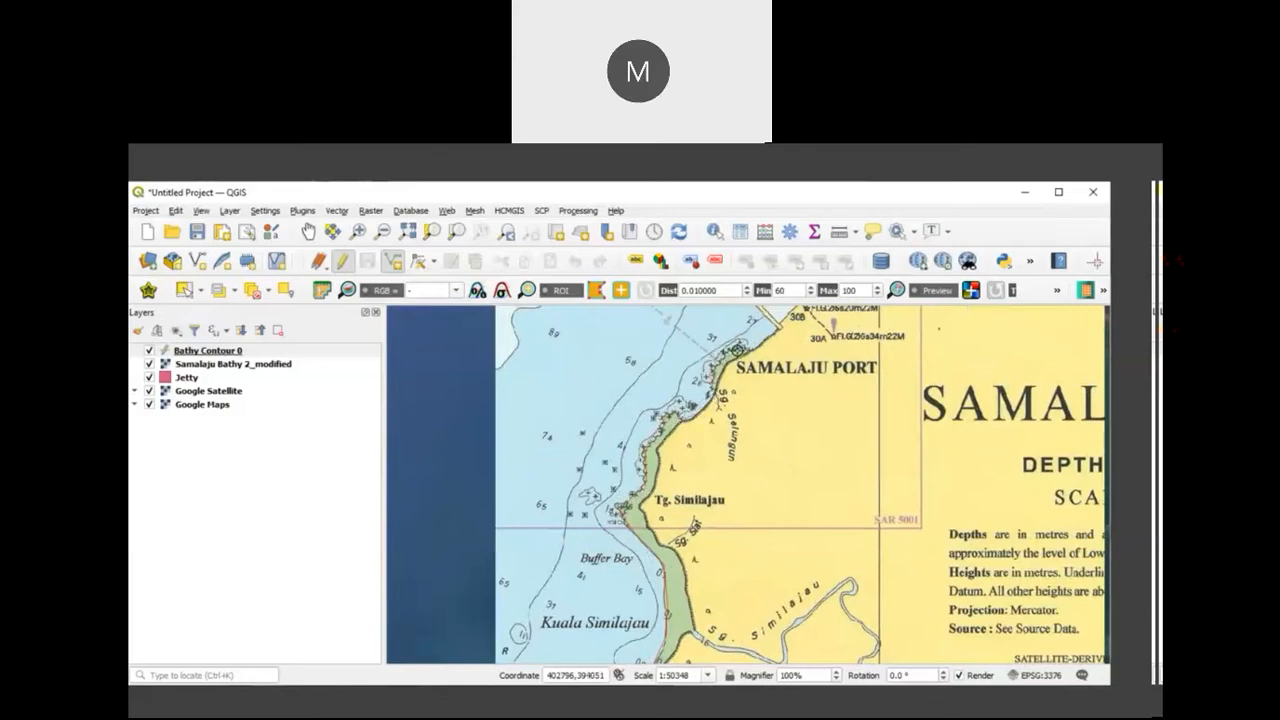
drag(757, 350, 622, 518)
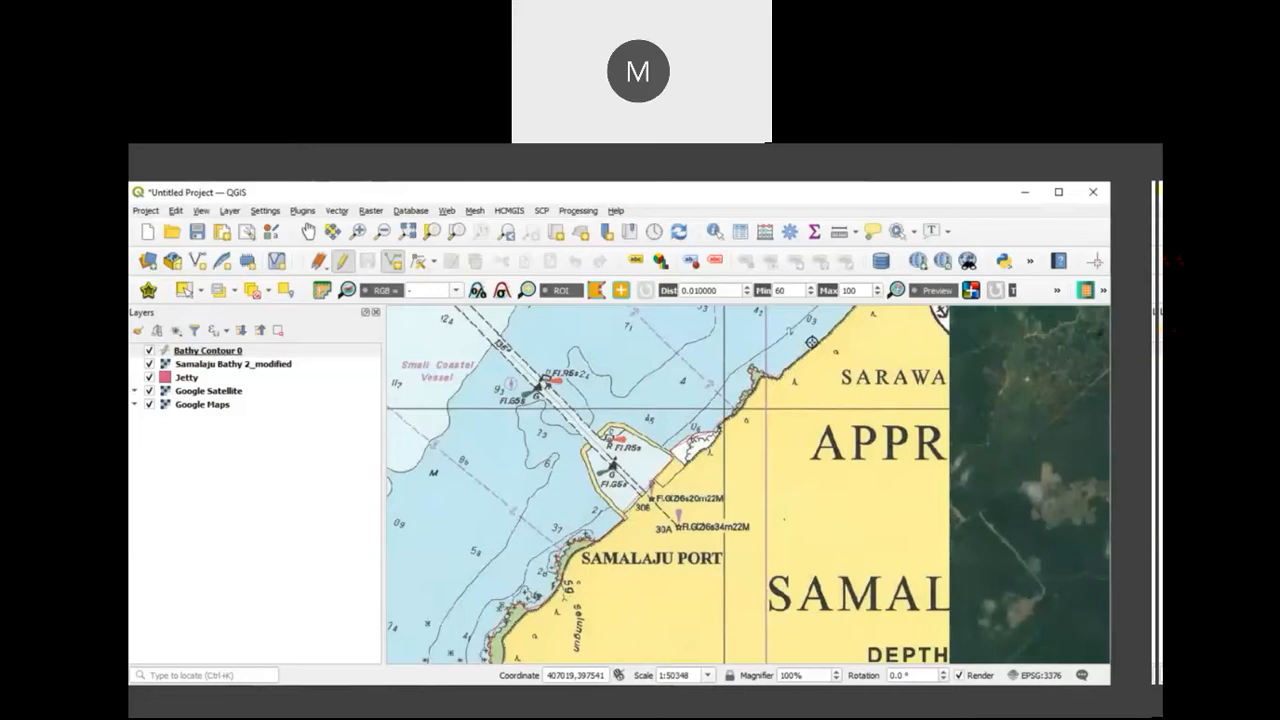
drag(828, 332, 679, 470)
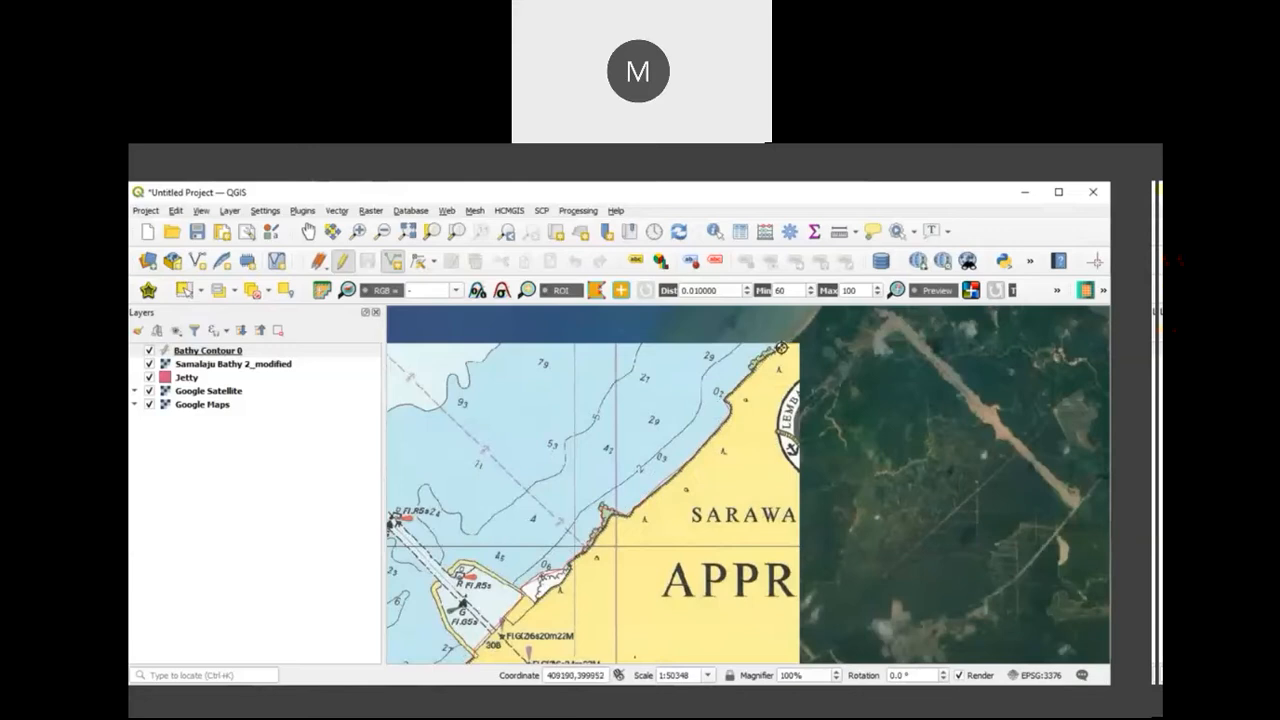
Step: Finish the traced contour line and fill in its Name attribute, leaving the id empty
right_click(781, 348)
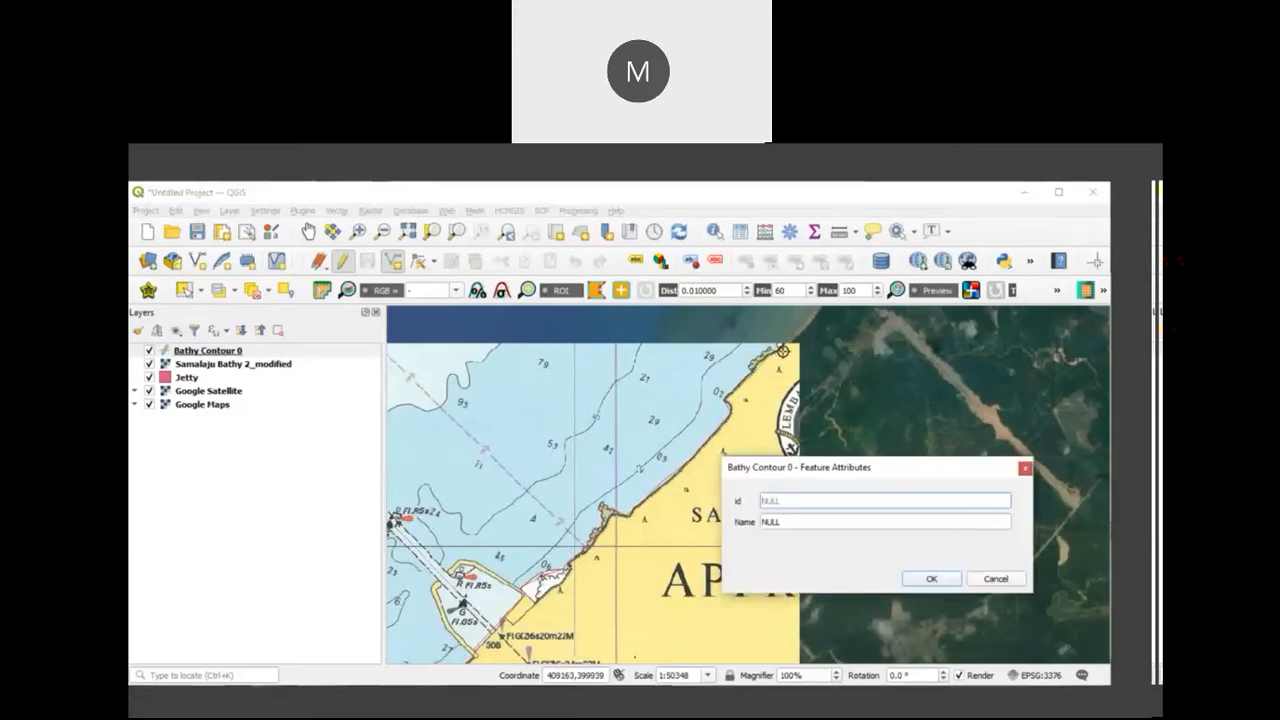
click(814, 523)
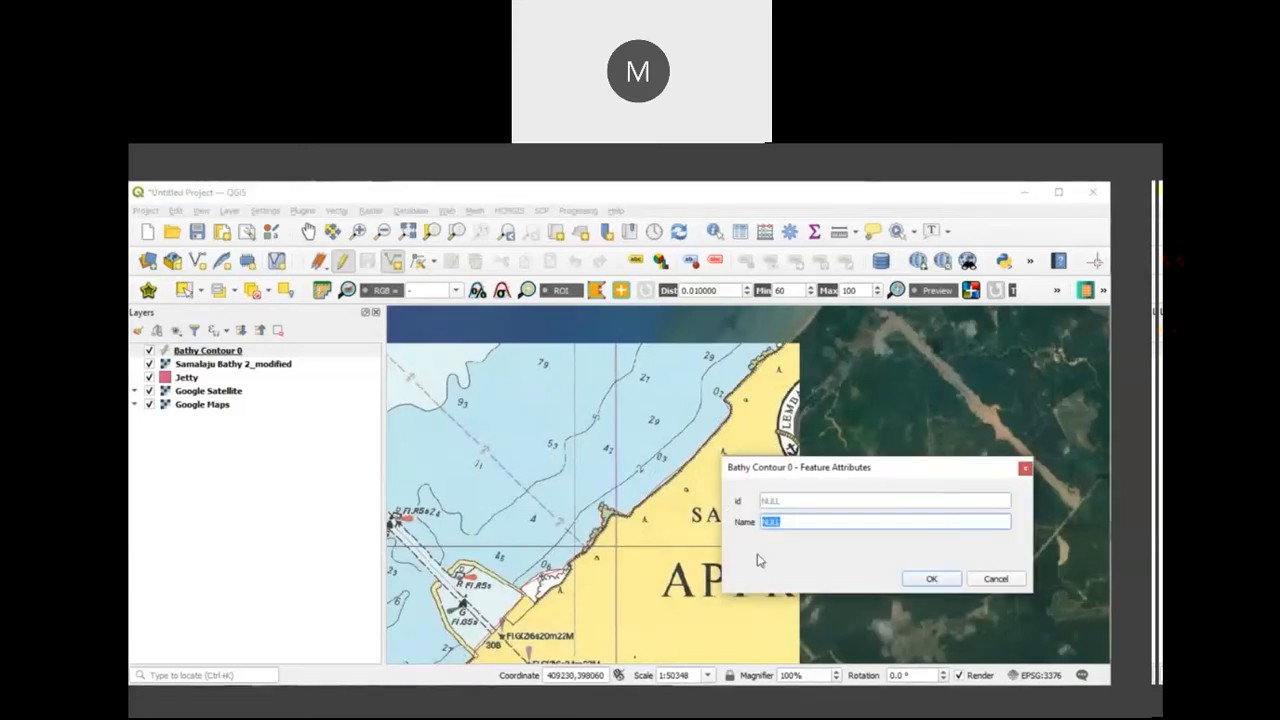
text(Contour 0)
click(922, 581)
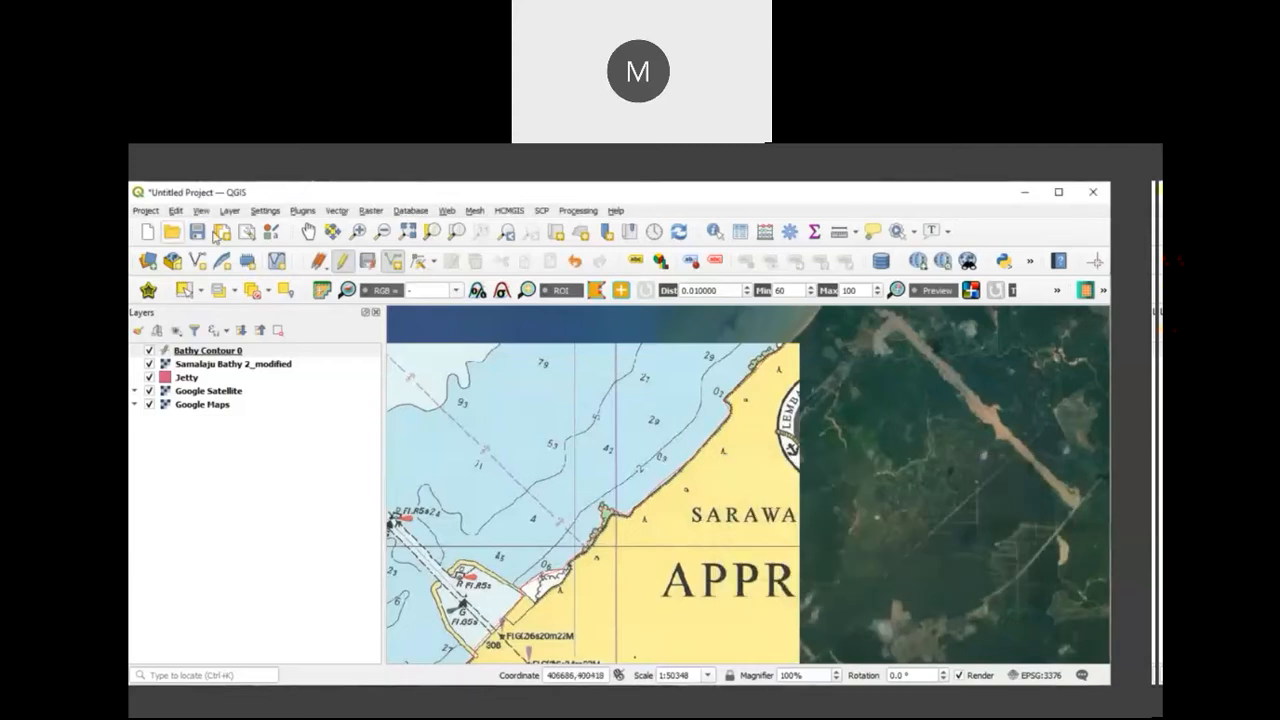
Step: End the editing session on Bathy Contour 0 and save the layer's changes
click(308, 232)
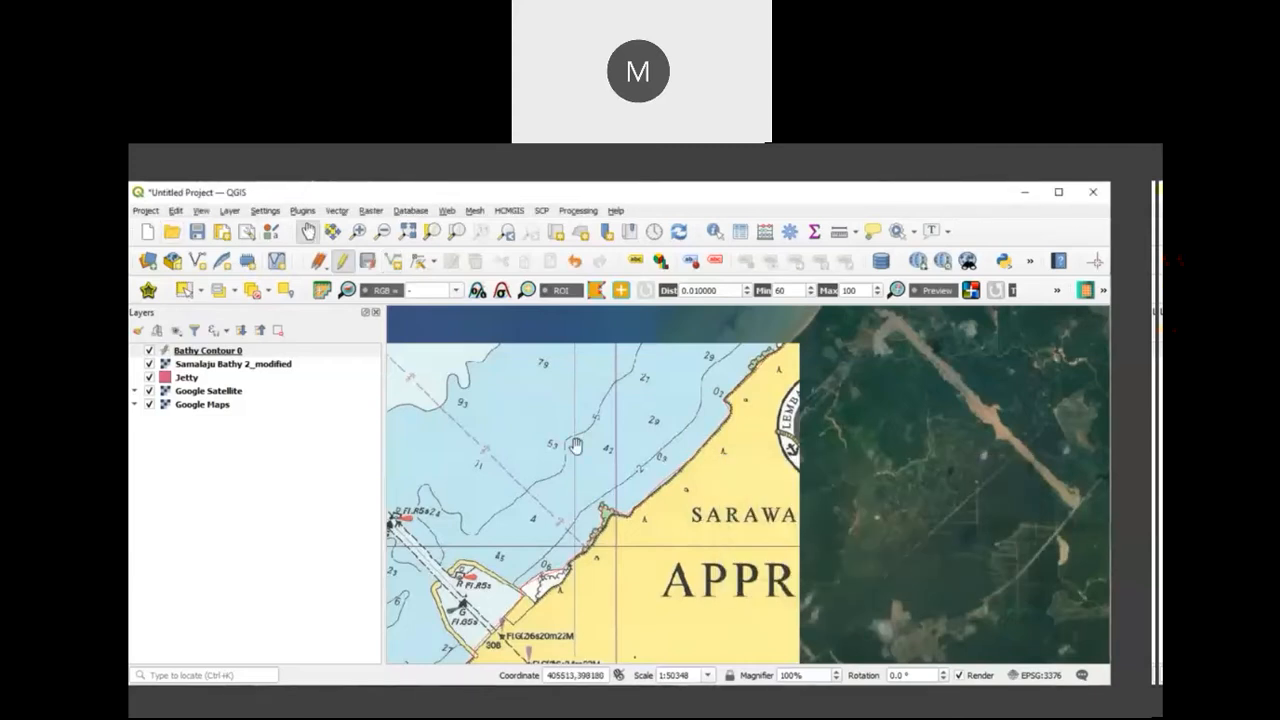
scroll(575, 446, down, 1)
drag(516, 520, 723, 421)
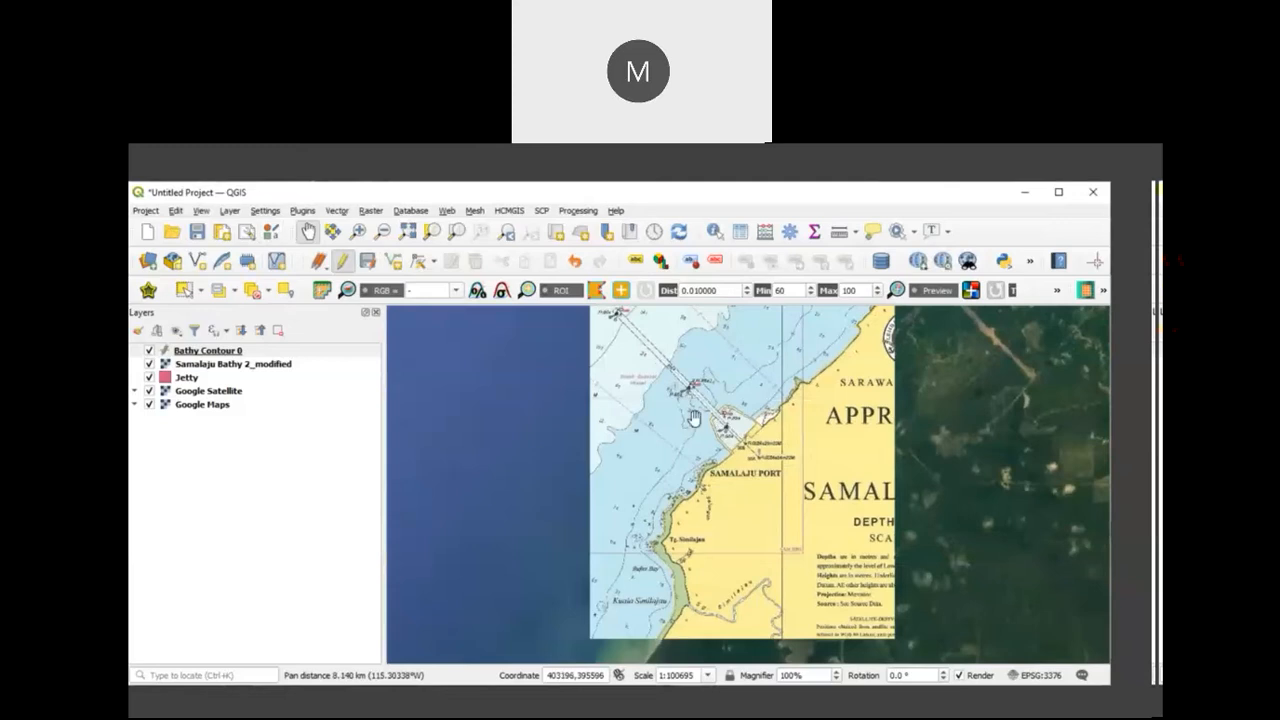
click(341, 262)
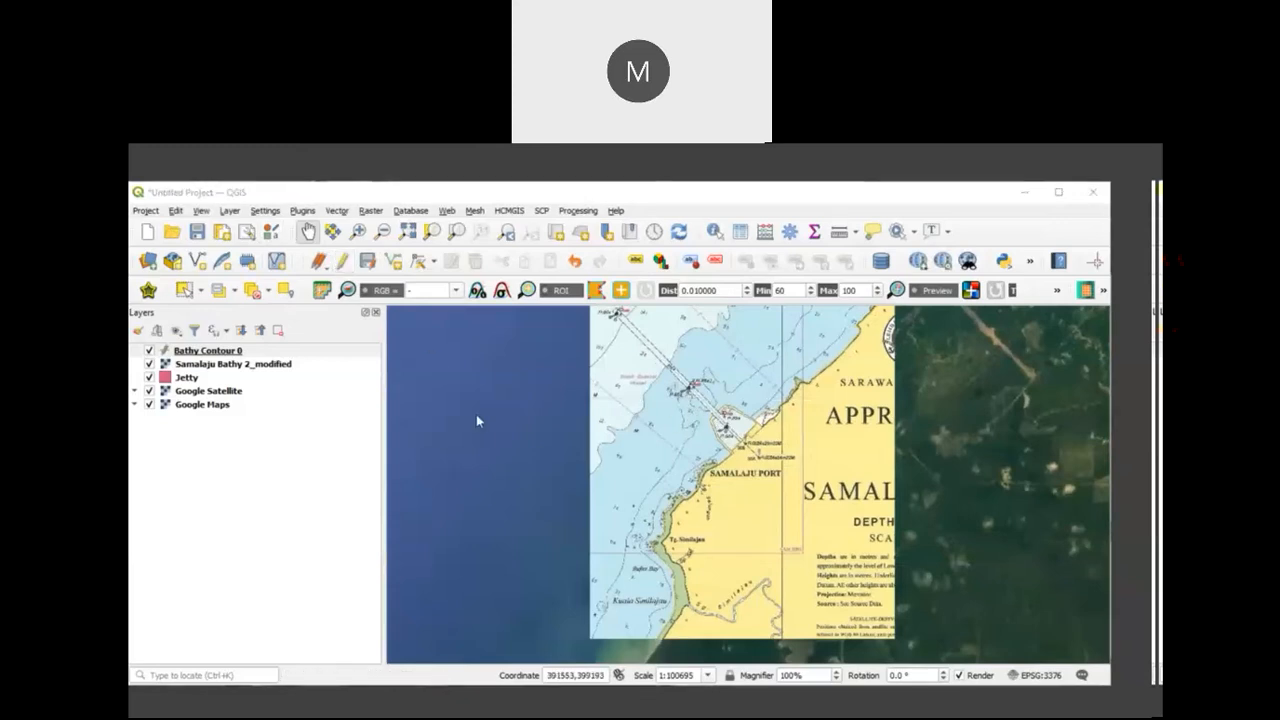
click(604, 432)
drag(634, 500, 597, 438)
scroll(631, 549, up, 1)
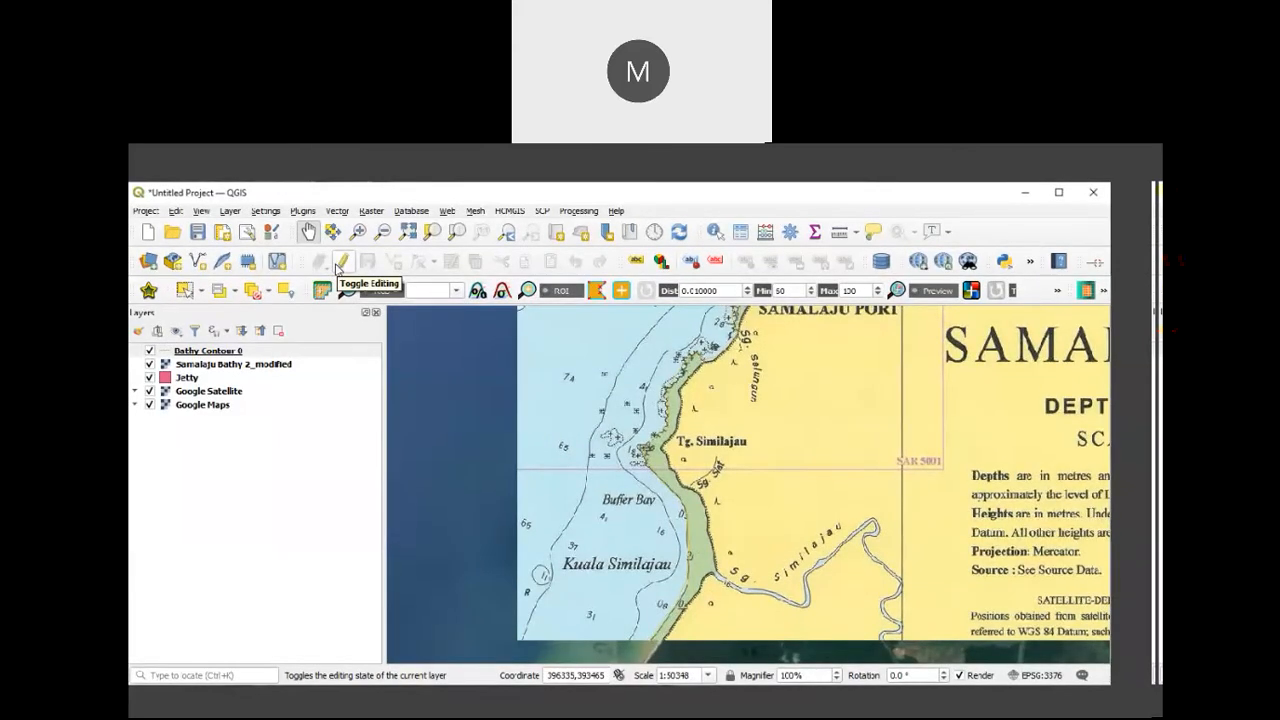
Step: Start another new shapefile layer and set its file name to Contour 2 in the D:\Gunung Jerai\GIS folder
click(230, 211)
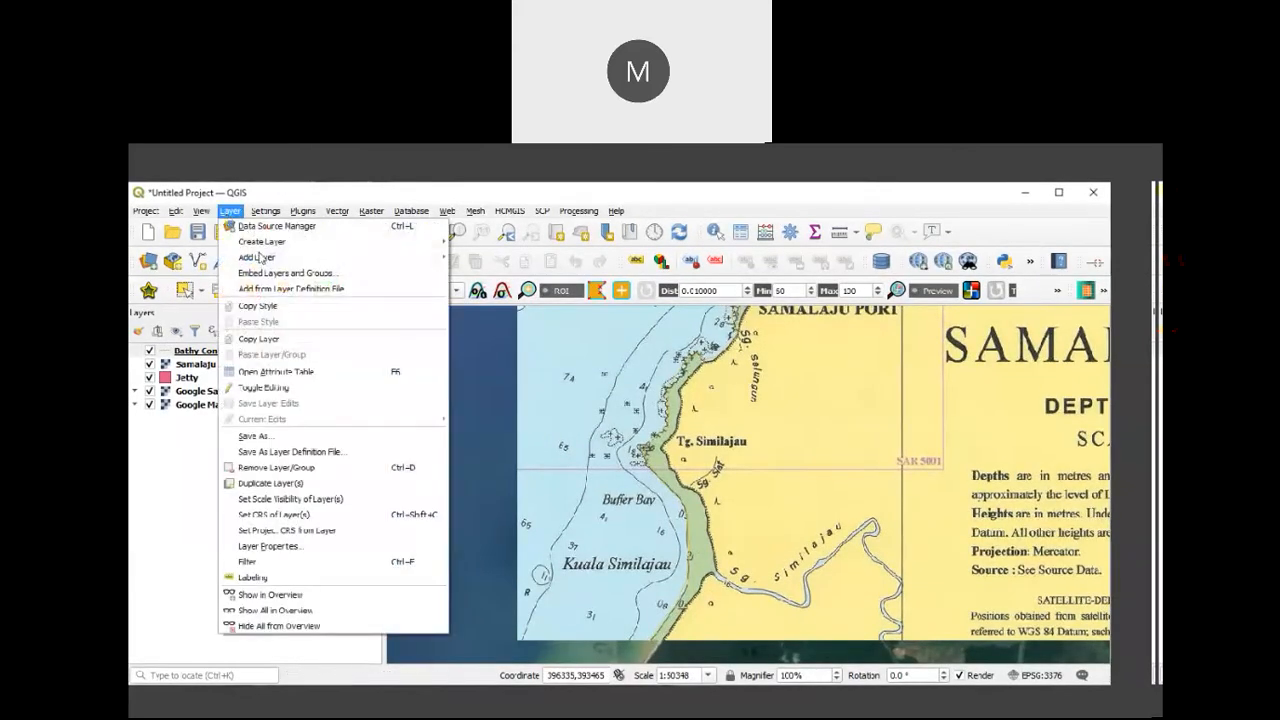
mouse_move(260, 246)
click(474, 260)
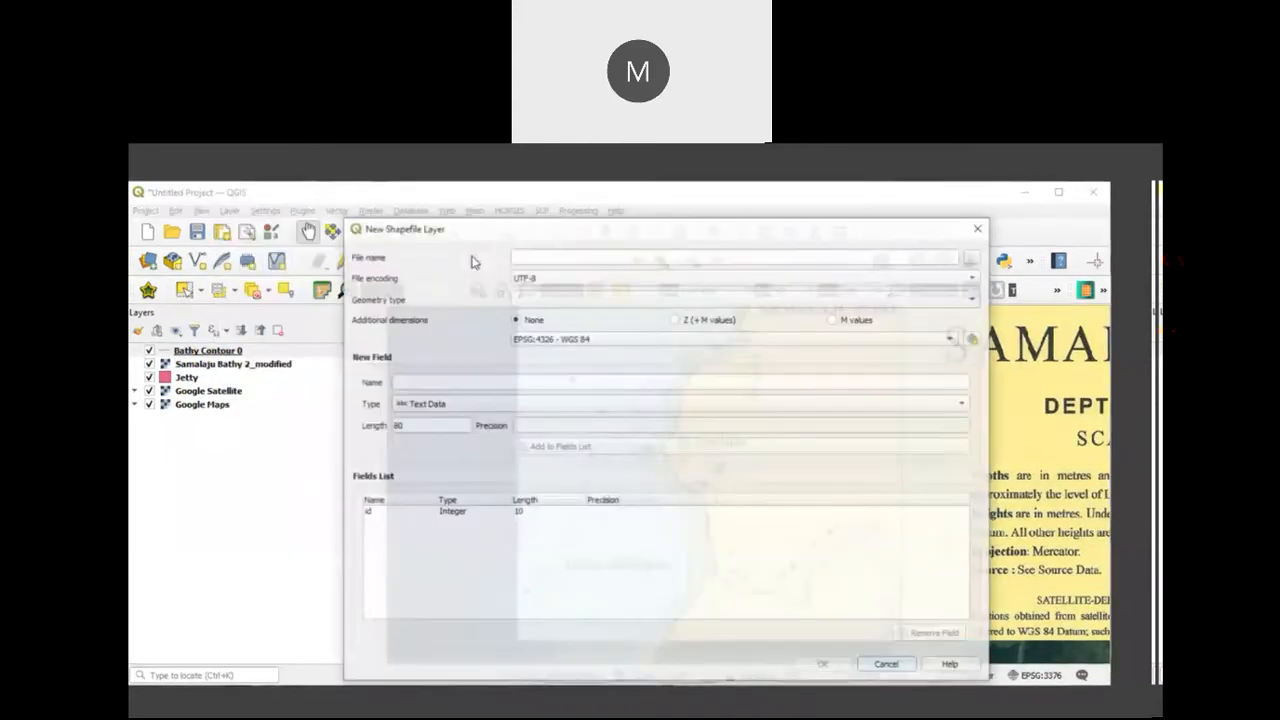
click(974, 259)
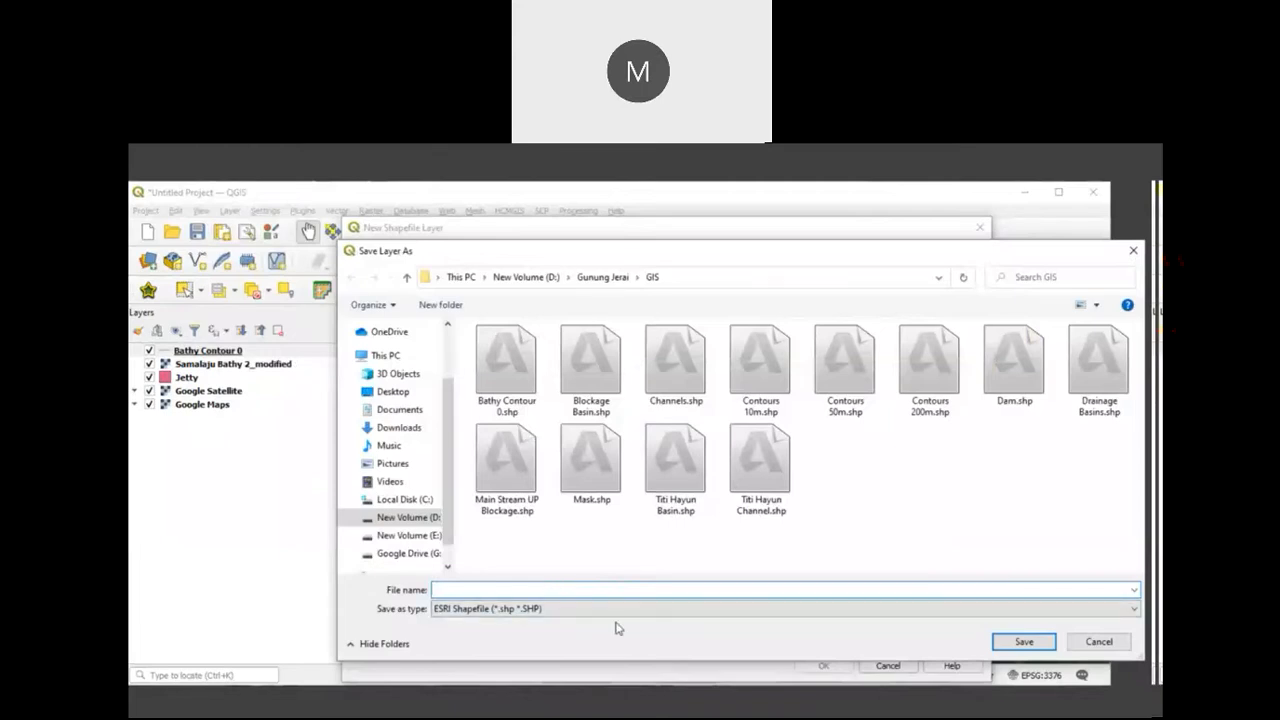
text(Co)
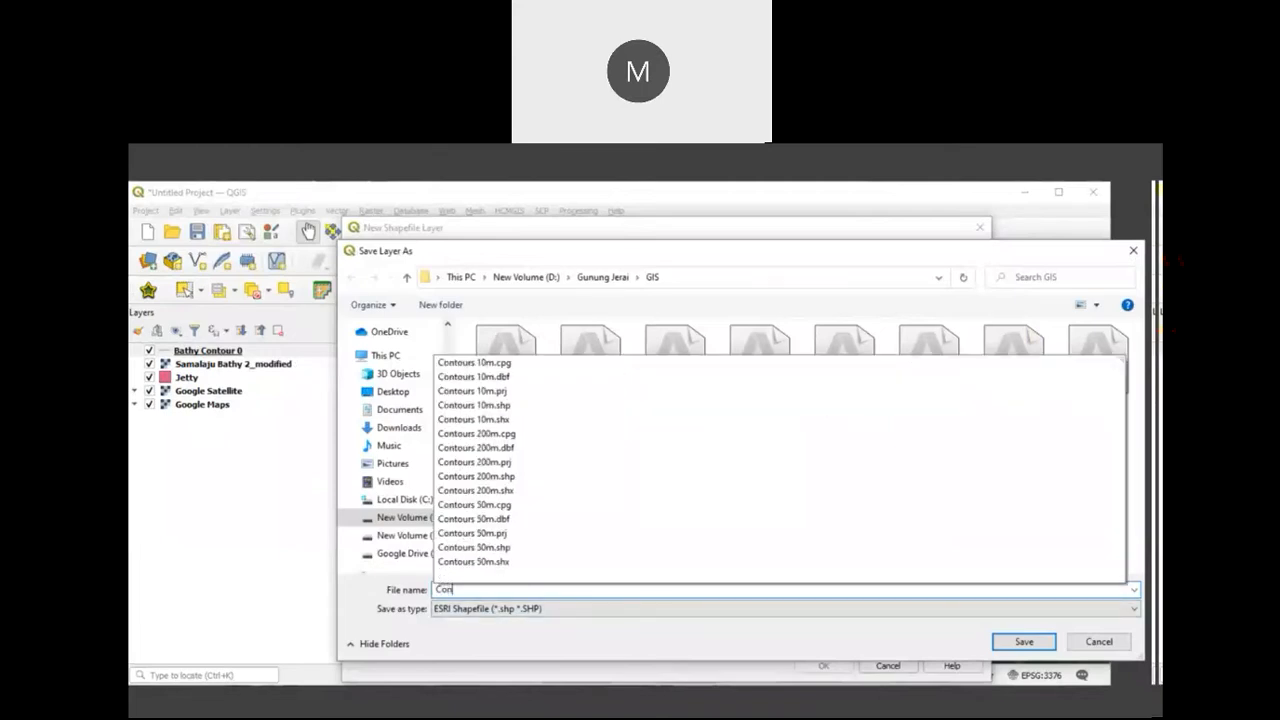
text(ntour 2)
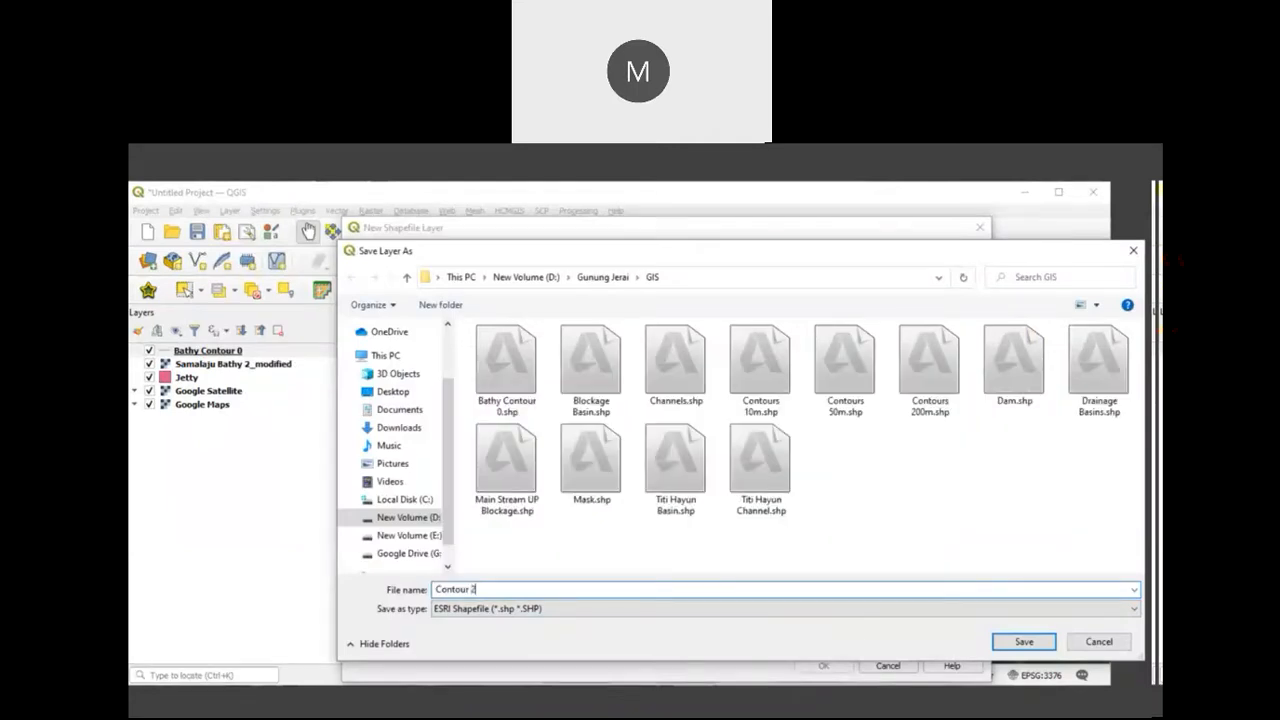
click(1024, 641)
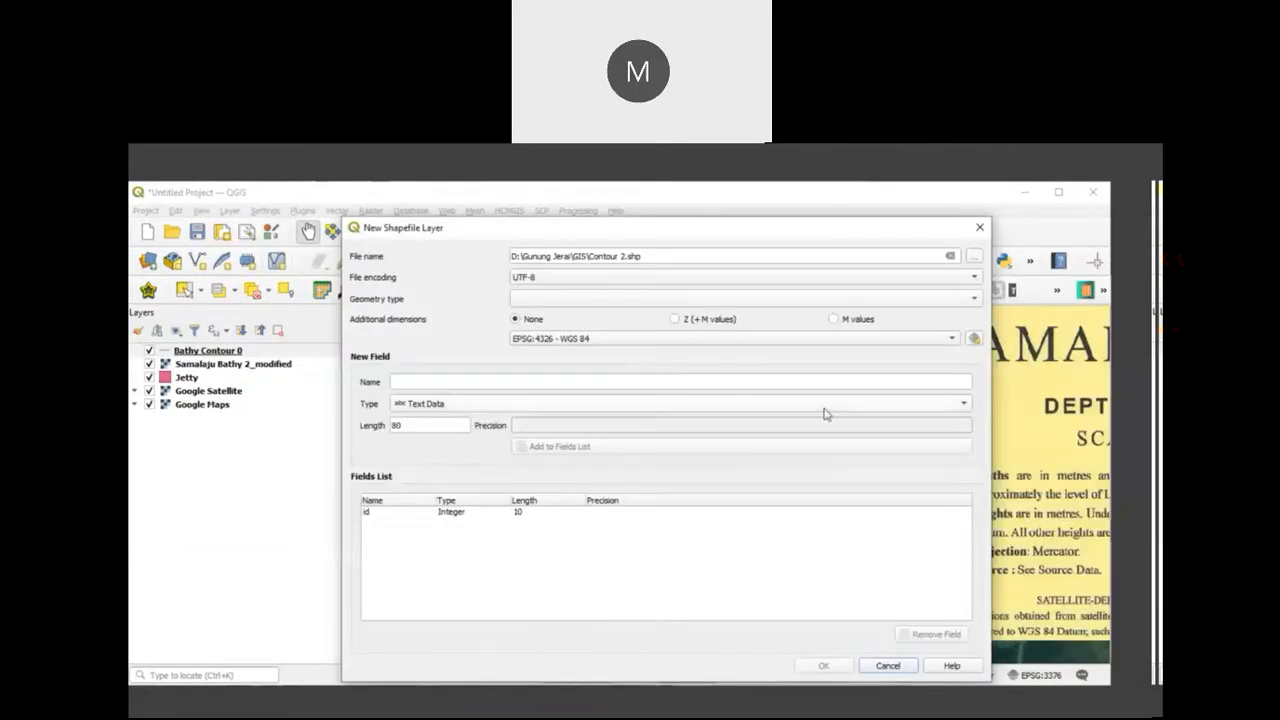
Step: Give the Contour 2 shapefile Line geometry and the project CRS, EPSG:3376 - GDM2000 / East Malaysia BRSO
click(940, 300)
click(675, 348)
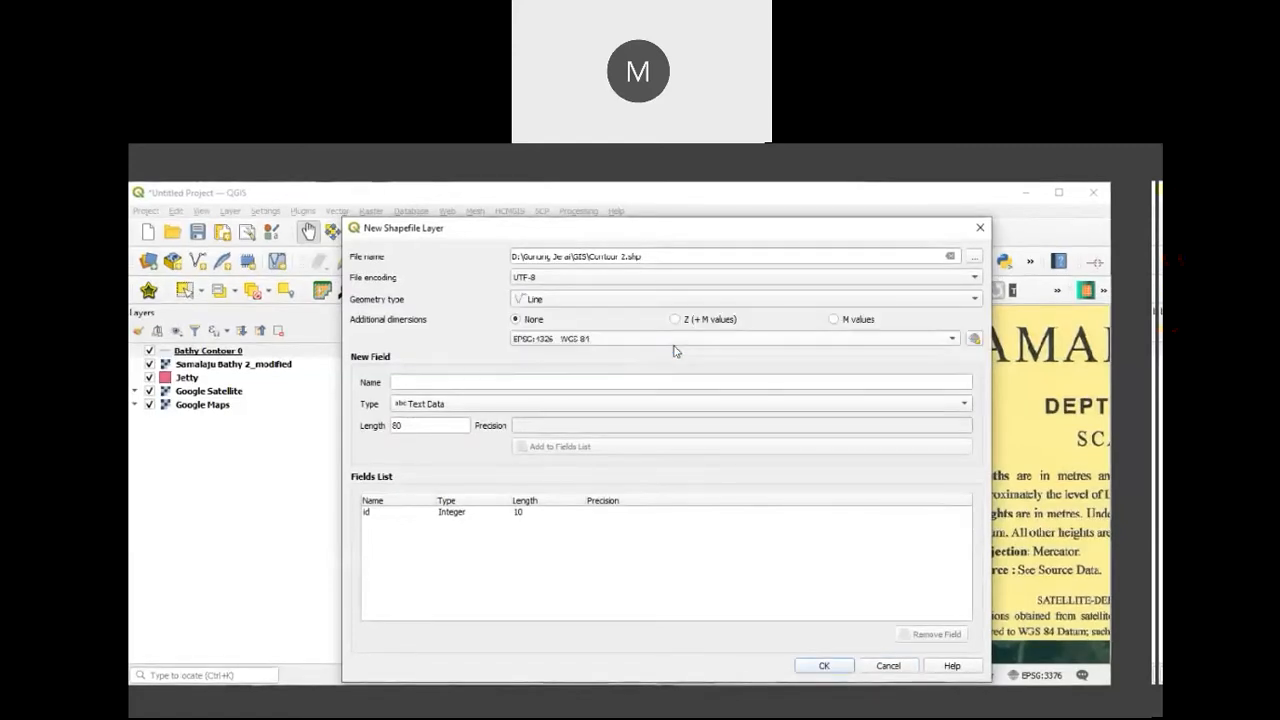
click(854, 341)
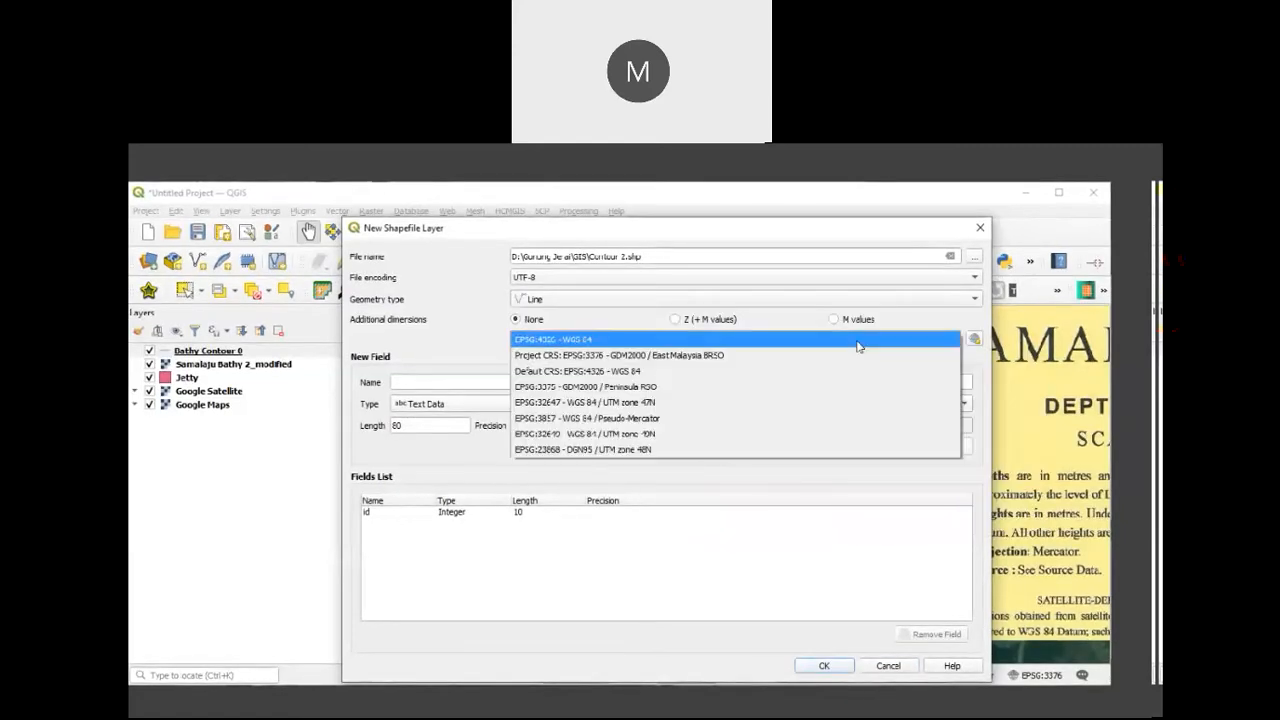
click(742, 356)
Step: Add a Name text field of length 80 to the Contour 2 shapefile and create the layer
click(489, 382)
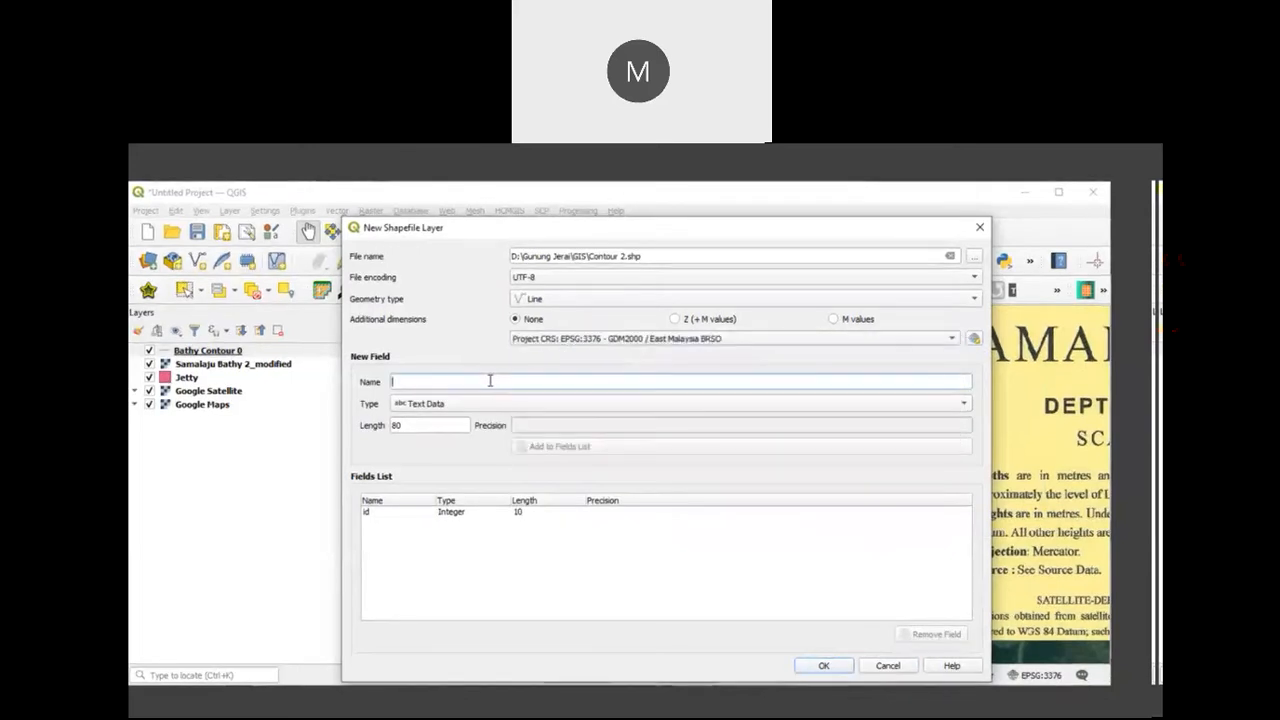
text(N)
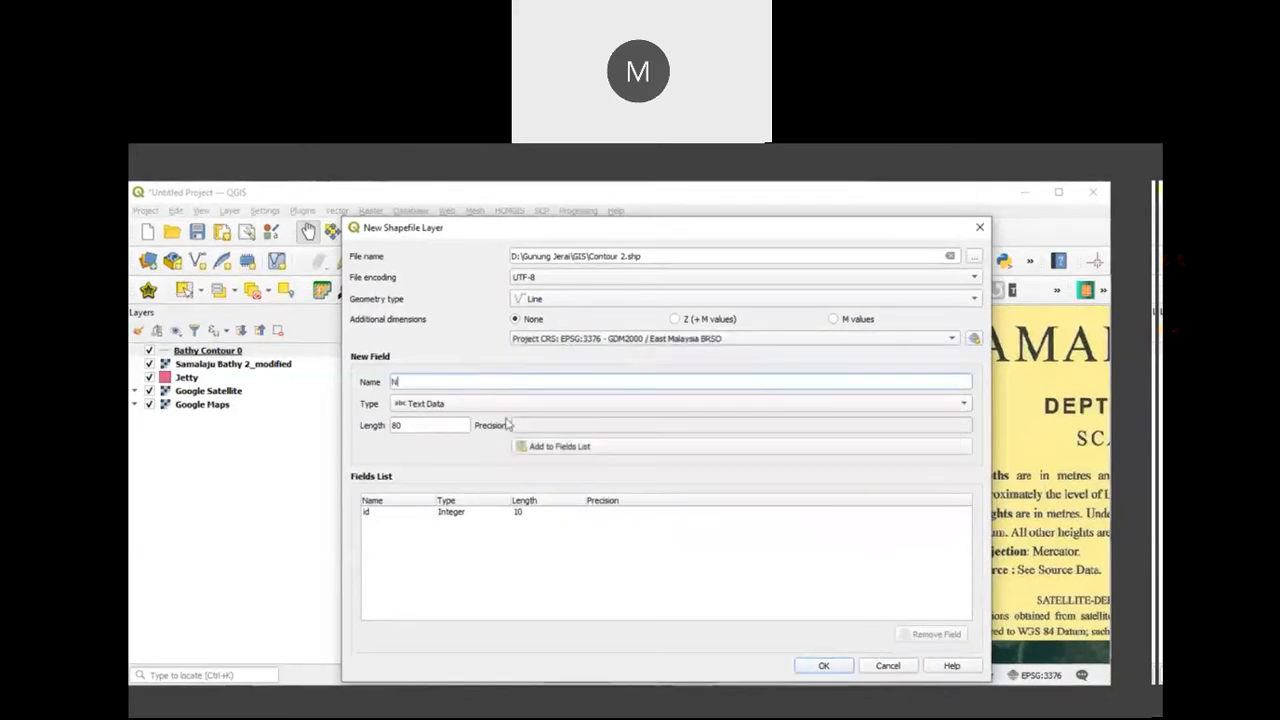
text(ame)
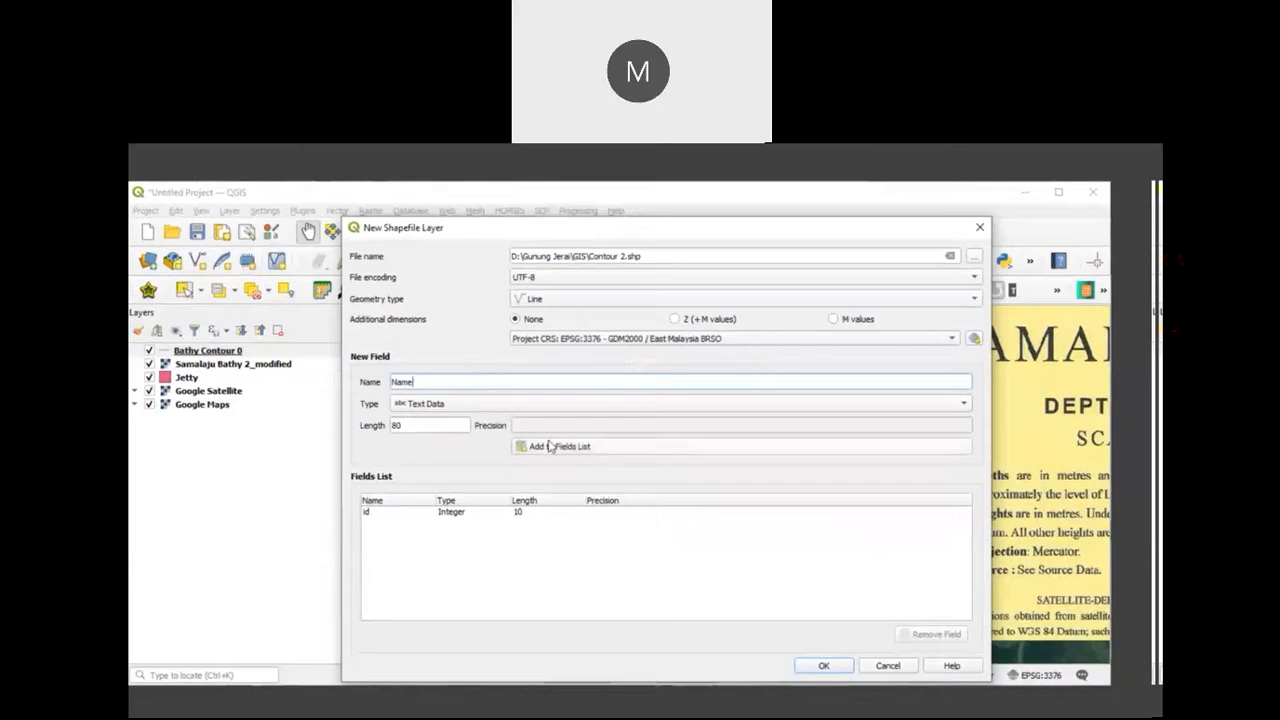
click(552, 446)
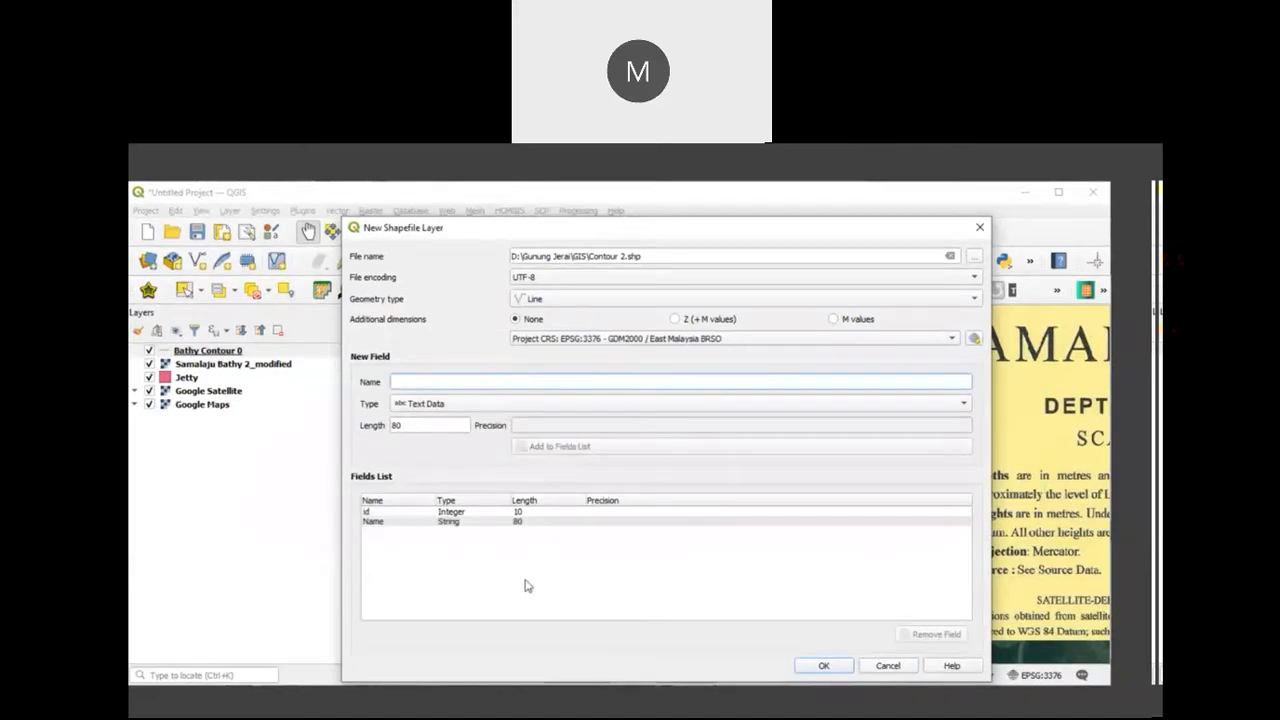
click(821, 666)
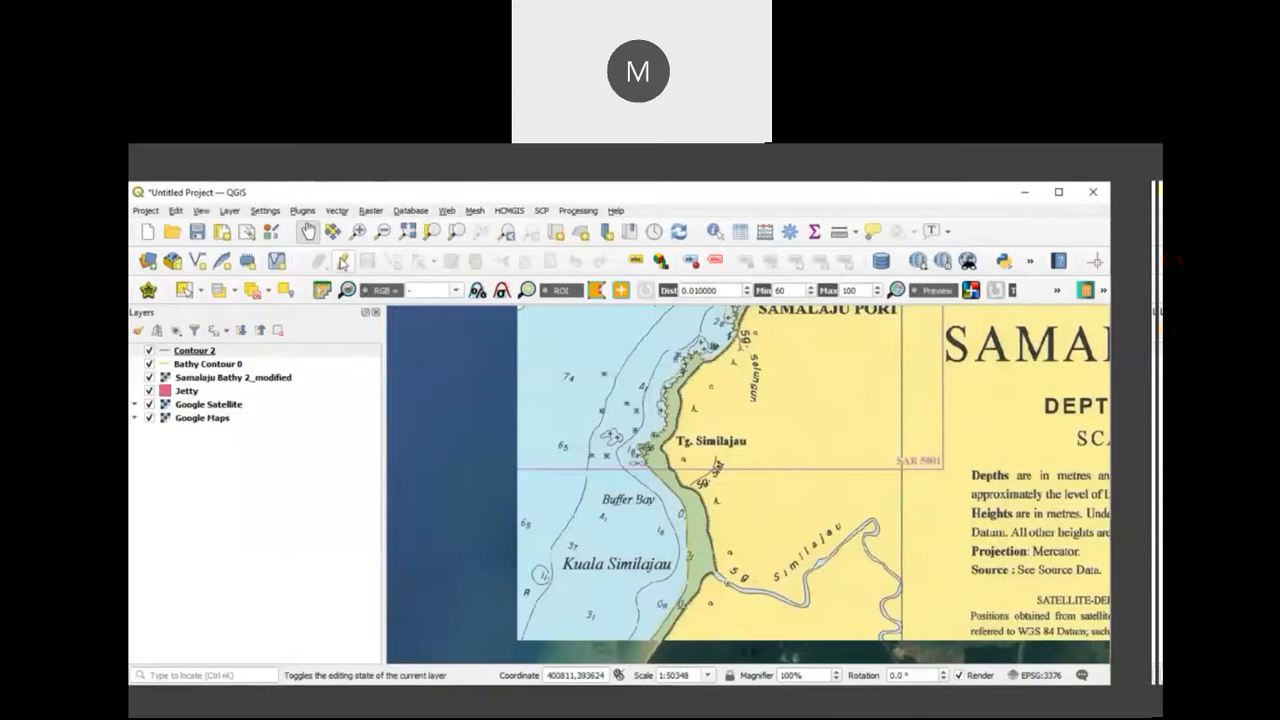
Step: Start editing Contour 2 and trace a line feature along the nearshore contour from Kuala Similajau past Samalaju Port to the chart's northern edge
click(342, 261)
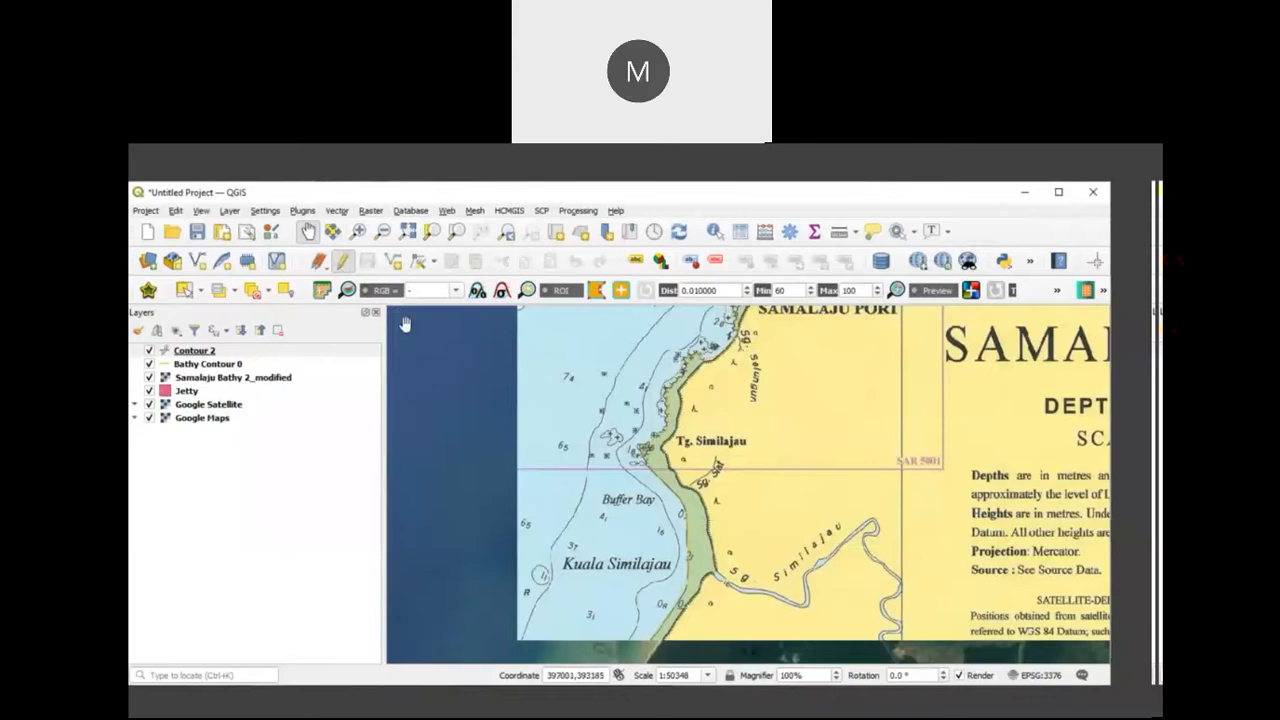
click(393, 261)
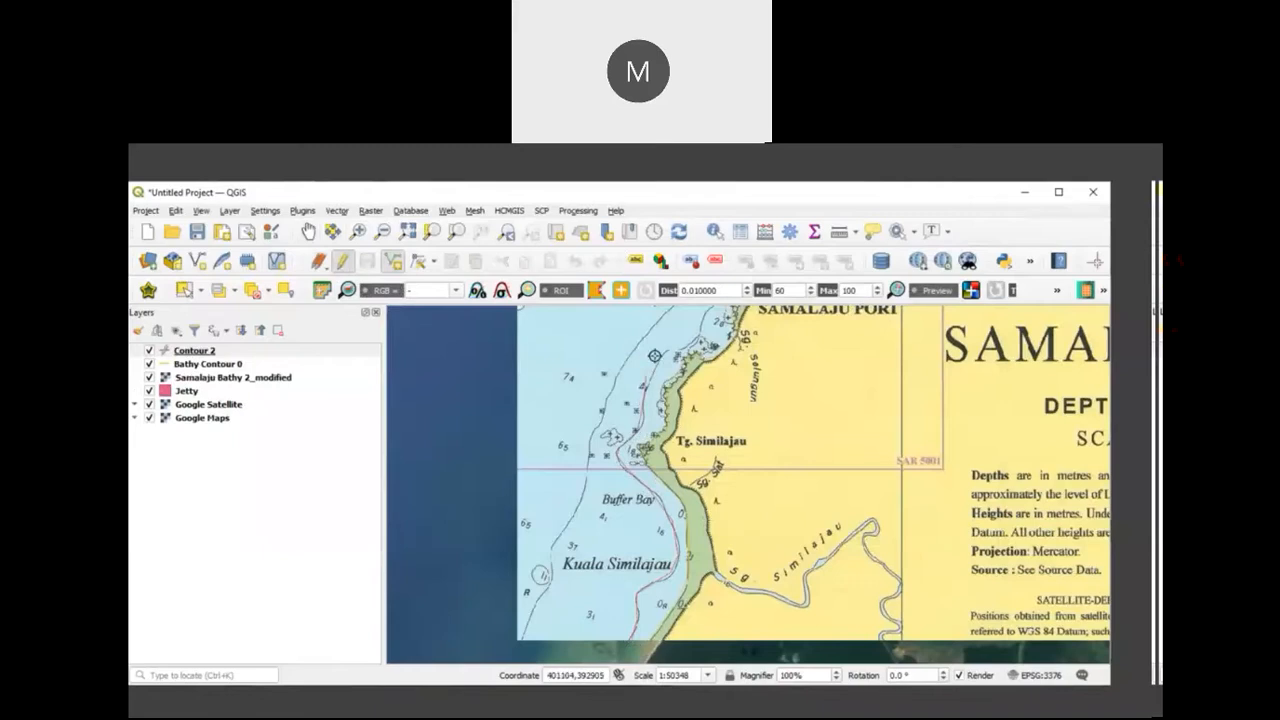
drag(666, 350, 584, 476)
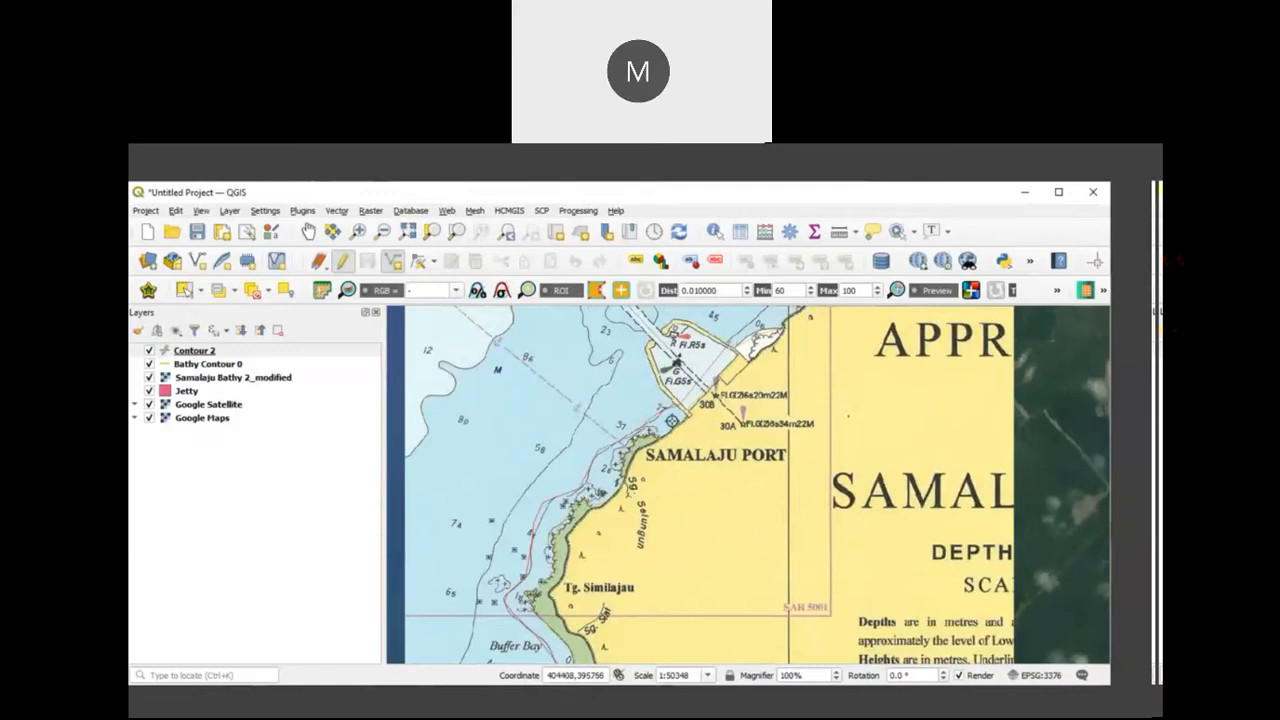
drag(672, 421, 558, 583)
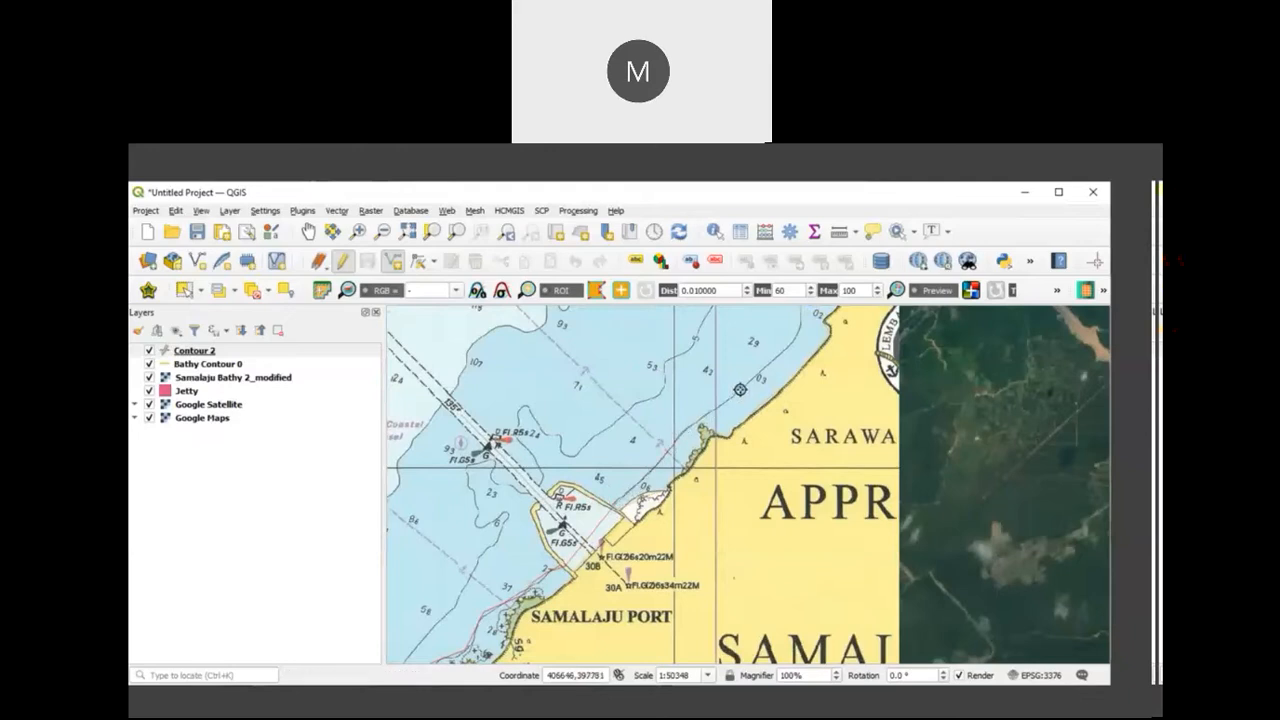
drag(740, 389, 597, 537)
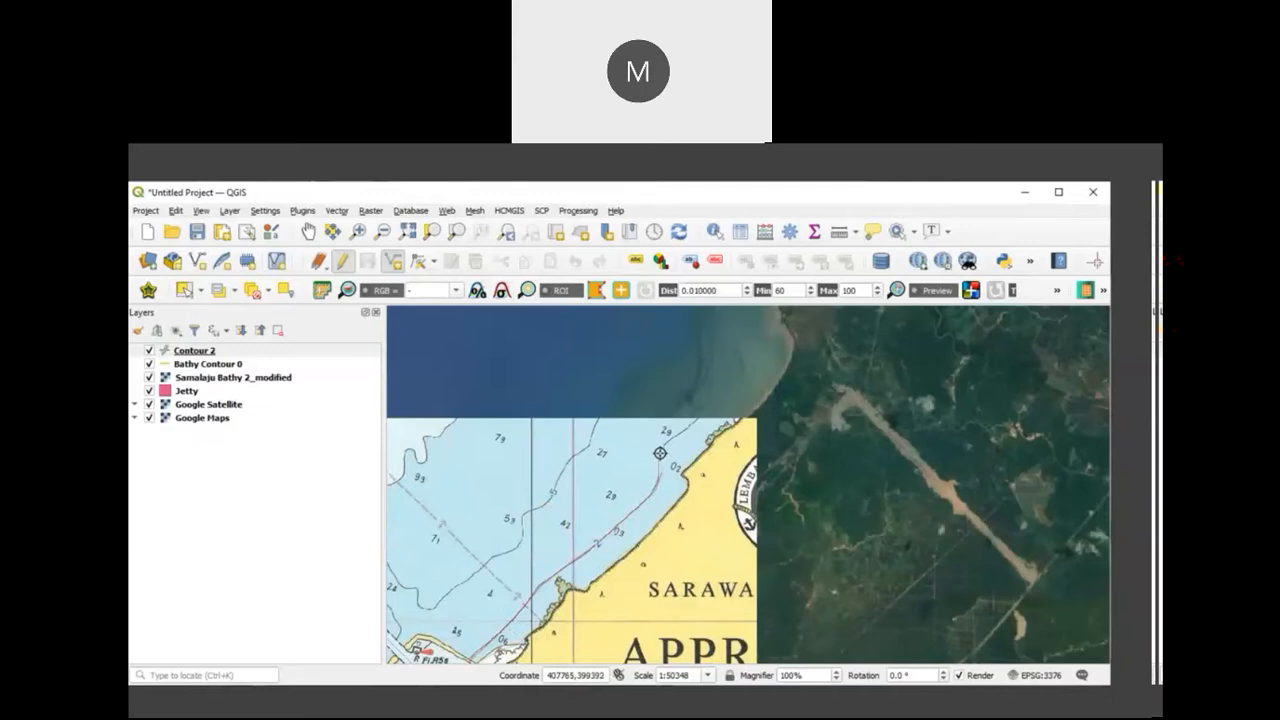
click(701, 418)
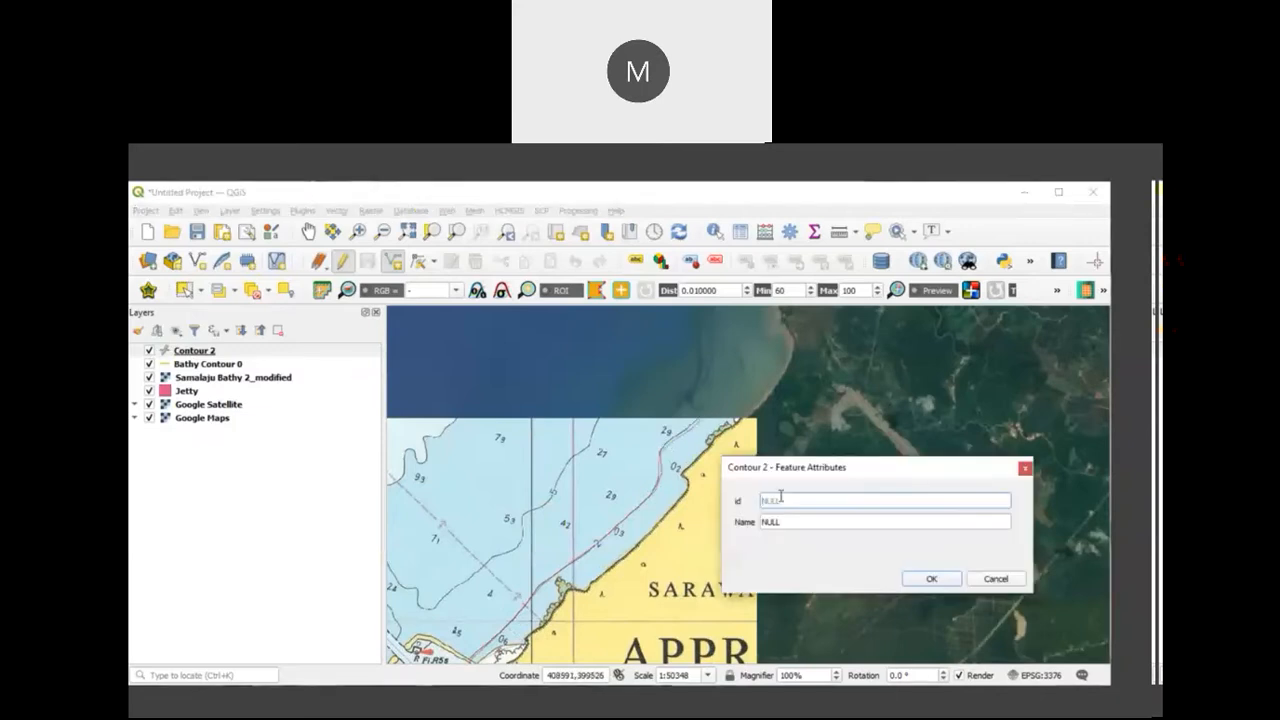
Step: Set the traced line's Name attribute to Contour 2 and accept the feature
key(Tab)
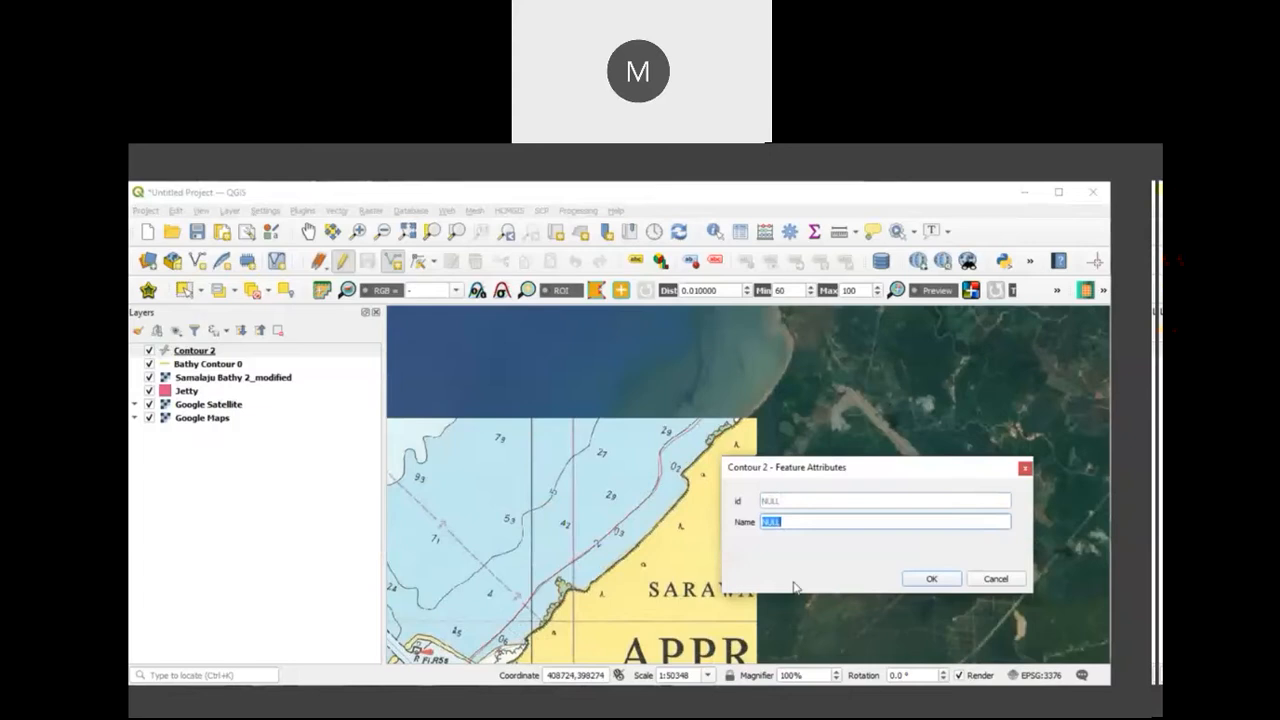
text(Contour 2)
click(931, 579)
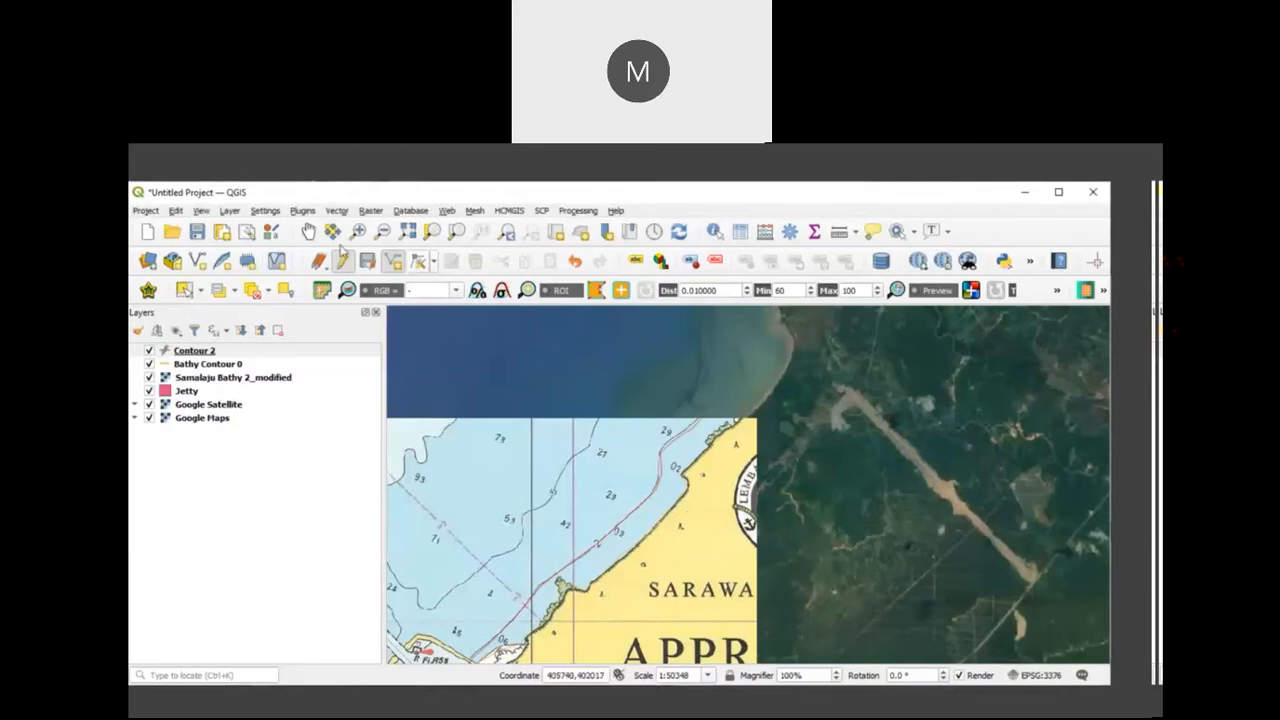
Step: Using the Vertex Tool on the current layer, move the stray Contour 2 vertex west of the reef near Sg. Selungun onto the charted contour
click(312, 233)
drag(554, 494, 910, 345)
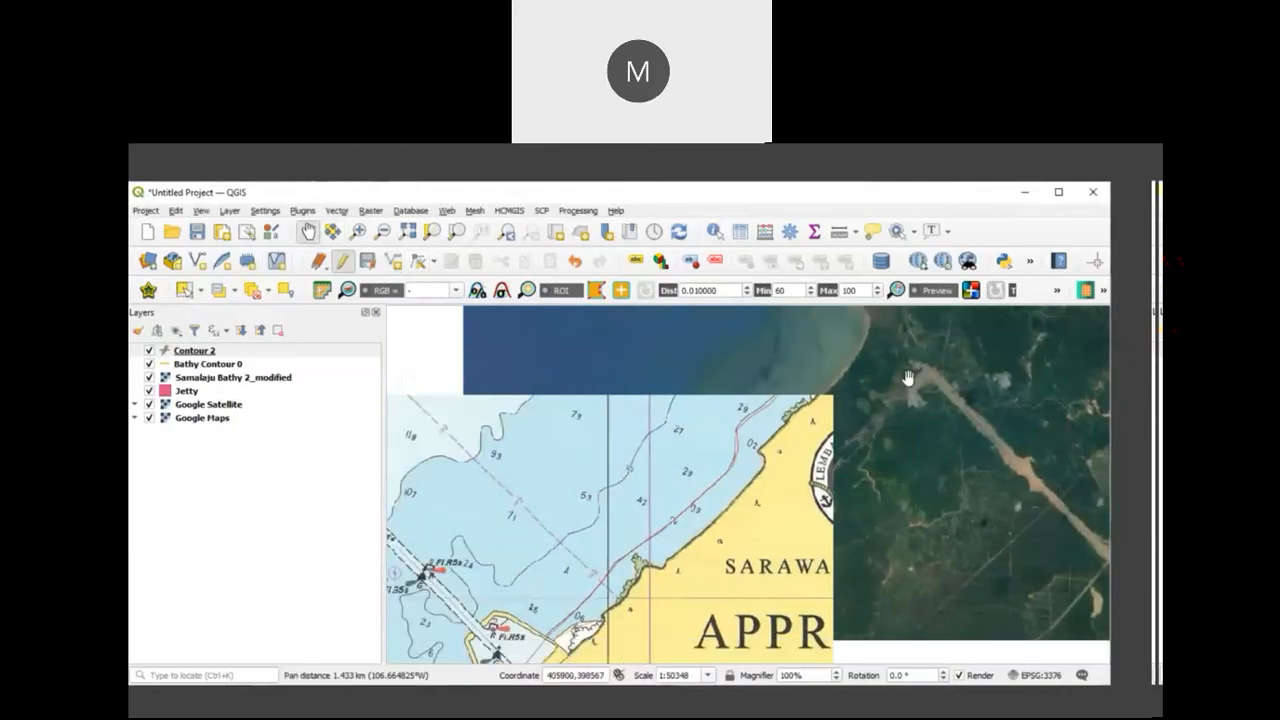
drag(797, 535, 866, 418)
scroll(743, 539, up, 3)
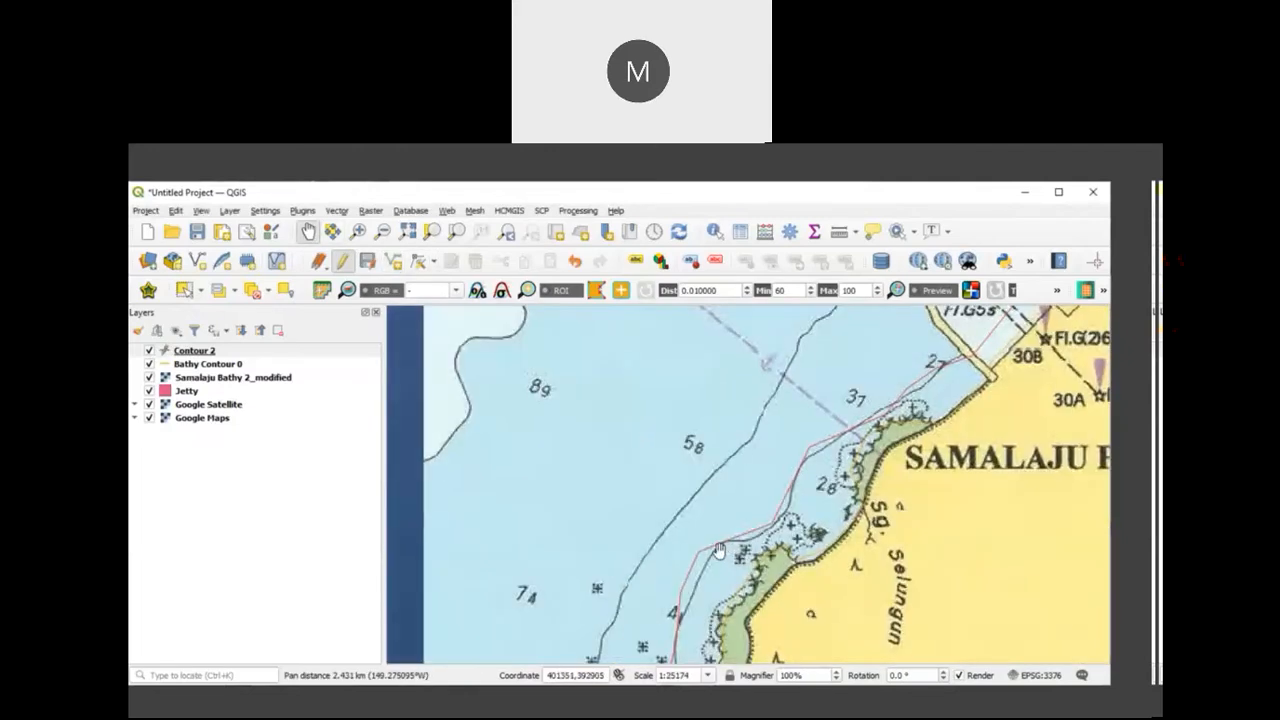
drag(712, 575, 766, 506)
drag(757, 557, 834, 477)
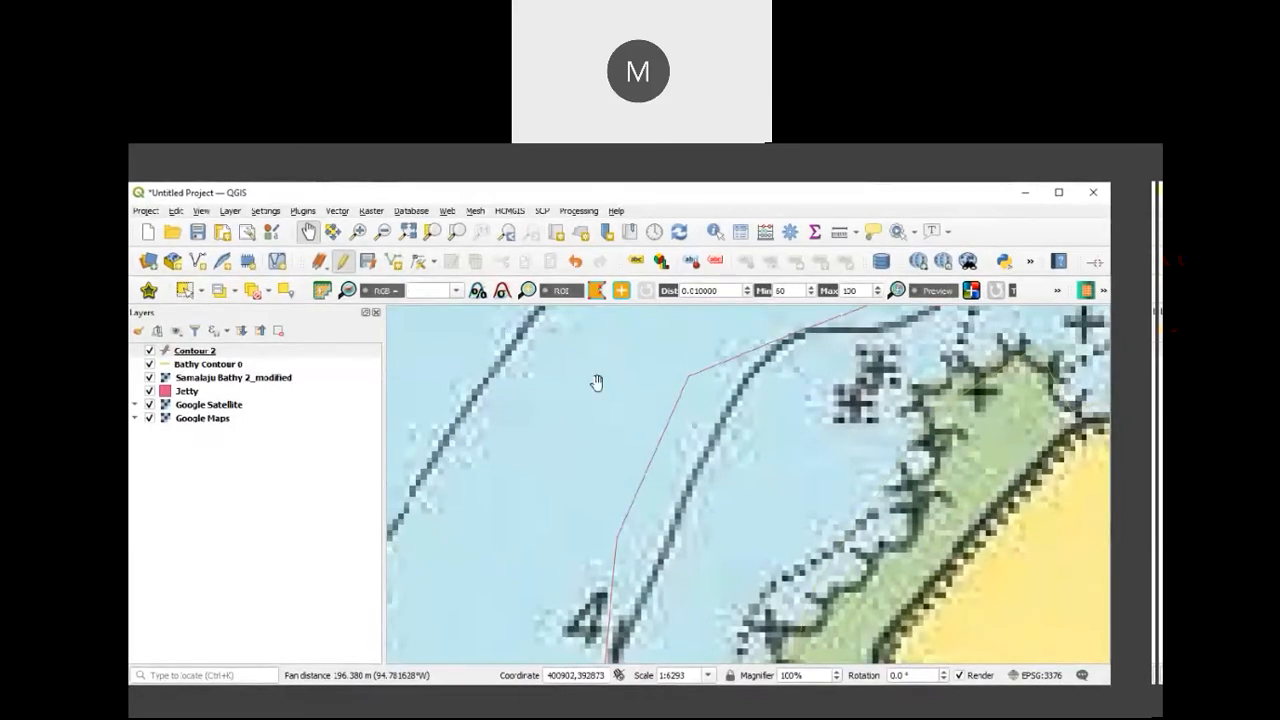
click(256, 350)
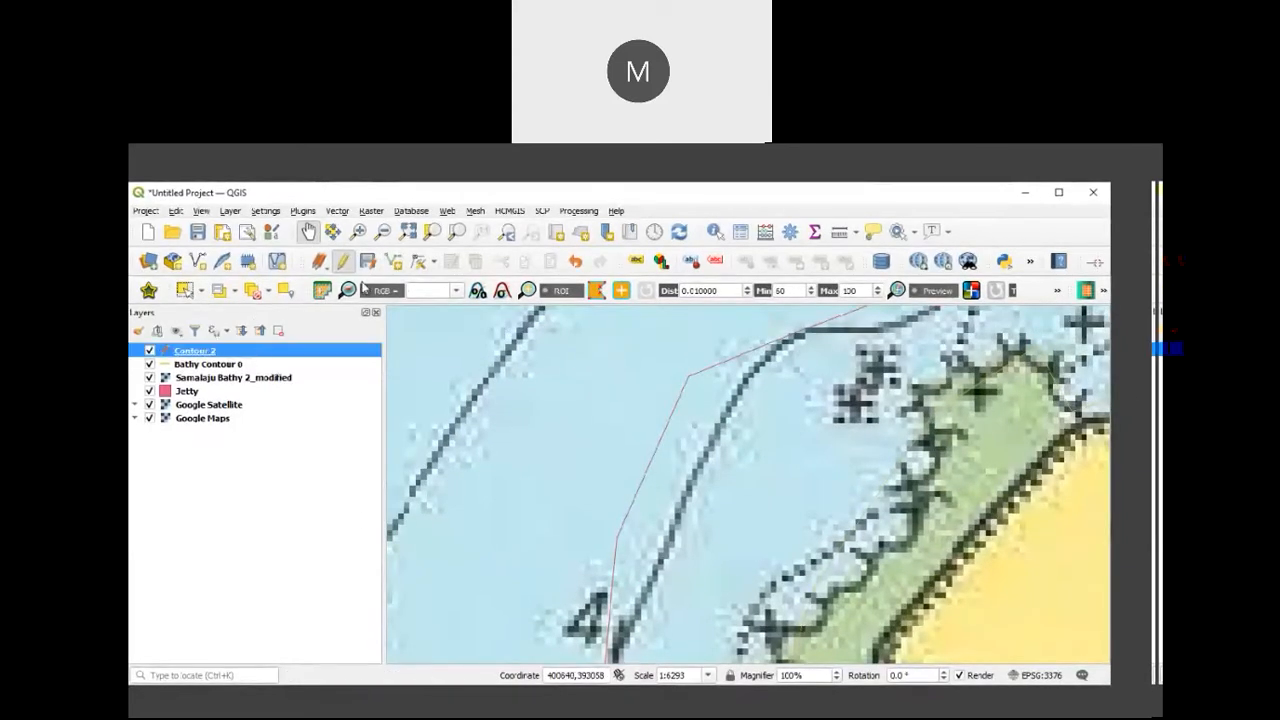
click(433, 263)
click(447, 296)
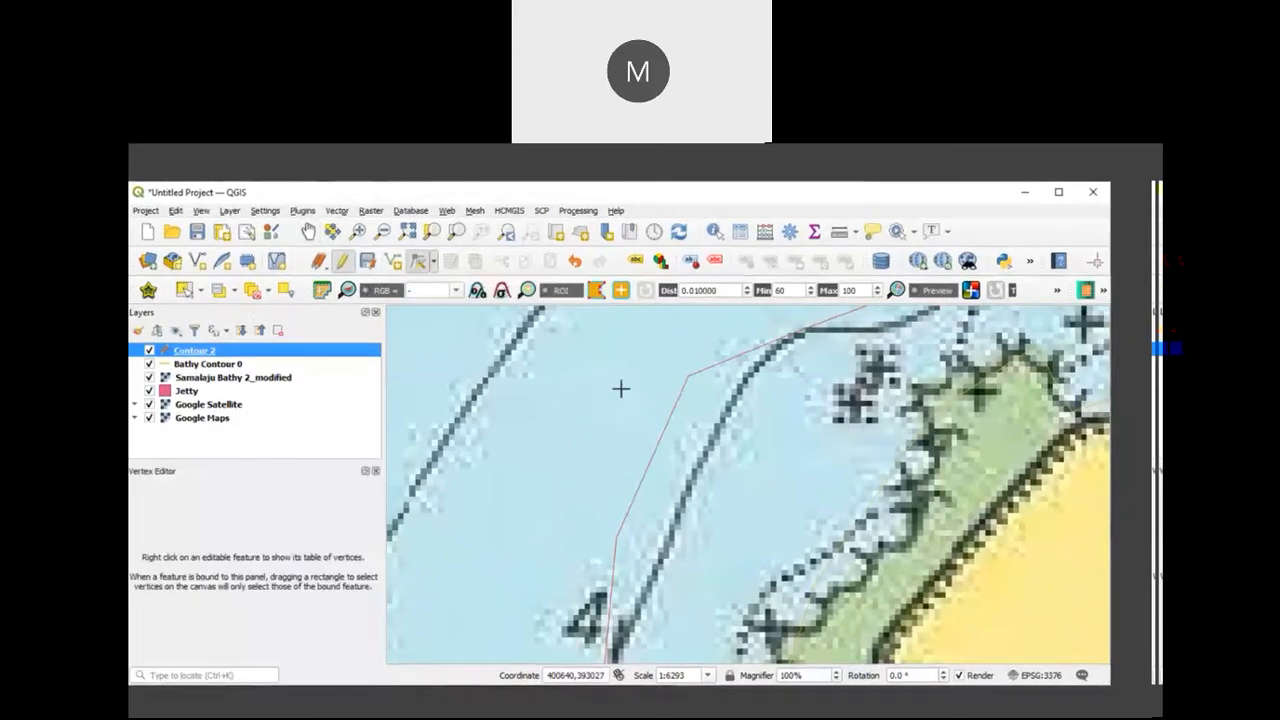
click(685, 376)
click(716, 416)
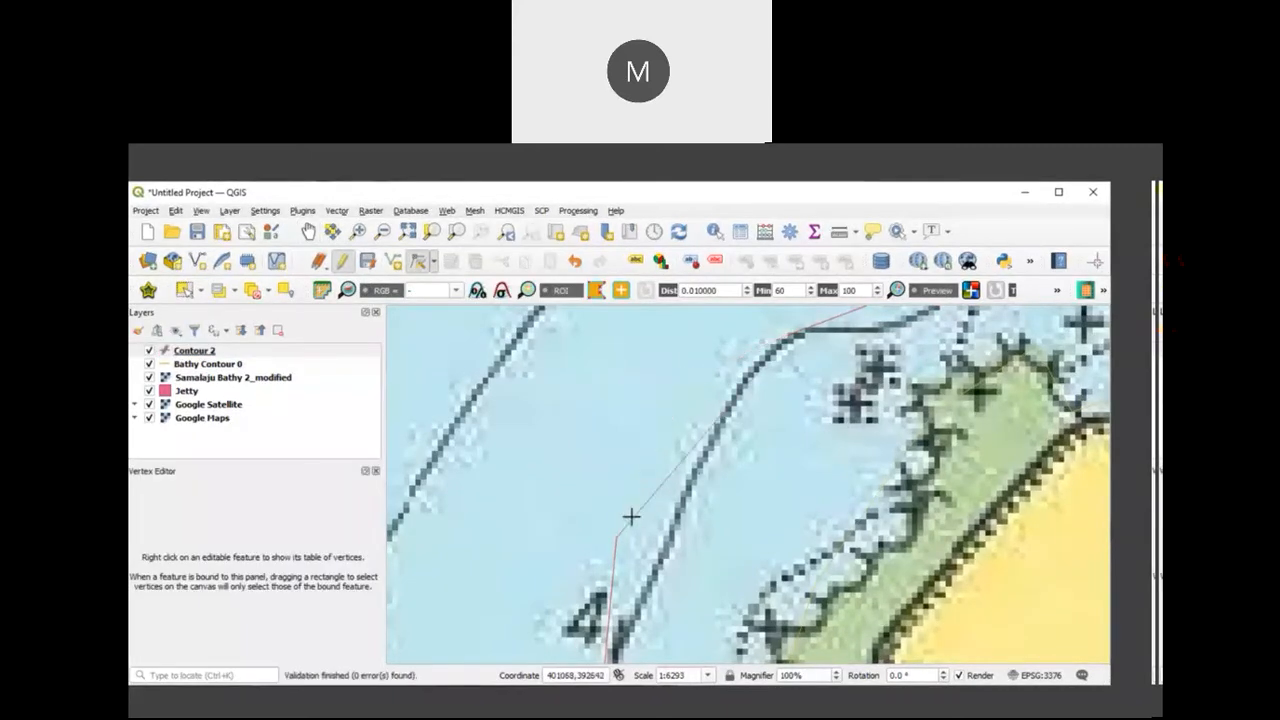
Step: Move the next Contour 2 vertex to the south, beside the sounding 4, onto the charted contour with the Vertex Tool
click(436, 264)
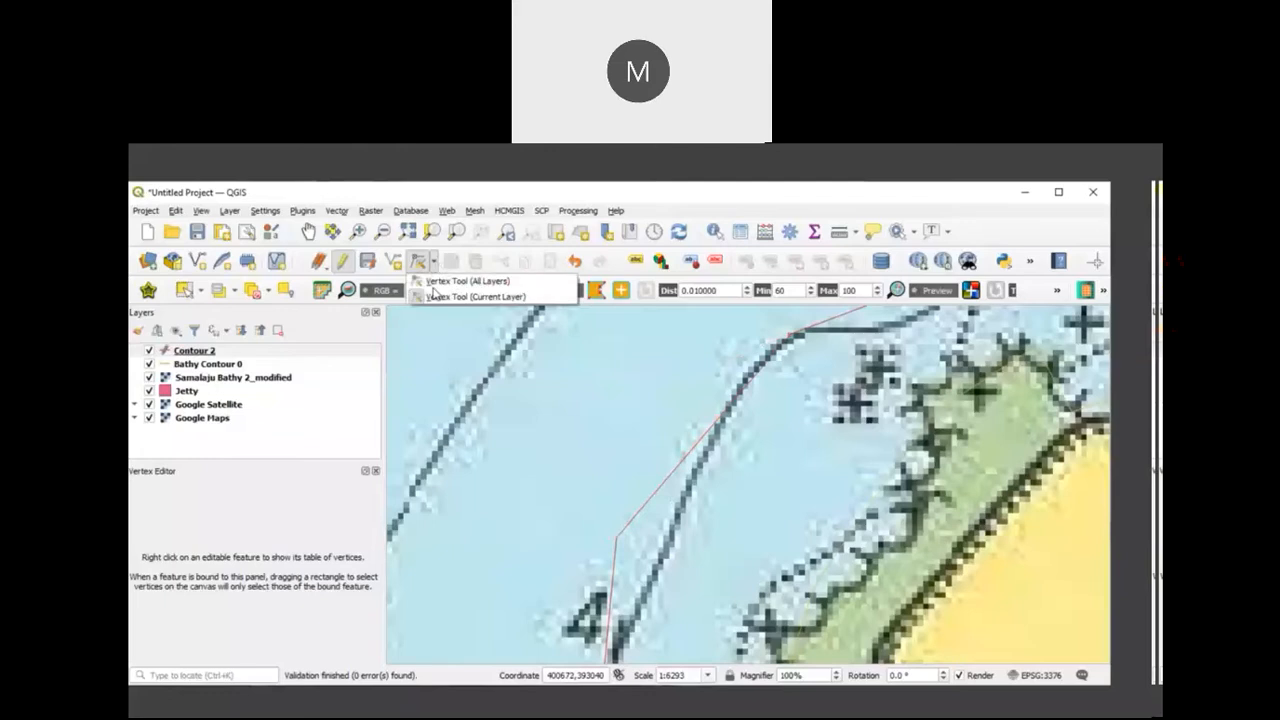
click(433, 298)
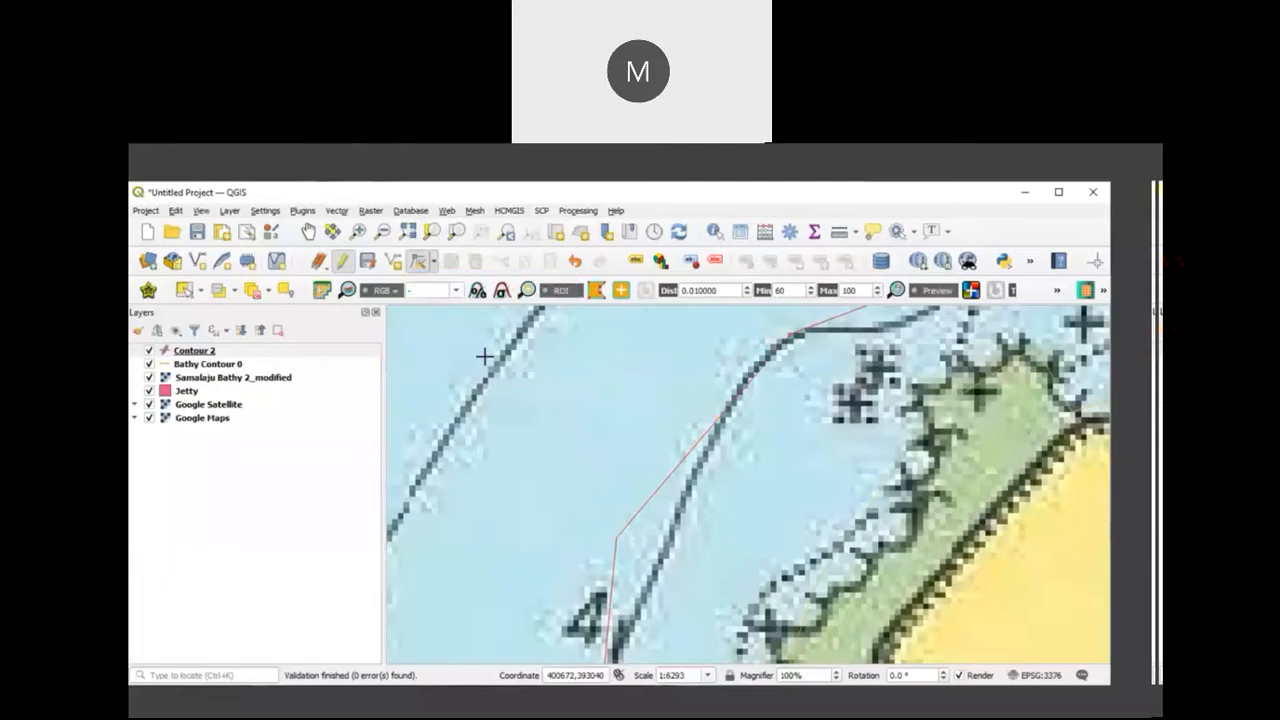
click(616, 538)
click(651, 574)
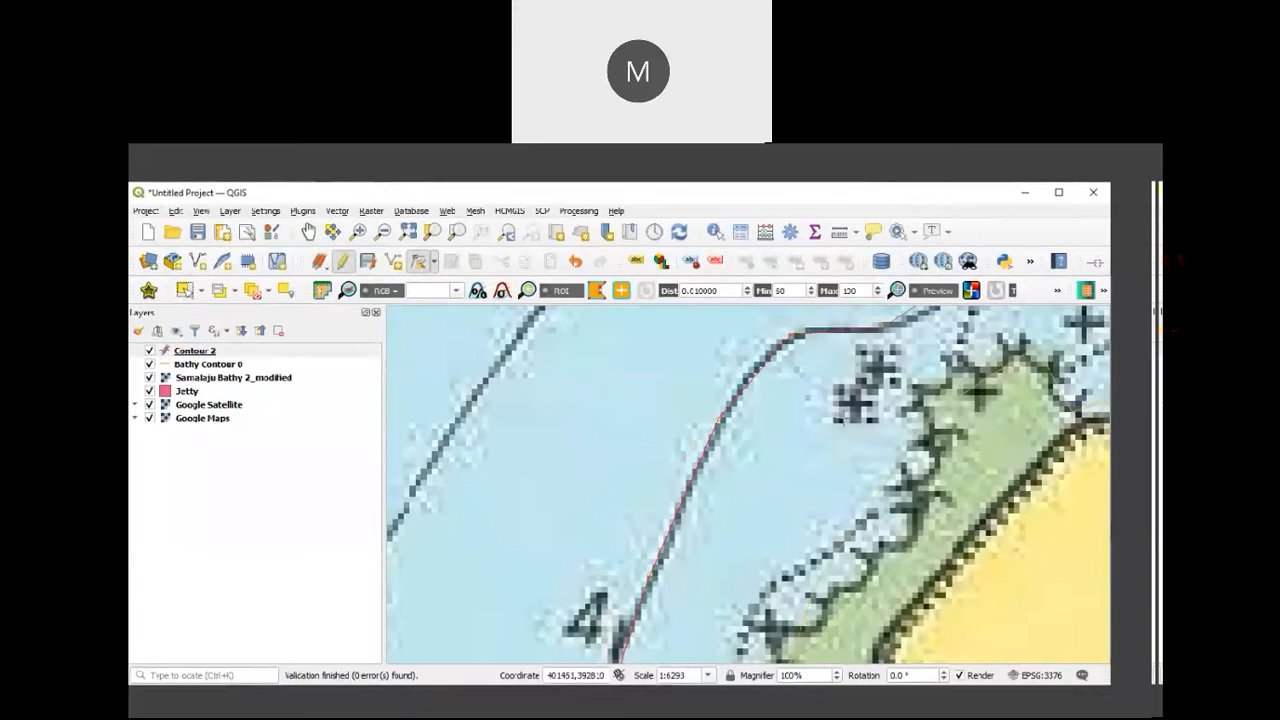
Step: Reshape the straight Contour 2 segment southwest of the 28 sounding with the Vertex Tool so it follows the charted contour's bend
scroll(847, 410, down, 1)
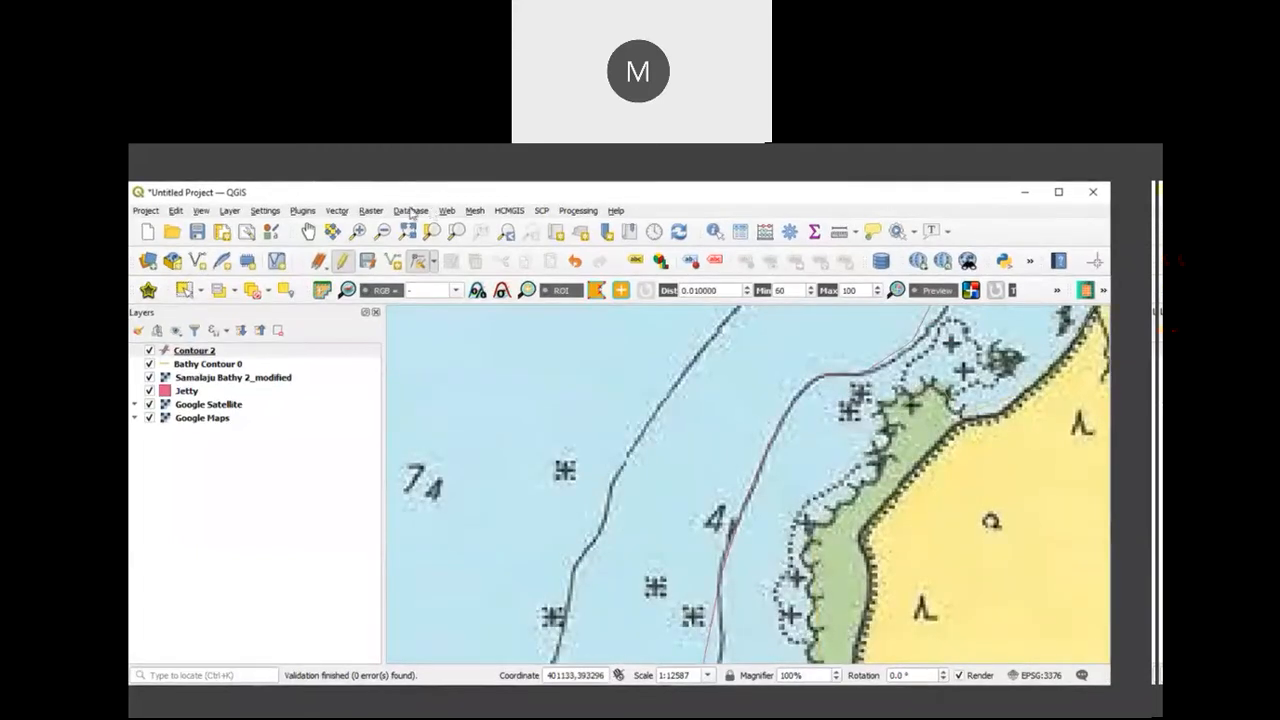
drag(658, 428, 559, 509)
drag(595, 435, 540, 496)
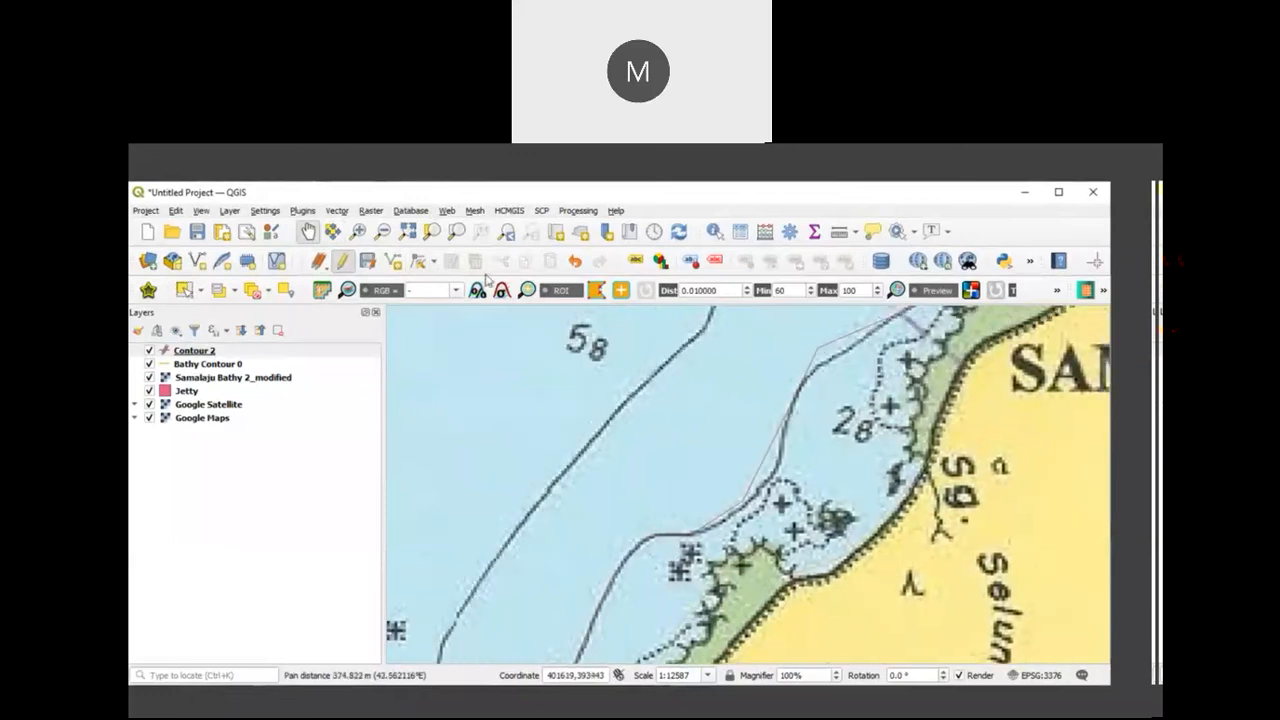
click(432, 262)
click(470, 281)
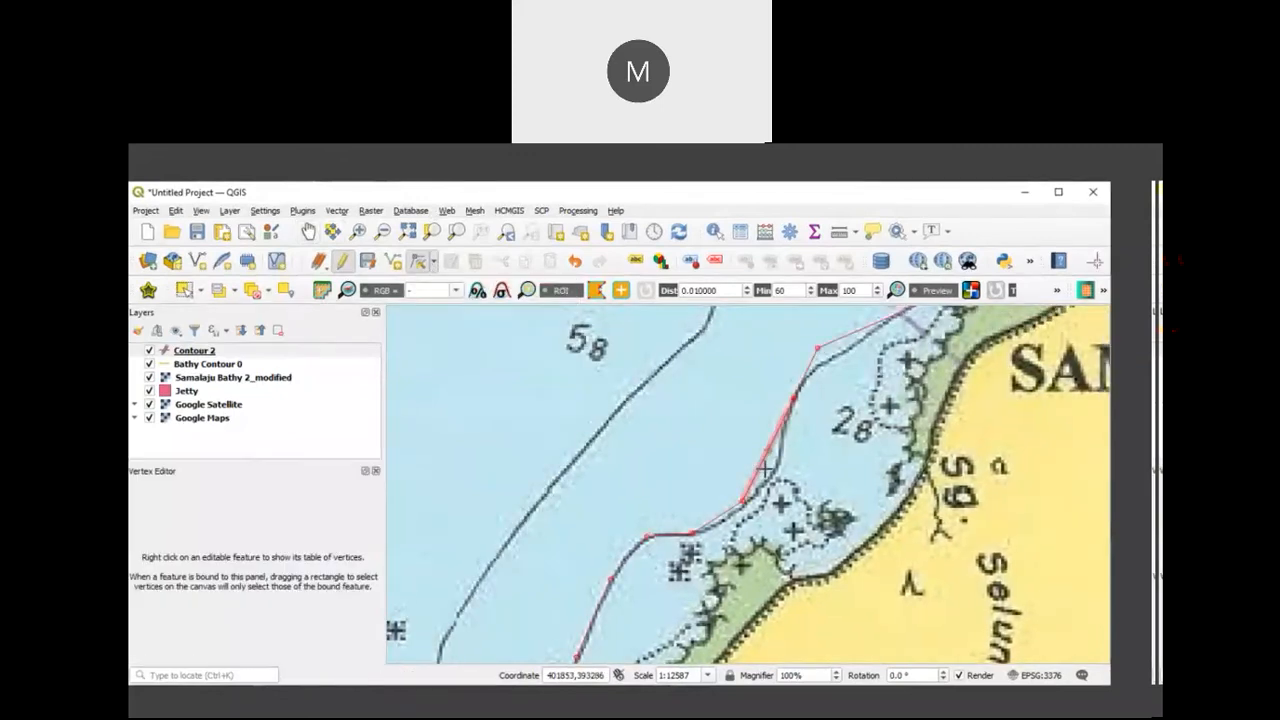
click(778, 466)
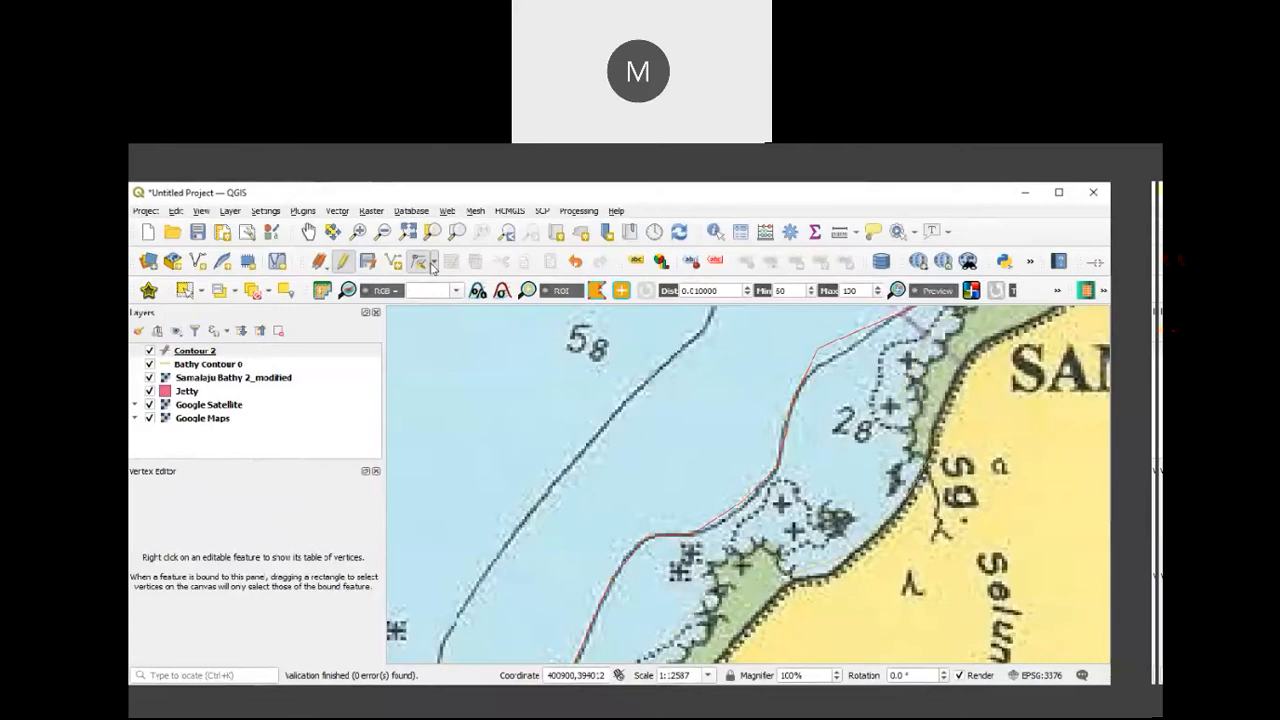
Step: Move the Contour 2 vertex northwest of the 28 sounding onto the charted contour using the current-layer Vertex Tool
click(434, 263)
click(443, 297)
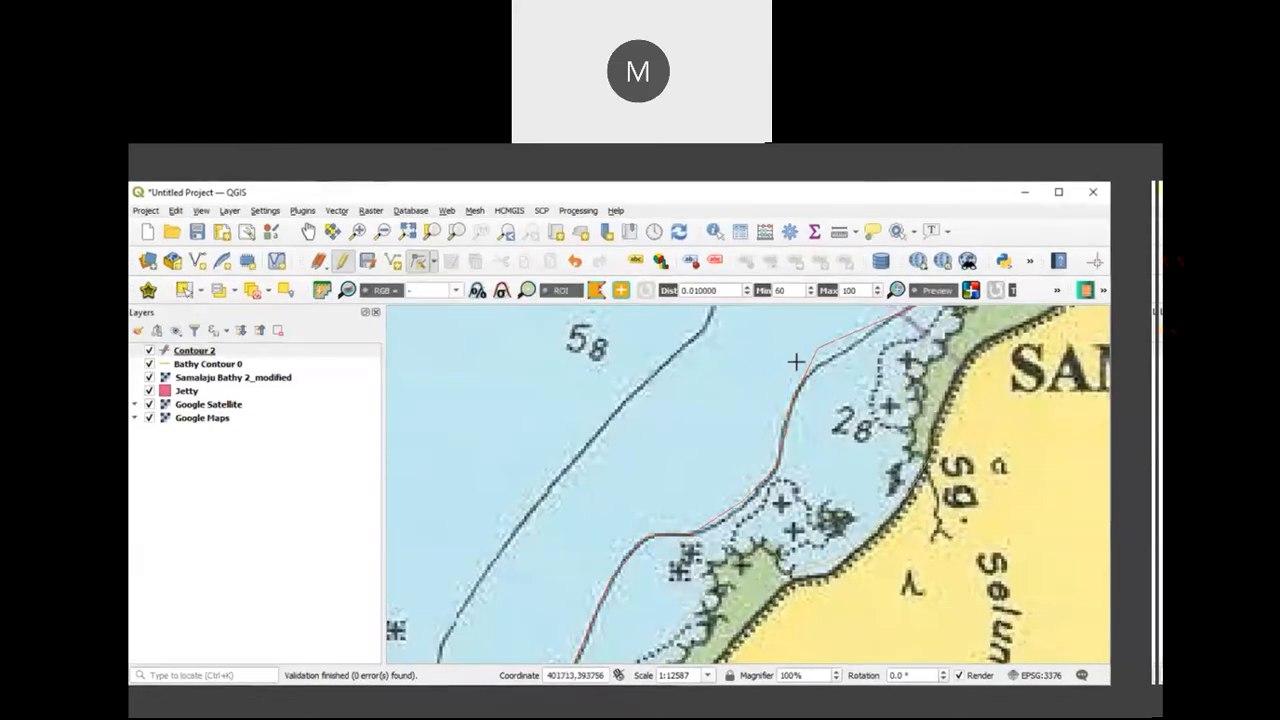
click(816, 363)
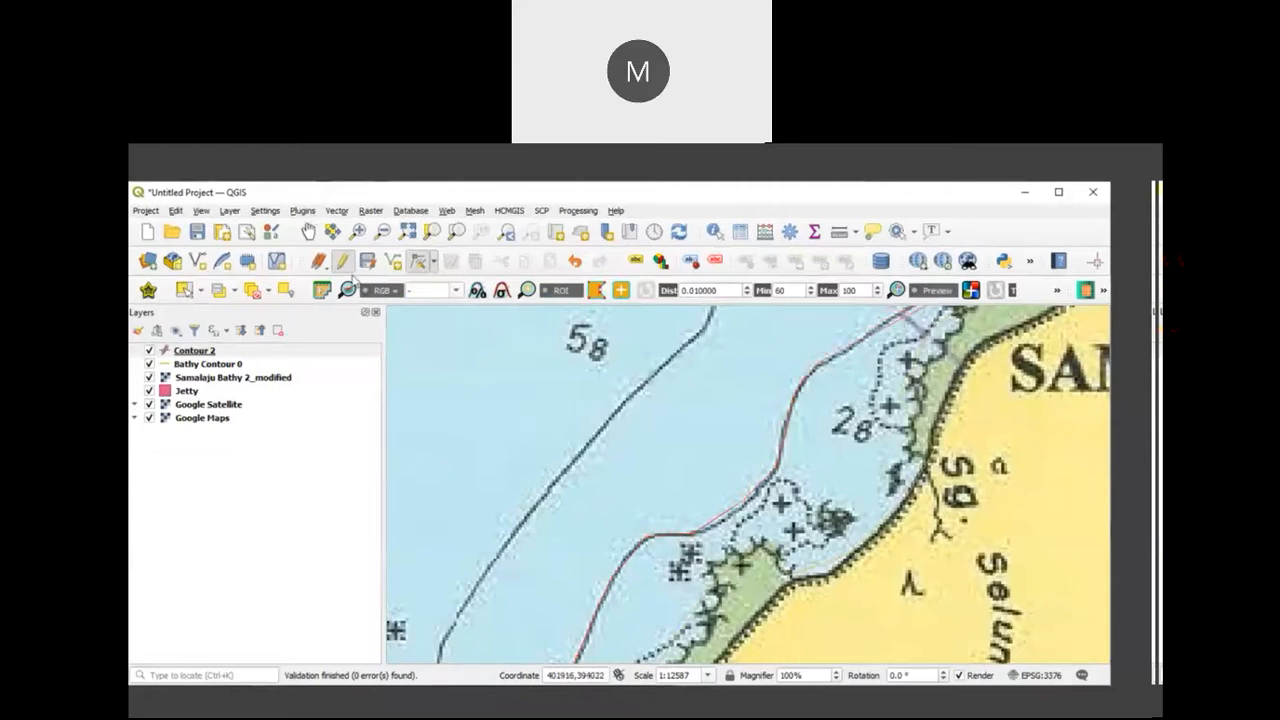
Step: End the editing session on Contour 2 and save the layer's changes
scroll(636, 428, down, 2)
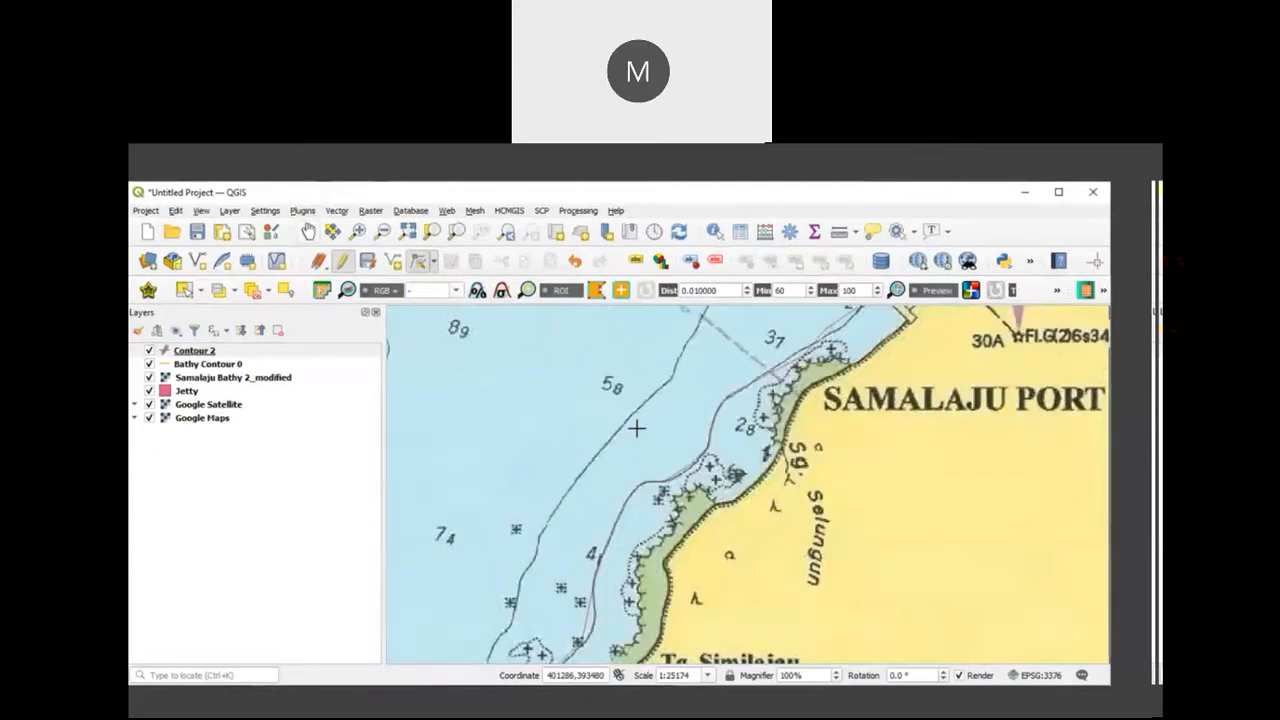
click(308, 231)
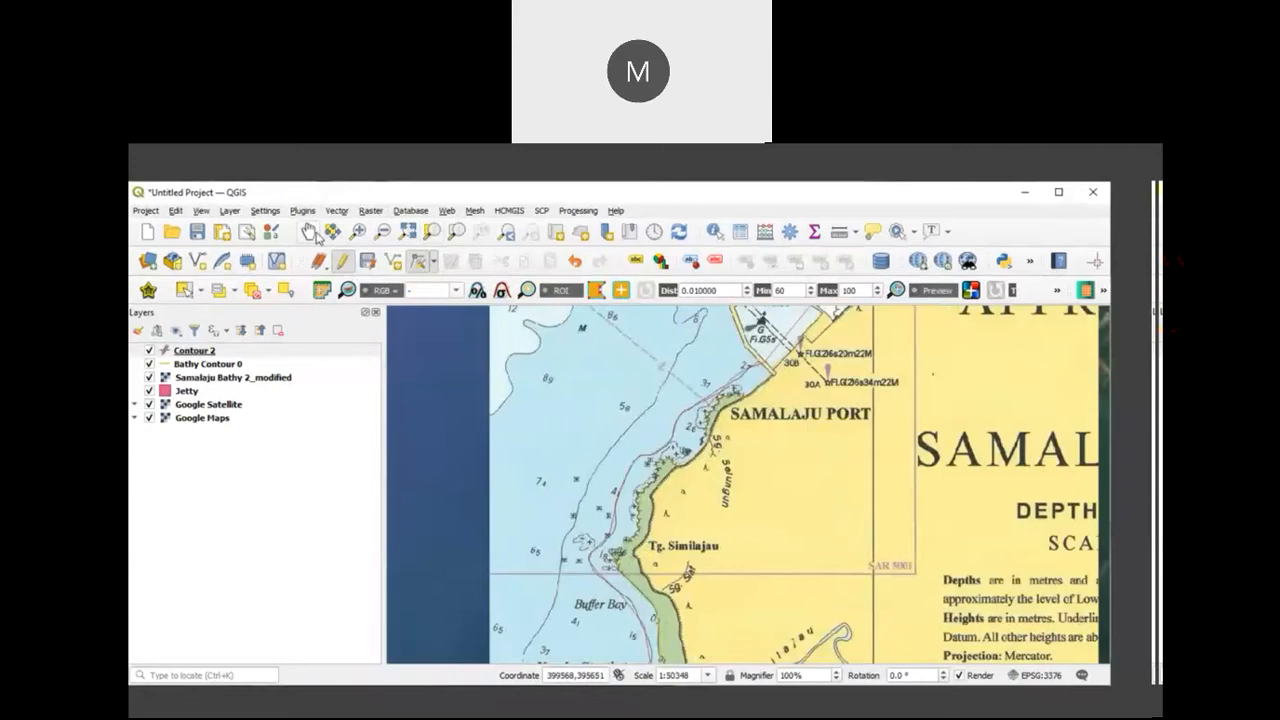
drag(560, 440, 652, 336)
drag(650, 432, 675, 418)
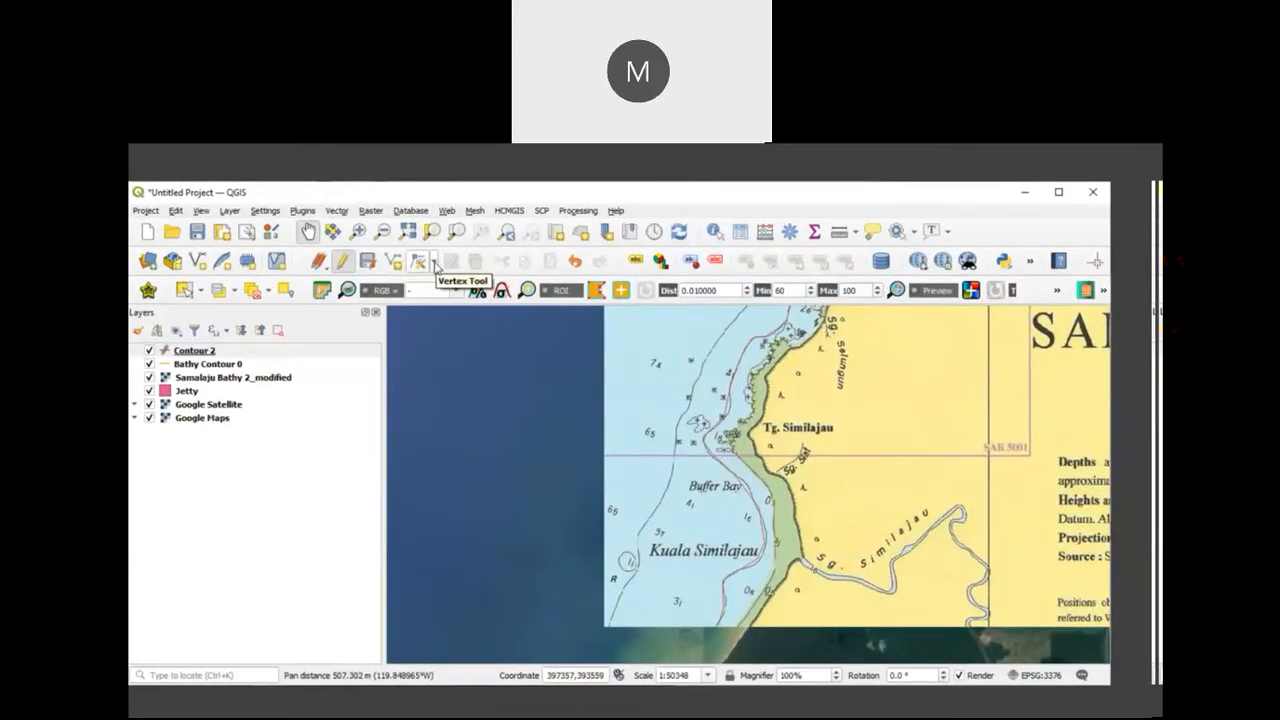
click(434, 263)
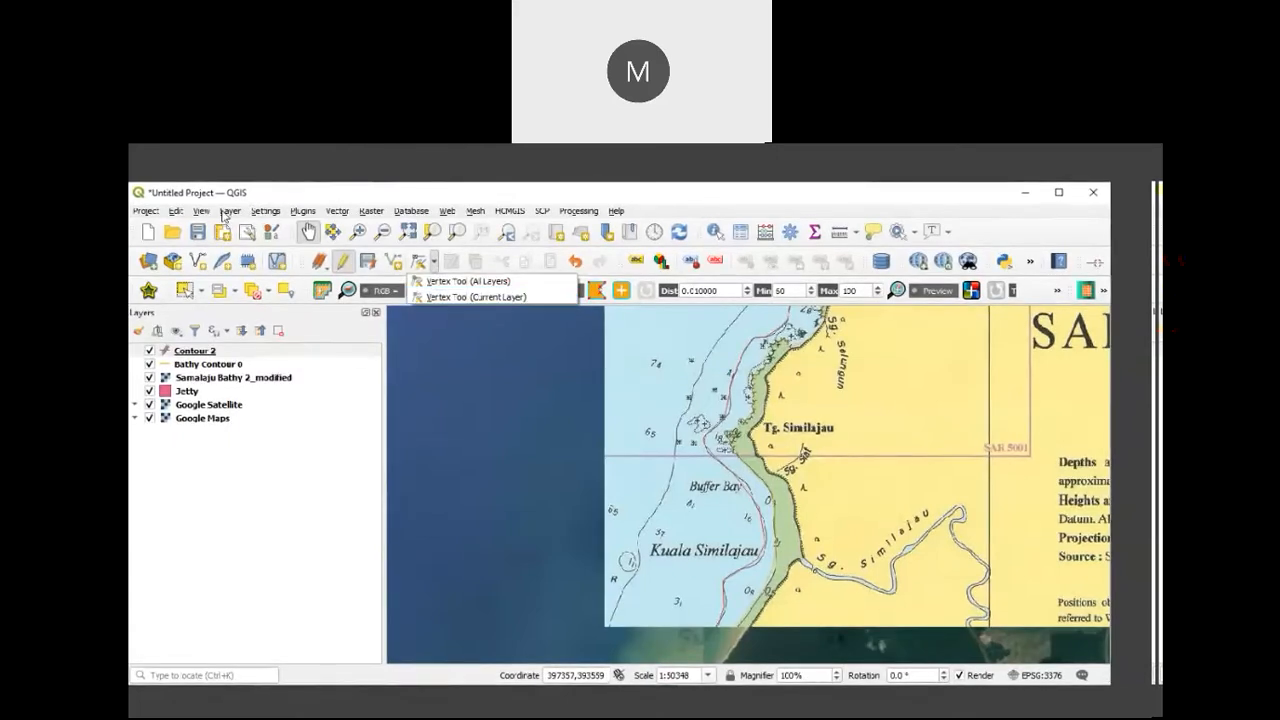
click(339, 262)
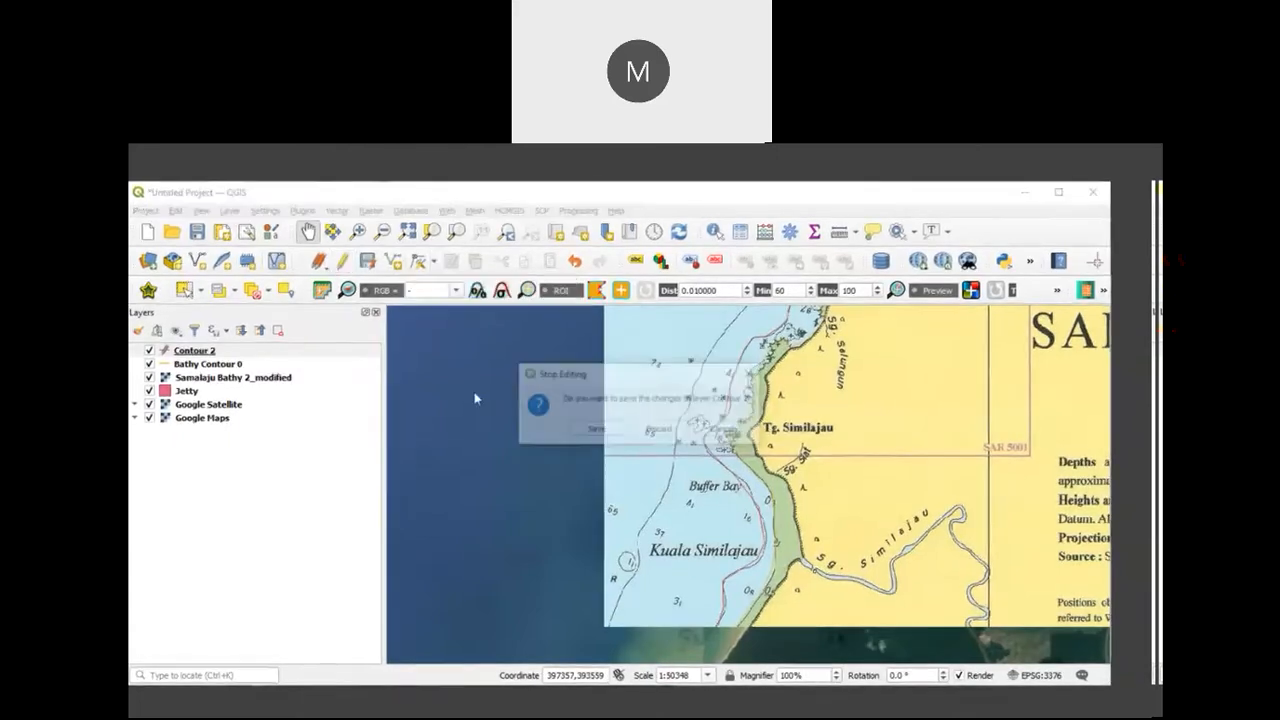
click(588, 433)
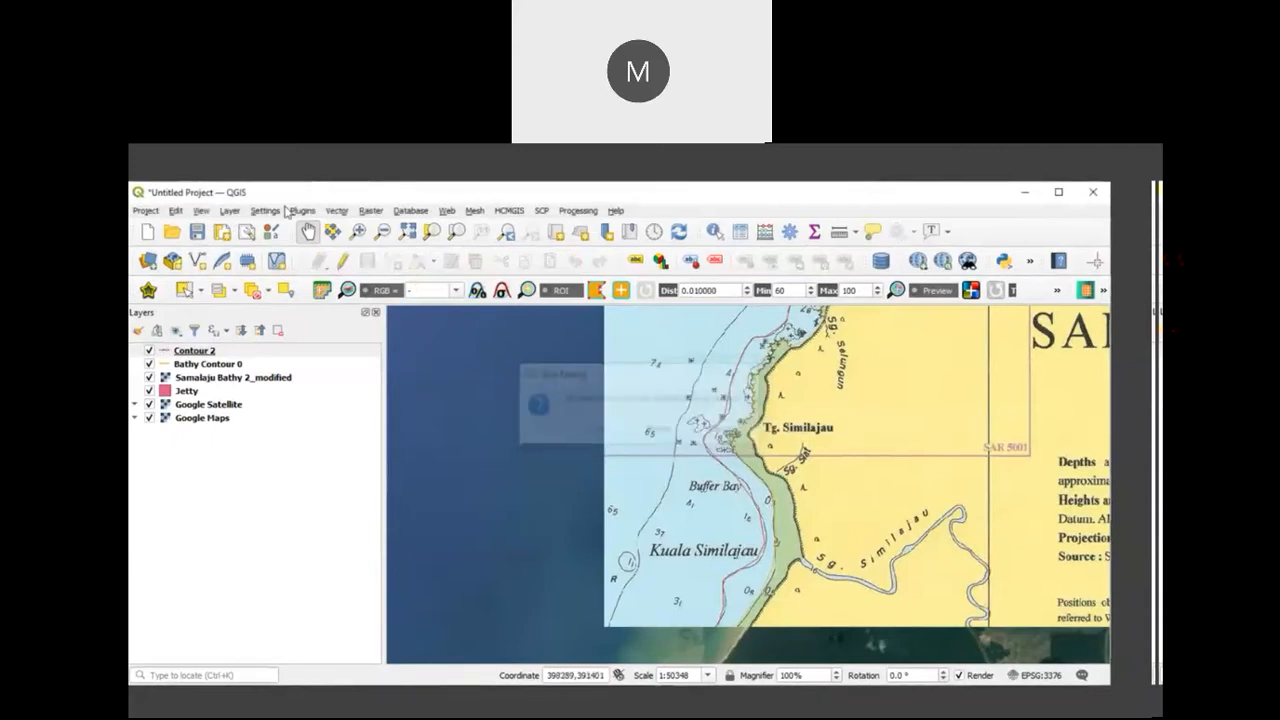
click(229, 214)
mouse_move(263, 264)
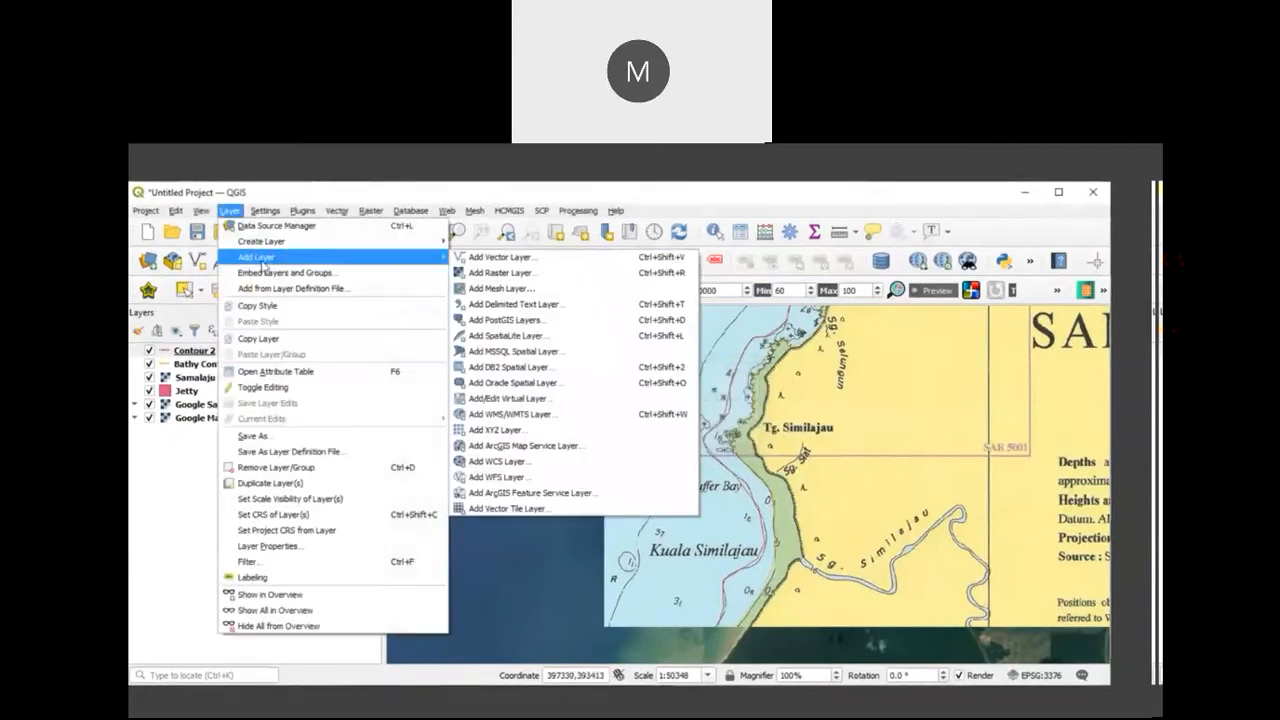
click(458, 258)
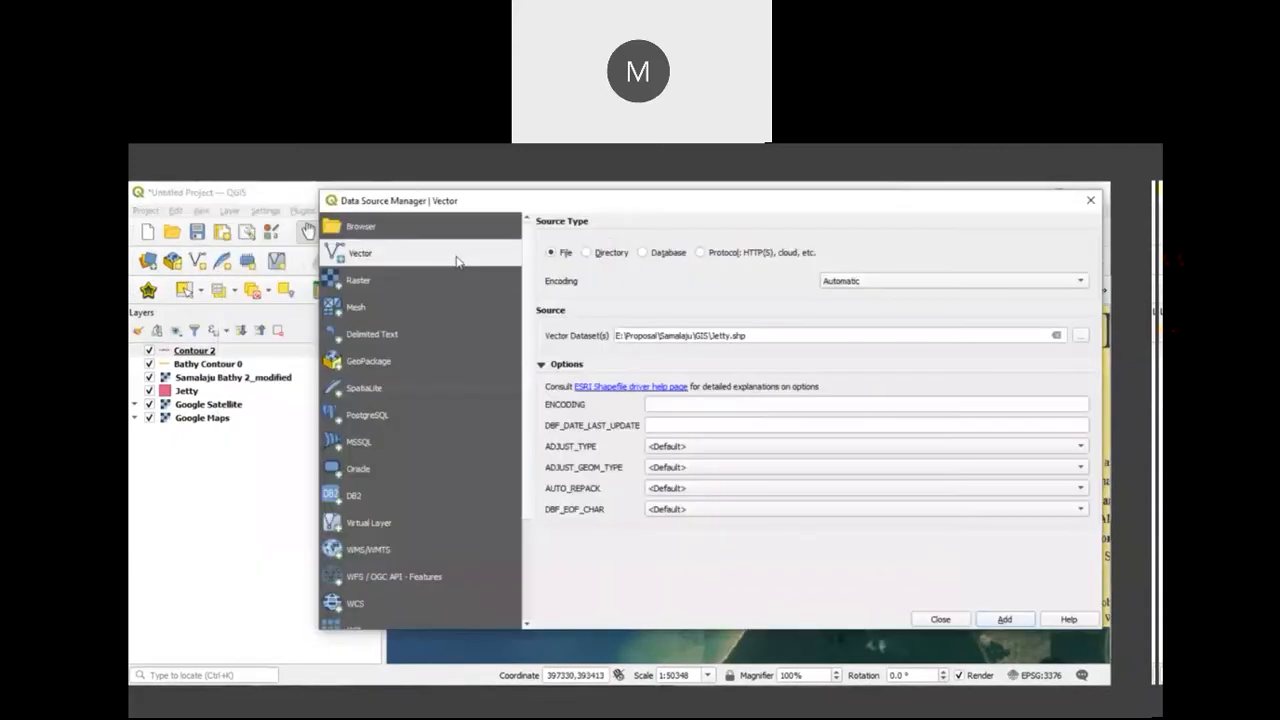
click(1090, 201)
Step: Start a new shapefile layer with its file set to Bathy Contour 5 in the D:\Gunung Jerai\GIS folder
click(229, 210)
mouse_move(300, 241)
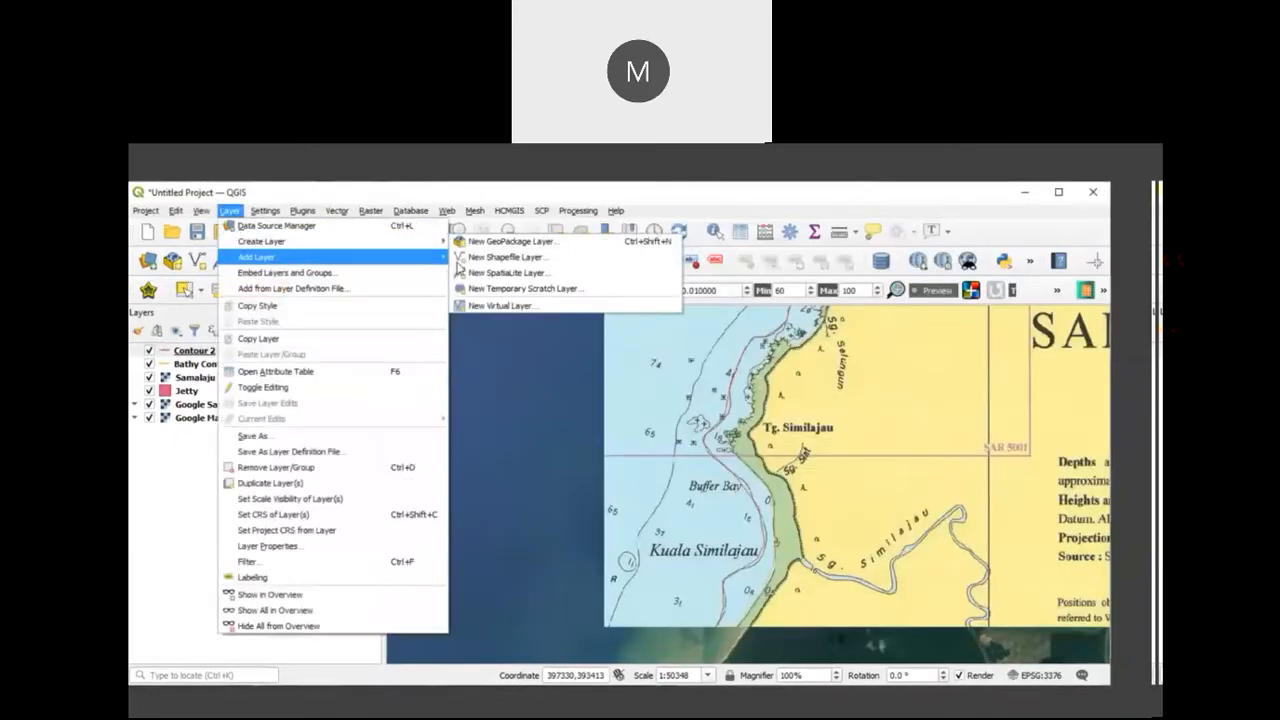
click(472, 258)
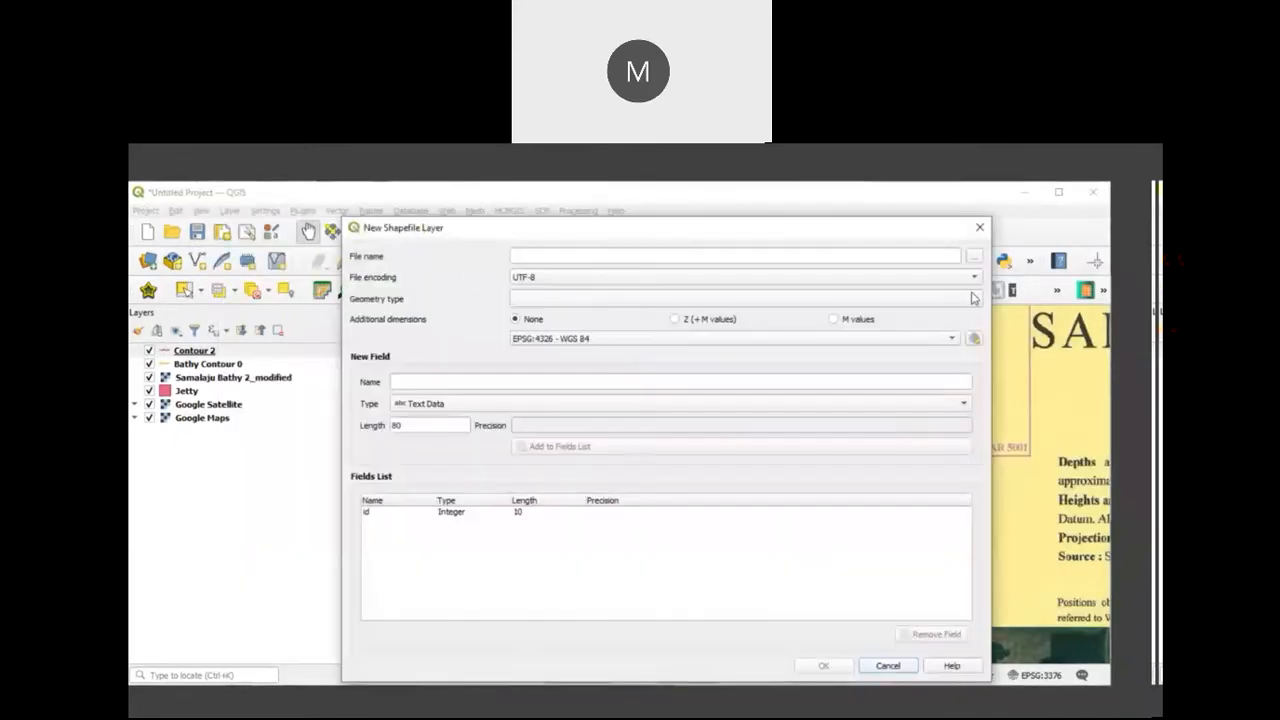
click(972, 258)
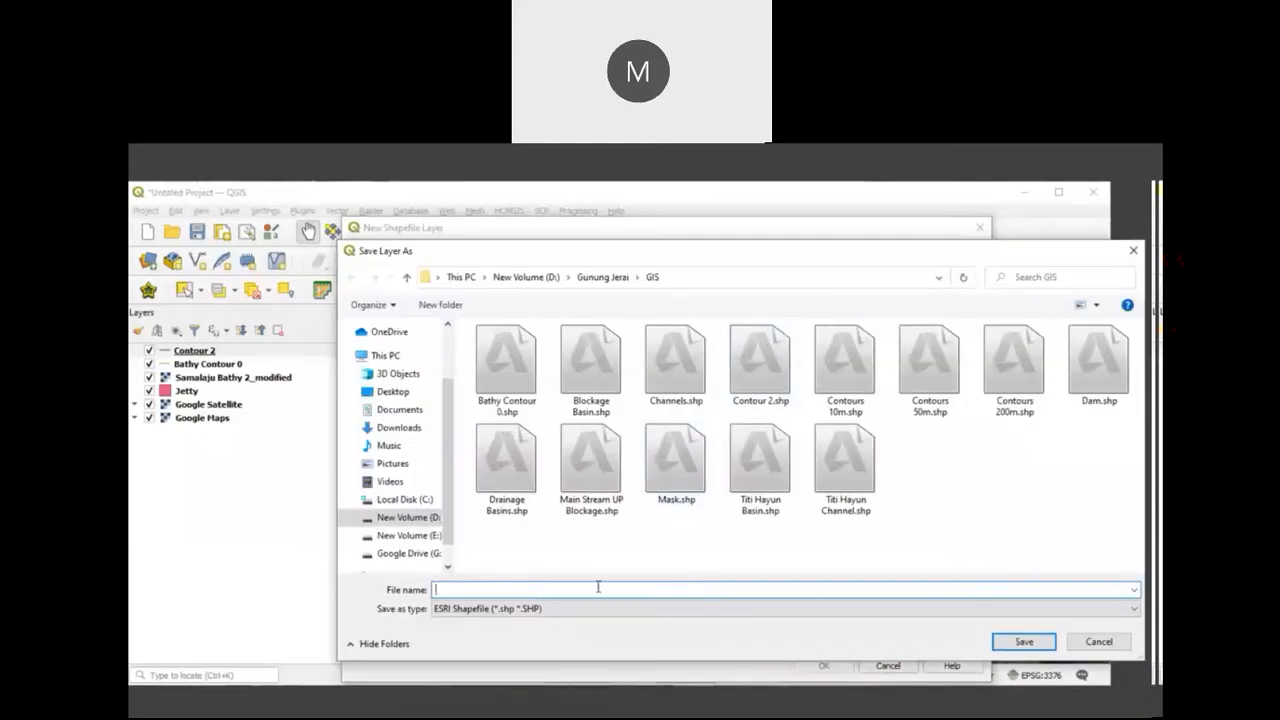
text(Bathy Contour)
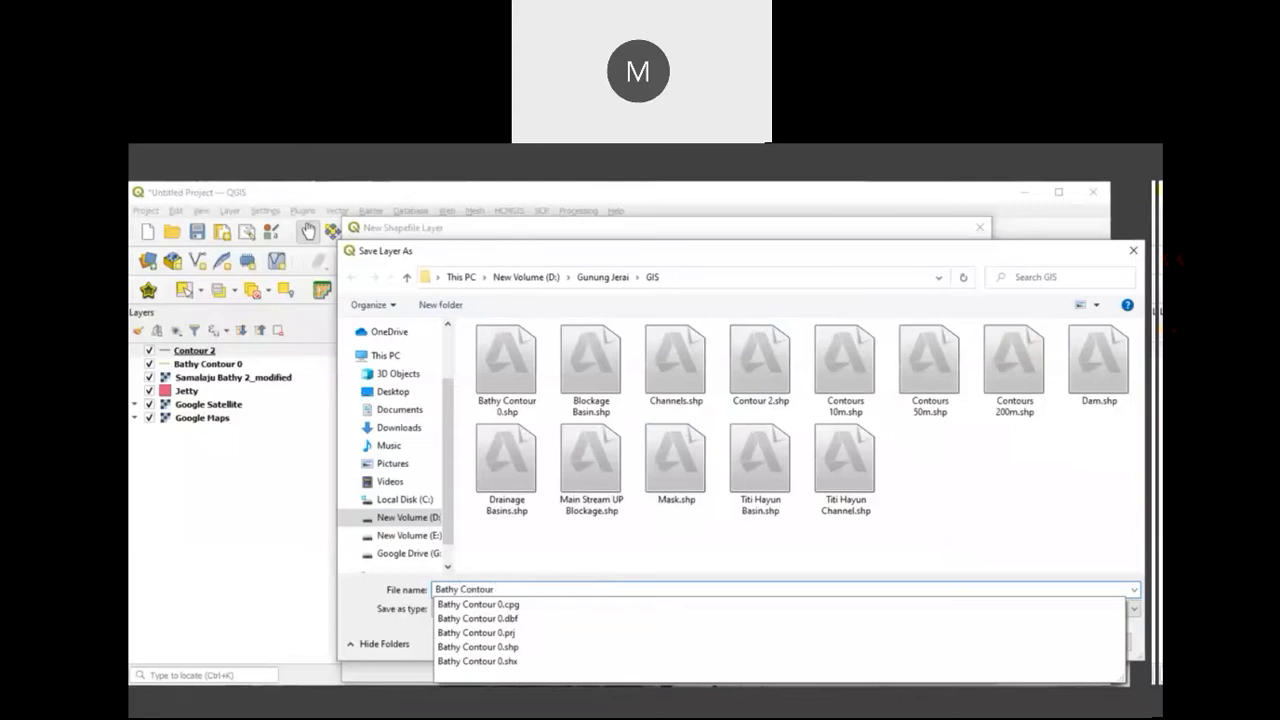
text(5)
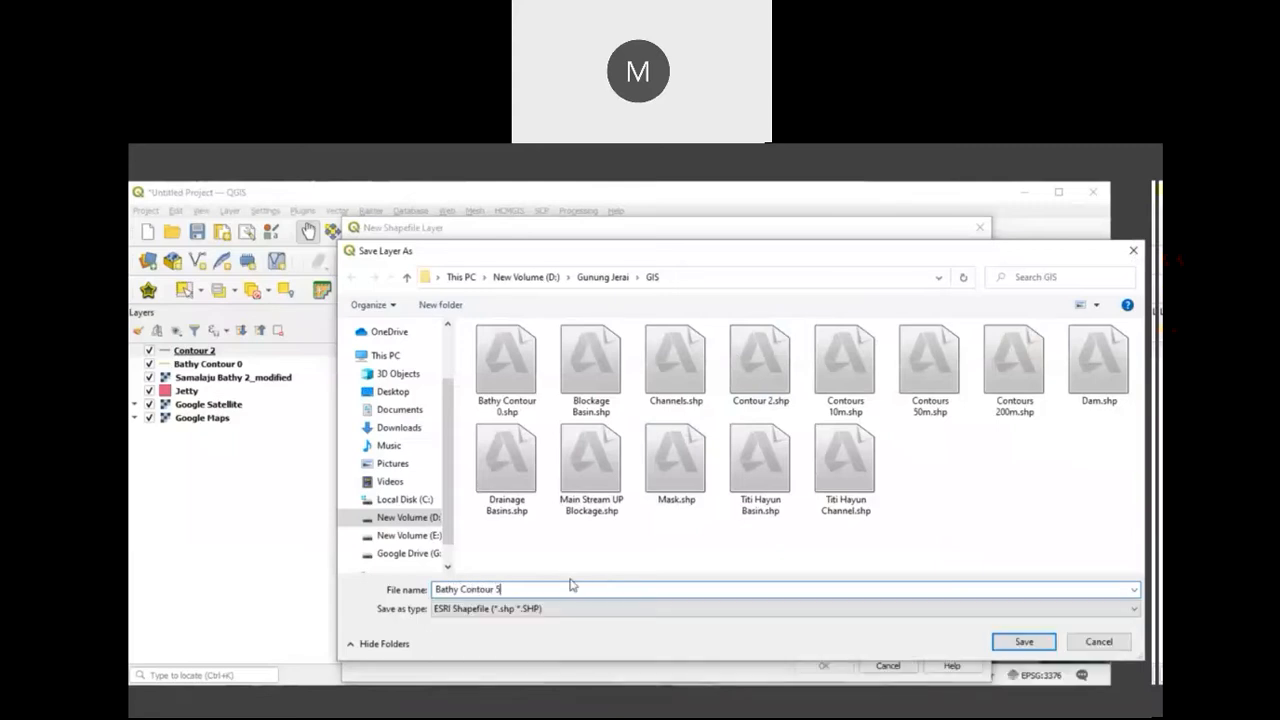
click(1023, 642)
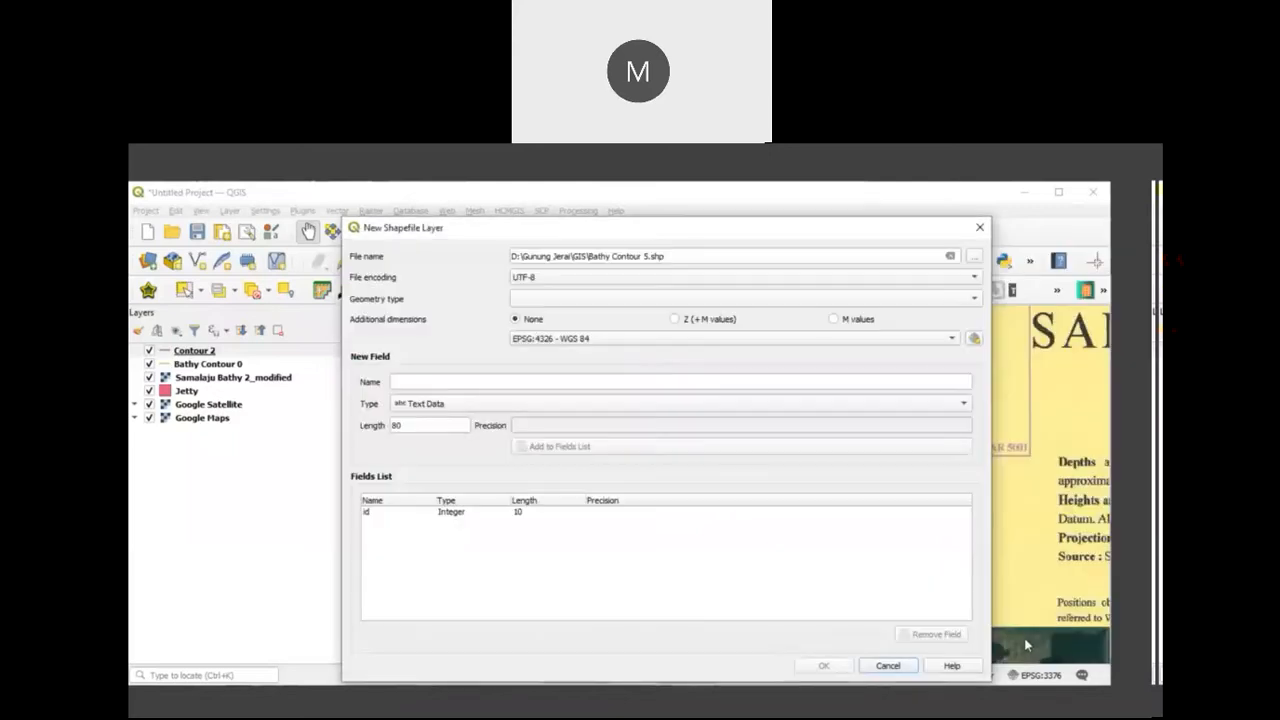
Step: Set the new shapefile's geometry type to Line and its CRS to the project's EPSG:3376 - GDM2000 / East Malaysia BRSO
click(975, 302)
click(743, 350)
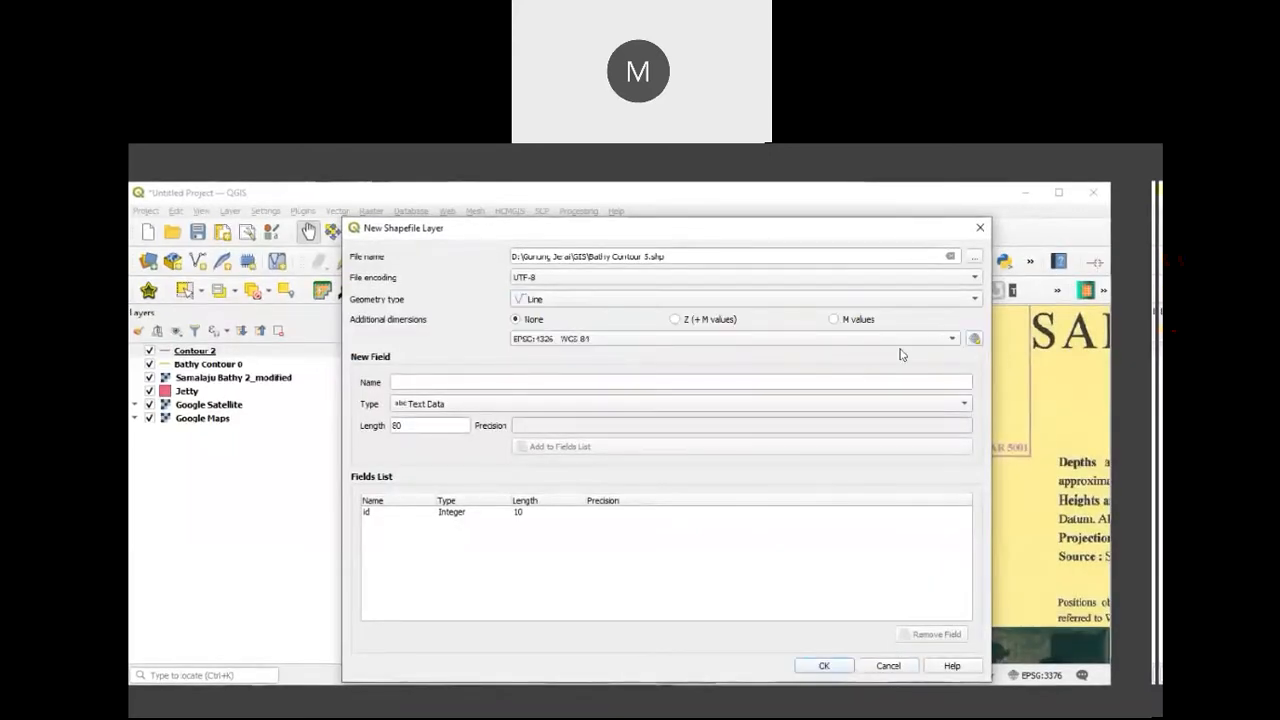
click(946, 340)
click(787, 354)
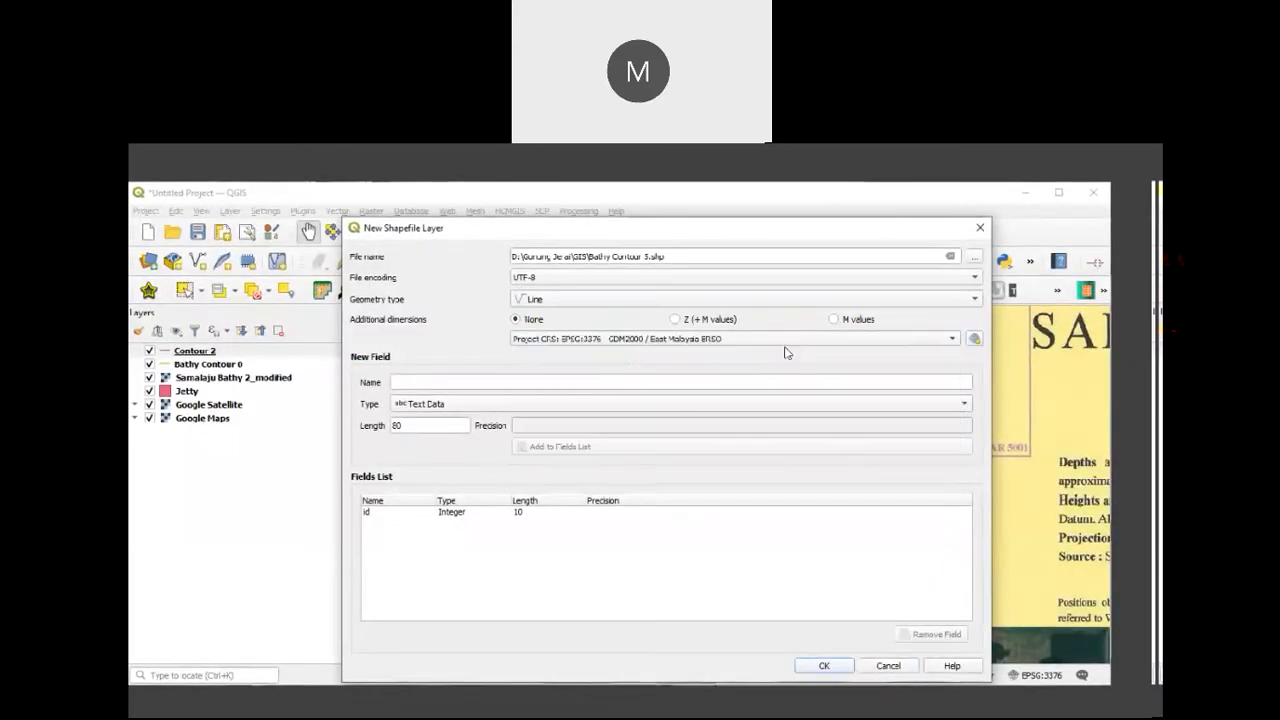
Step: Add a text field called Name to the new shapefile's fields and create the layer
click(402, 384)
text(Name)
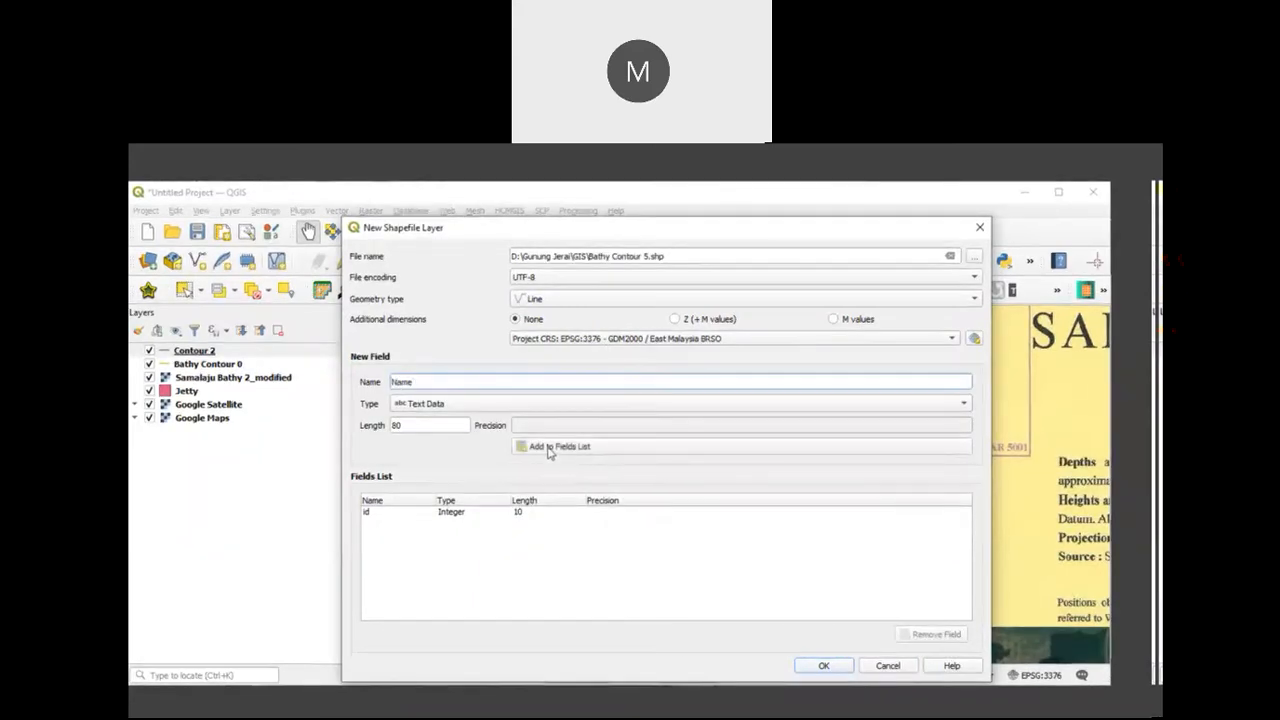
click(550, 447)
click(824, 667)
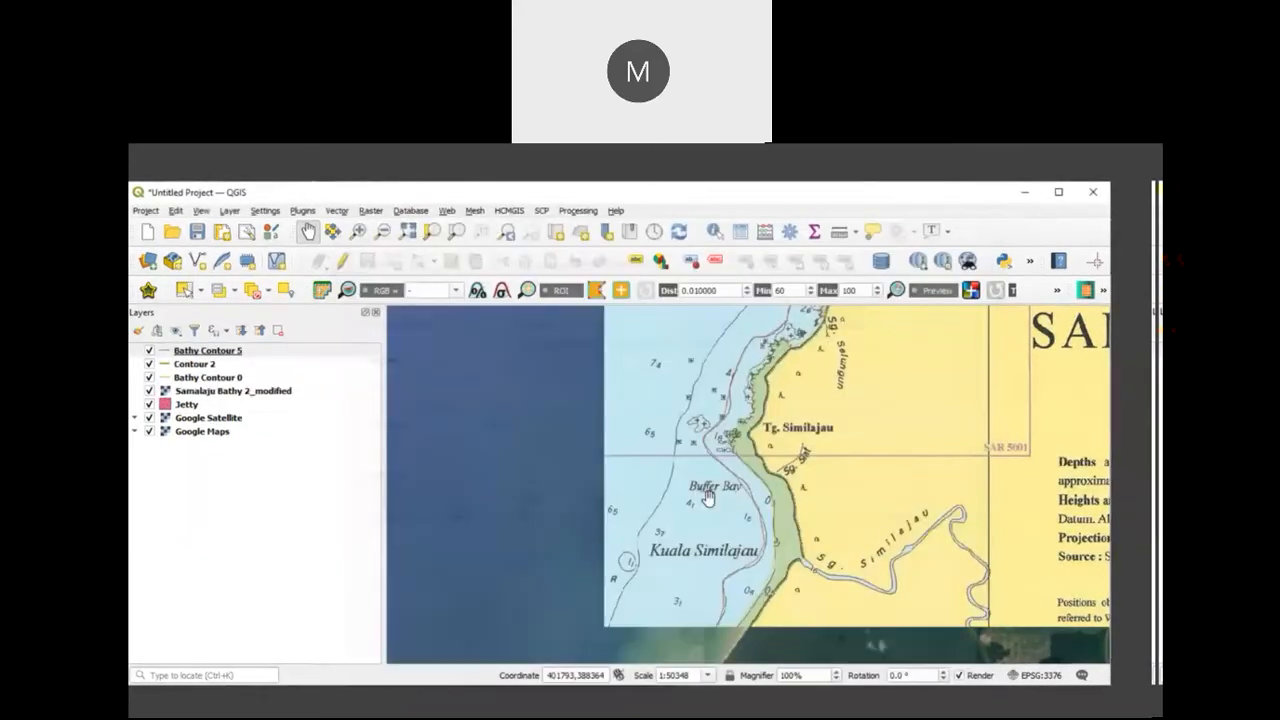
Step: Digitize the charted 5 contour as a line in Bathy Contour 5, from the chart's southern edge past Samalaju Port to its northern edge
drag(706, 512, 712, 485)
scroll(726, 527, down, 1)
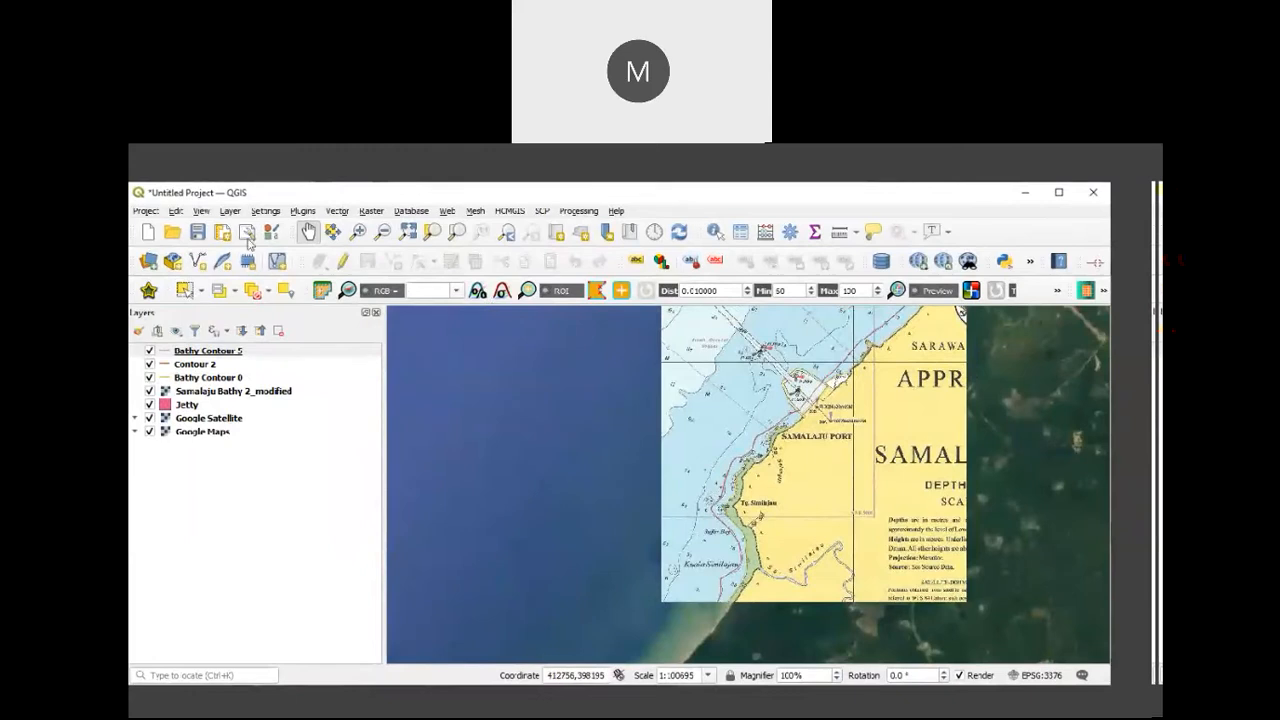
click(340, 266)
click(395, 262)
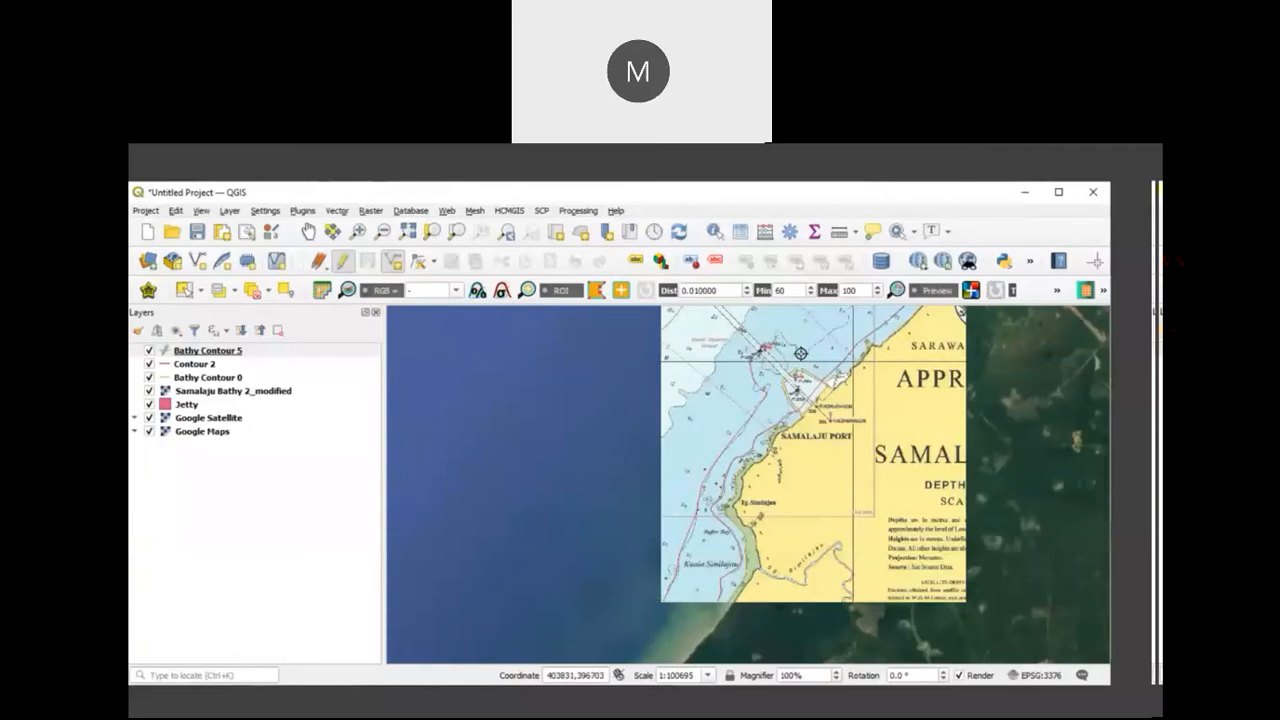
drag(815, 342, 684, 510)
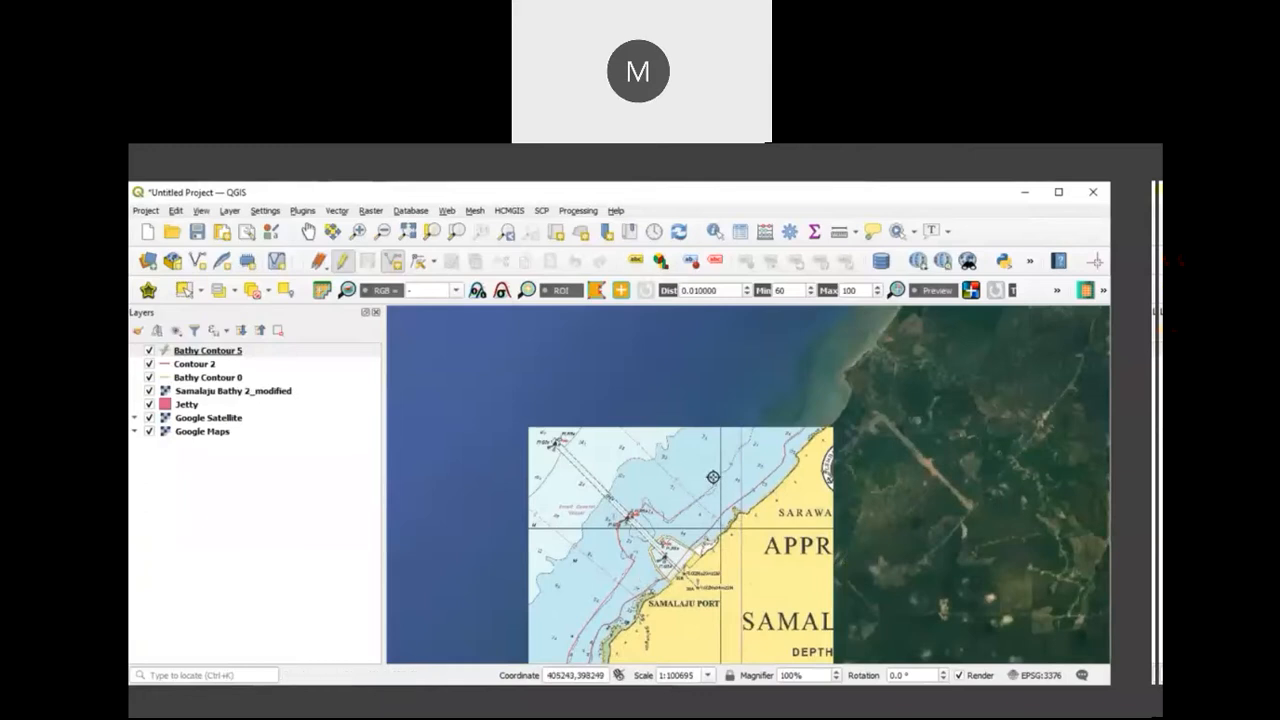
right_click(758, 427)
Step: Enter Contour 5 as the new line's Name attribute, then end editing on Bathy Contour 5 and save the changes
drag(810, 526, 703, 520)
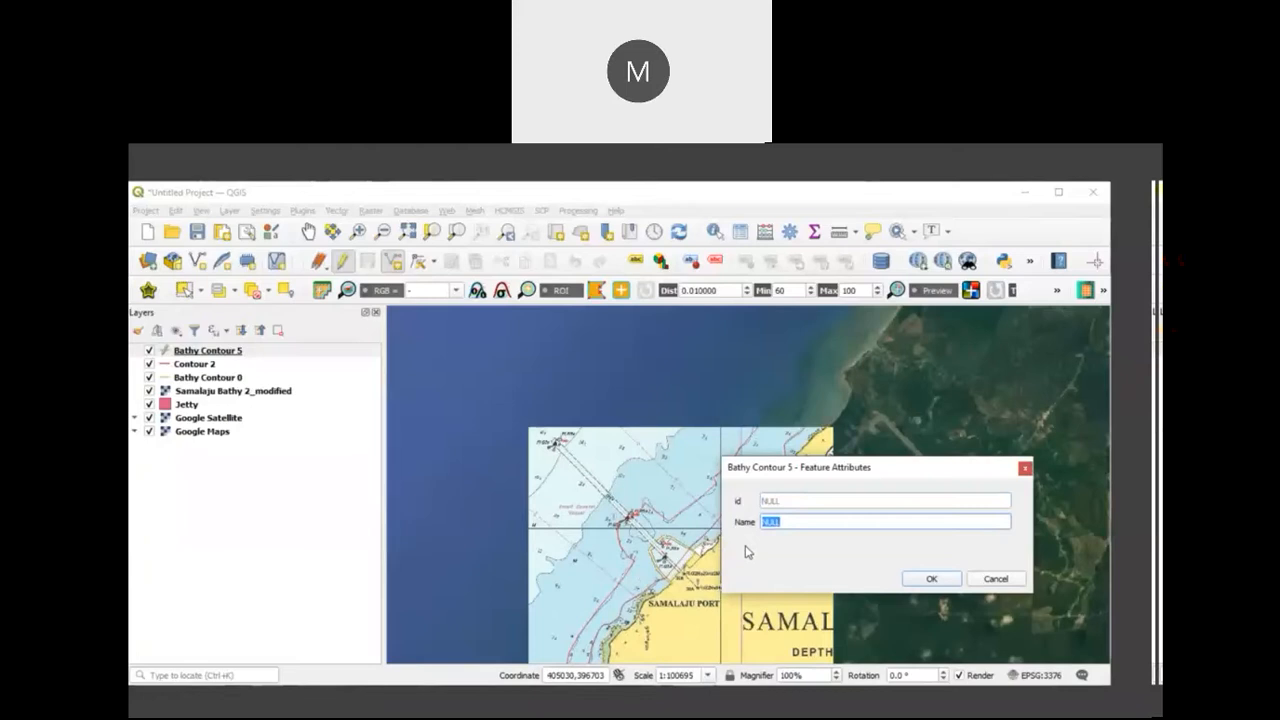
text(Contour 5)
click(929, 578)
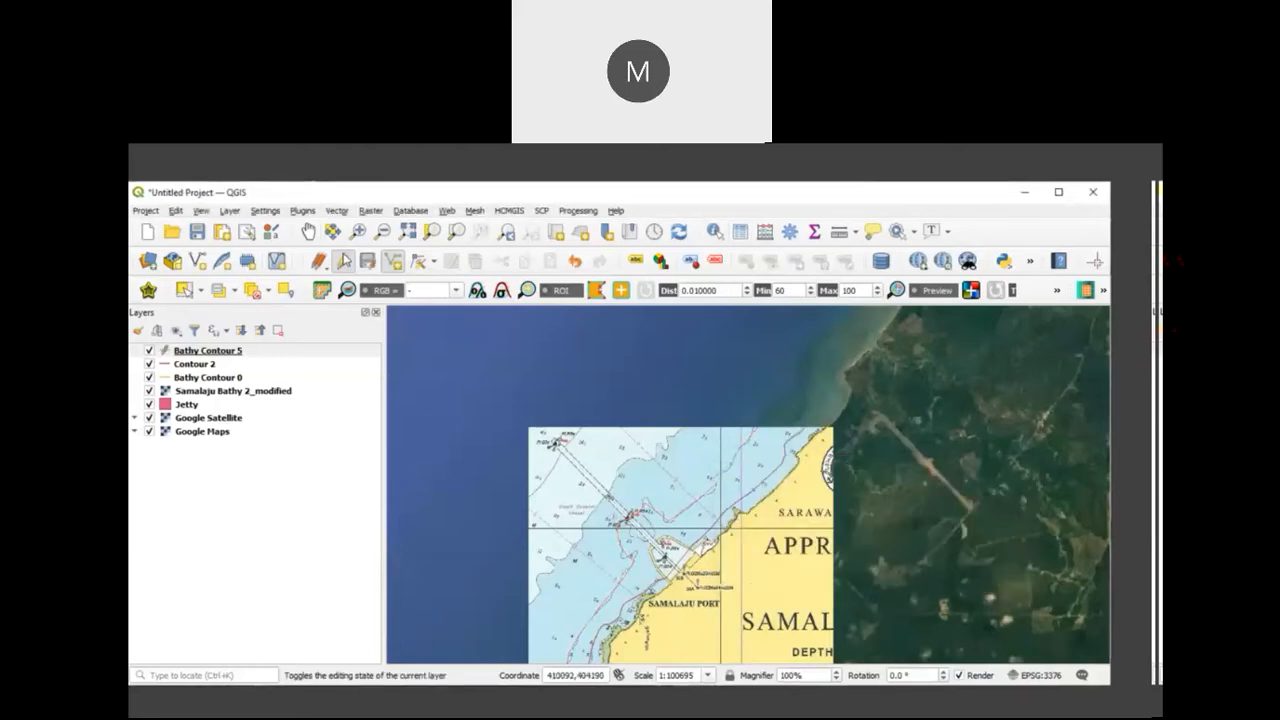
click(342, 260)
click(590, 430)
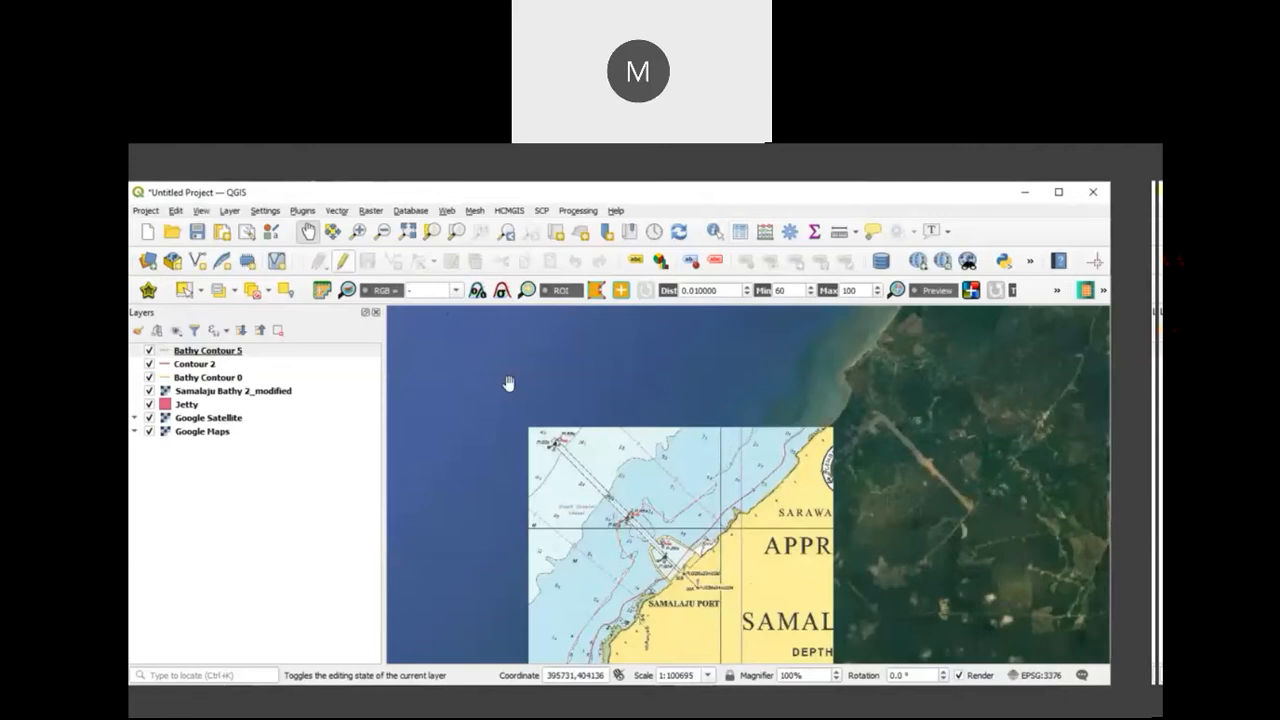
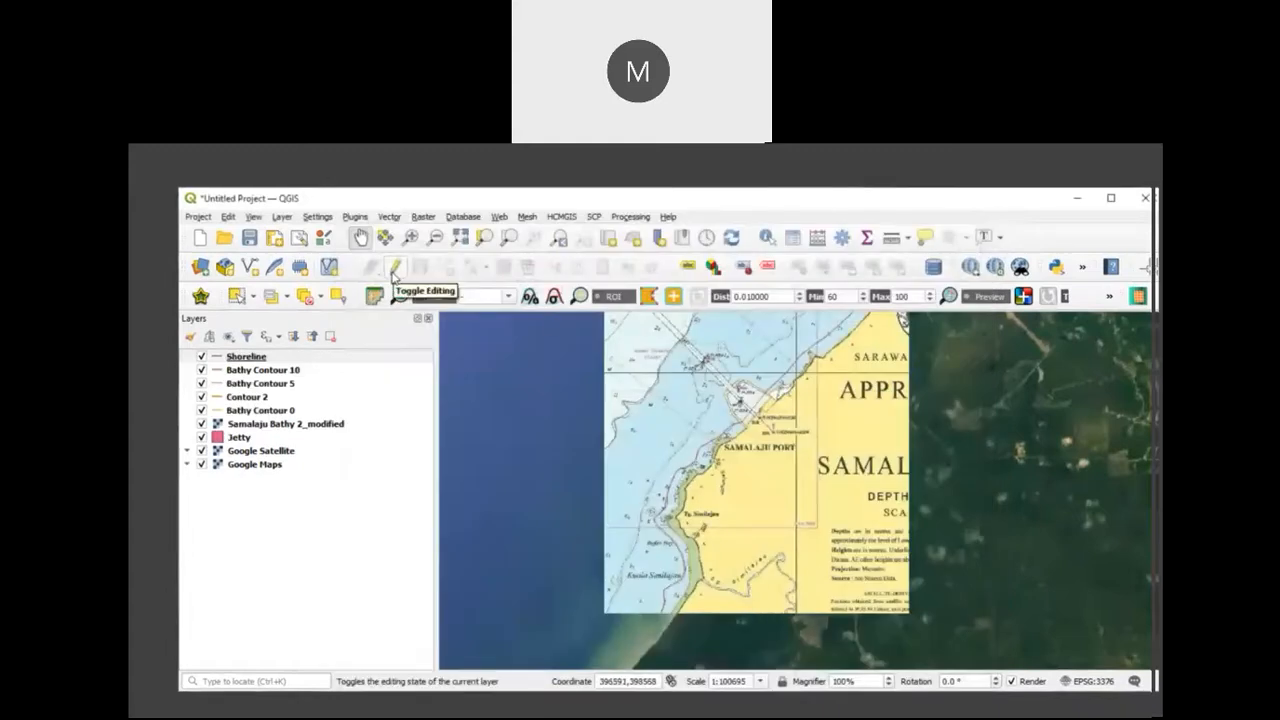
Step: Start editing the Shoreline layer and digitize the charted coastline as a line from the chart's southern edge past Samalaju Port to its northern edge
click(394, 276)
click(445, 267)
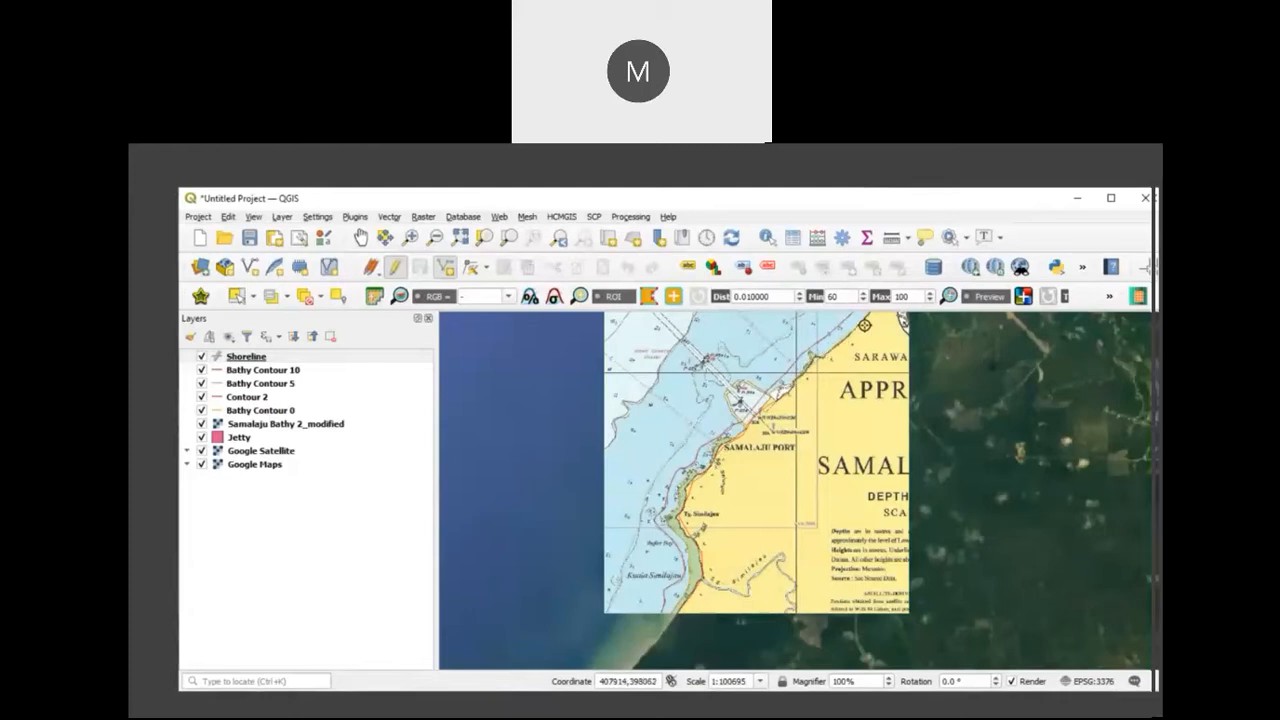
right_click(866, 318)
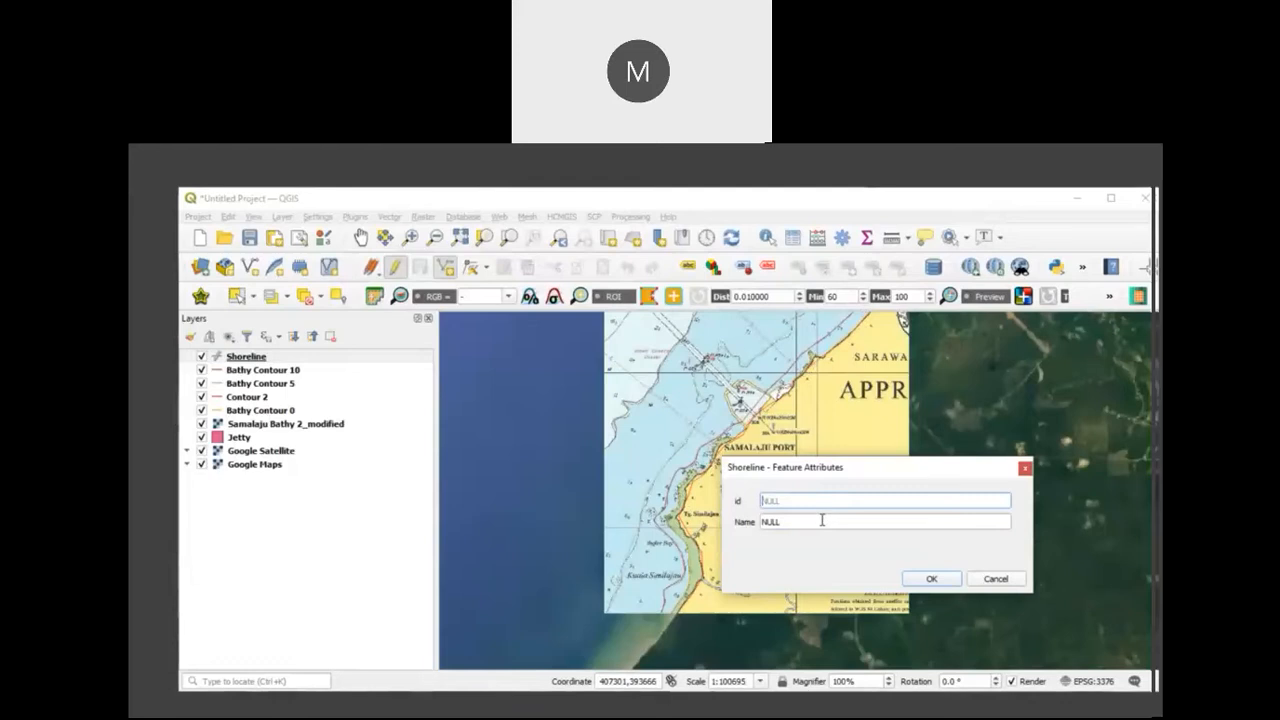
Step: Enter Shoreline as the new line's Name attribute and confirm the feature
drag(821, 522, 729, 520)
key(BackSpace)
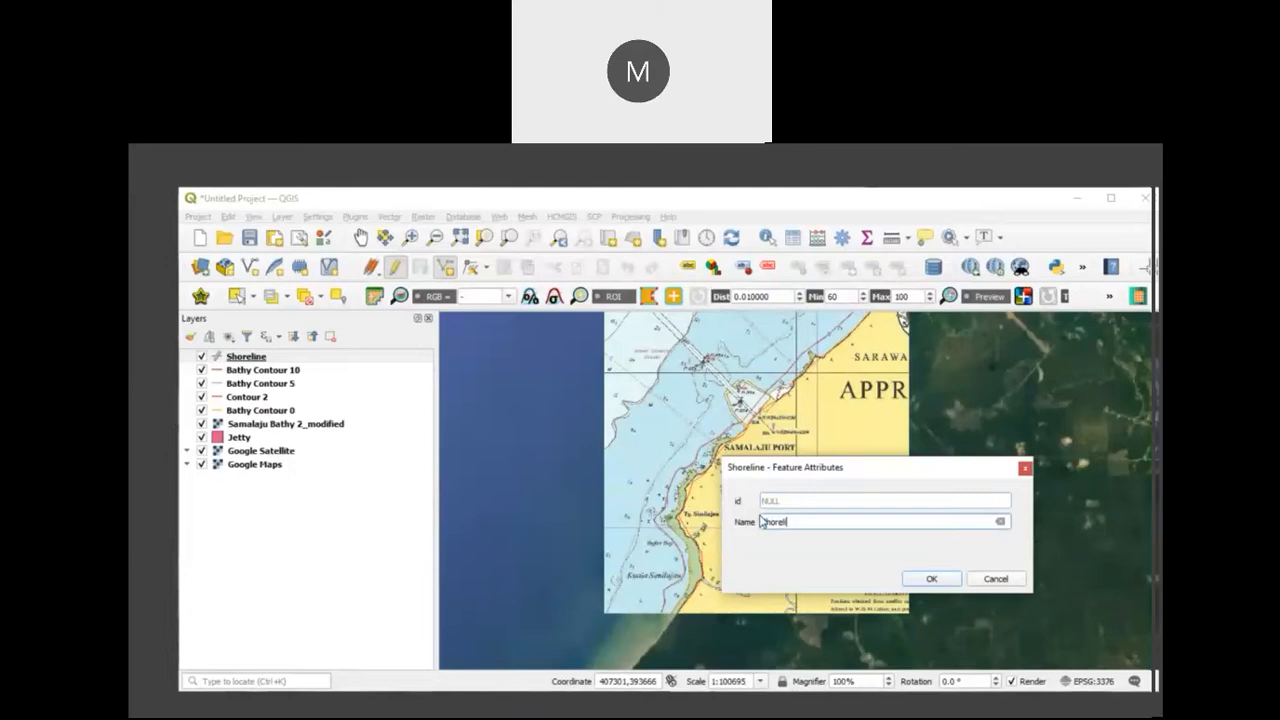
text(Shoreline)
click(929, 580)
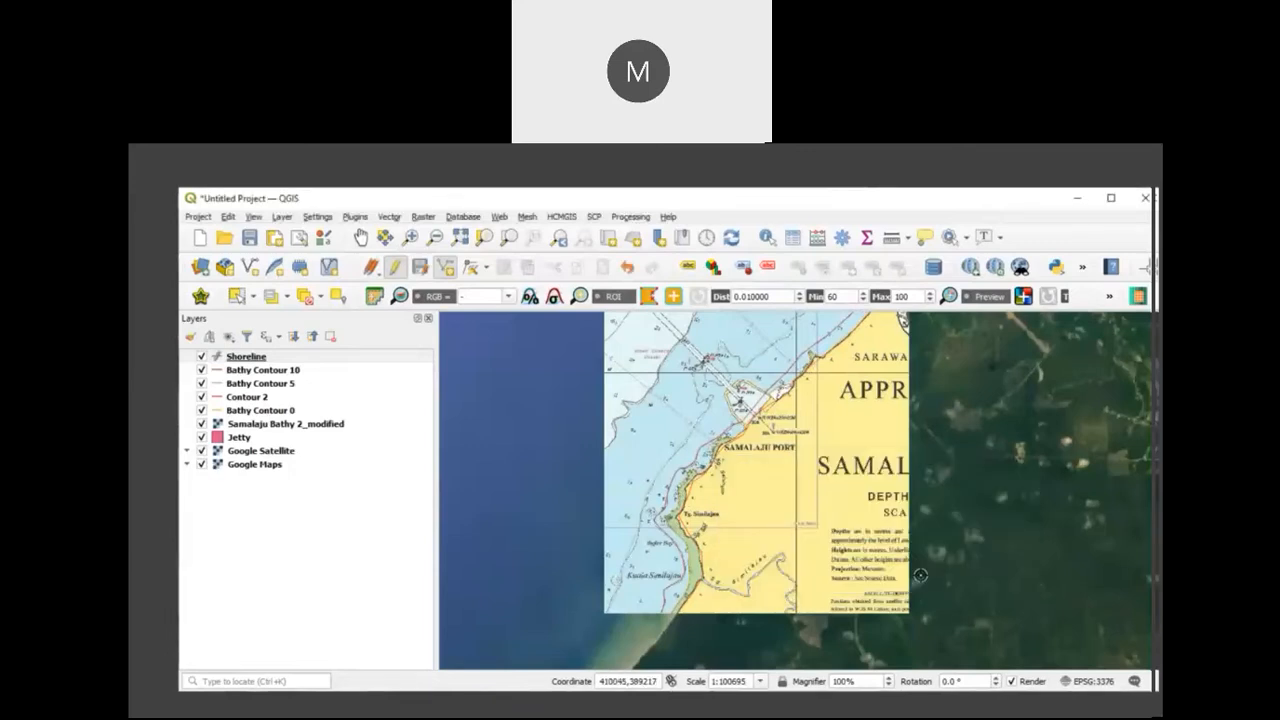
Step: Hide the Samalaju Bathy 2_modified chart and compare the digitized shoreline and contours with the satellite imagery along the coast
scroll(792, 371, up, 2)
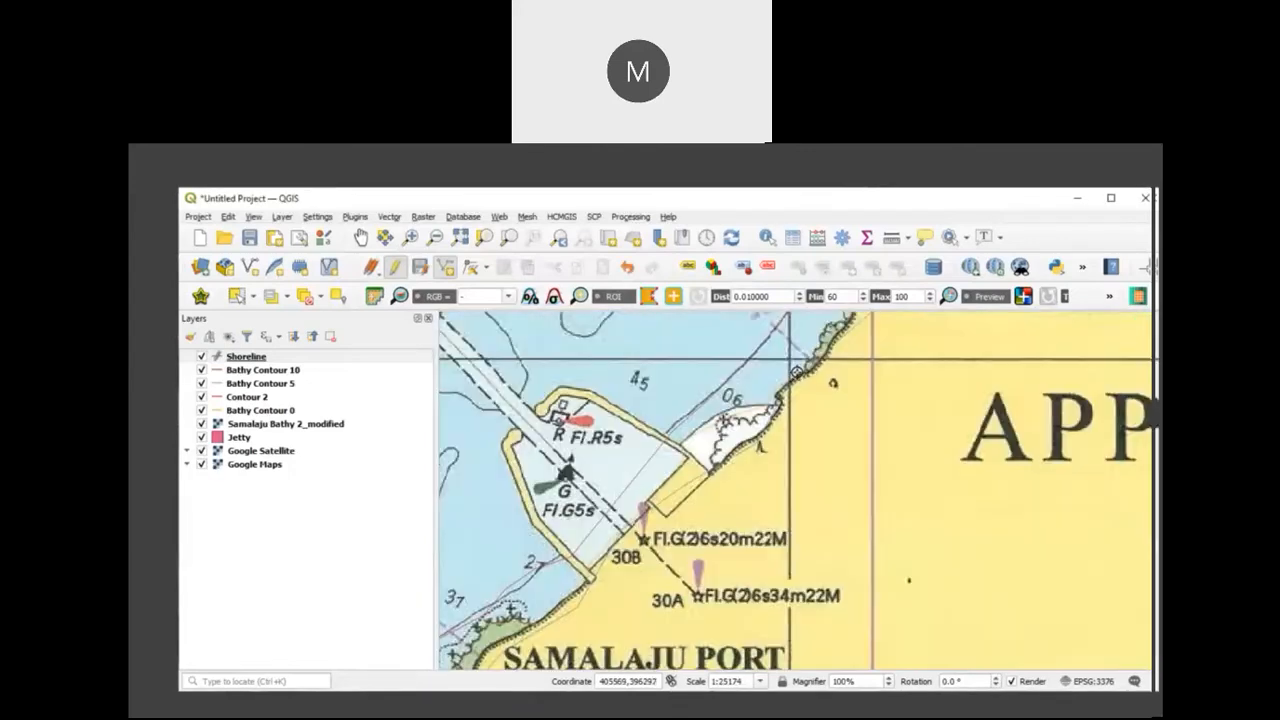
scroll(792, 372, up, 1)
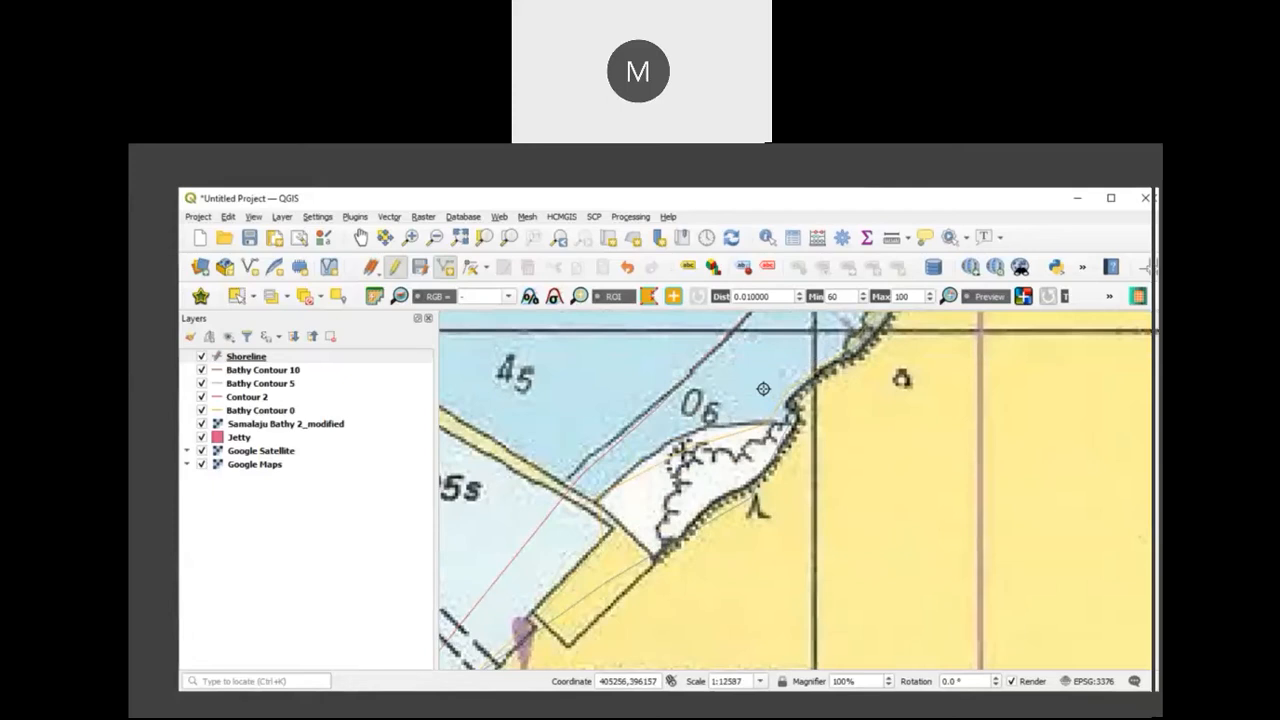
click(202, 424)
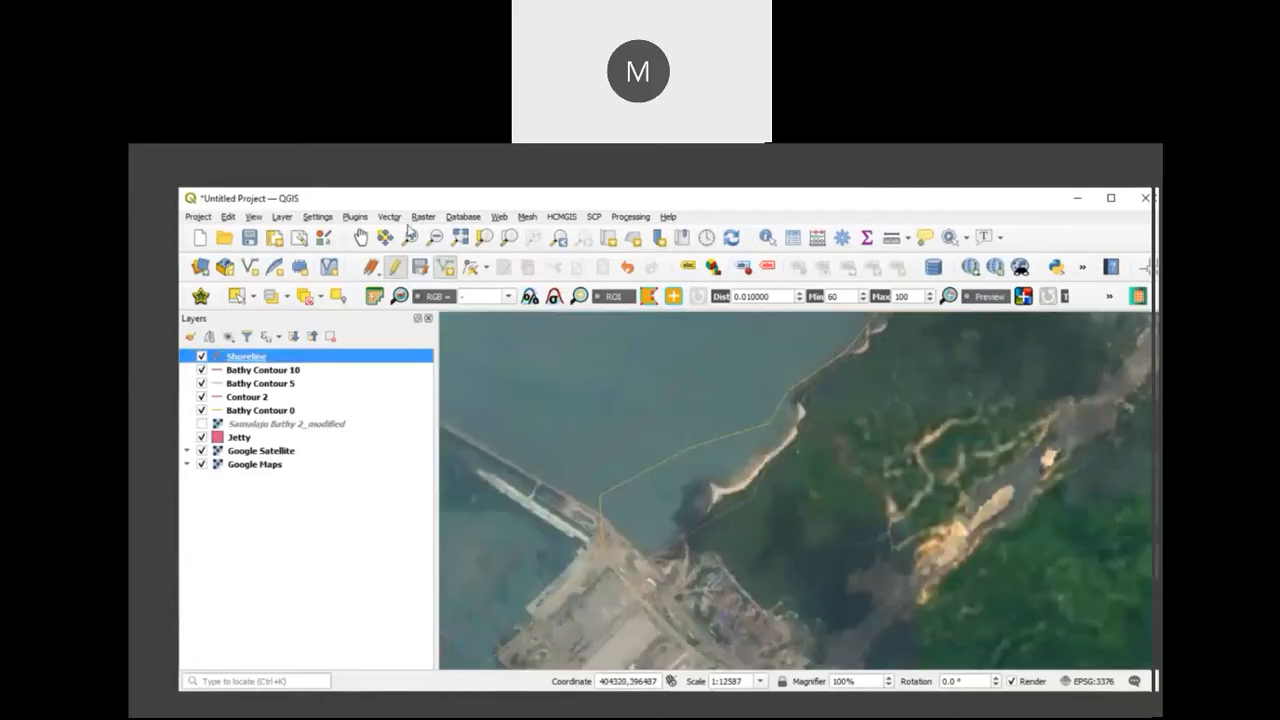
click(361, 237)
drag(851, 400, 692, 581)
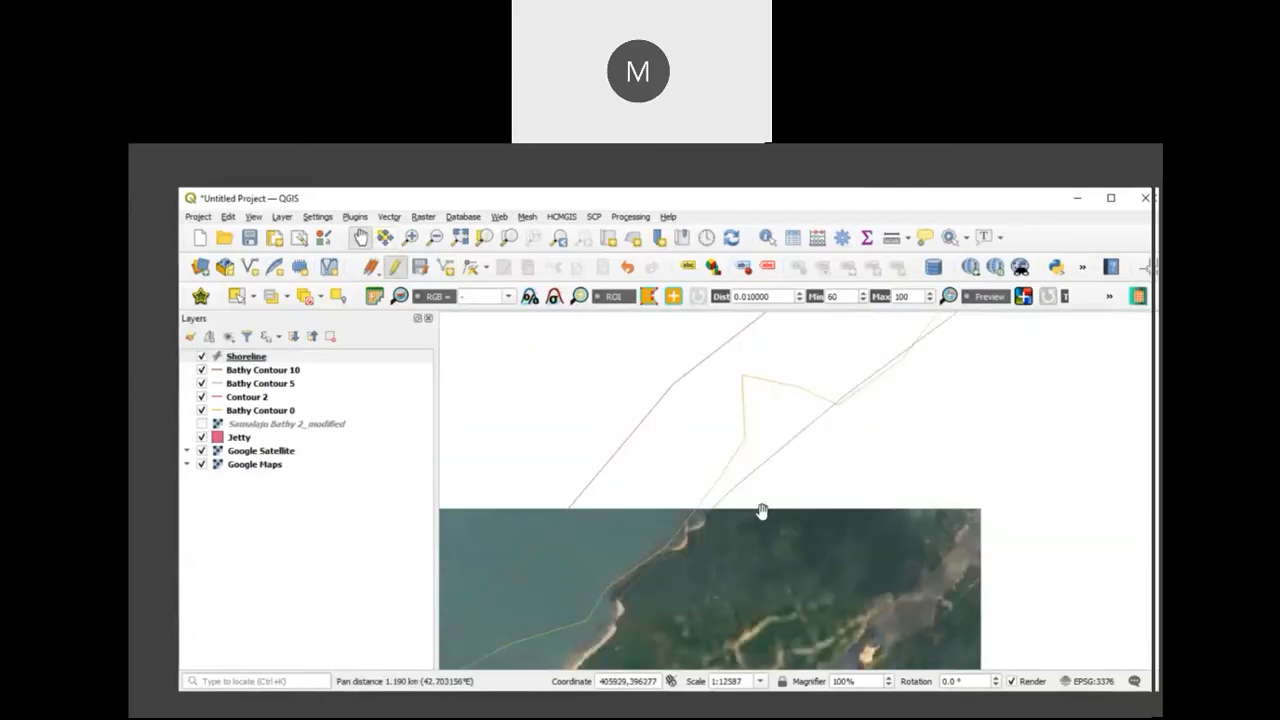
drag(771, 507, 665, 592)
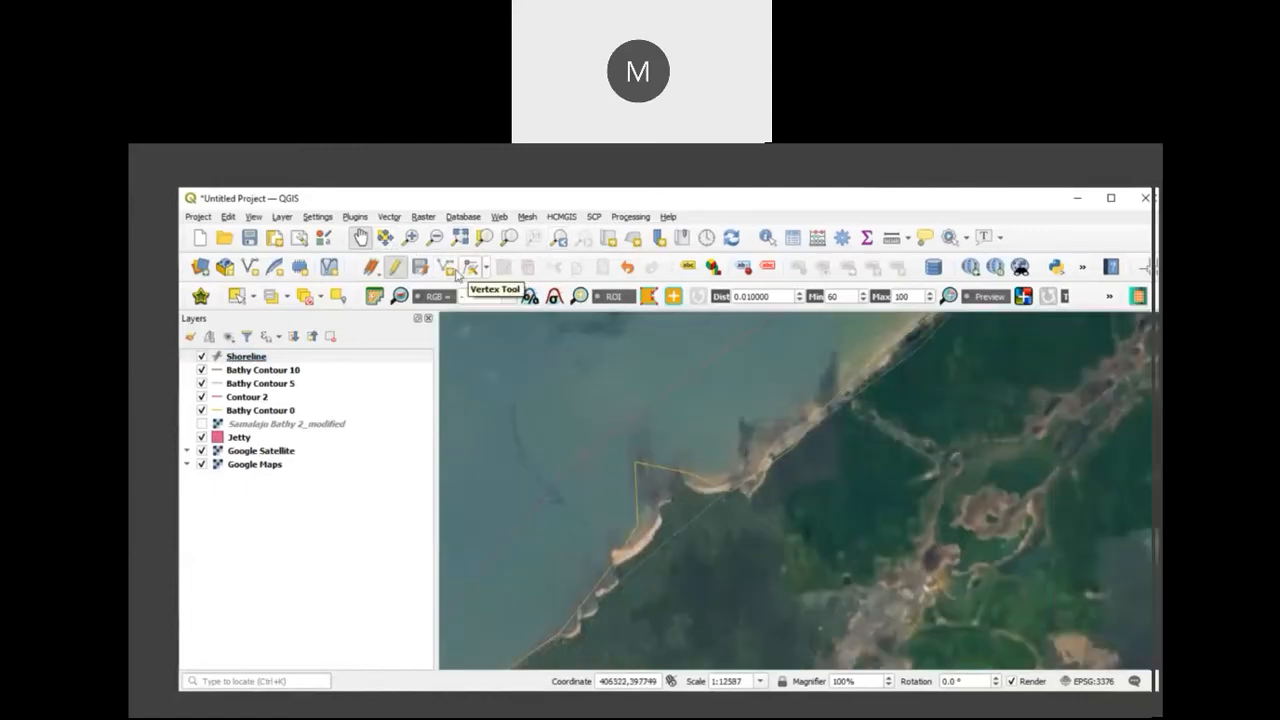
click(486, 267)
click(510, 297)
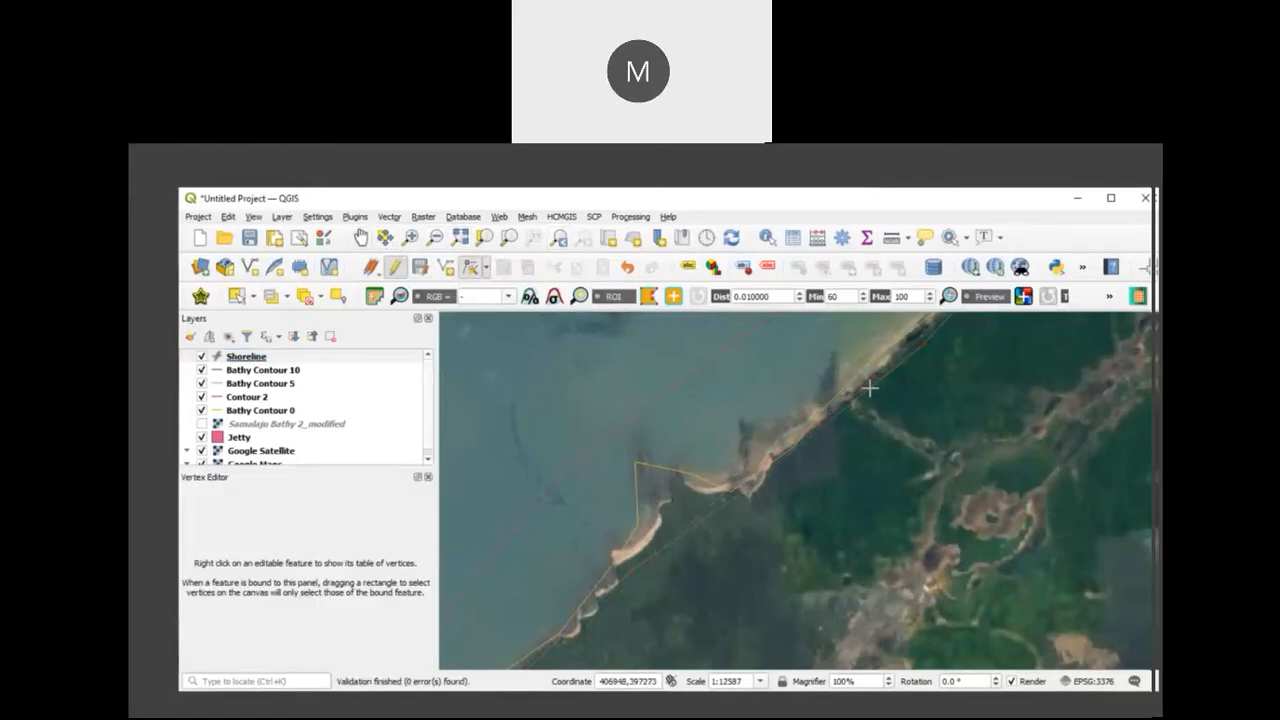
click(360, 238)
drag(919, 411, 790, 577)
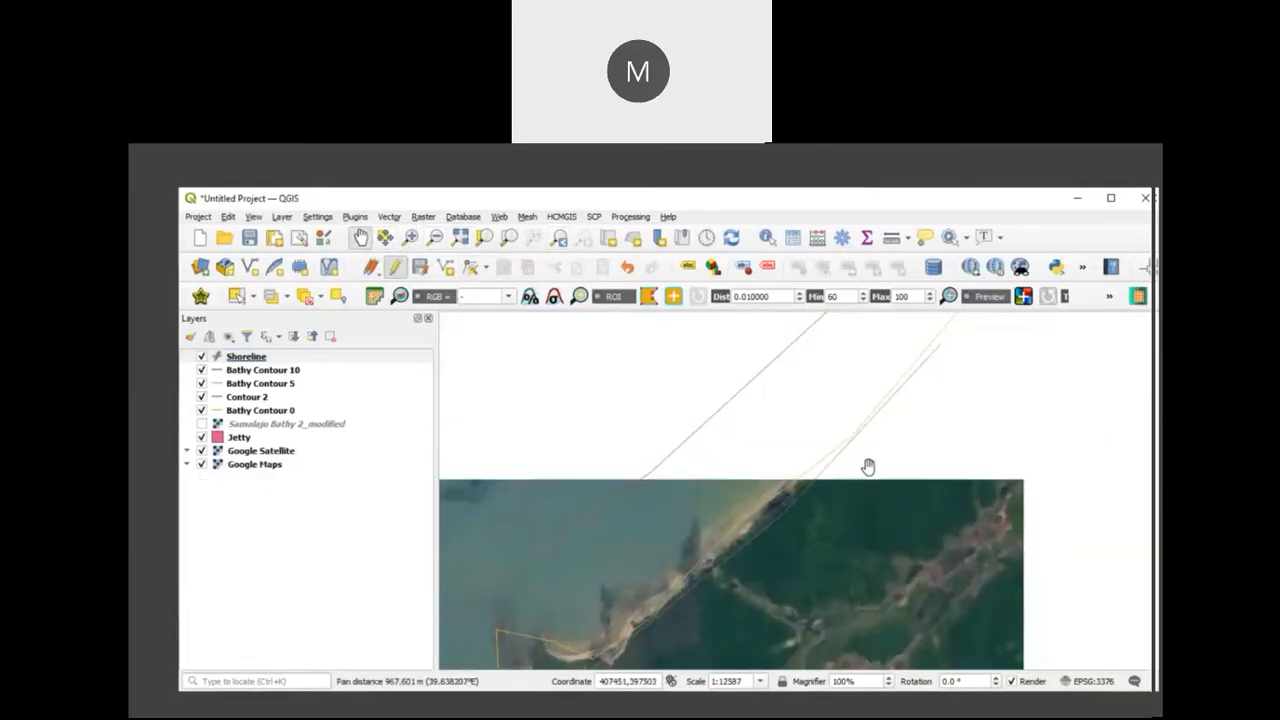
drag(870, 467, 756, 612)
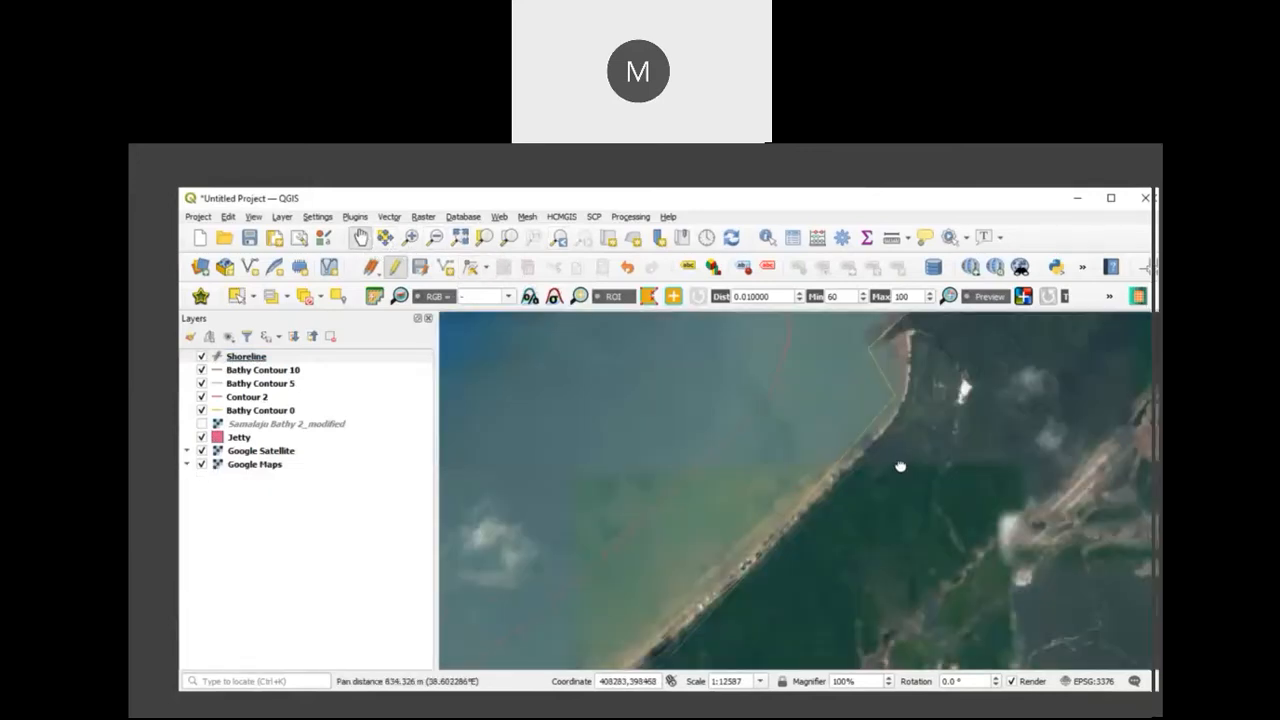
drag(900, 467, 880, 486)
scroll(831, 517, up, 1)
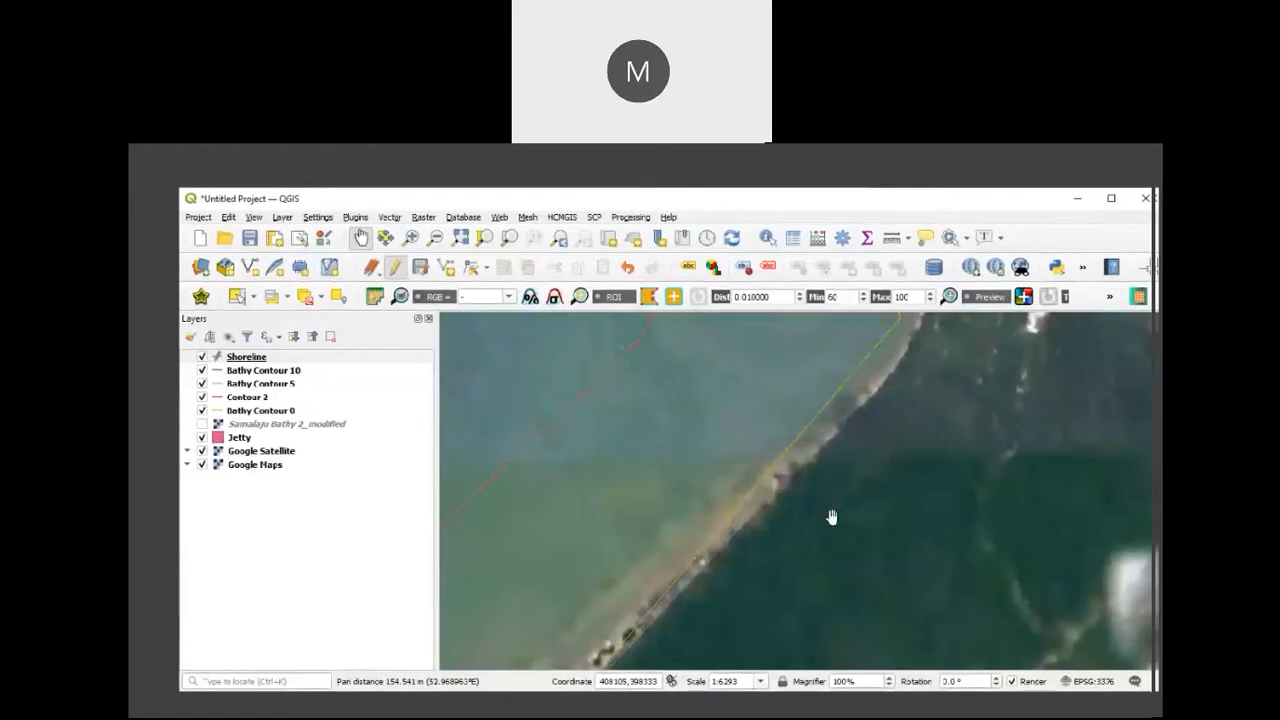
scroll(825, 526, down, 1)
scroll(820, 523, down, 1)
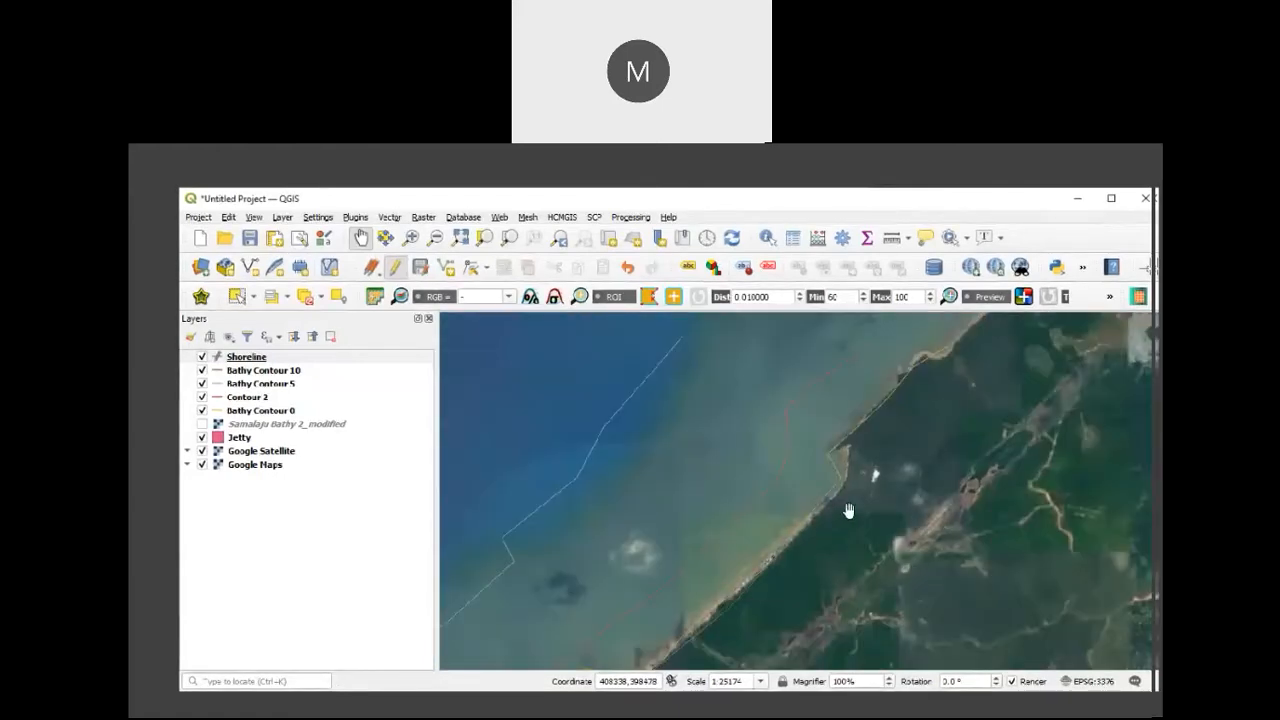
scroll(845, 518, down, 1)
drag(780, 537, 885, 322)
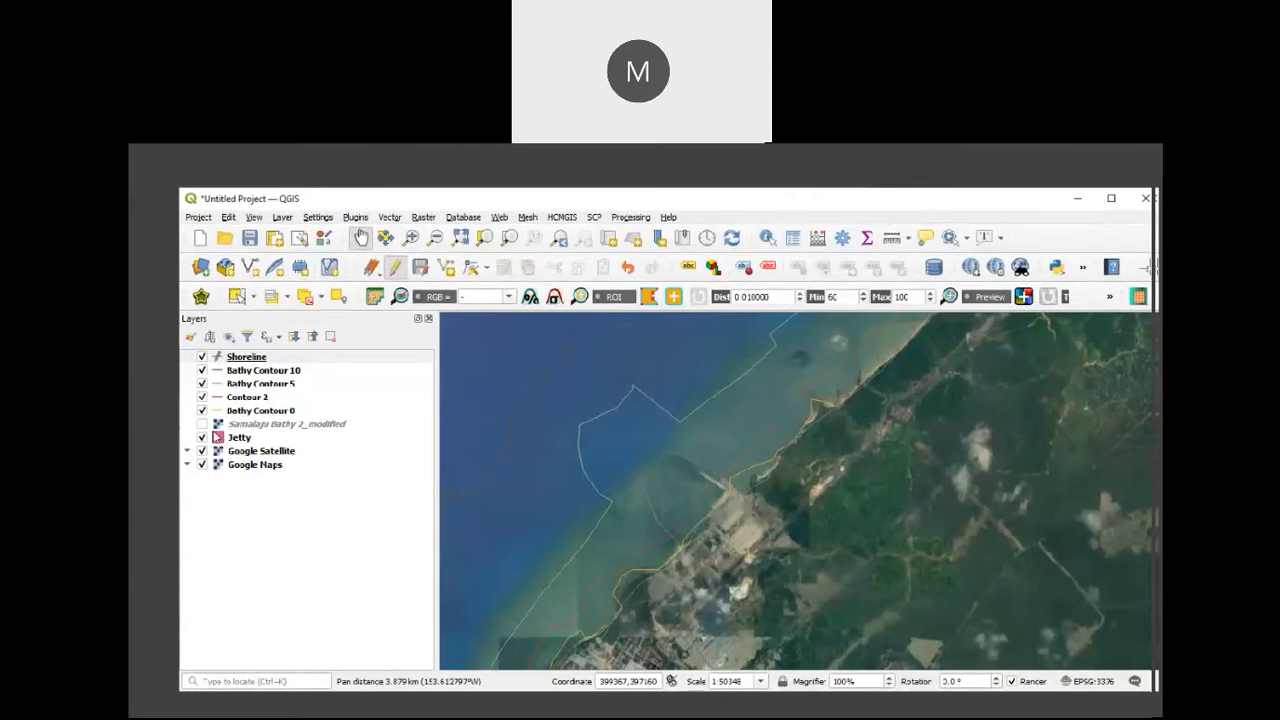
Step: Show the Samalaju Bathy 2_modified chart again and review its coastline around Samalaju Port
click(202, 424)
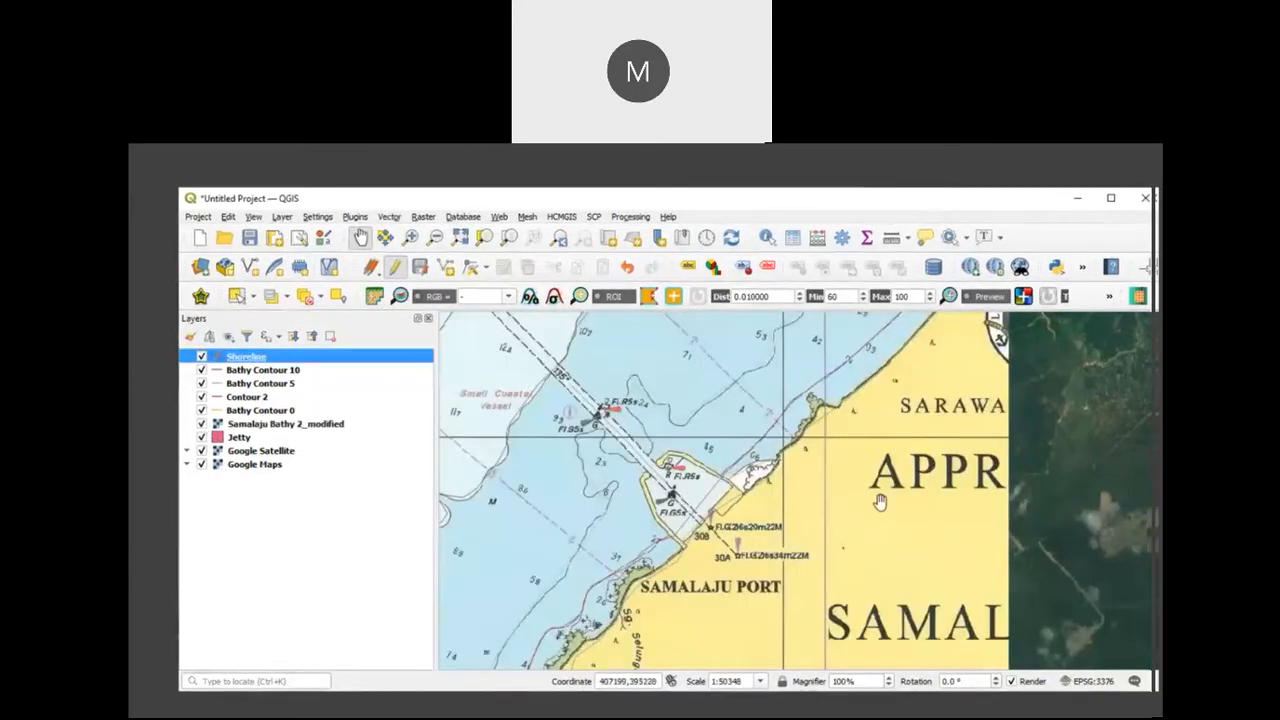
scroll(879, 502, down, 1)
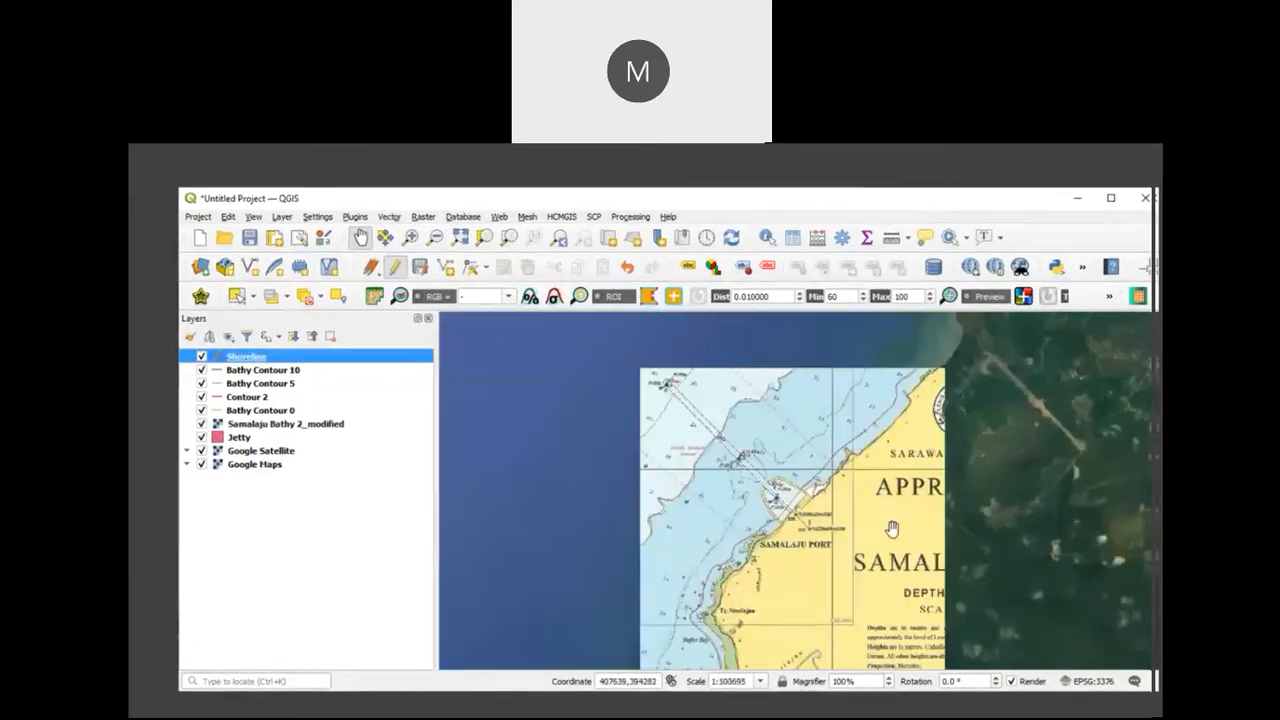
scroll(903, 403, up, 3)
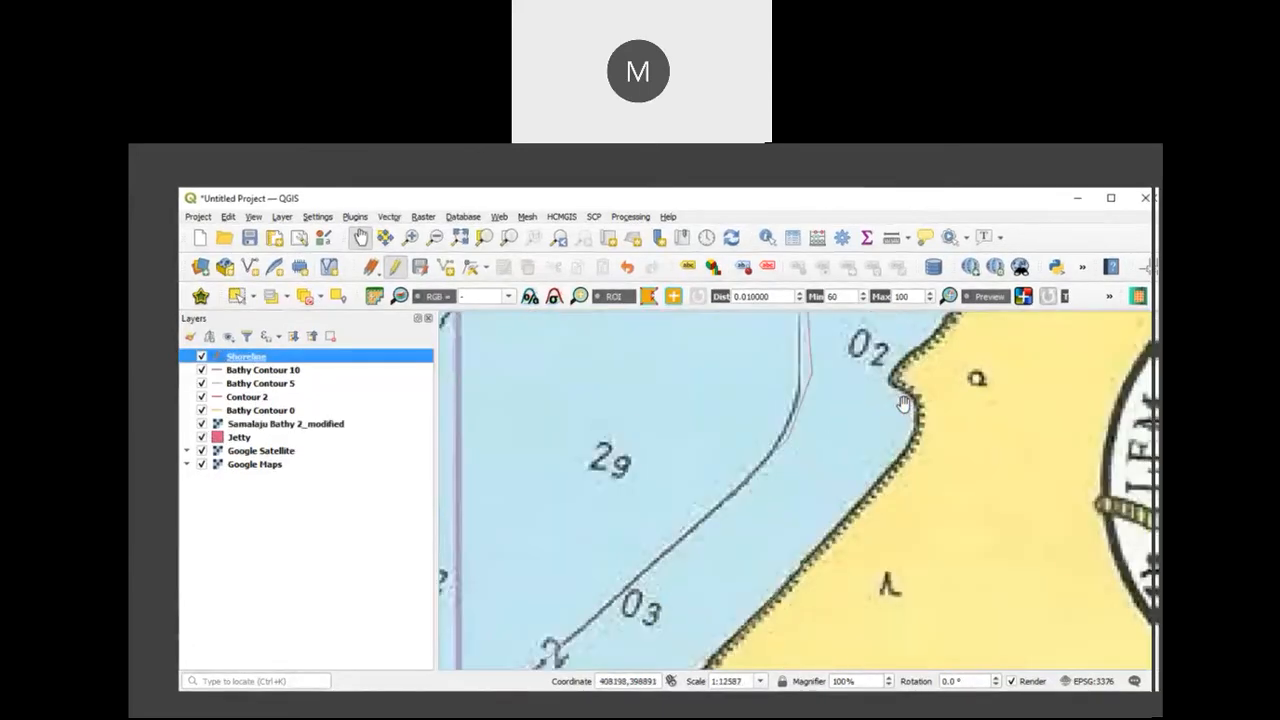
scroll(933, 445, down, 3)
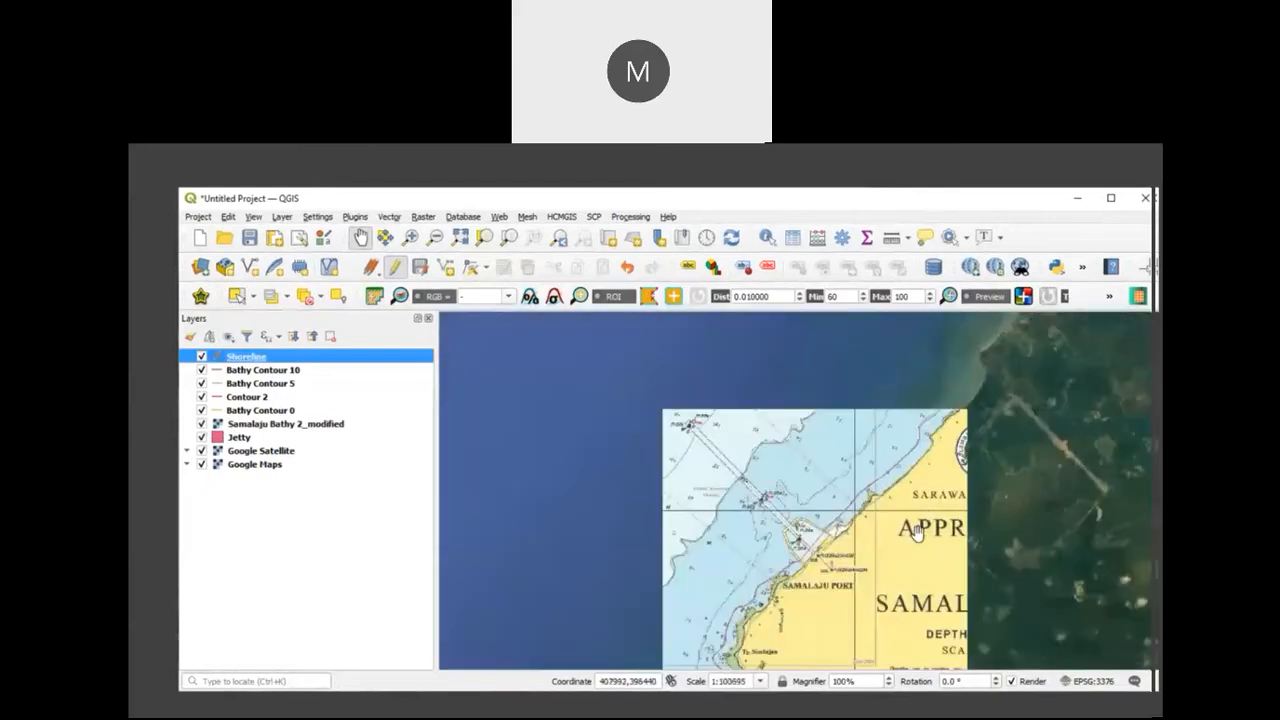
drag(918, 531, 956, 477)
drag(861, 605, 895, 531)
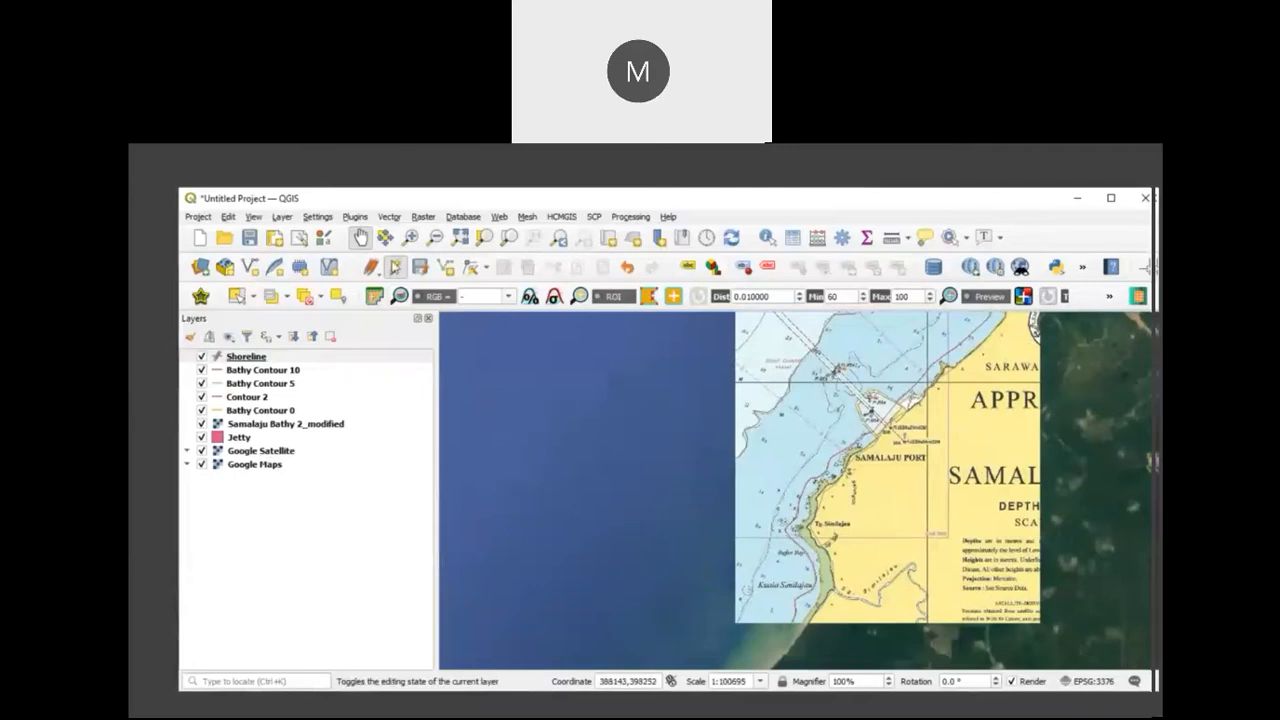
Step: End editing on the Shoreline layer, save the changes and keep the layer selected
click(396, 267)
click(588, 430)
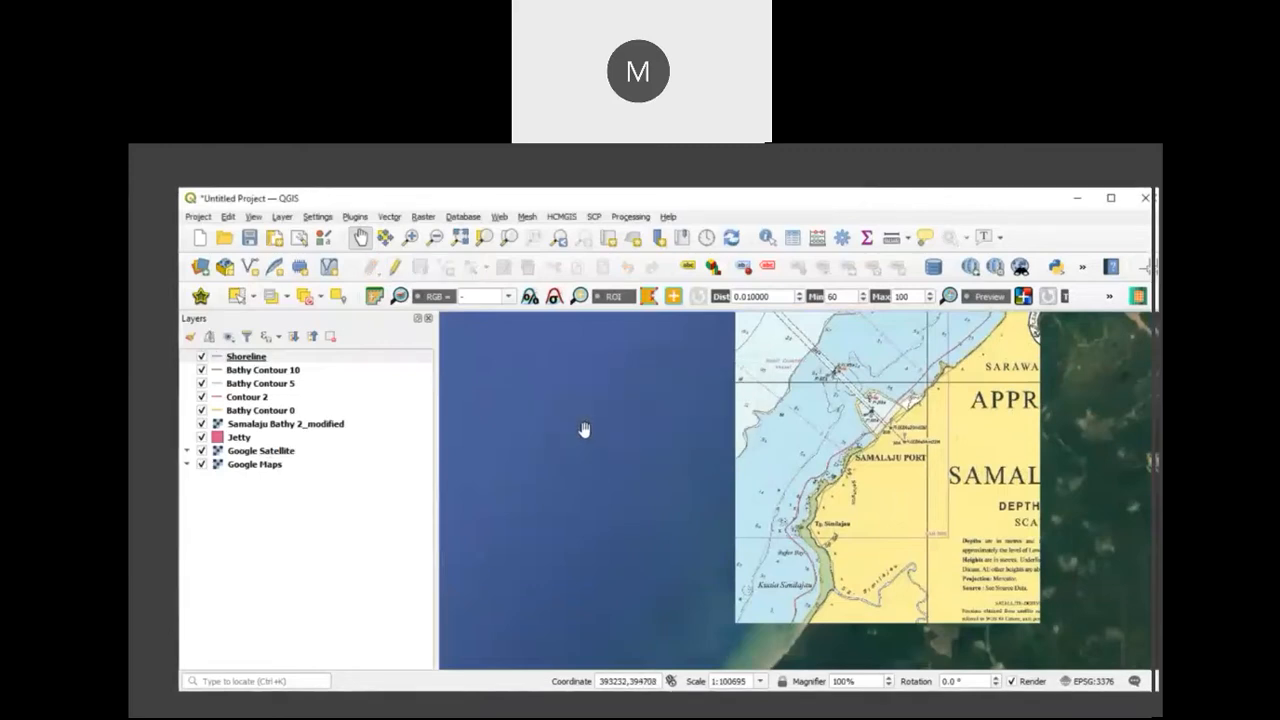
click(367, 357)
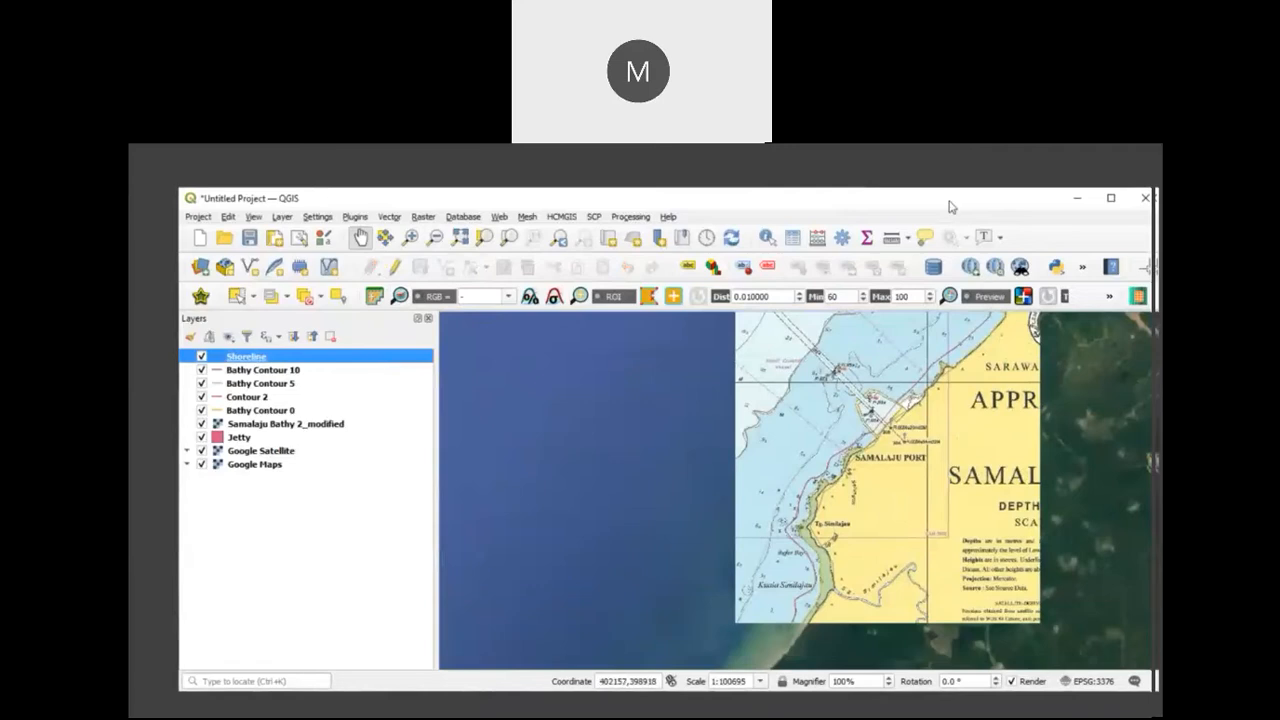
drag(831, 206, 801, 180)
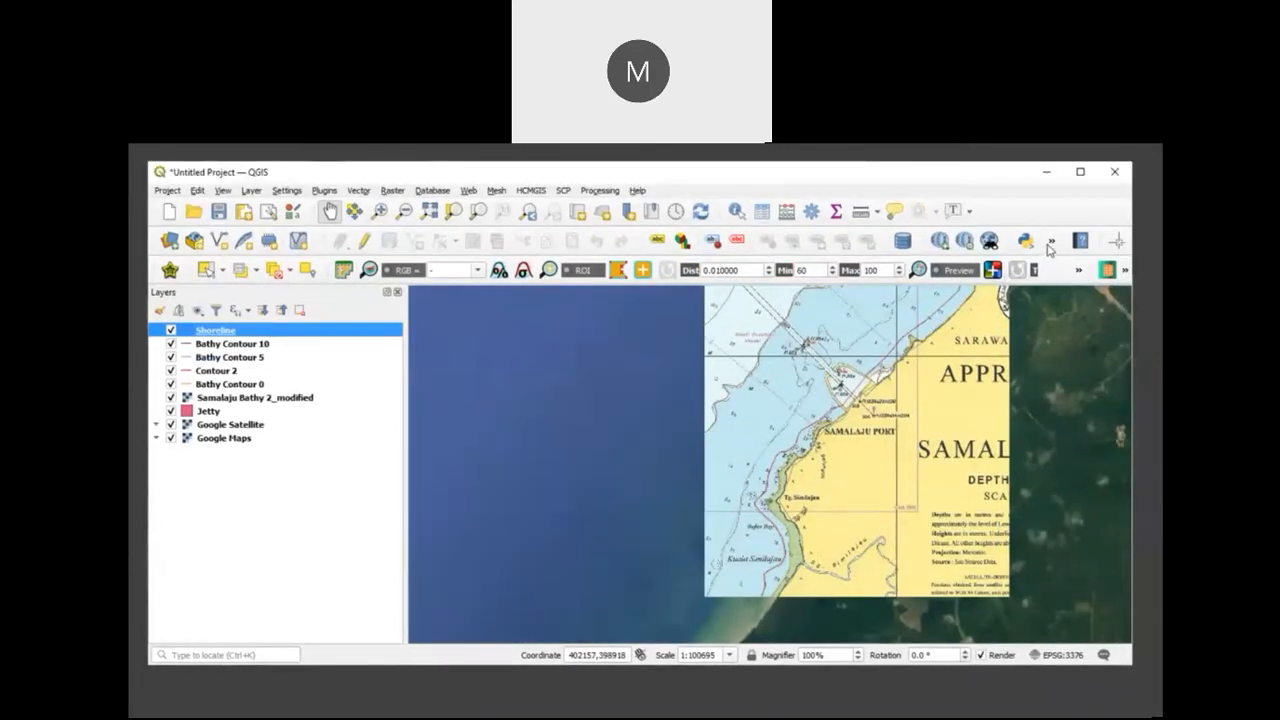
click(1051, 244)
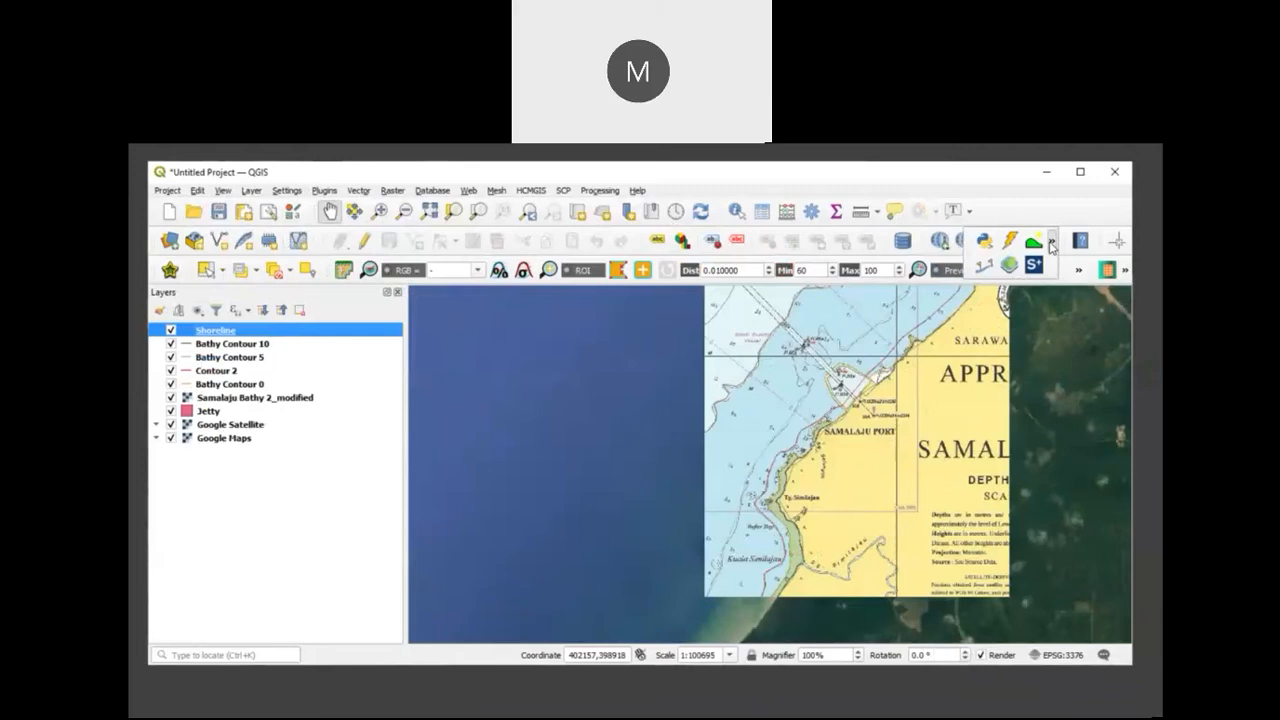
click(1055, 246)
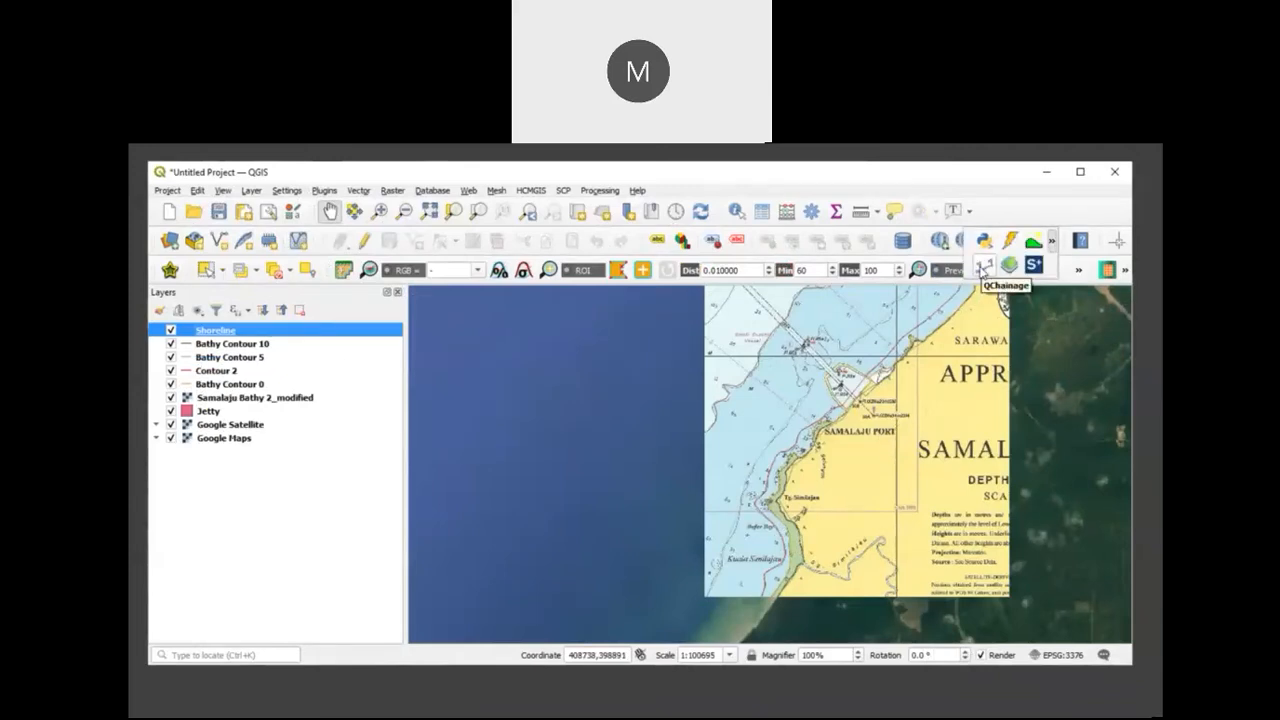
click(984, 268)
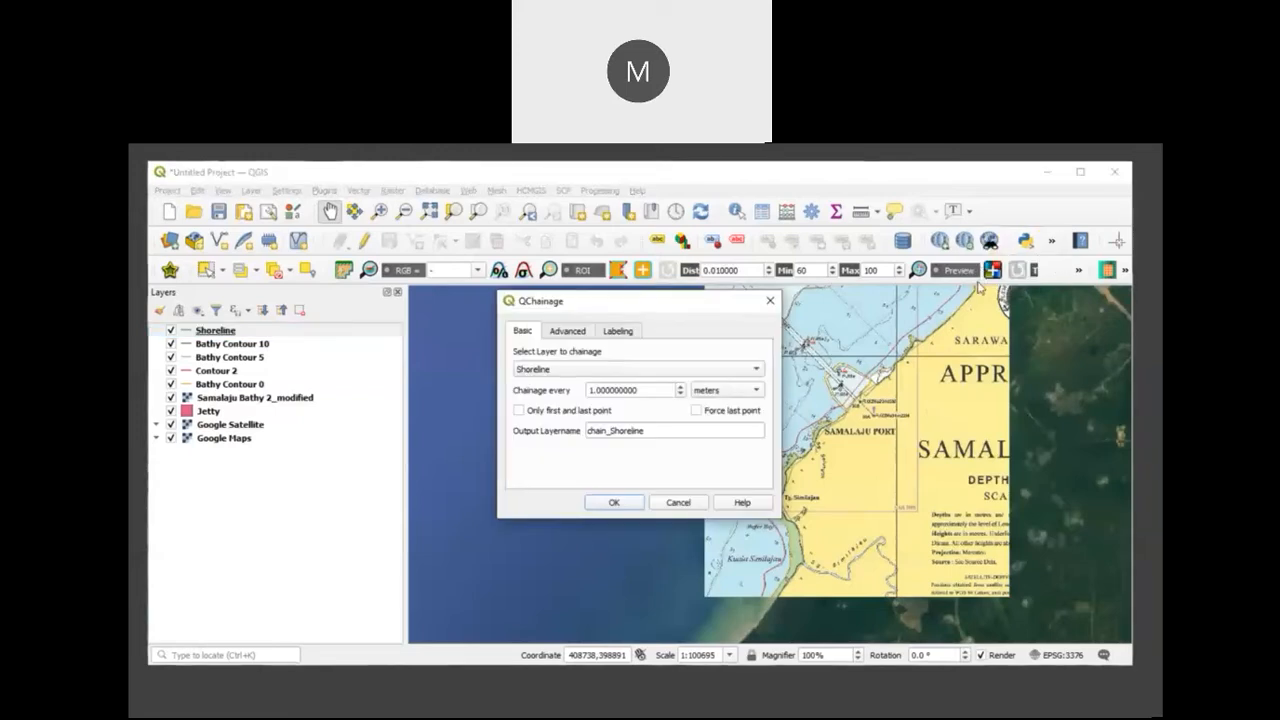
click(767, 298)
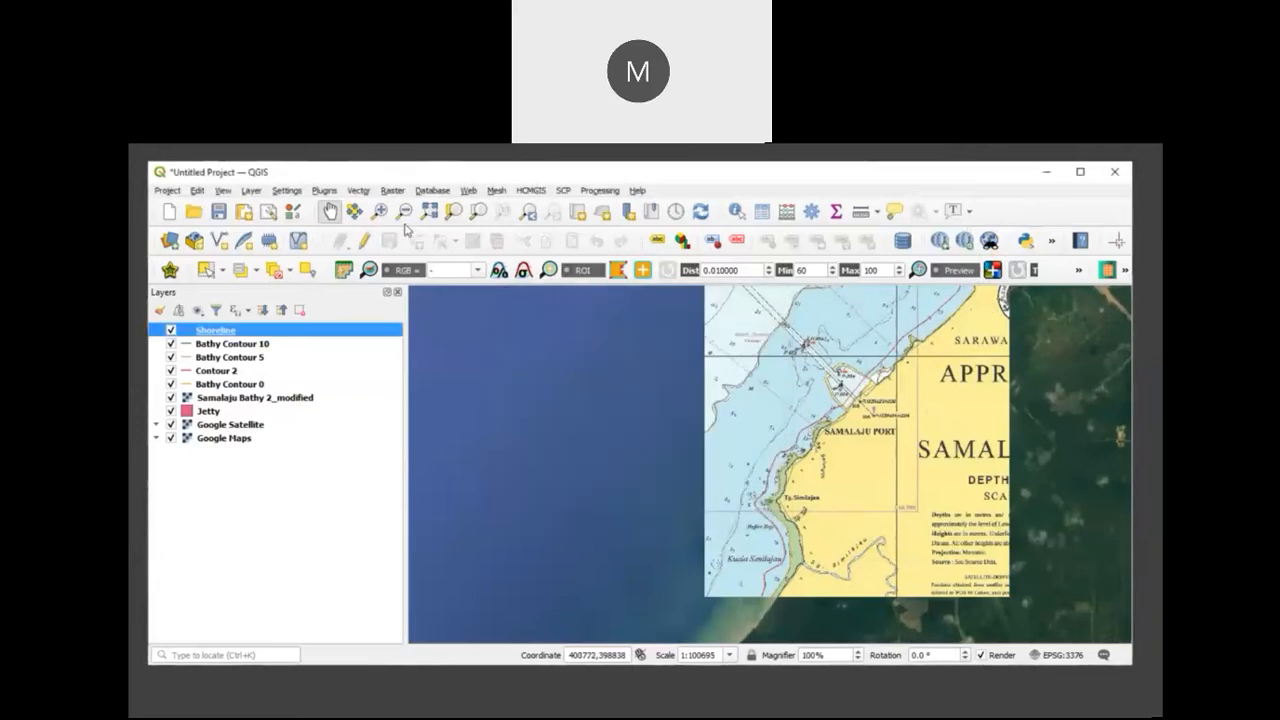
Step: Search all plugins for "qch" to check the QChainage plugin, then close the plugin manager
click(324, 191)
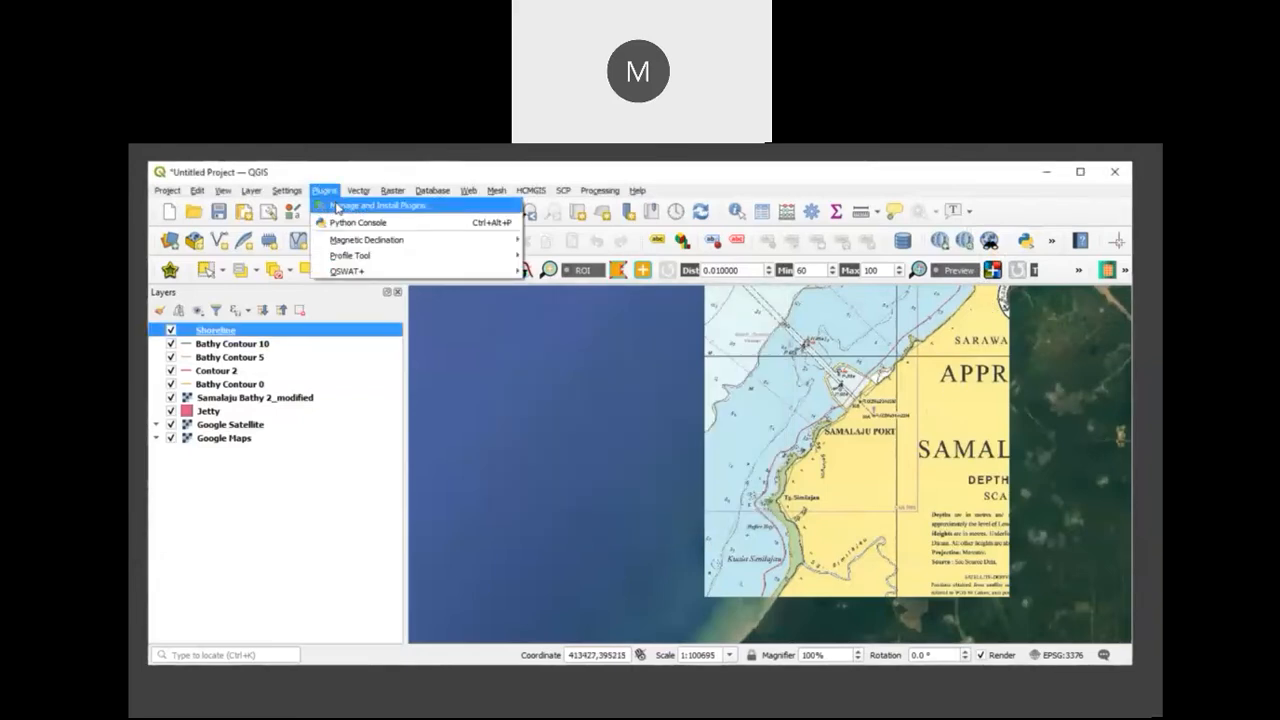
click(336, 206)
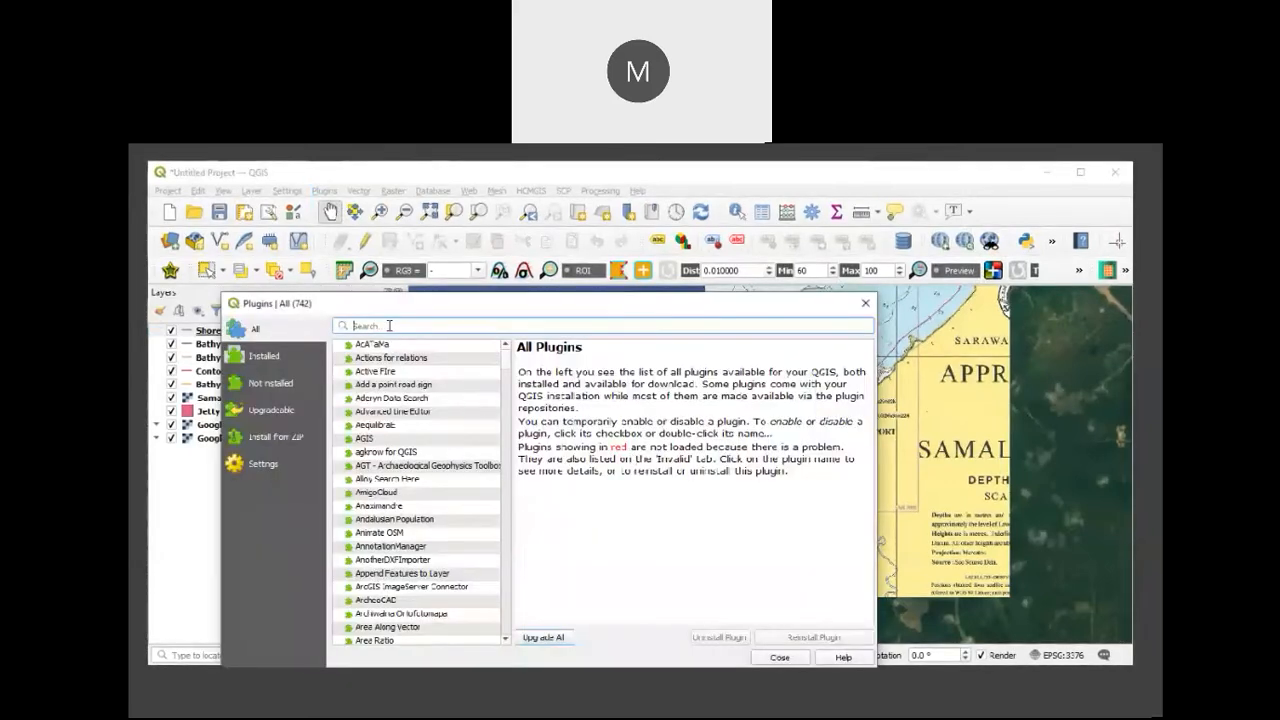
text(a)
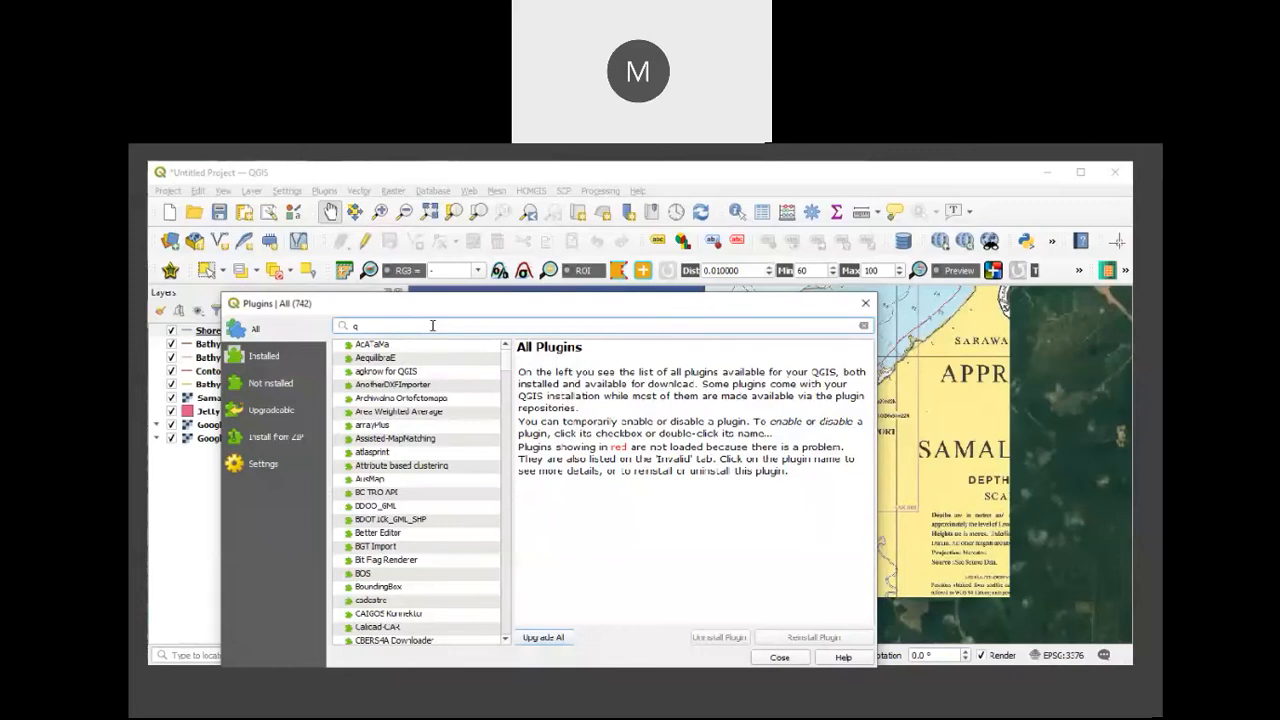
text(ch)
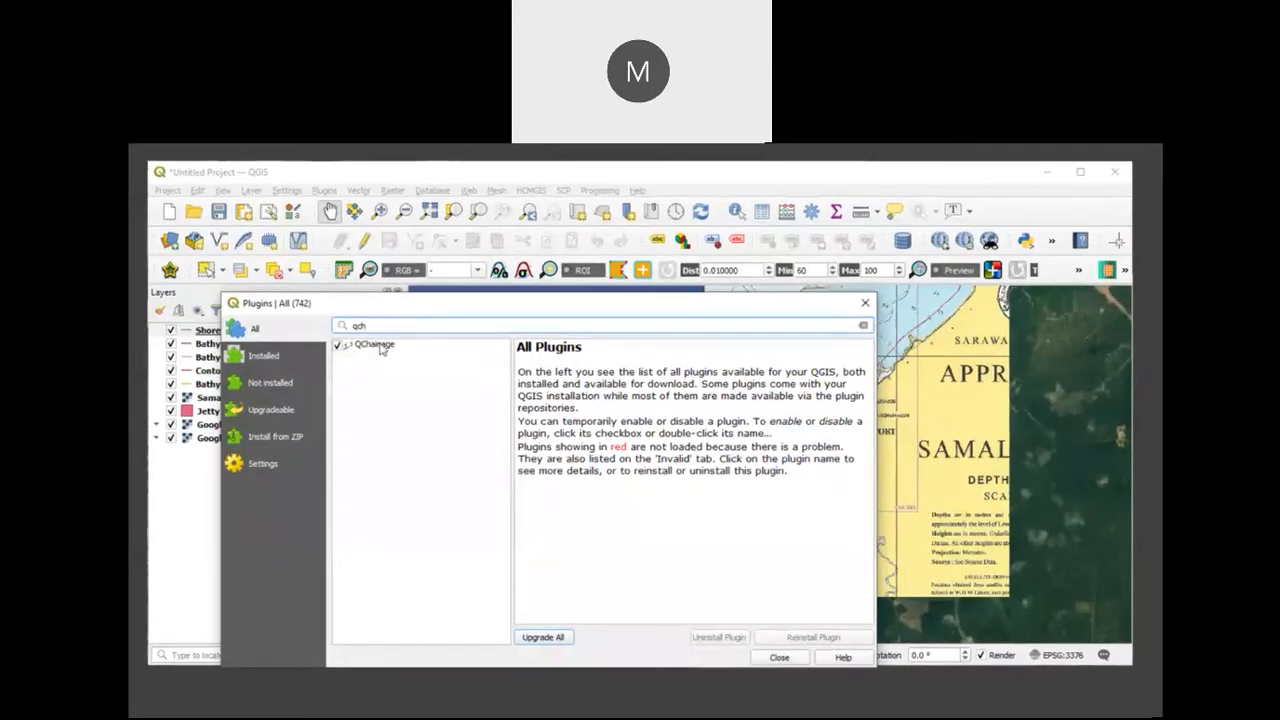
click(865, 305)
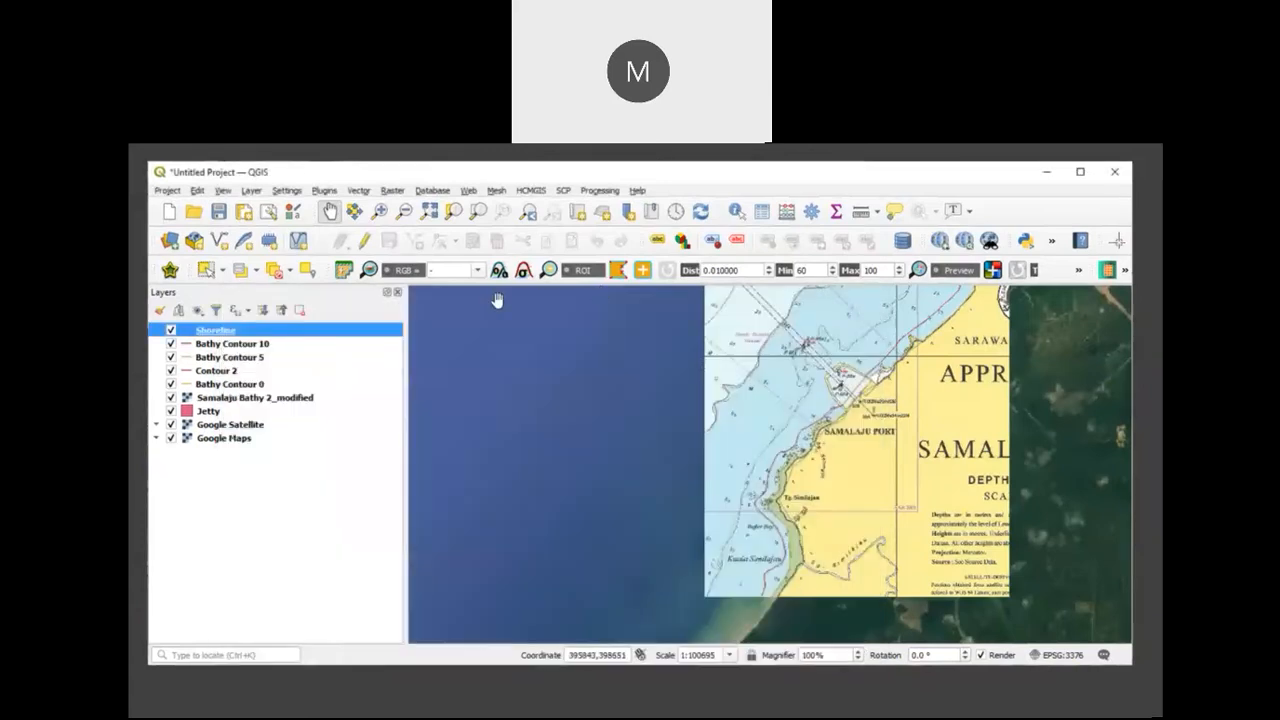
Step: Generate chainage points every 50 meters along the Shoreline layer with QChainage
click(1052, 244)
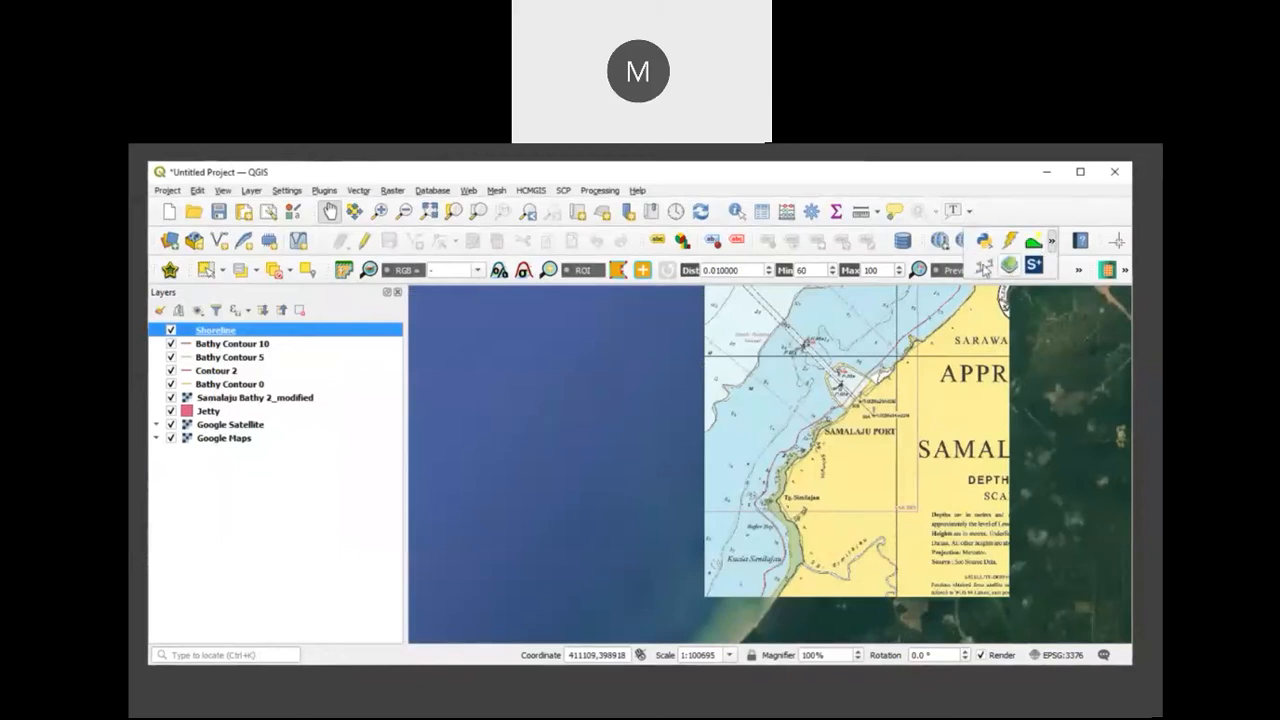
click(984, 268)
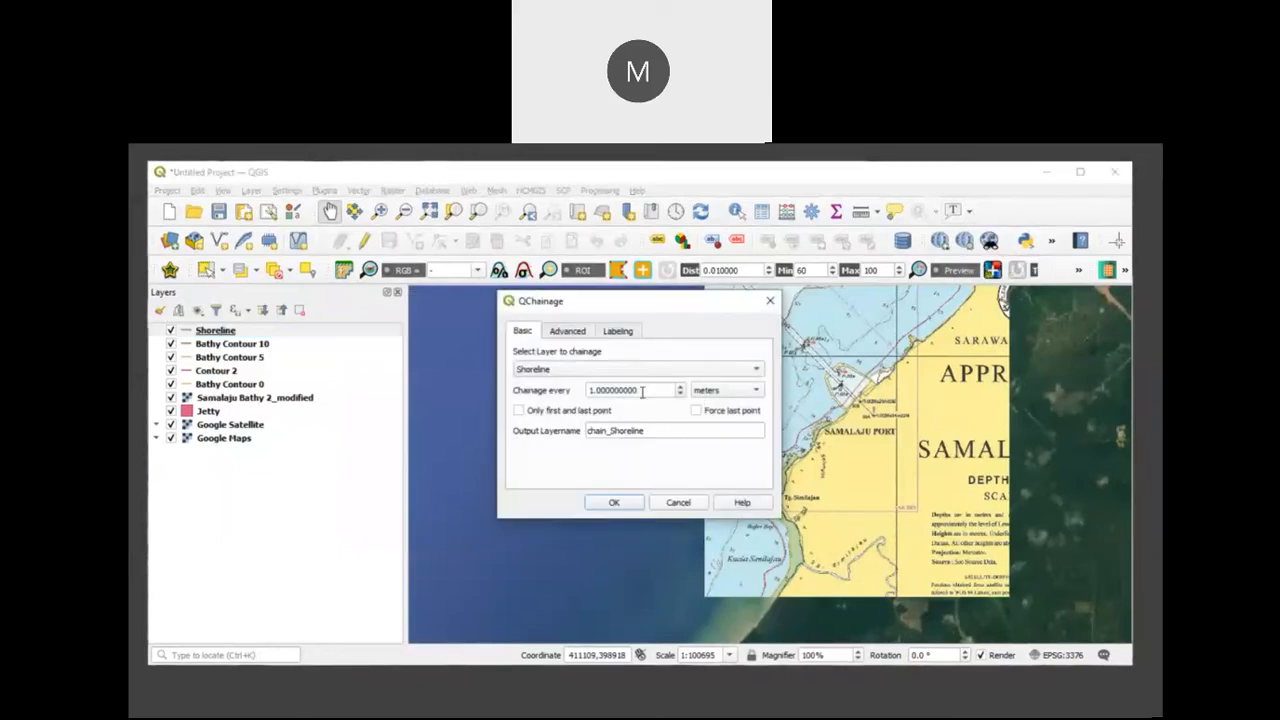
drag(649, 388, 542, 382)
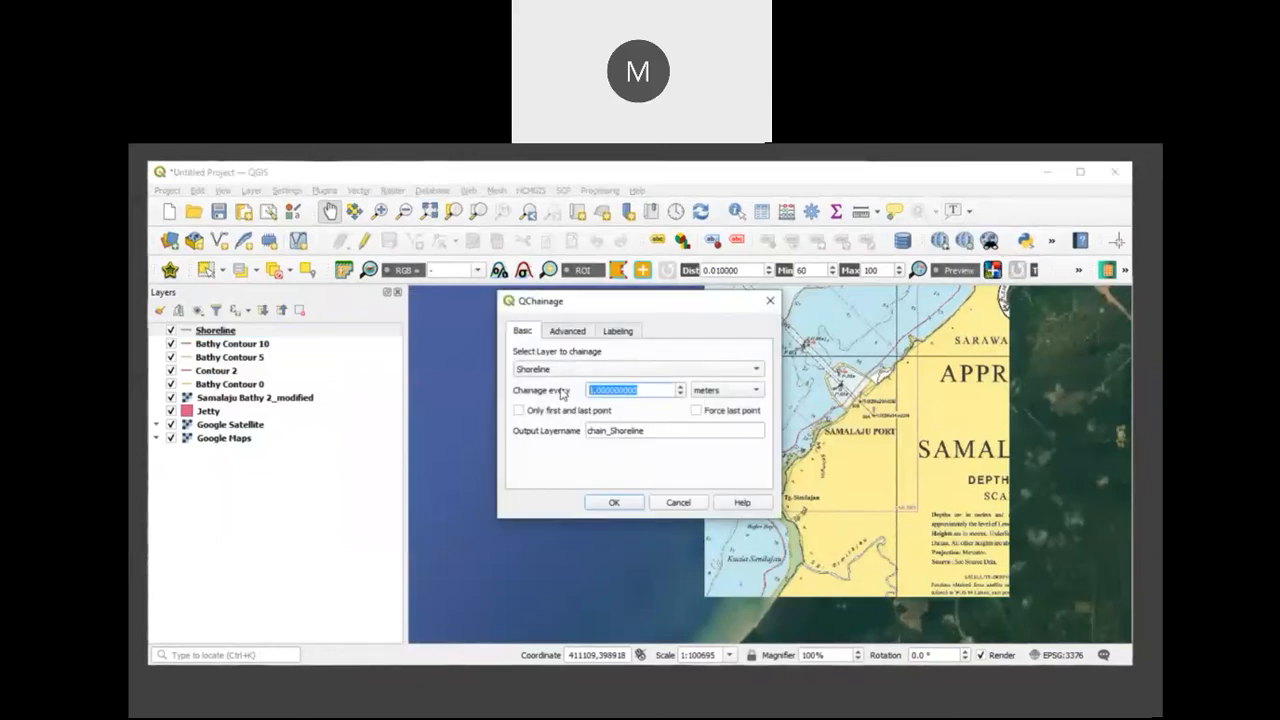
text(1)
drag(605, 390, 566, 391)
text(50)
click(610, 504)
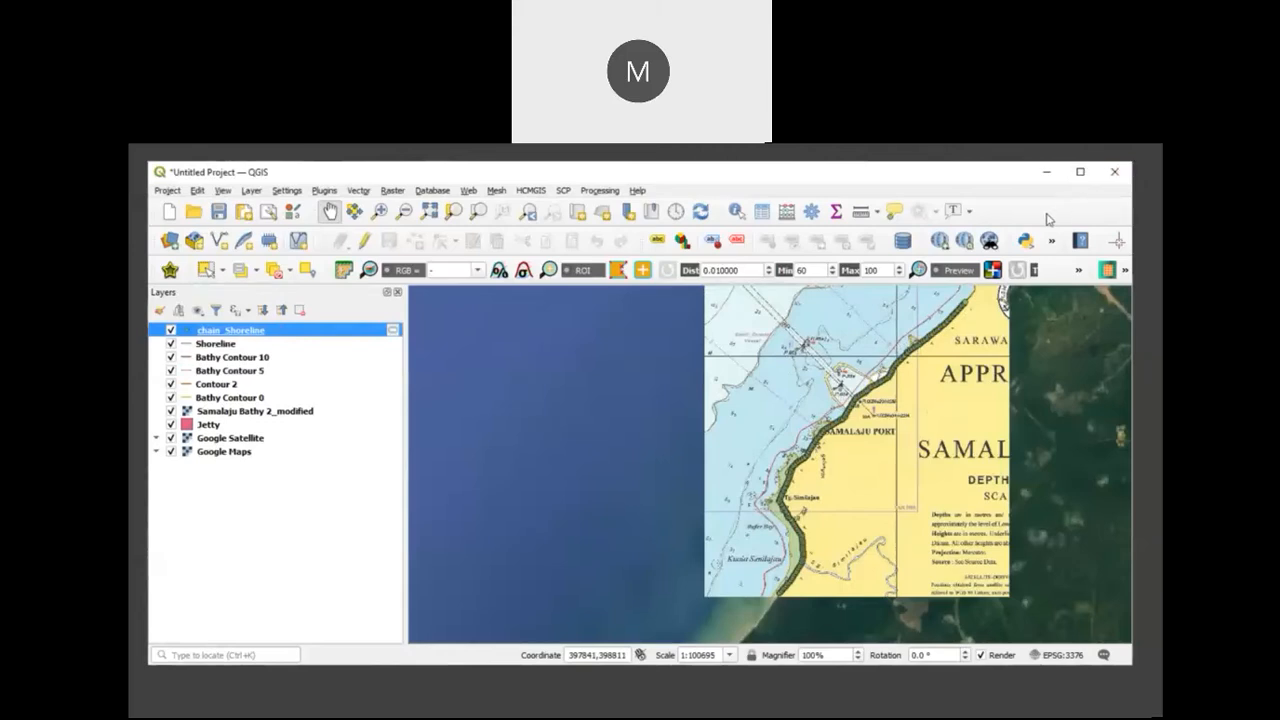
Step: Open the chain_Shoreline attribute table and examine the chainage values of several point records
click(762, 213)
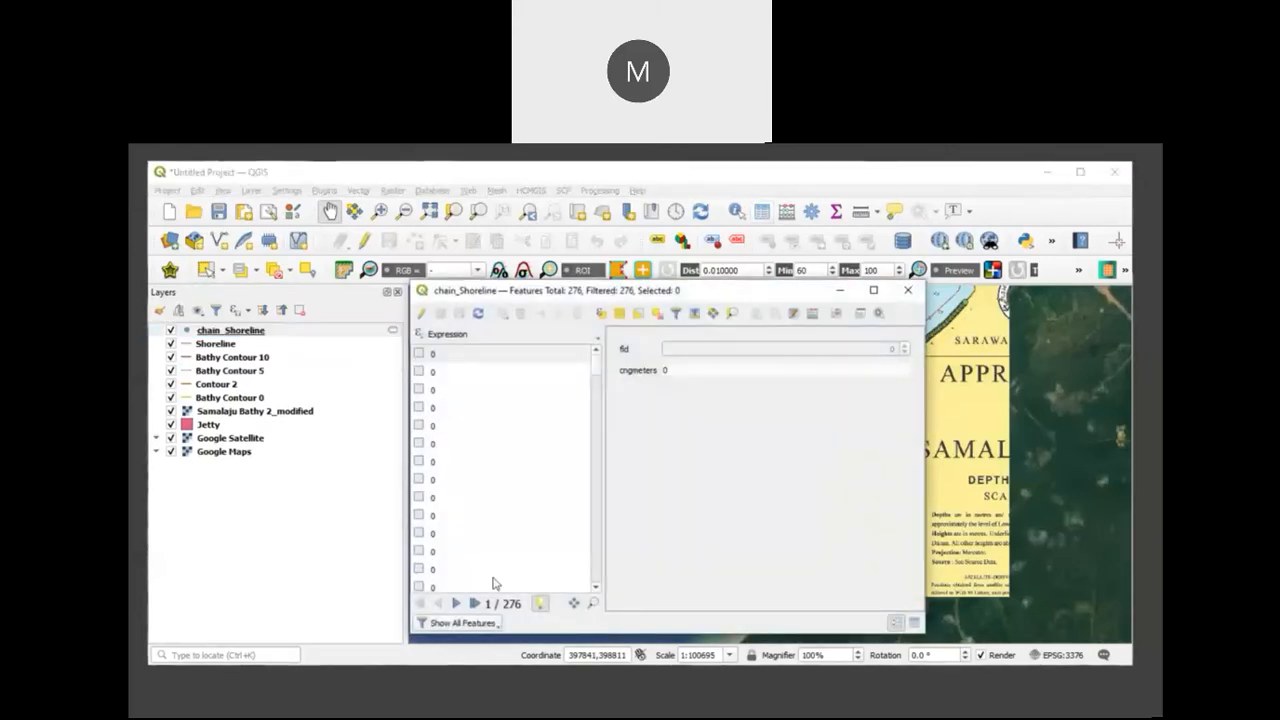
click(444, 374)
click(442, 389)
click(449, 444)
click(443, 497)
click(483, 428)
click(478, 390)
click(473, 371)
click(470, 354)
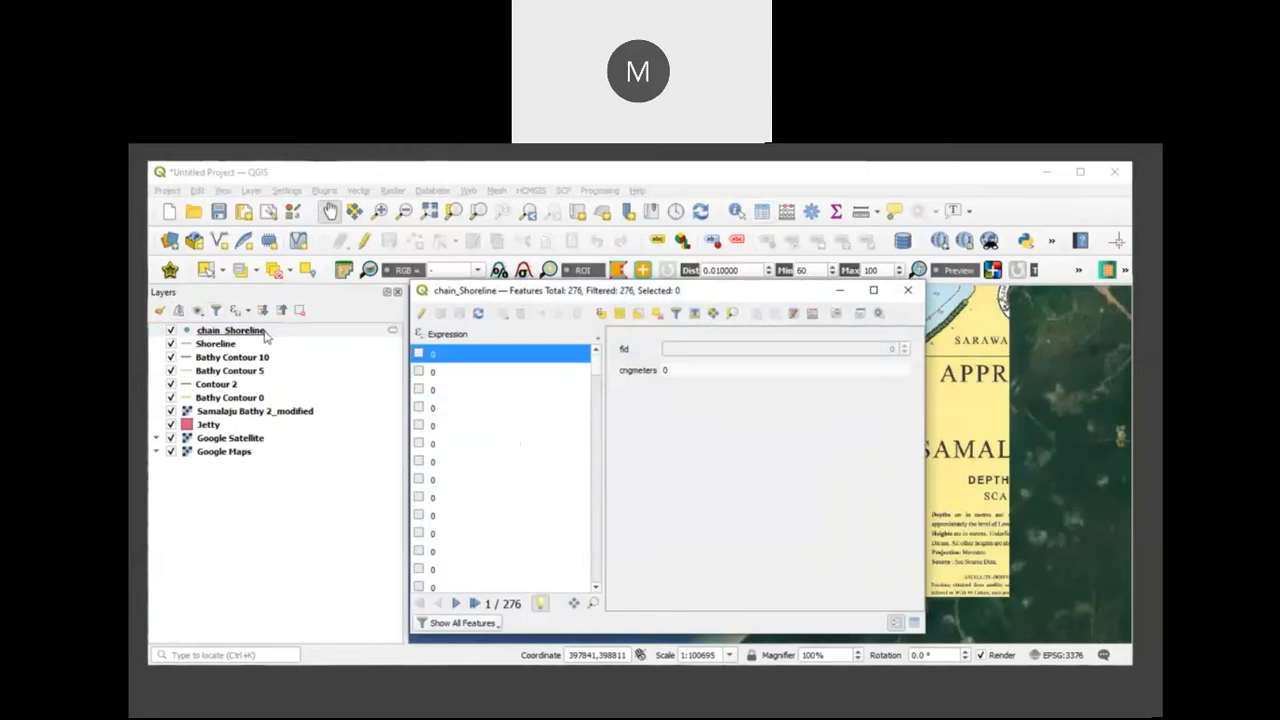
Step: Start editing chain_Shoreline and add a decimal (real) field Z with the value 1 using the field calculator
click(421, 313)
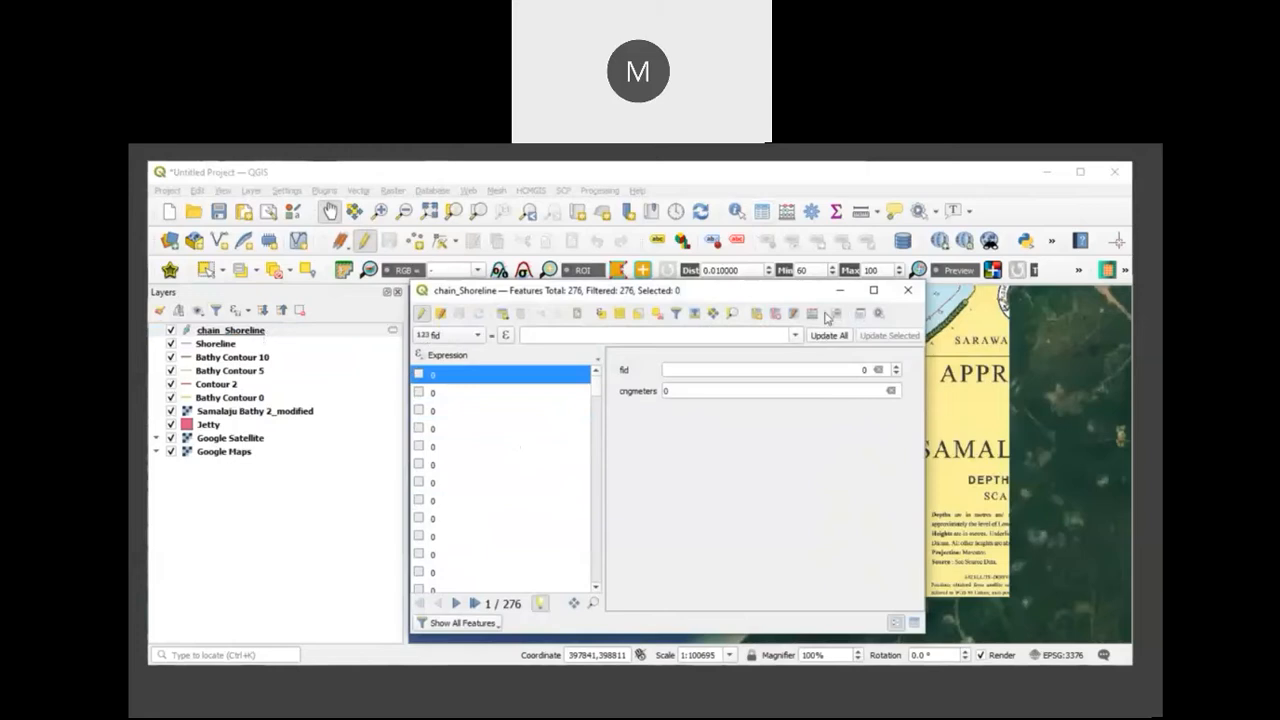
click(813, 314)
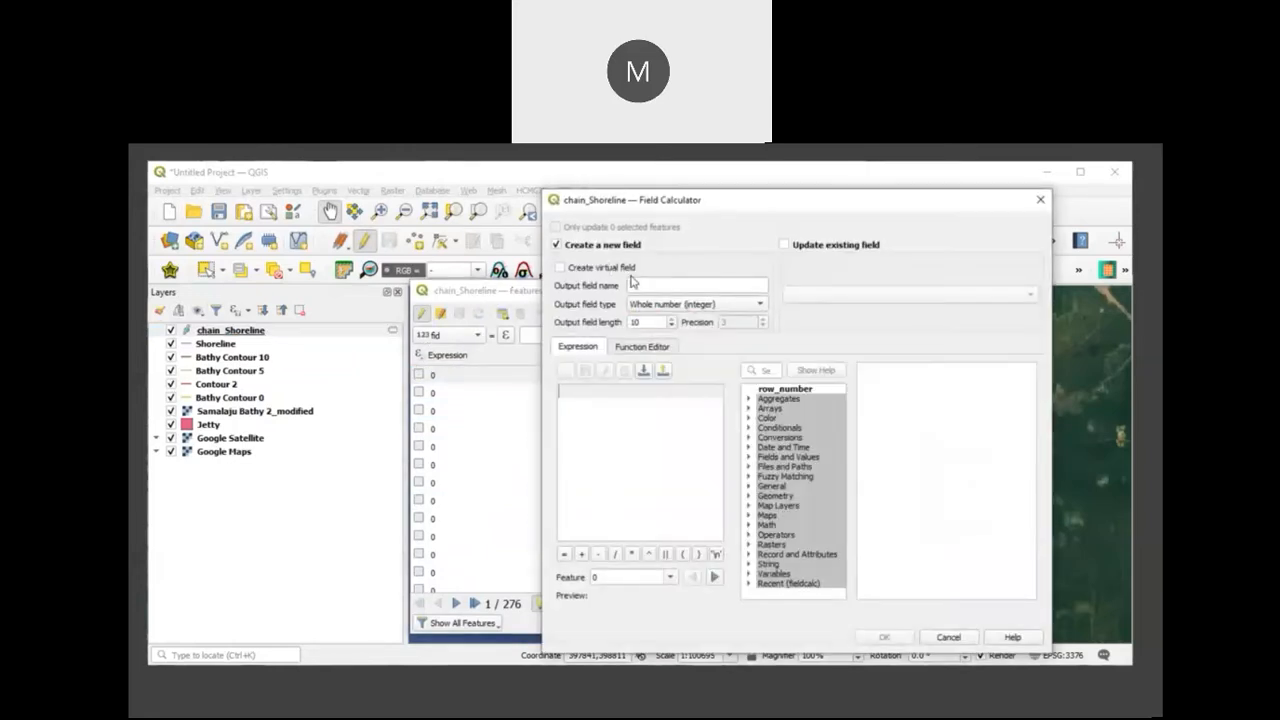
click(1040, 199)
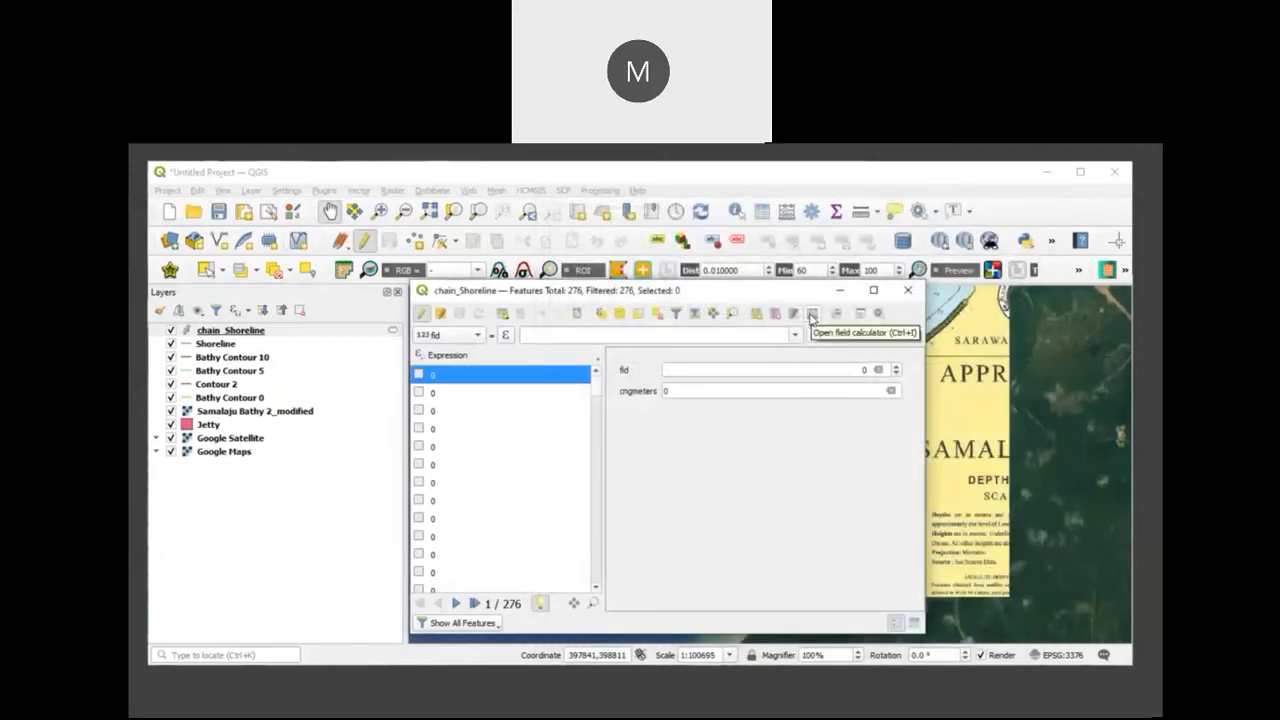
click(811, 317)
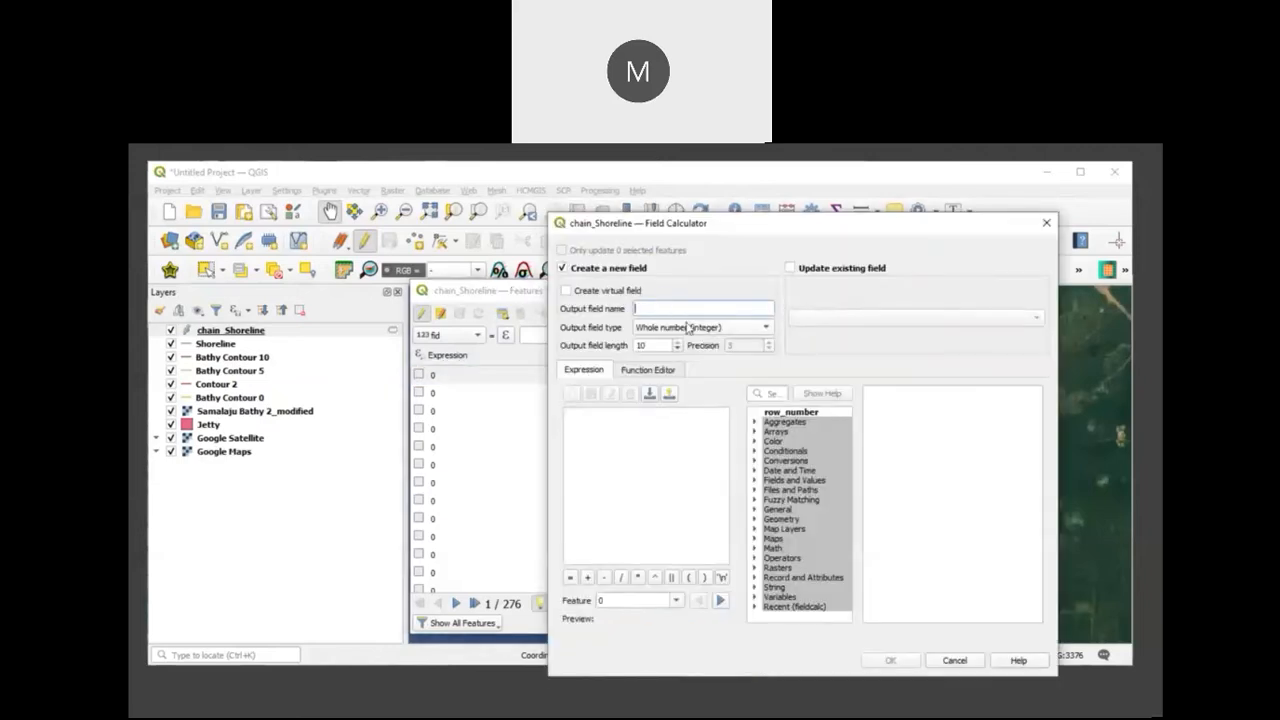
text(Z)
click(727, 330)
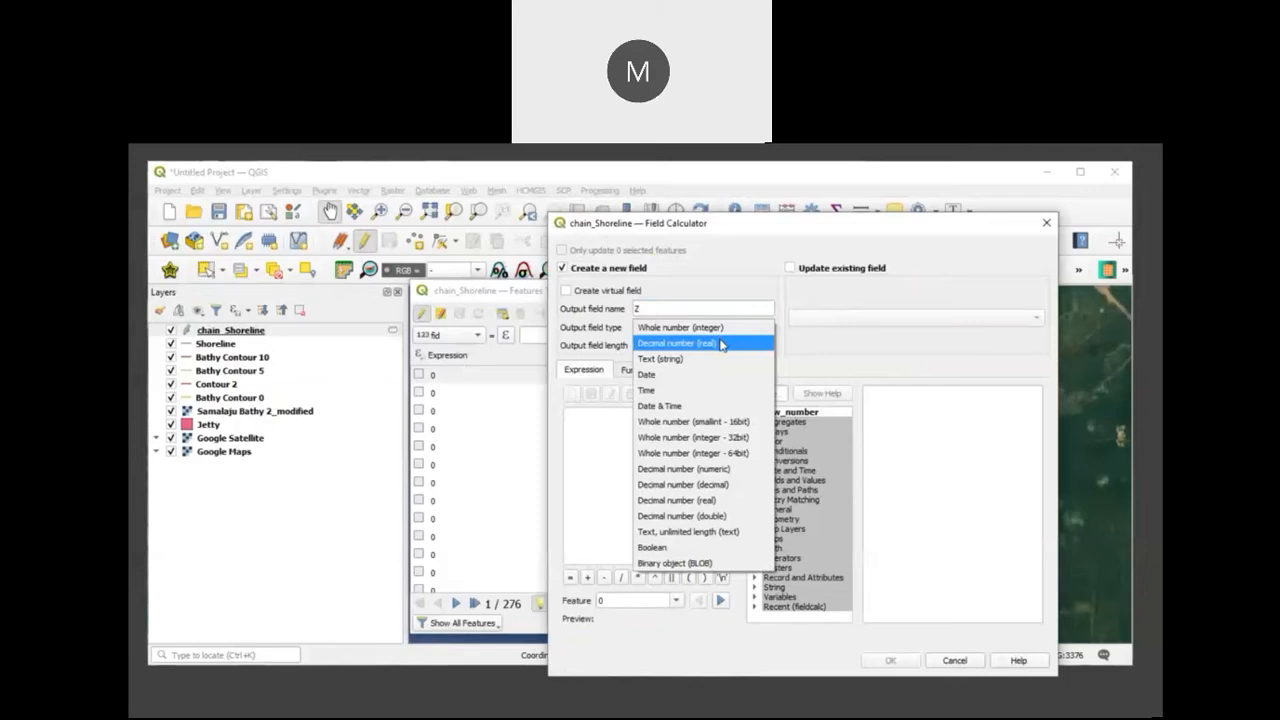
click(722, 345)
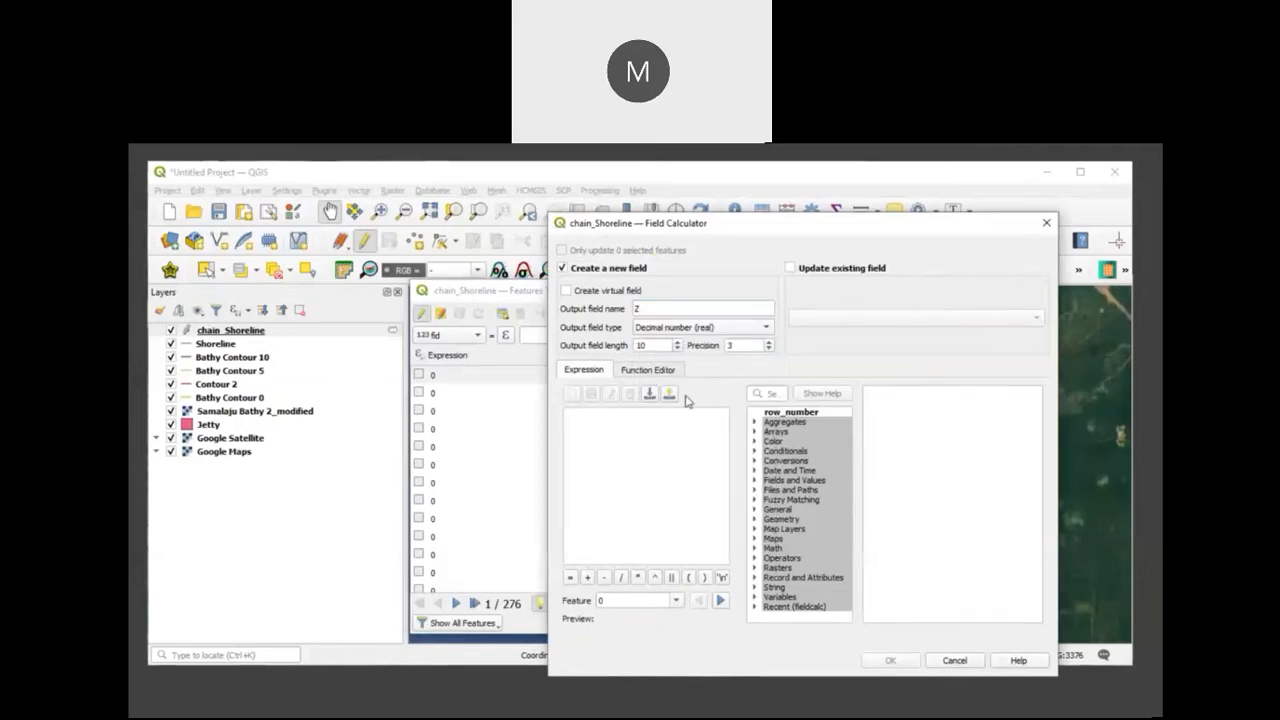
click(601, 435)
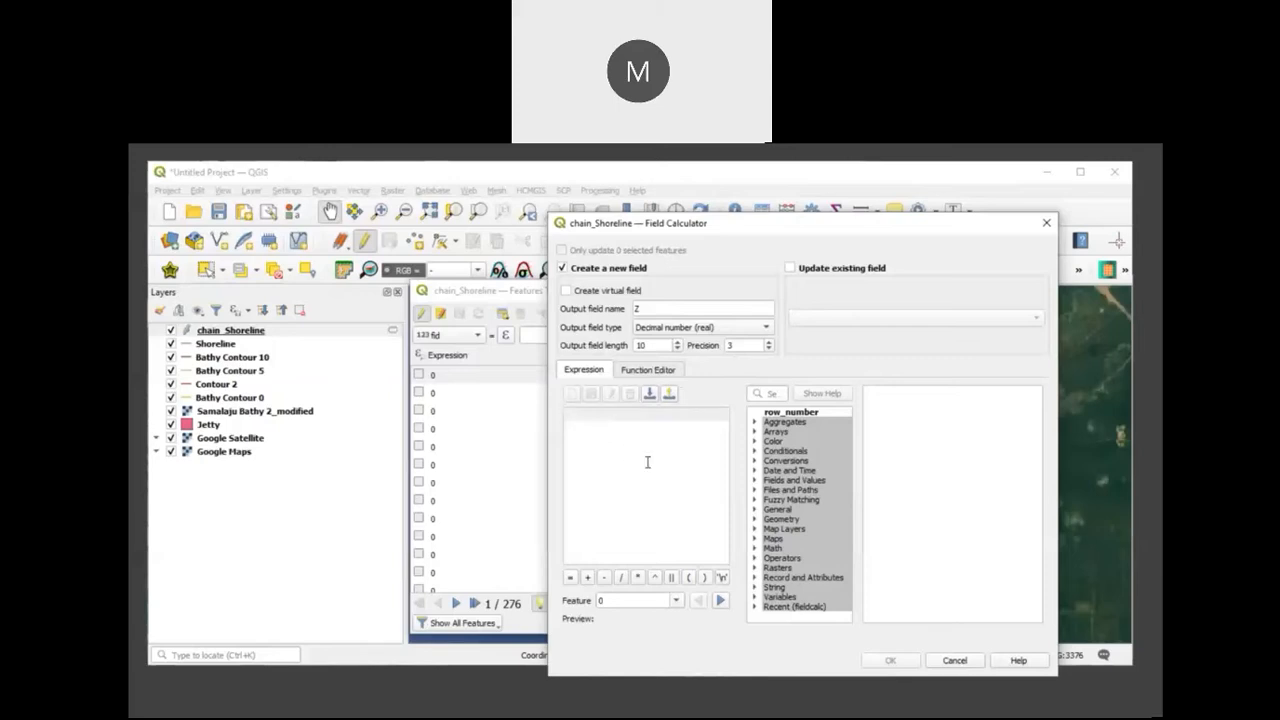
text(1)
click(871, 664)
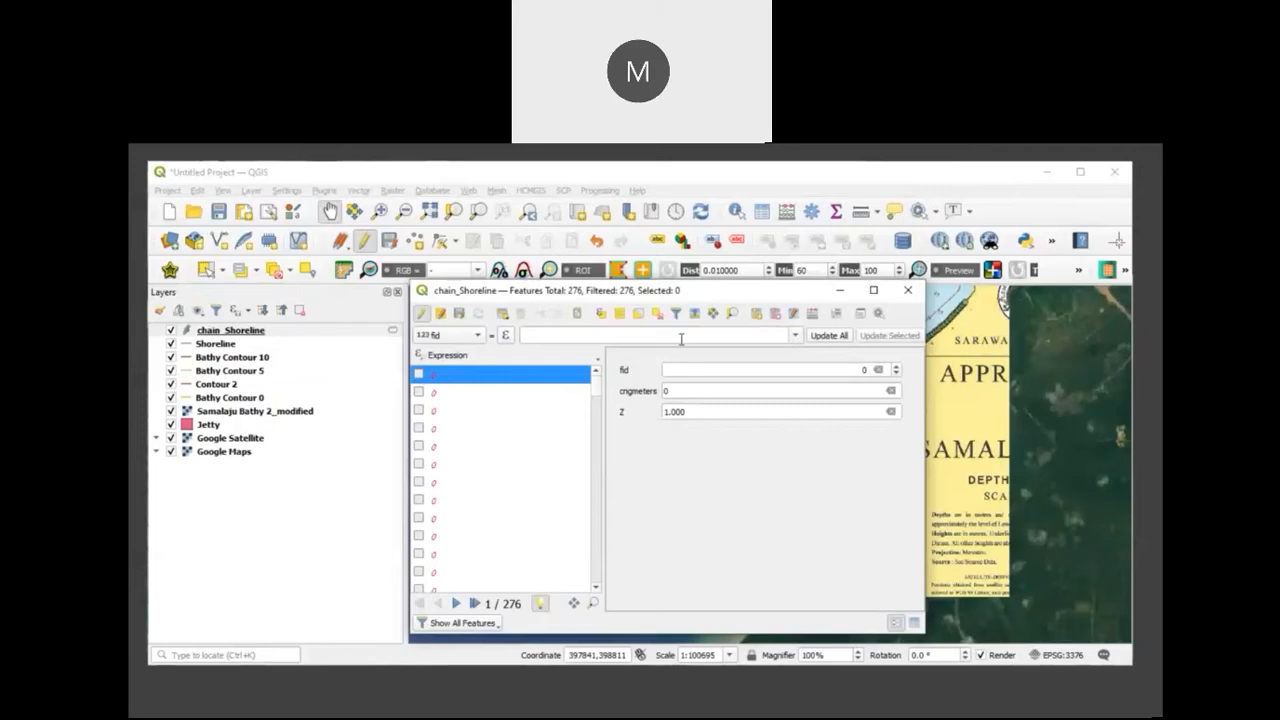
Step: Add a decimal (real) field X to chain_Shoreline, calculated with the expression $x
click(815, 317)
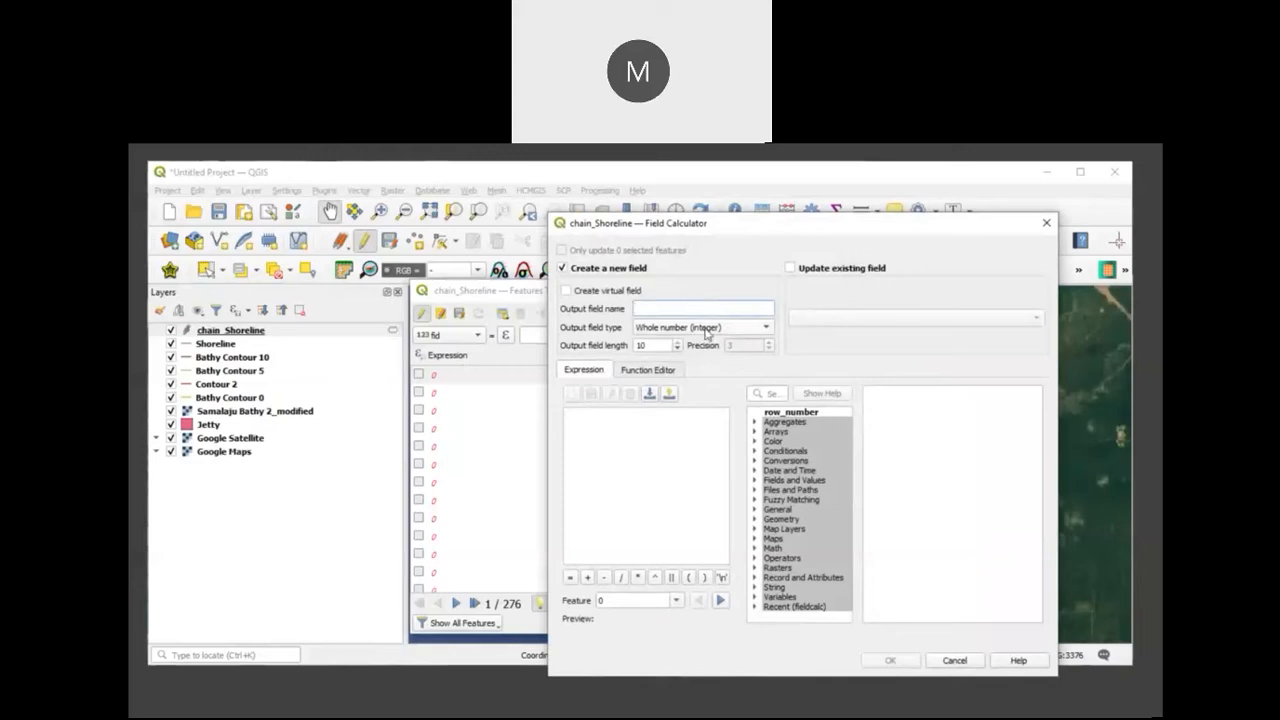
text(X)
click(706, 331)
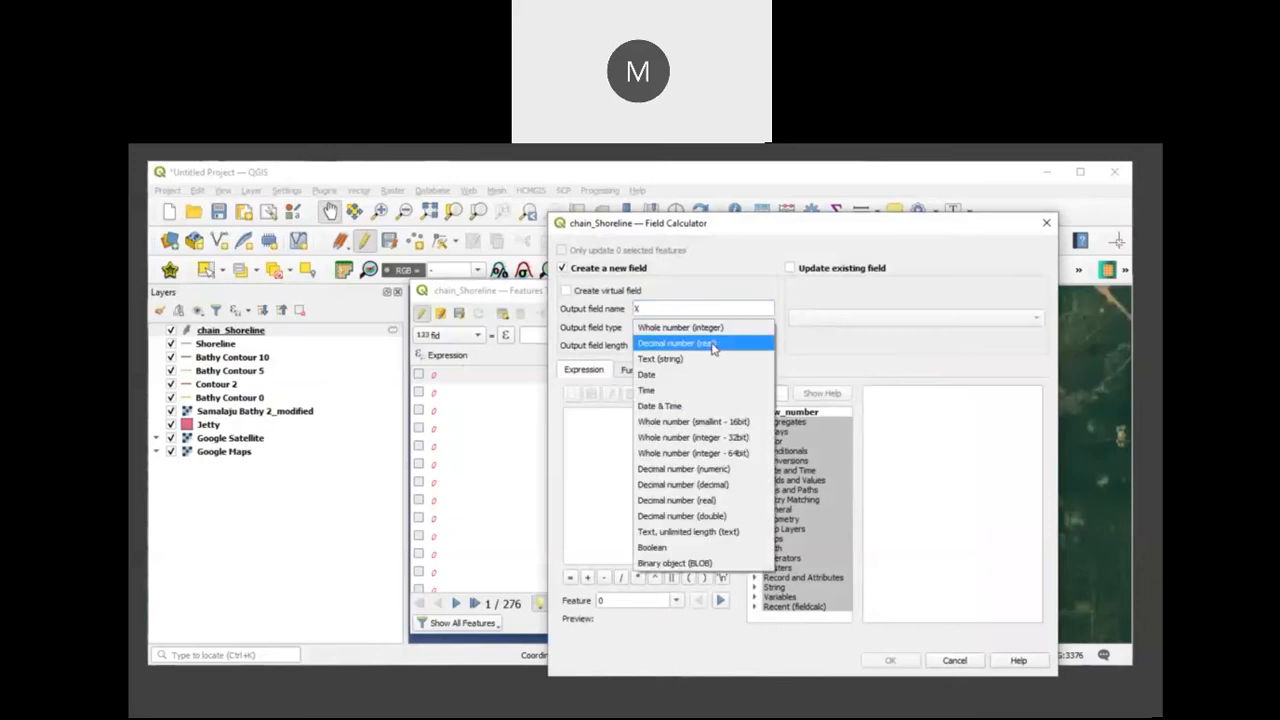
click(713, 345)
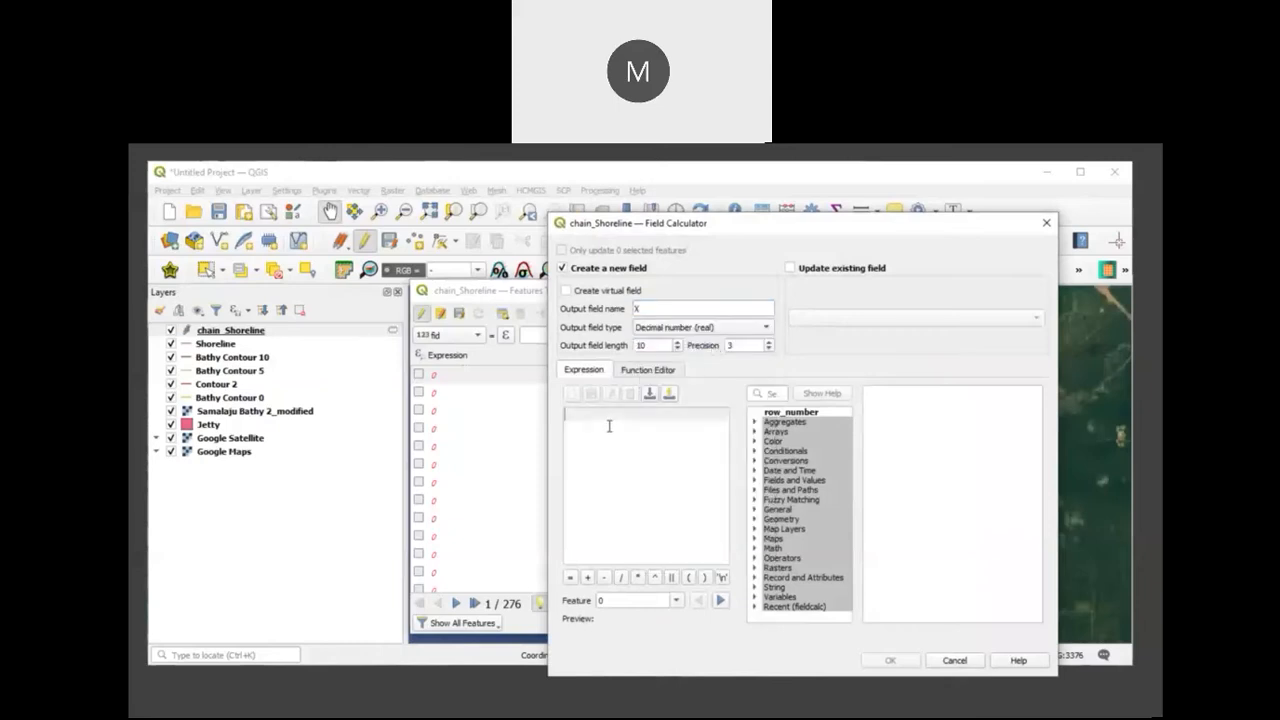
click(636, 449)
text($)
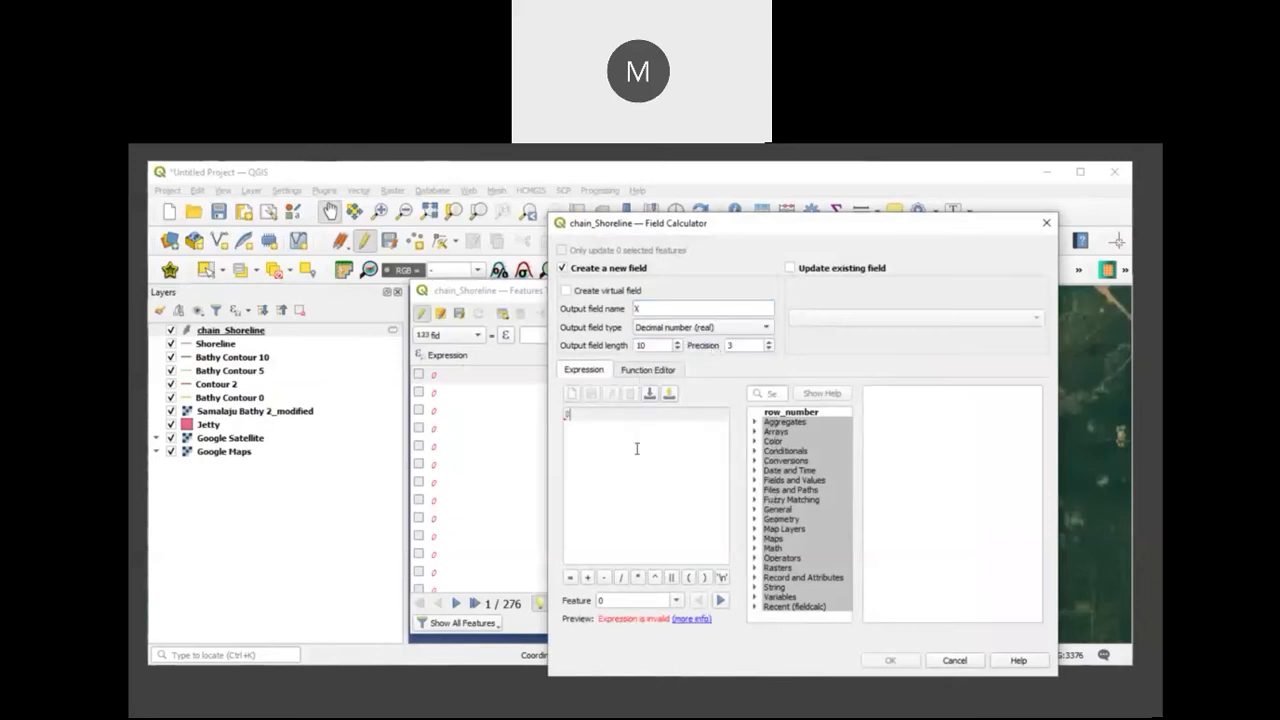
text(x)
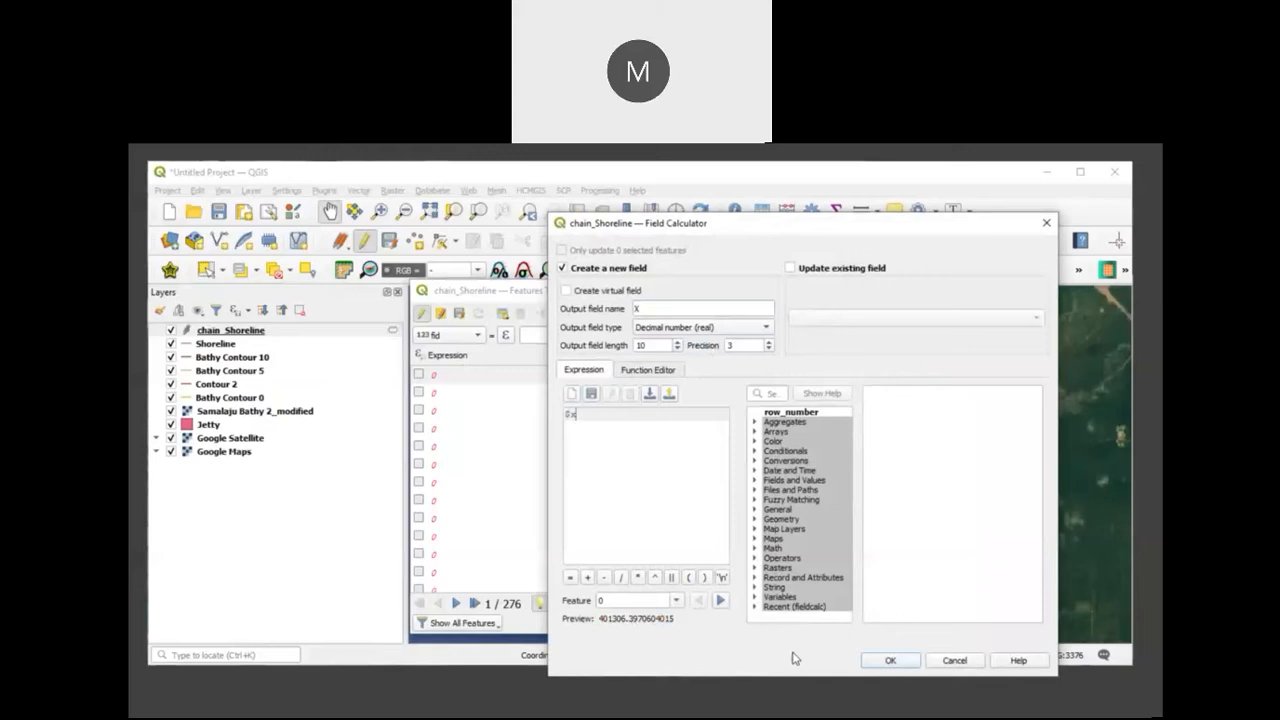
click(890, 660)
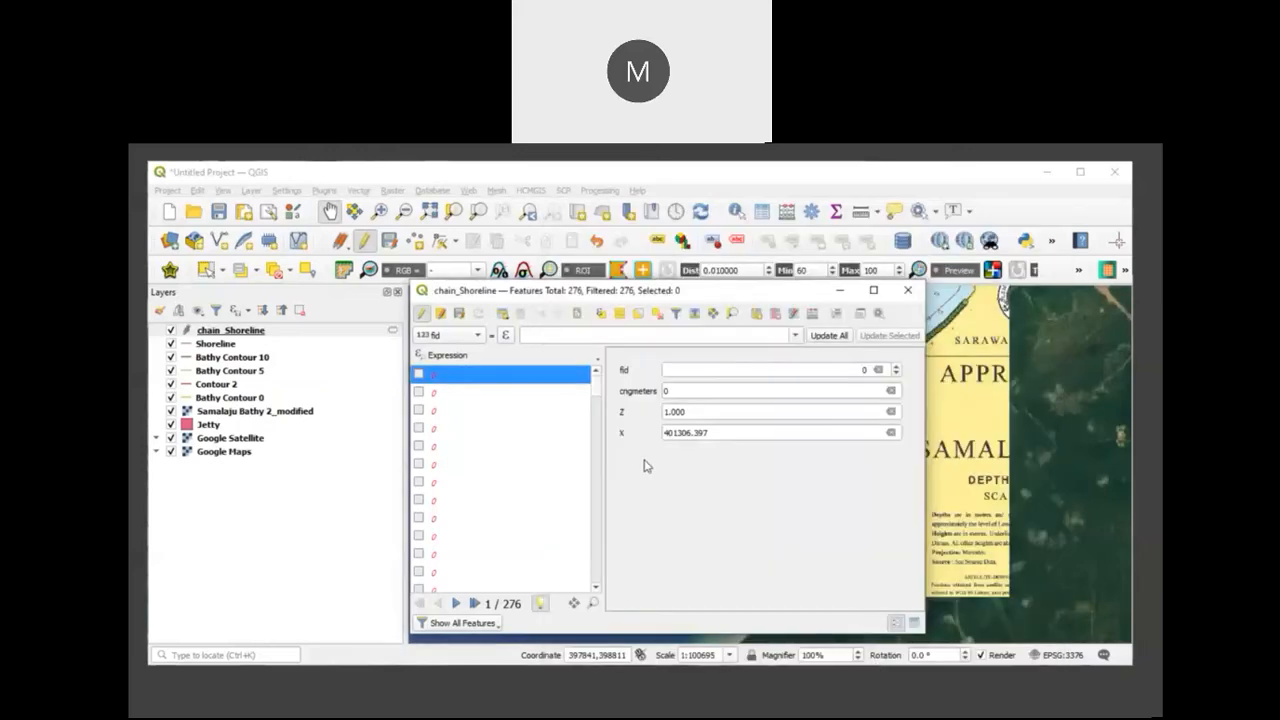
Step: Add a decimal (real) field Y to chain_Shoreline, calculated with the expression $y
click(812, 316)
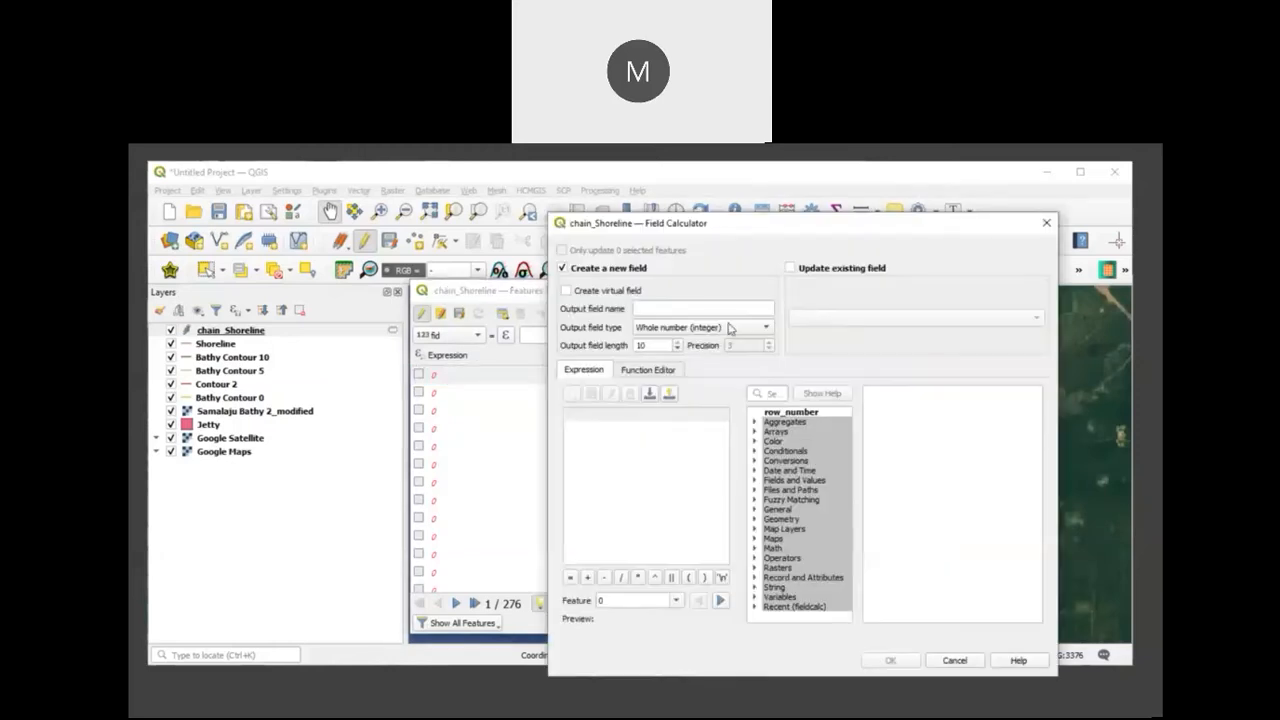
click(692, 310)
text(Y)
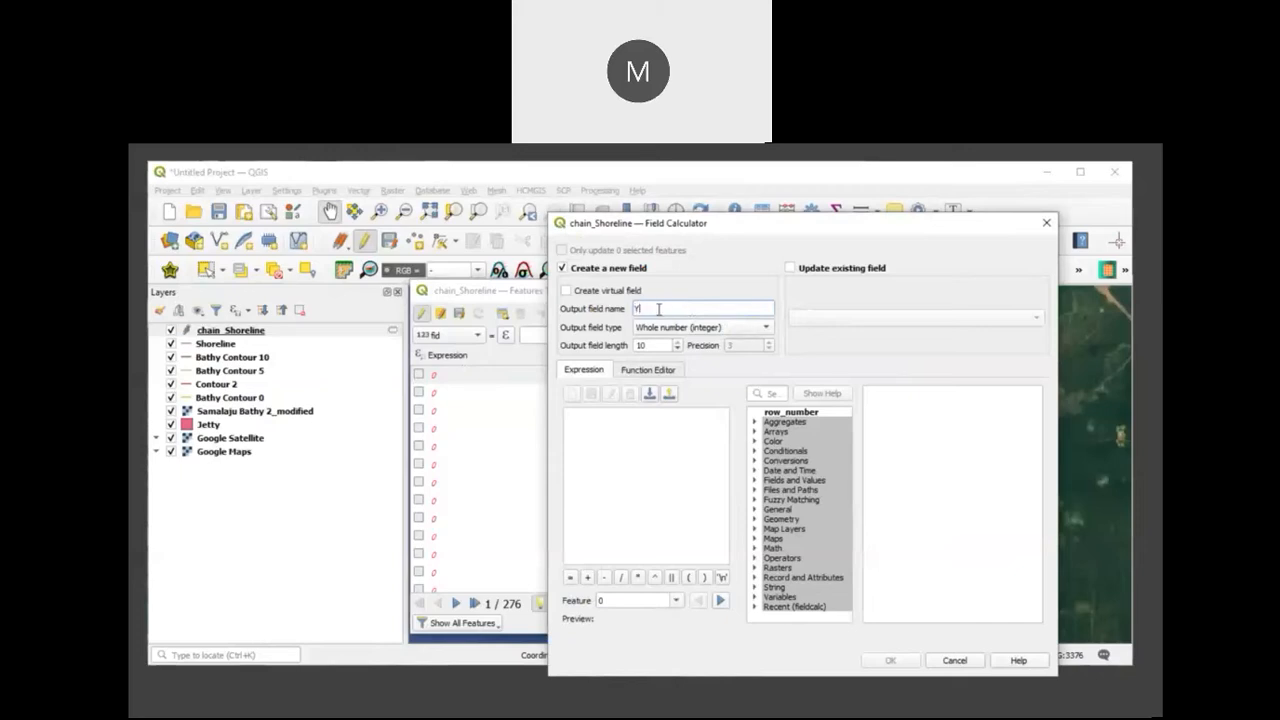
click(726, 332)
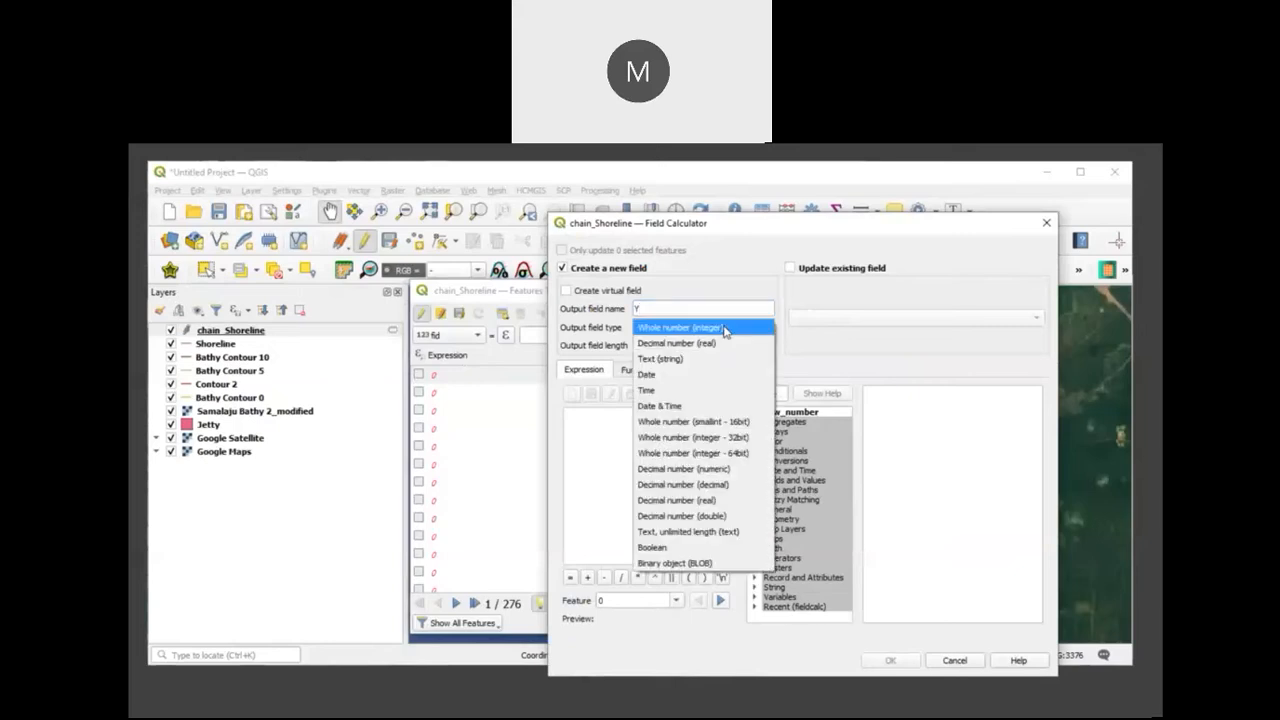
click(718, 345)
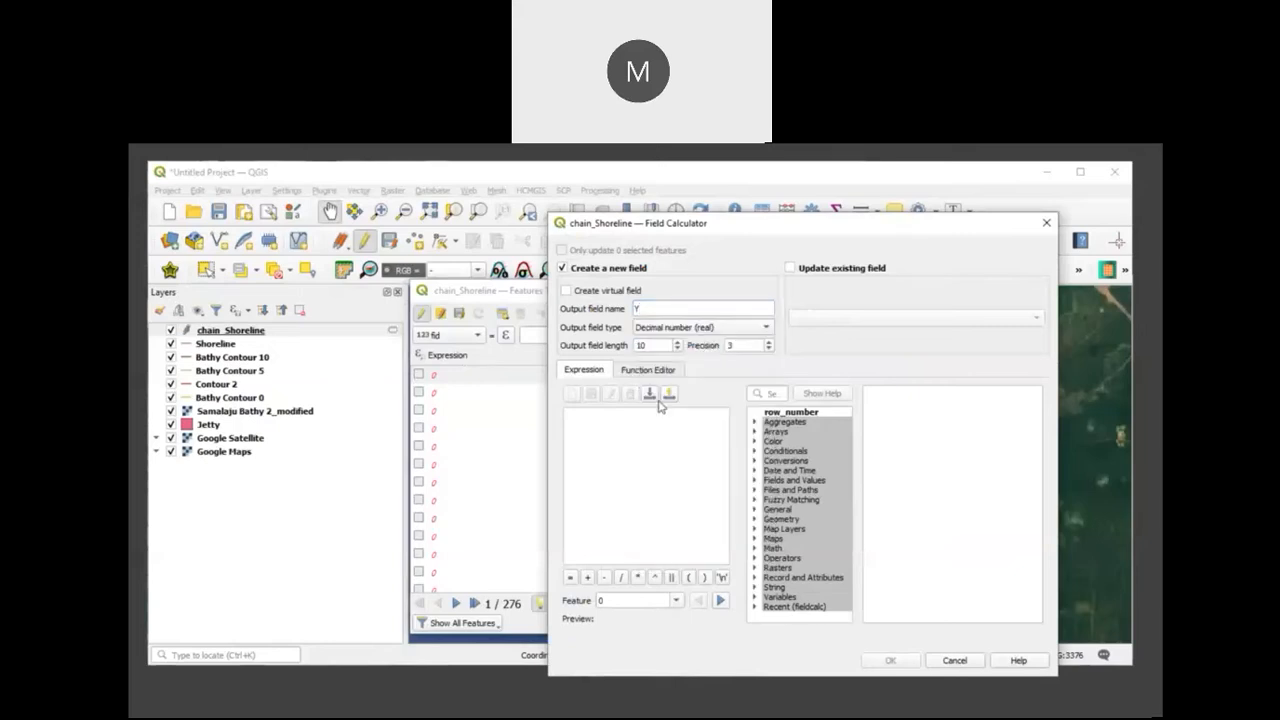
click(627, 431)
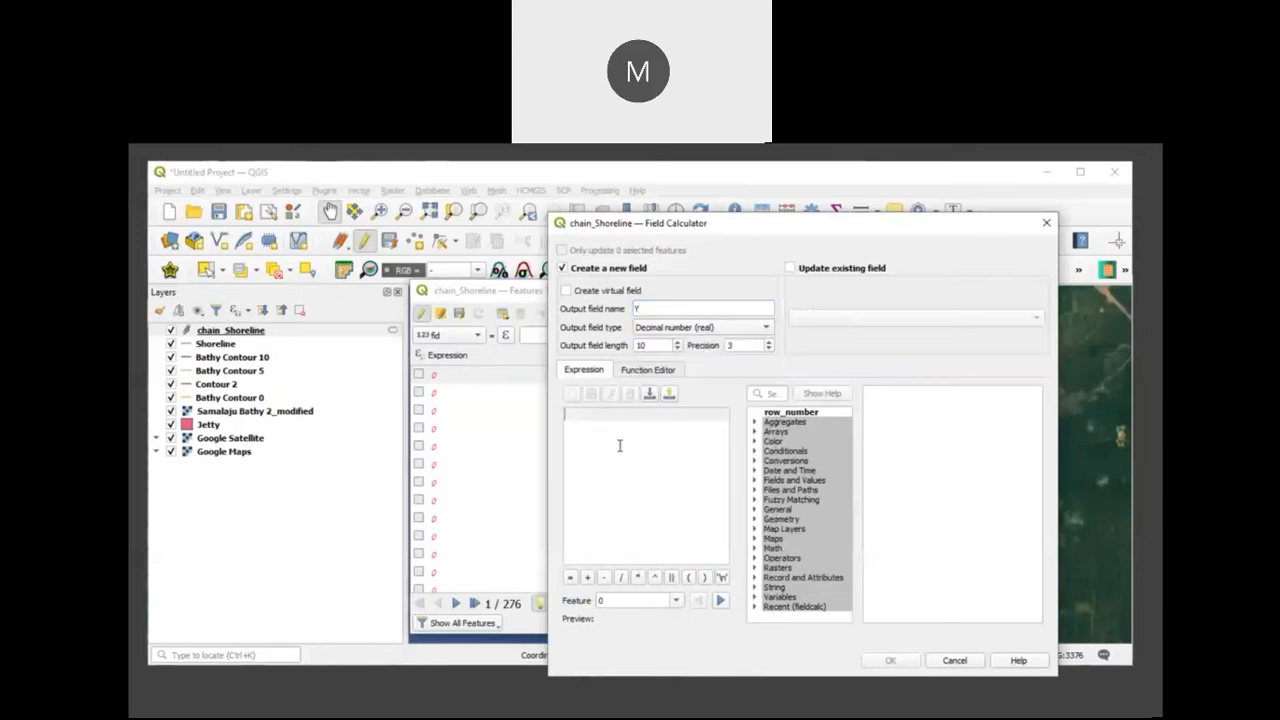
text($)
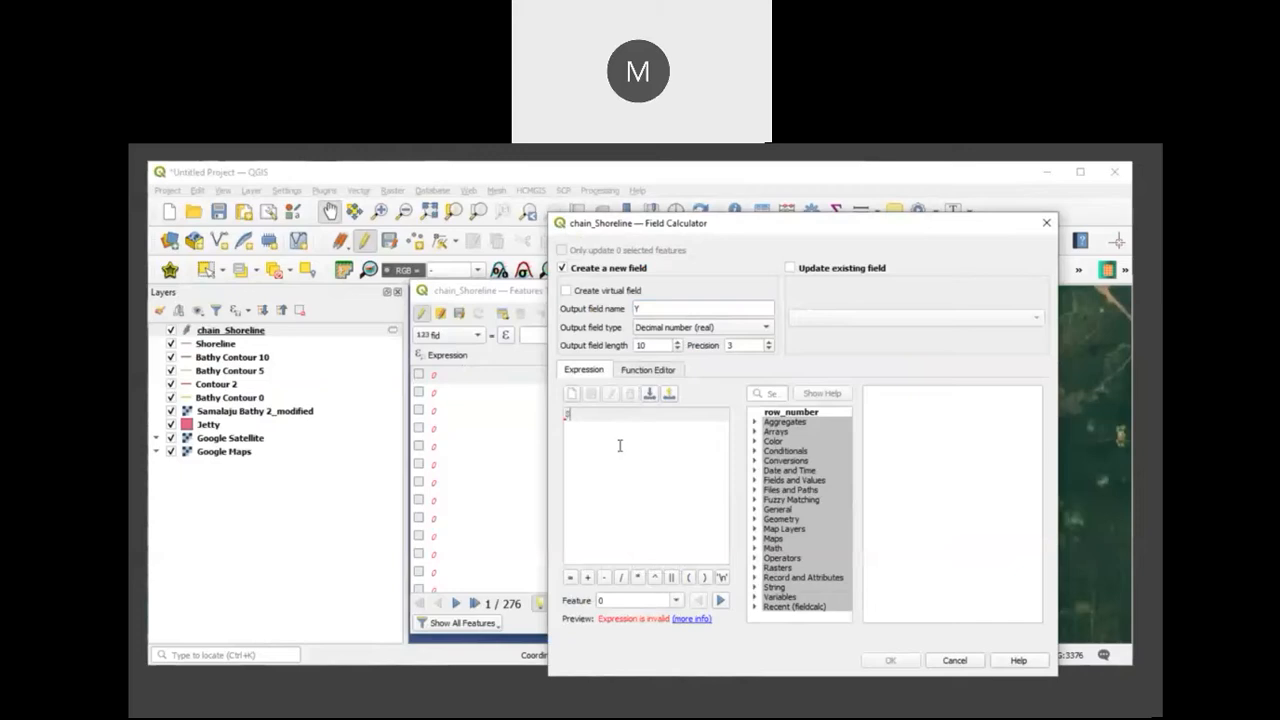
text(y)
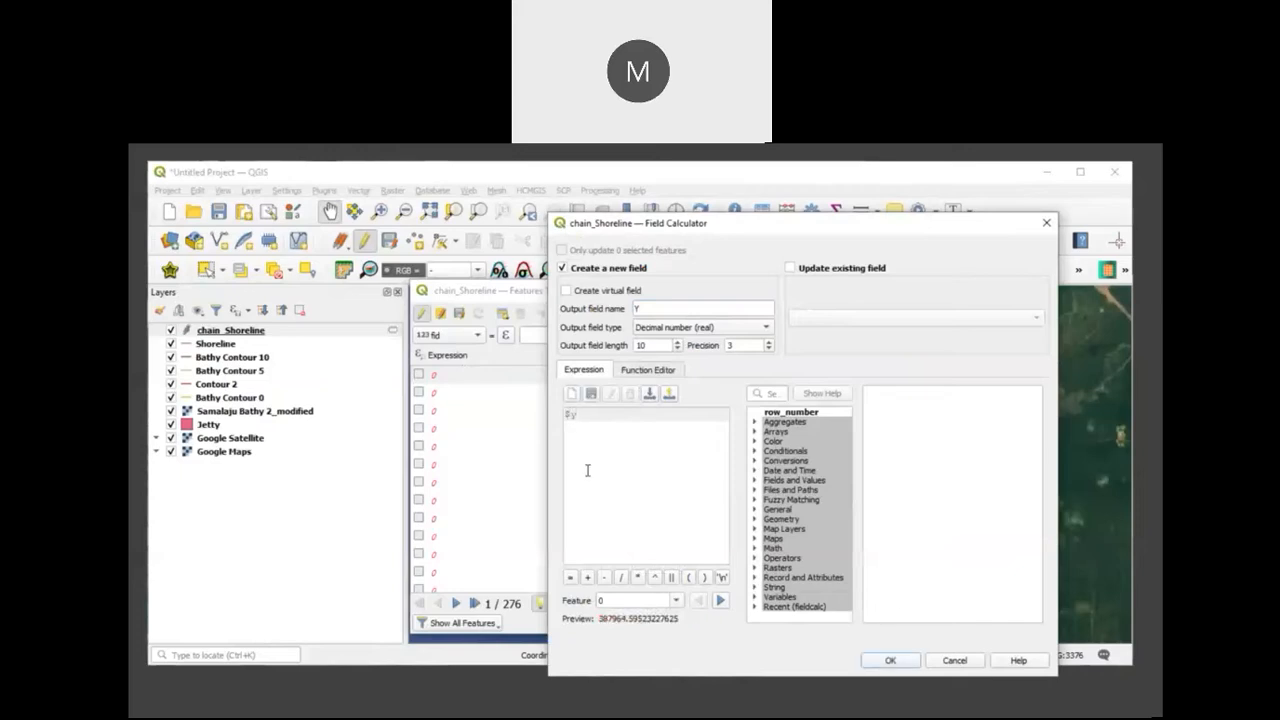
click(887, 662)
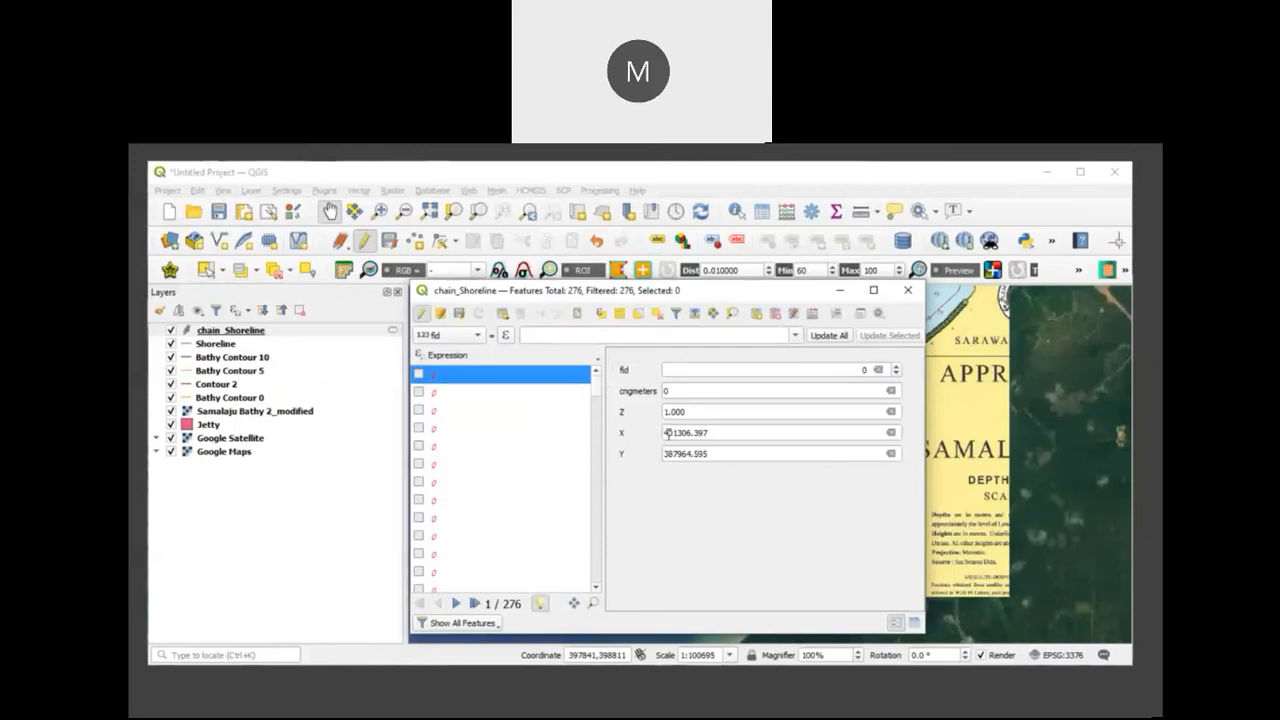
Step: Check the chainage, Z, X and Y values of several chain_Shoreline records
click(452, 430)
click(462, 483)
click(462, 518)
click(468, 483)
click(480, 410)
click(487, 376)
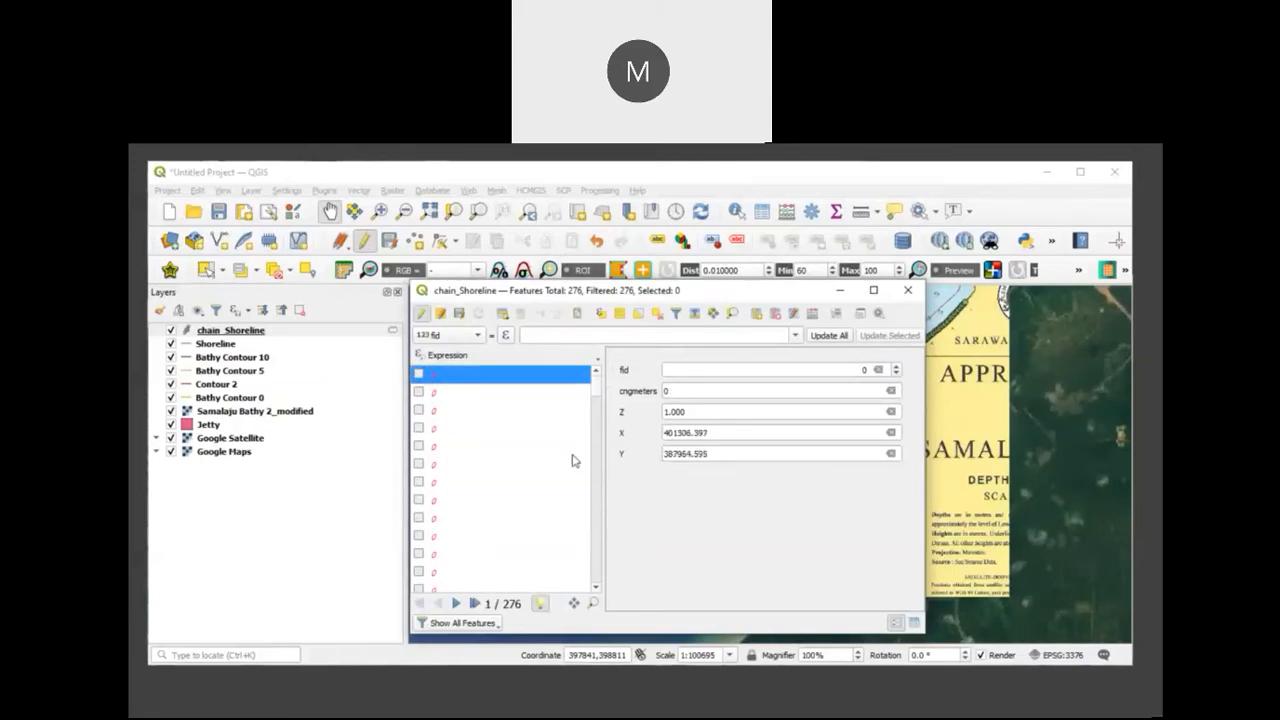
click(516, 447)
click(531, 500)
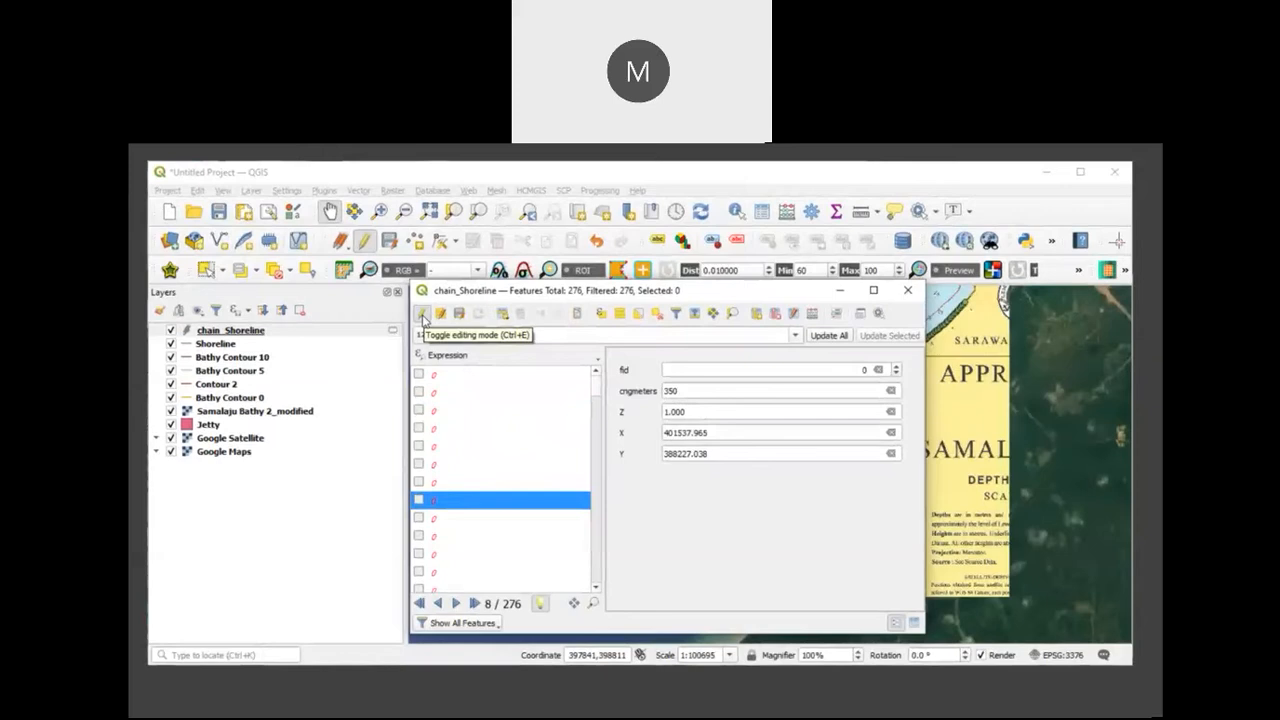
Step: End editing on chain_Shoreline, save the changes and close its attribute table
click(423, 316)
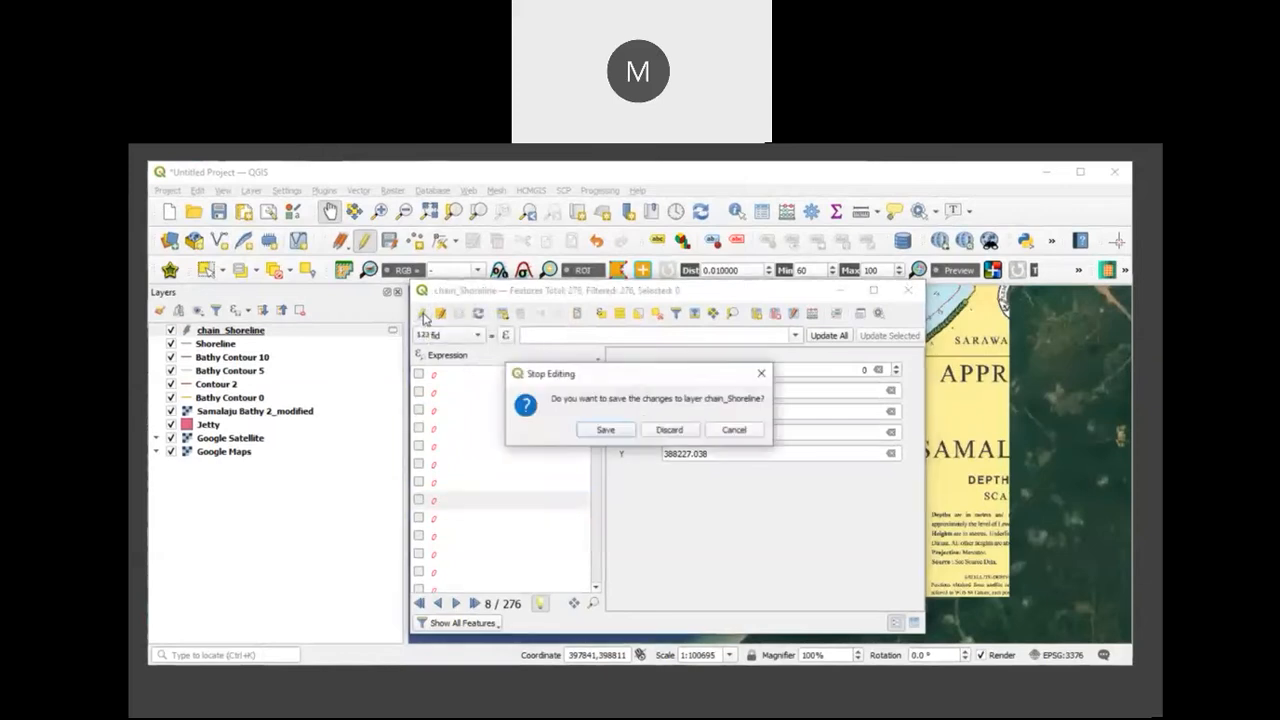
click(607, 431)
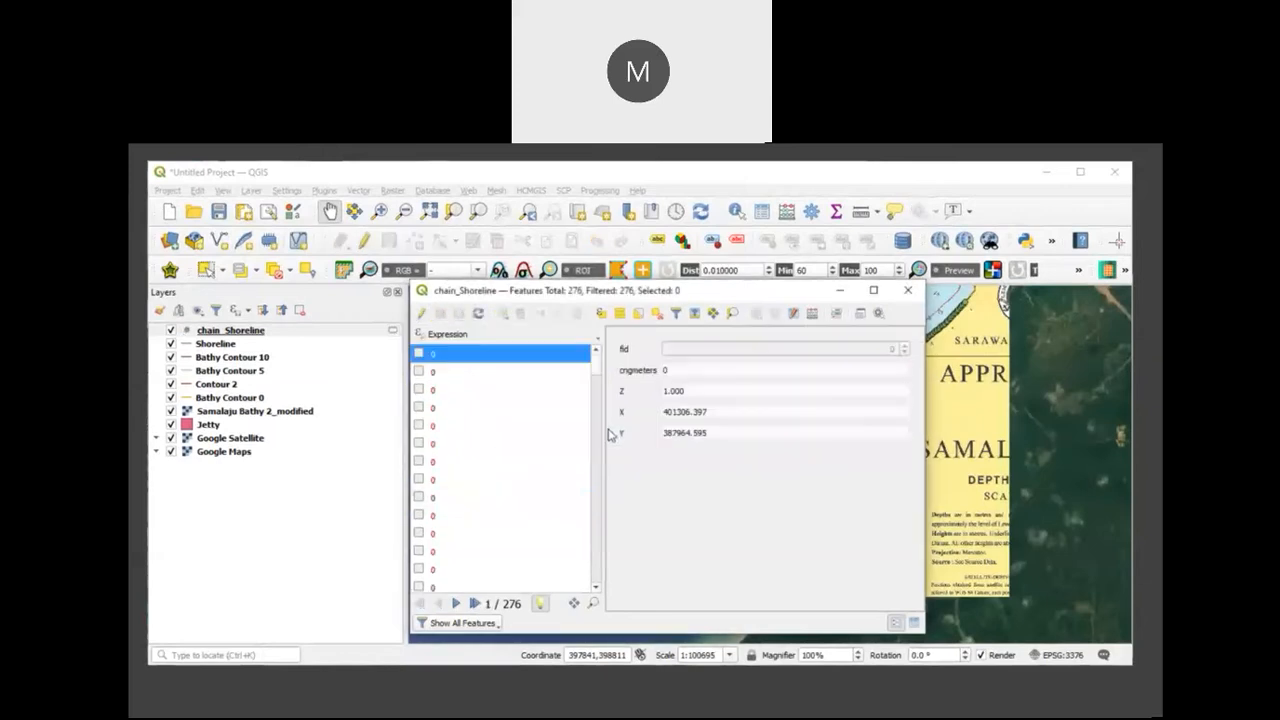
click(908, 291)
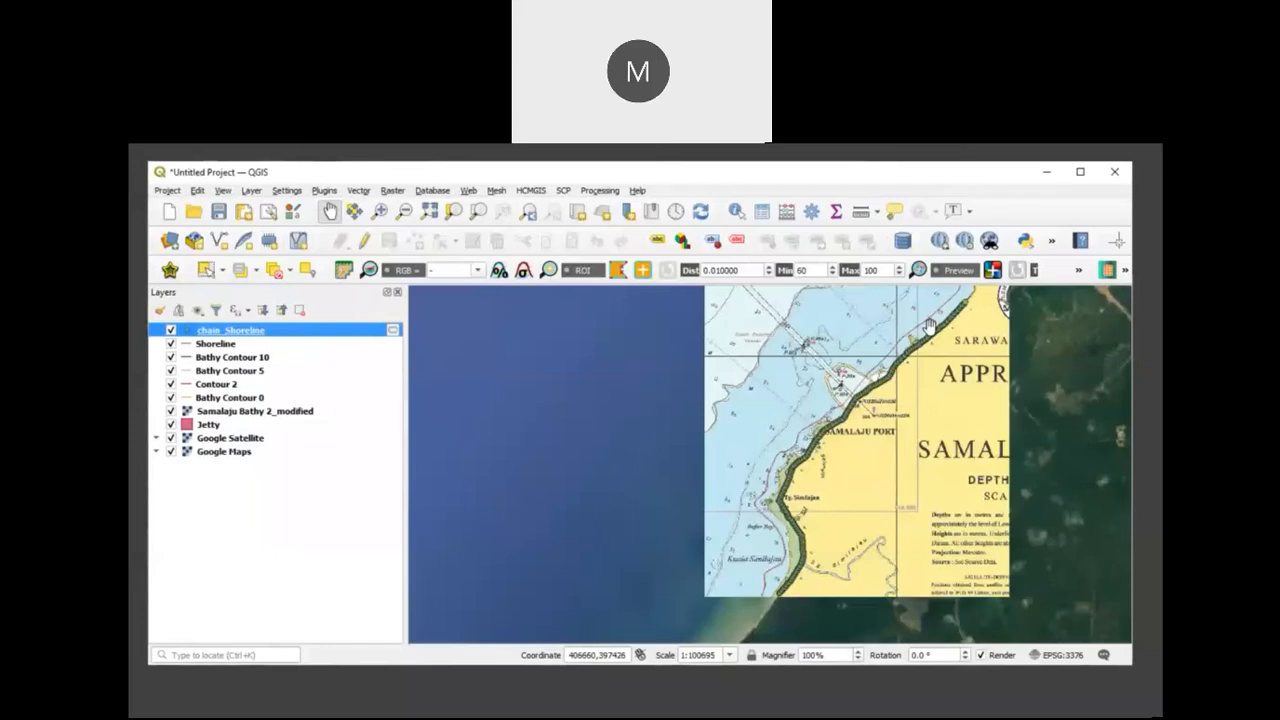
Step: Generate chainage points every 50 meters along Bathy Contour 10 with QChainage, output as chain_Bathy Contour 10
click(265, 360)
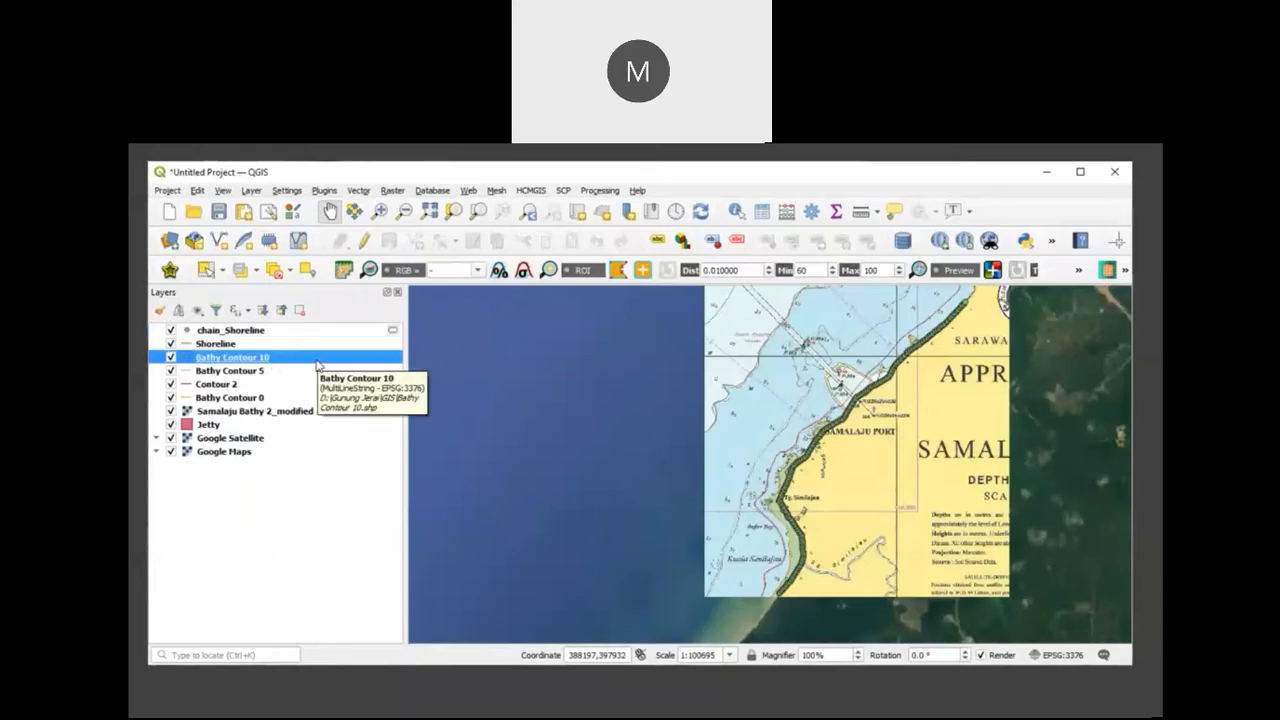
click(1051, 241)
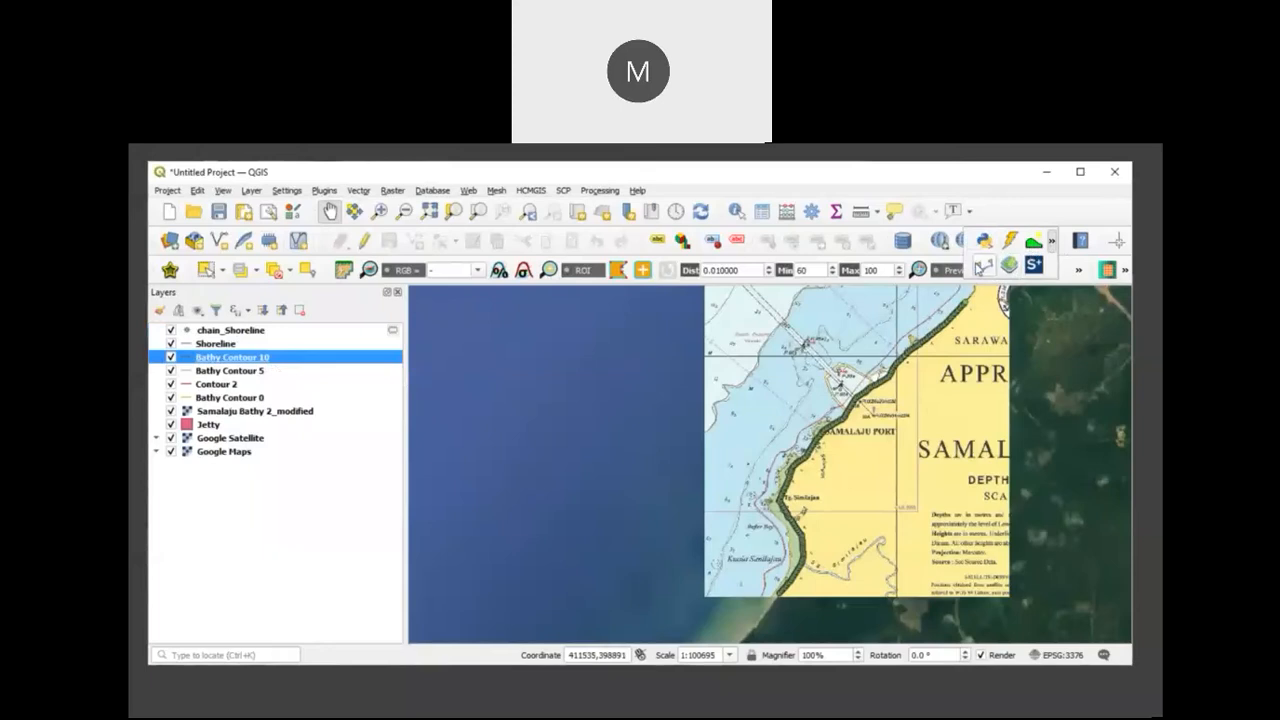
click(984, 265)
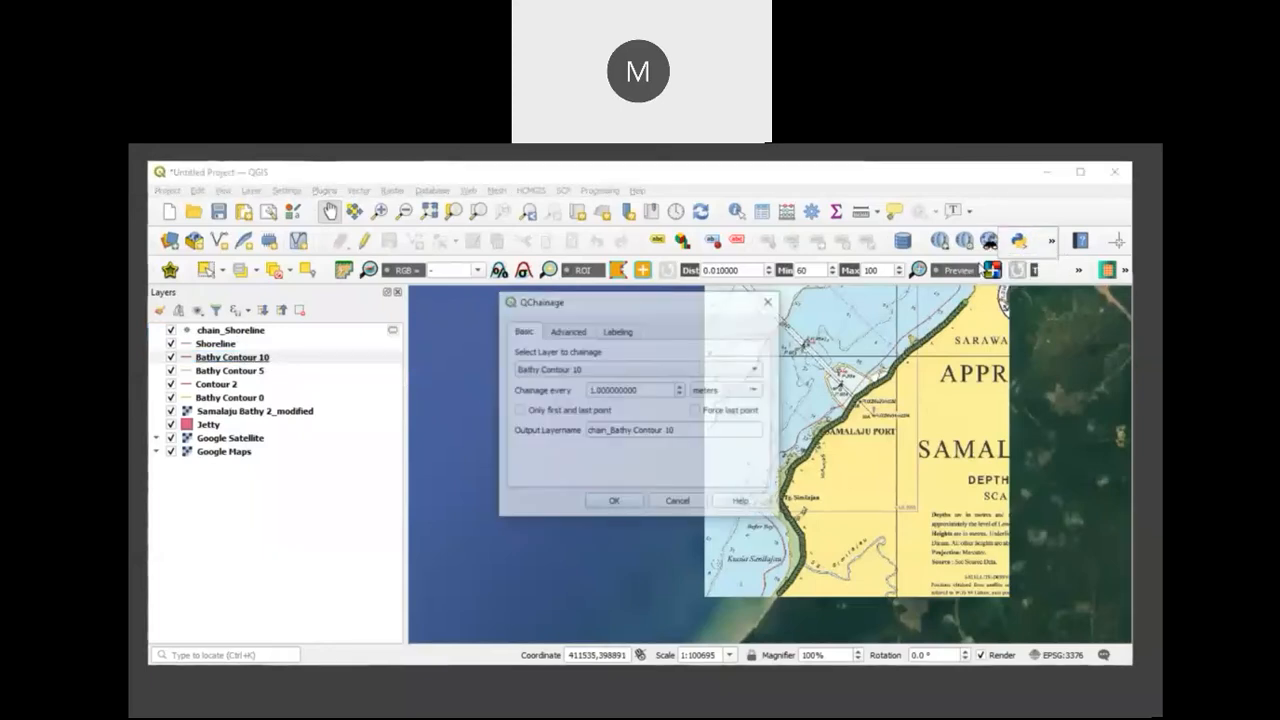
drag(650, 390, 520, 396)
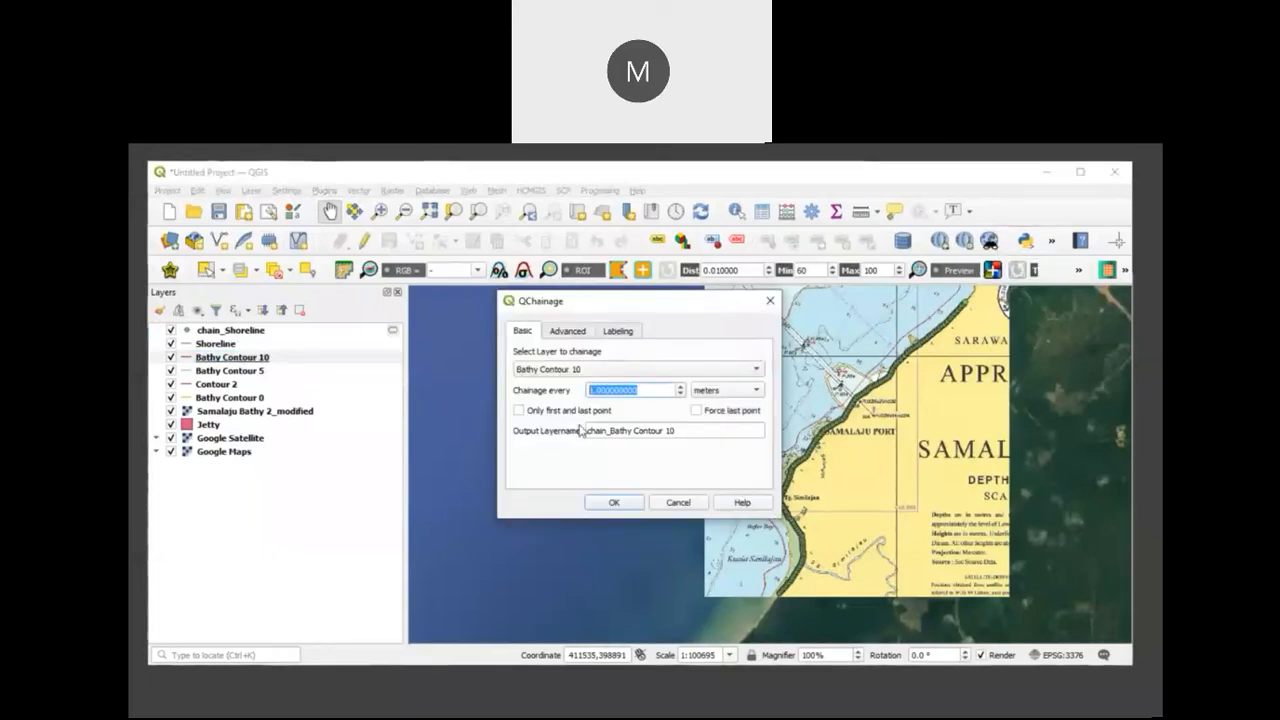
text(50)
click(614, 503)
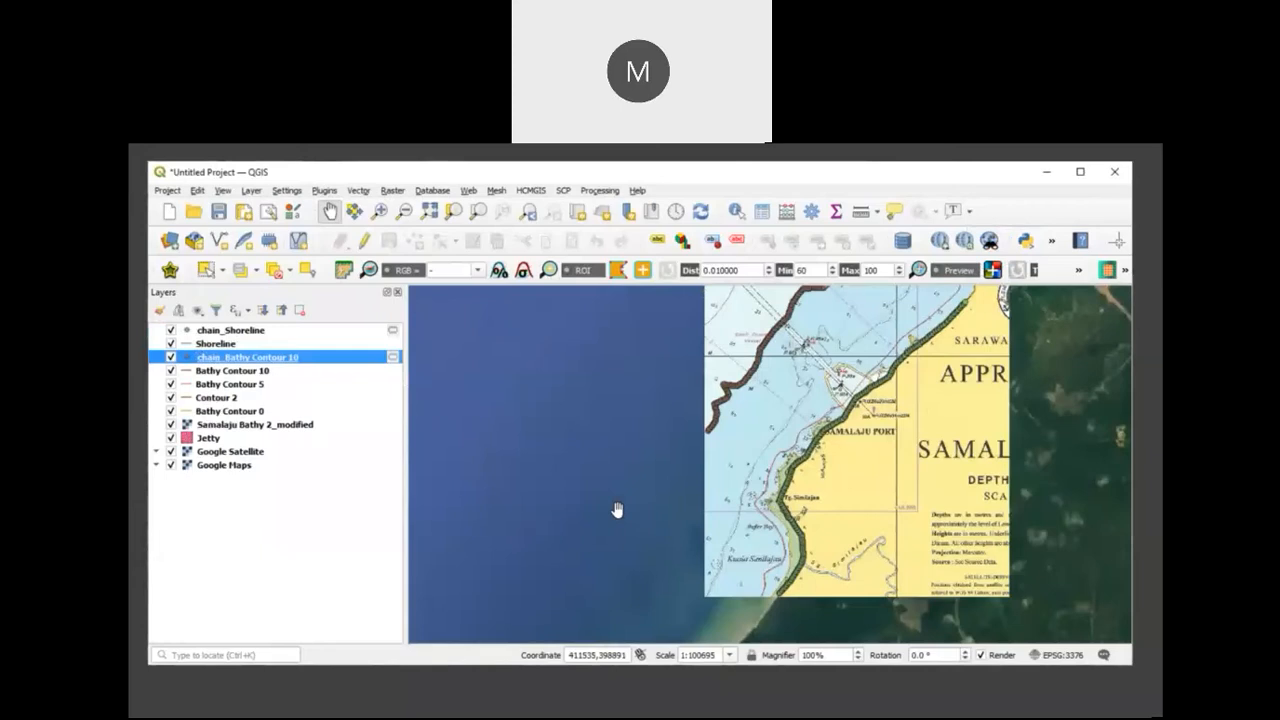
Step: Start editing chain_Bathy Contour 10 and add a decimal (real) field Z with the value -10 using the field calculator
right_click(331, 358)
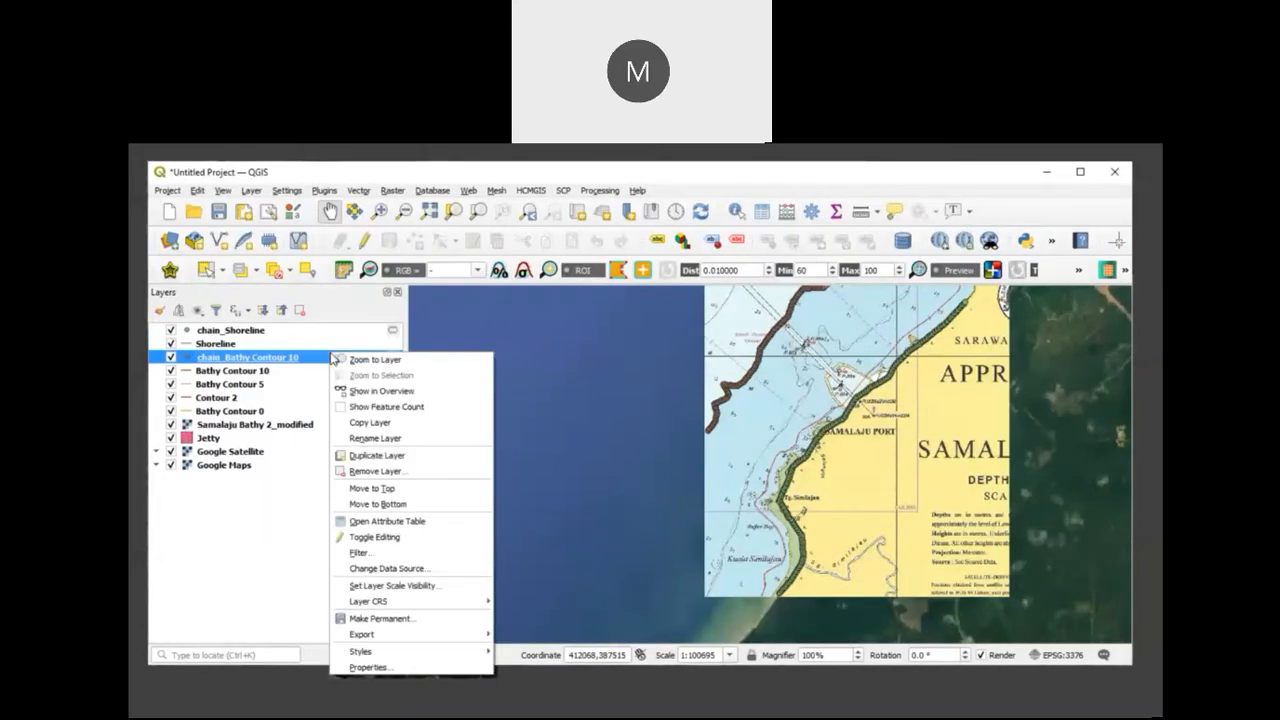
click(419, 530)
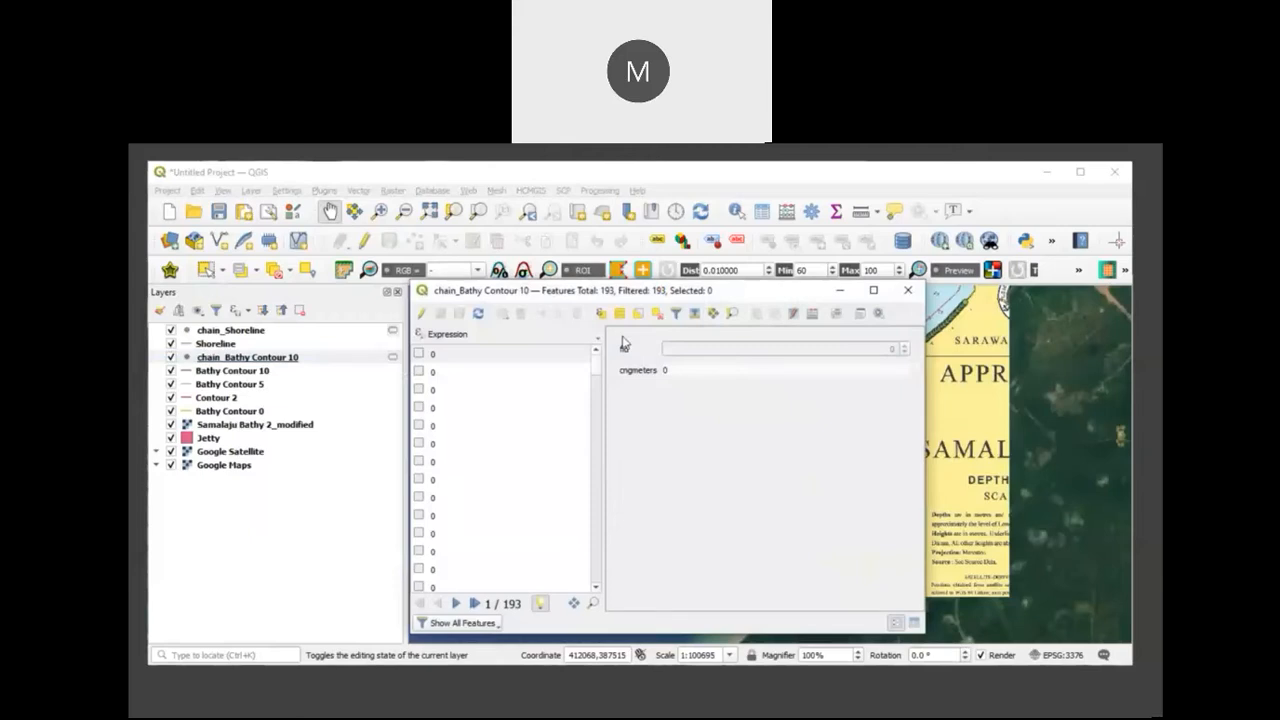
click(421, 314)
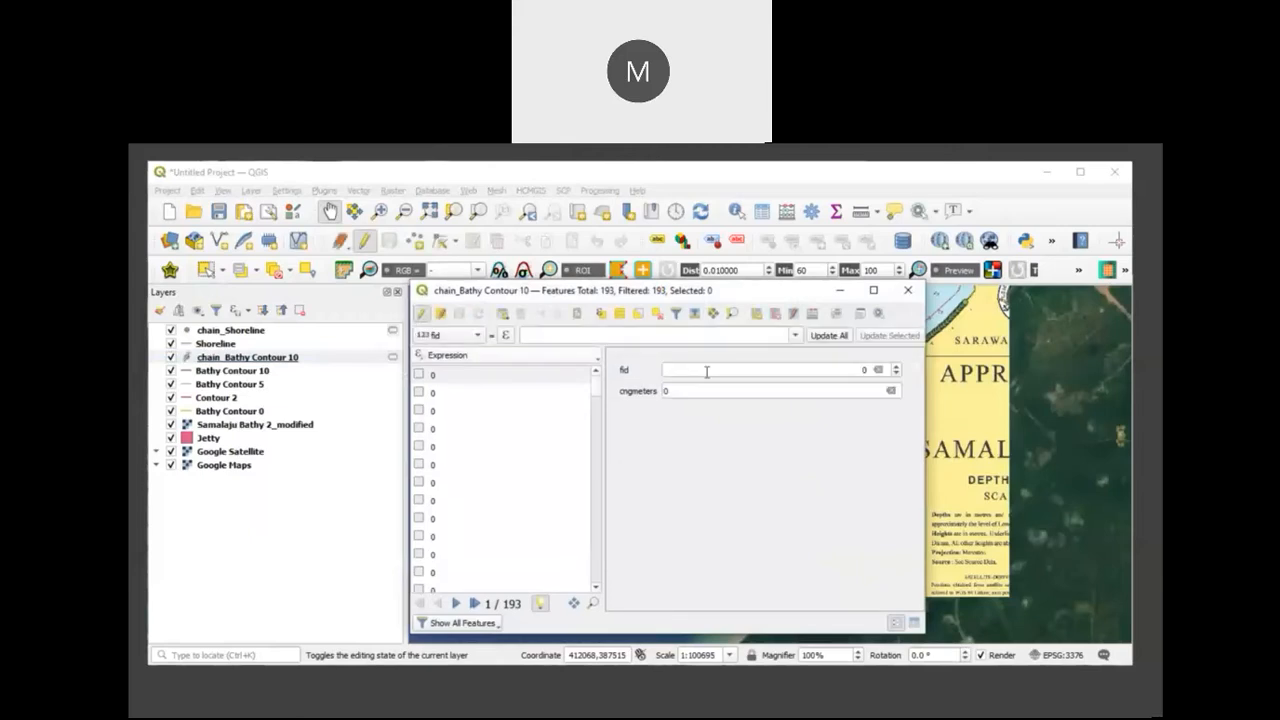
click(813, 314)
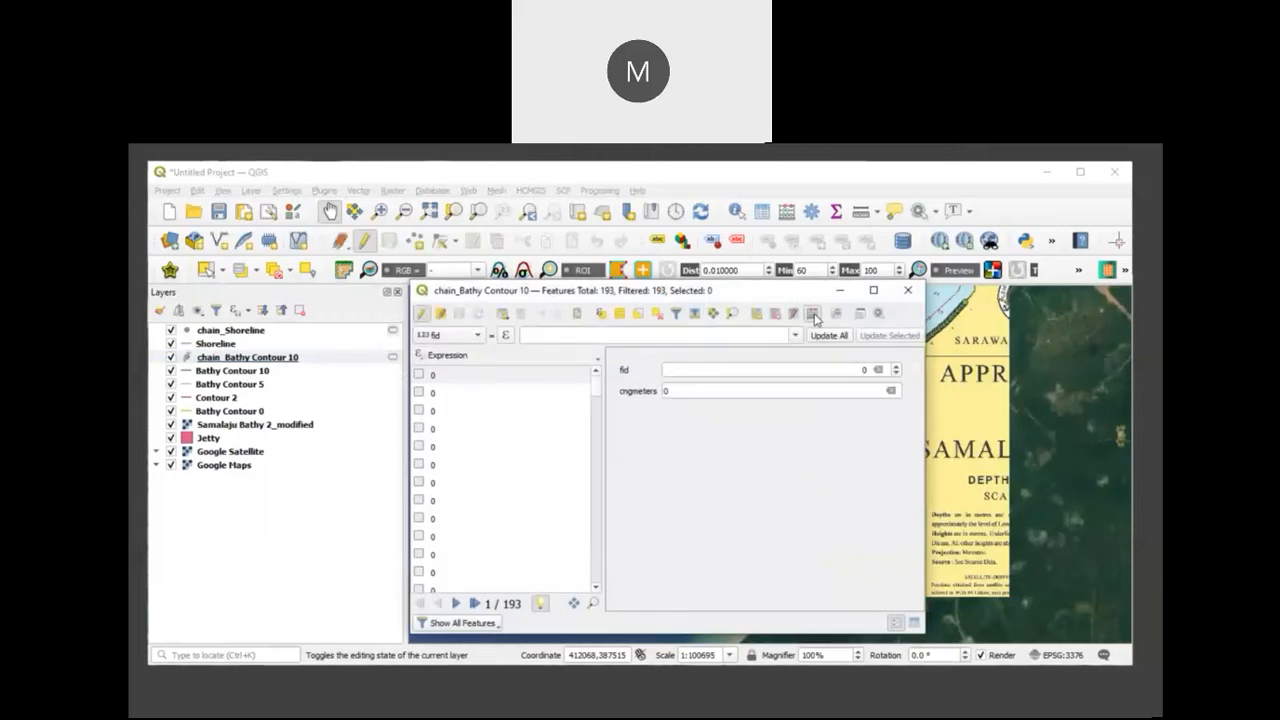
text(Z)
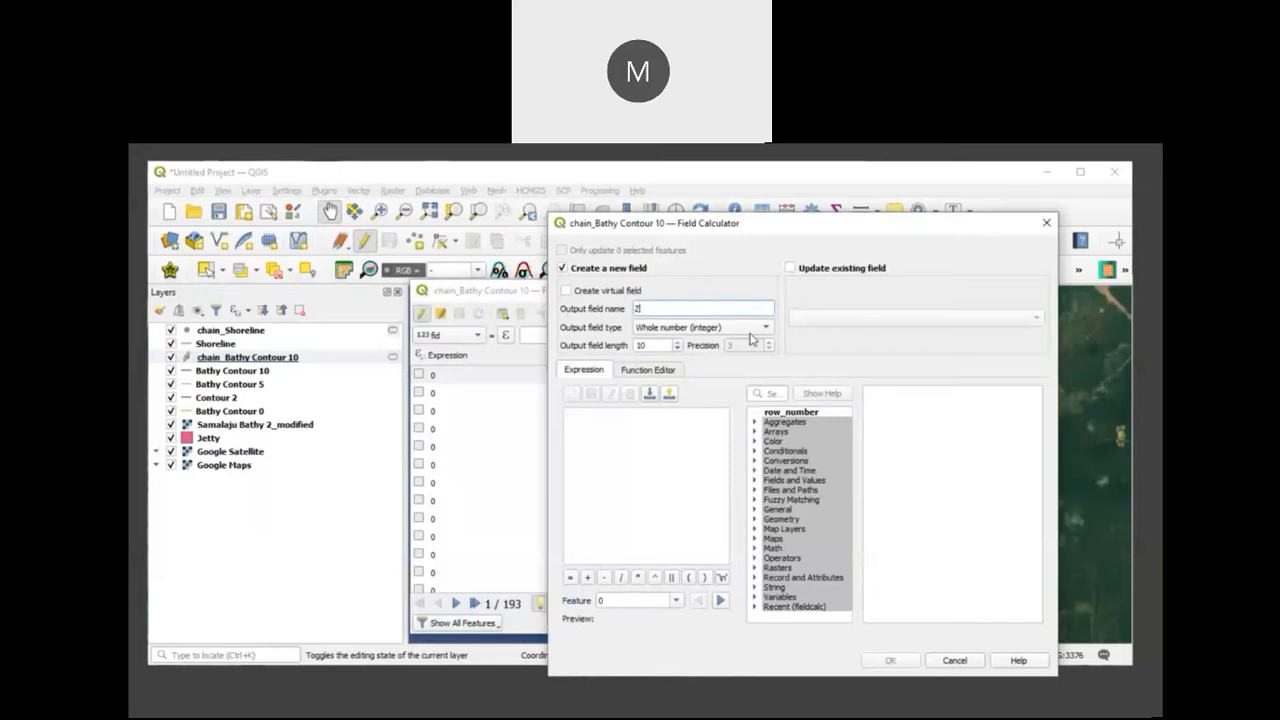
click(749, 330)
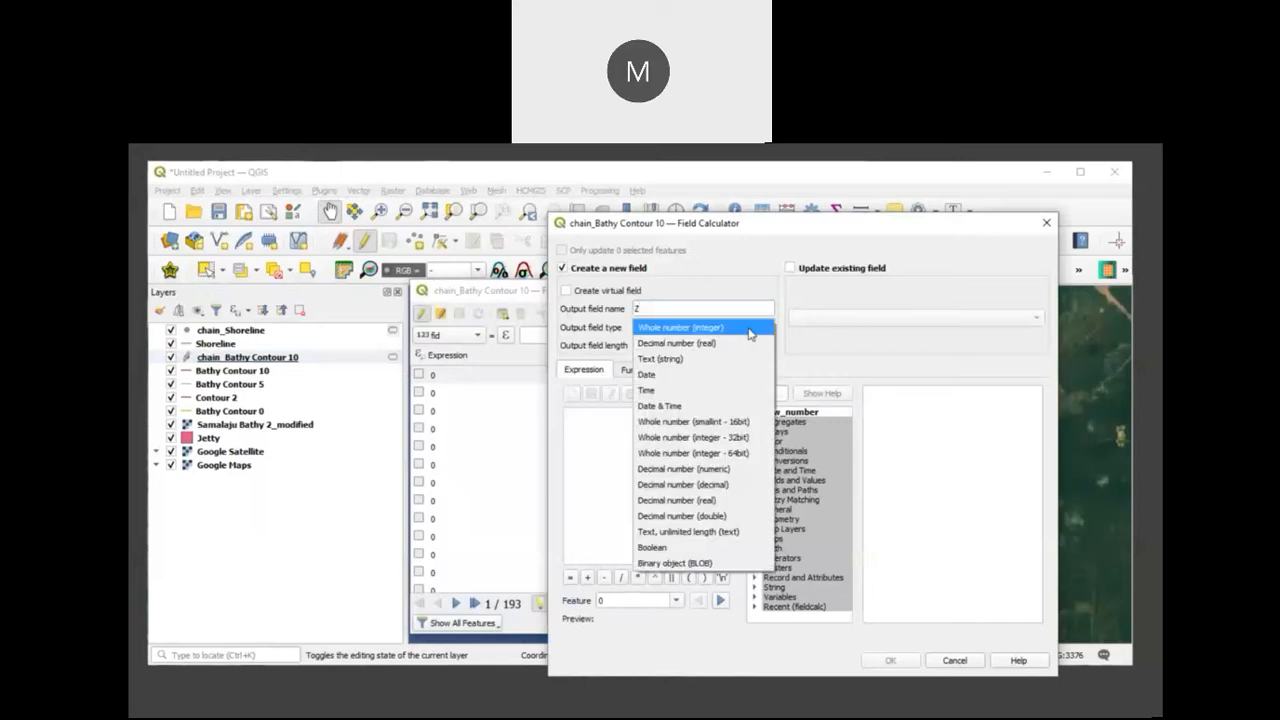
click(729, 344)
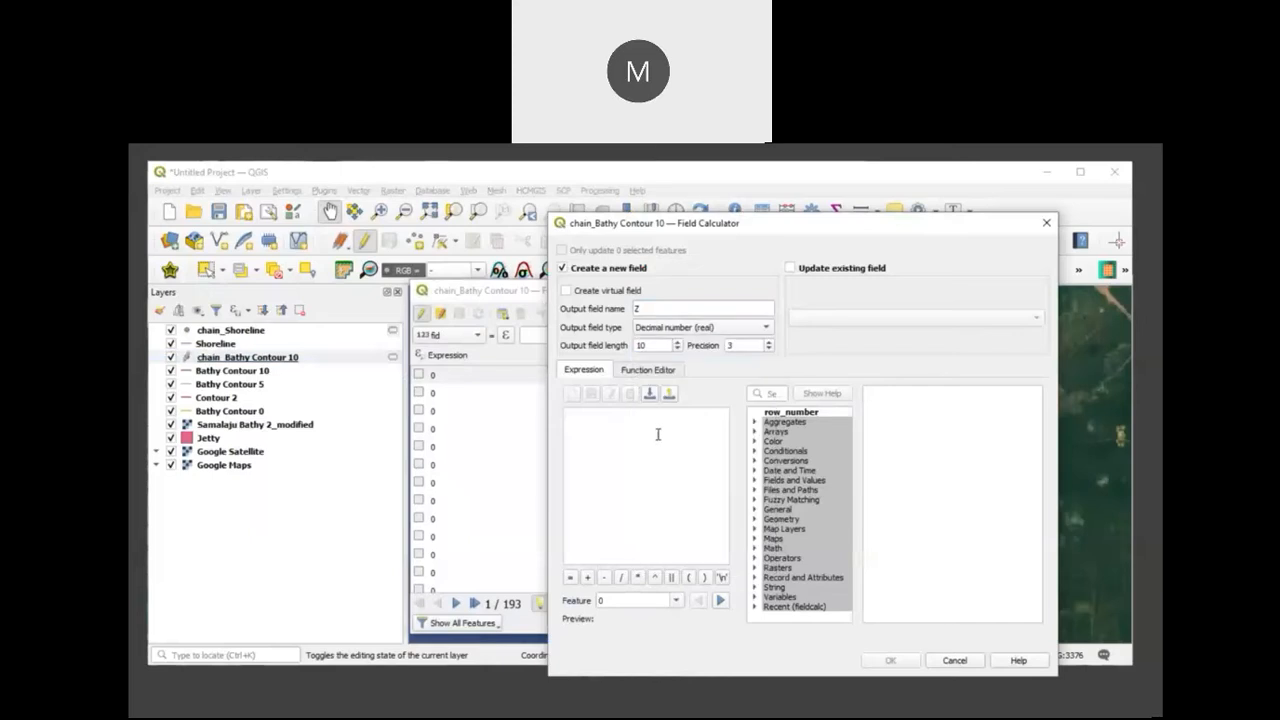
click(658, 434)
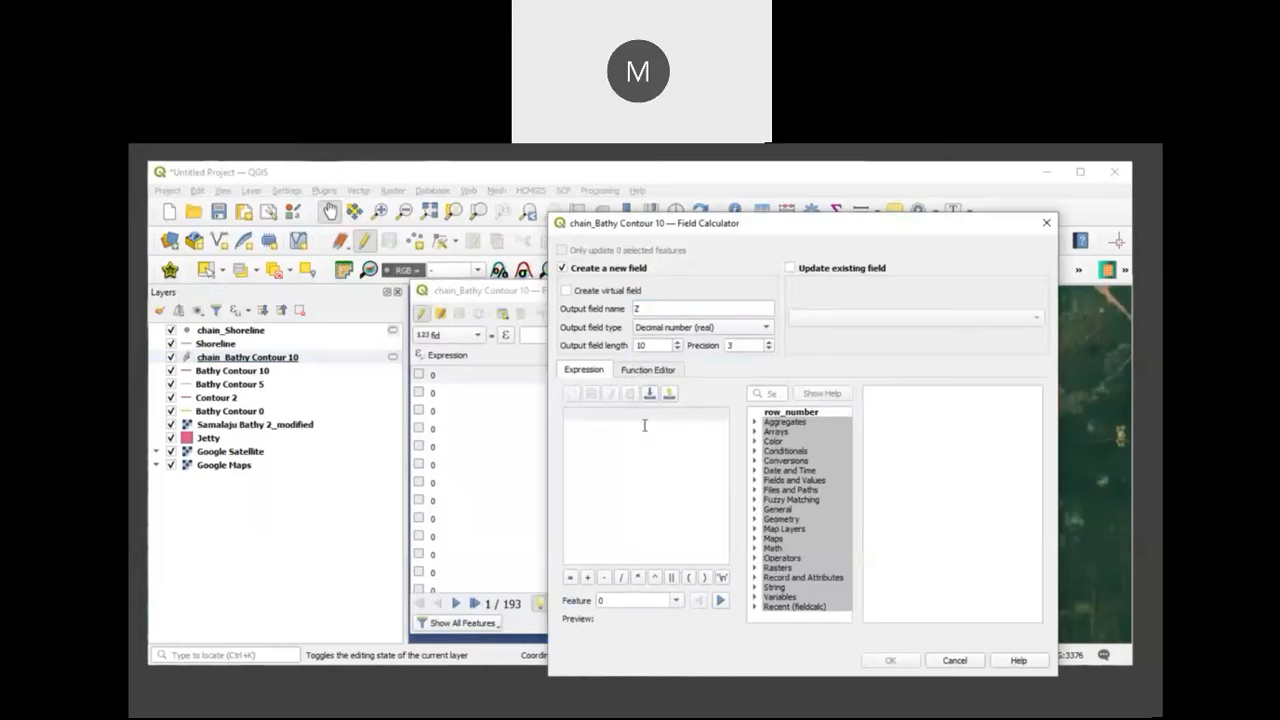
text(1-0)
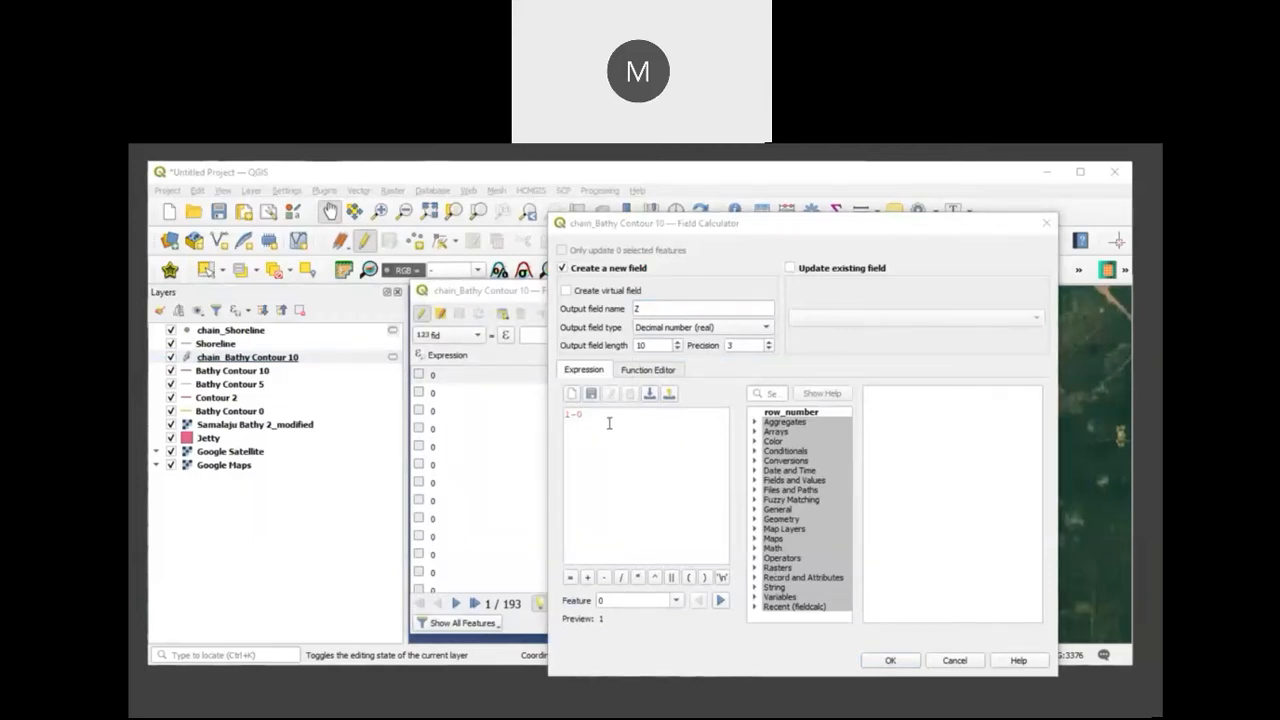
click(578, 418)
drag(576, 418, 531, 418)
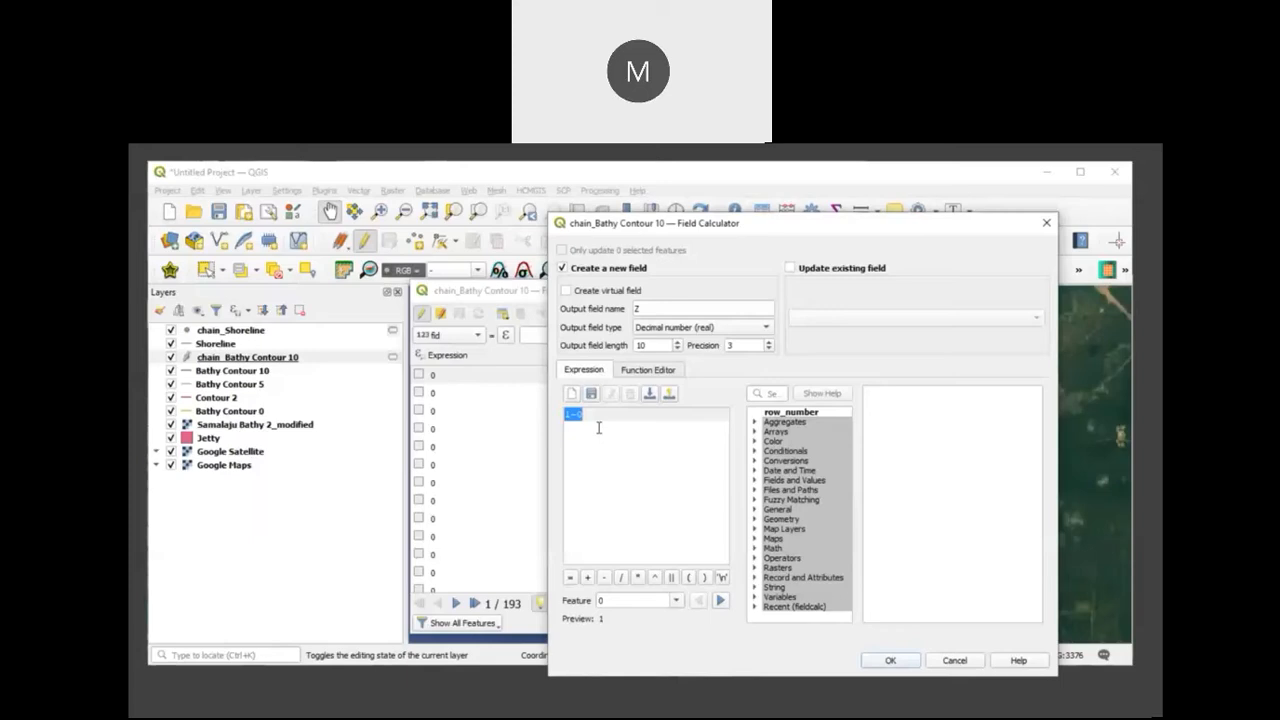
text(-10)
click(887, 661)
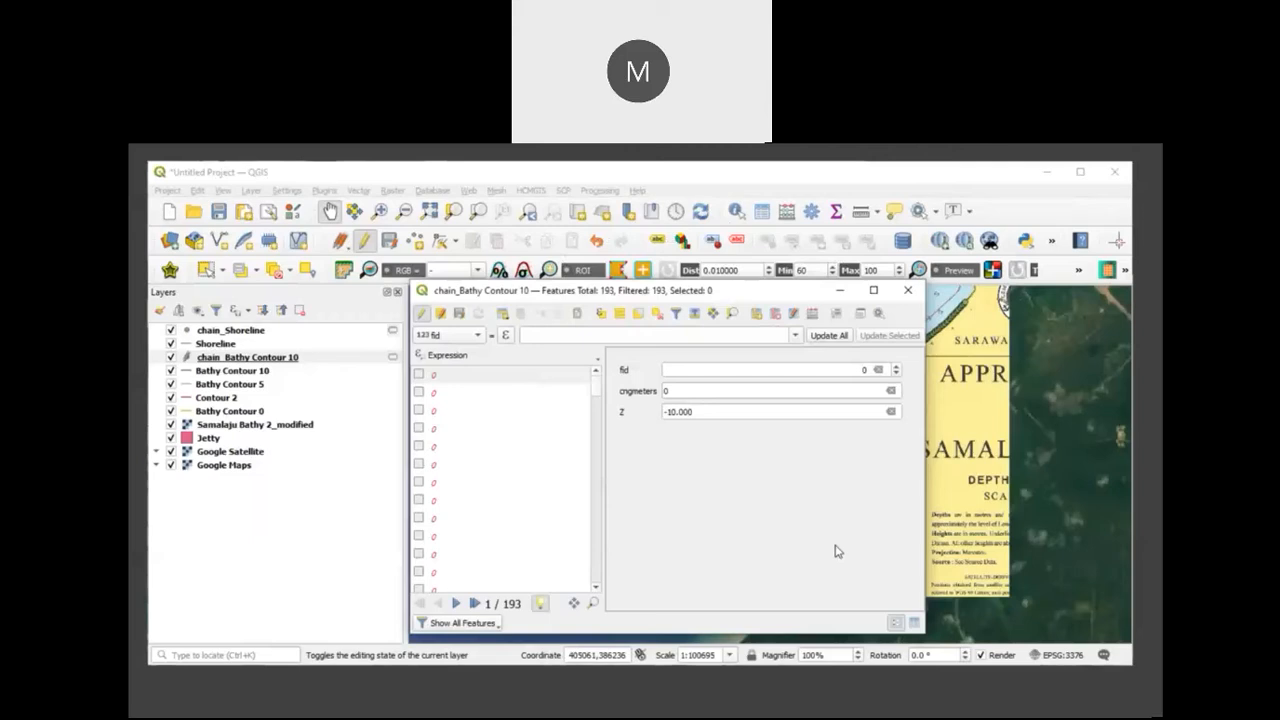
Step: Add a decimal (real) field X to chain_Bathy Contour 10, calculated with the expression $x
click(813, 314)
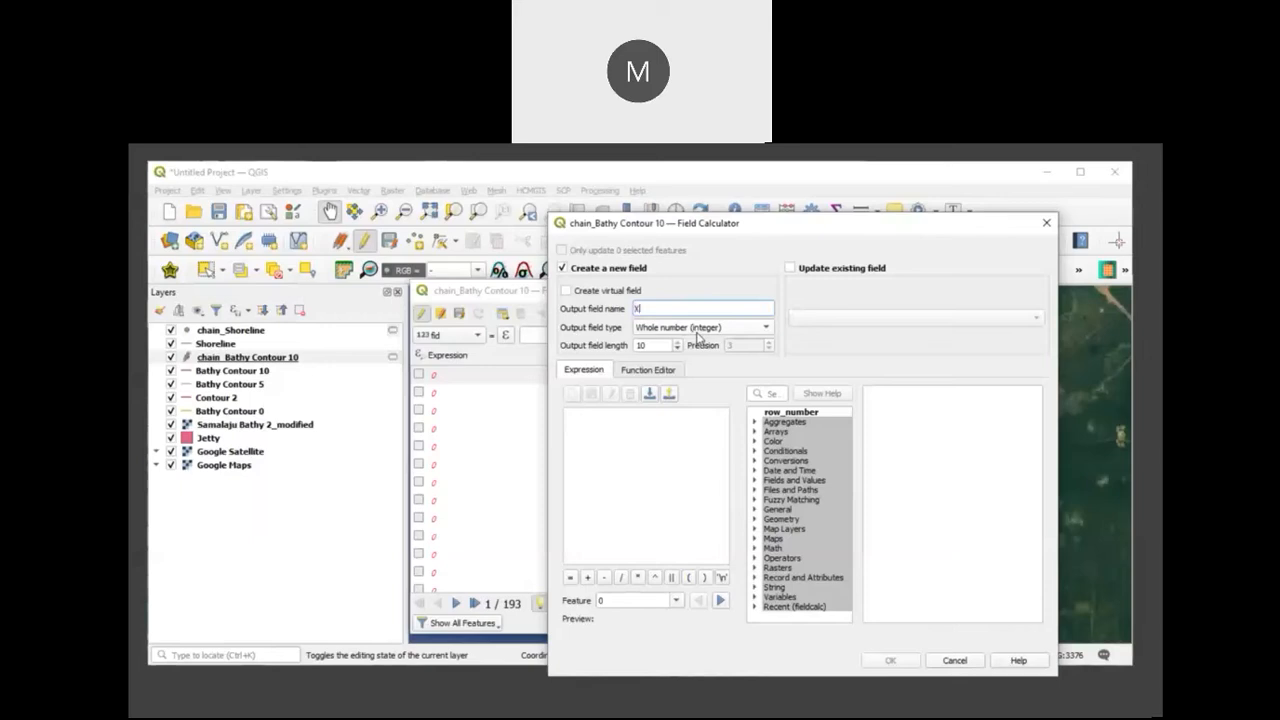
click(699, 337)
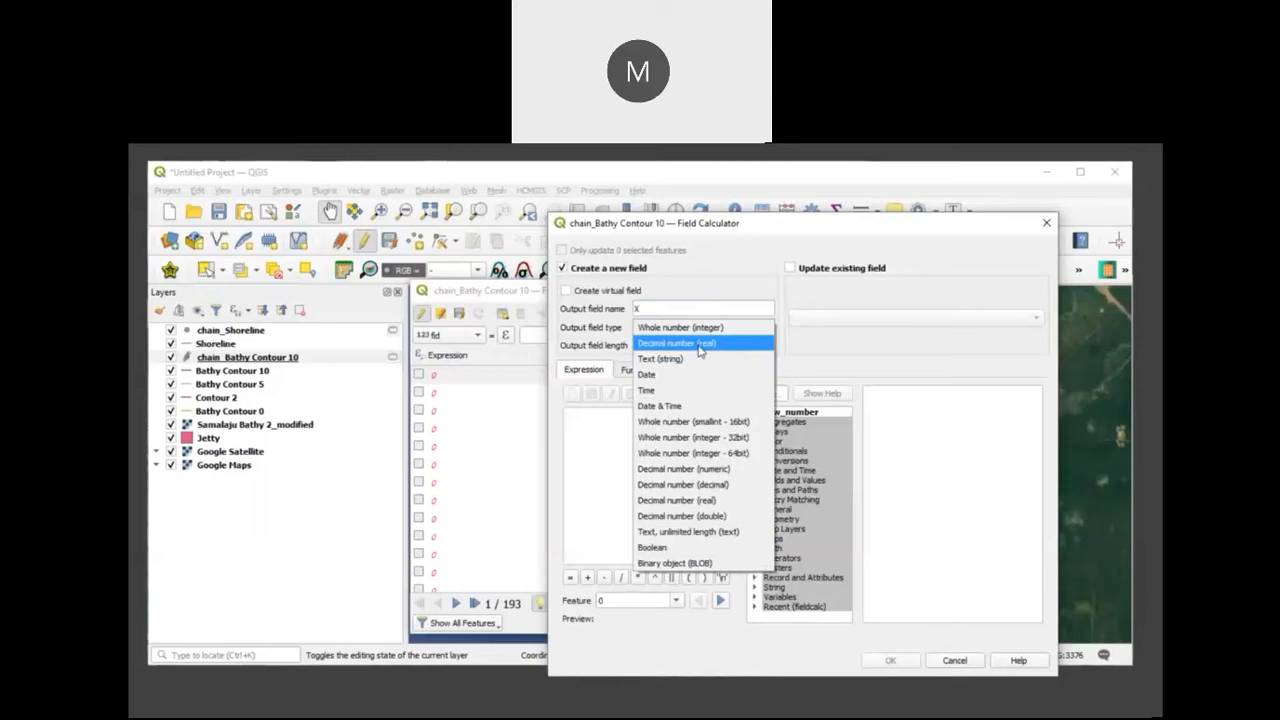
click(699, 345)
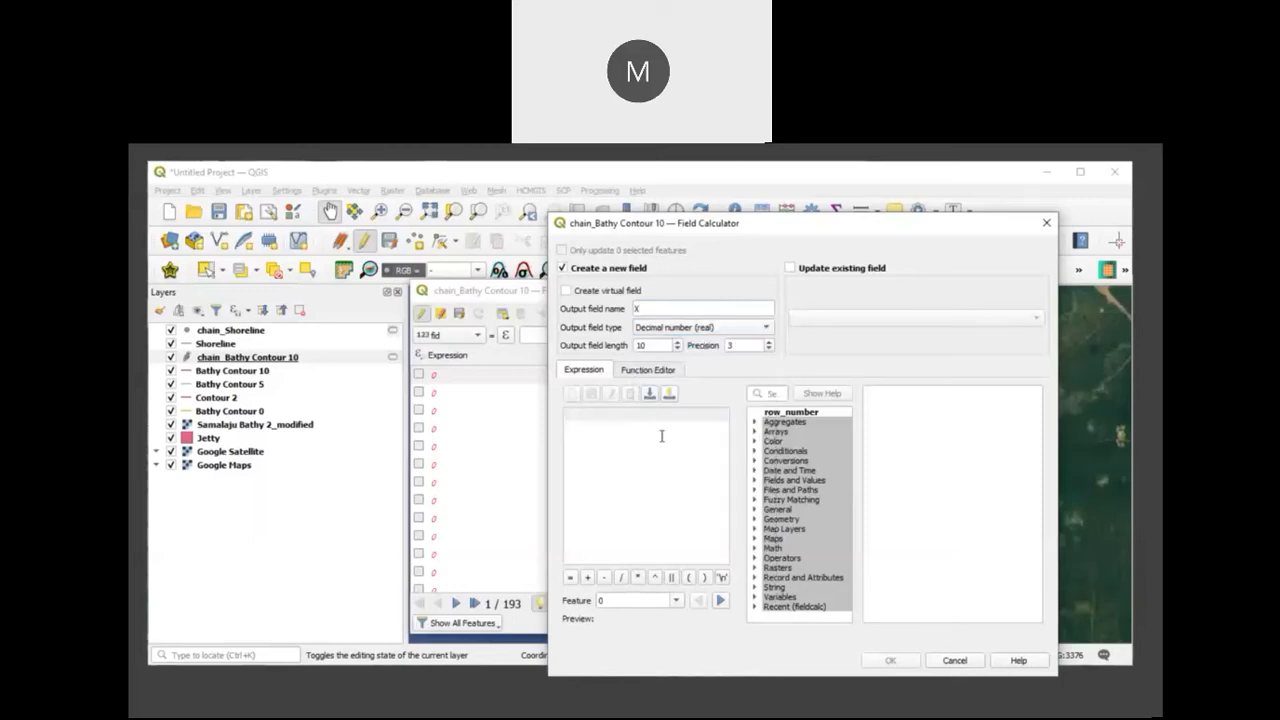
text($x)
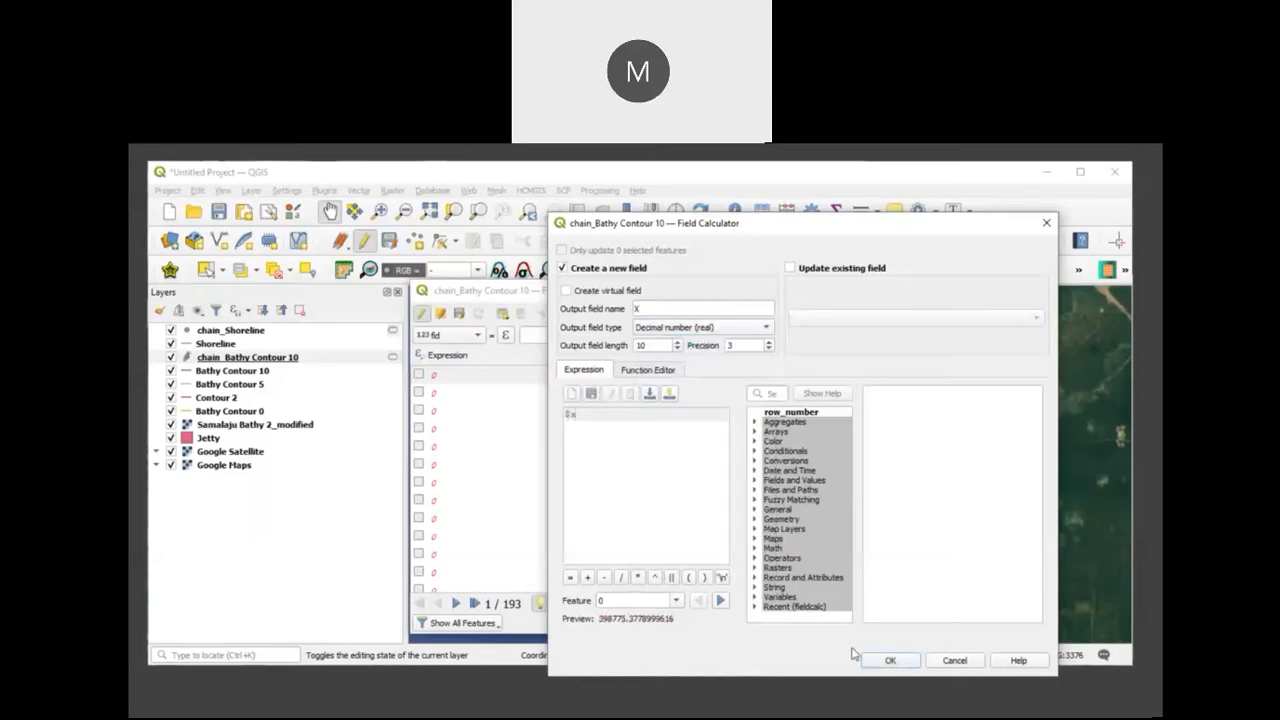
click(892, 661)
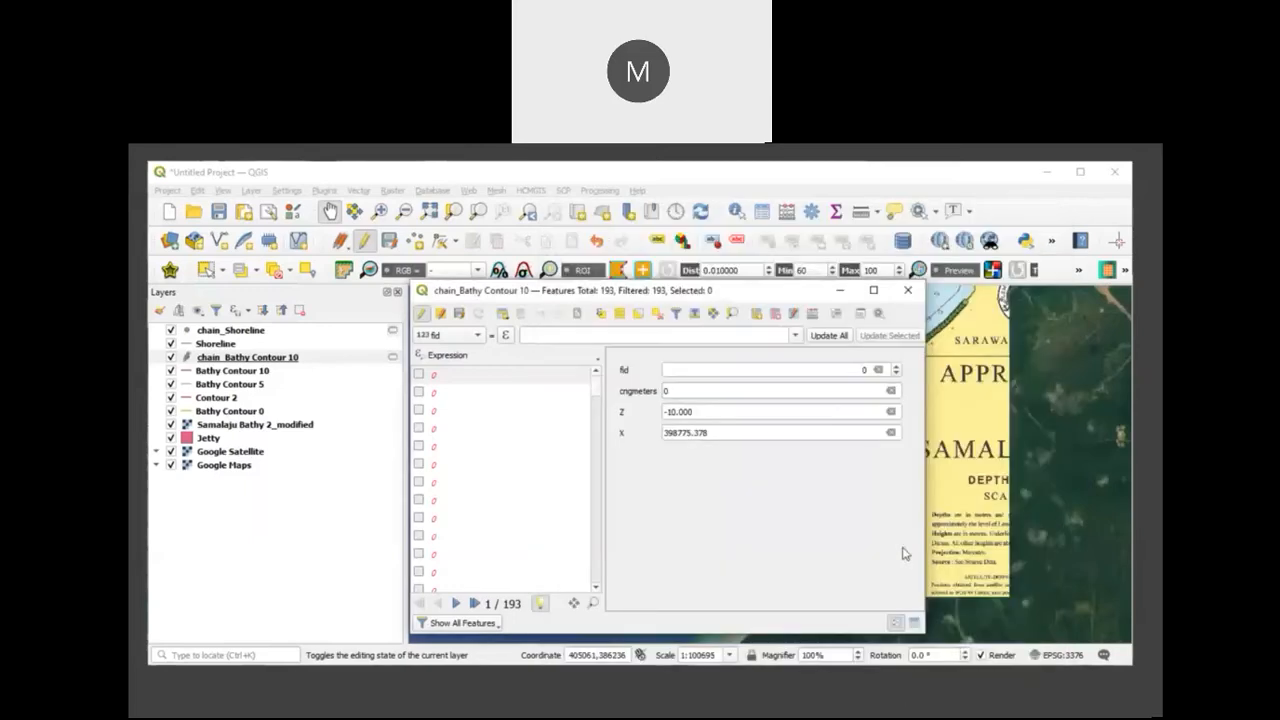
Step: Add a decimal (real) field Y to chain_Bathy Contour 10, calculated with the expression $y
click(811, 315)
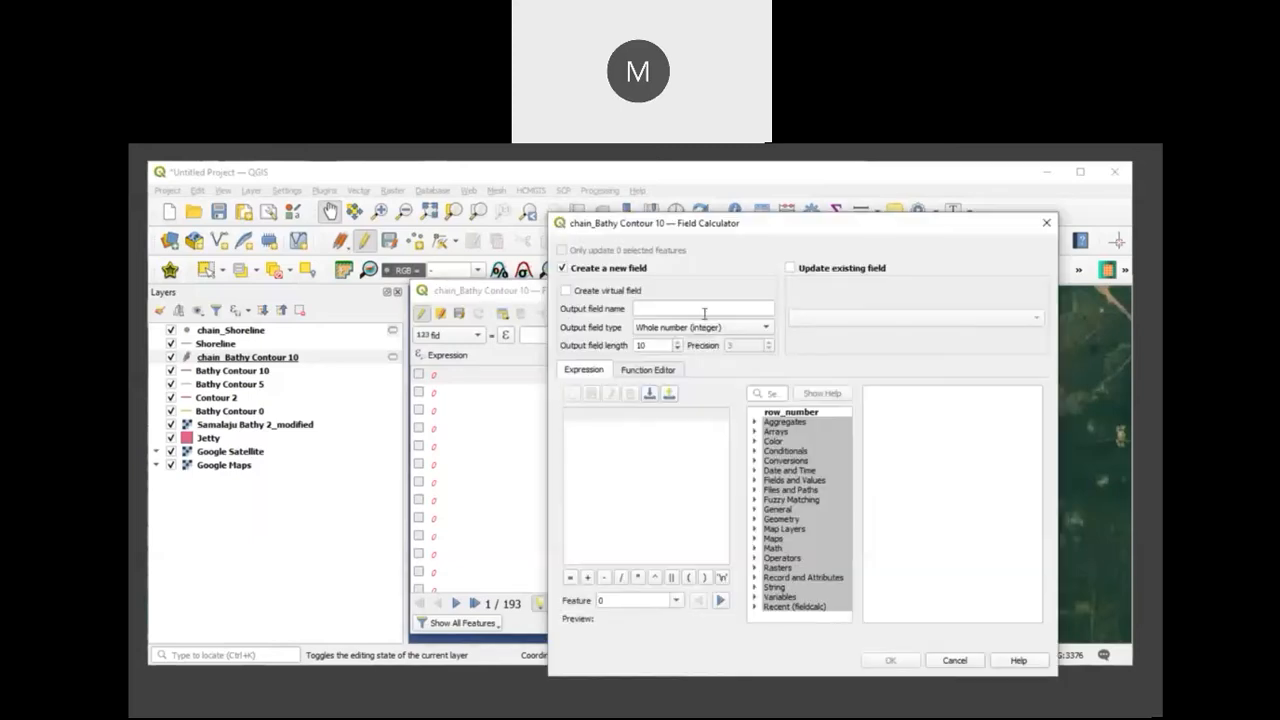
click(768, 330)
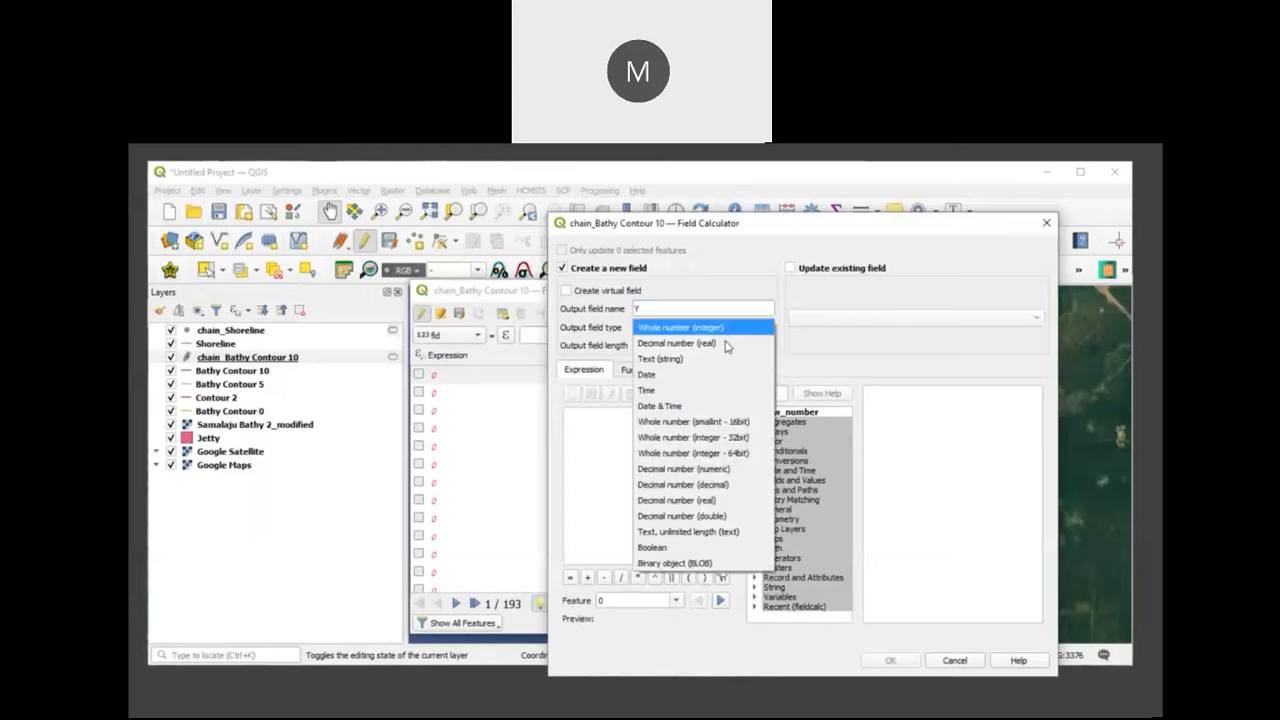
click(727, 344)
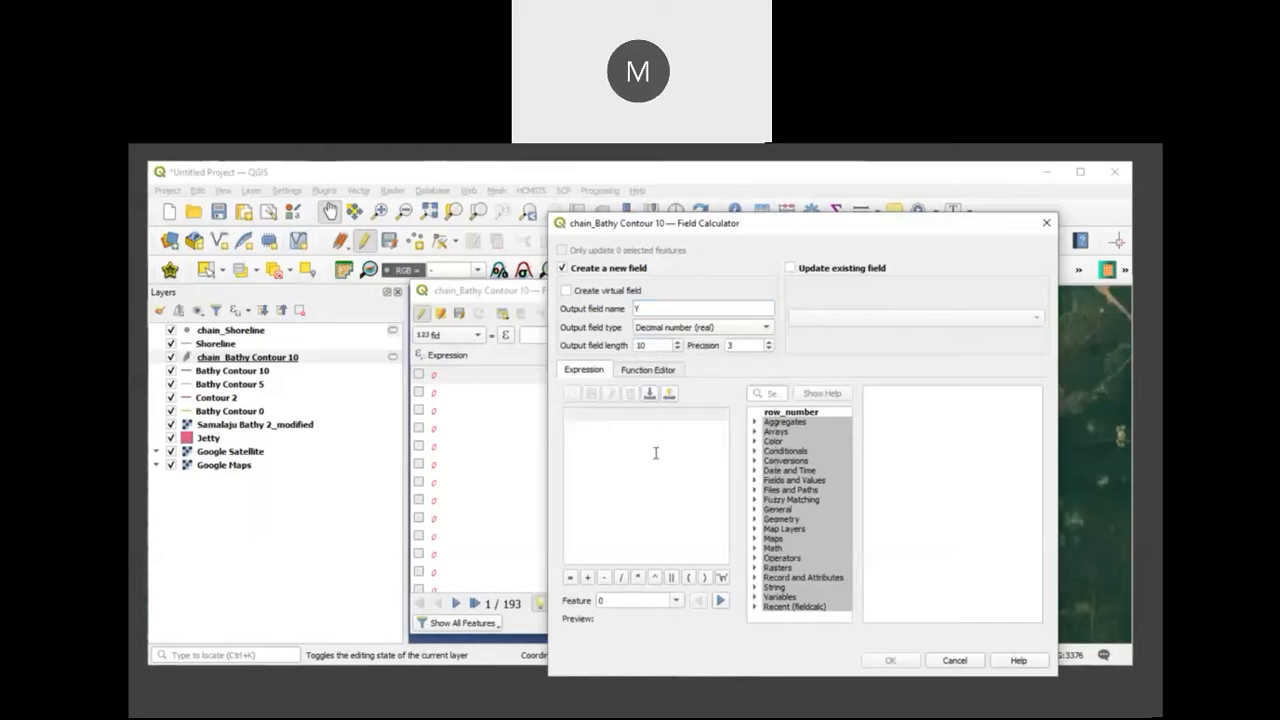
text($y)
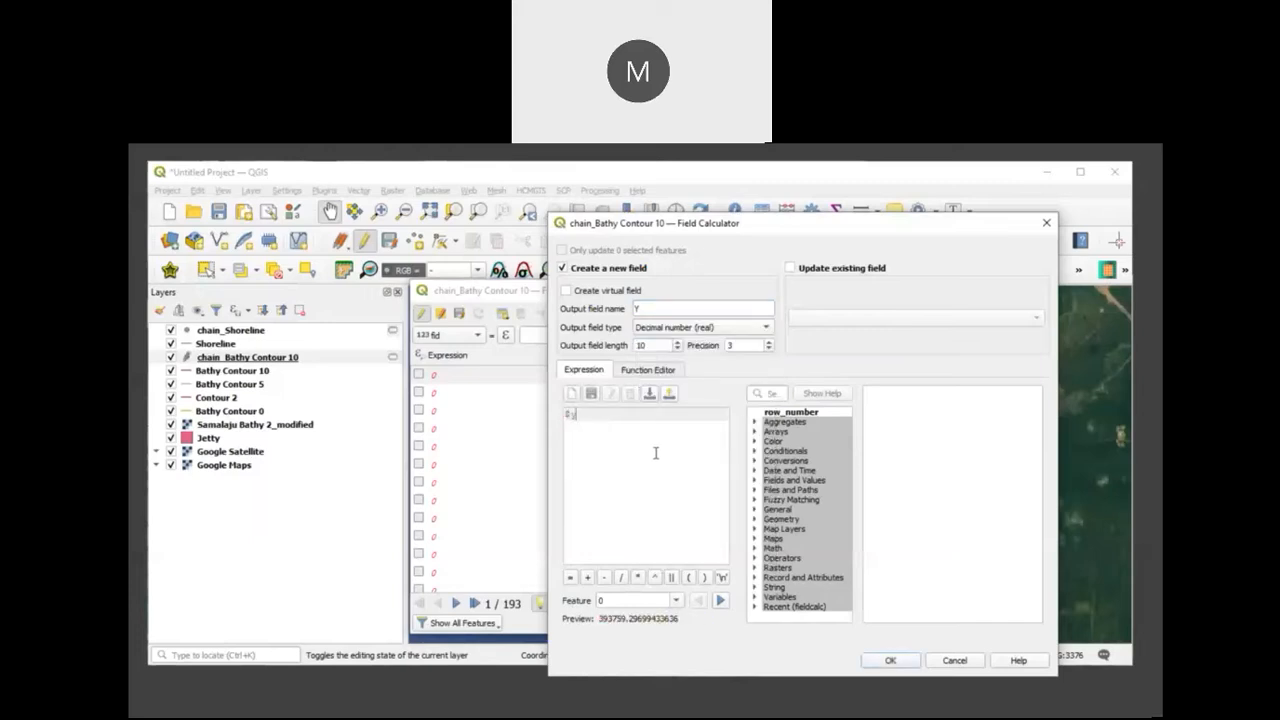
click(886, 658)
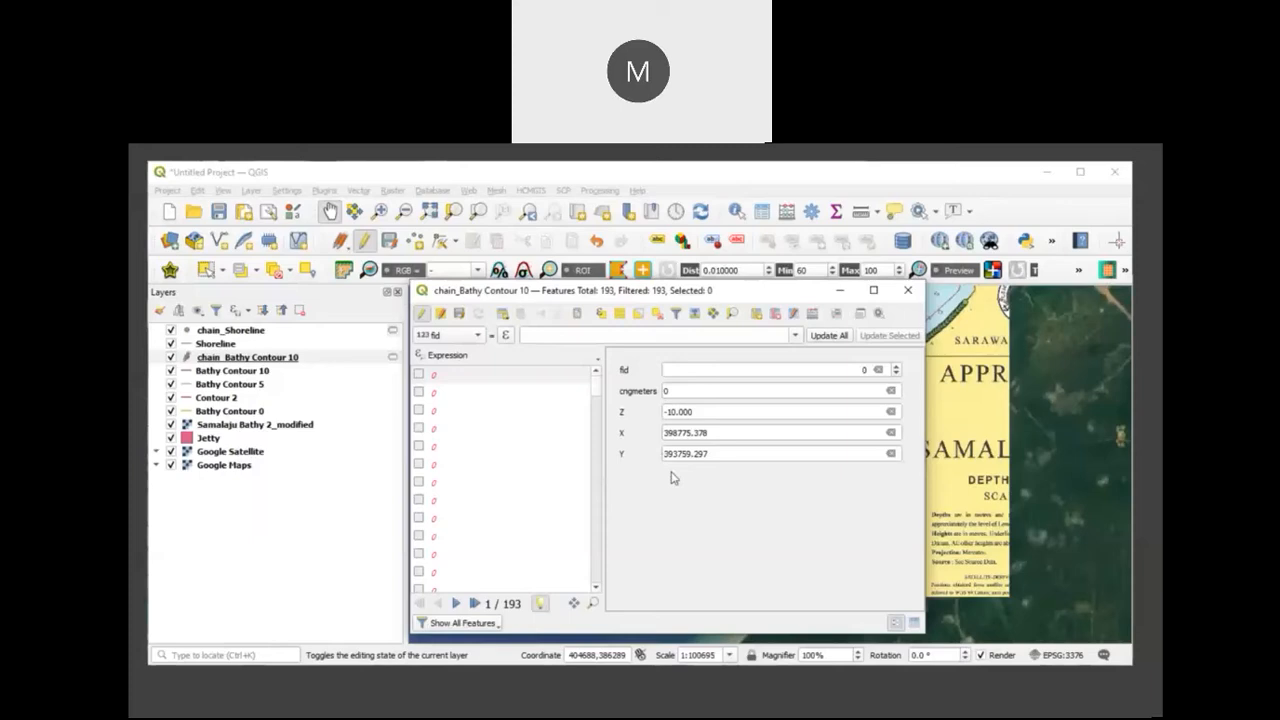
Step: Check the chainage, Z, X and Y values of several chain_Bathy Contour 10 records
click(472, 394)
click(465, 449)
click(458, 501)
click(454, 536)
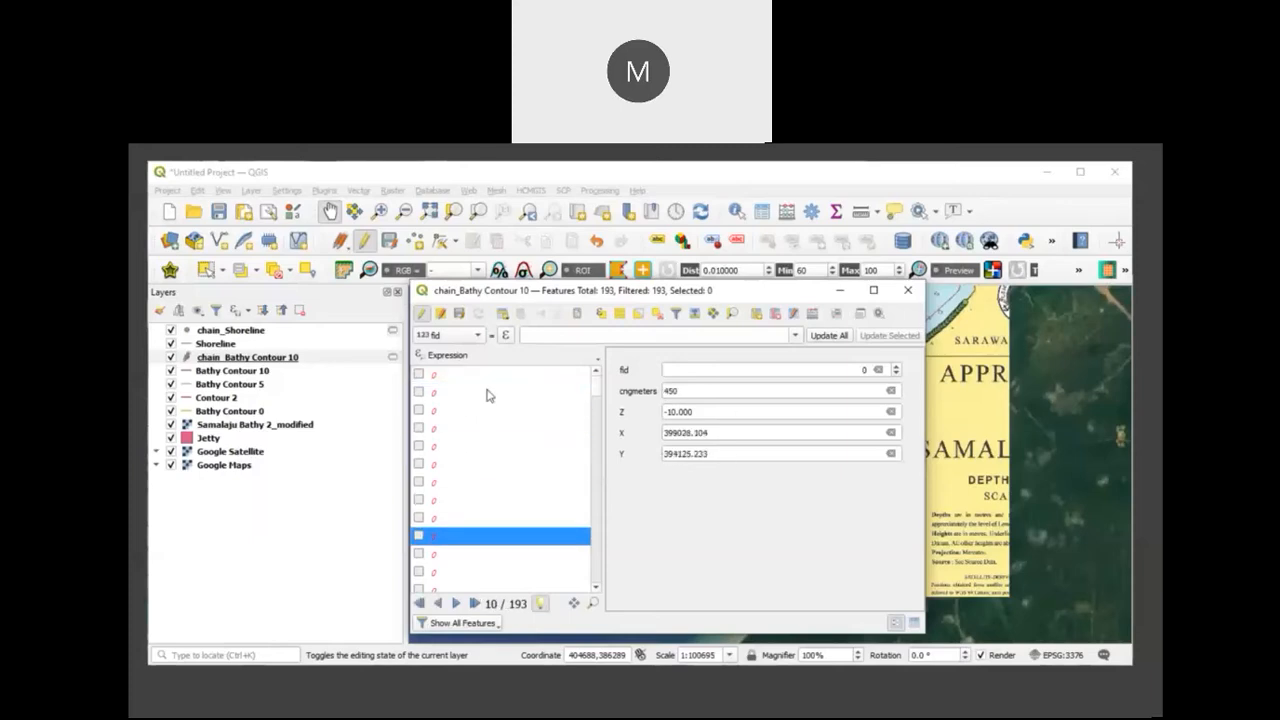
click(483, 409)
click(474, 373)
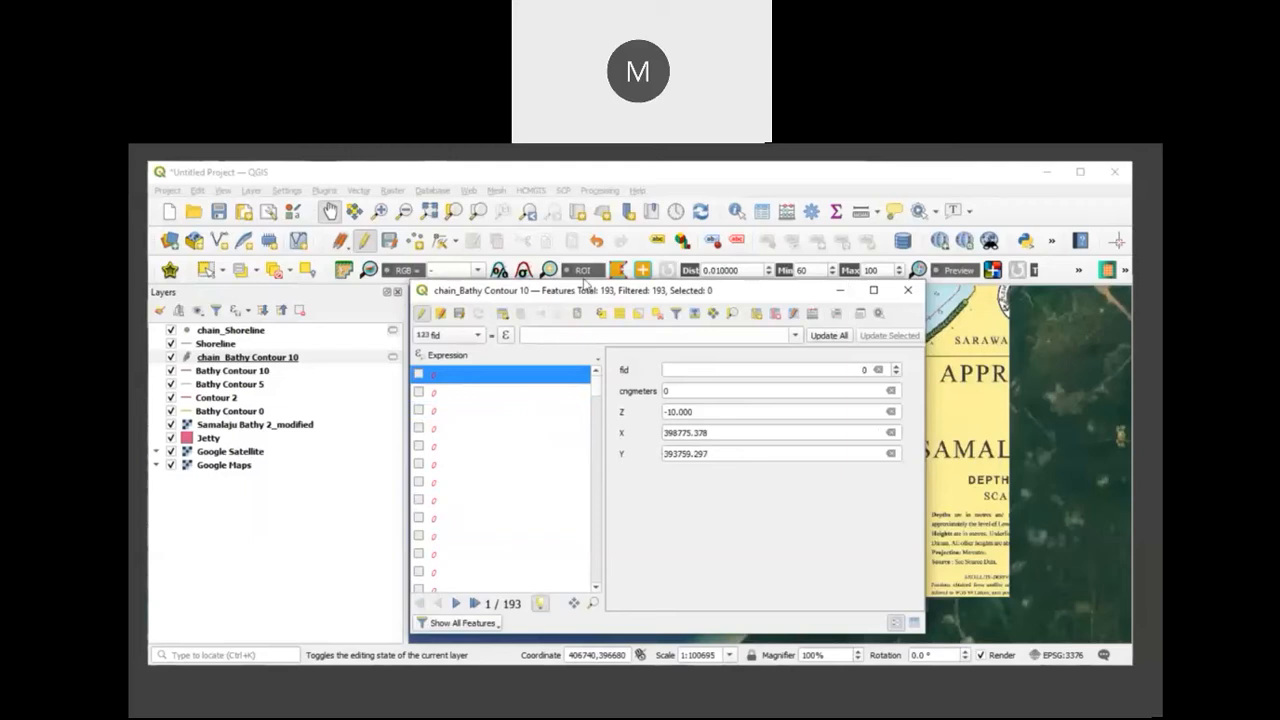
Step: End editing on chain_Bathy Contour 10, save the changes and close its attribute table
click(421, 313)
click(622, 430)
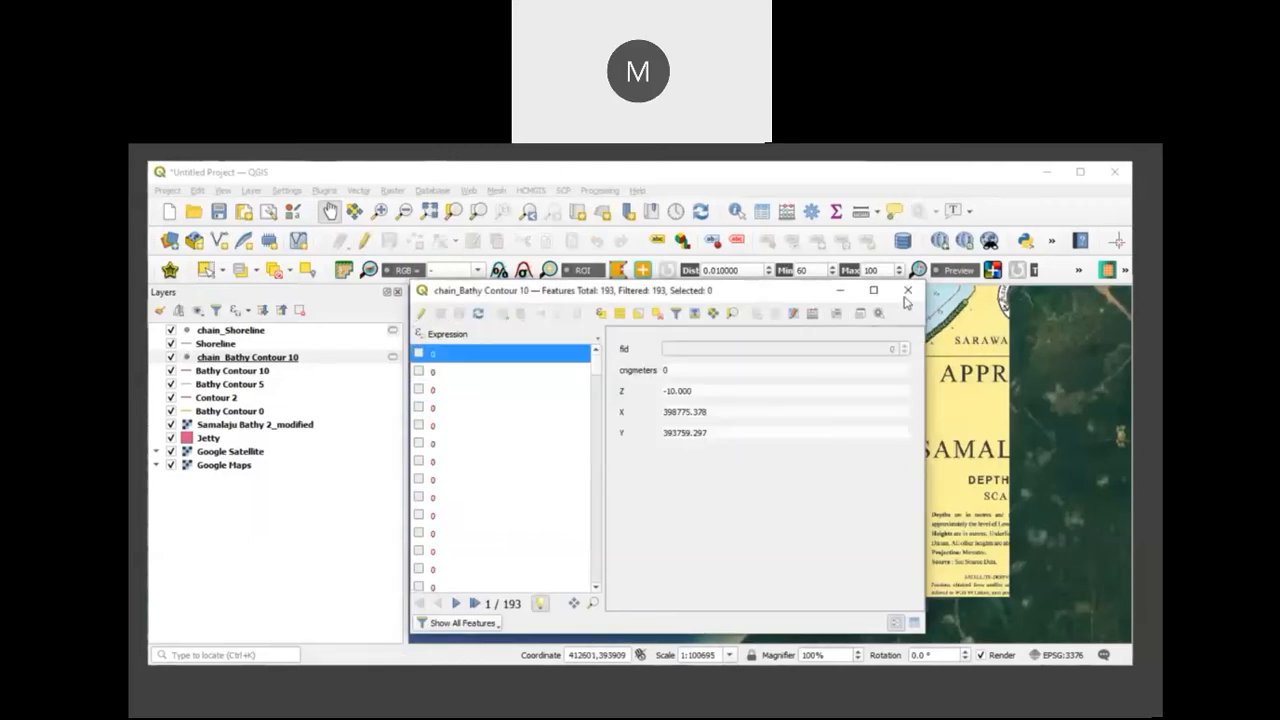
click(907, 291)
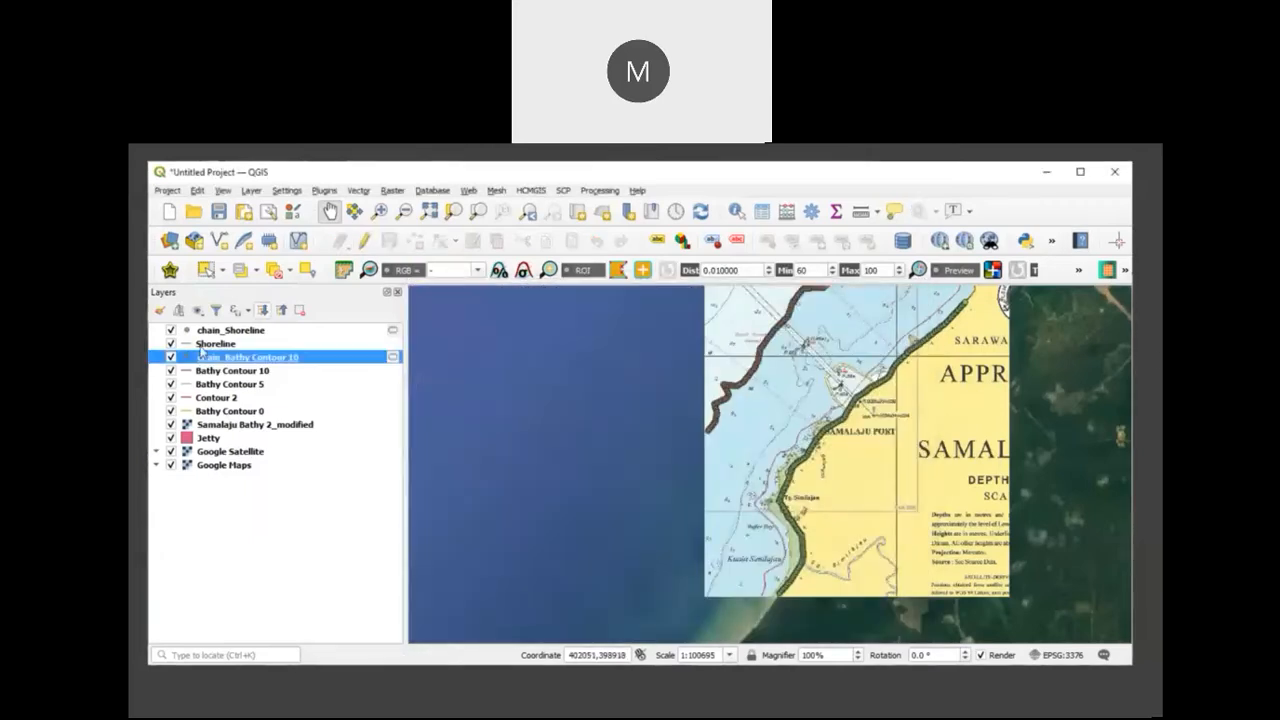
Step: Add a decimal (real) field Z with the value -5 to the Bathy Contour 5 layer
click(260, 386)
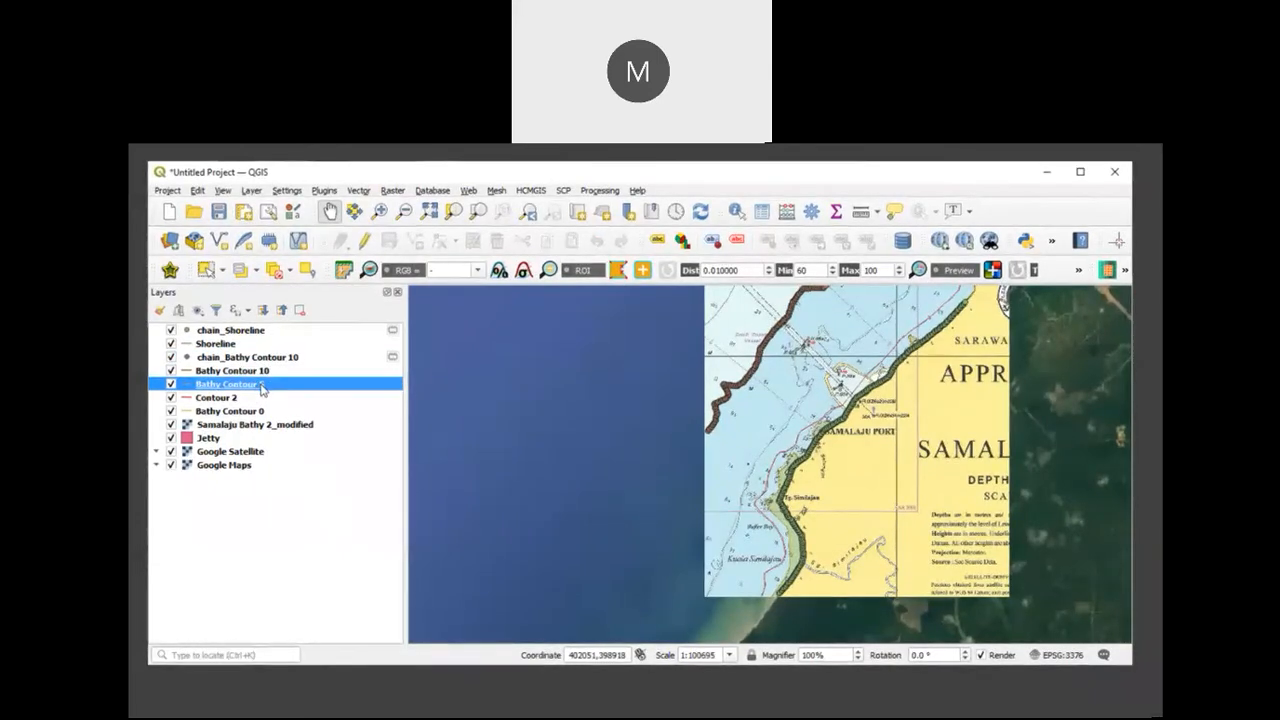
right_click(262, 388)
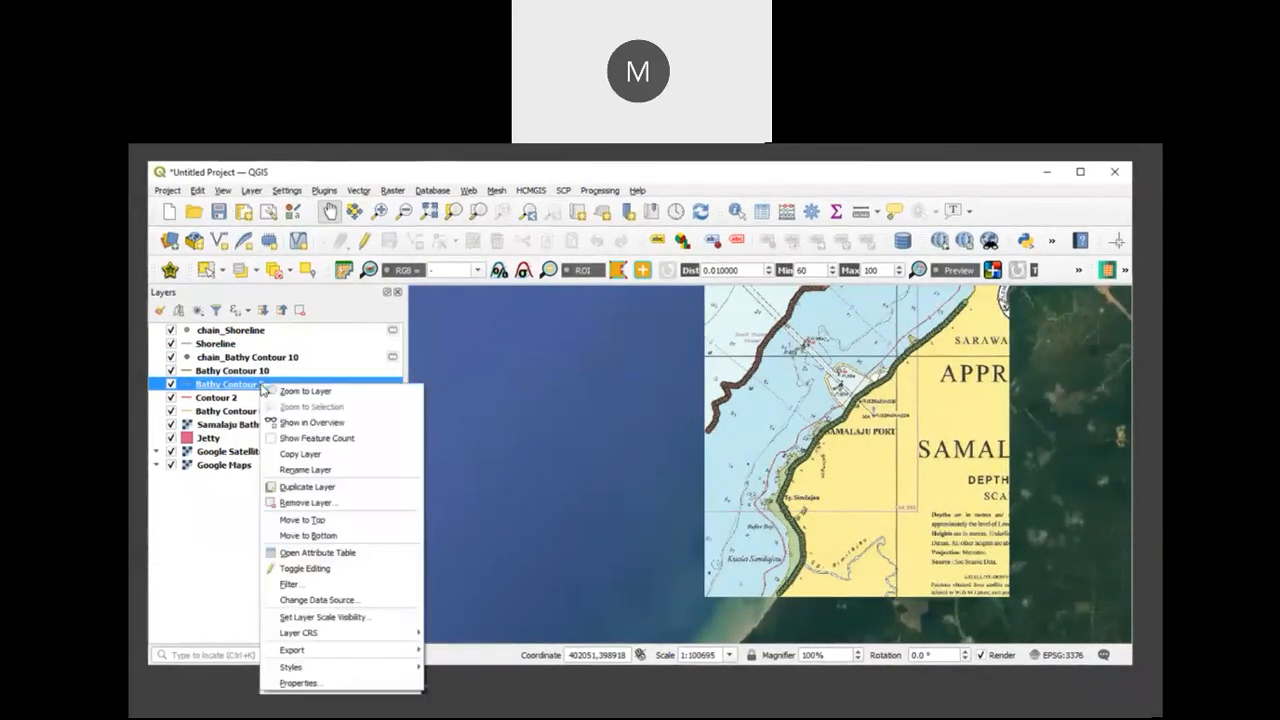
click(331, 556)
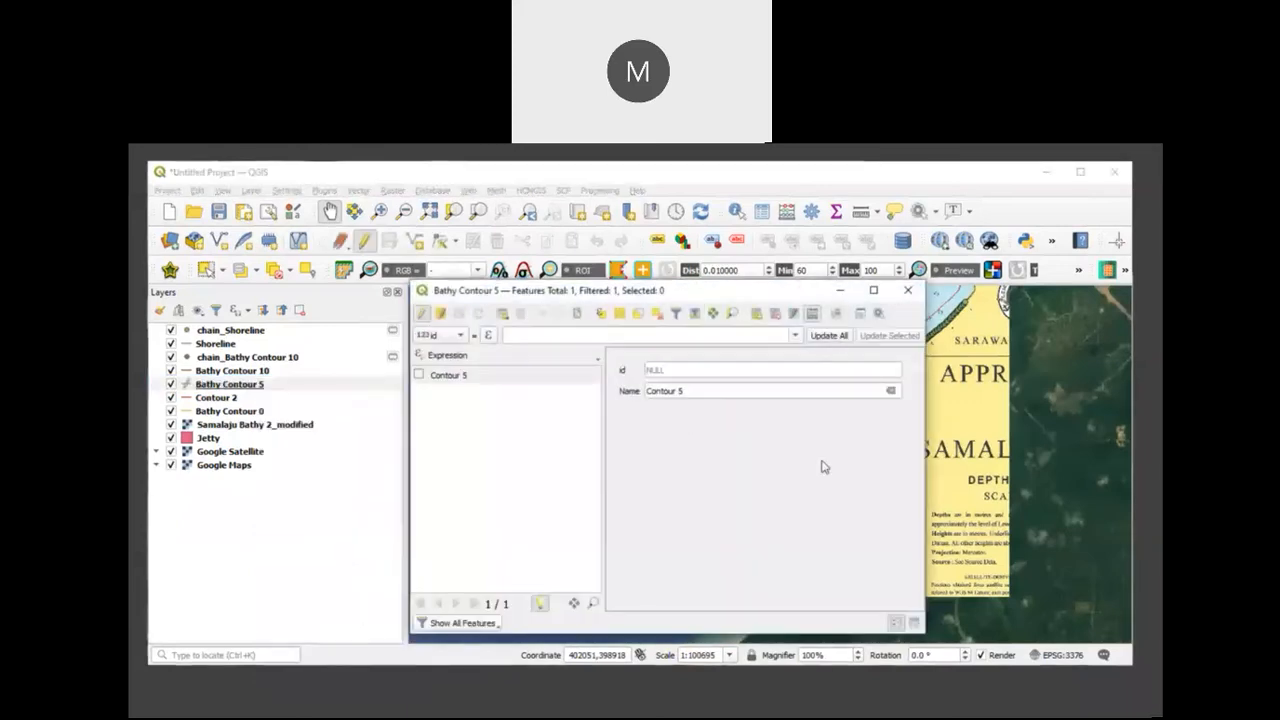
click(812, 314)
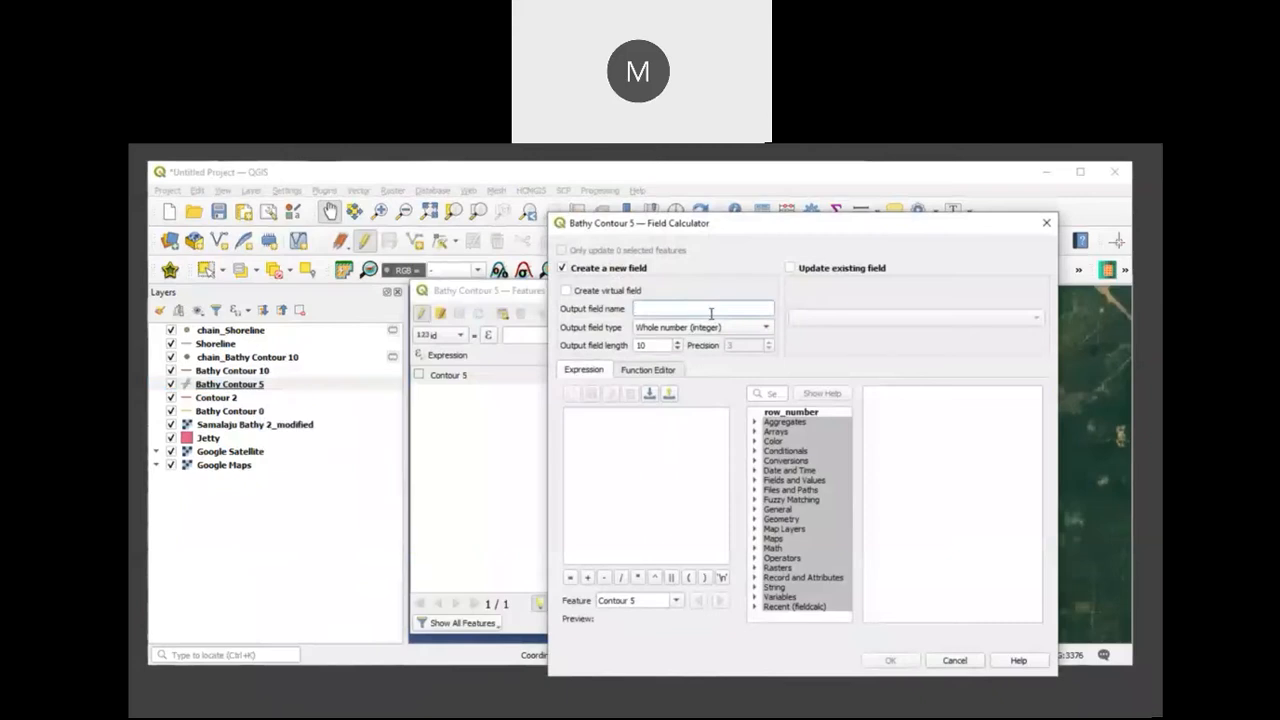
text(Z)
click(762, 328)
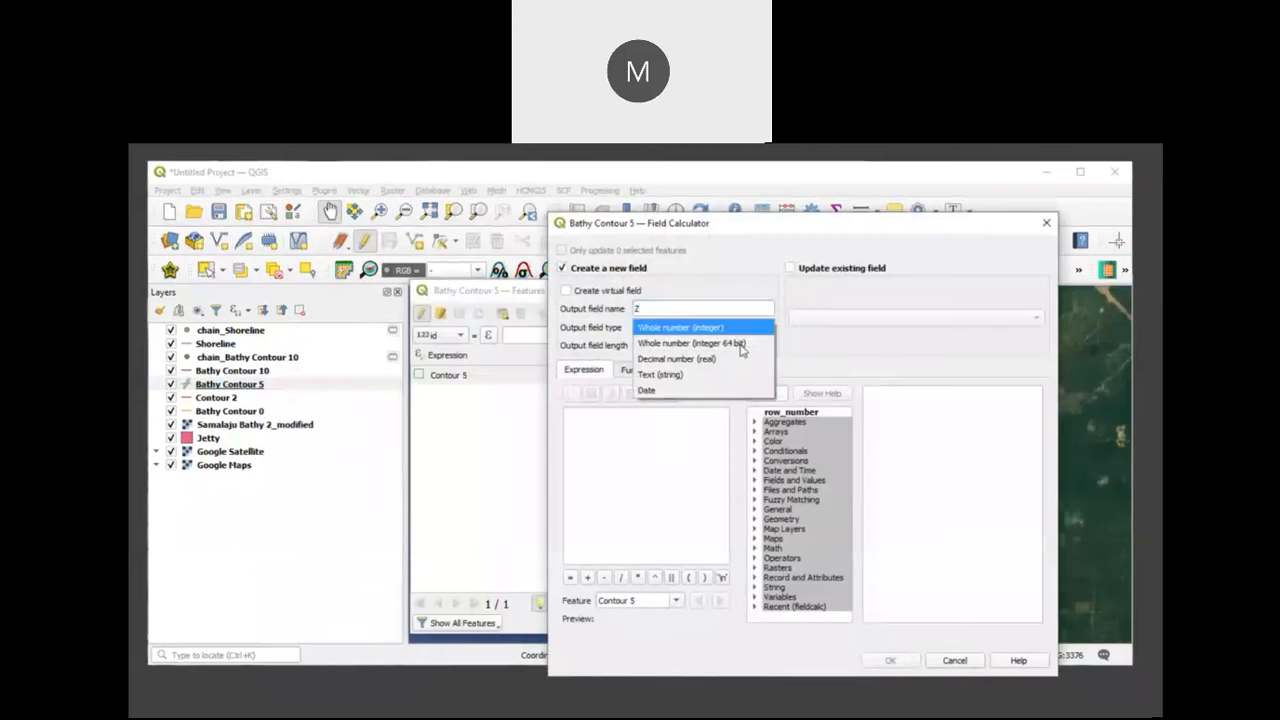
click(737, 359)
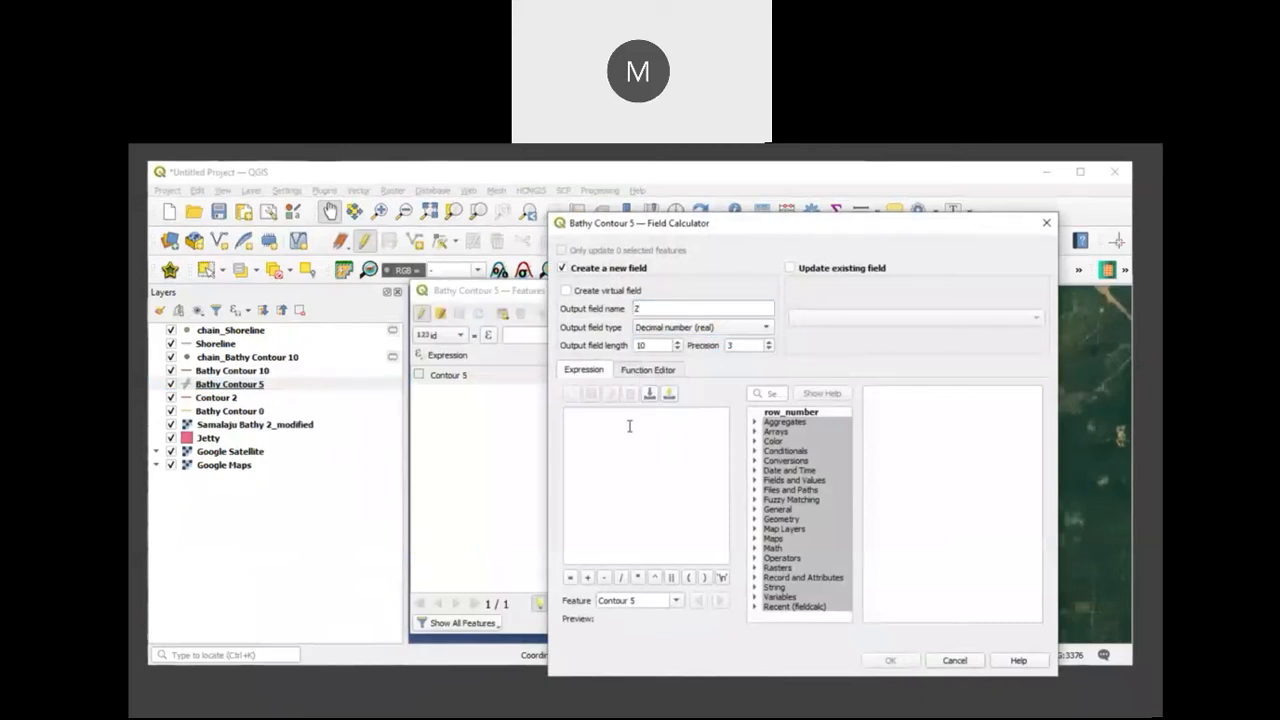
click(629, 426)
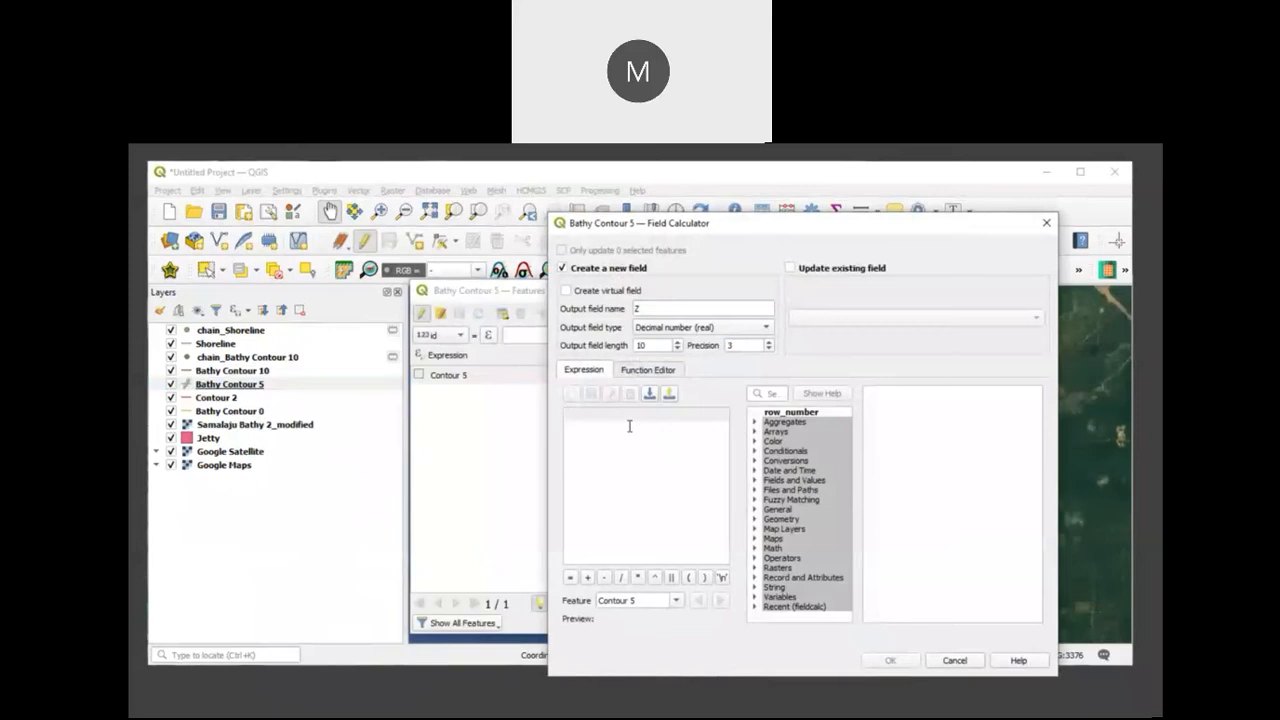
text(-5)
click(880, 661)
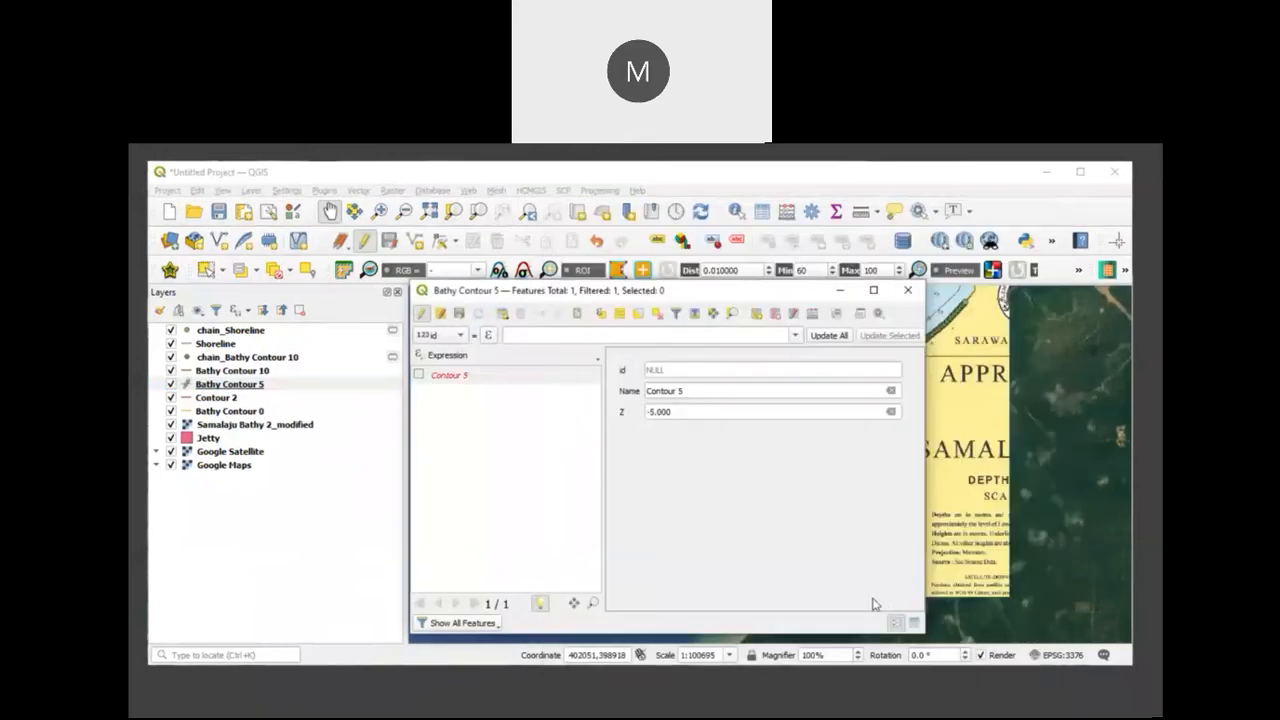
Step: Try to add a decimal (real) field X to Bathy Contour 5, calculated with the expression $x
click(811, 314)
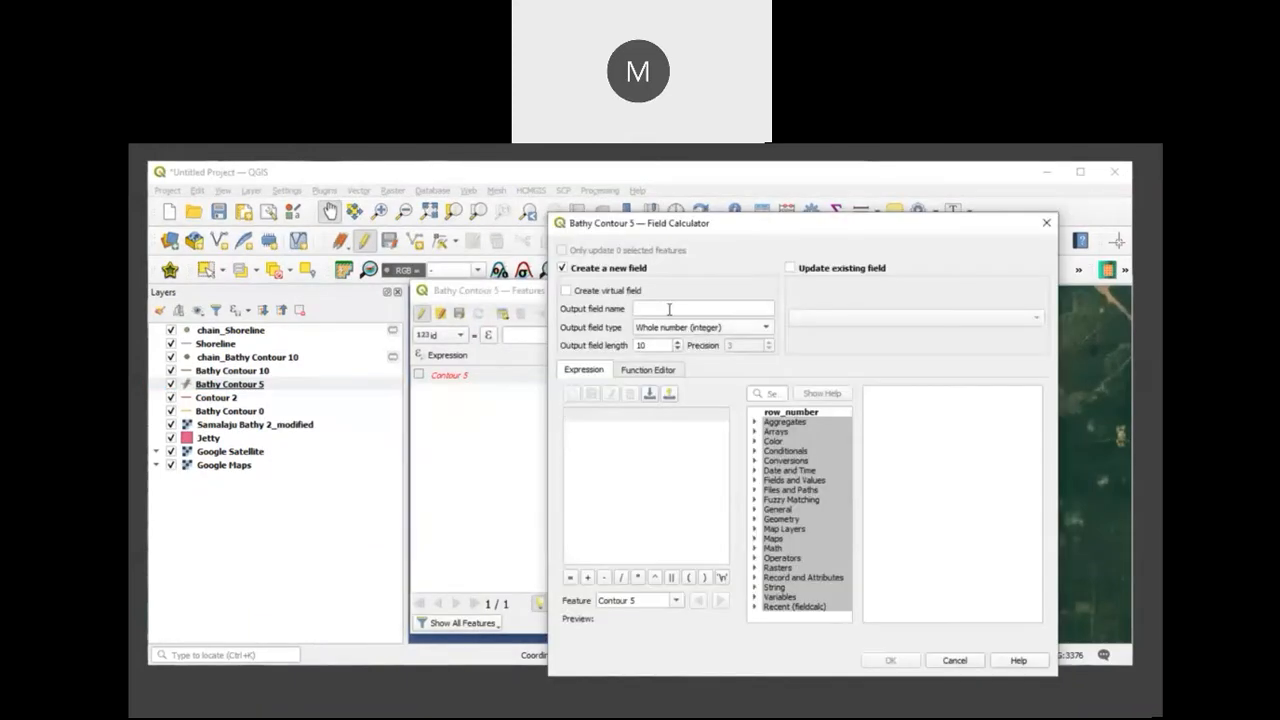
click(687, 310)
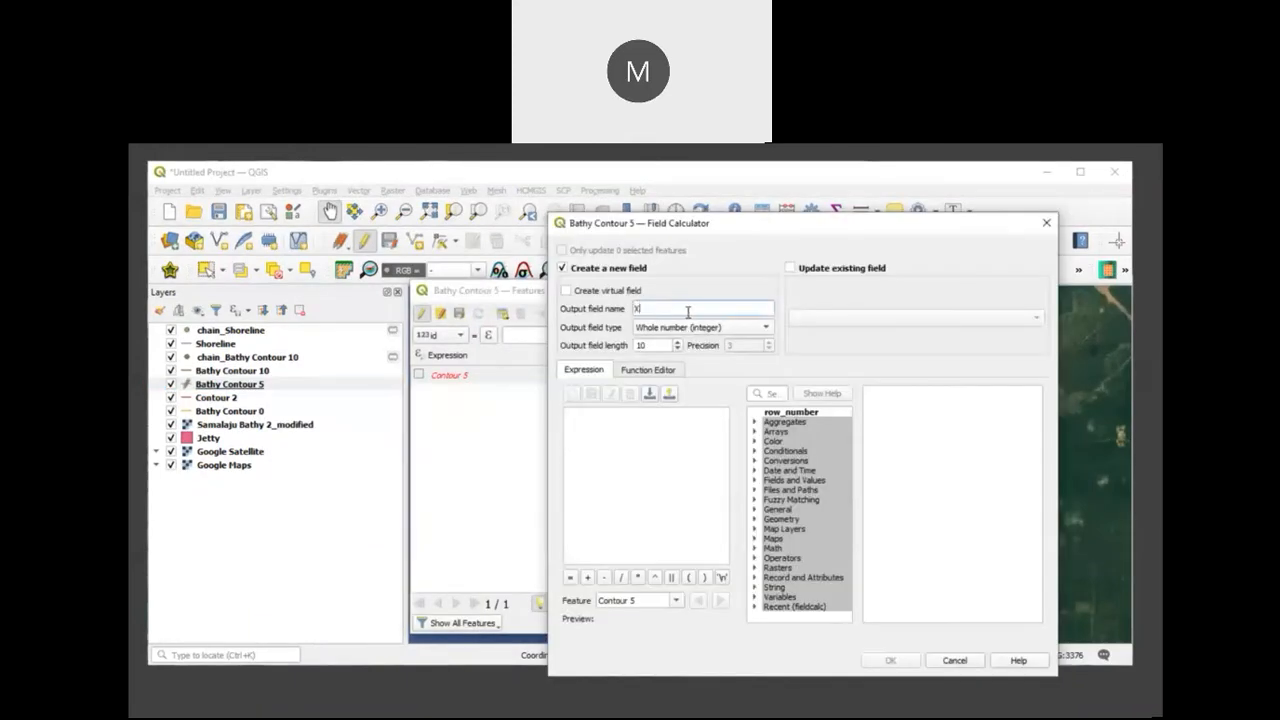
click(687, 330)
click(686, 360)
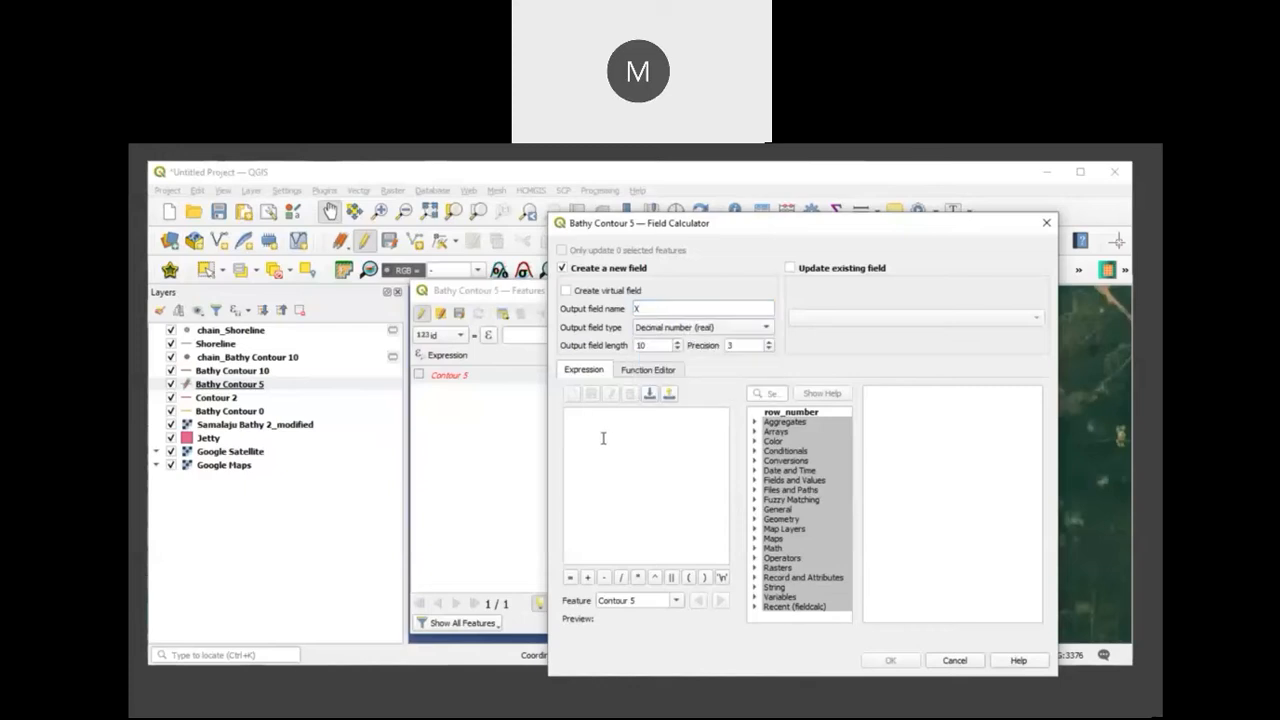
click(612, 440)
text($x)
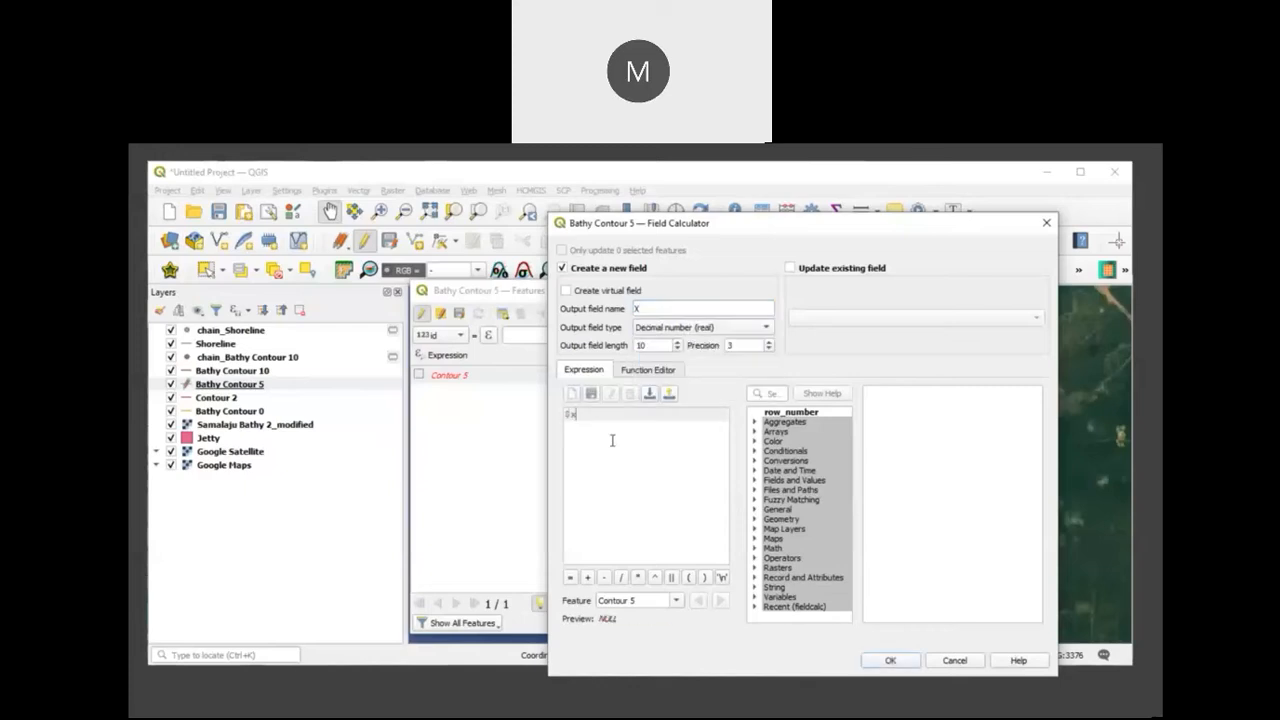
click(886, 661)
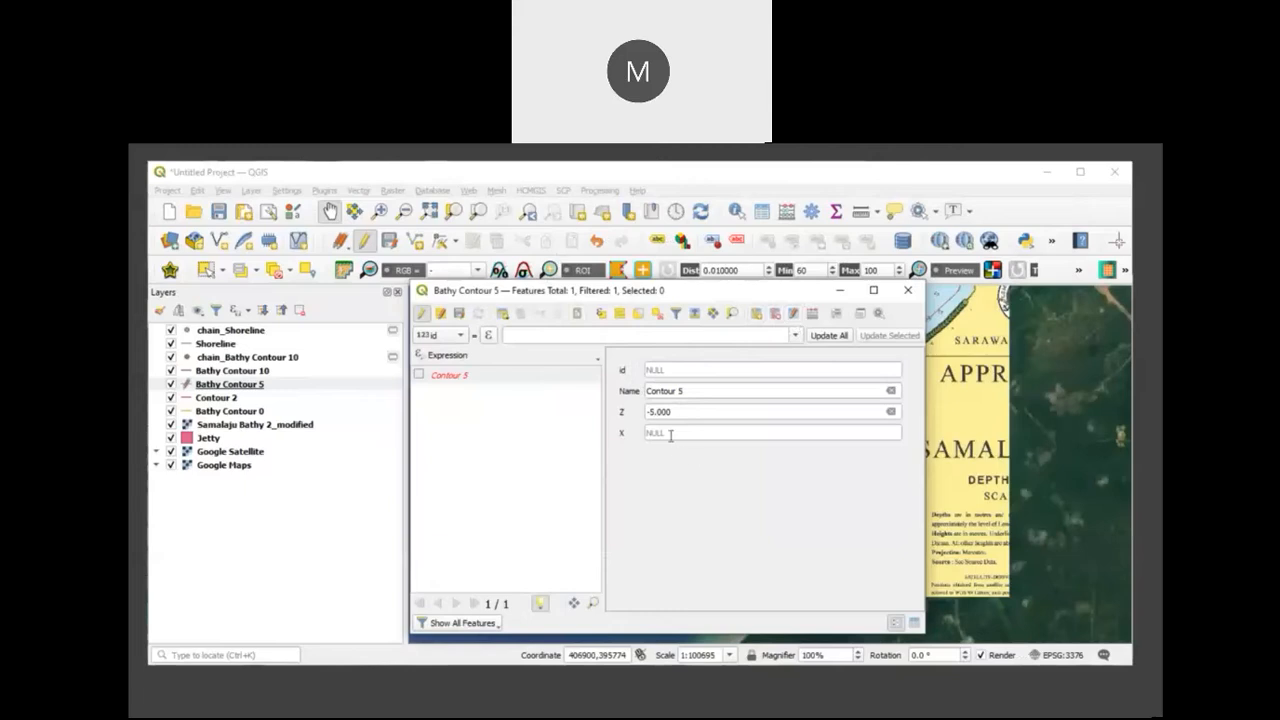
Step: Delete the X field from the Bathy Contour 5 attribute table
click(774, 314)
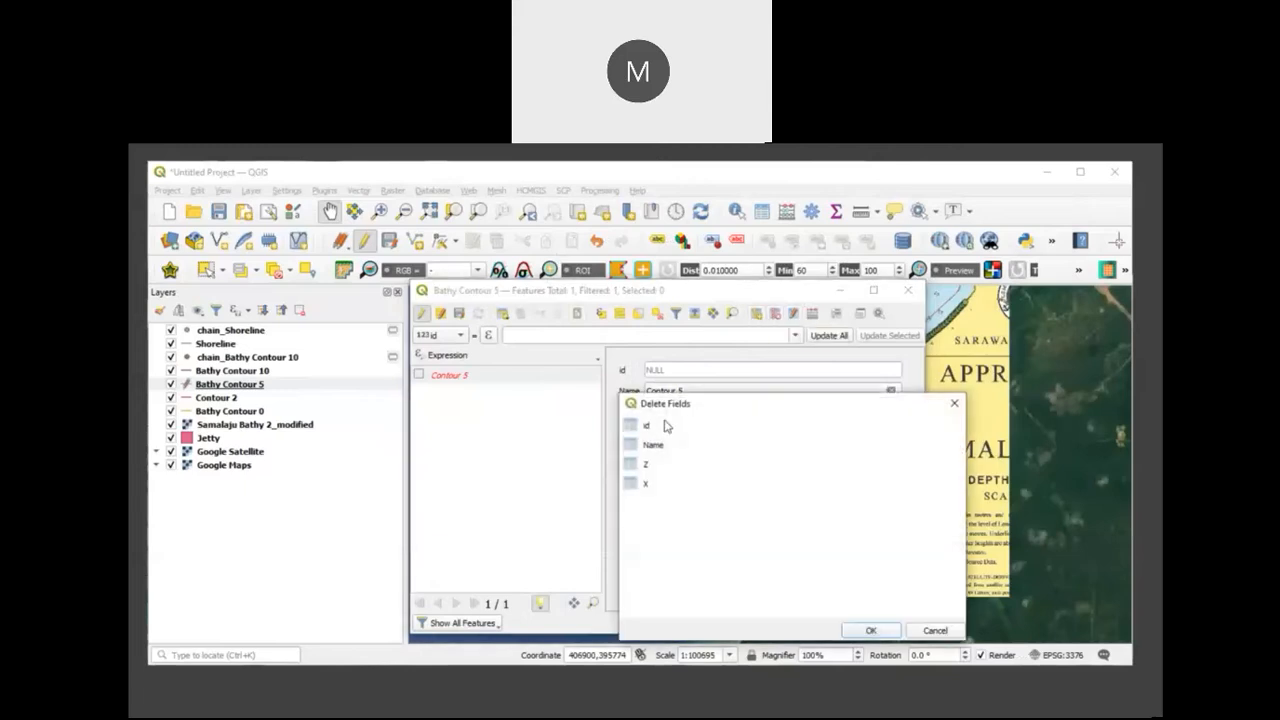
click(657, 488)
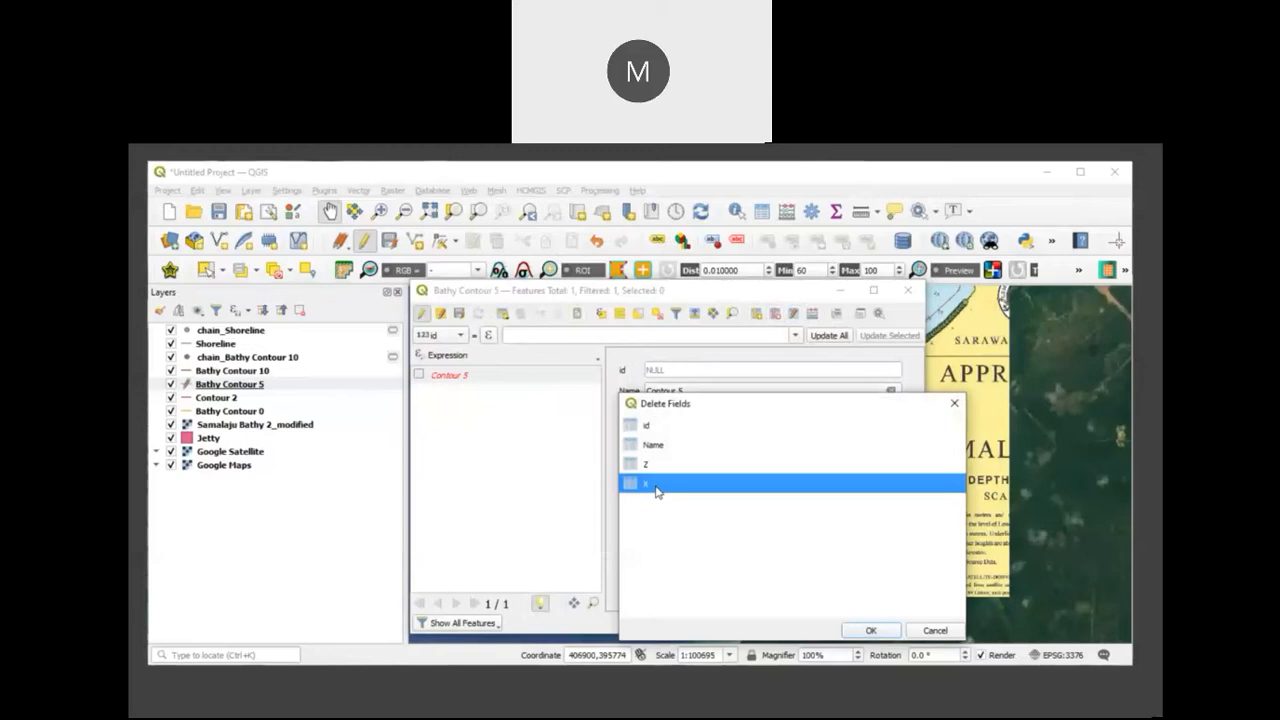
click(871, 630)
click(813, 315)
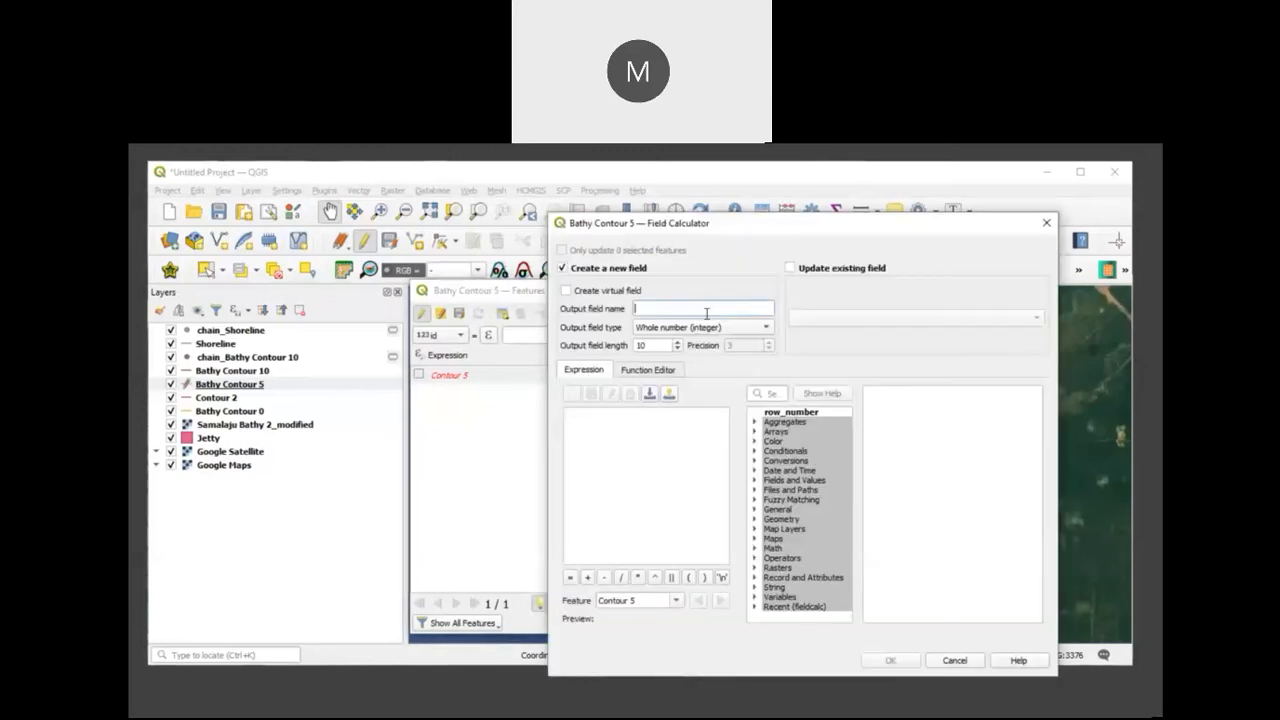
text(X)
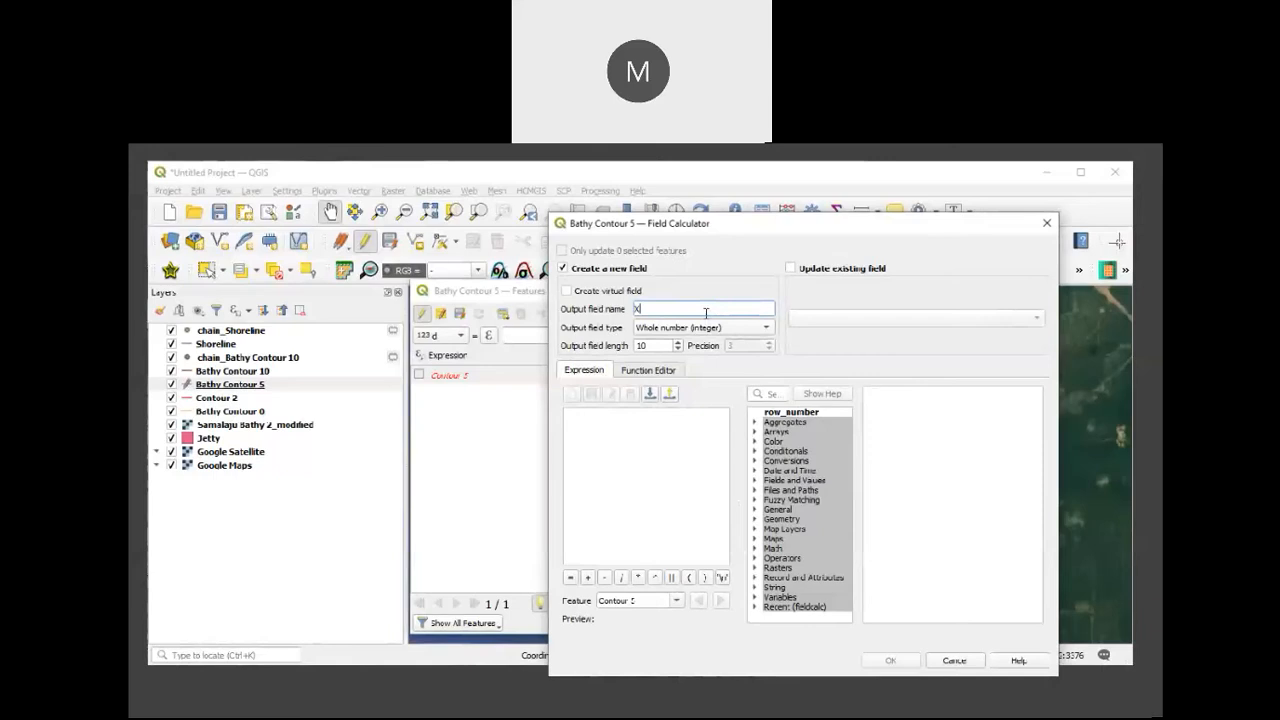
click(747, 327)
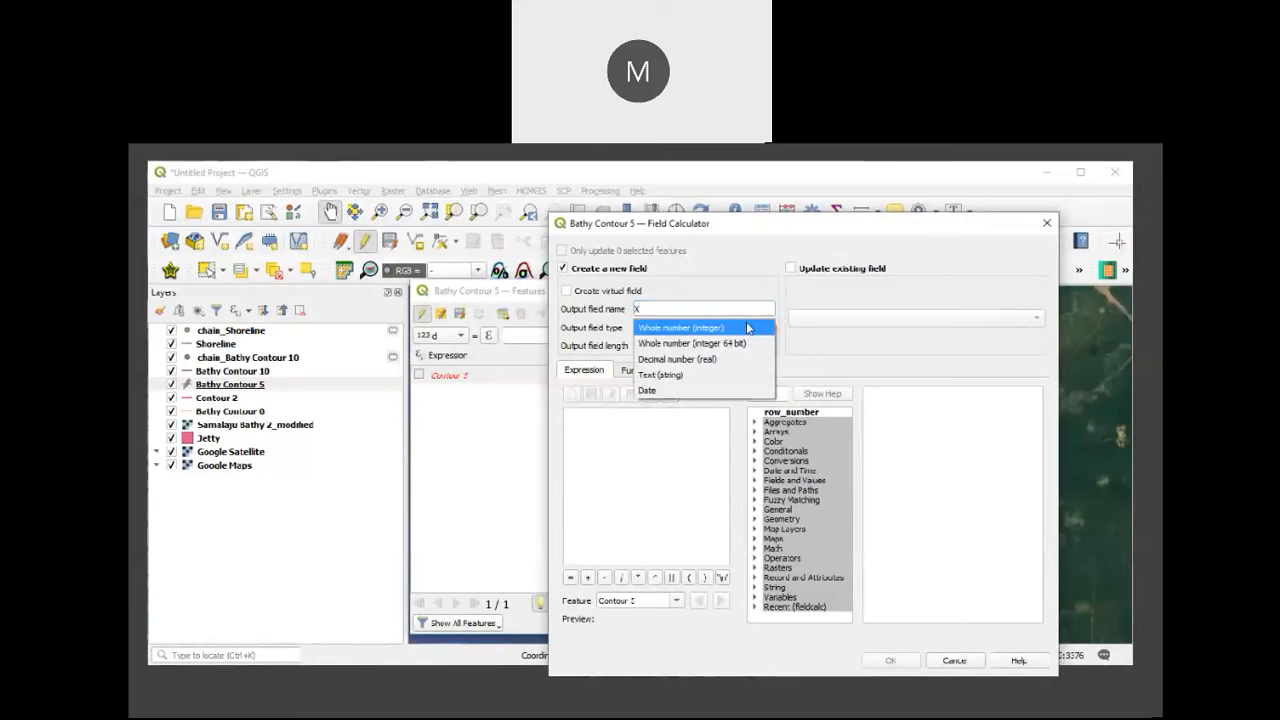
click(690, 359)
click(602, 433)
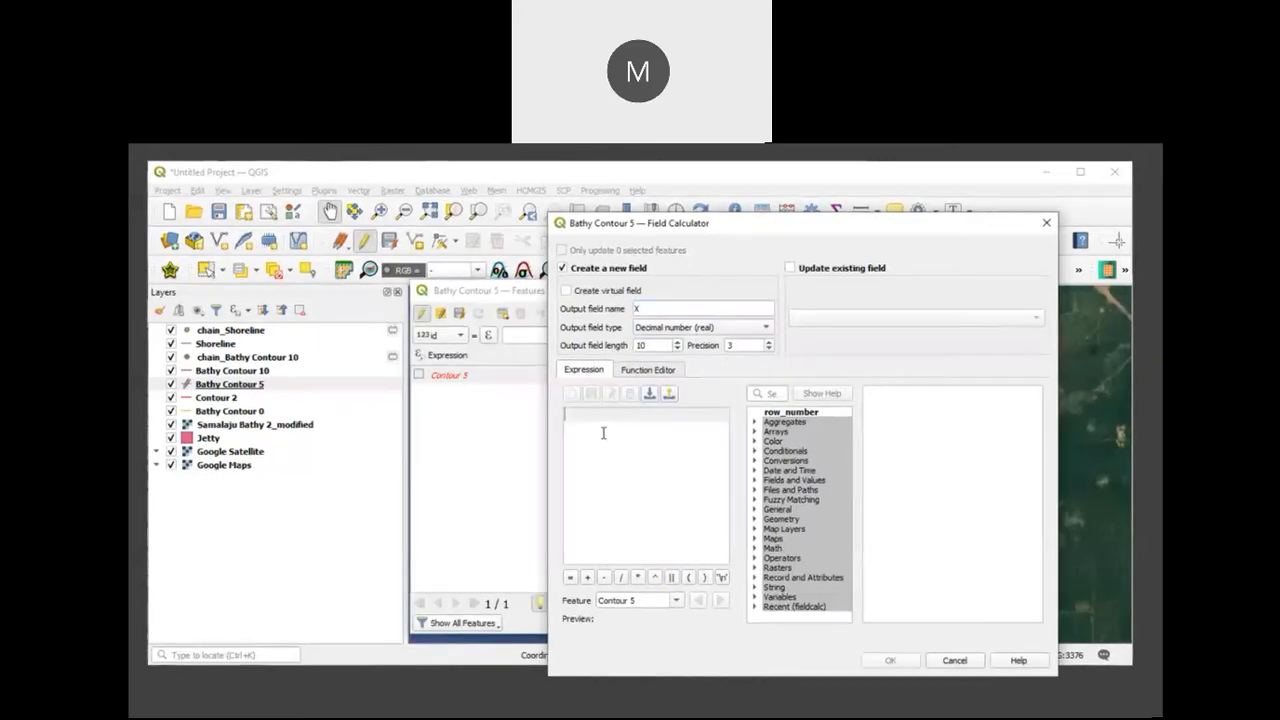
text($)
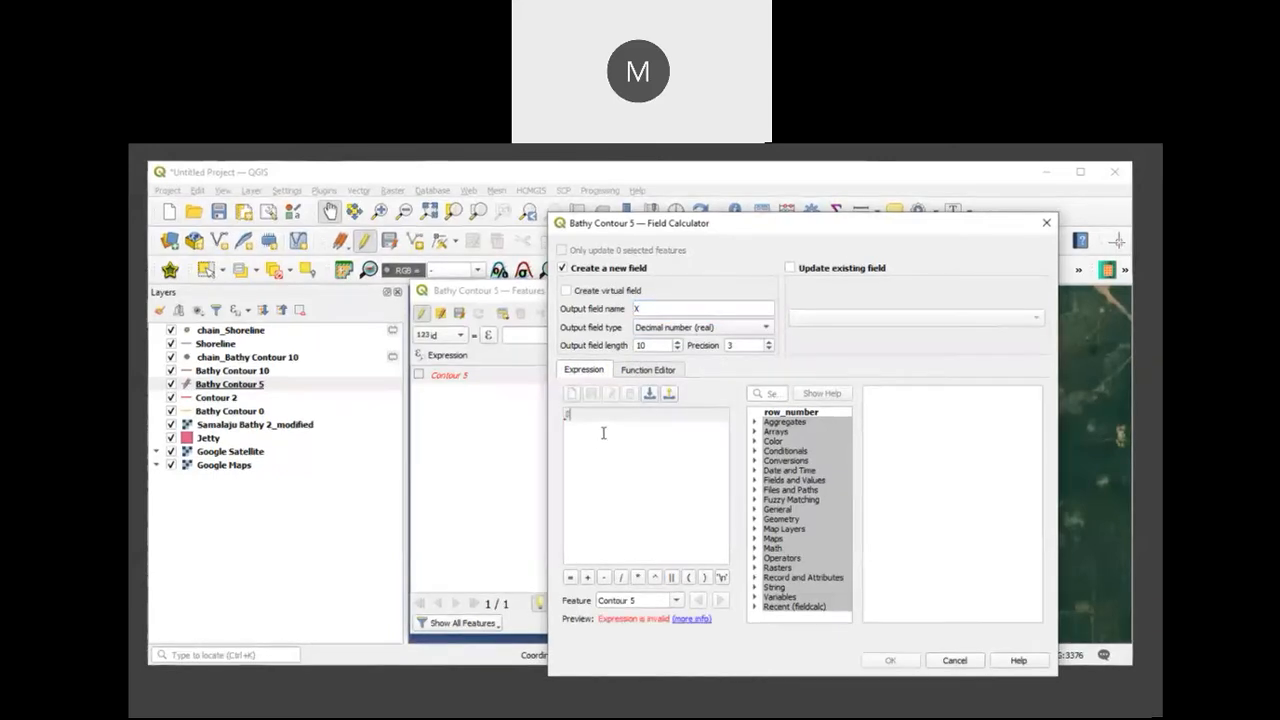
text(x)
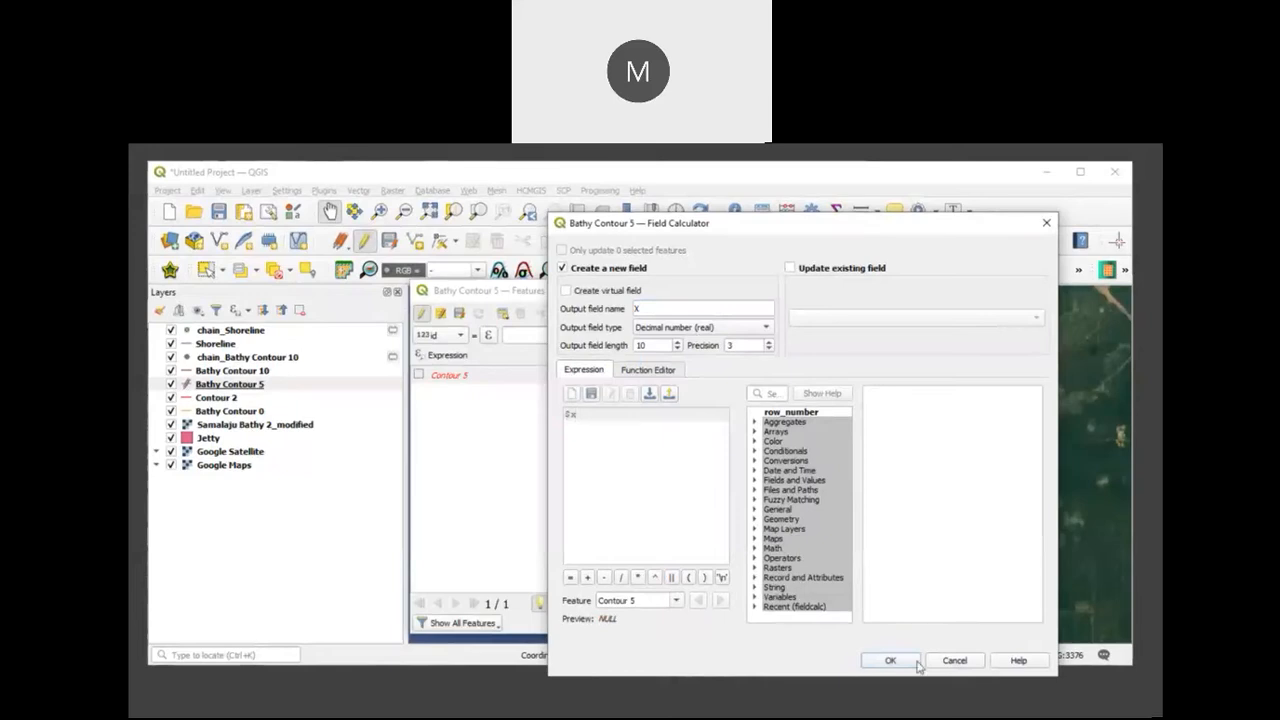
click(955, 662)
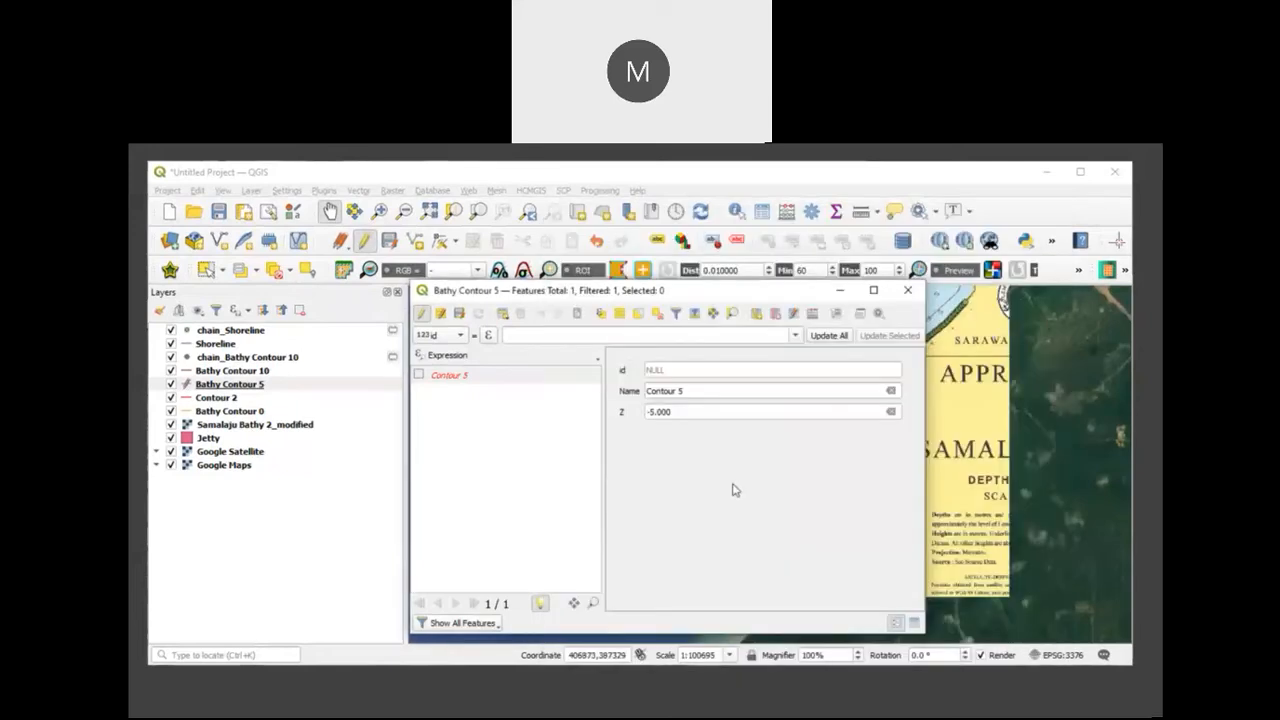
click(907, 291)
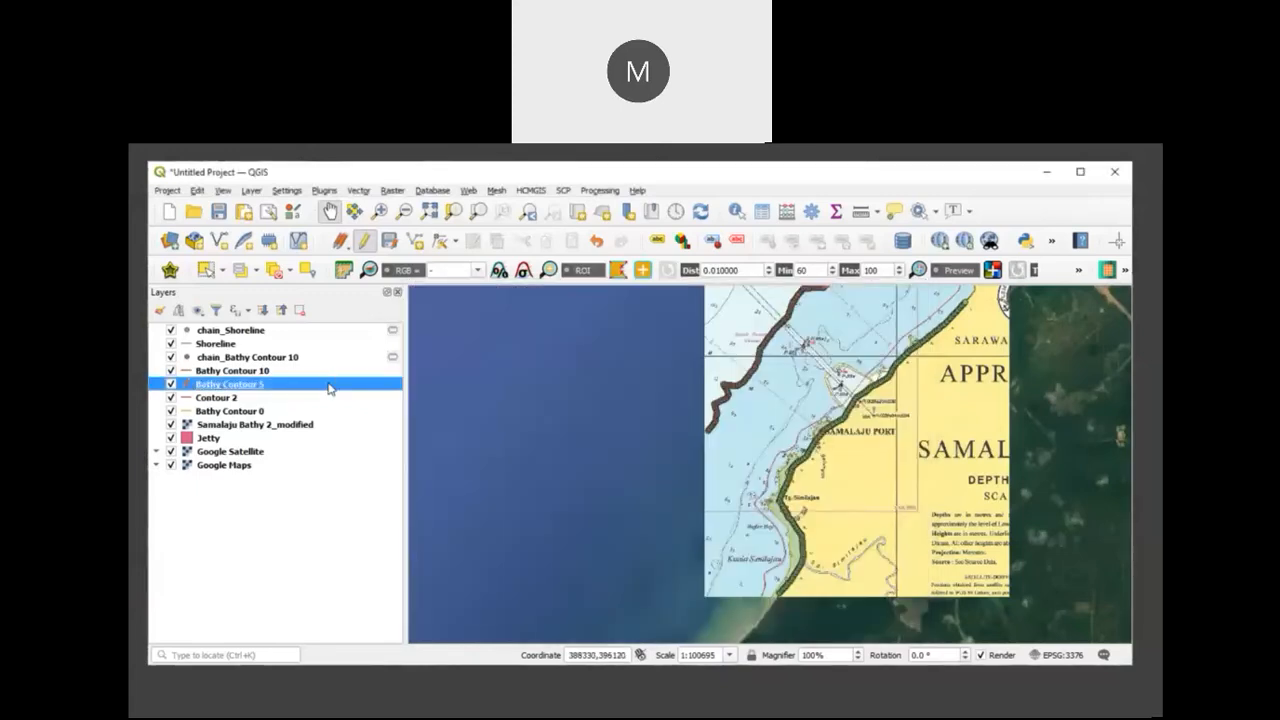
Step: Check the source information and assigned coordinate reference system in the Bathy Contour 5 layer properties
right_click(330, 388)
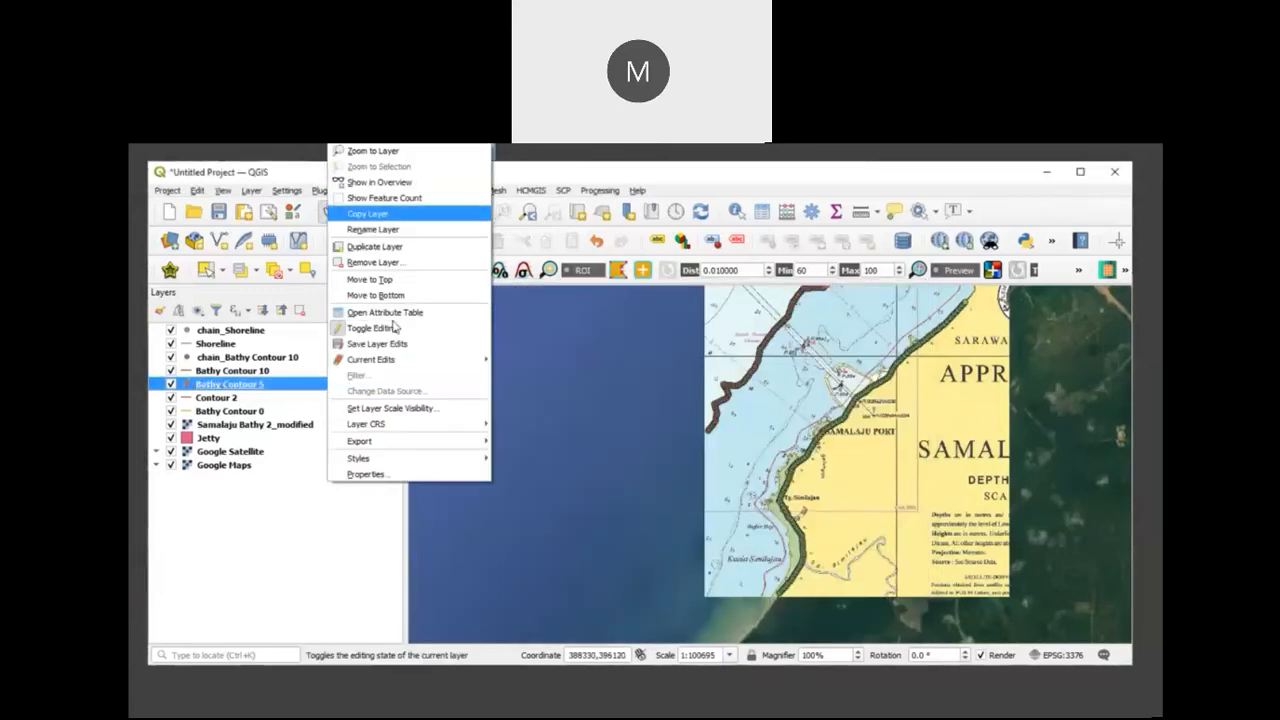
click(408, 474)
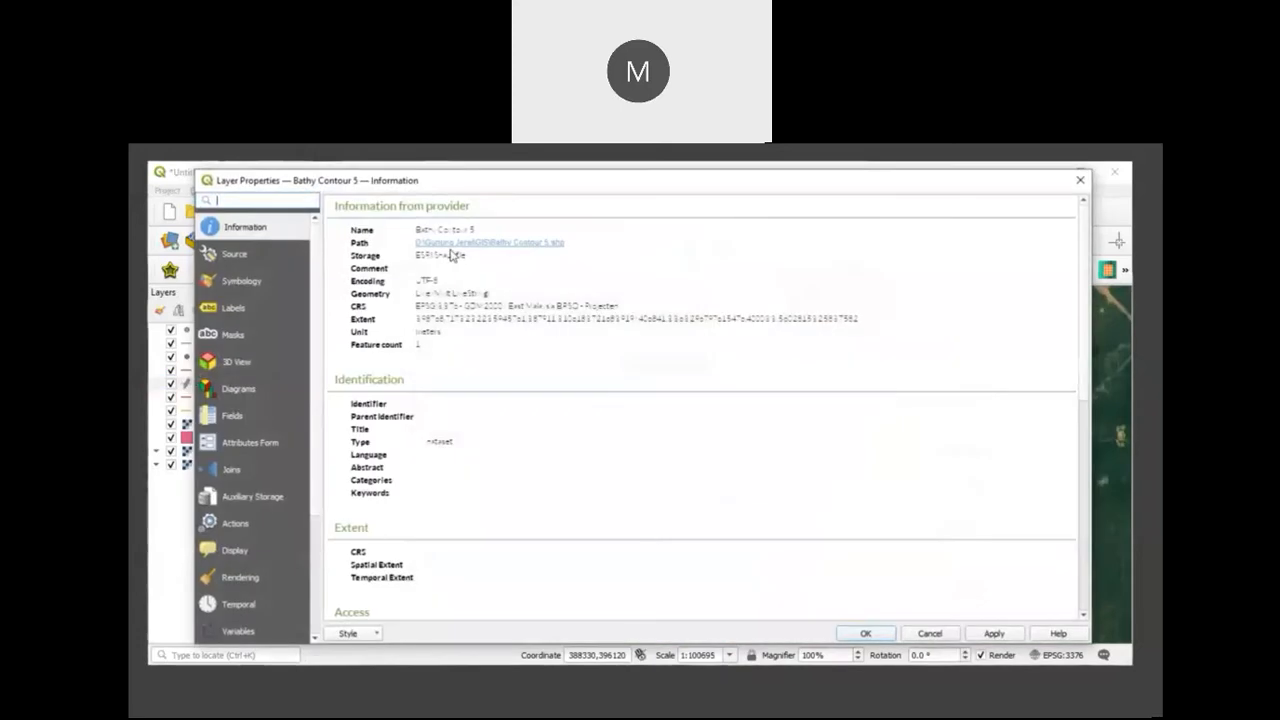
click(236, 255)
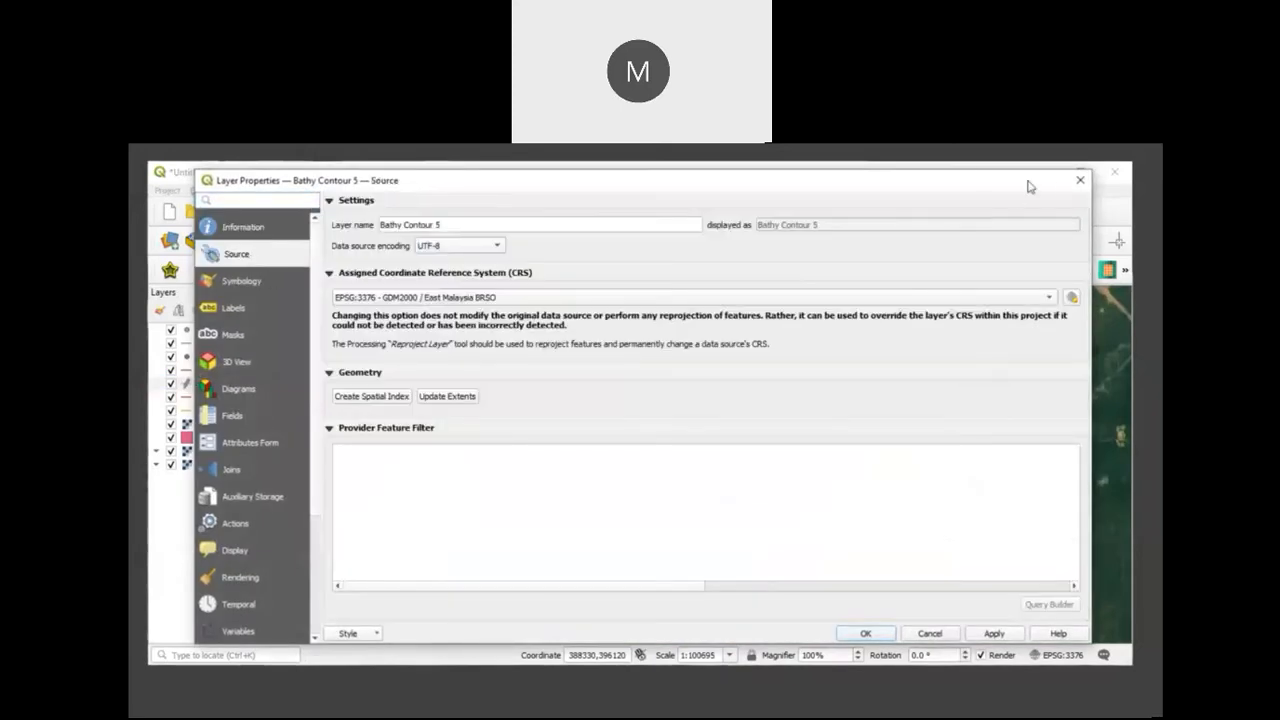
click(1078, 181)
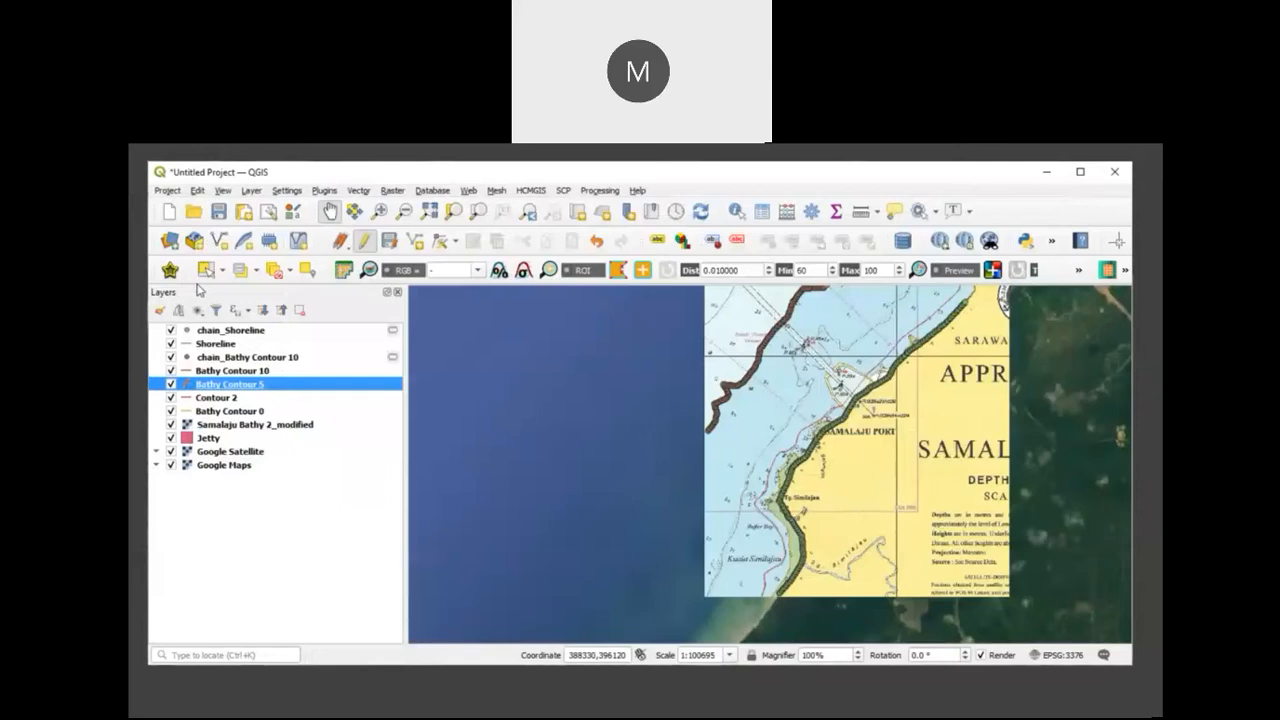
Step: Add a decimal (real) field X with the expression $x to Bathy Contour 5 and close its attribute table
click(762, 212)
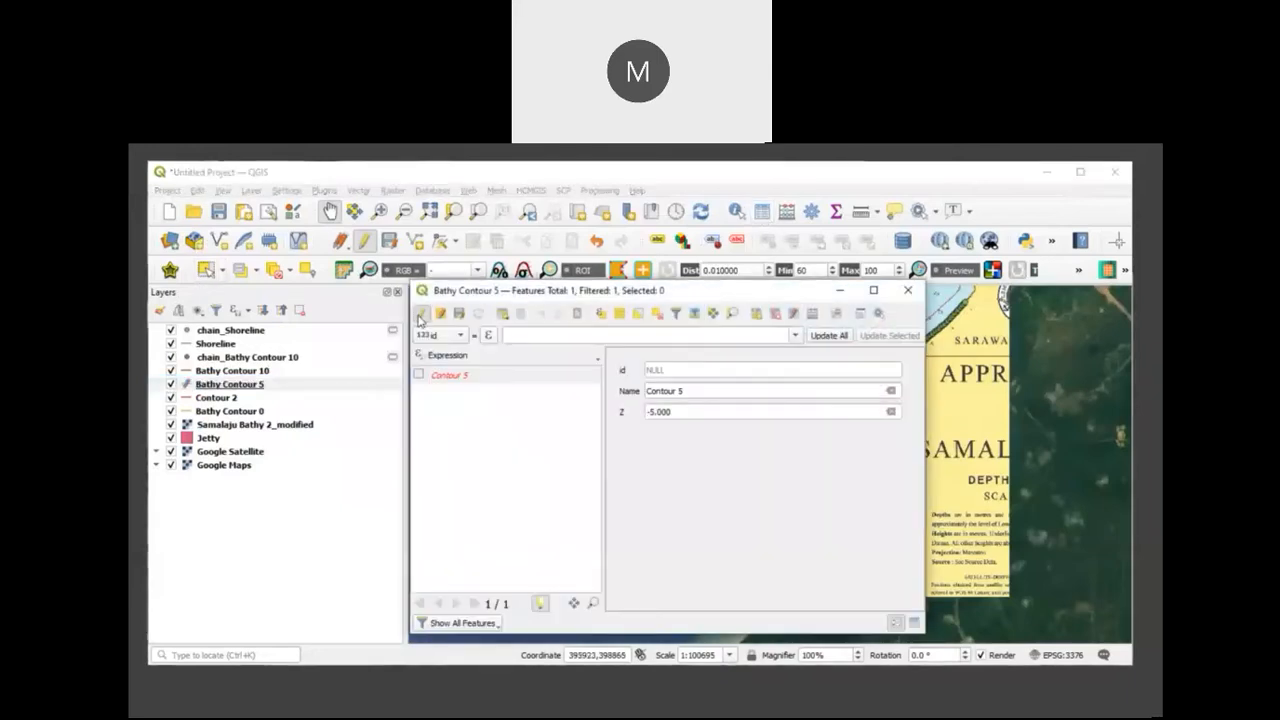
click(811, 316)
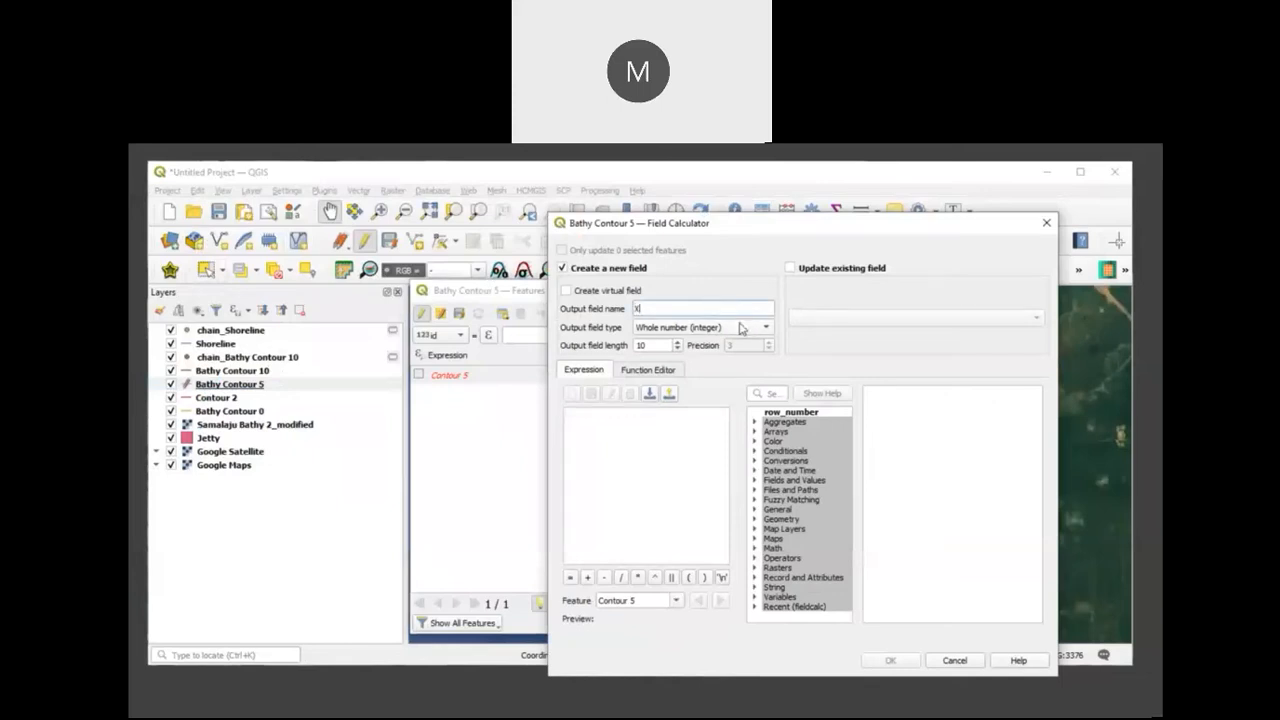
click(740, 327)
click(736, 361)
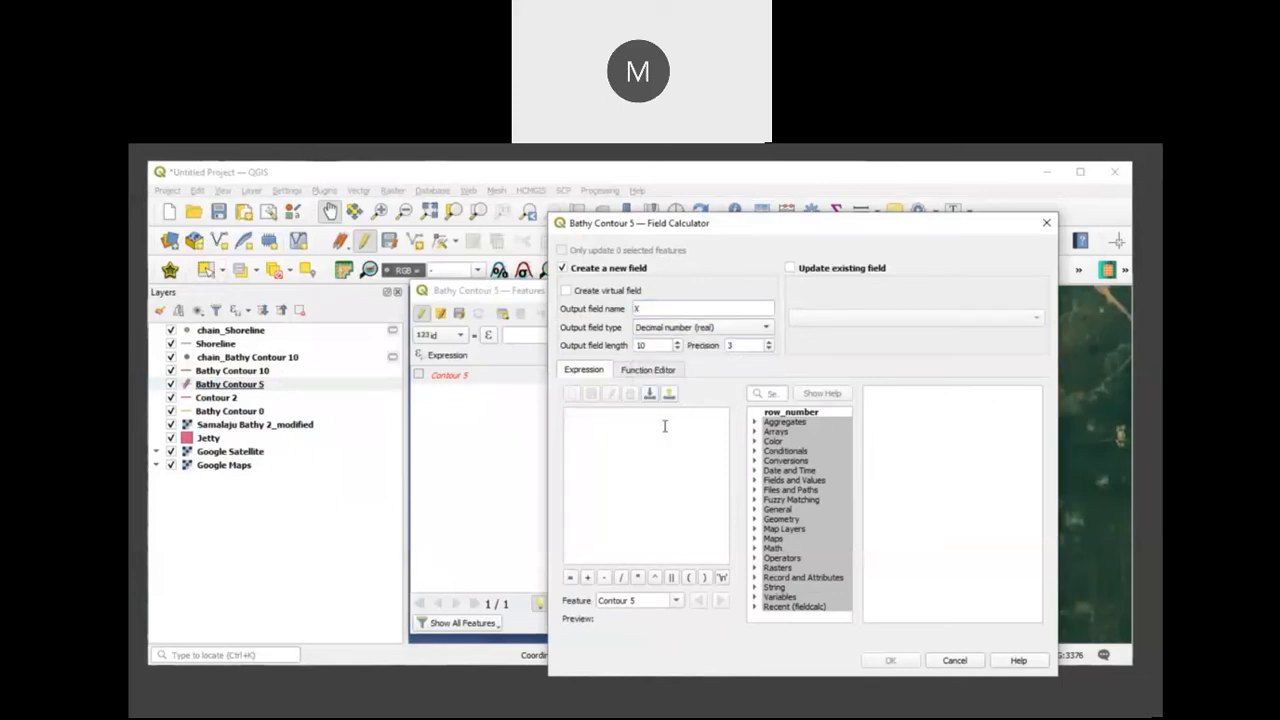
click(664, 426)
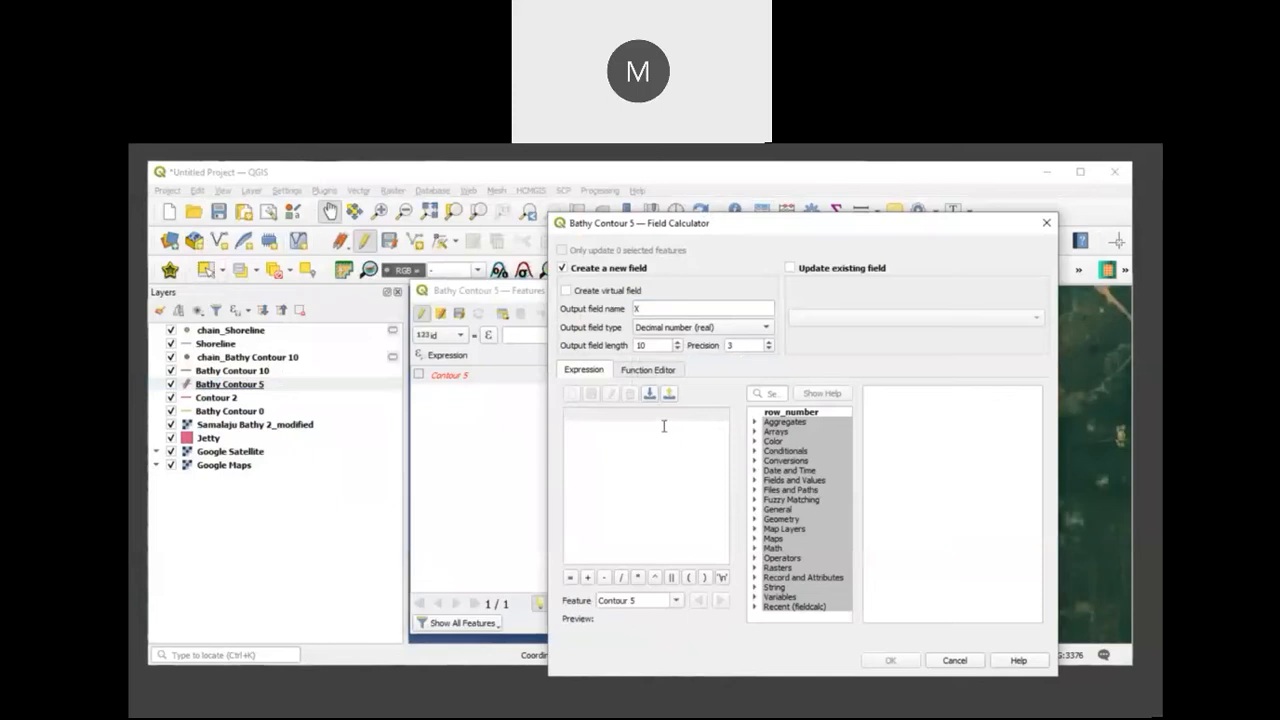
text($x)
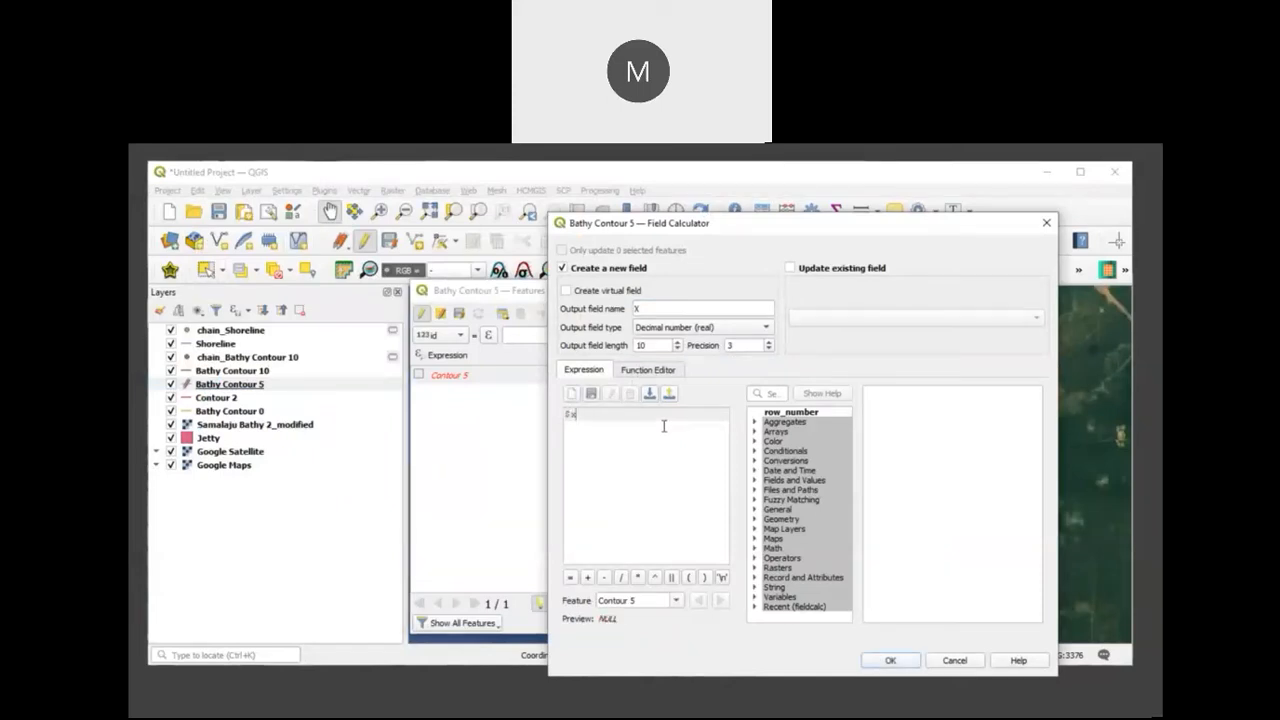
click(889, 661)
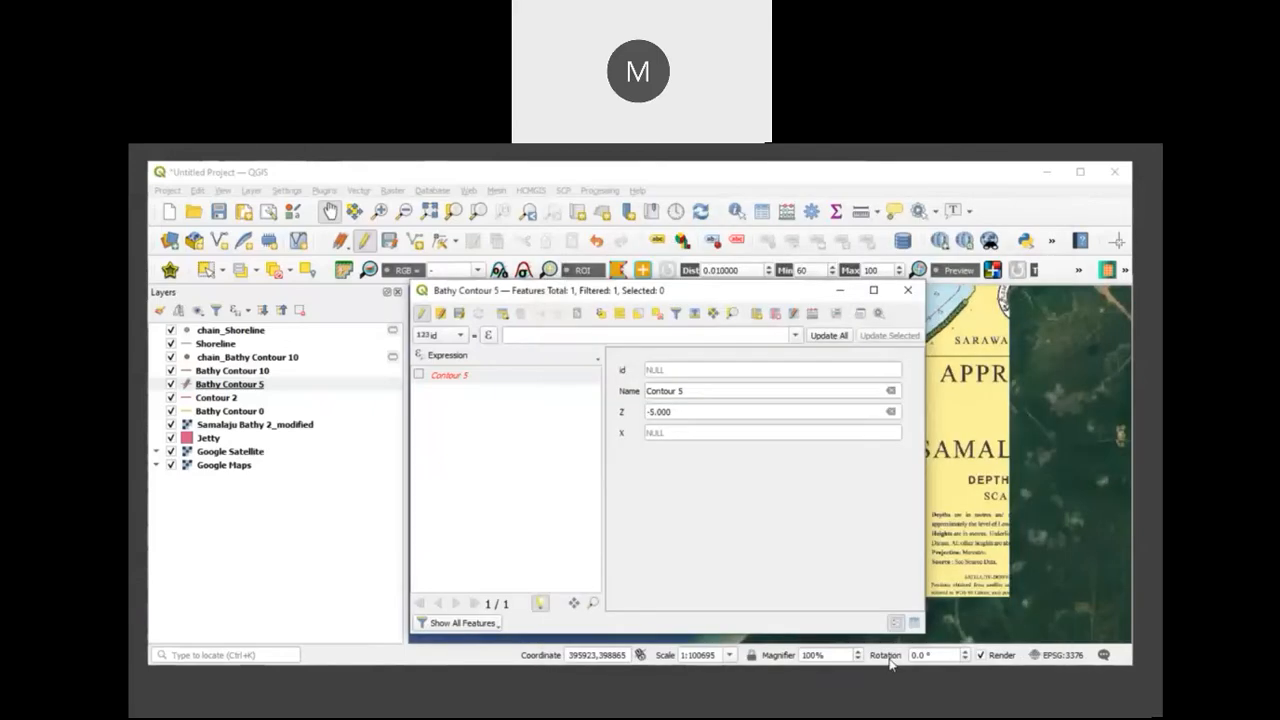
click(906, 291)
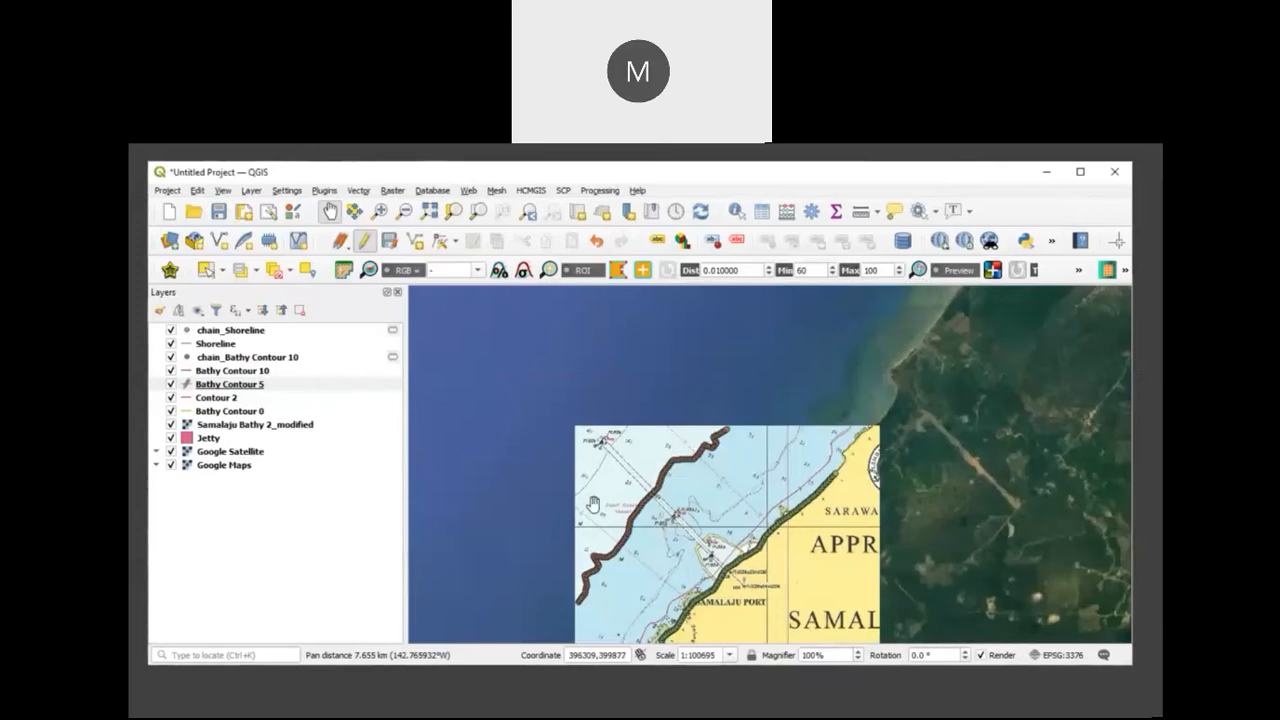
Step: Stop editing Bathy Contour 5 and save the changes to the layer
drag(593, 503, 613, 418)
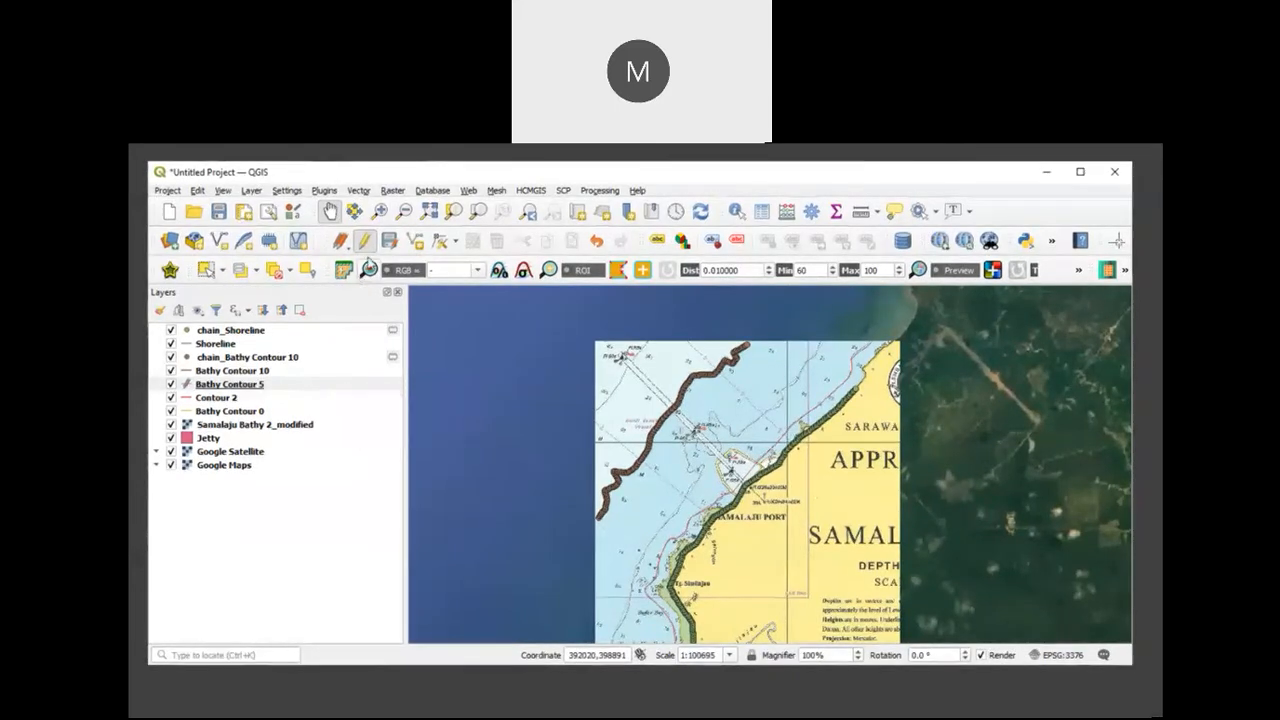
click(368, 248)
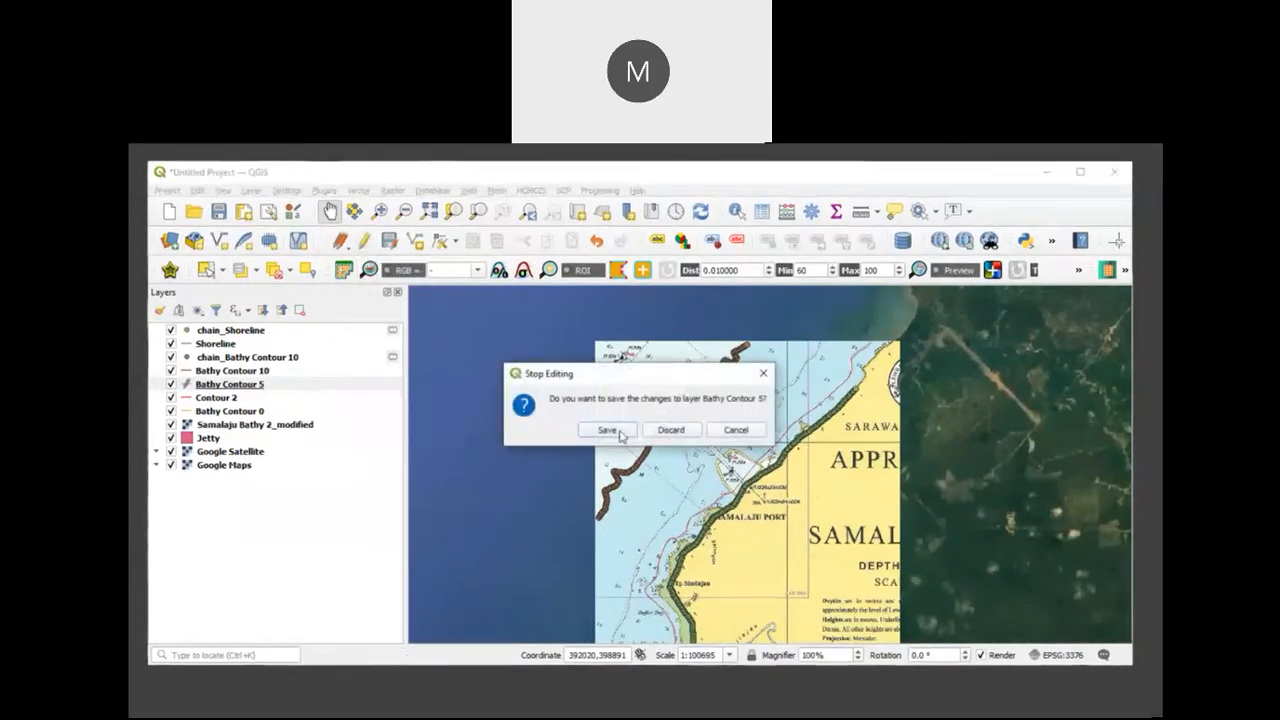
click(607, 430)
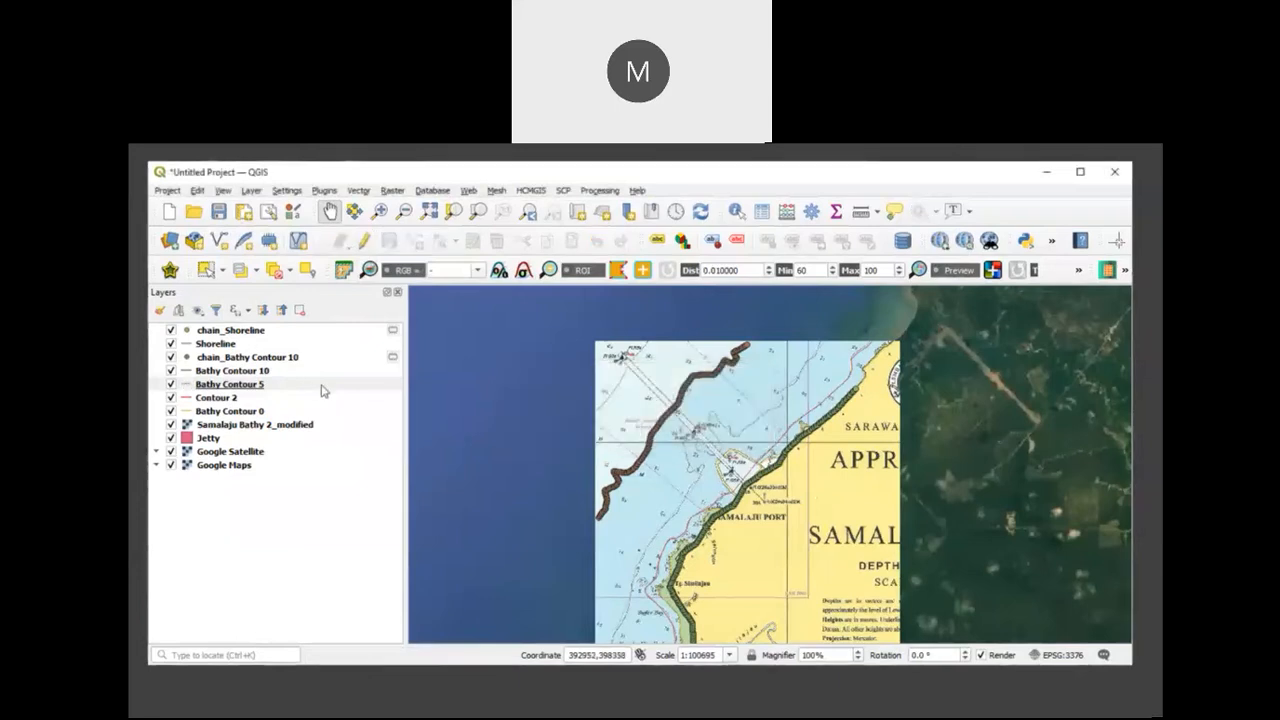
Step: Generate QChainage points every 50 meters along Bathy Contour 5, with chain_Bathy Contour 5 as the output layer
click(323, 386)
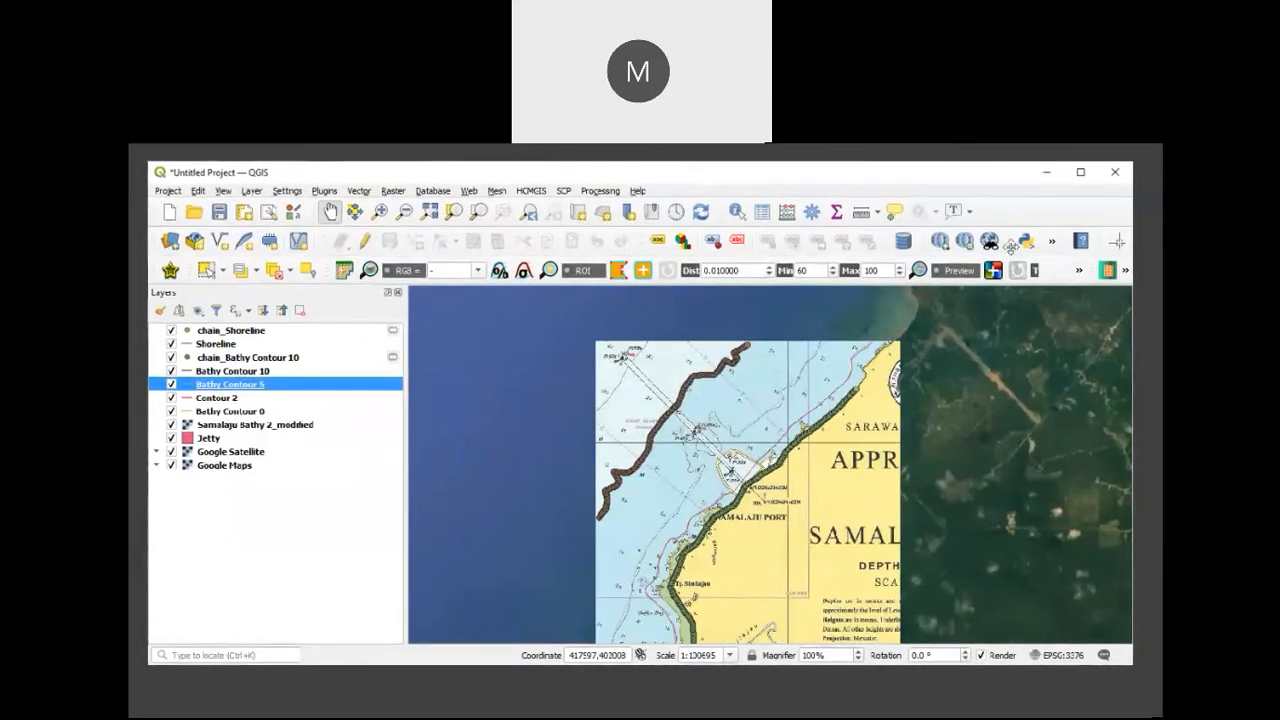
click(1052, 242)
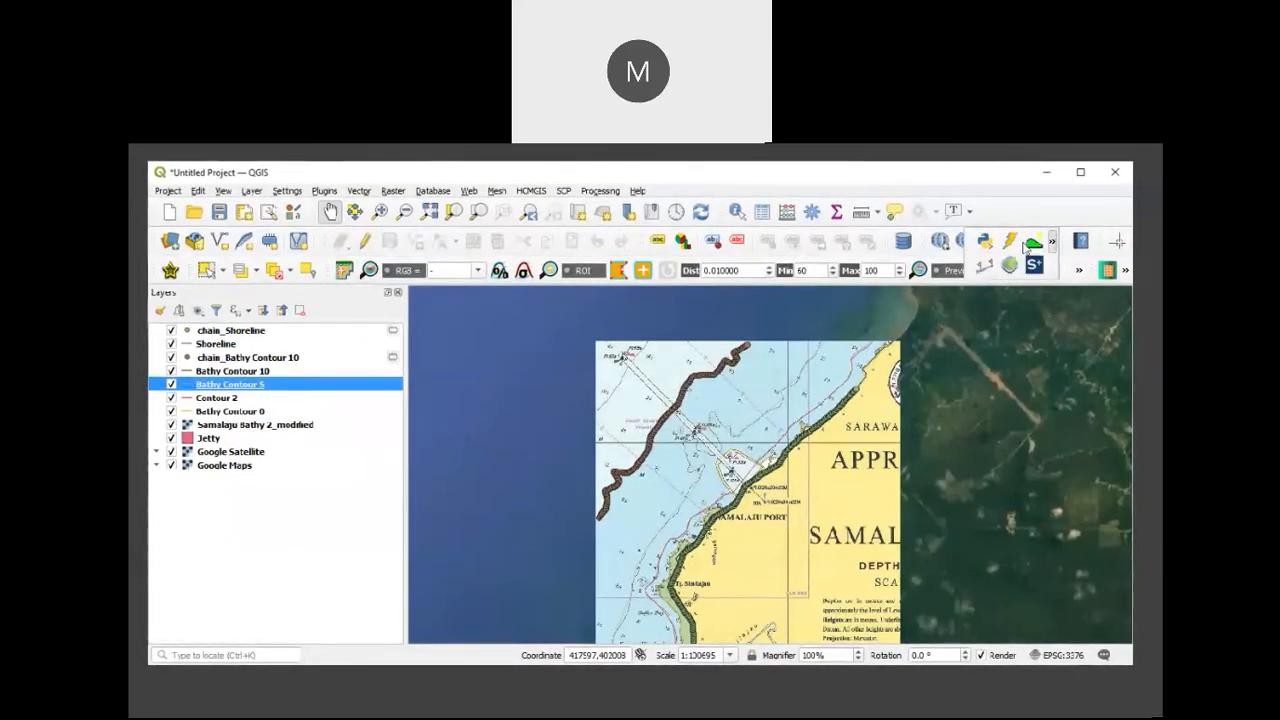
click(1012, 245)
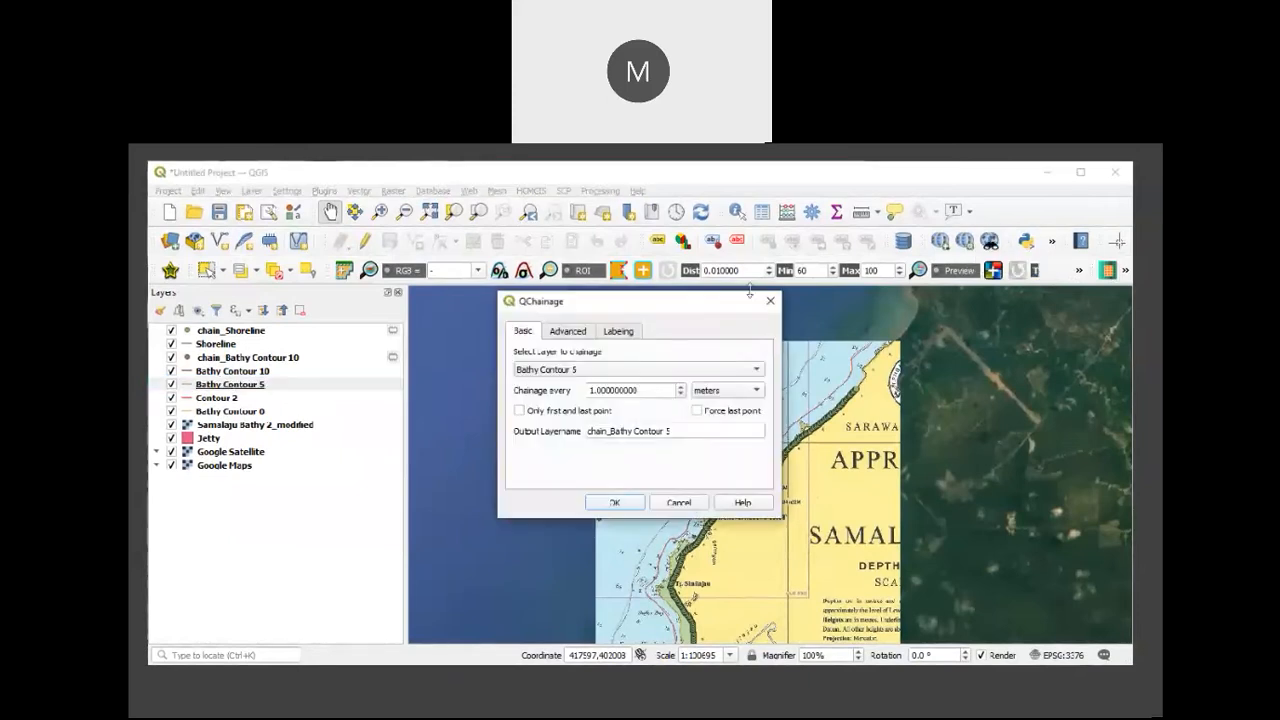
double_click(638, 390)
text(50)
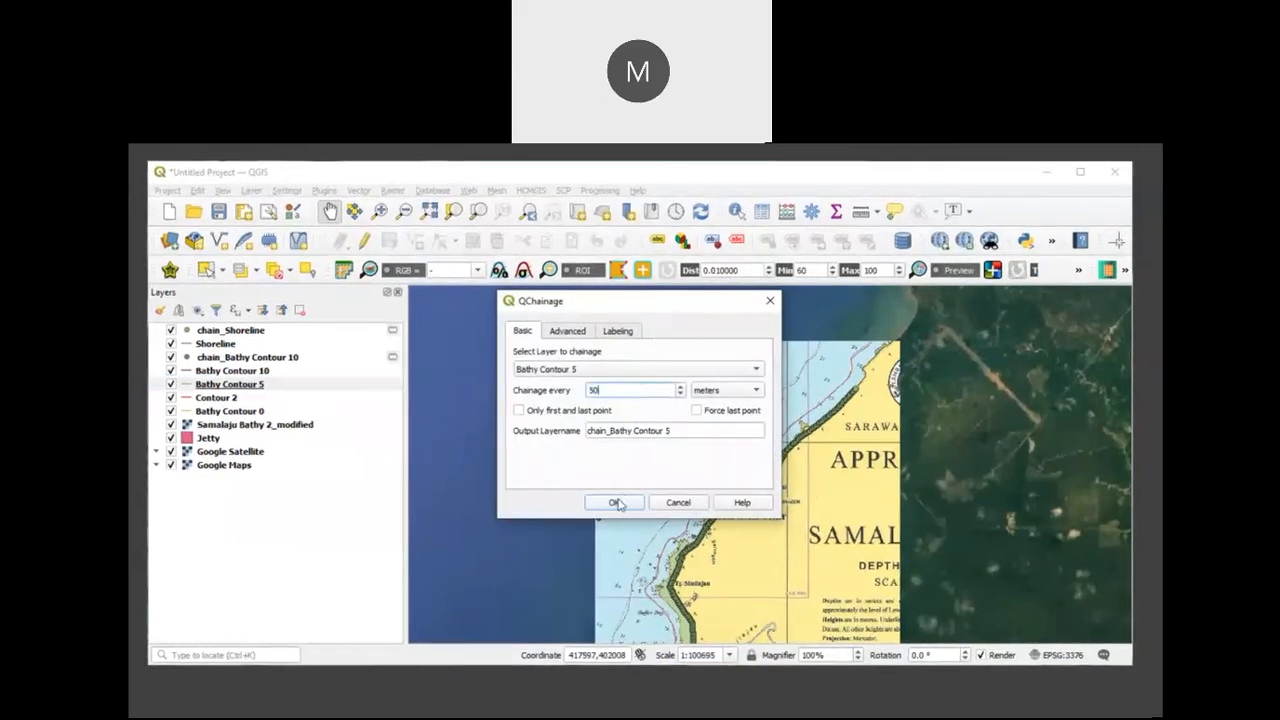
click(614, 502)
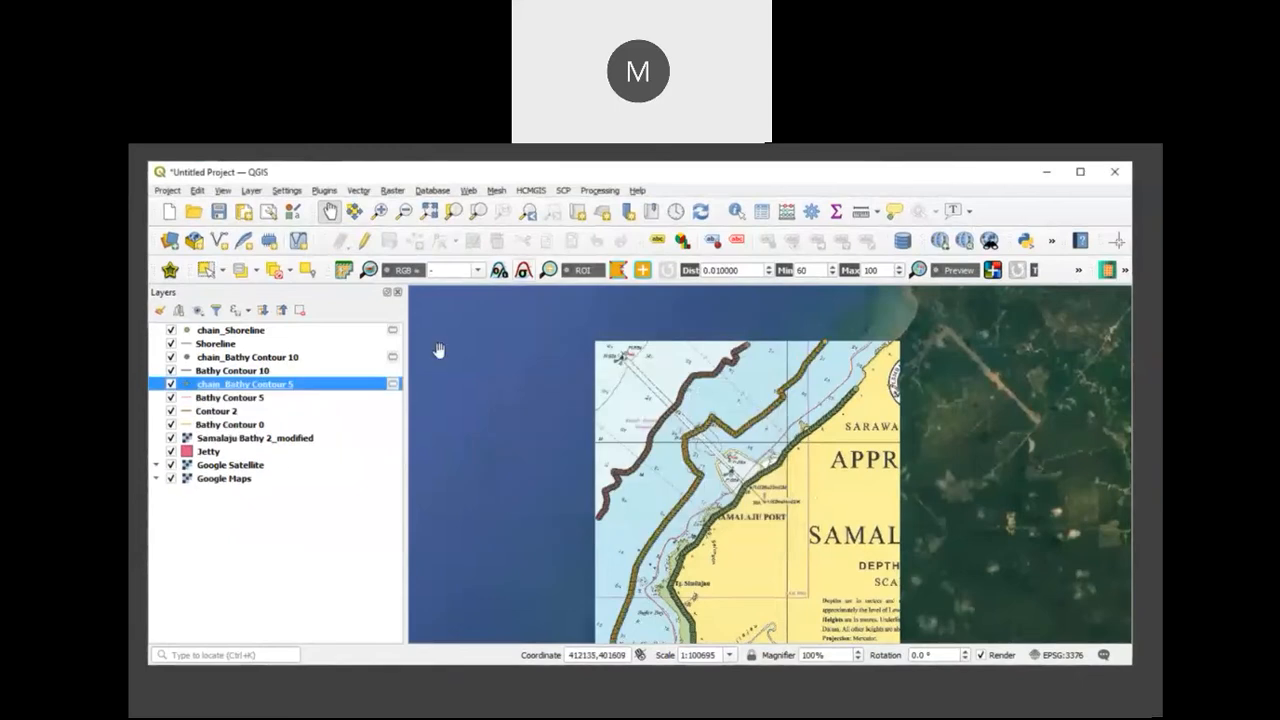
Step: Make the chain_Bathy Contour 5 attribute table editable and add a decimal (real) field Z with the value -5
right_click(367, 393)
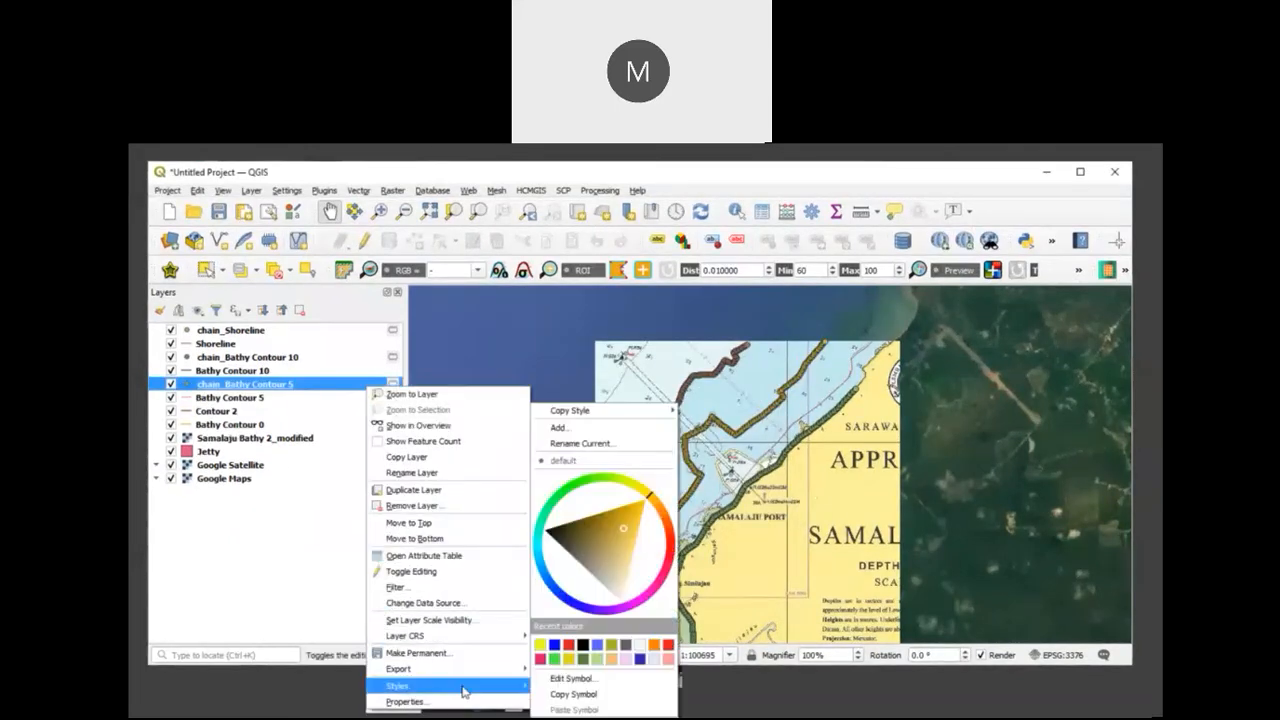
click(467, 556)
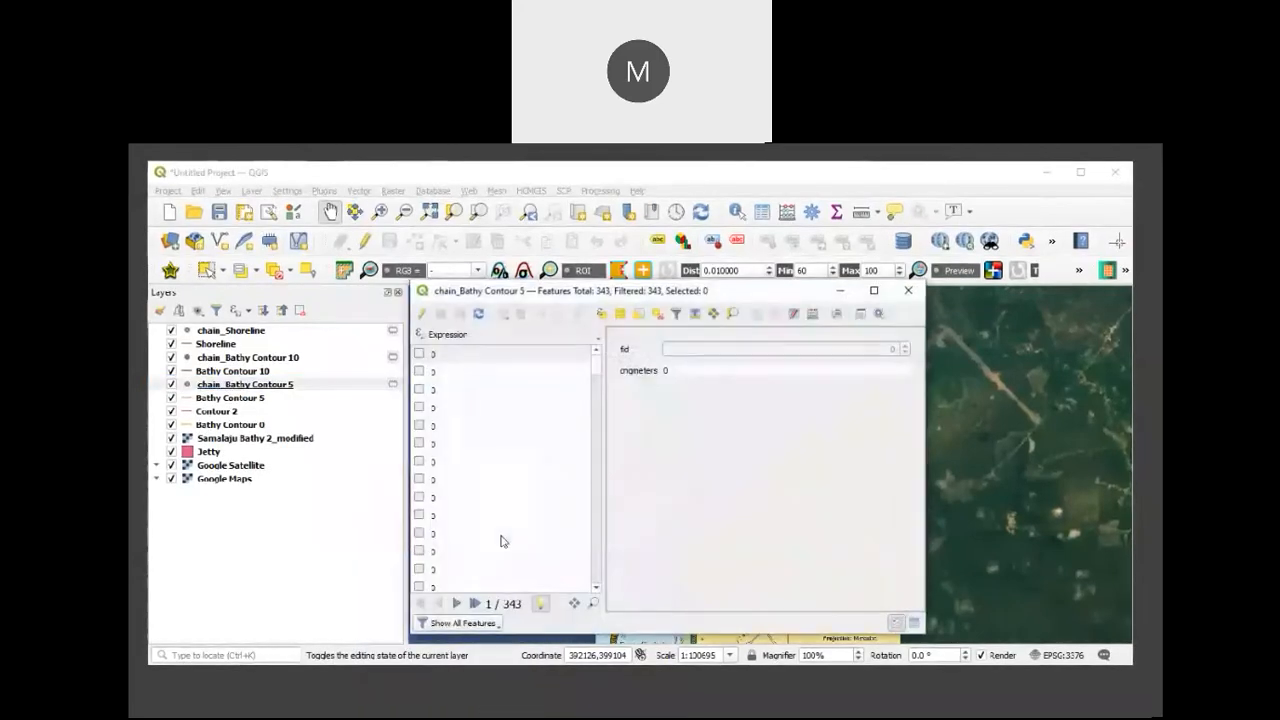
click(422, 318)
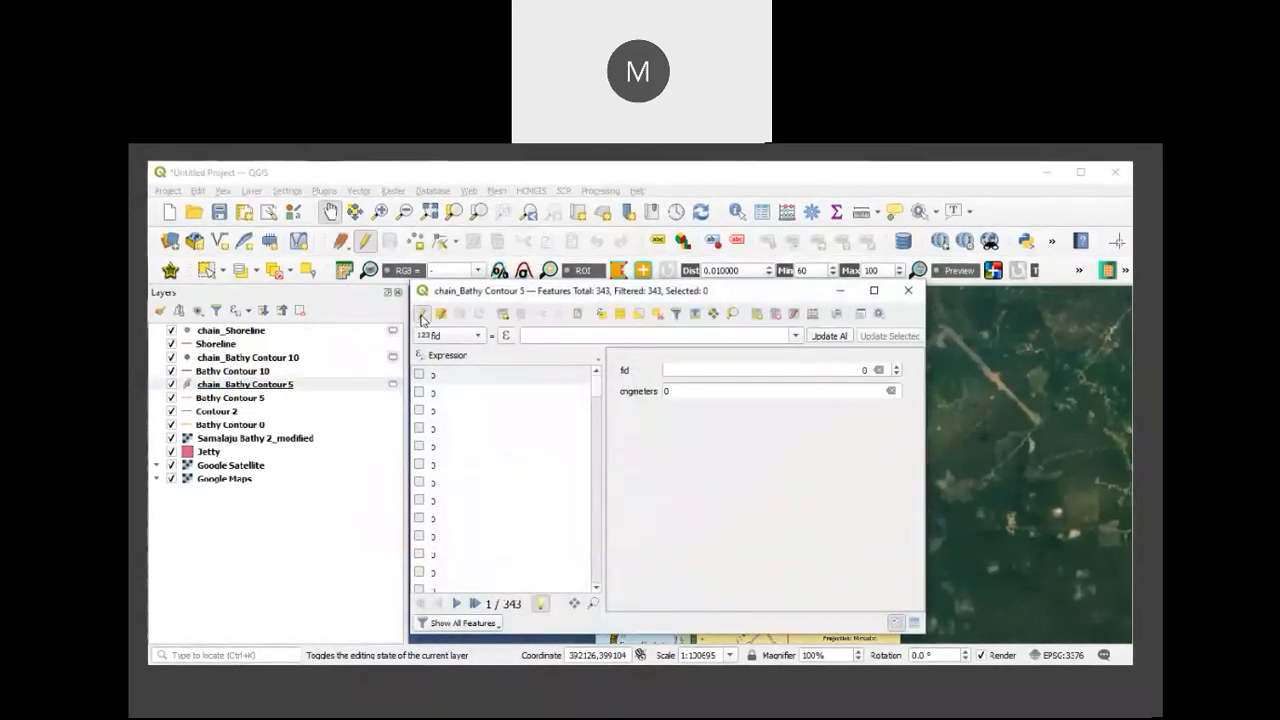
click(812, 315)
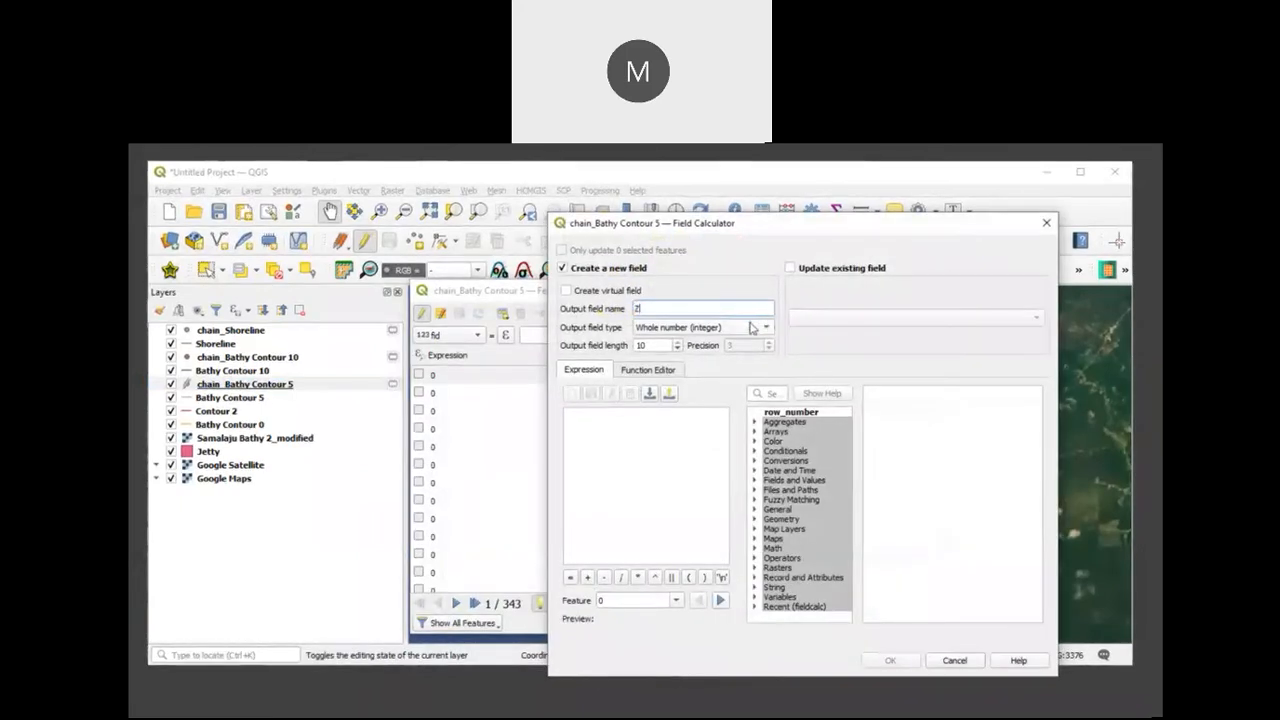
click(752, 327)
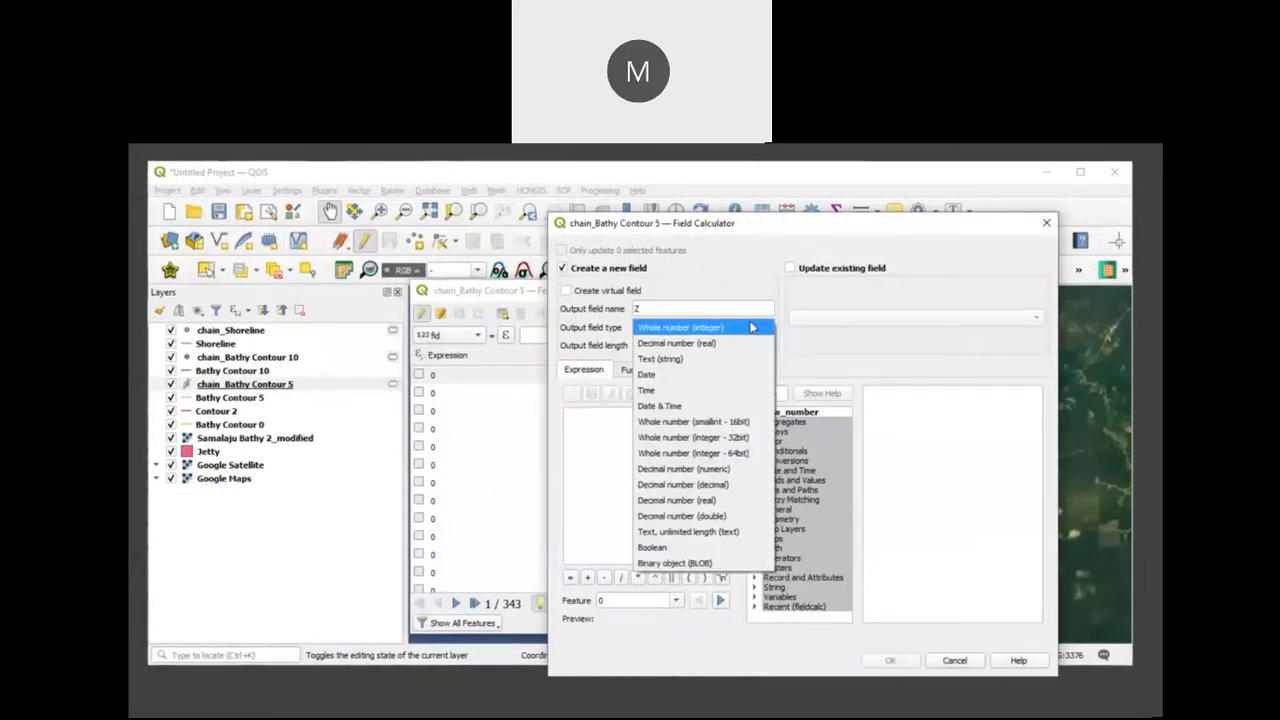
click(729, 343)
click(661, 440)
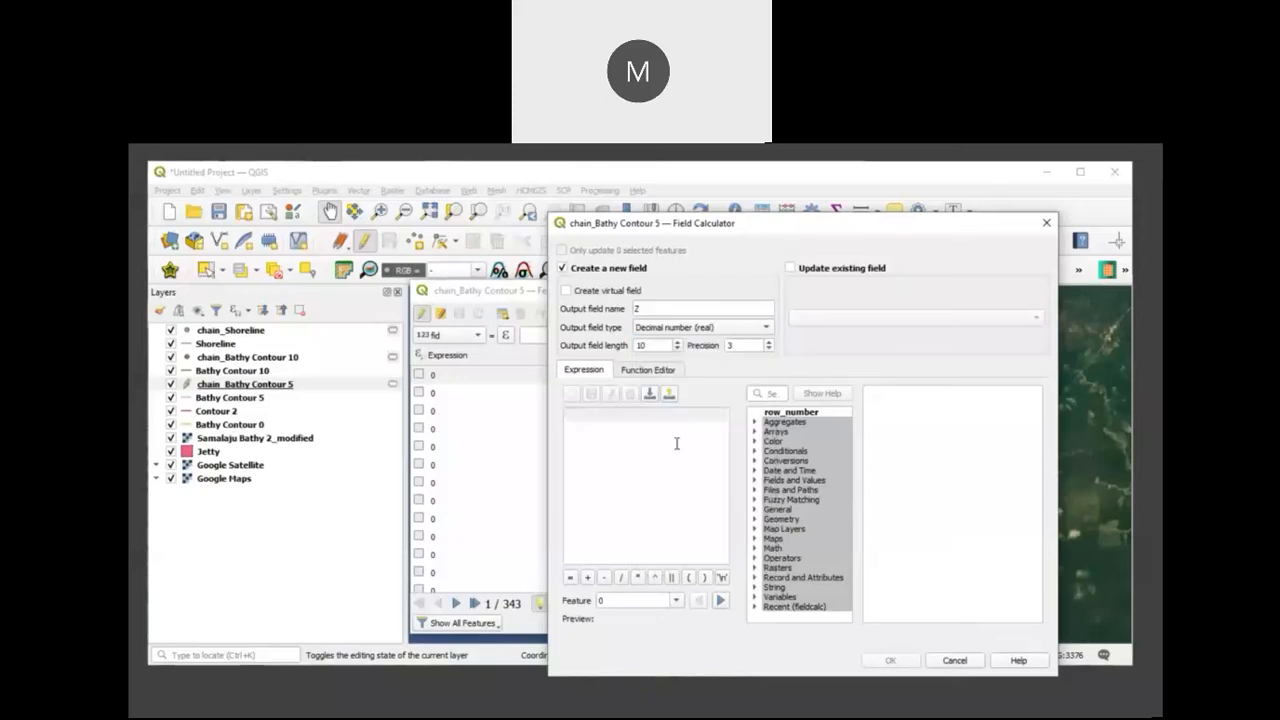
text(-5)
click(884, 660)
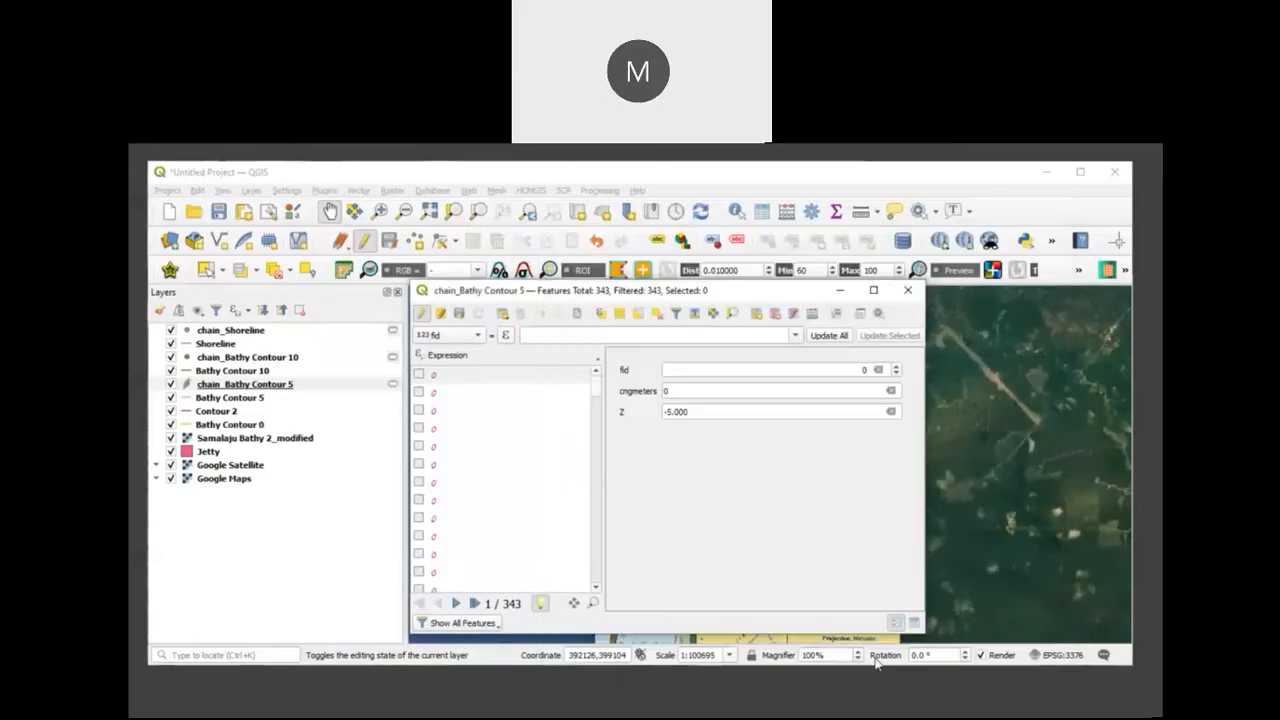
Step: Add a decimal (real) field X to chain_Bathy Contour 5, calculated with the expression $x
click(812, 316)
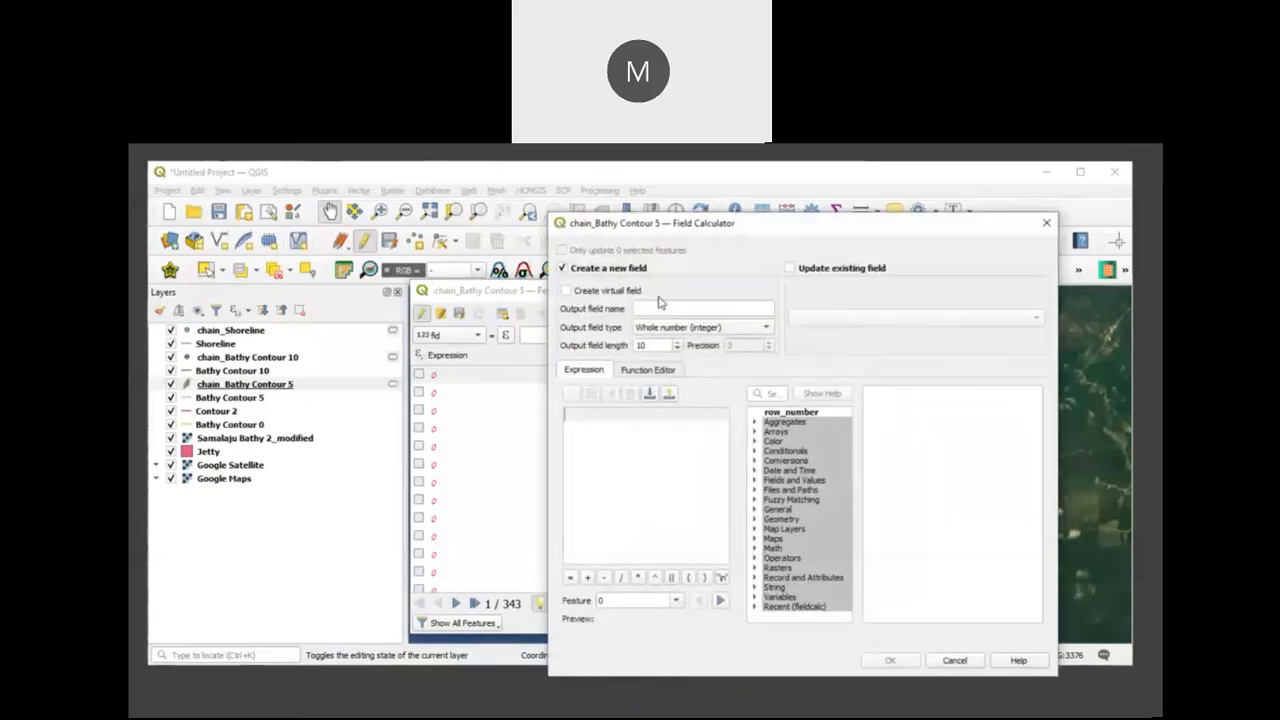
click(660, 308)
text(X)
click(745, 331)
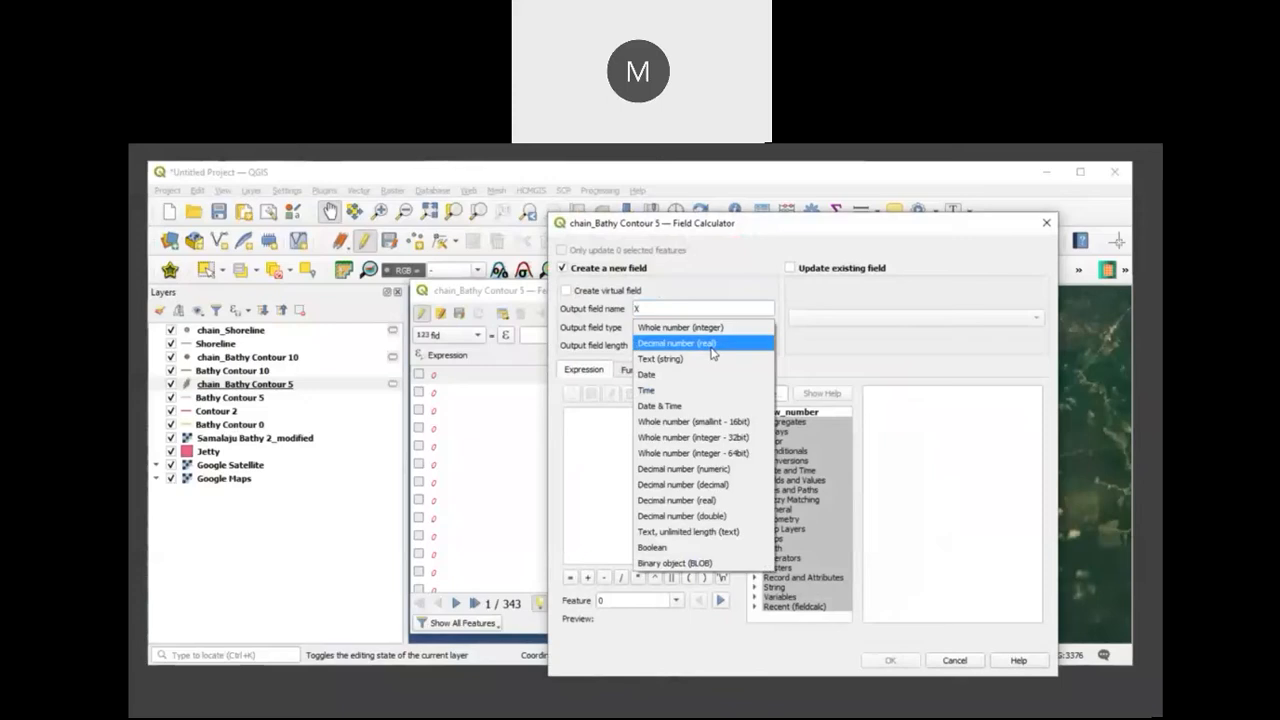
click(713, 345)
click(580, 437)
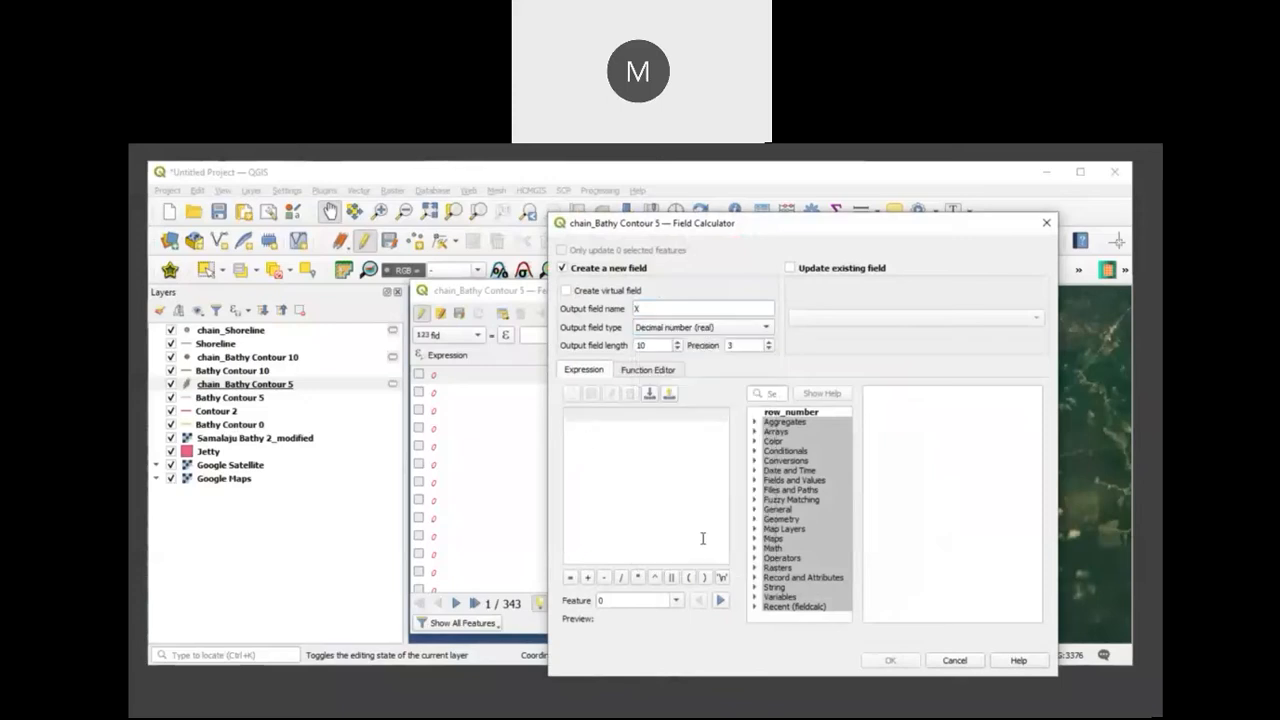
text($x)
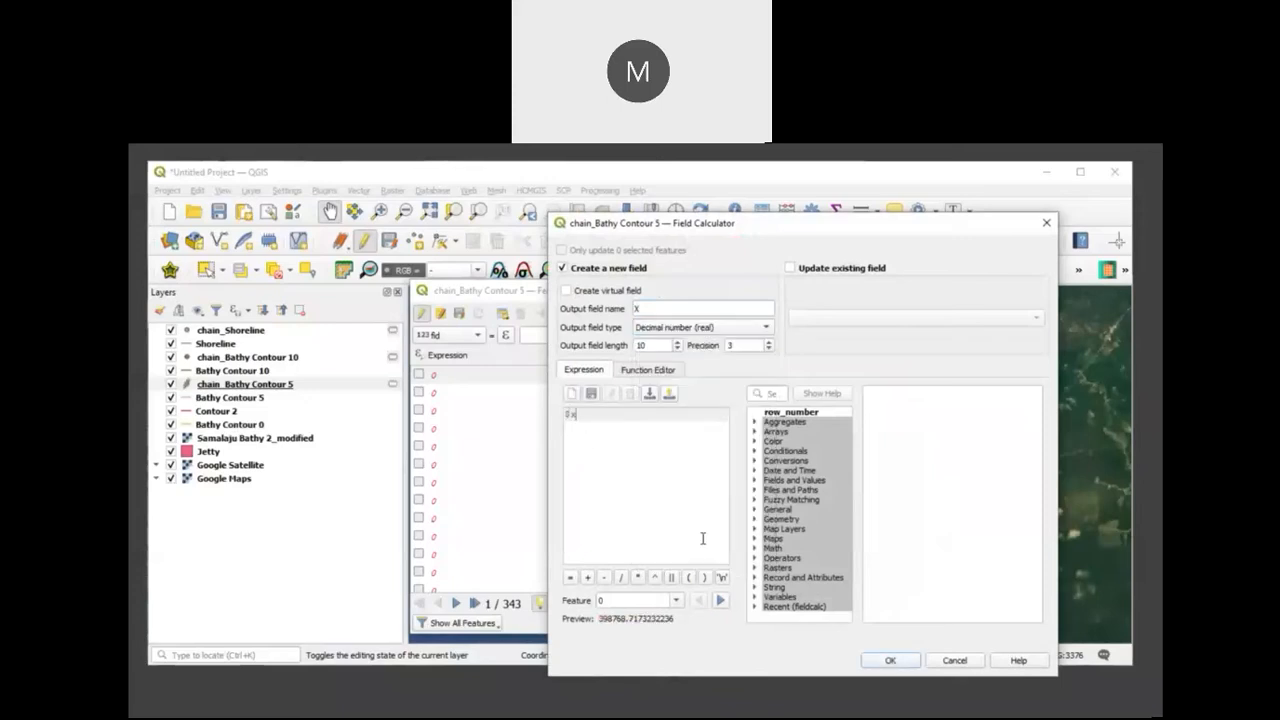
click(890, 662)
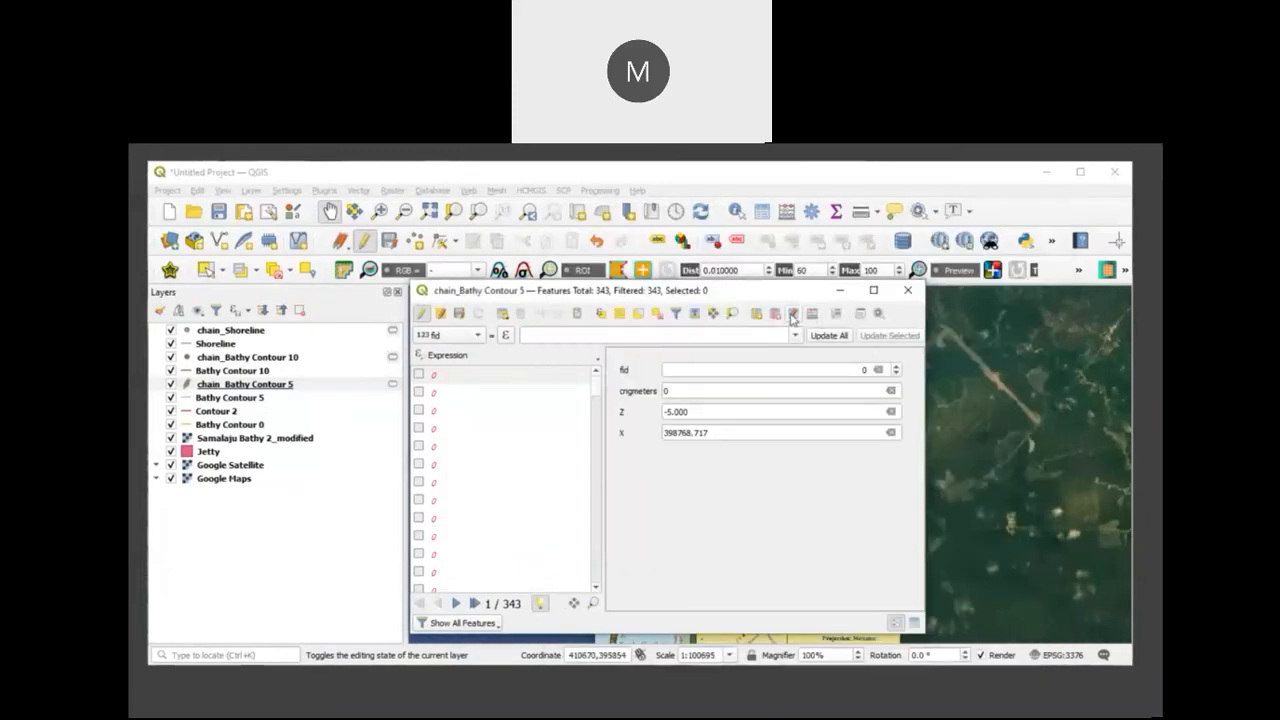
Step: Add a decimal (real) field Y to chain_Bathy Contour 5, calculated with the expression $y
click(796, 314)
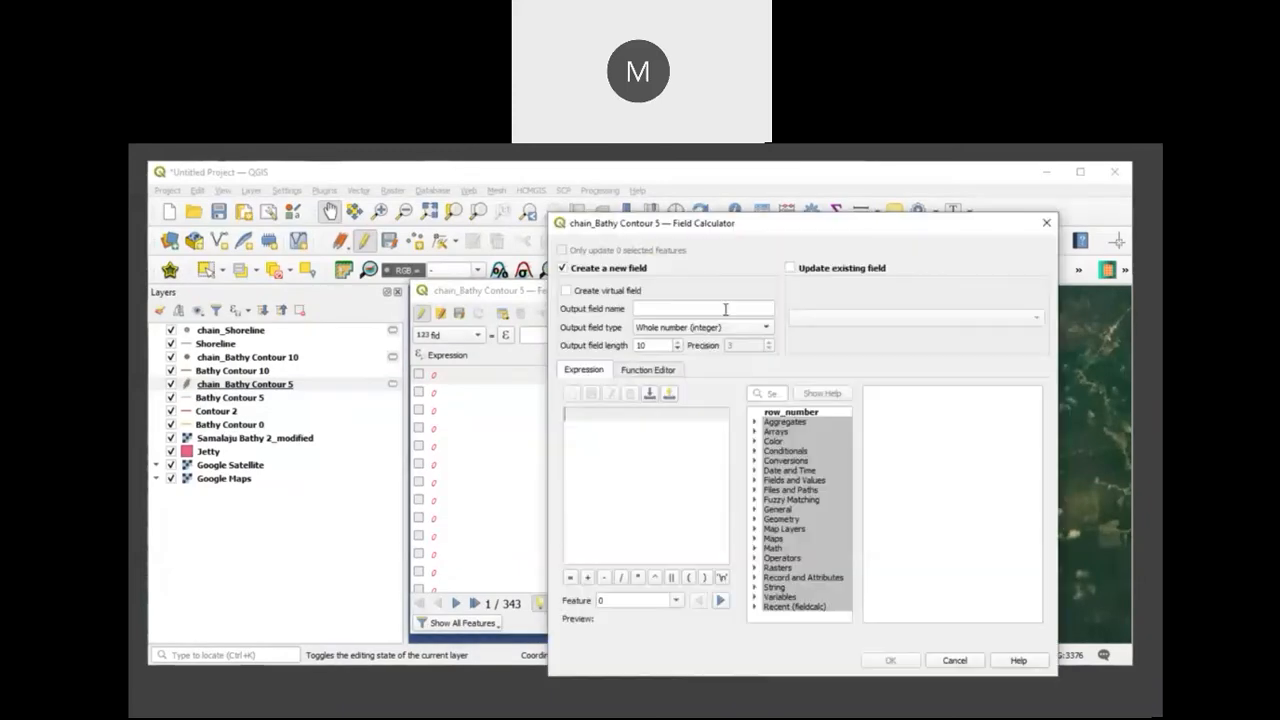
click(725, 309)
text(Y)
click(766, 330)
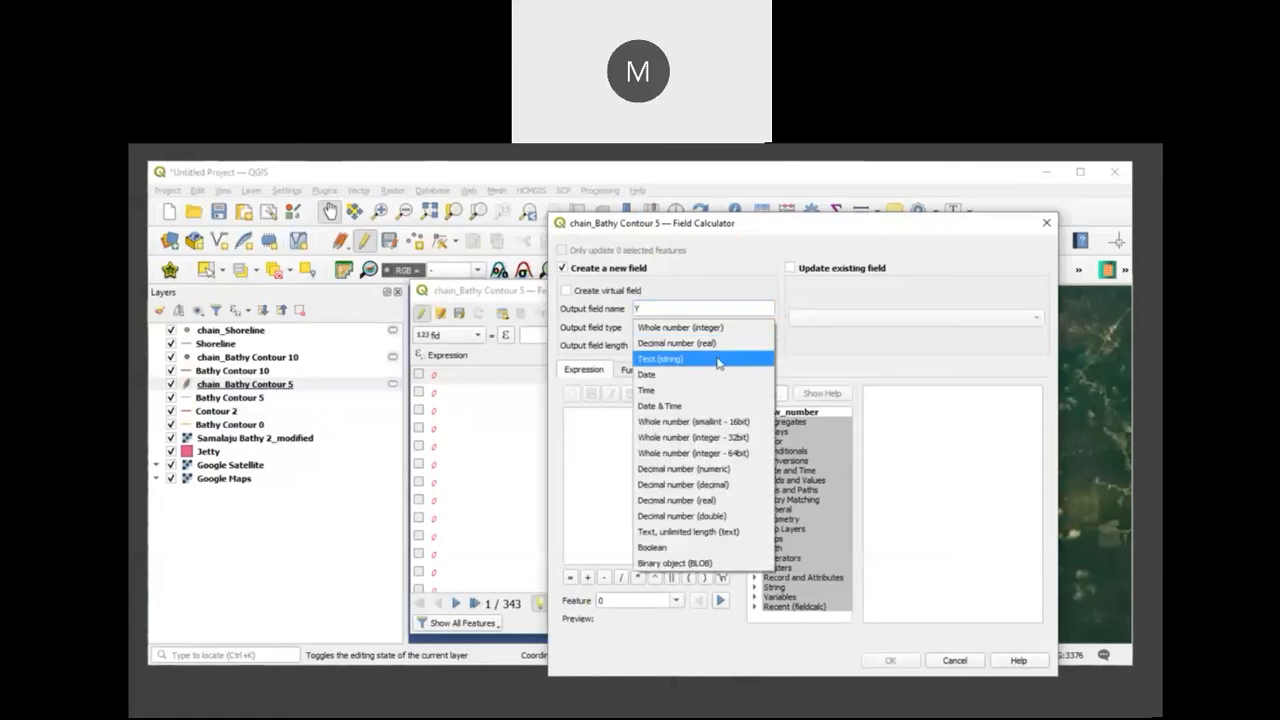
click(705, 343)
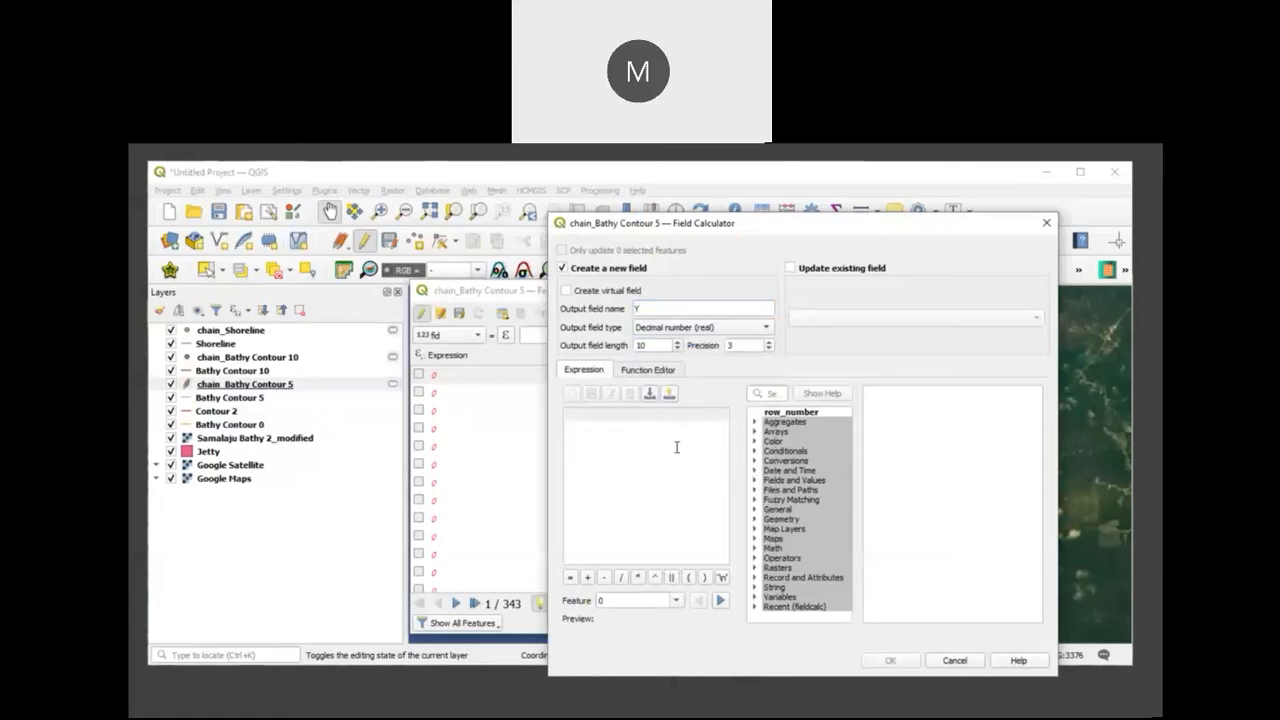
text($y)
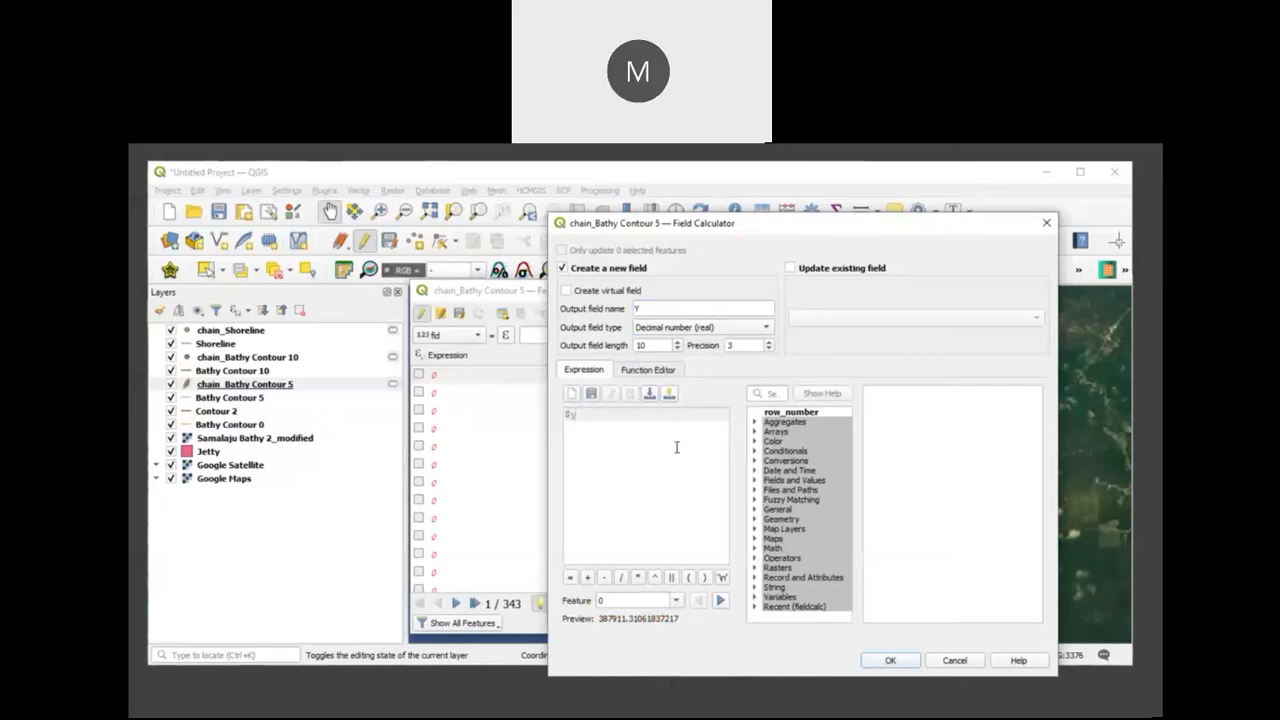
click(884, 657)
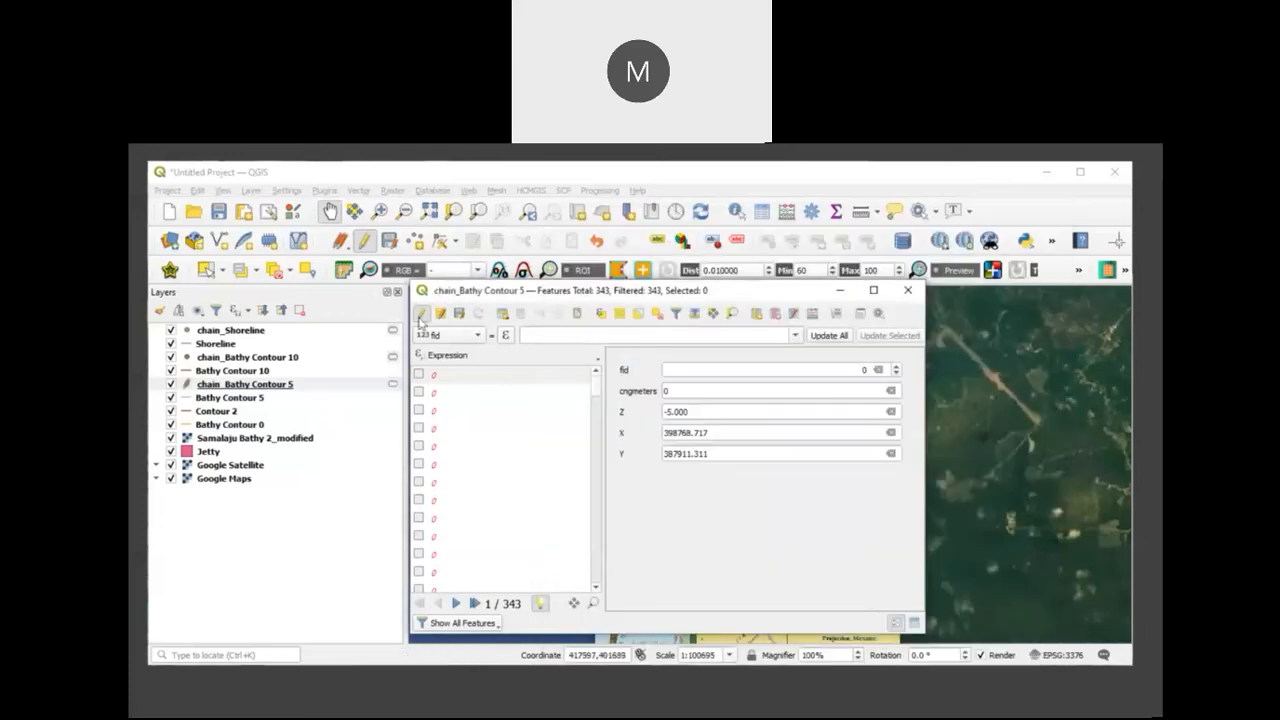
Step: Stop editing chain_Bathy Contour 5, save its changes and close the attribute table
click(419, 314)
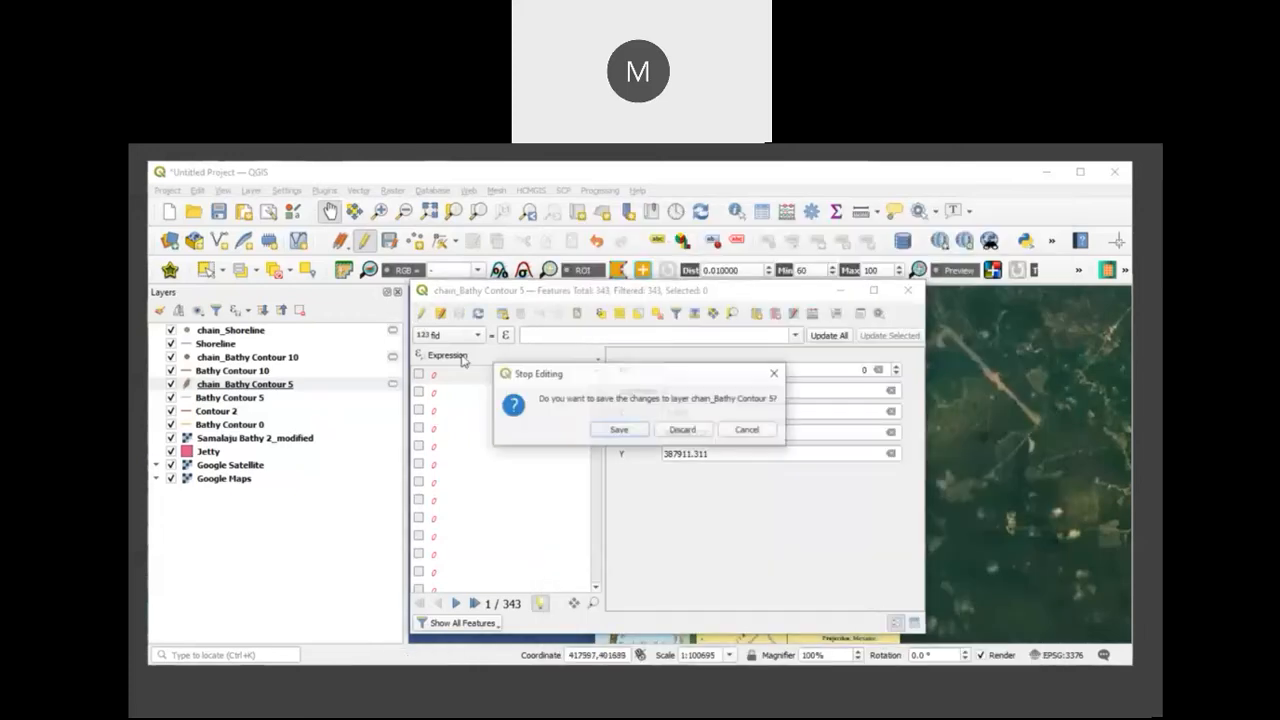
click(617, 430)
click(907, 290)
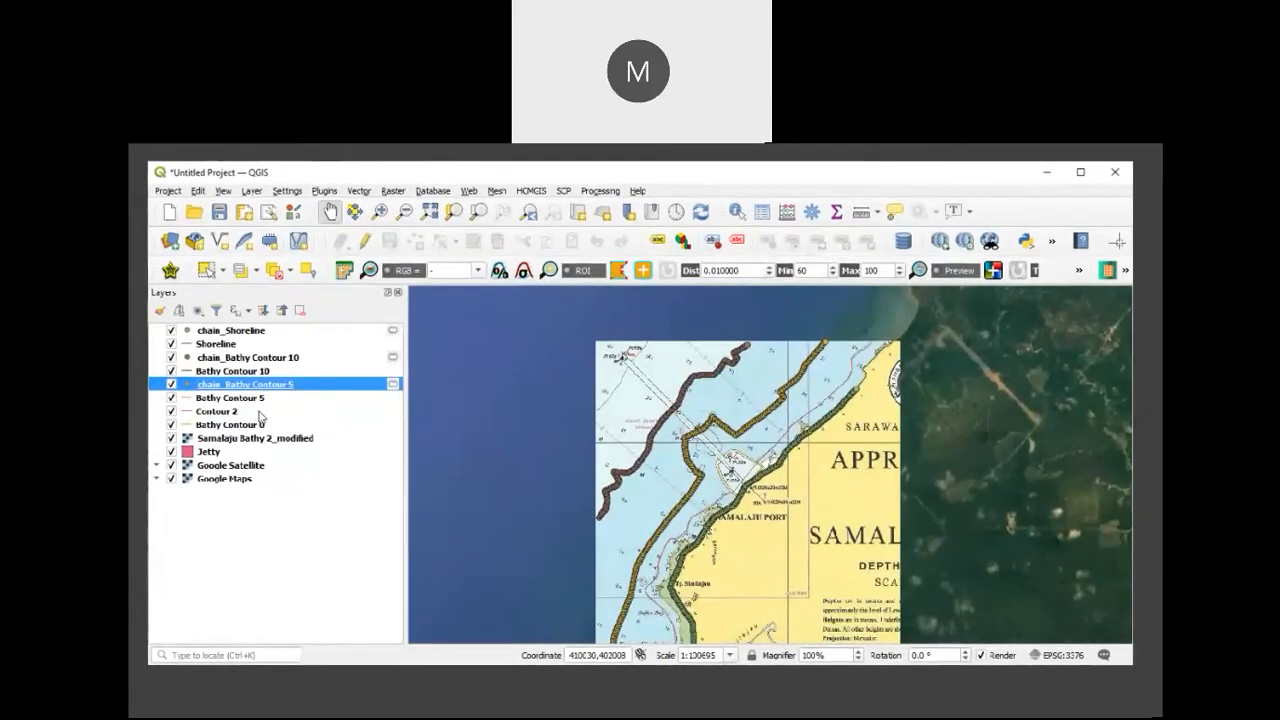
Step: Generate QChainage points every 50 meters along Contour 2, with chain_Contour 2 as the output layer
click(260, 413)
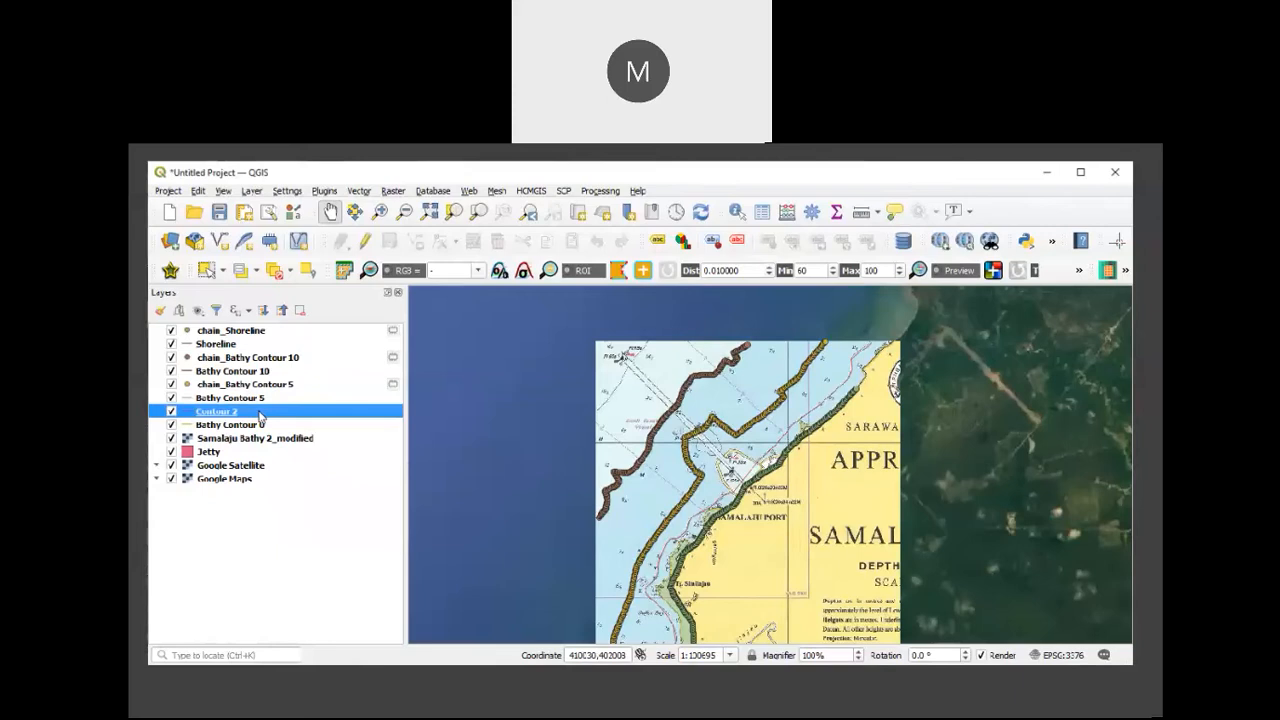
click(1051, 243)
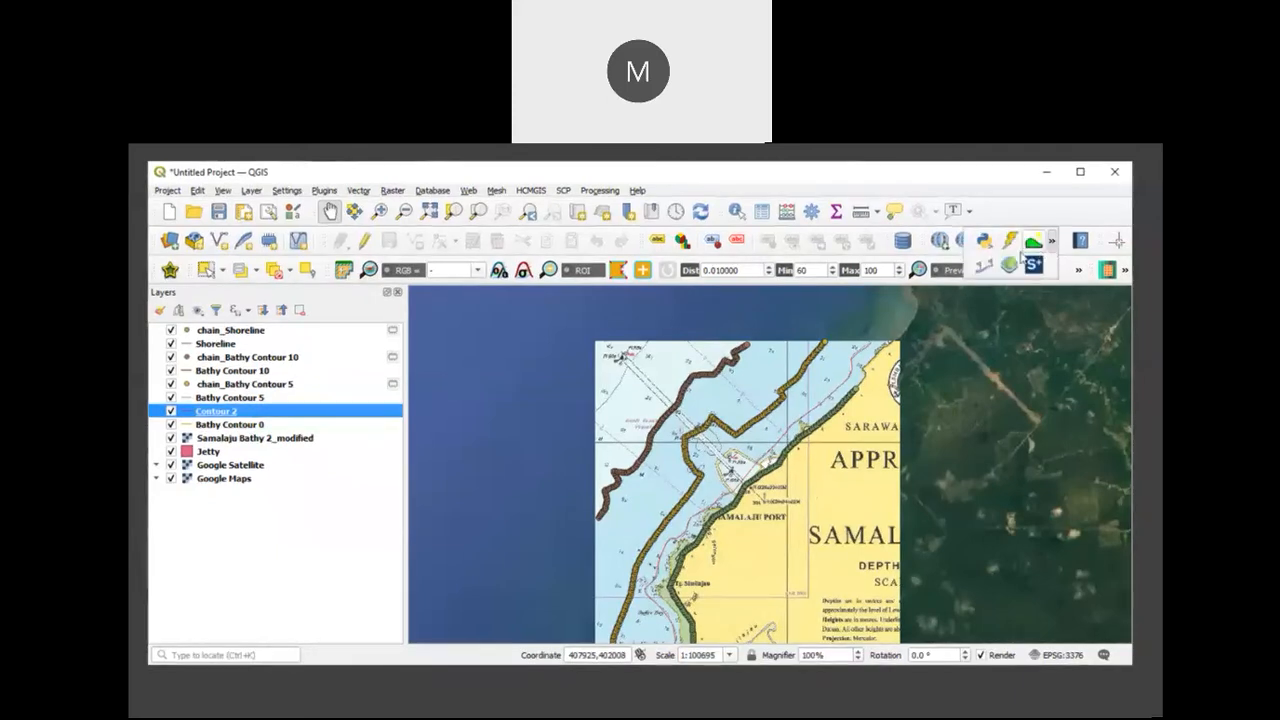
click(985, 267)
double_click(646, 393)
text(50)
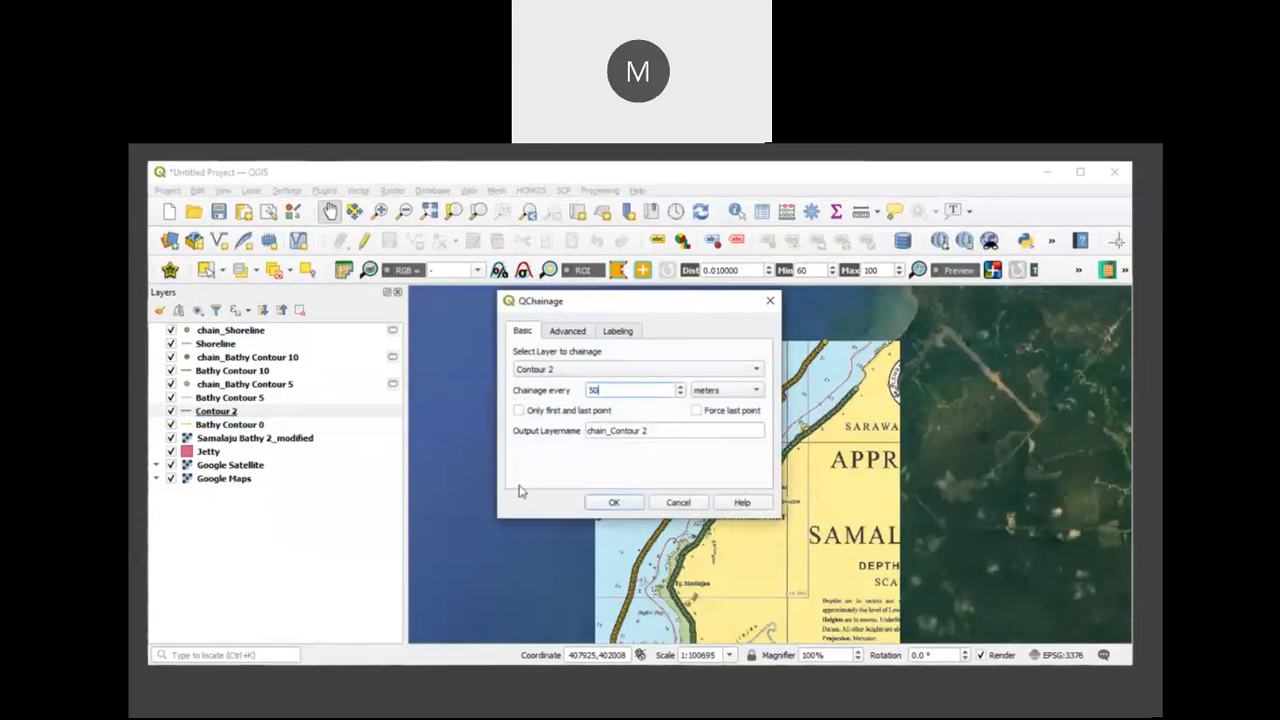
click(610, 502)
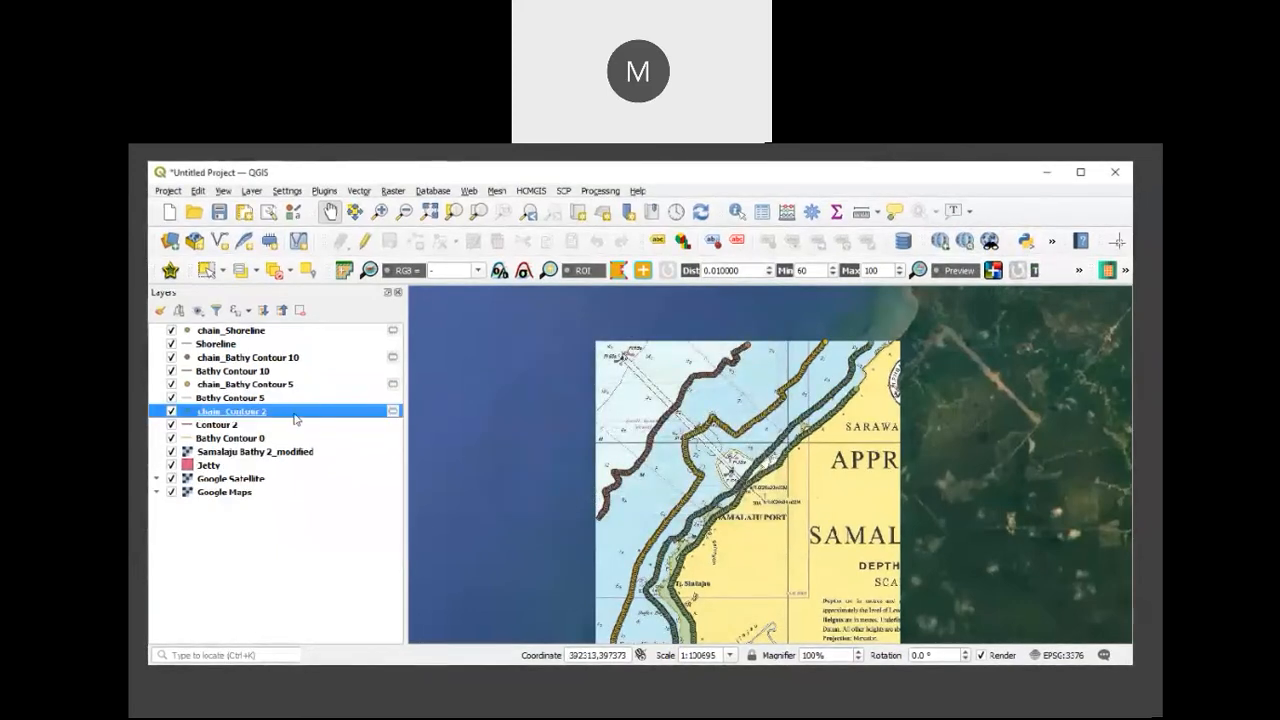
Step: Start editing chain_Contour 2 from its attribute table and add a decimal (real) field Z with the expression -2
right_click(299, 420)
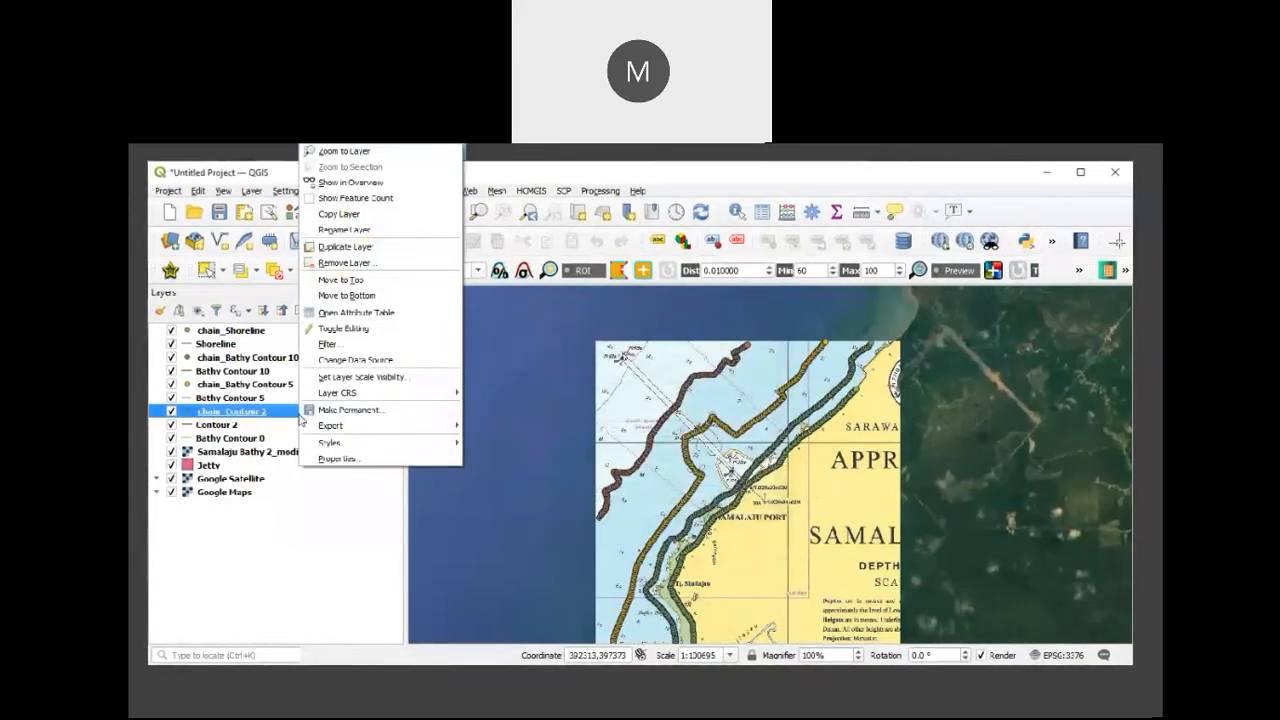
click(390, 312)
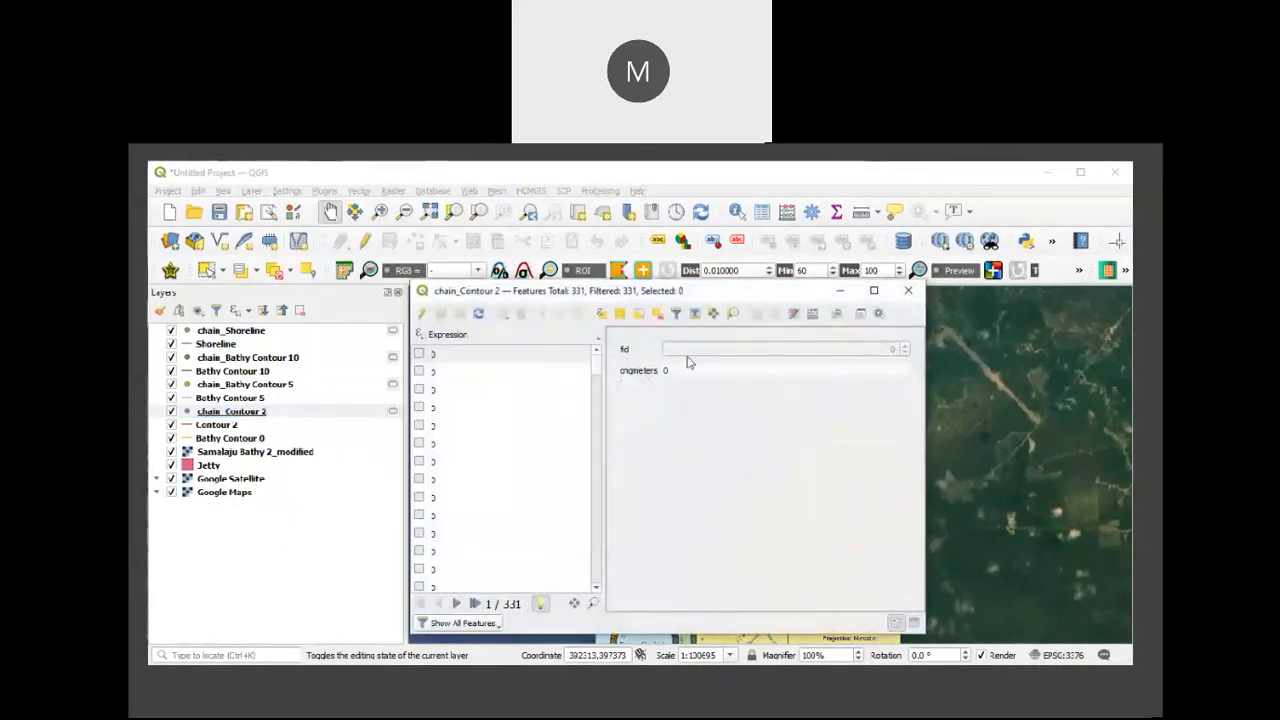
click(421, 313)
click(811, 316)
click(652, 307)
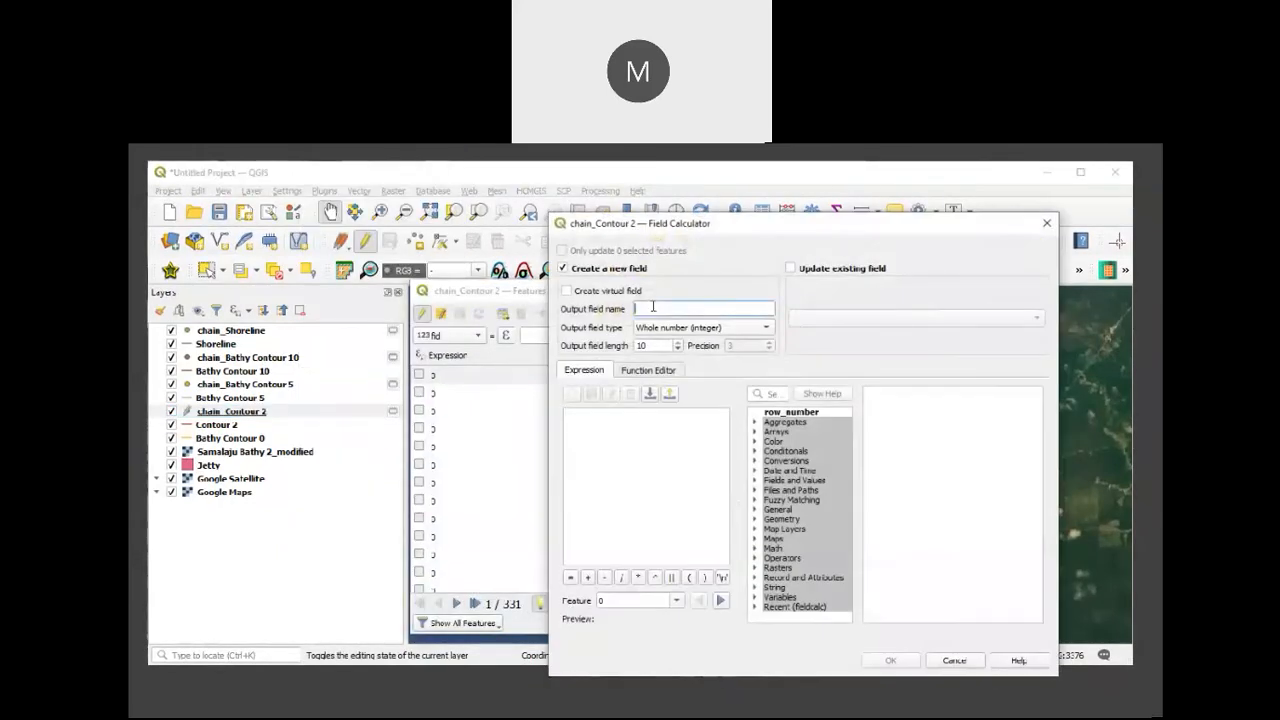
text(Z)
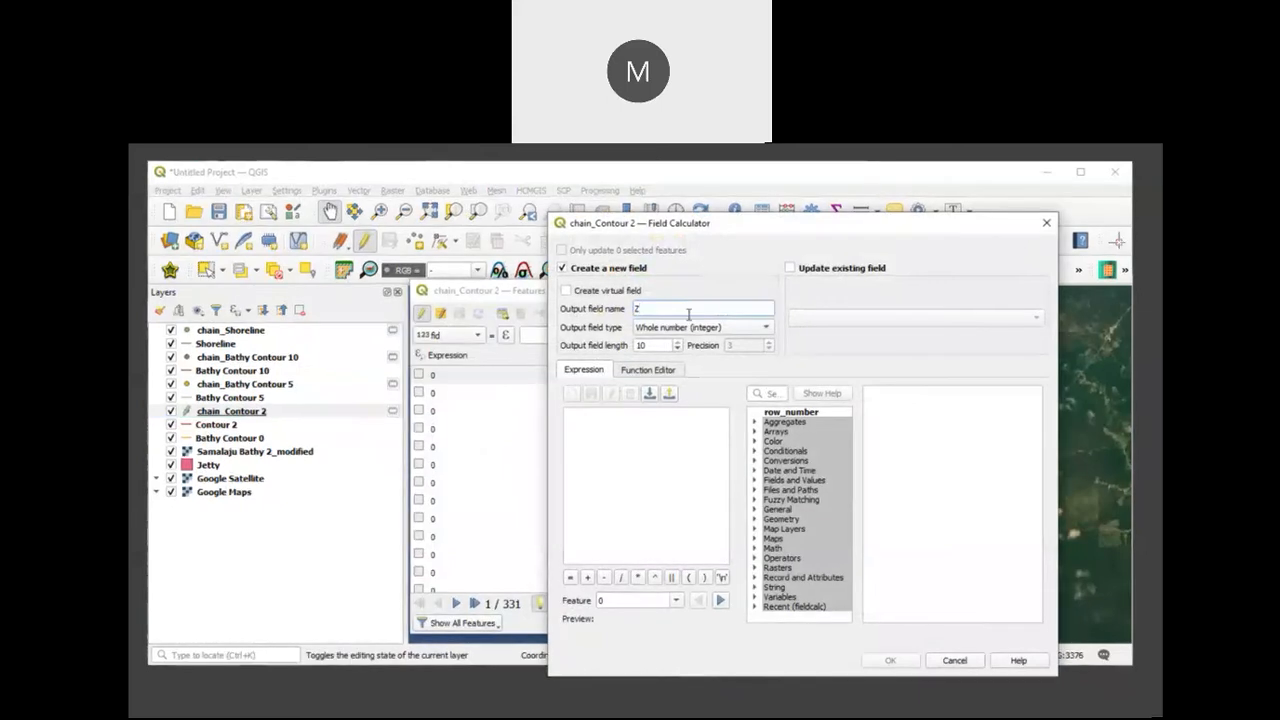
click(727, 330)
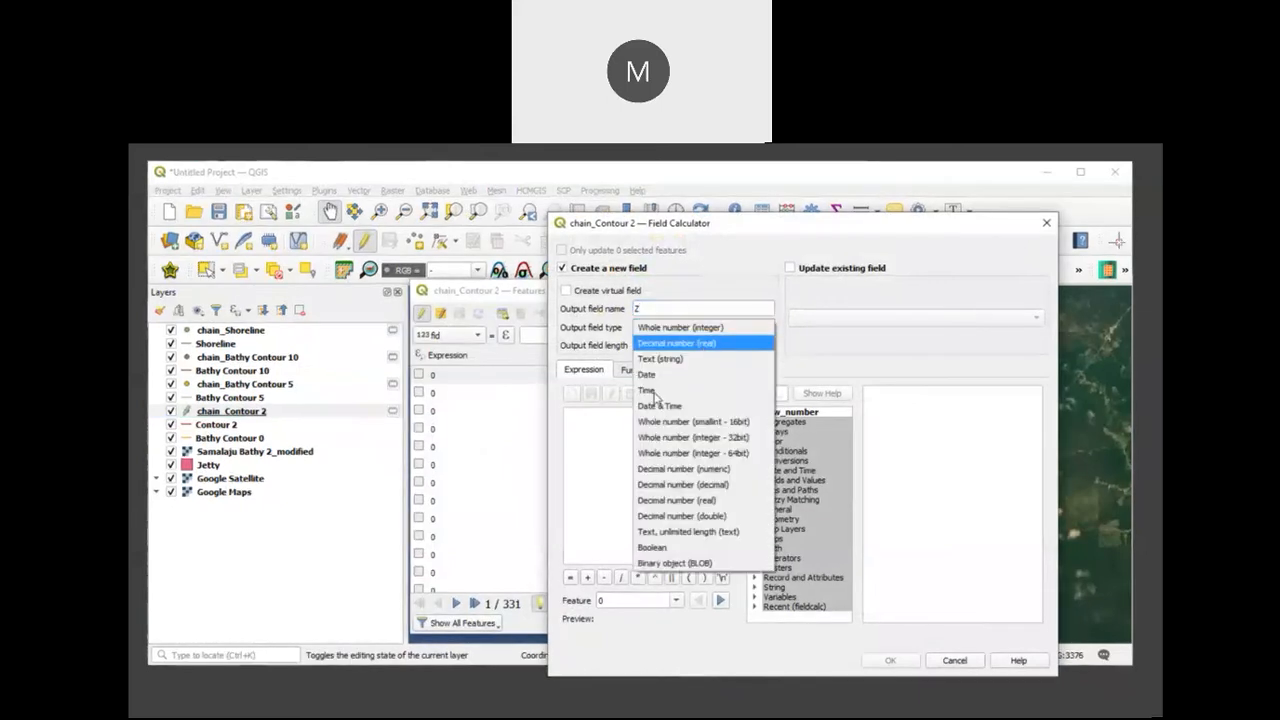
click(700, 348)
click(633, 432)
text(-2)
click(890, 661)
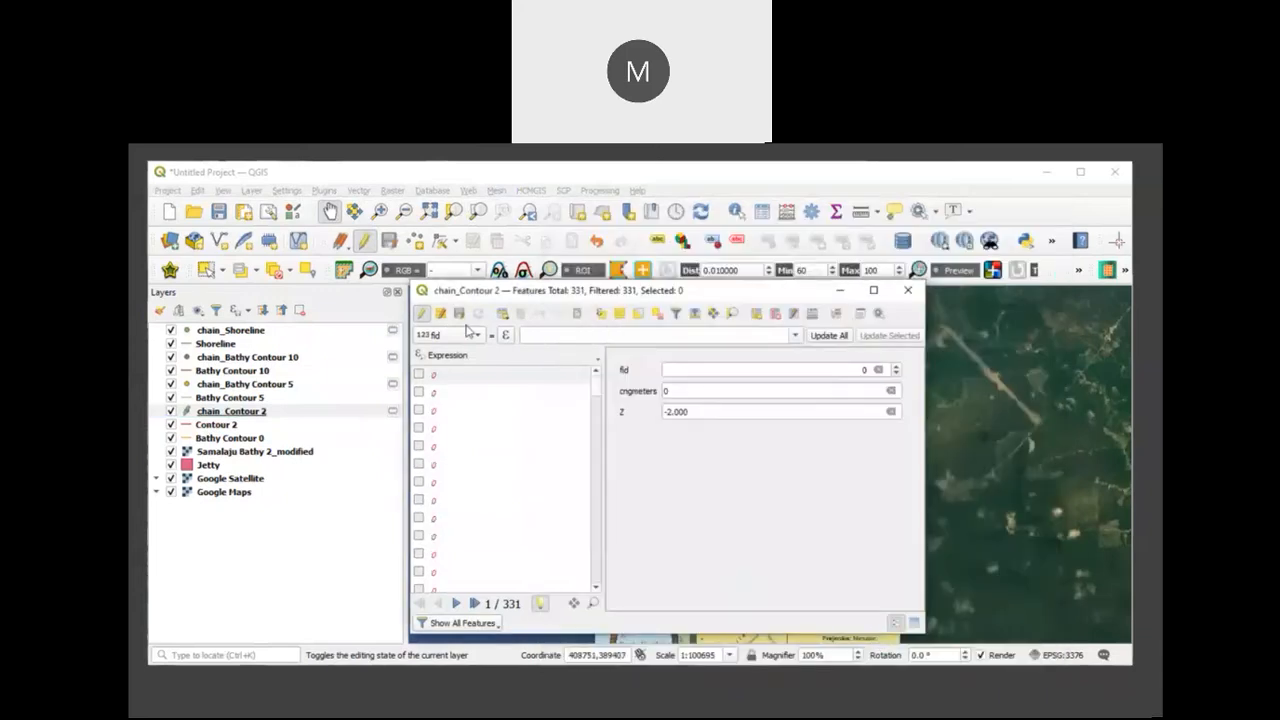
Step: Add a decimal (real) field X to chain_Contour 2, calculated with the expression $x
click(814, 314)
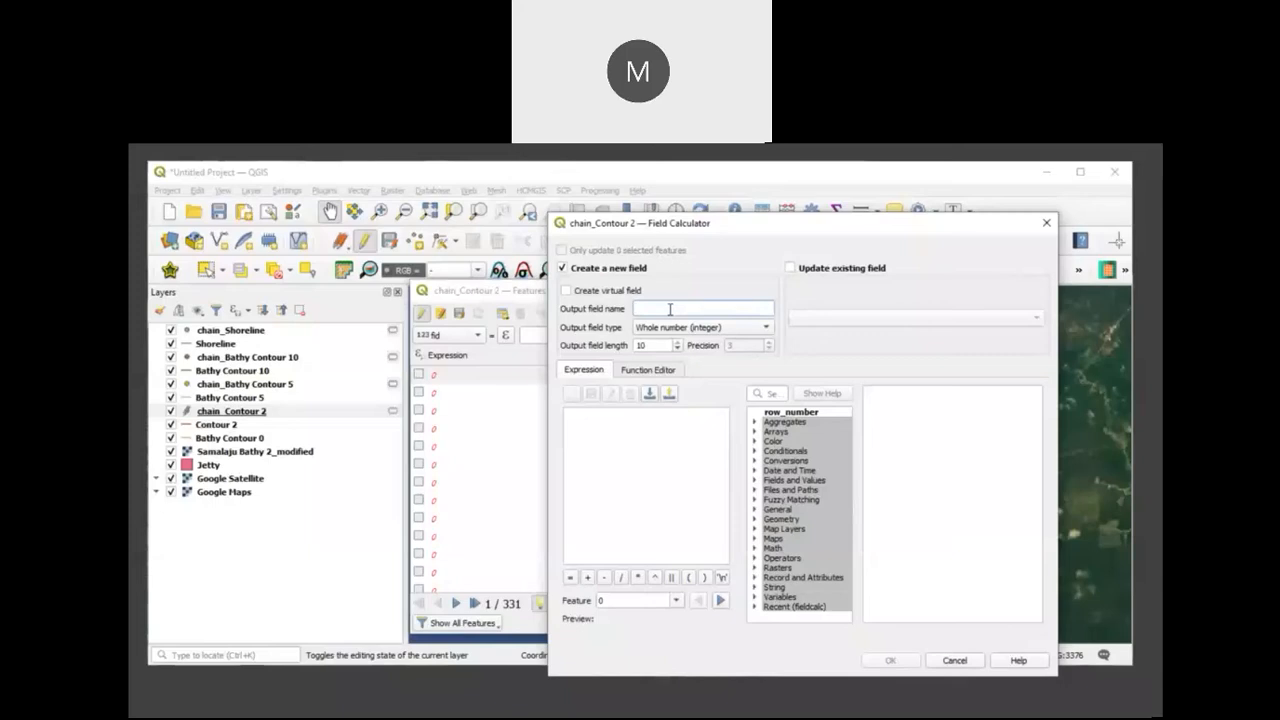
click(690, 328)
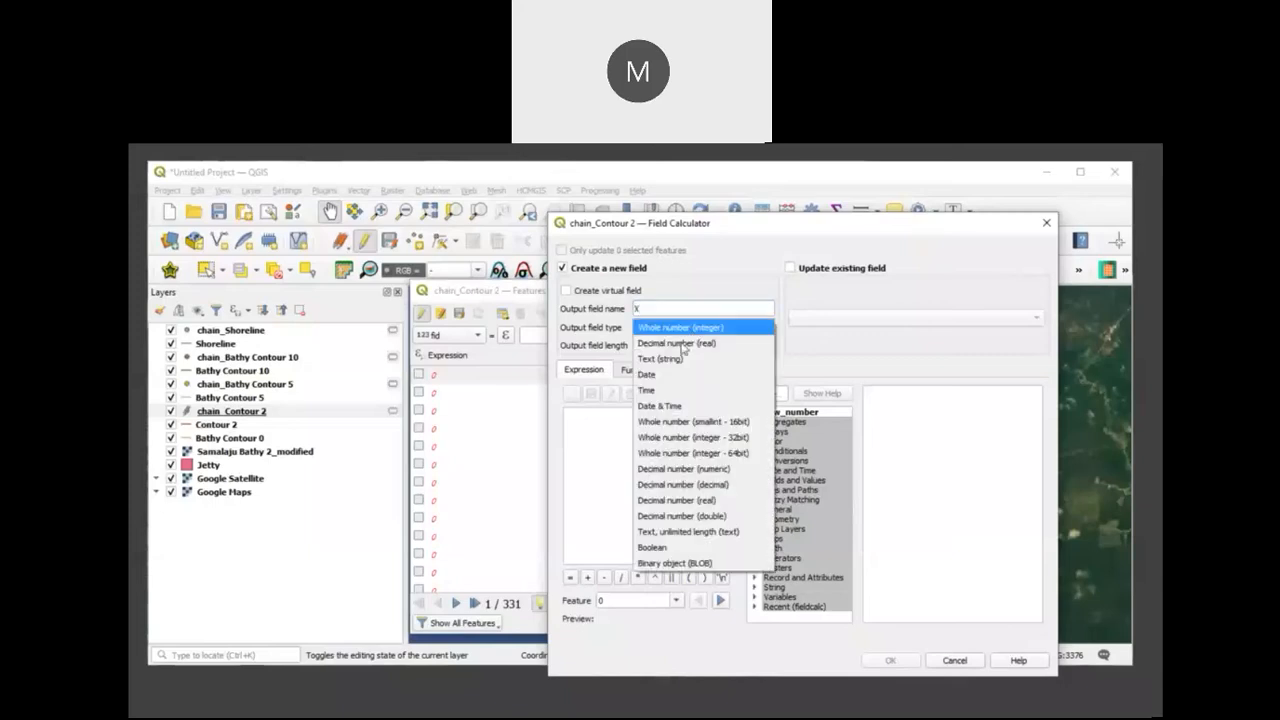
click(677, 345)
click(625, 421)
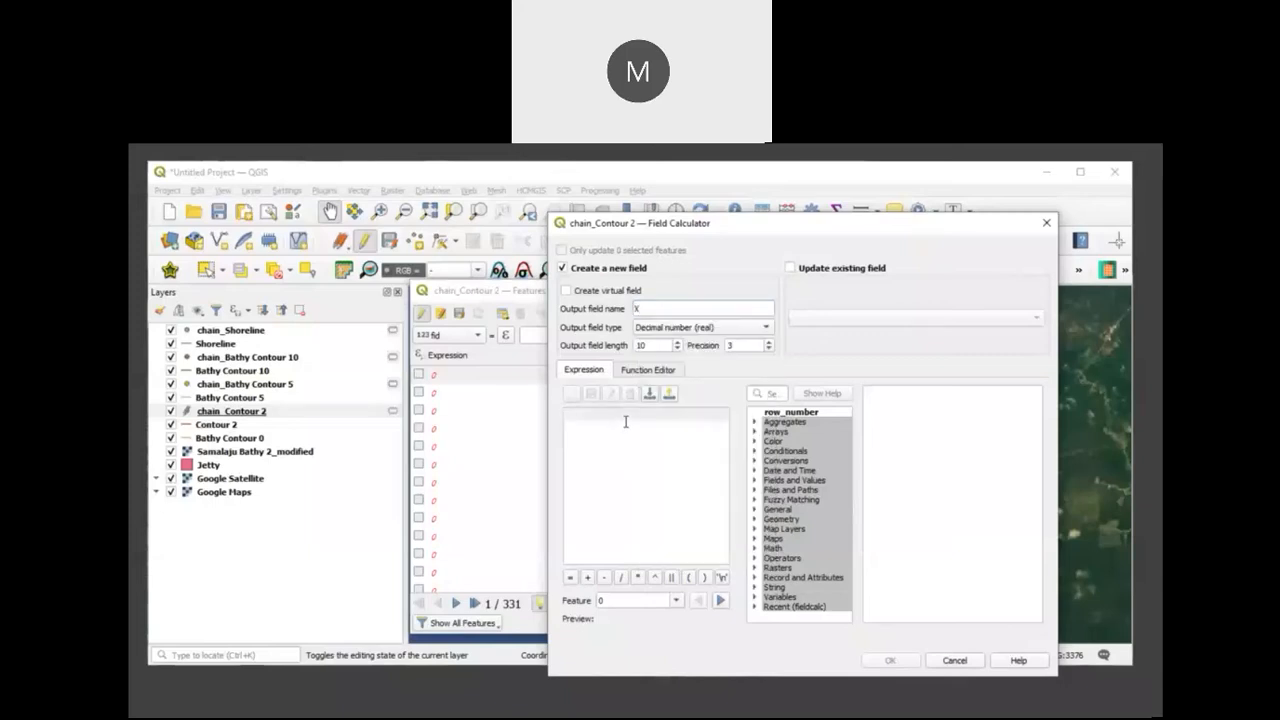
text($x)
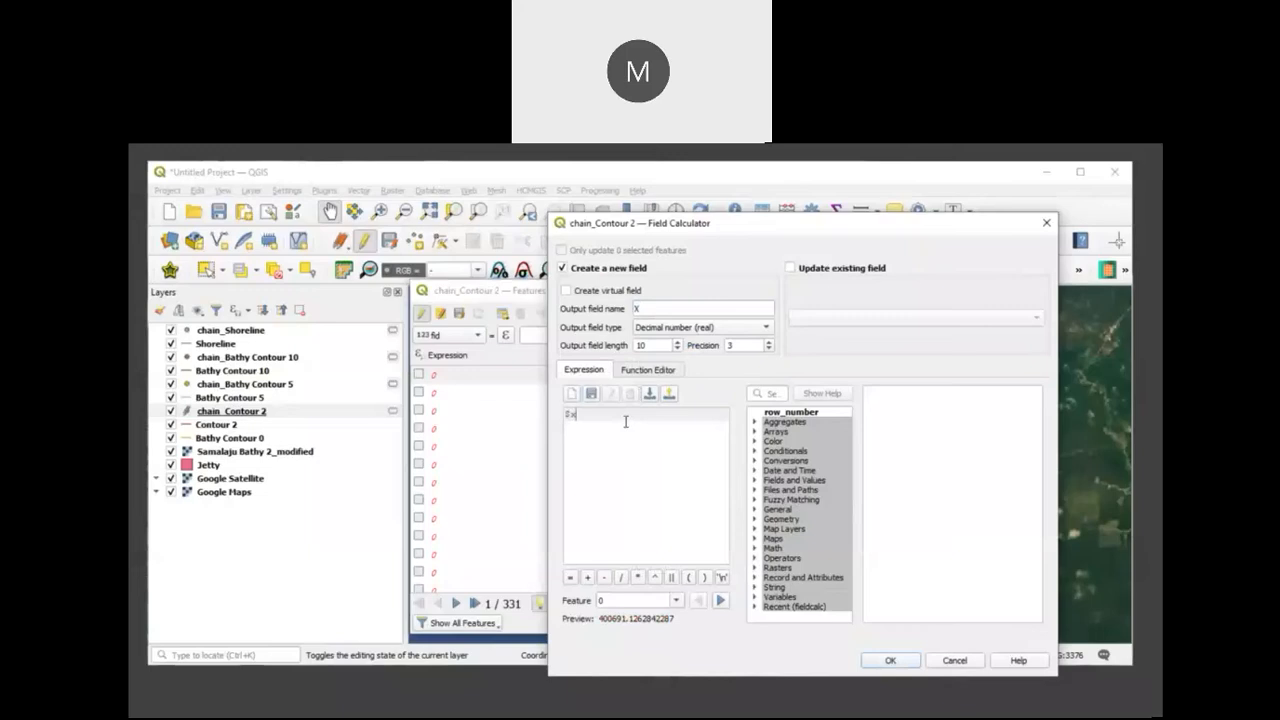
click(890, 661)
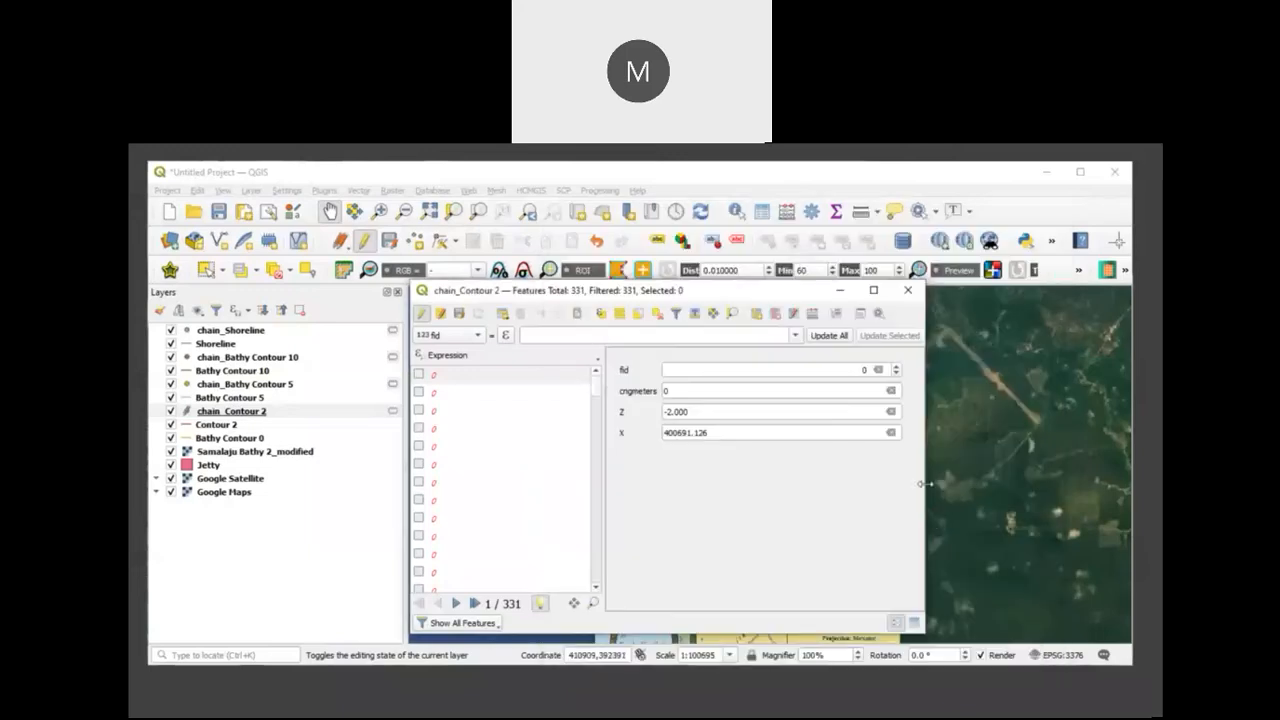
Step: Add a decimal (real) field Y to chain_Contour 2, calculated with the expression $y
click(812, 316)
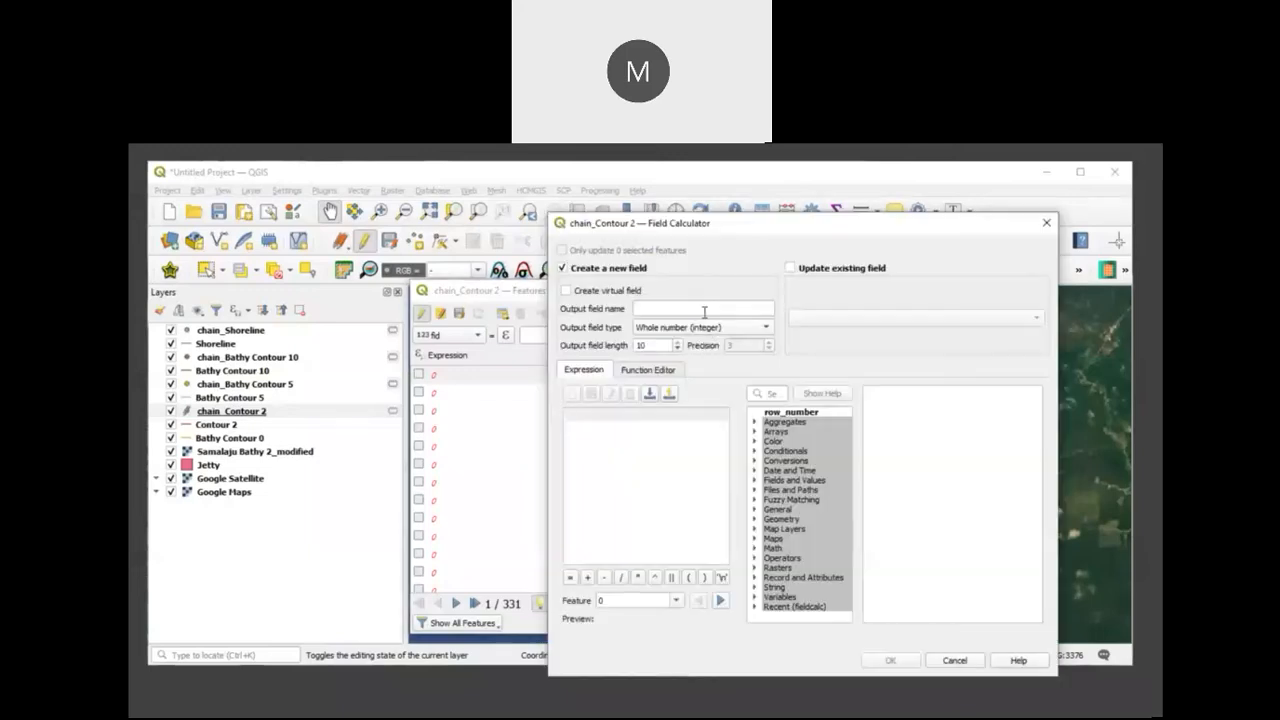
click(755, 329)
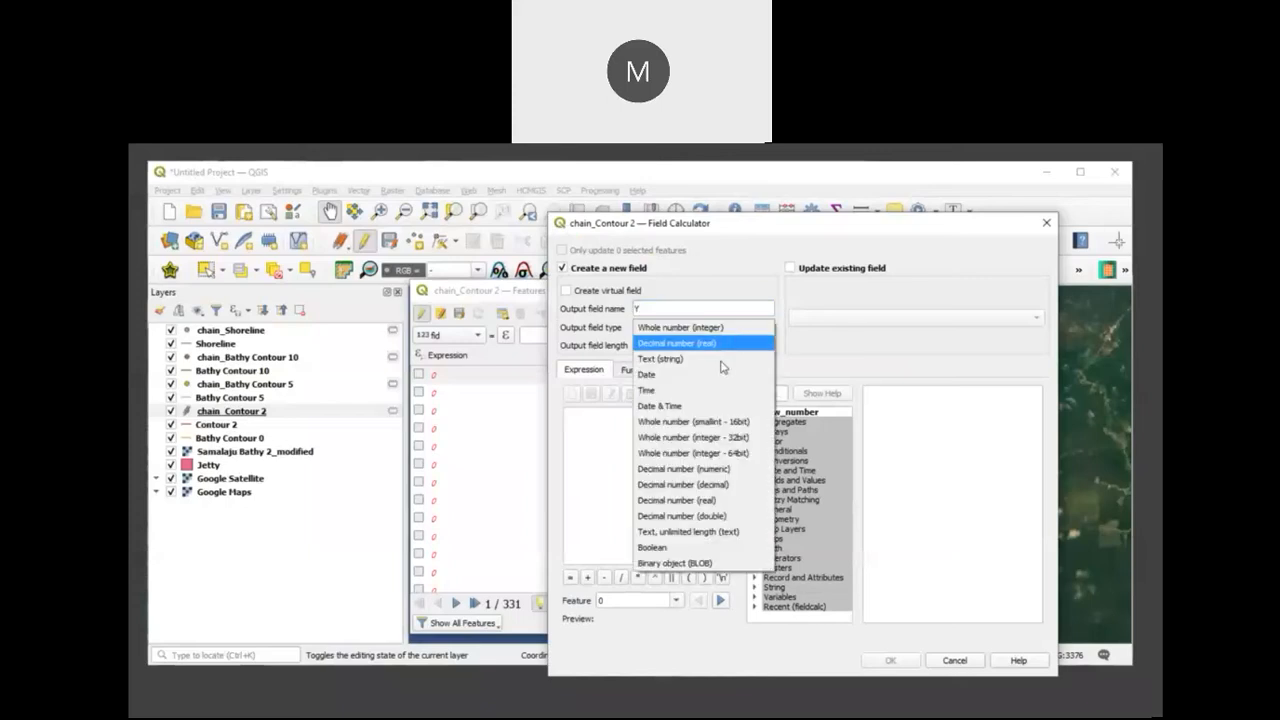
click(740, 343)
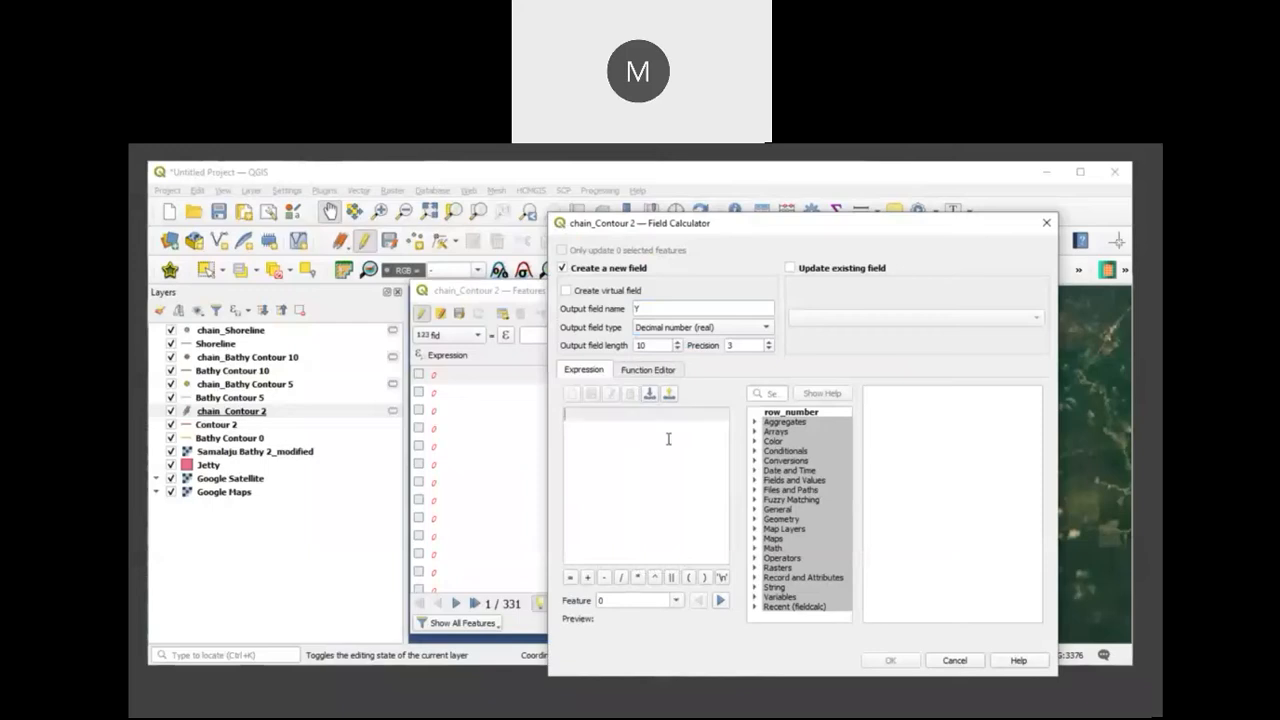
click(668, 439)
text($y)
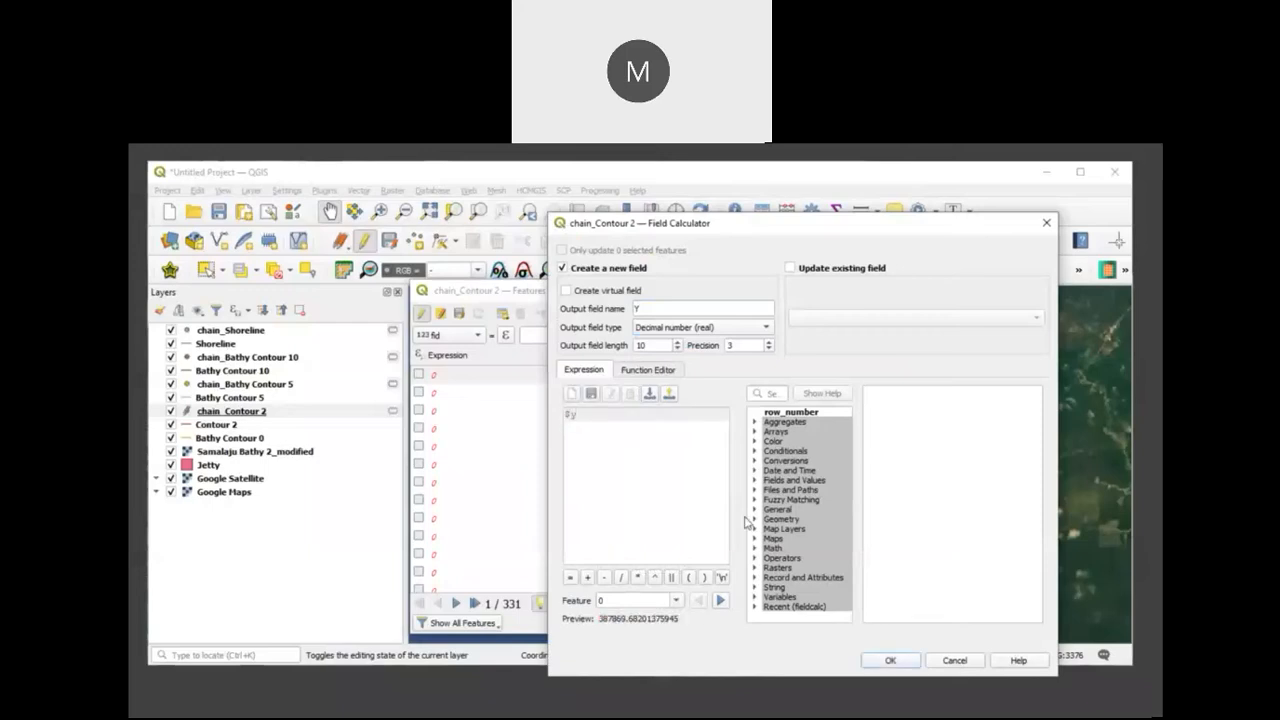
click(880, 661)
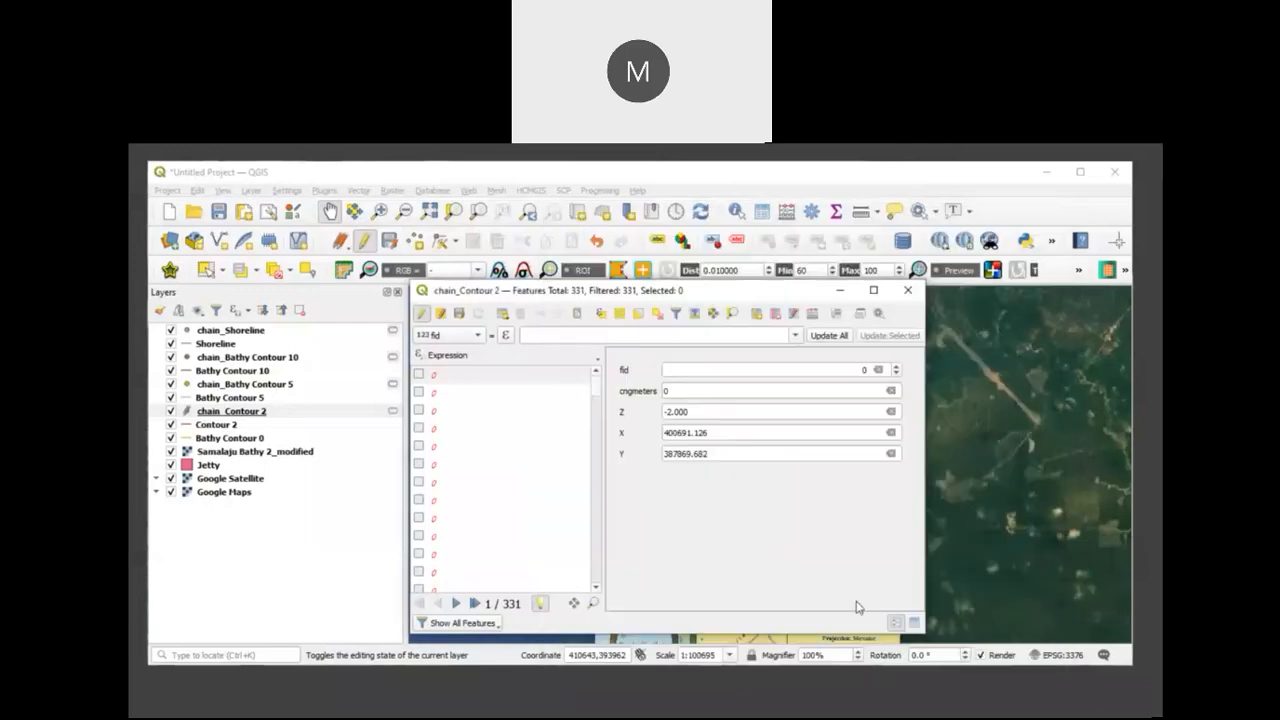
Step: Stop editing chain_Contour 2, save its changes and close the attribute table
click(421, 313)
click(603, 430)
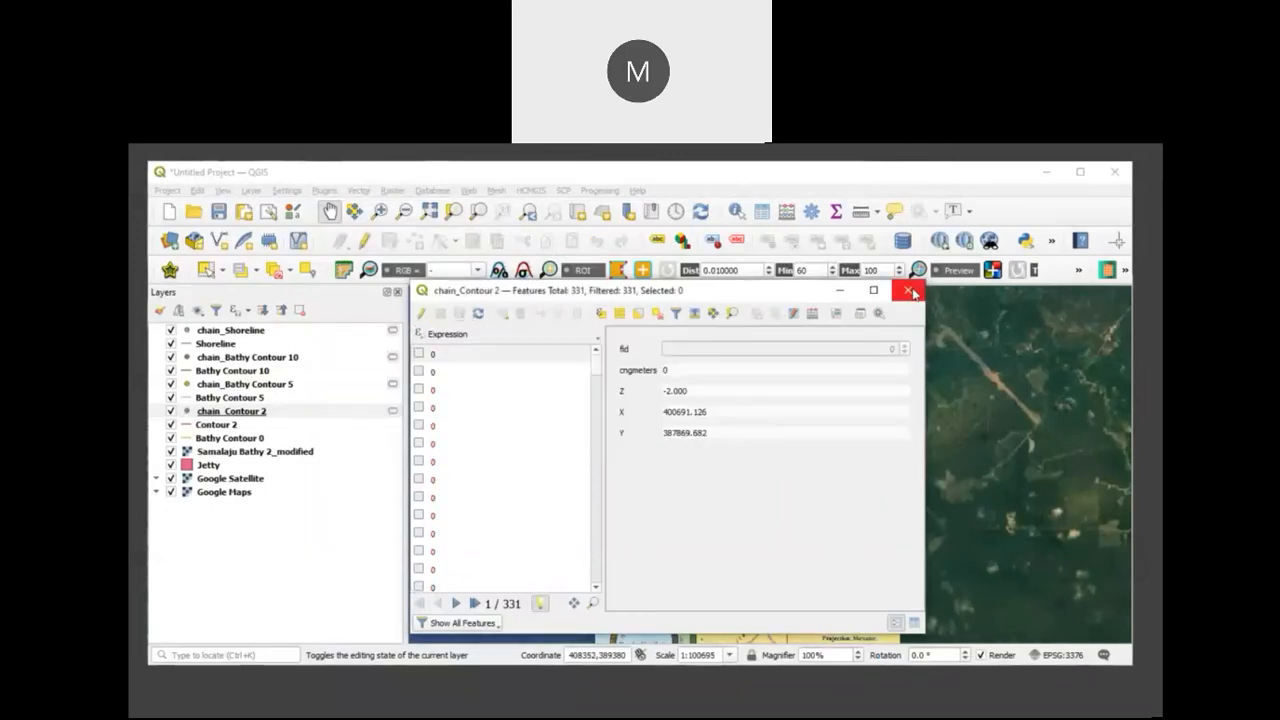
click(907, 290)
Step: Generate QChainage points every 50 meters along Bathy Contour 0, with chain_Bathy Contour 0 as the output layer
click(280, 440)
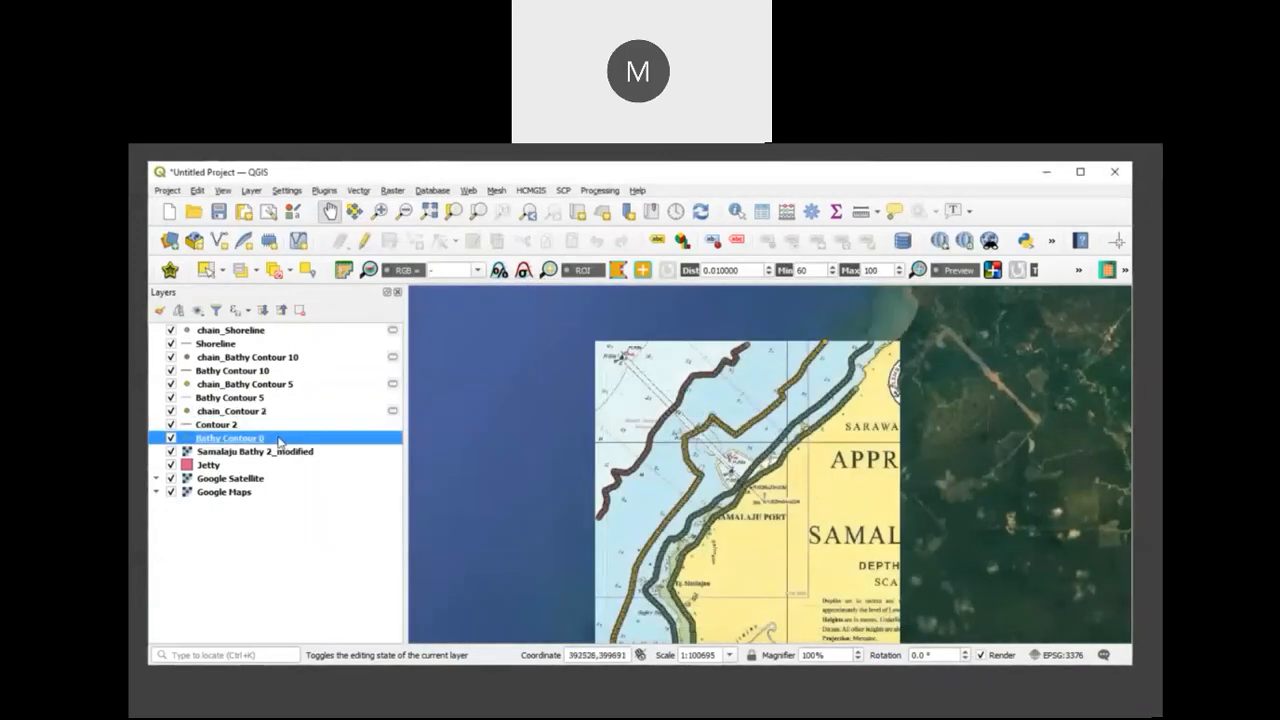
click(1051, 245)
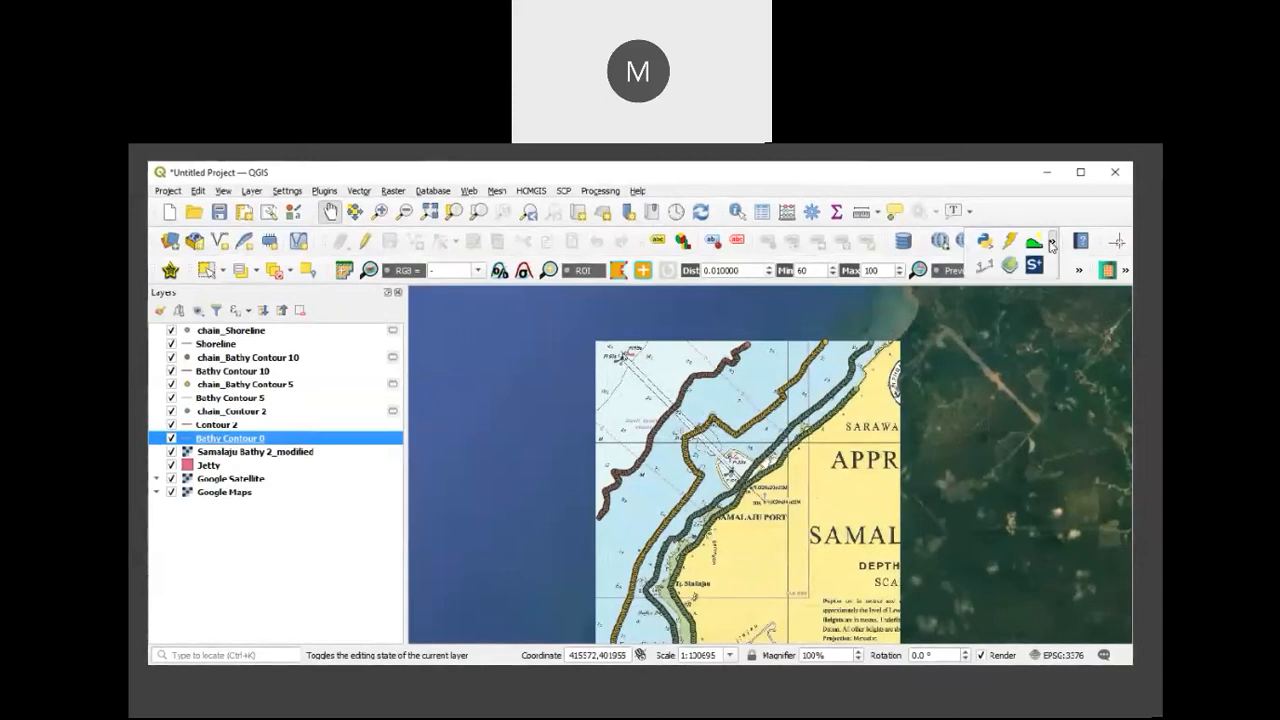
click(994, 263)
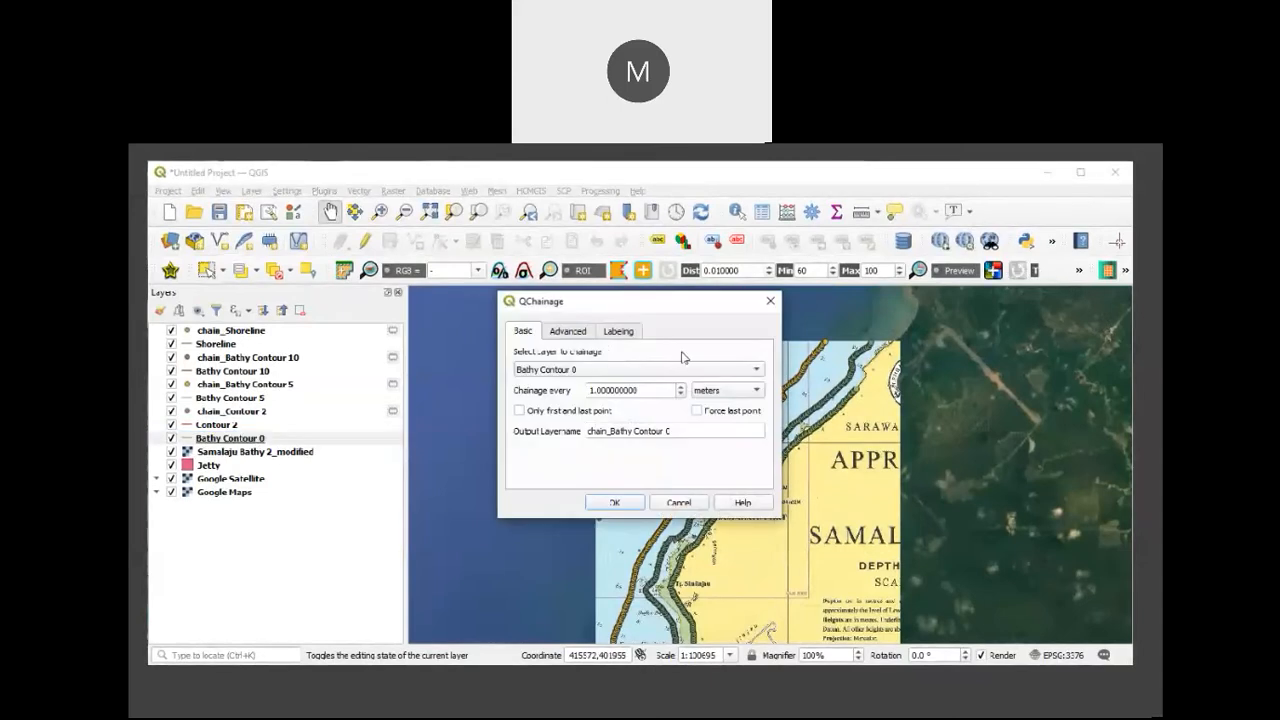
double_click(645, 390)
text(50)
click(601, 503)
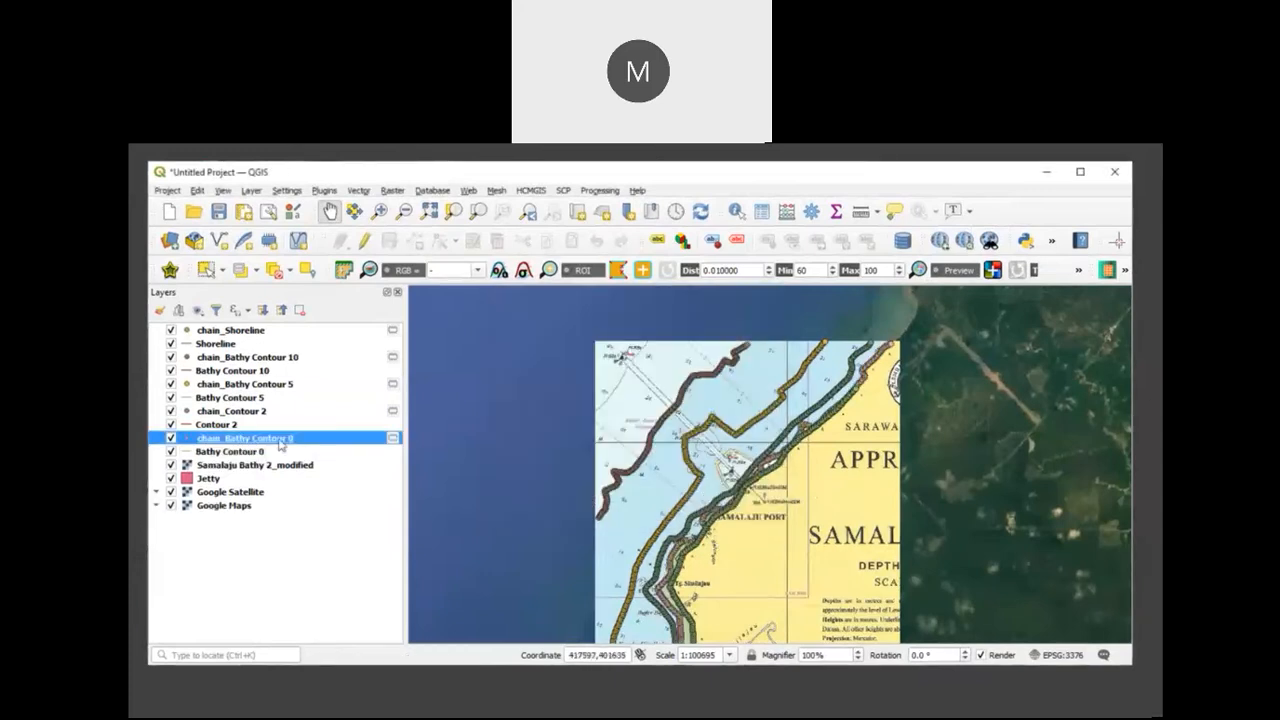
Step: Start editing chain_Bathy Contour 0 from its attribute table and add a decimal (real) field Z with the expression 0
right_click(293, 445)
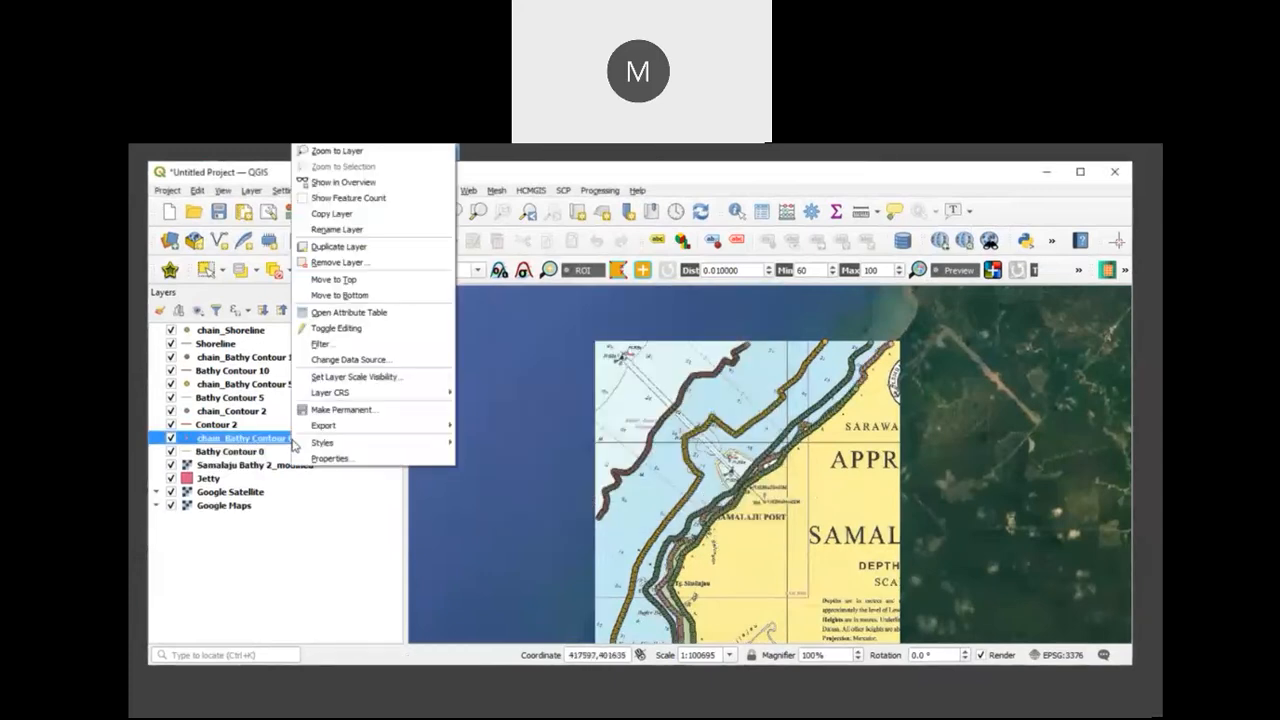
click(359, 315)
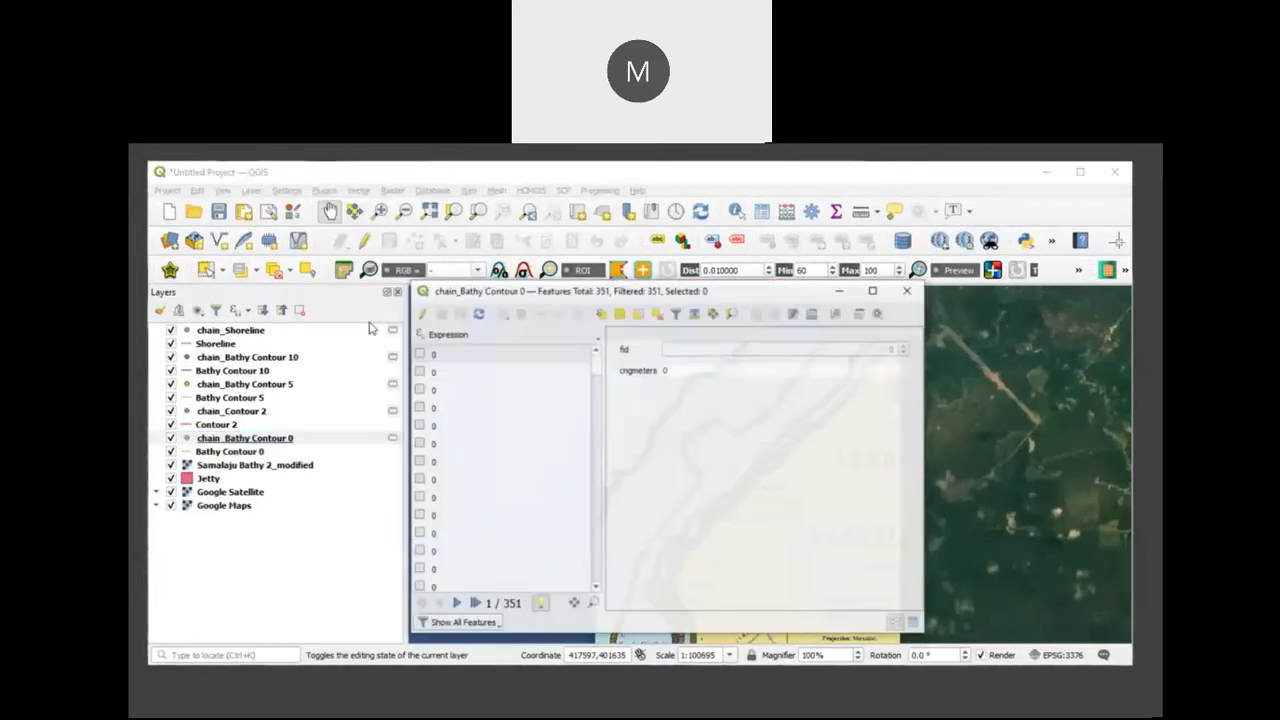
click(813, 314)
click(666, 305)
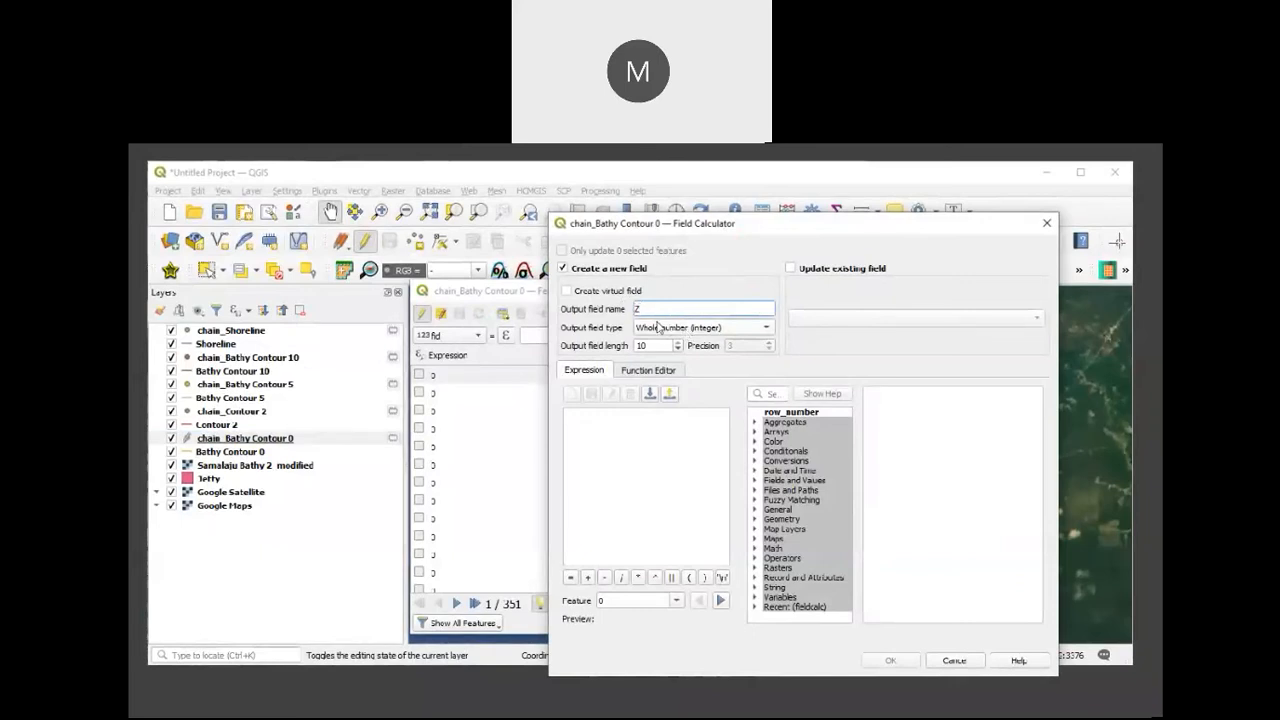
click(719, 330)
click(701, 345)
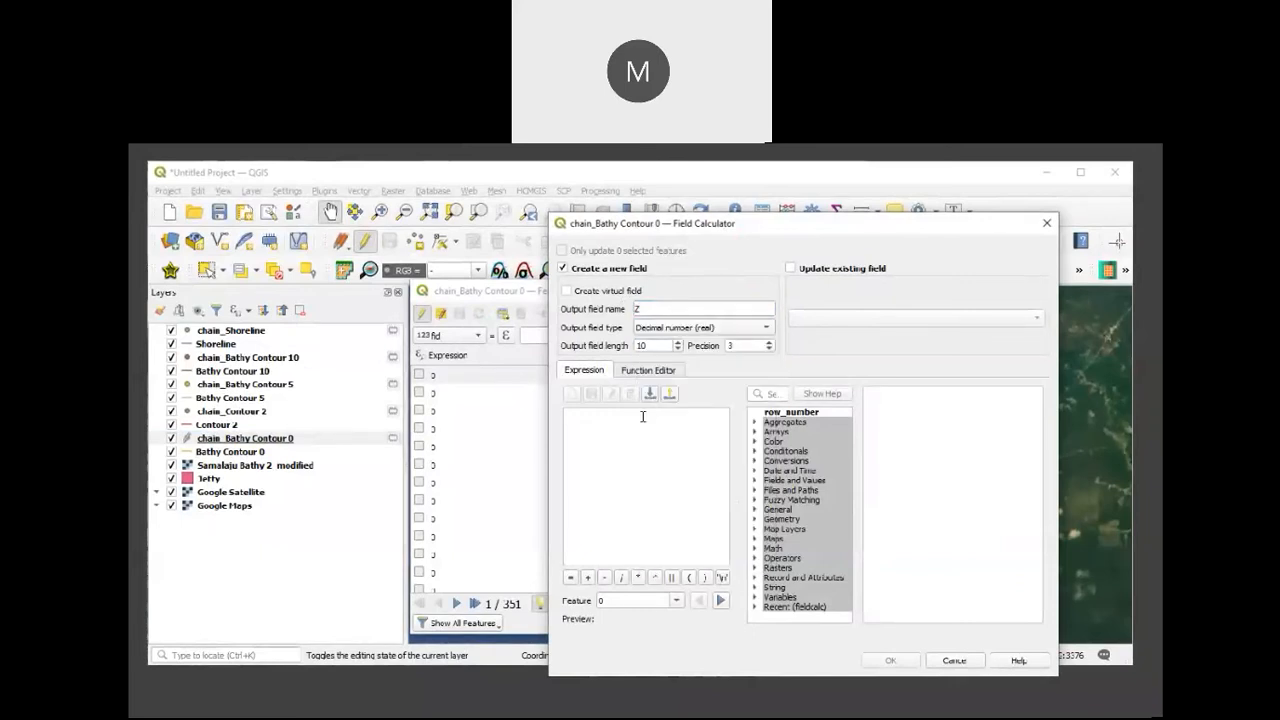
text(0)
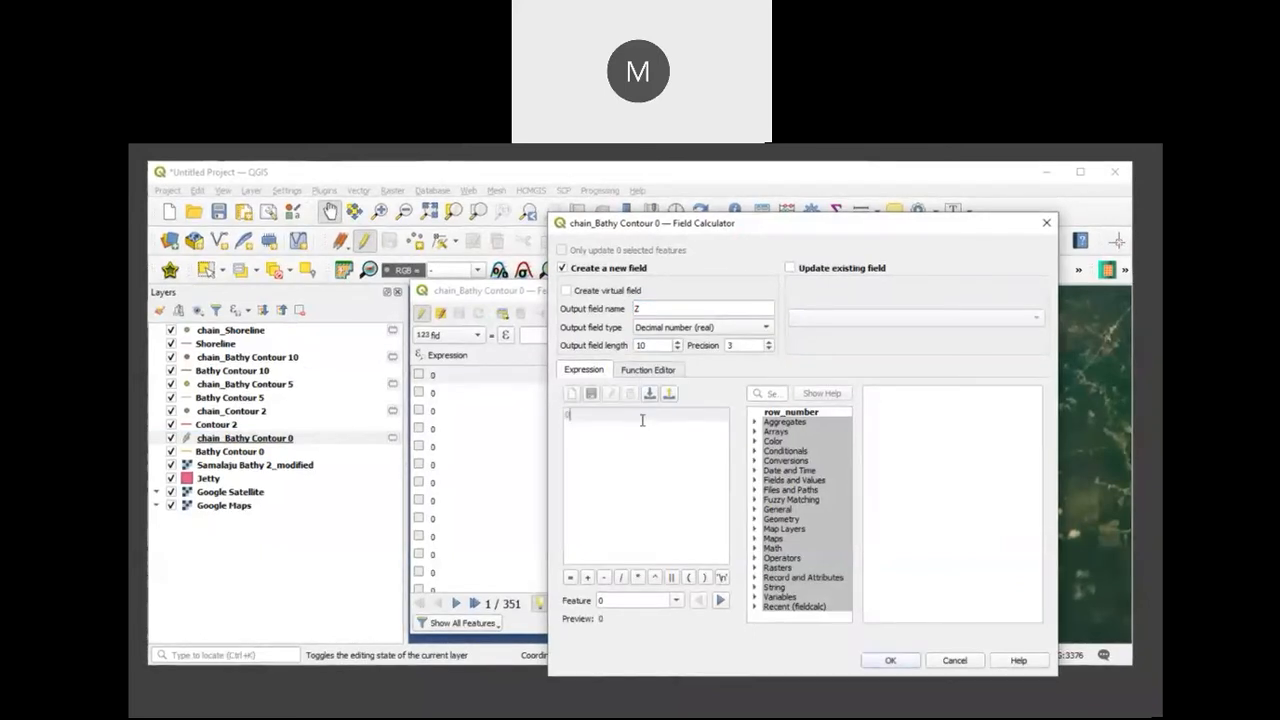
click(892, 661)
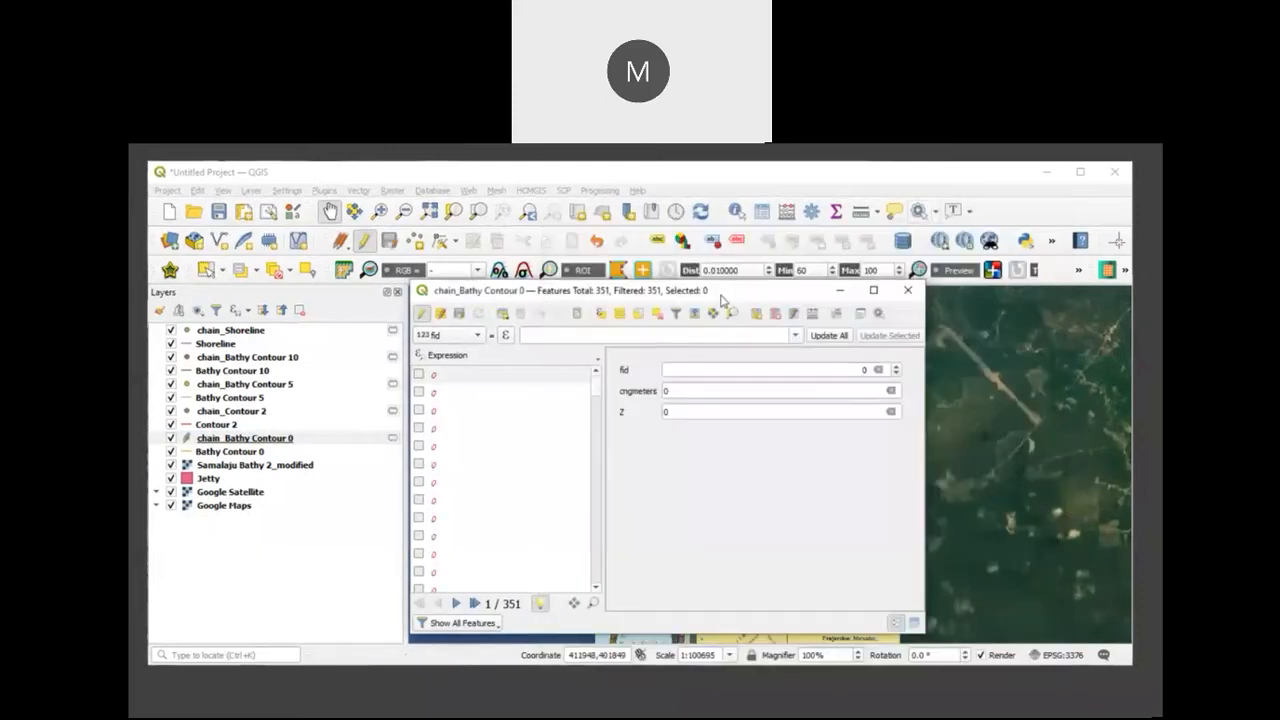
Step: Add a decimal (real) field X to chain_Bathy Contour 0, calculated with the expression $x
click(812, 313)
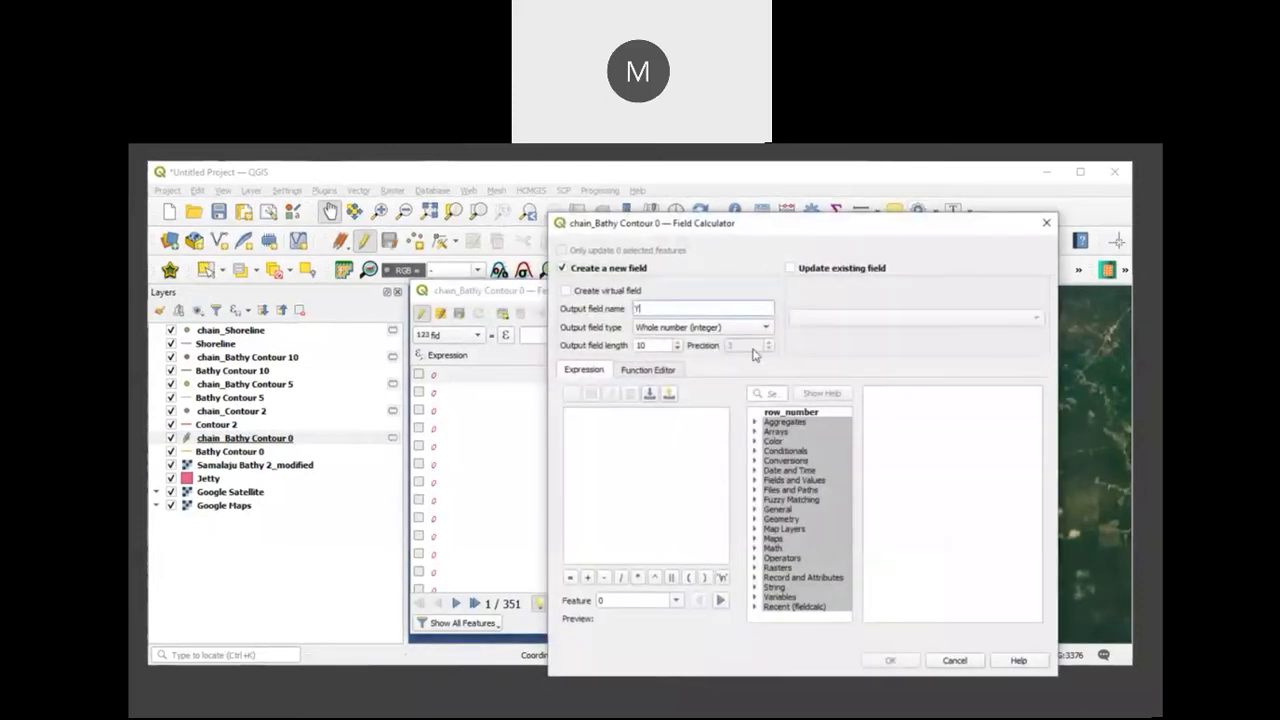
click(703, 330)
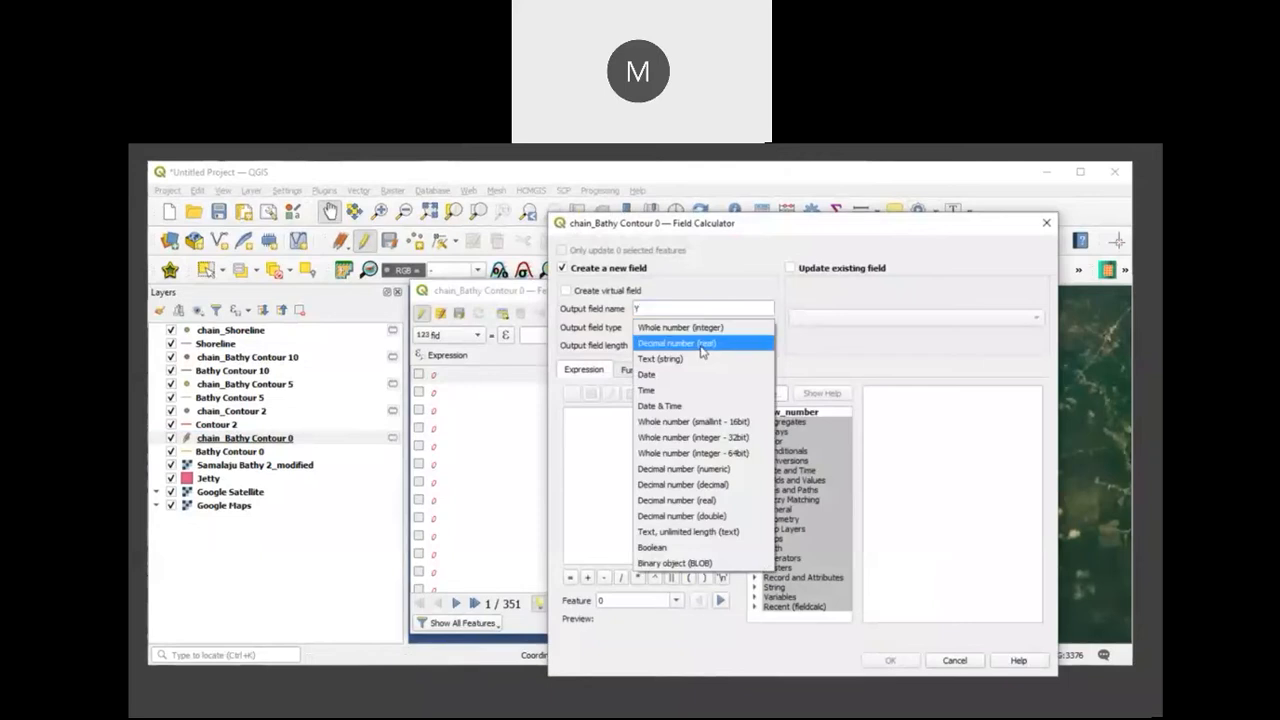
click(701, 346)
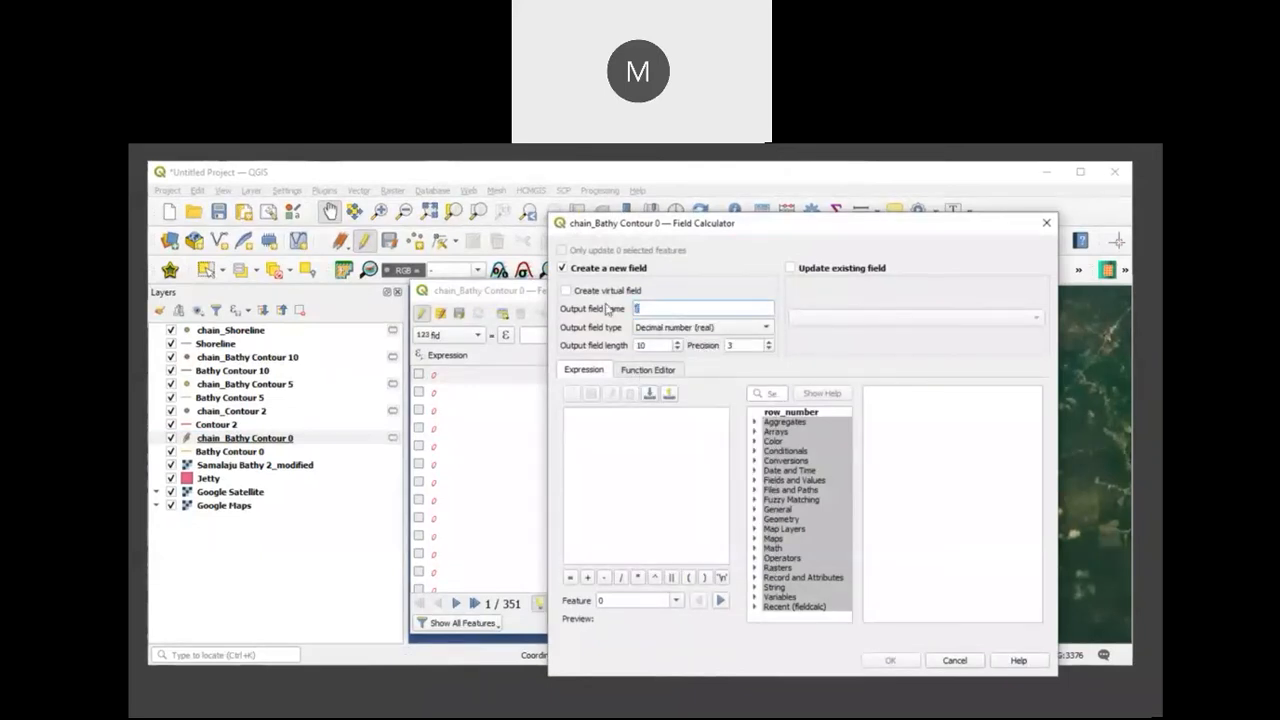
text(z)
text(X)
click(603, 421)
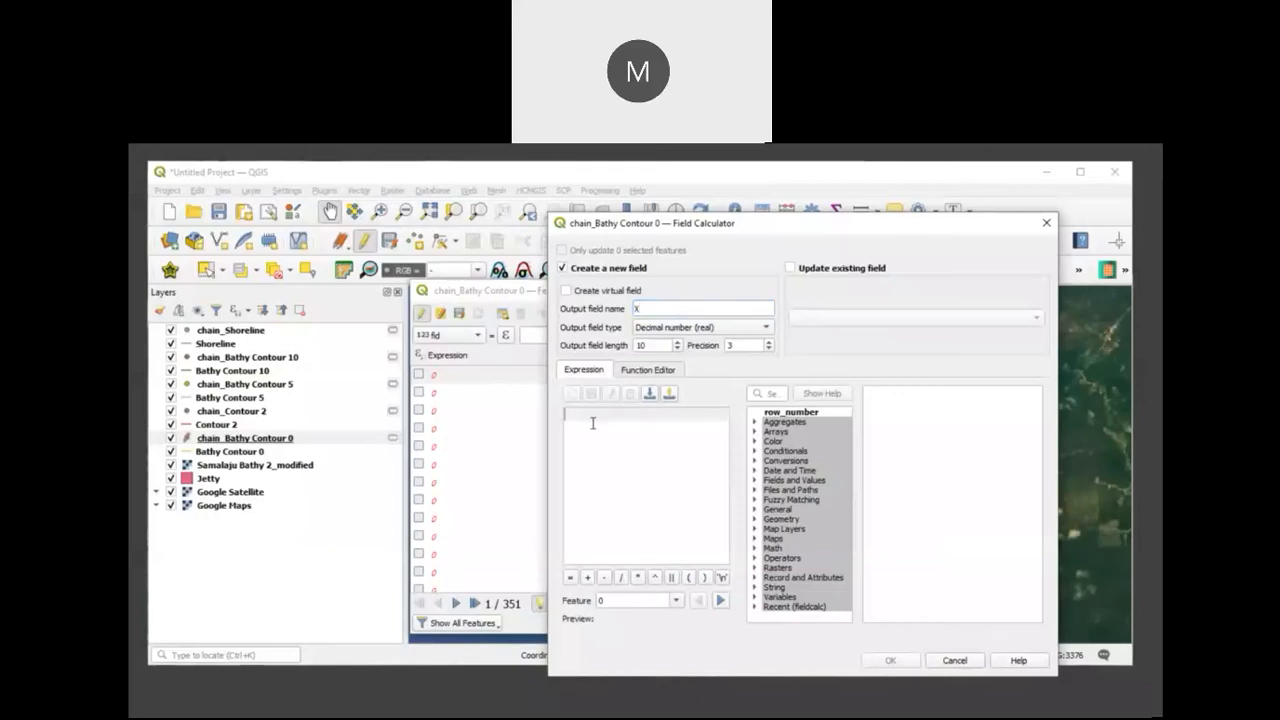
text($x)
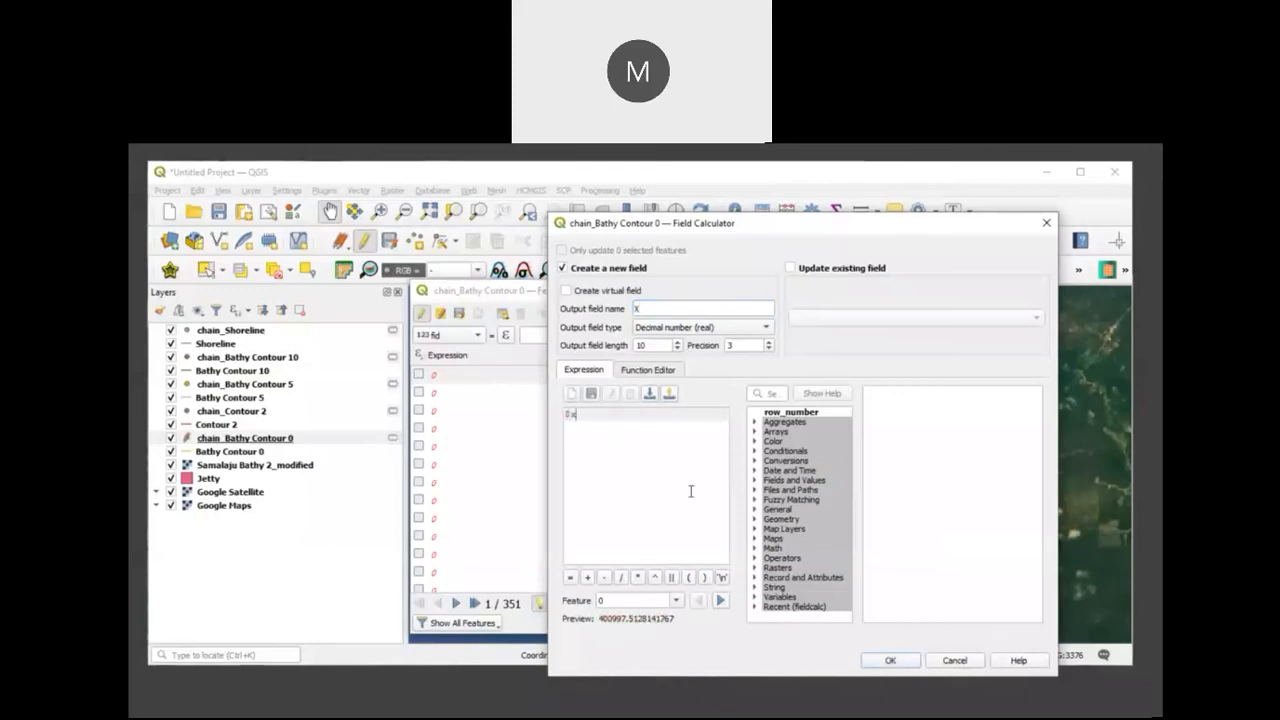
click(877, 660)
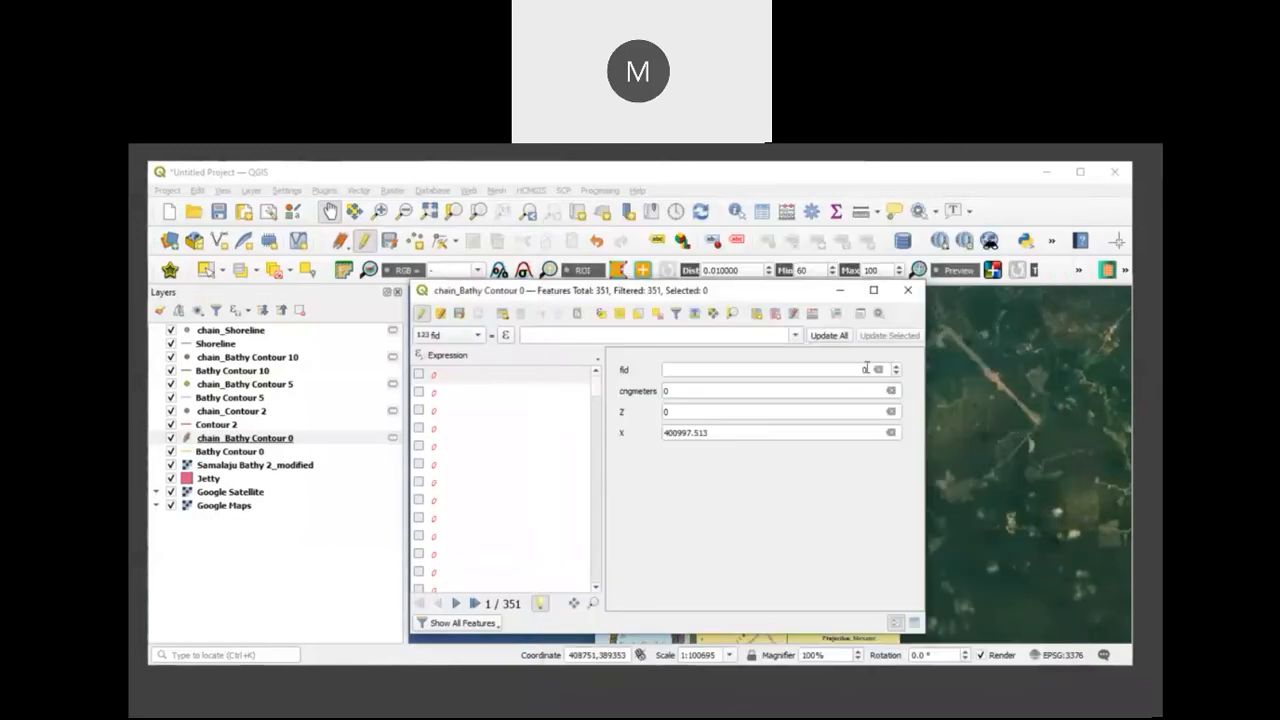
Step: Add a decimal (real) field Y to chain_Bathy Contour 0, calculated with the expression $y
click(813, 315)
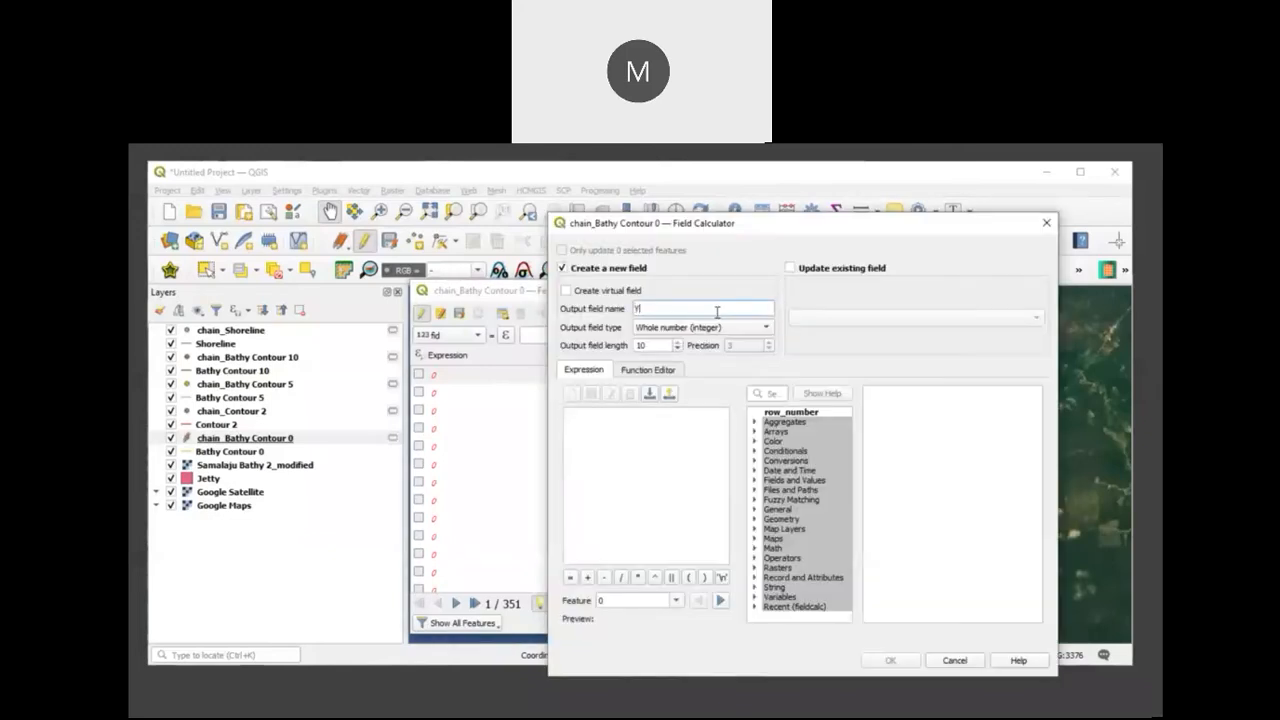
click(718, 328)
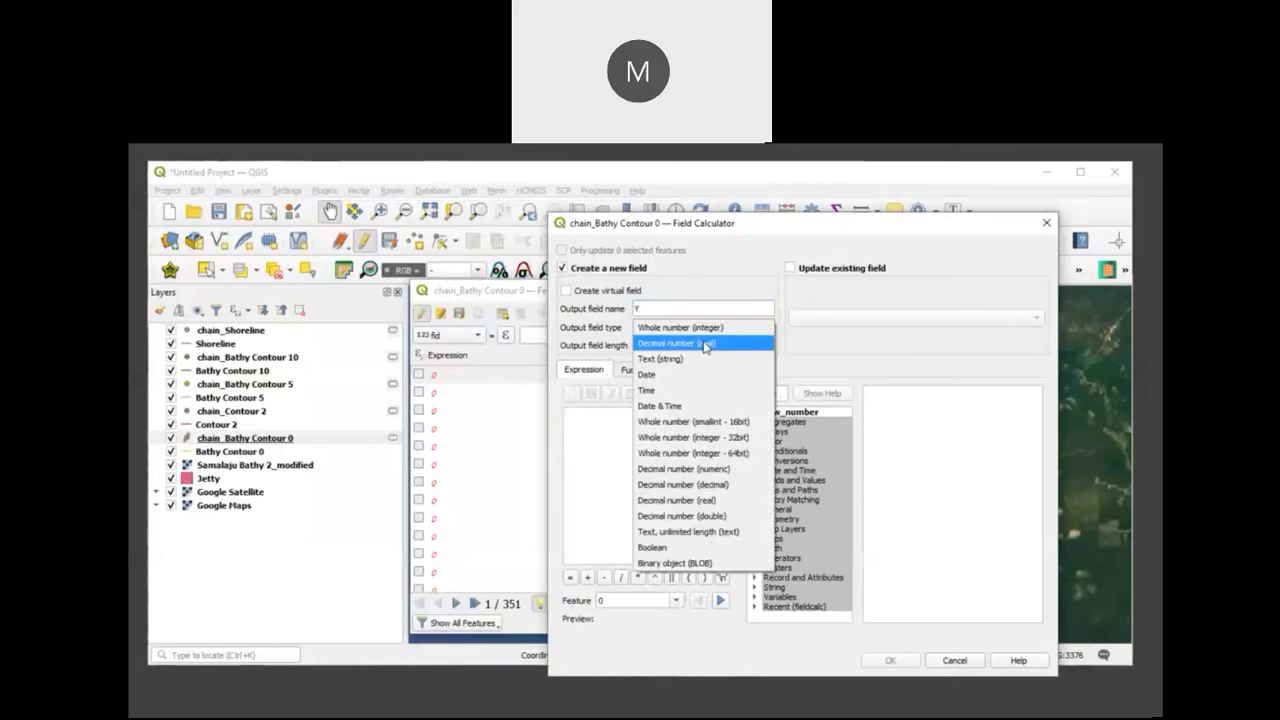
click(705, 344)
click(617, 426)
text($y)
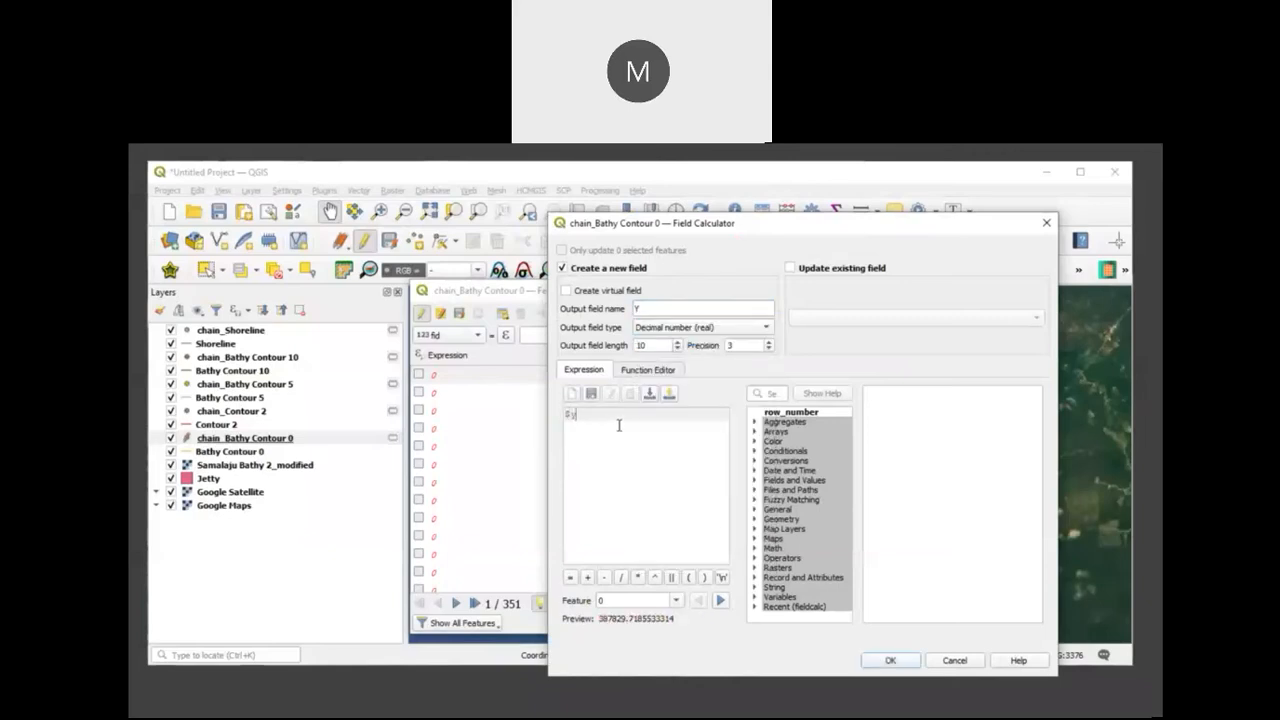
click(876, 662)
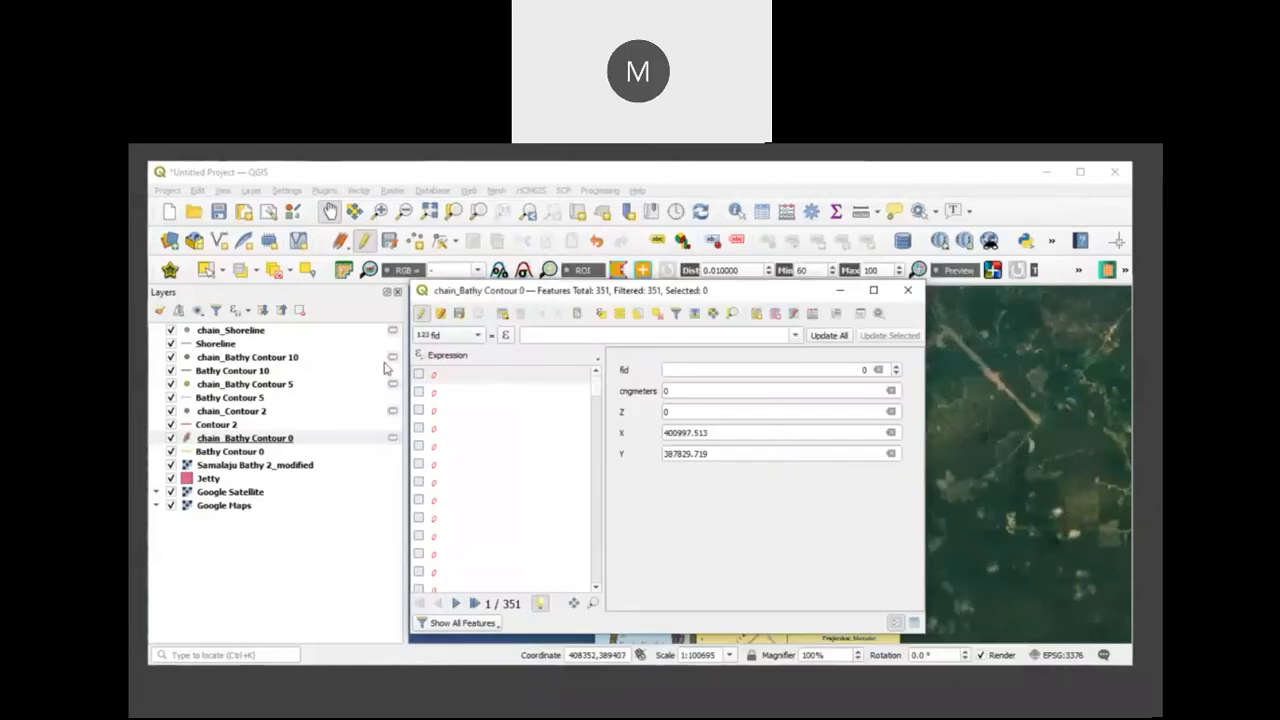
Step: Stop editing chain_Bathy Contour 0, save its changes and close the attribute table
click(423, 316)
click(614, 429)
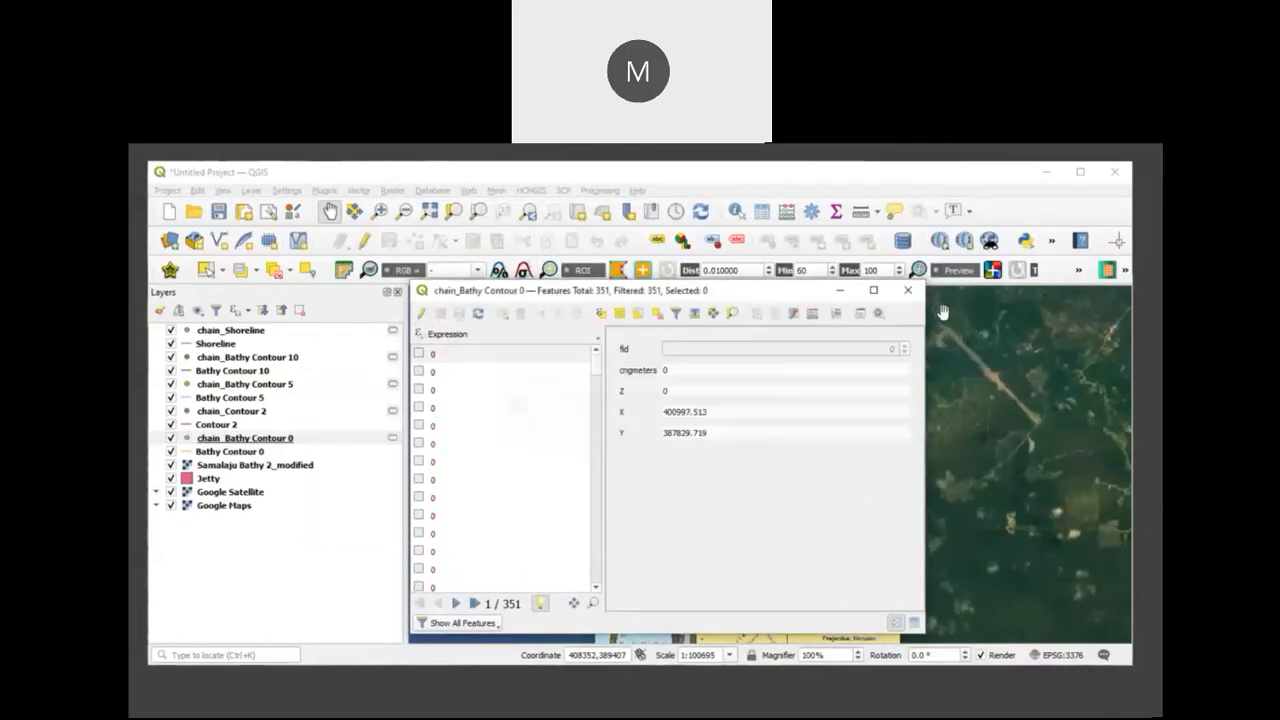
click(905, 292)
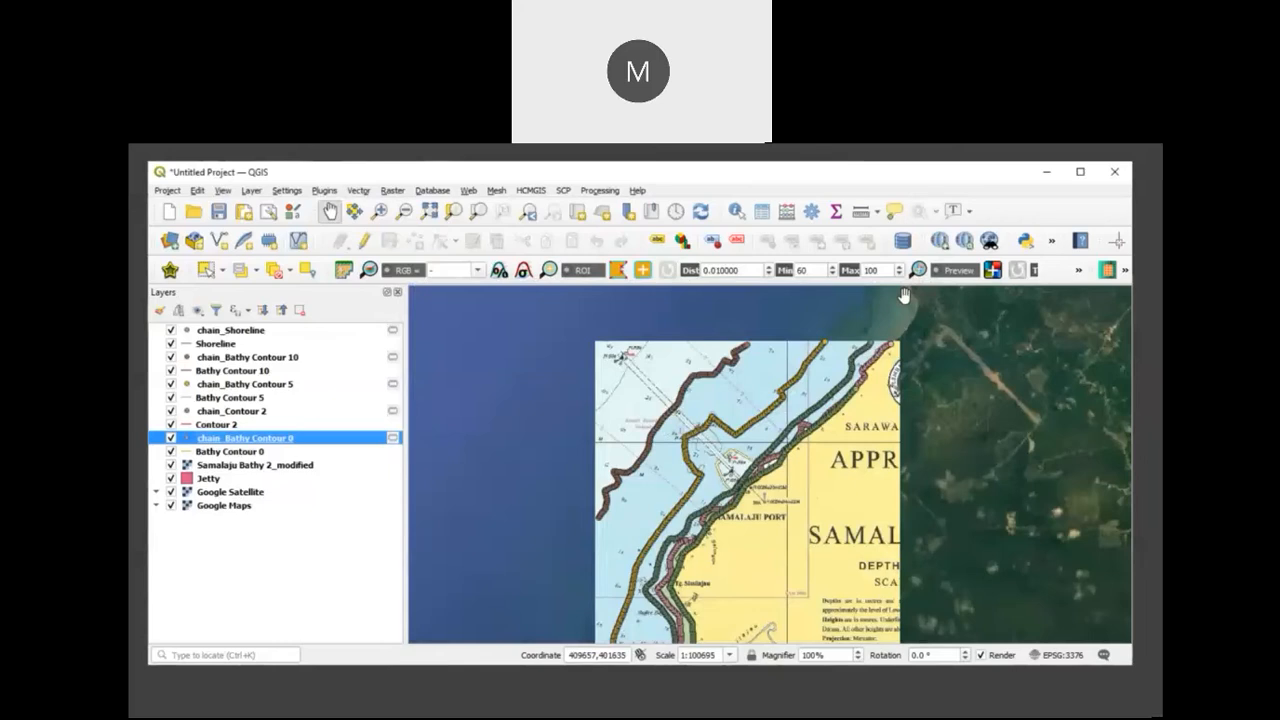
Step: Reorder the layers so that all chain_ point layers sit together above the Shoreline and contour line layers
drag(273, 449, 279, 370)
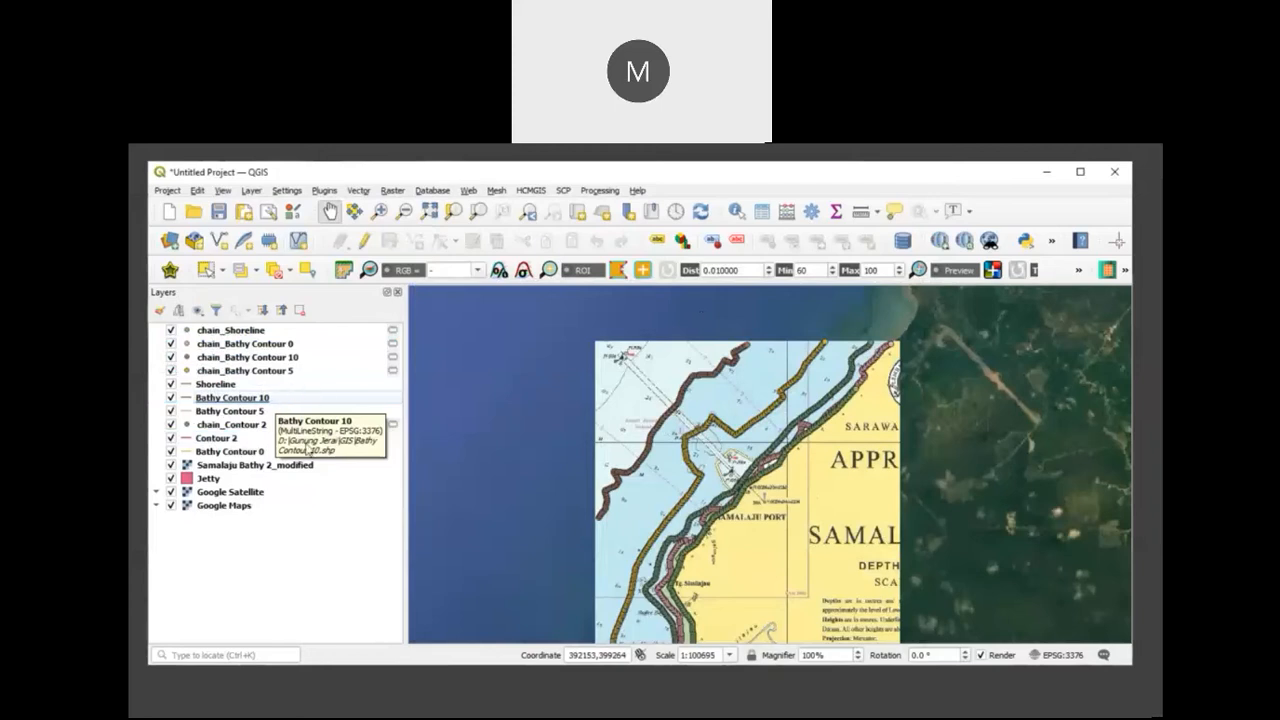
drag(250, 424, 278, 390)
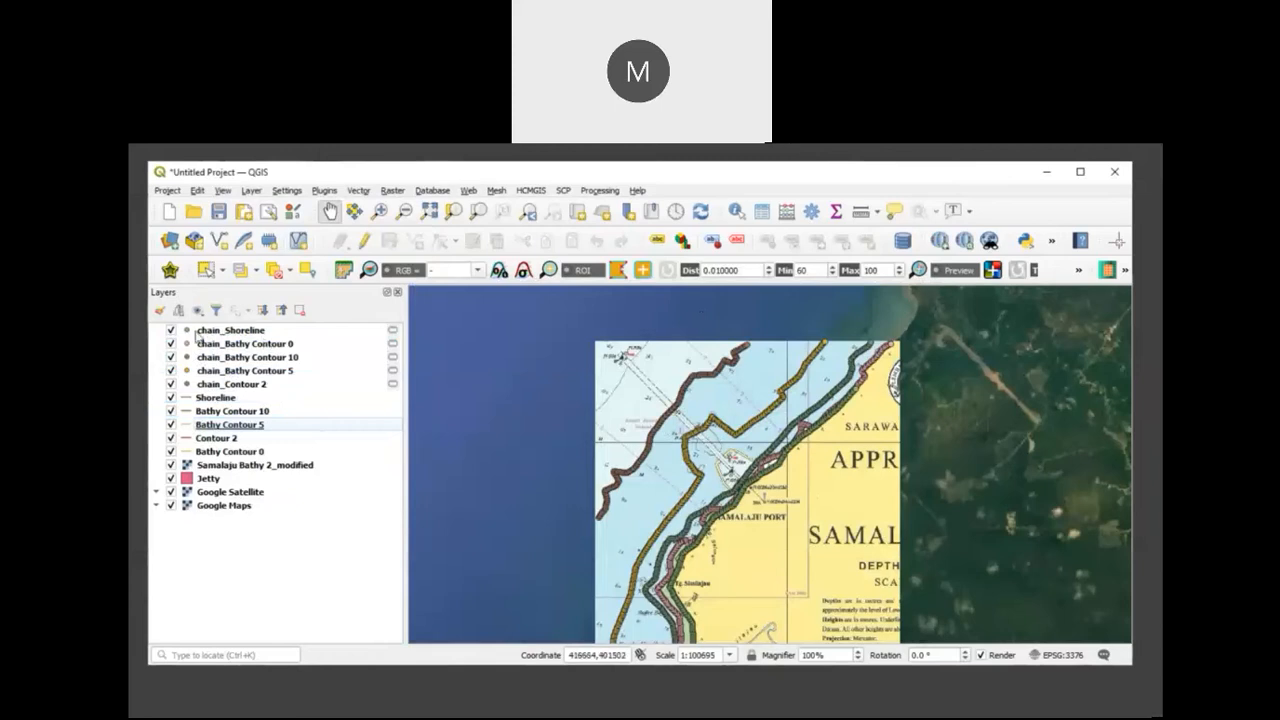
Step: Check the X, Y and Z attributes of chain_Shoreline and chain_Bathy Contour 0 in their attribute tables
click(171, 331)
click(171, 331)
click(216, 331)
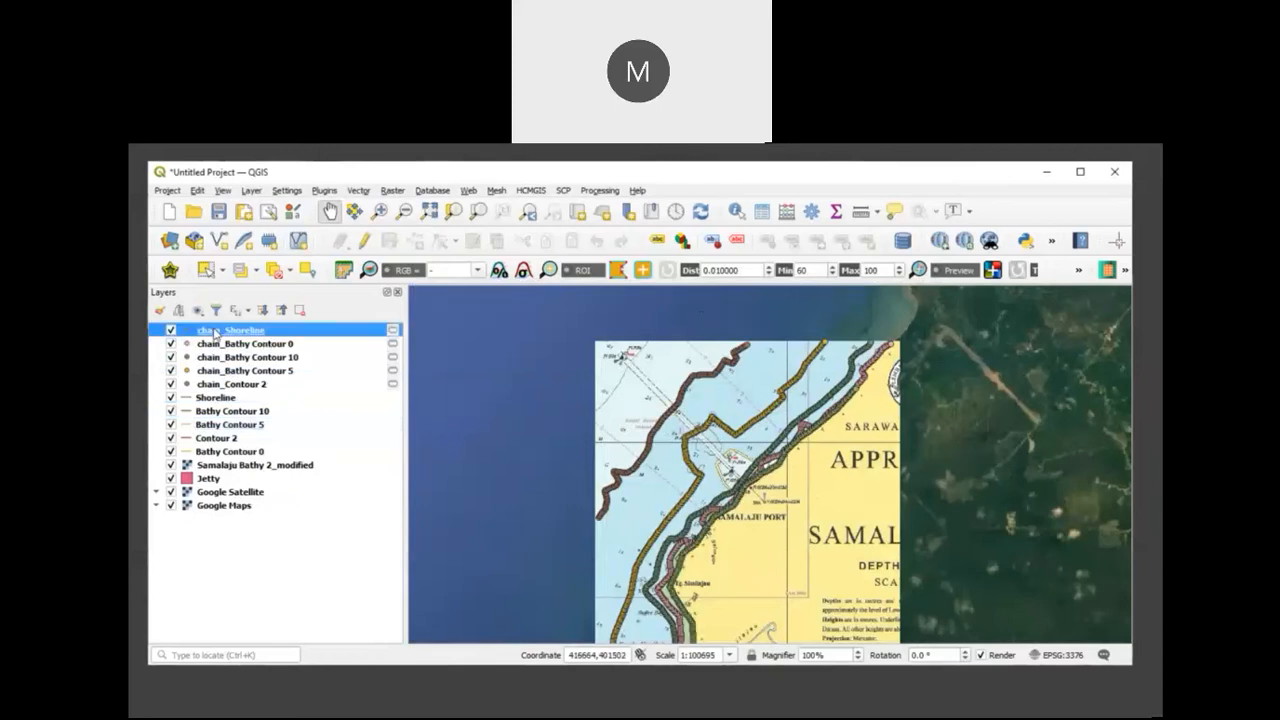
click(762, 211)
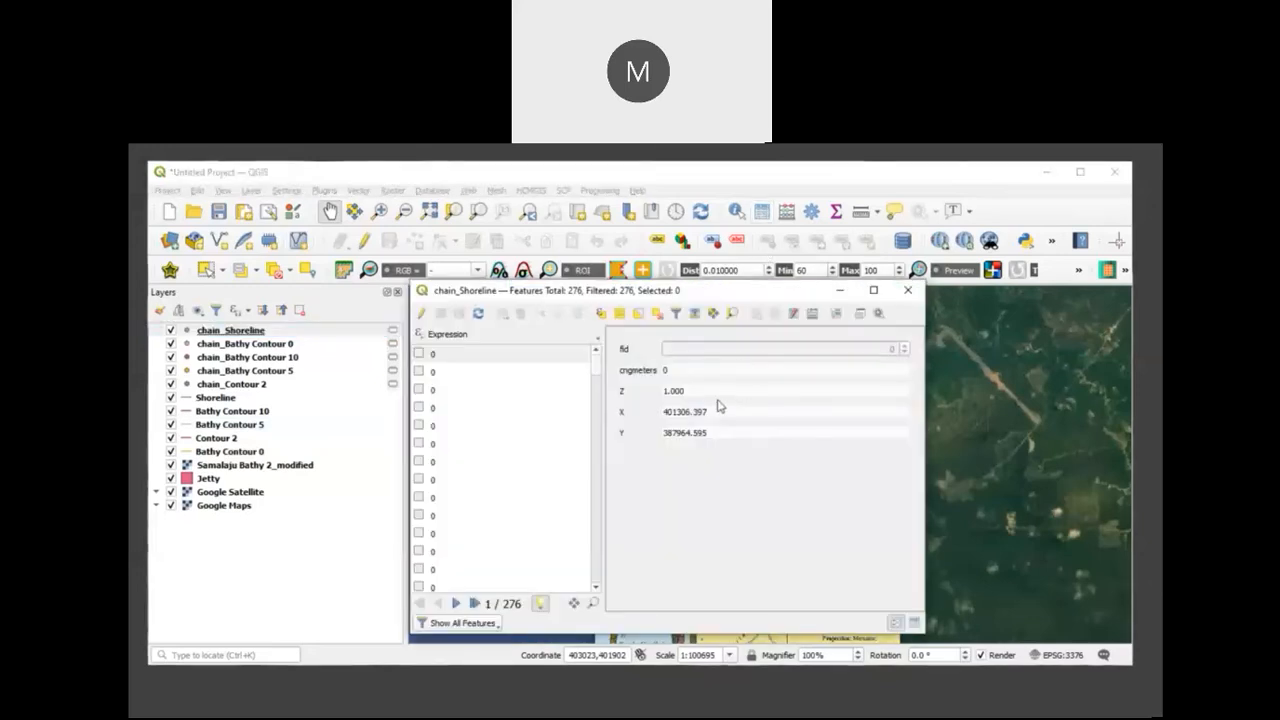
click(908, 291)
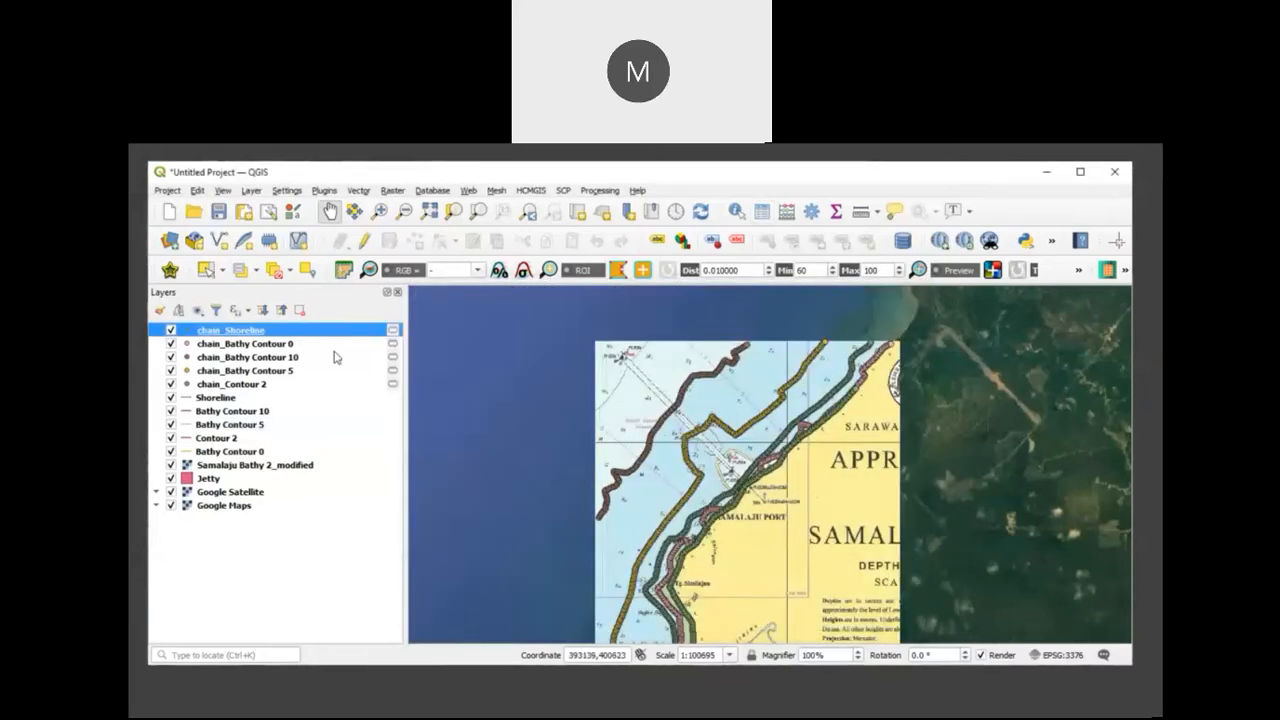
click(257, 348)
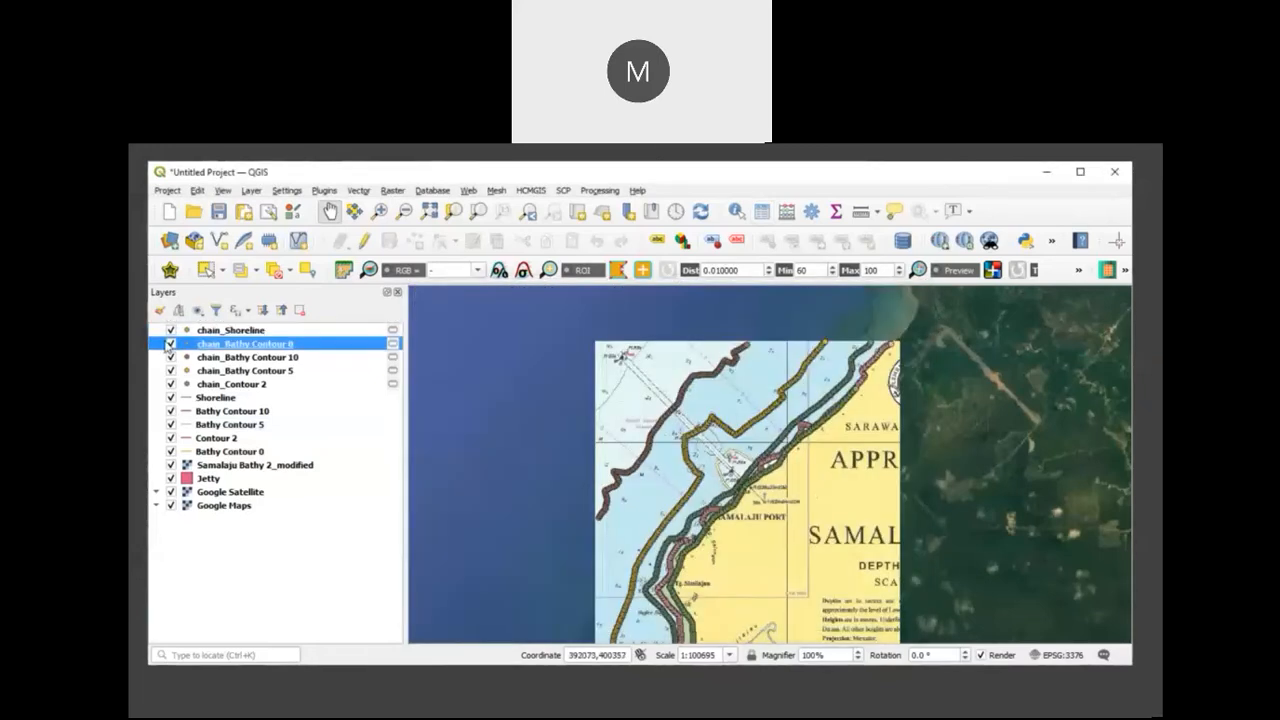
click(171, 344)
click(171, 344)
click(762, 211)
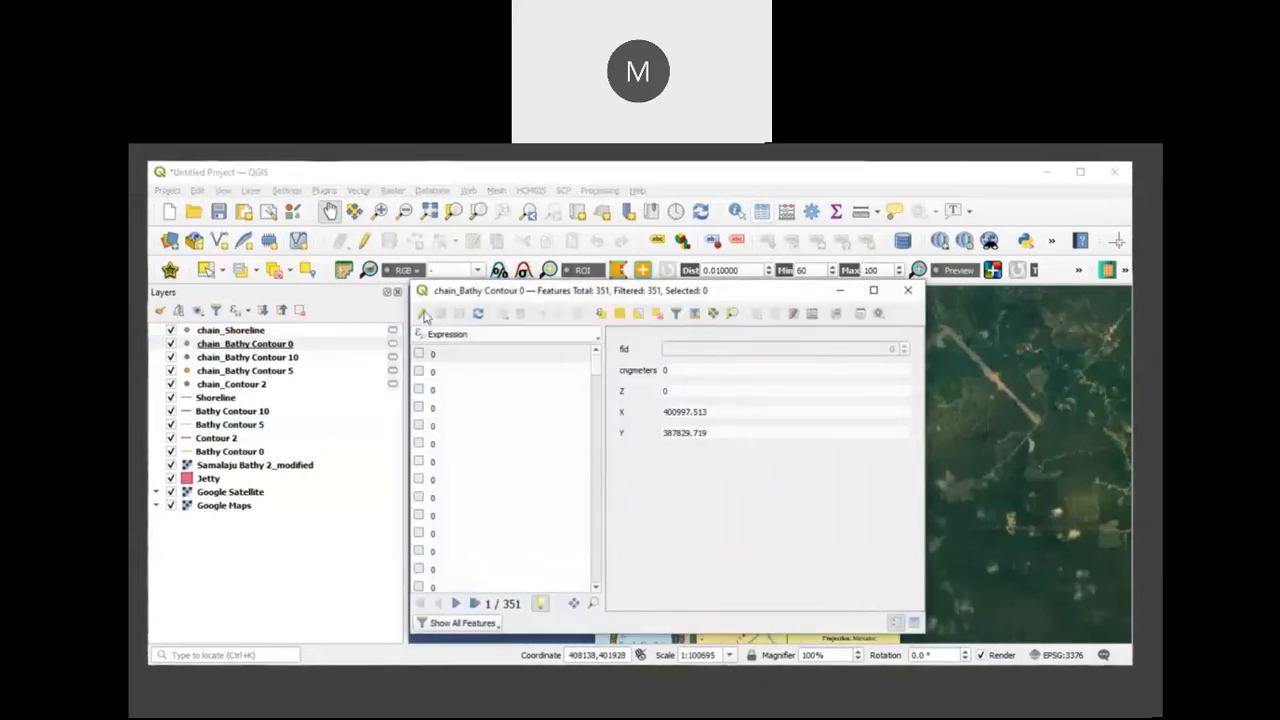
click(907, 292)
Step: Check the X, Y and Z attributes of chain_Bathy Contour 10, chain_Bathy Contour 5 and chain_Contour 2 in their attribute tables
key(Down)
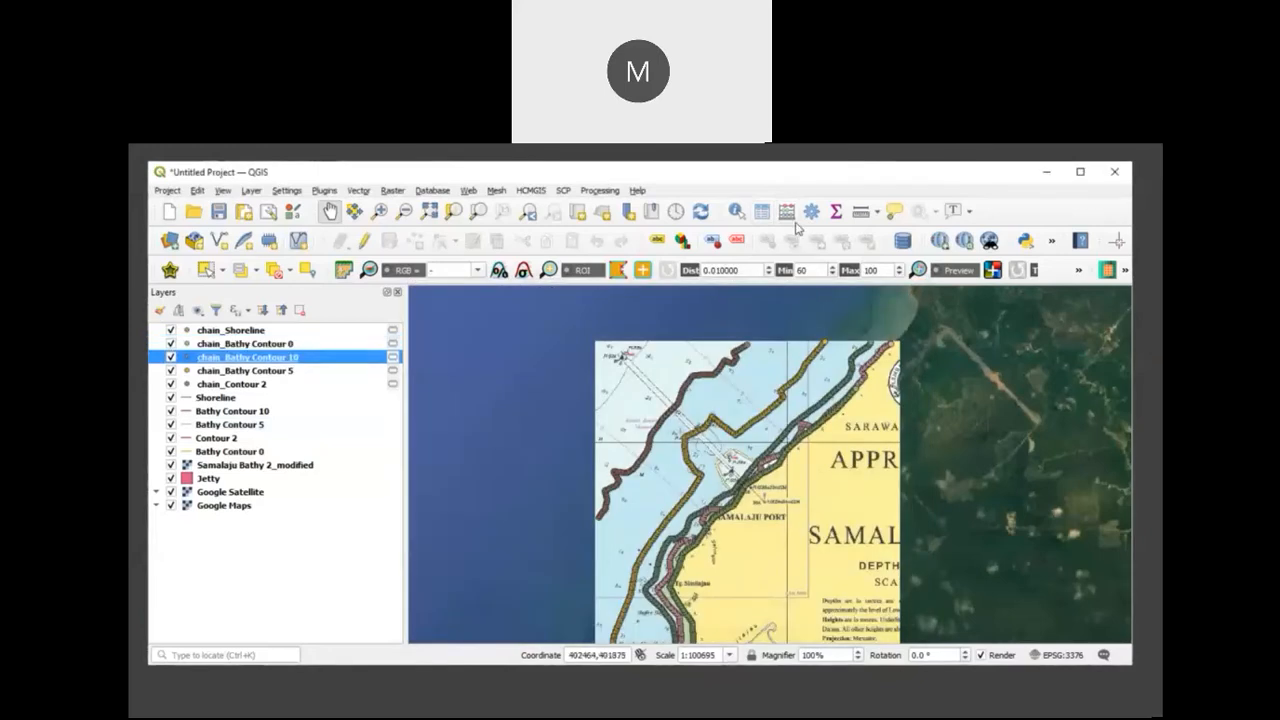
click(762, 211)
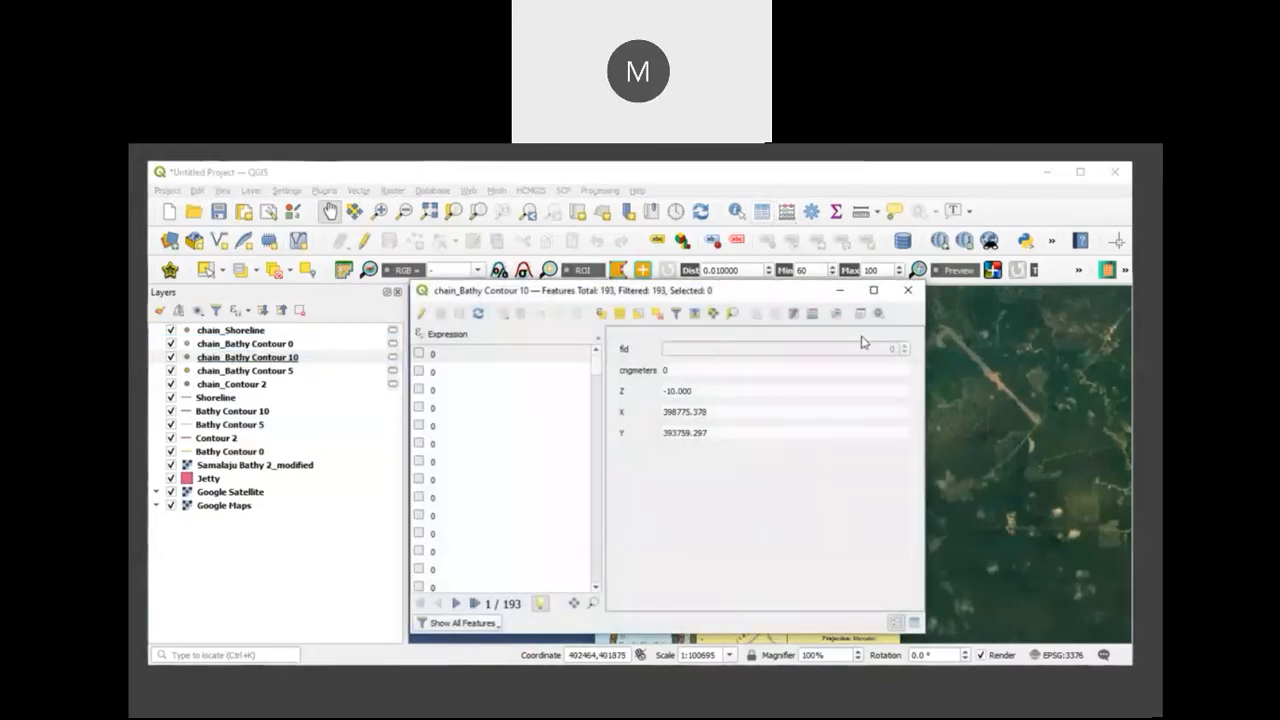
click(906, 292)
click(264, 372)
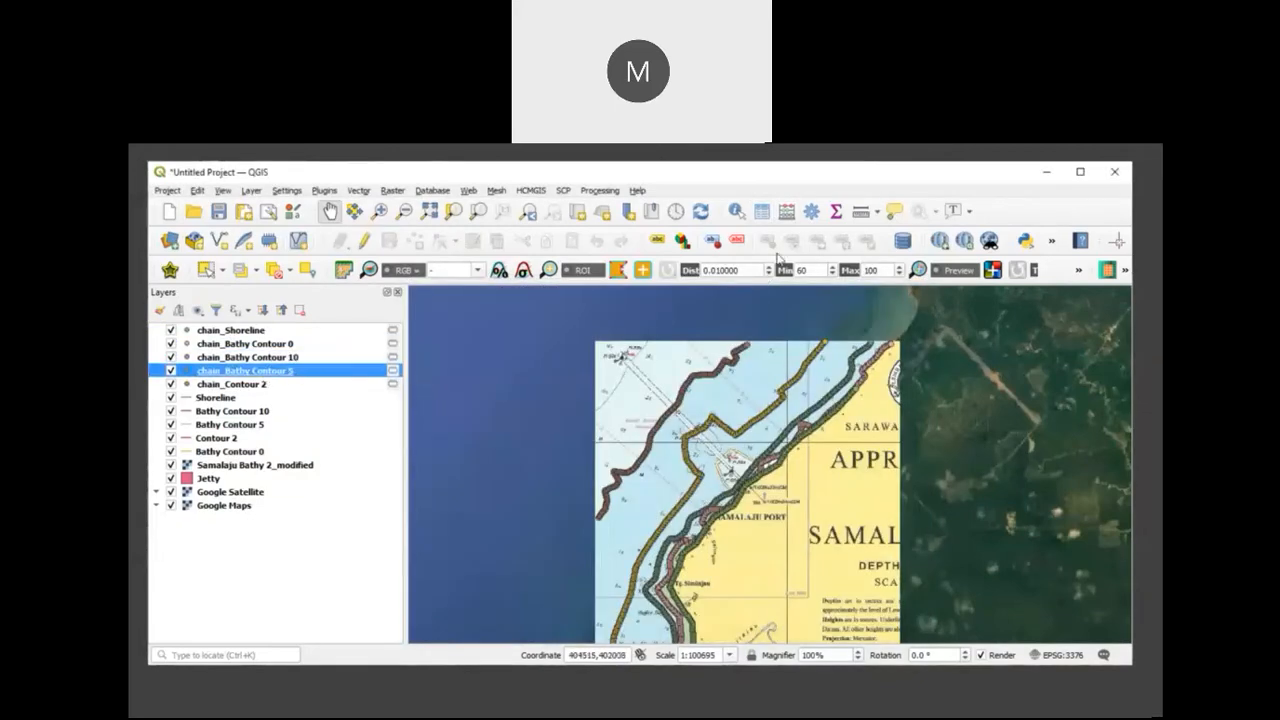
click(762, 213)
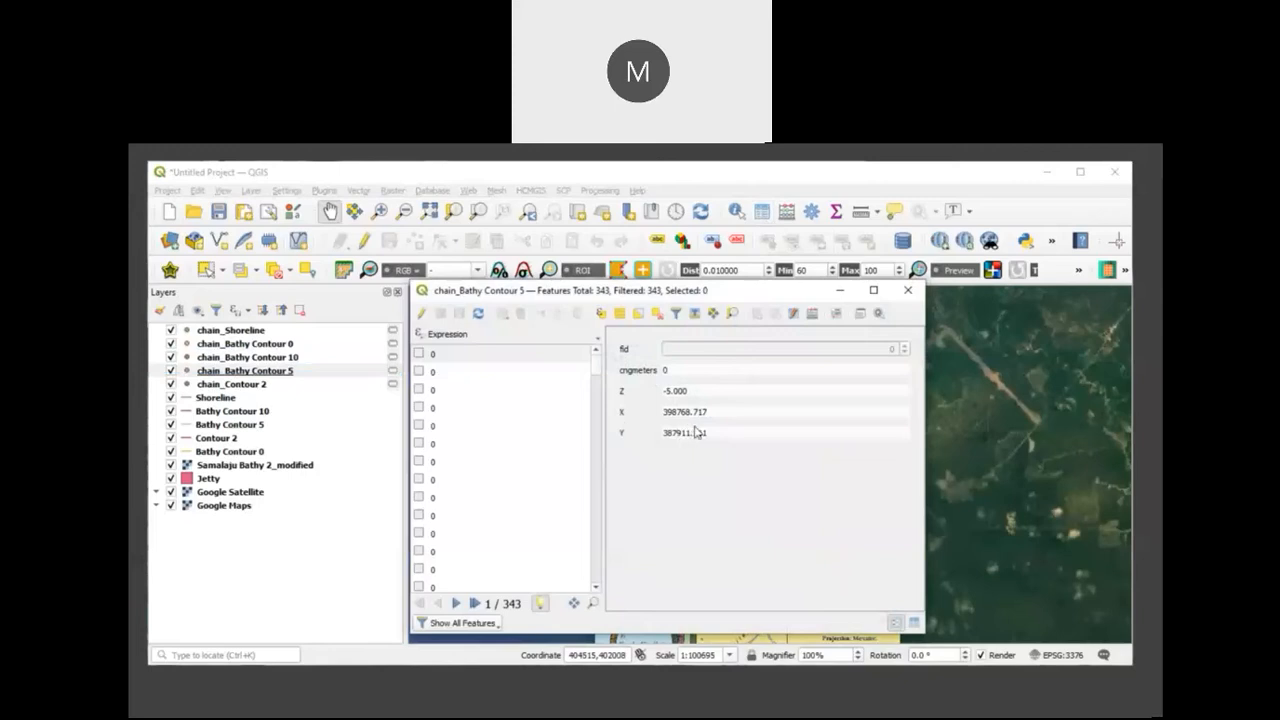
click(907, 290)
click(262, 385)
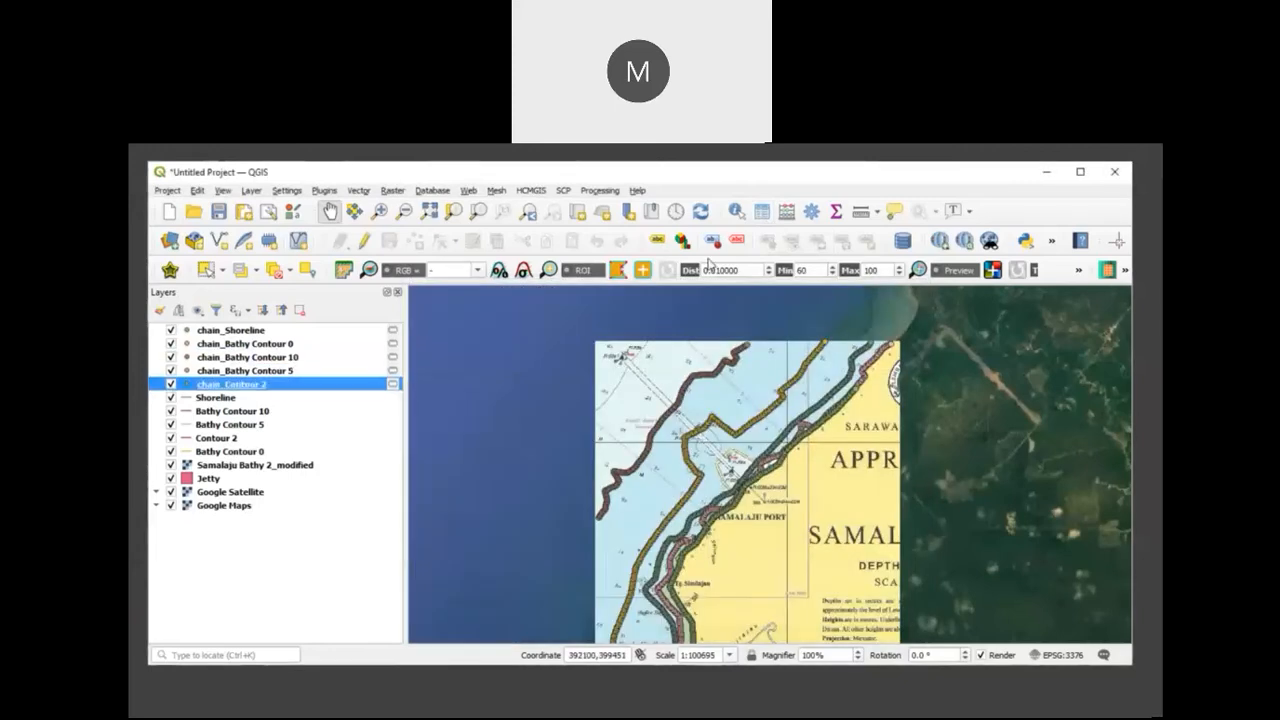
click(760, 212)
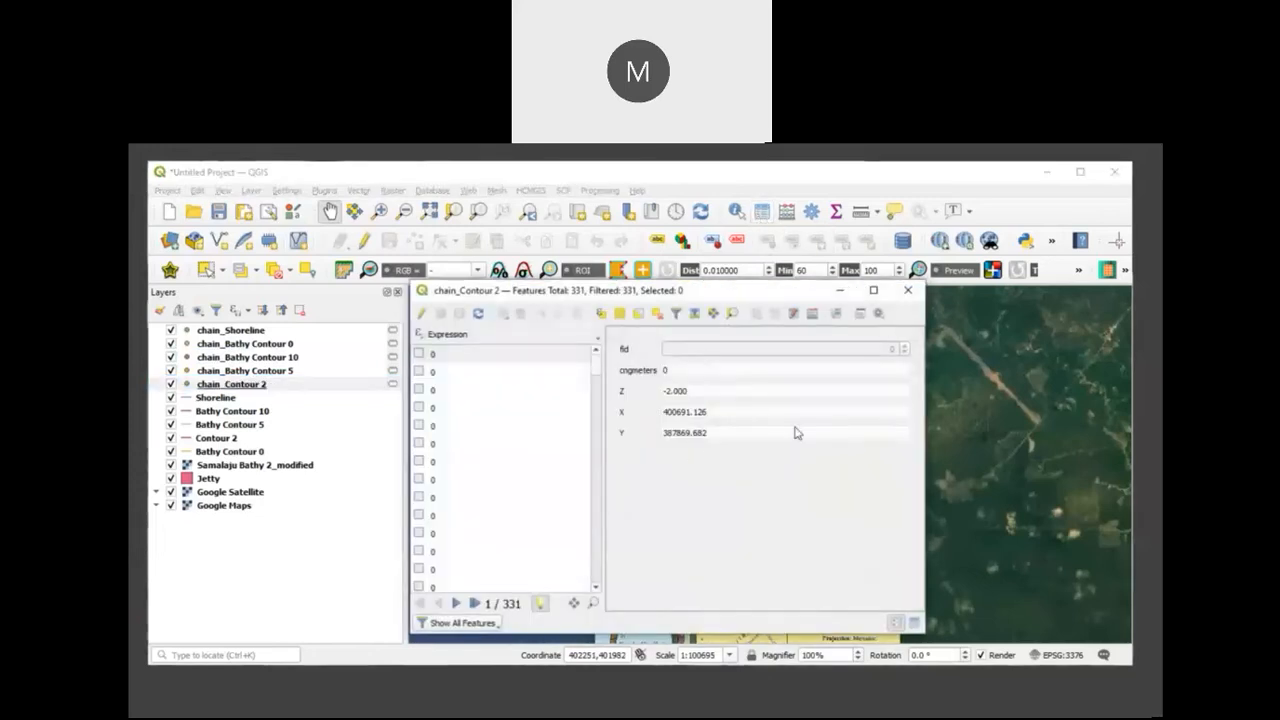
click(907, 290)
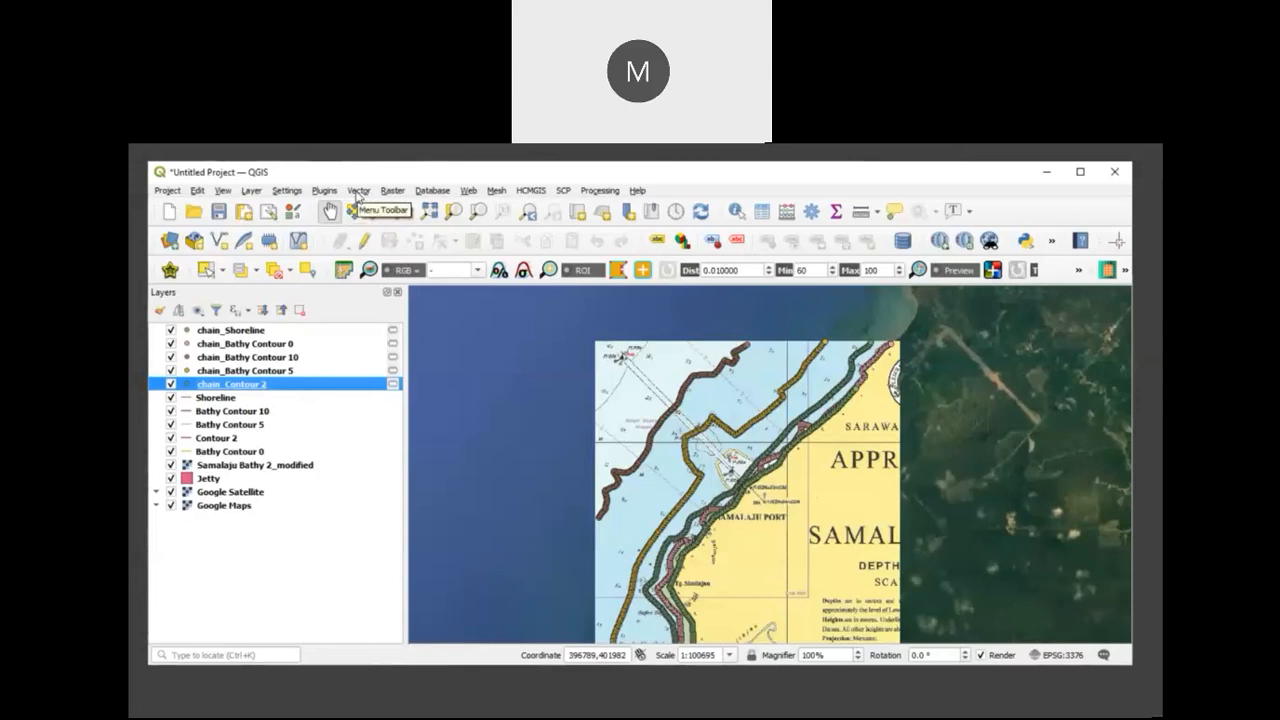
click(358, 190)
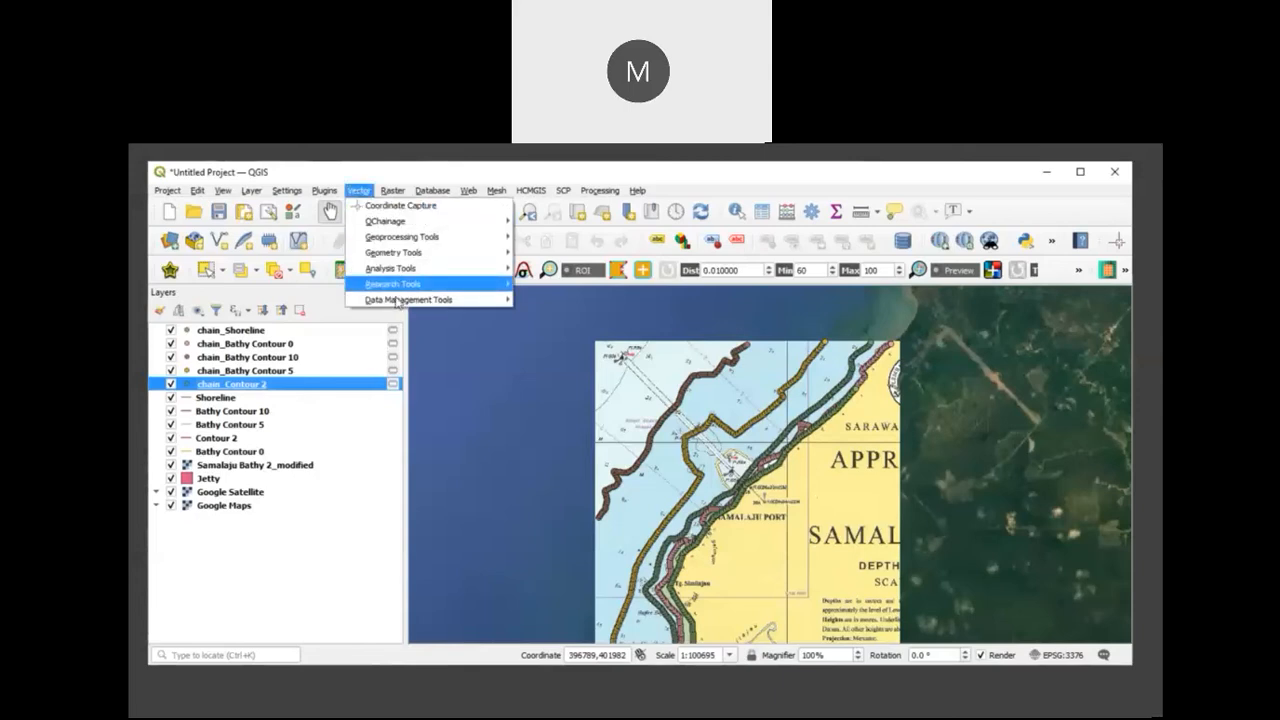
mouse_move(397, 301)
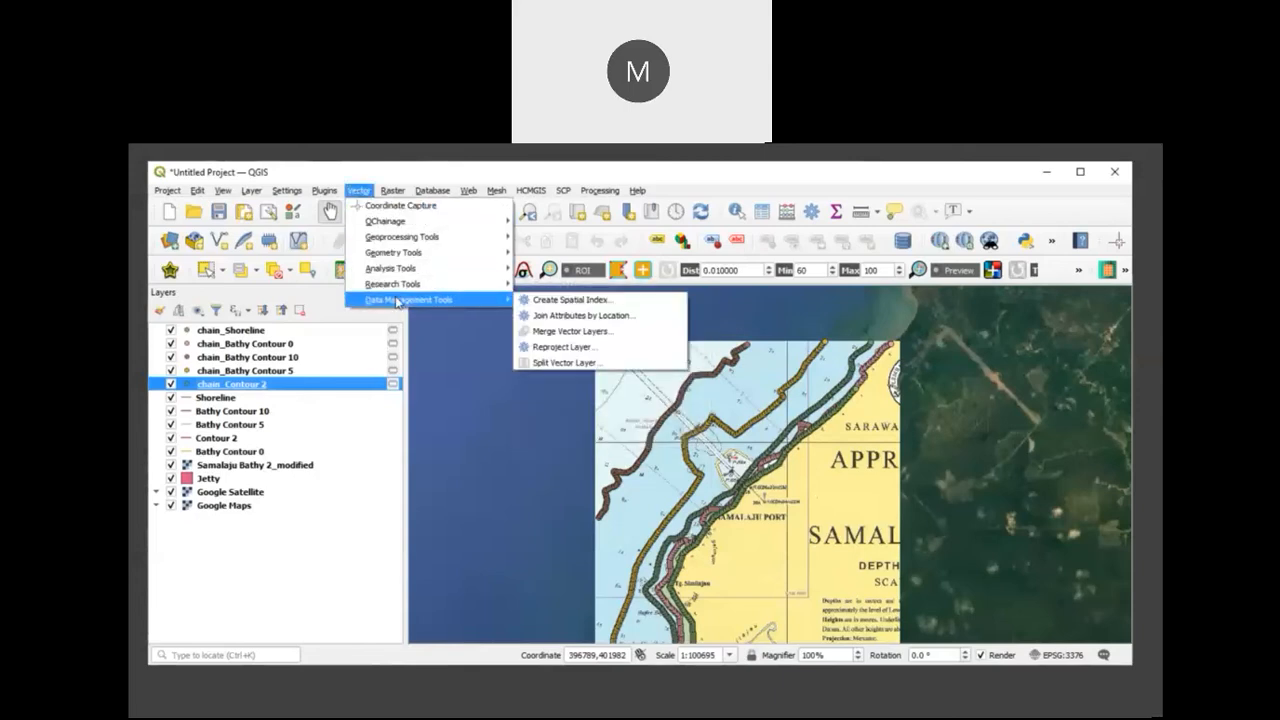
click(530, 330)
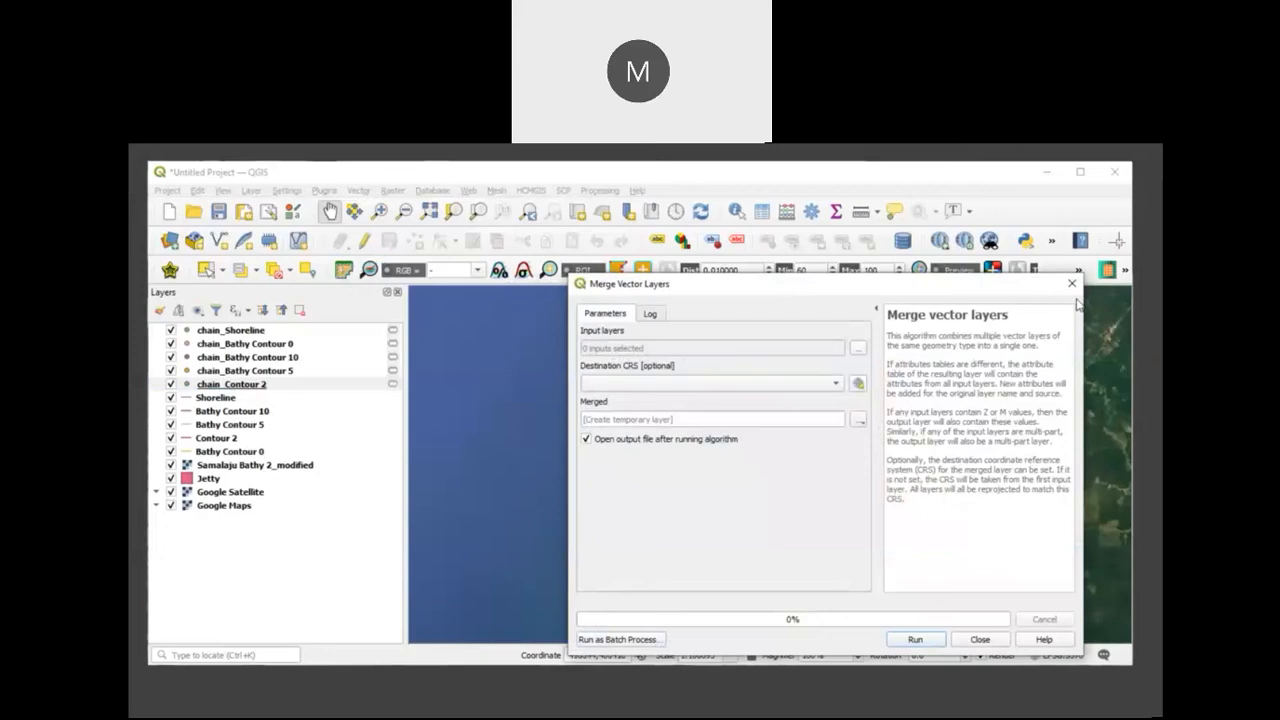
click(1072, 284)
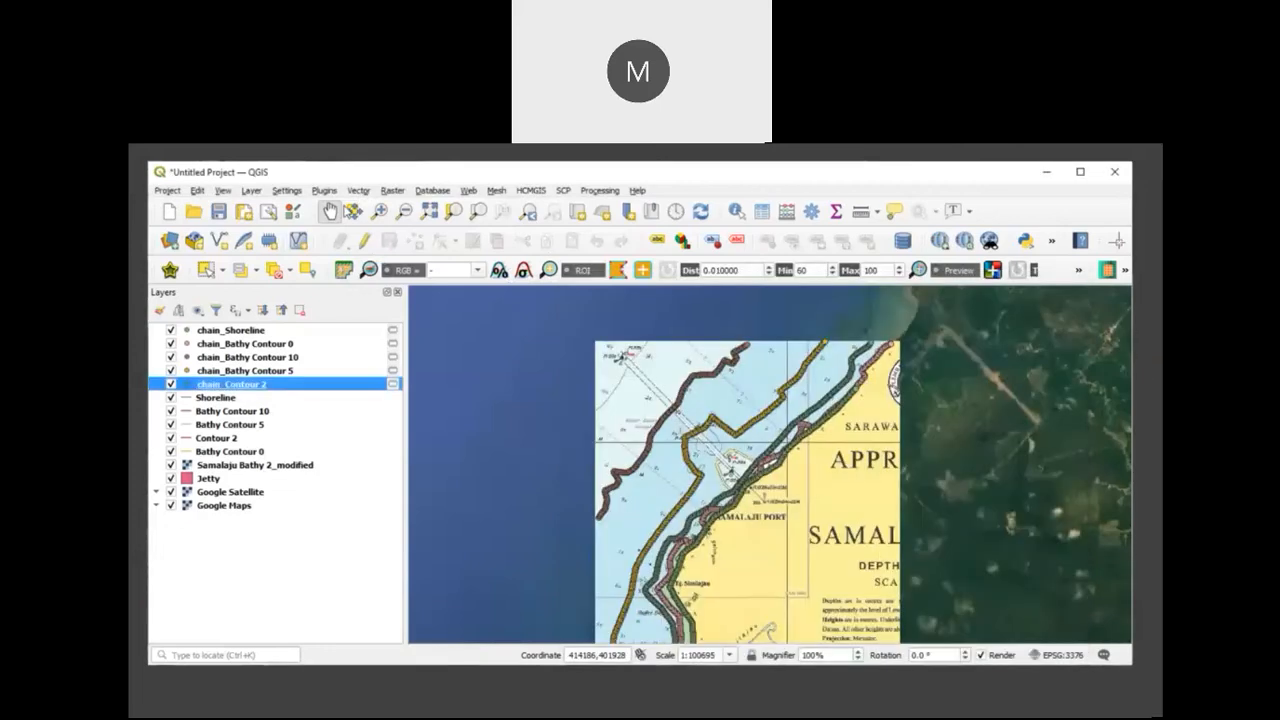
Step: Start Merge Vector Layers and open the selection of its input layers
click(360, 191)
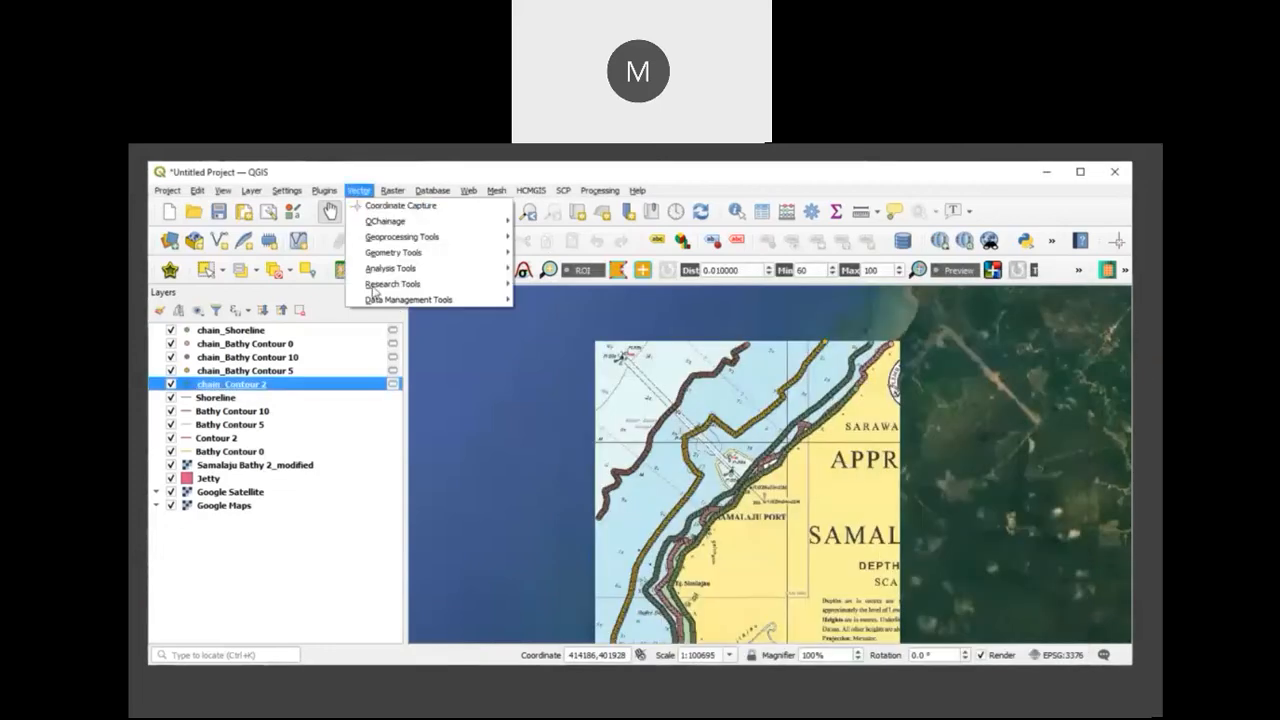
mouse_move(379, 301)
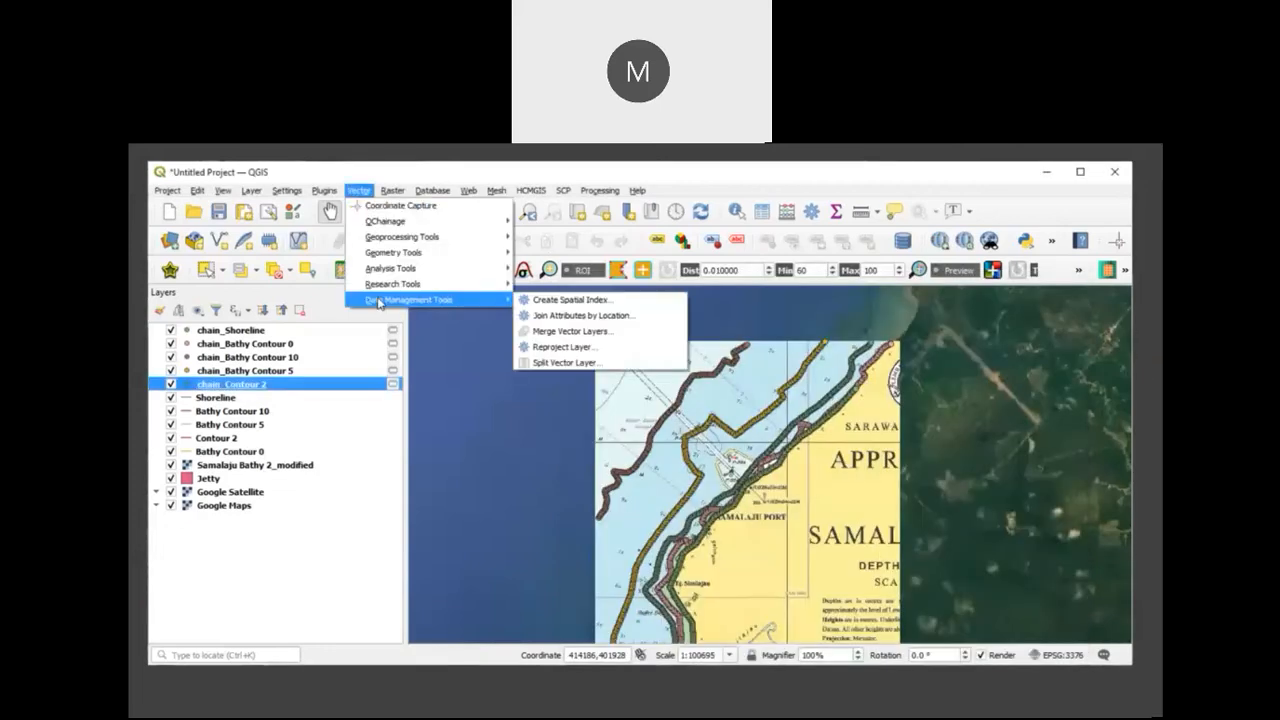
click(529, 332)
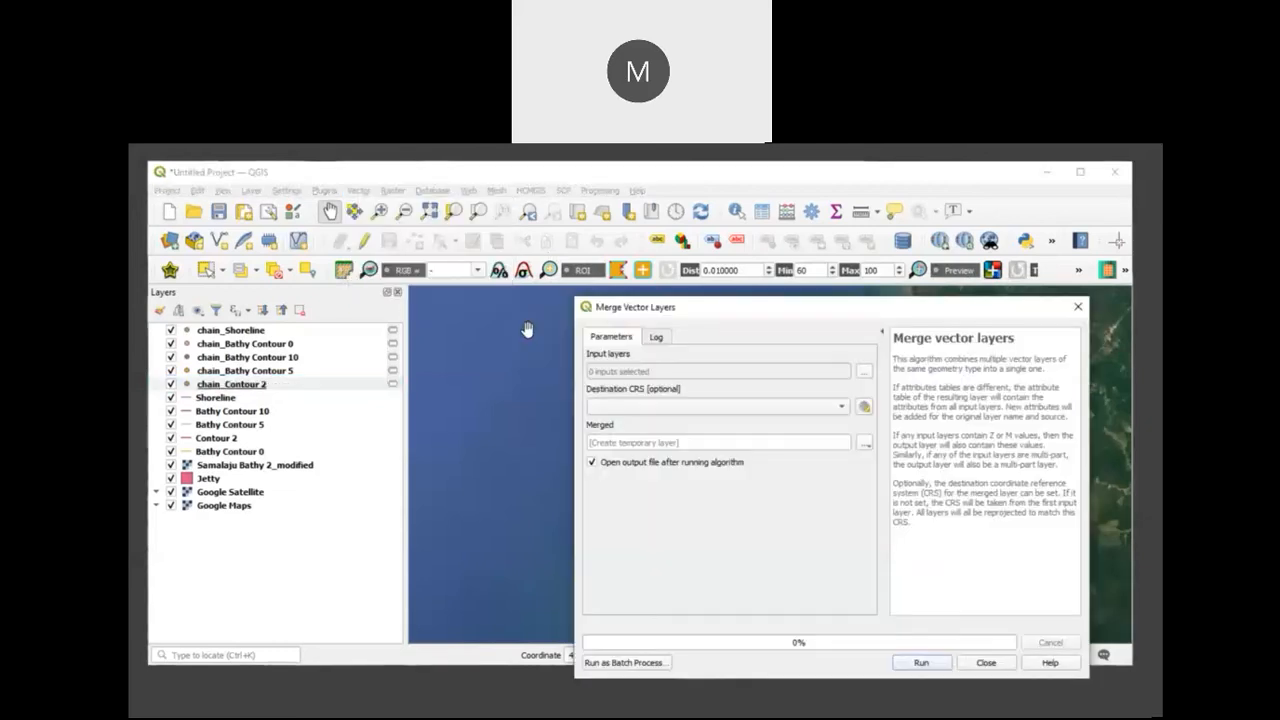
click(865, 373)
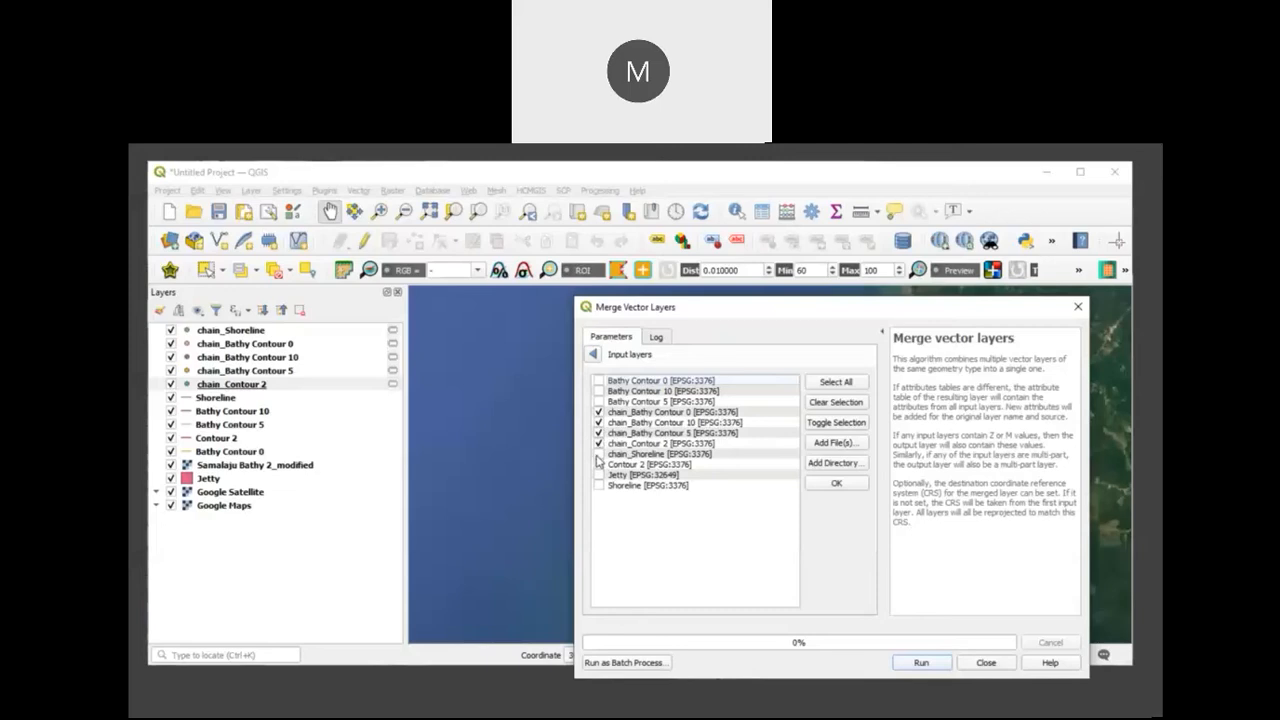
Step: Merge the five chain_ point layers into one layer and hide chain_Shoreline and chain_Bathy Contour 0, 10 and 5
click(912, 664)
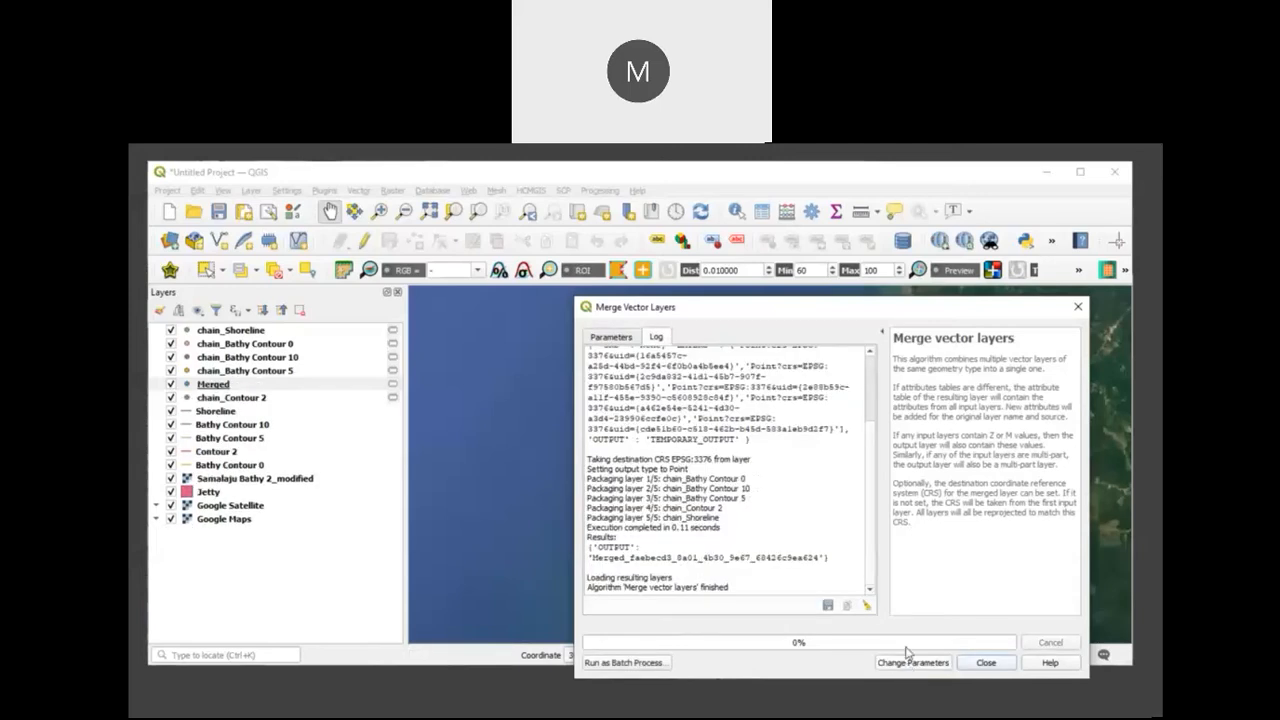
click(1078, 306)
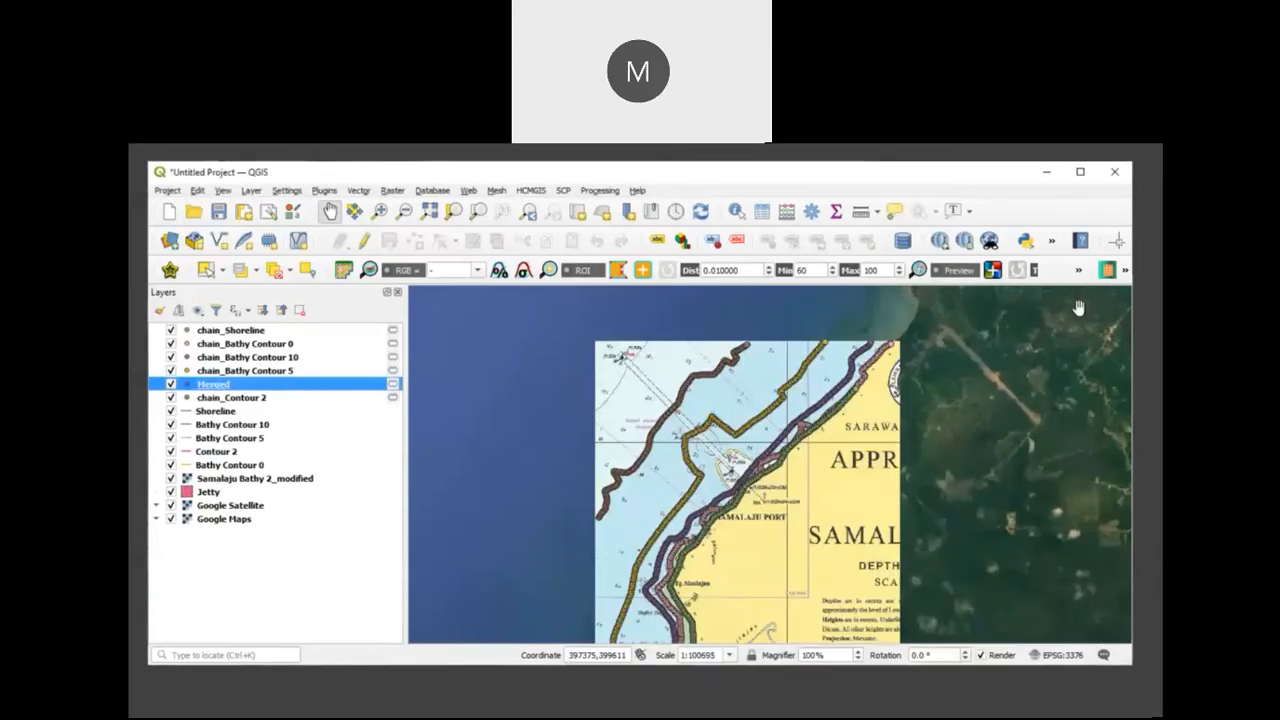
click(171, 331)
click(171, 343)
click(171, 357)
click(171, 370)
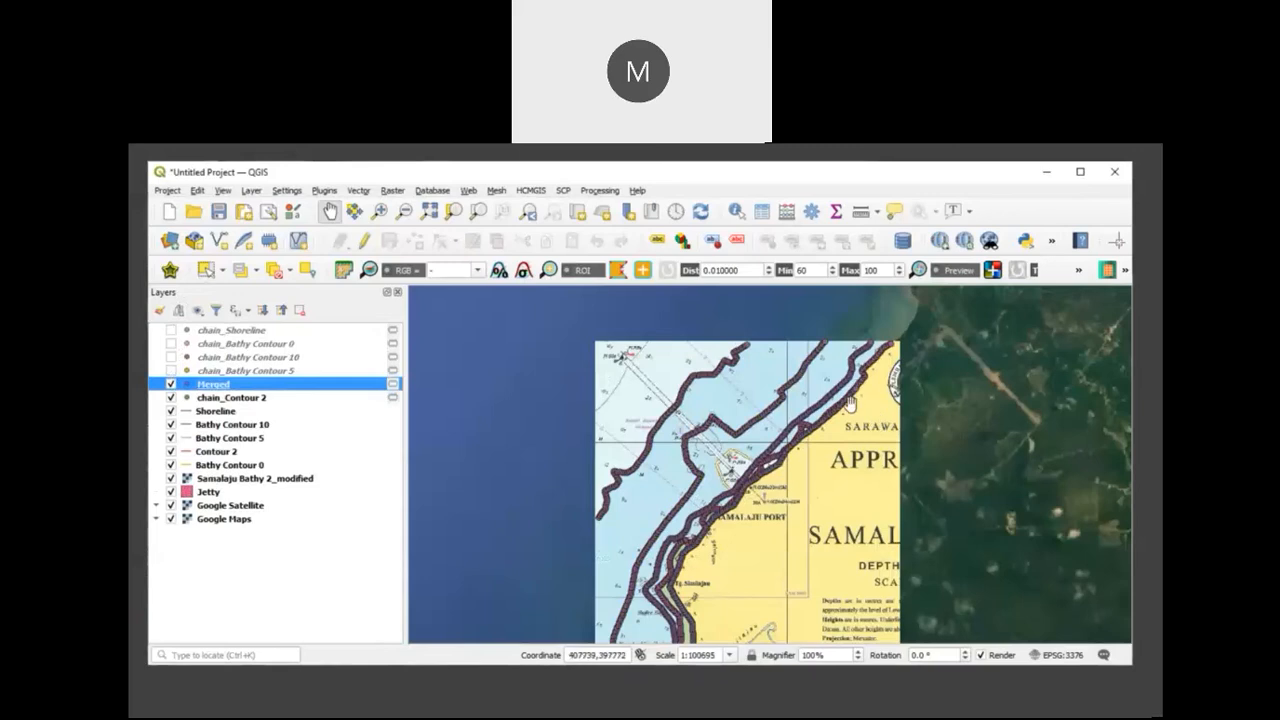
drag(829, 479, 823, 431)
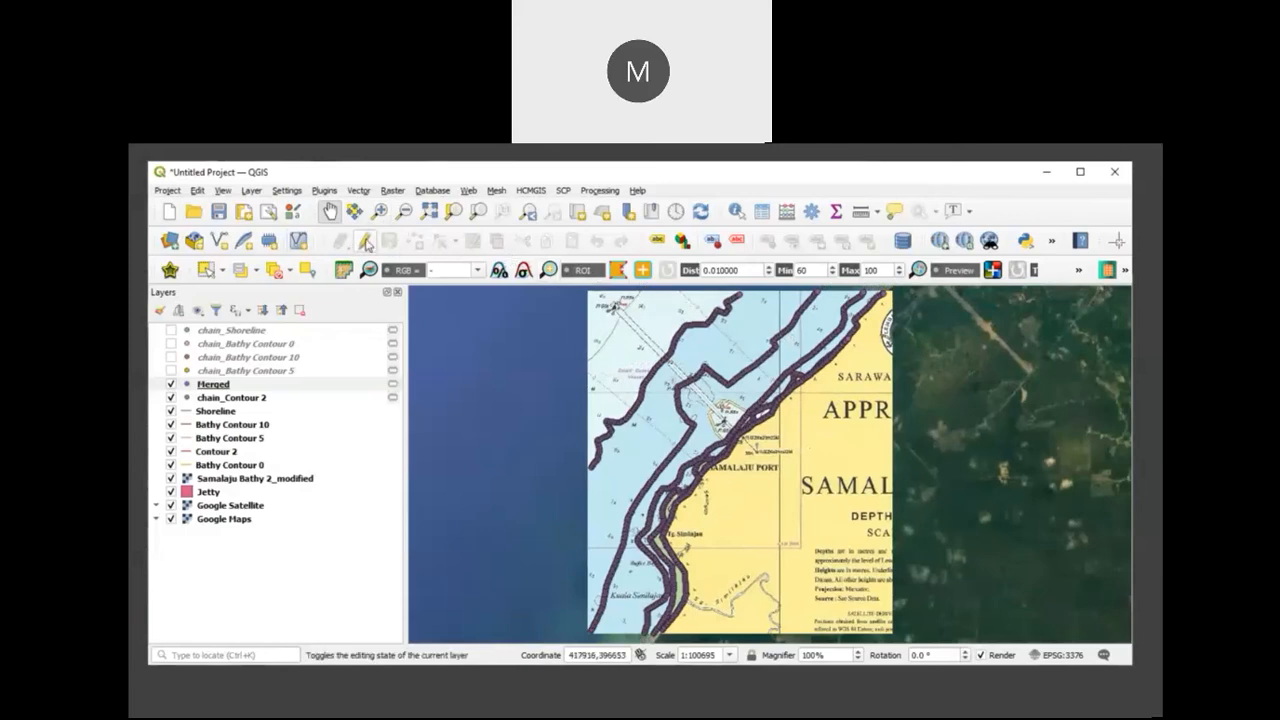
Step: Create a polygon shapefile layer named DEM Mask in the Gunung Jerai GIS folder with CRS EPSG:3375 - GDM2000 / Peninsula RSO
click(258, 194)
mouse_move(282, 224)
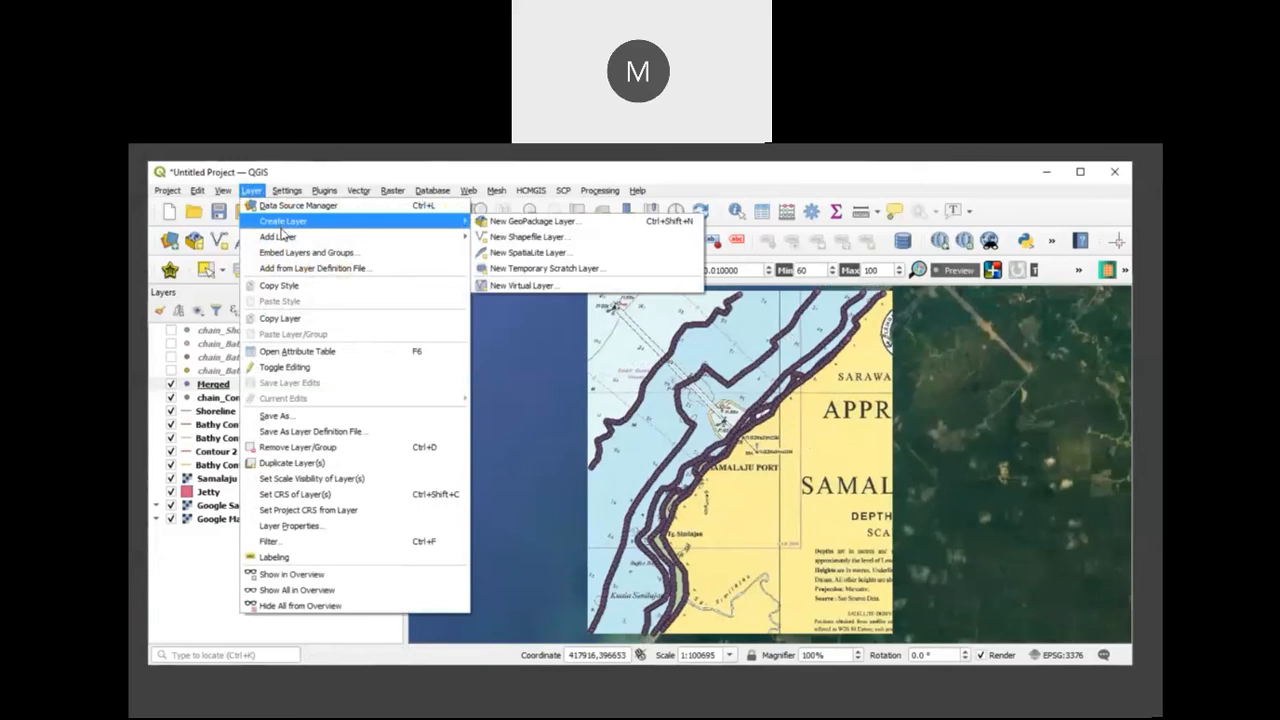
click(524, 240)
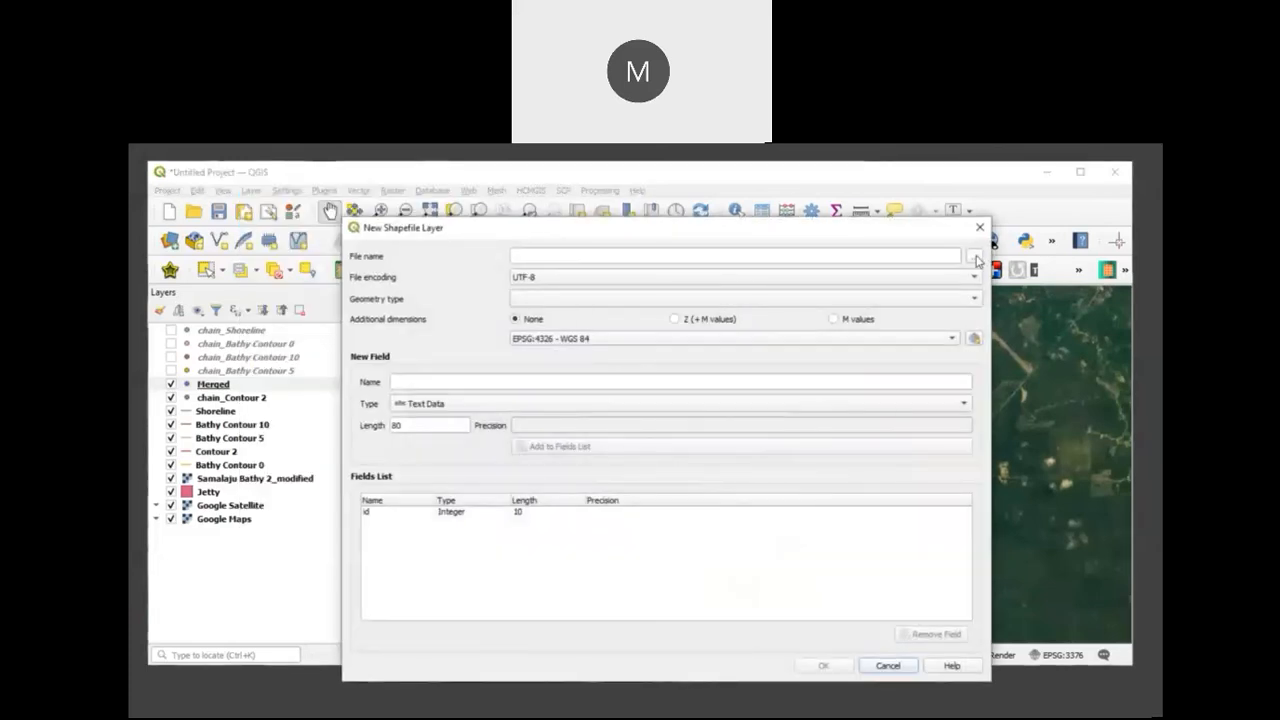
click(973, 257)
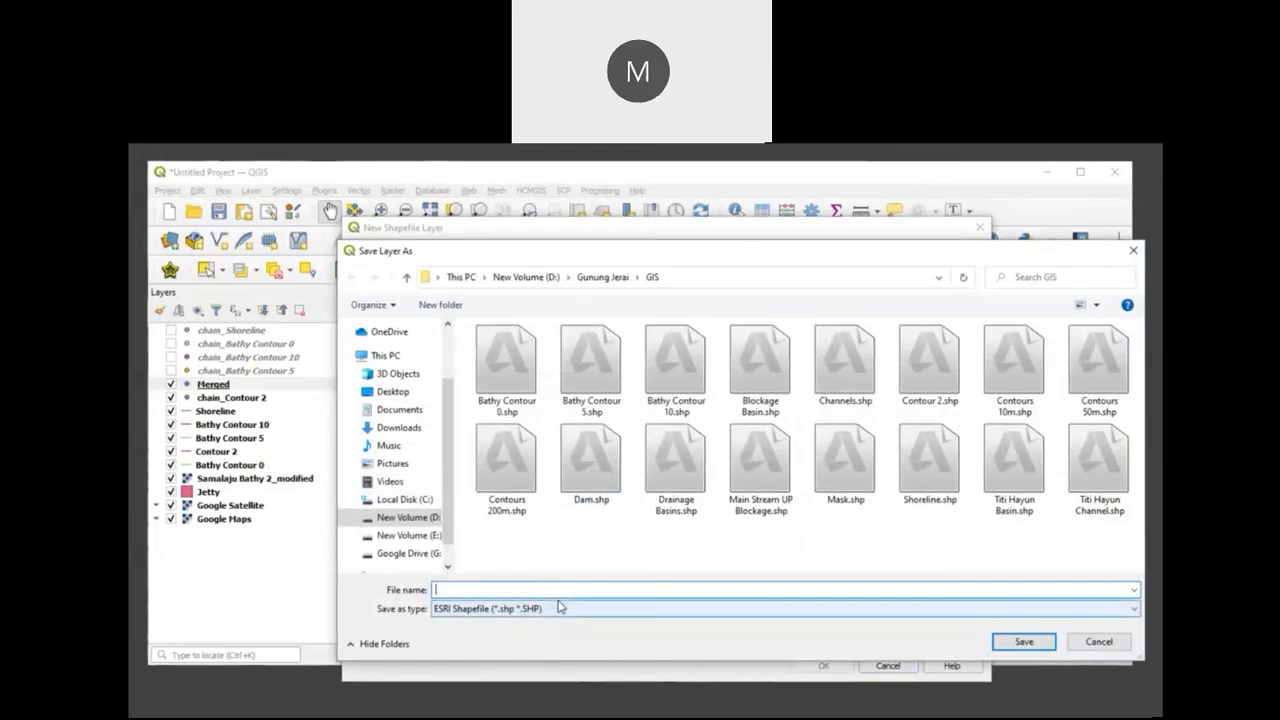
text(DEM Mask)
click(1023, 641)
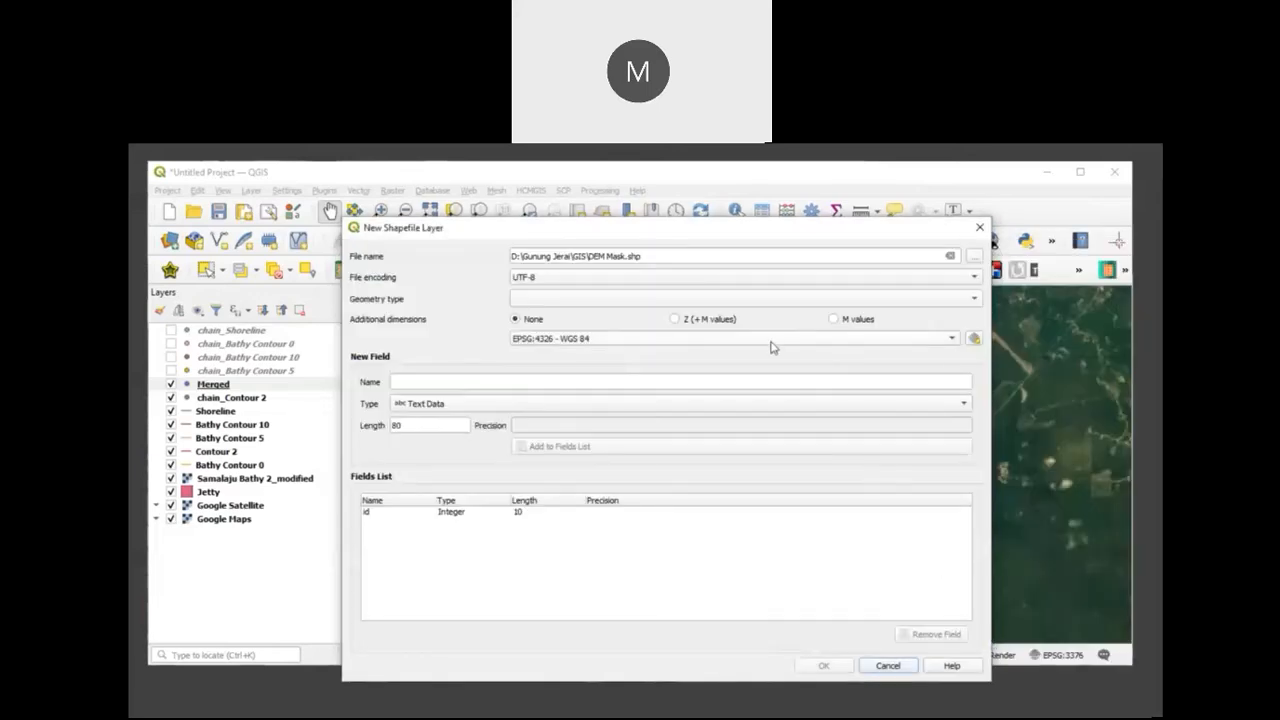
click(896, 345)
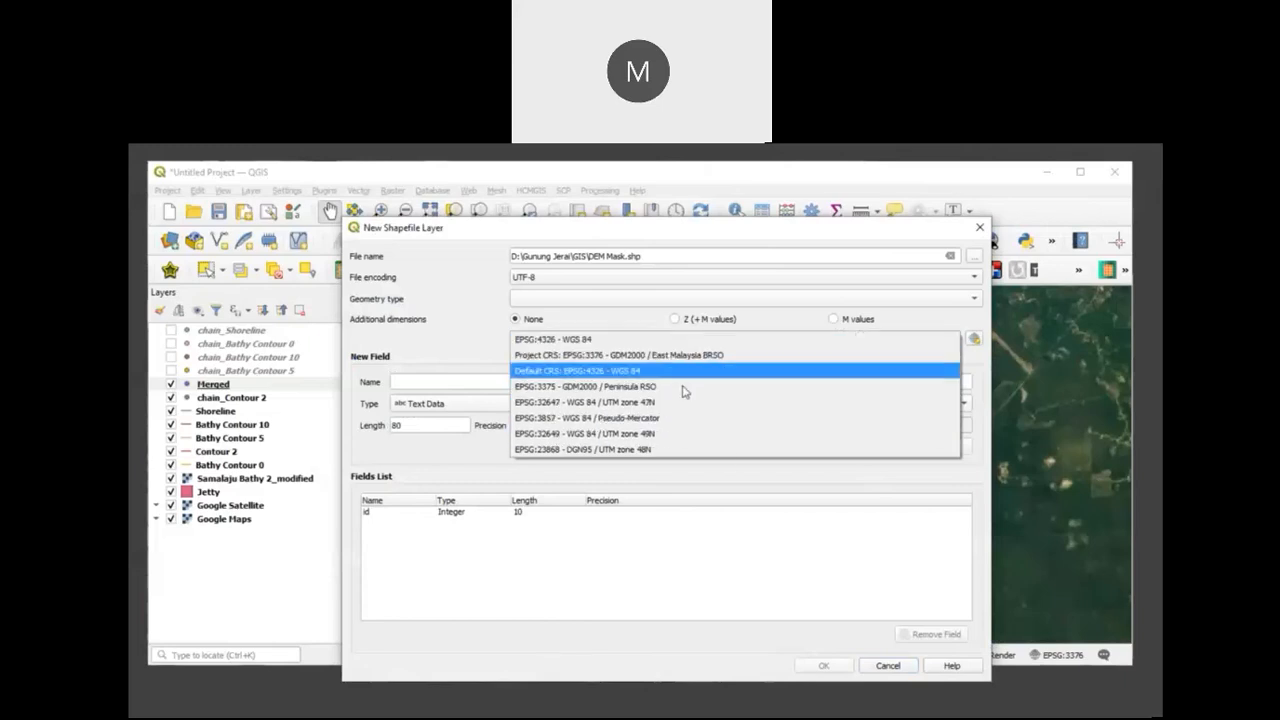
click(724, 386)
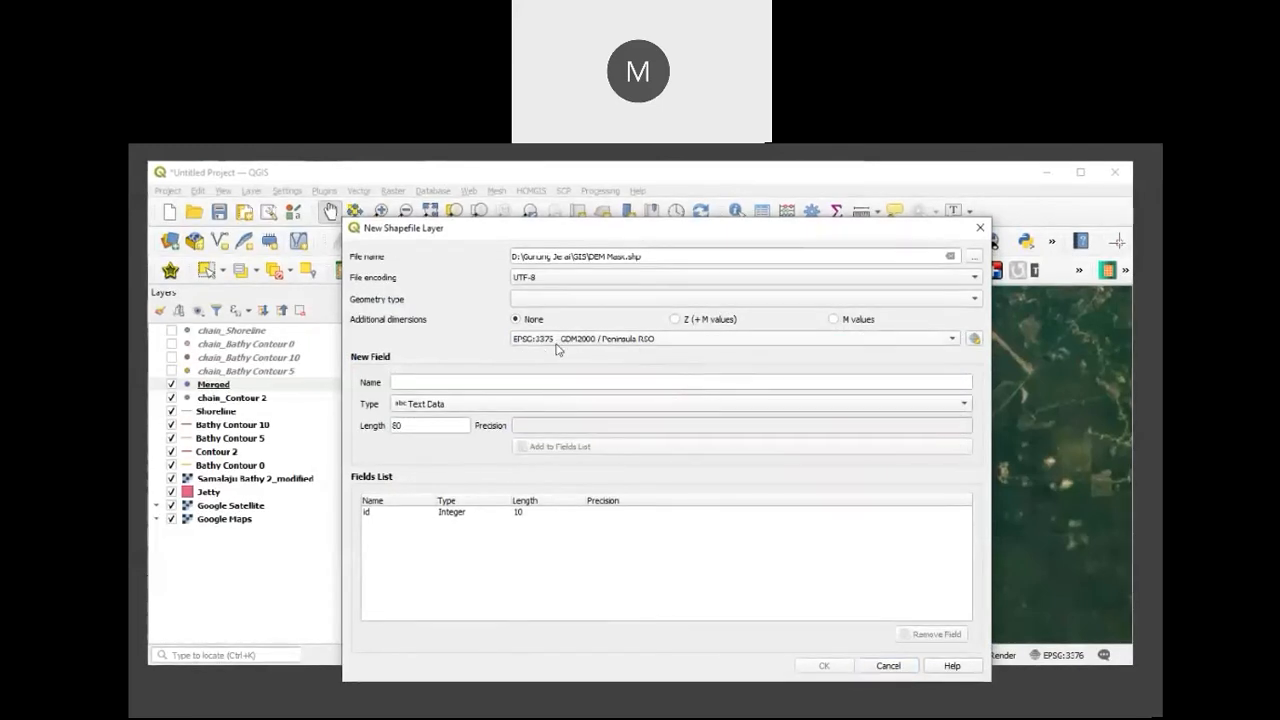
click(972, 299)
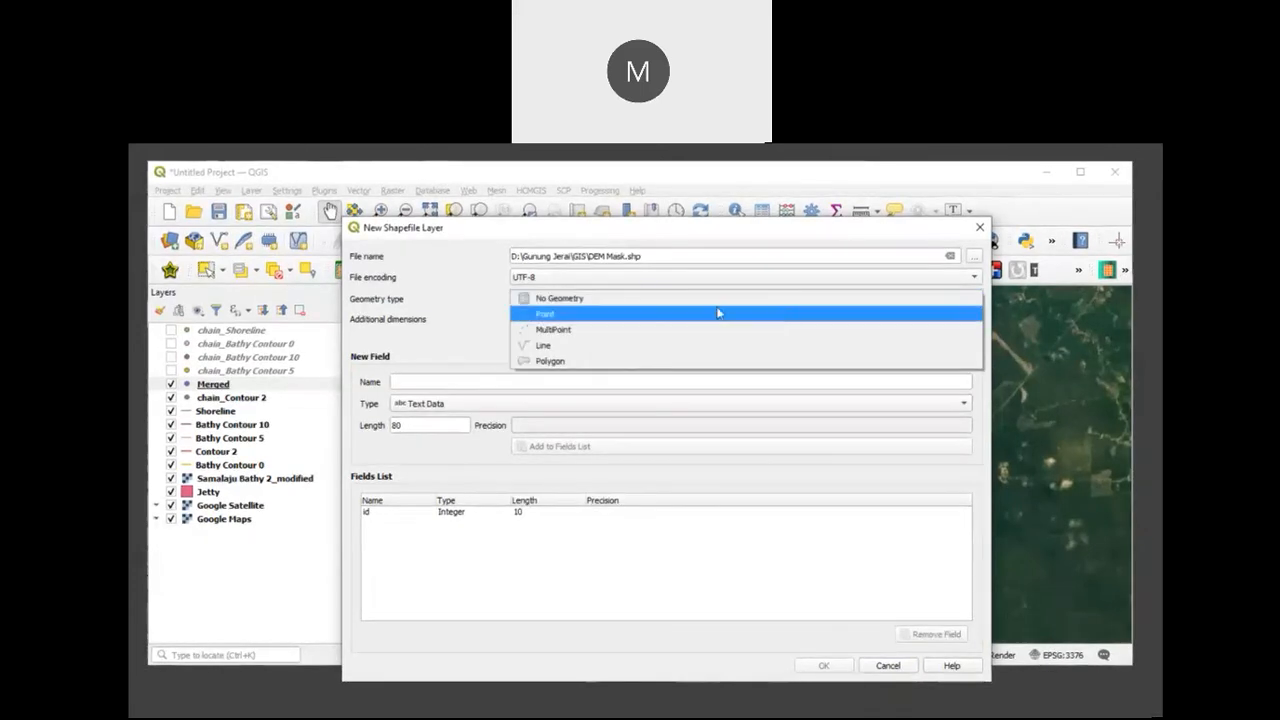
click(600, 365)
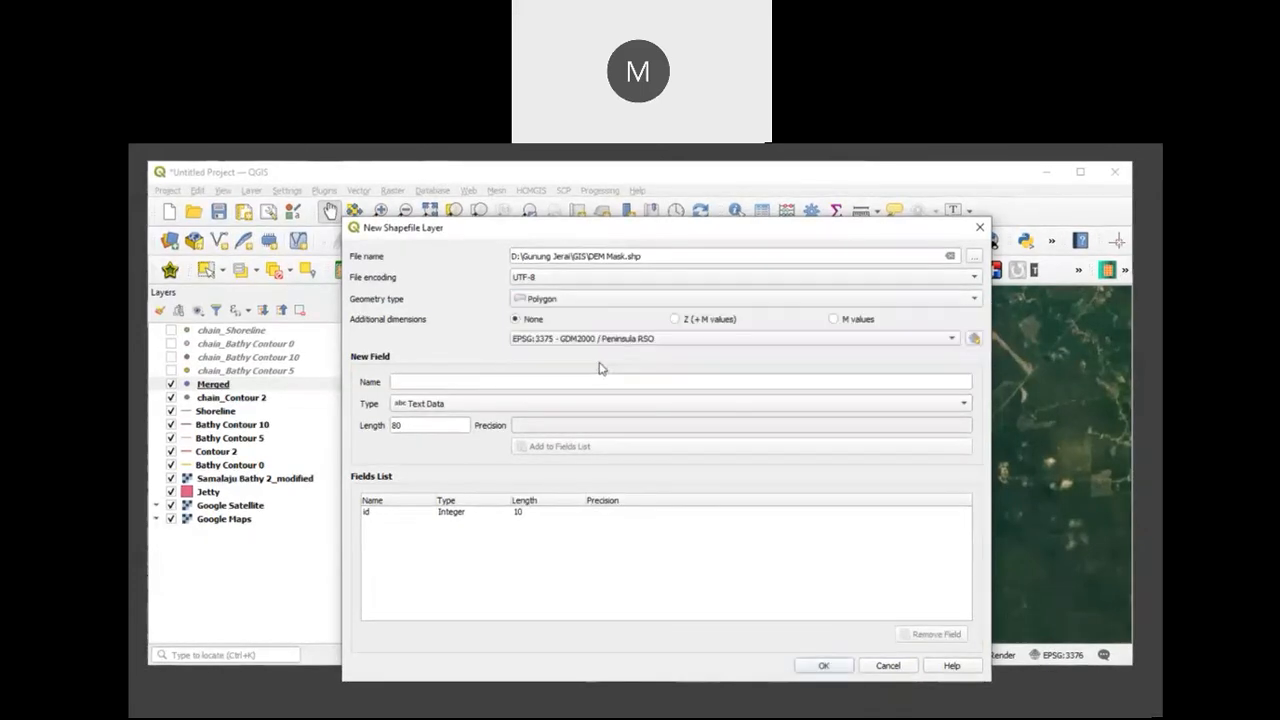
click(823, 666)
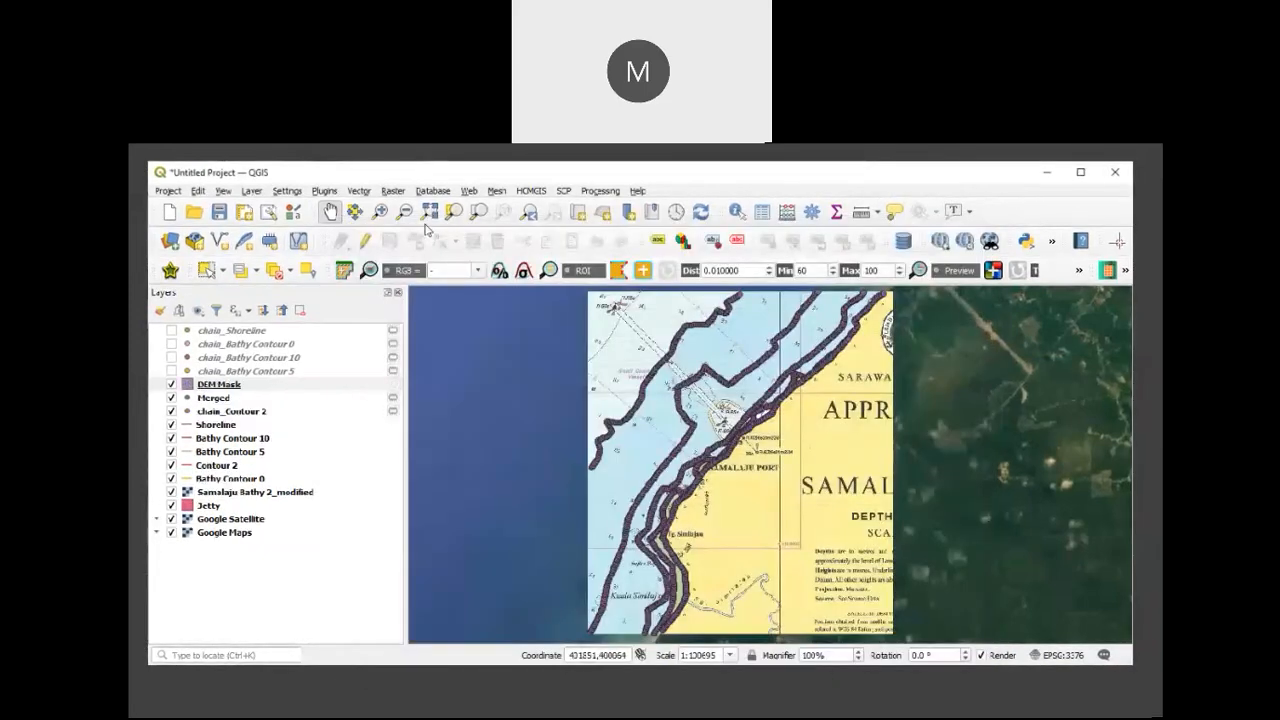
Step: Draw a DEM Mask polygon around the chart's sea area and contour points, following the coast just inland, with its id left empty
click(365, 241)
click(414, 241)
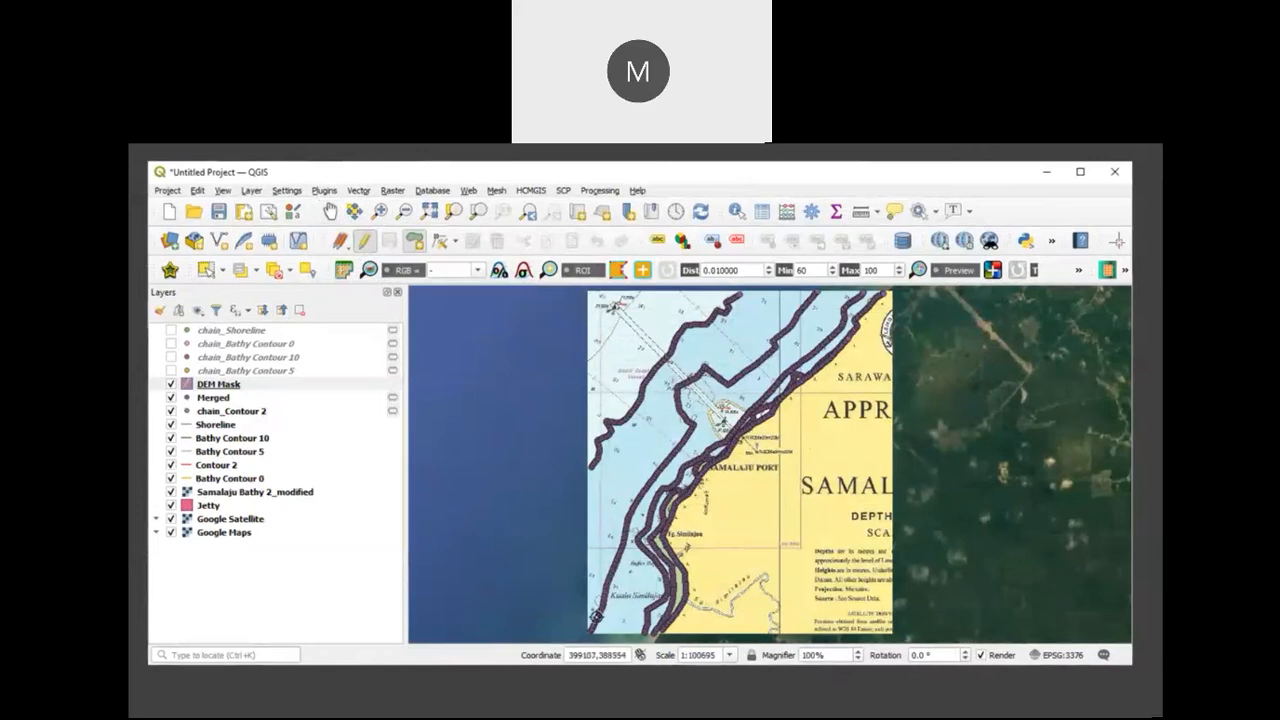
click(599, 613)
click(704, 634)
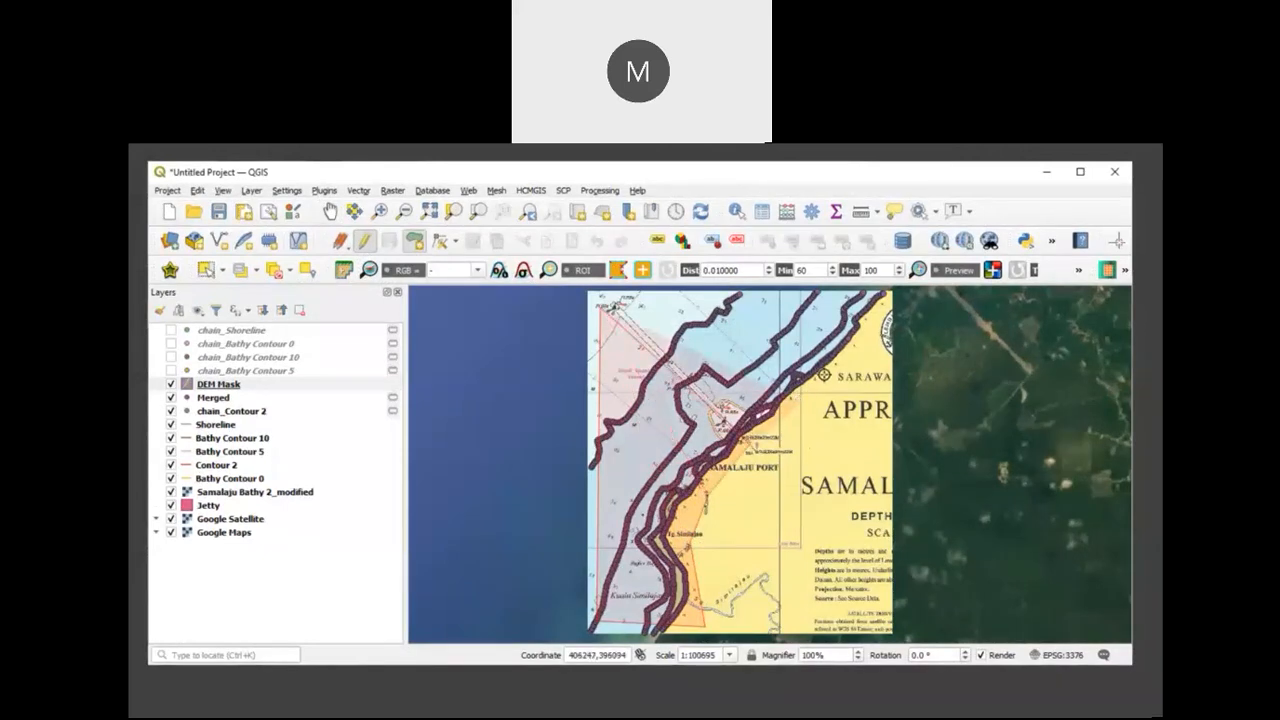
right_click(883, 302)
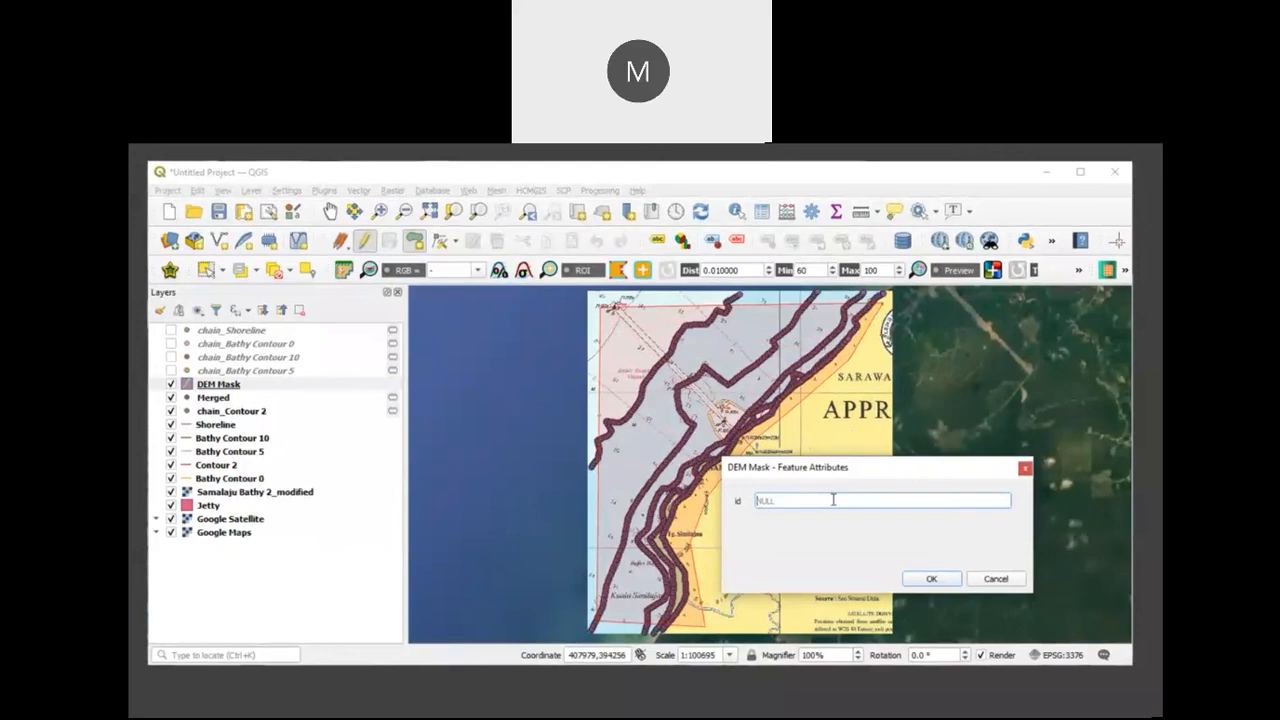
click(928, 580)
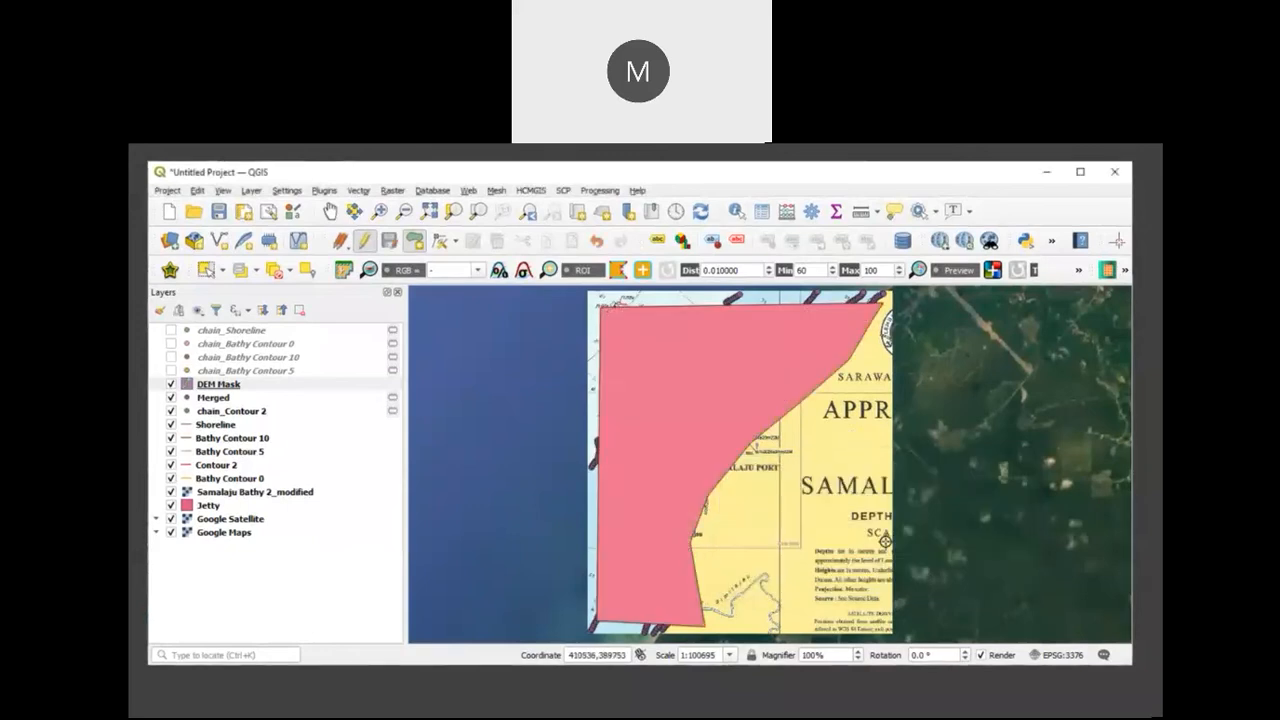
Step: Set the DEM Mask layer's fill style to No Brush, then stop editing the layer and save its changes
right_click(285, 389)
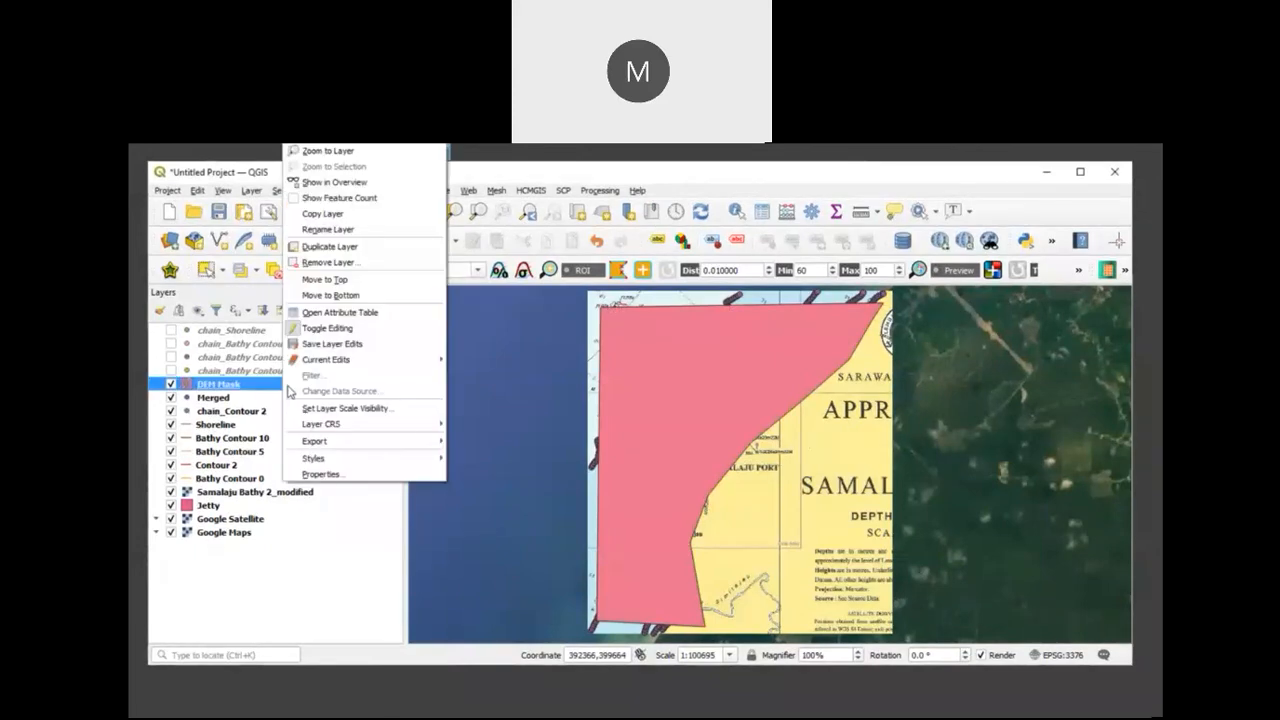
click(339, 474)
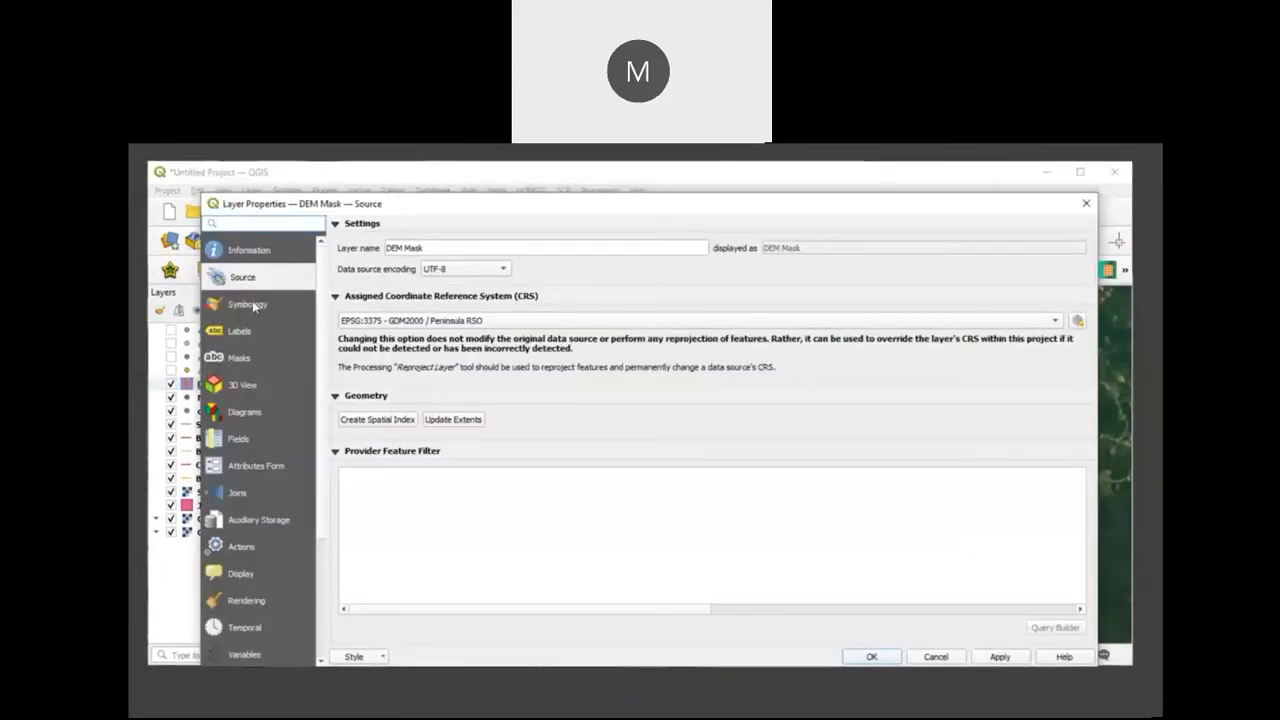
click(250, 305)
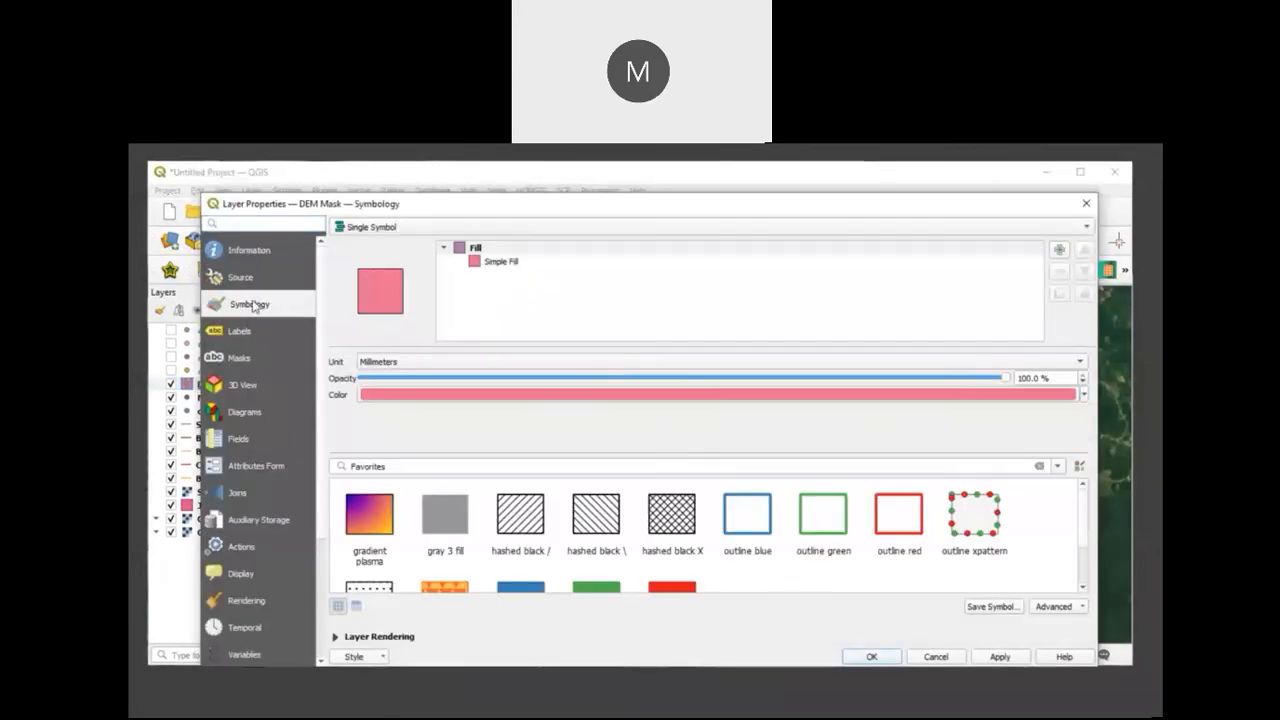
click(1081, 401)
click(1056, 249)
click(501, 259)
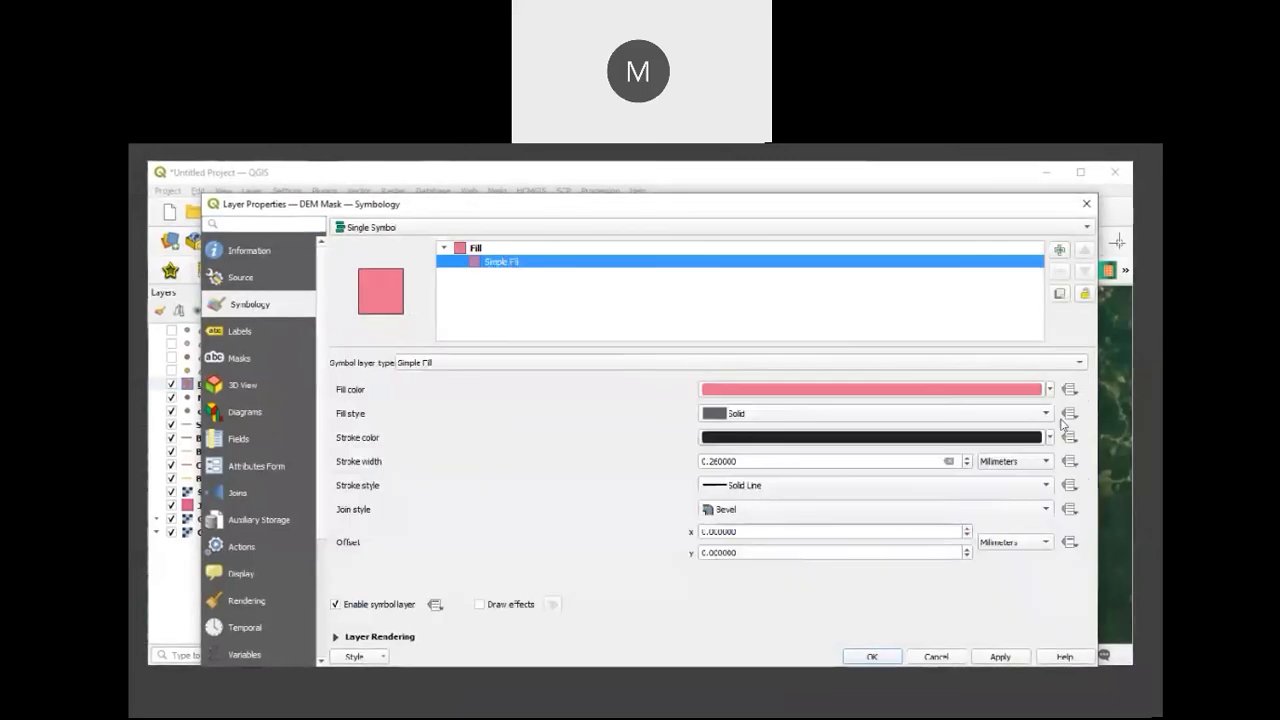
click(1046, 414)
click(843, 428)
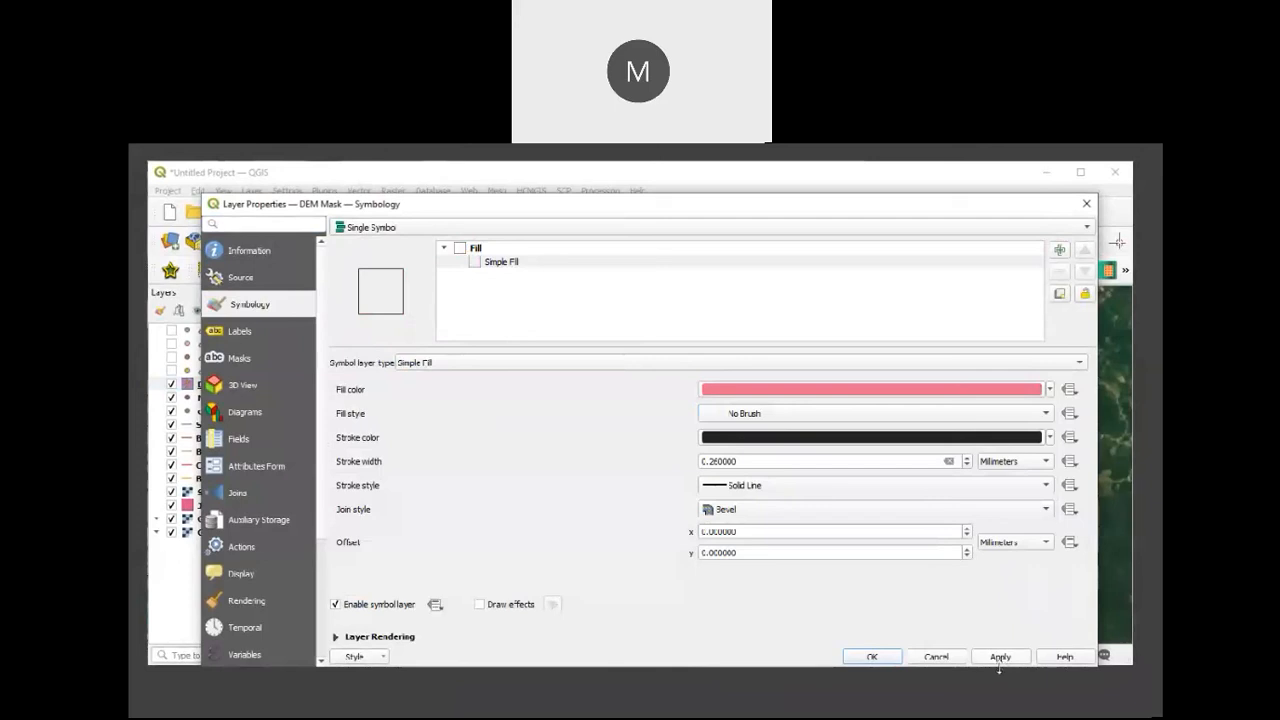
click(997, 657)
click(872, 657)
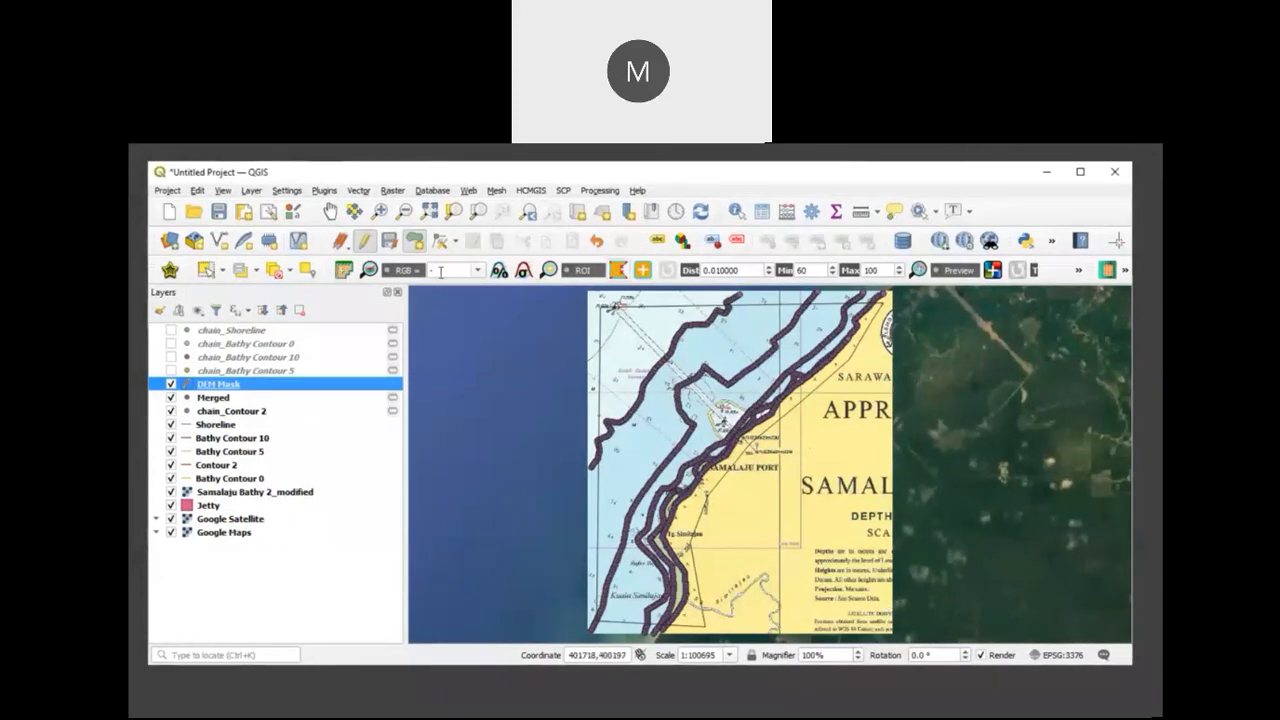
click(364, 242)
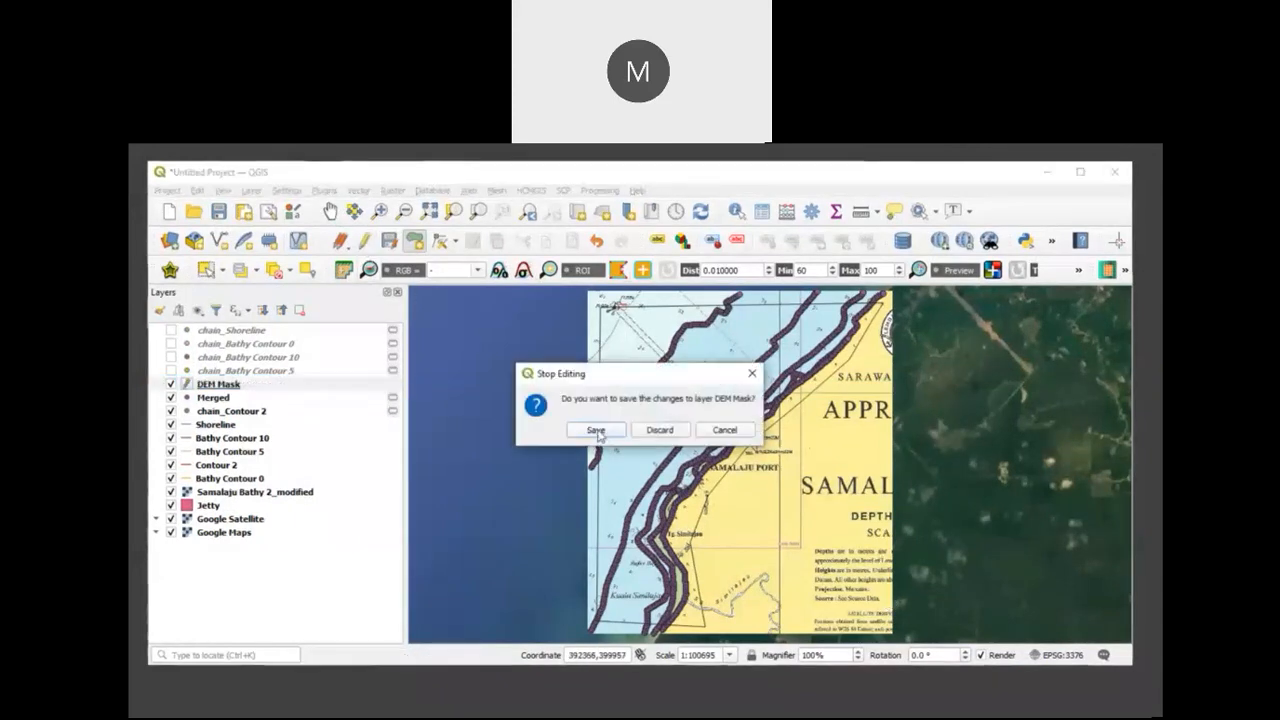
click(600, 430)
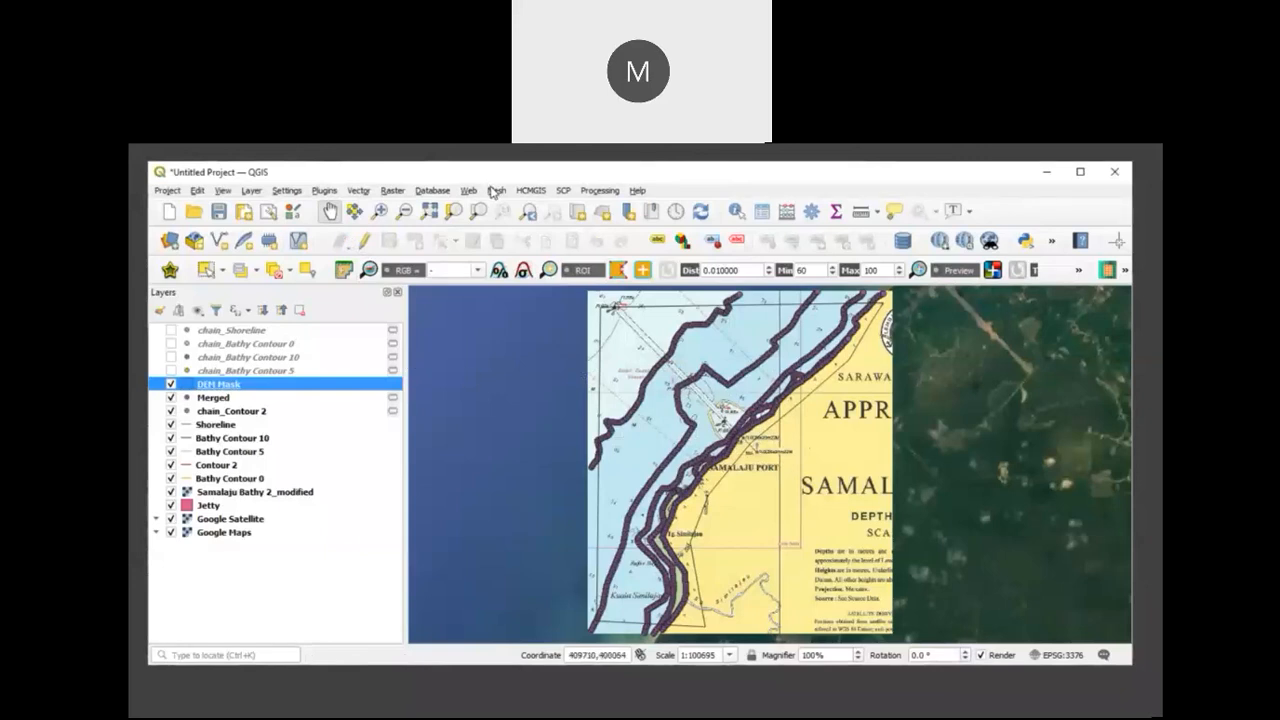
Step: Find the SAGA Natural neighbour tool among the processing algorithms and start it
click(598, 190)
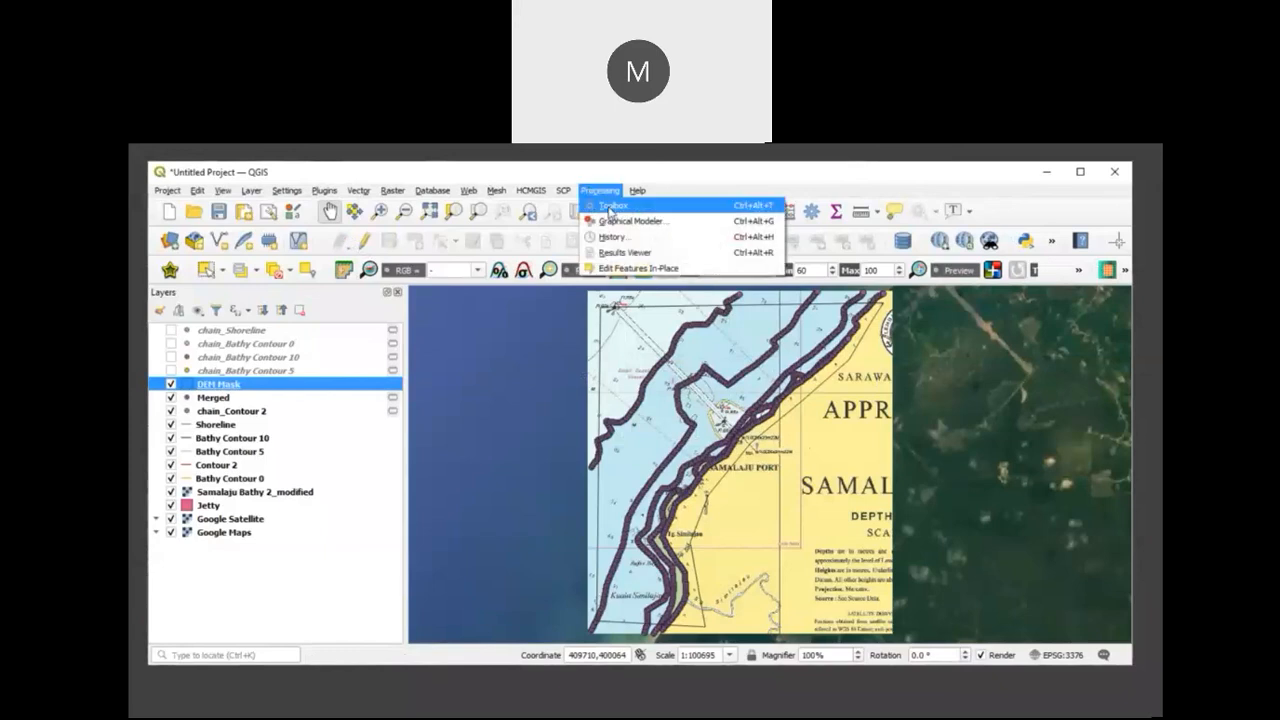
click(610, 206)
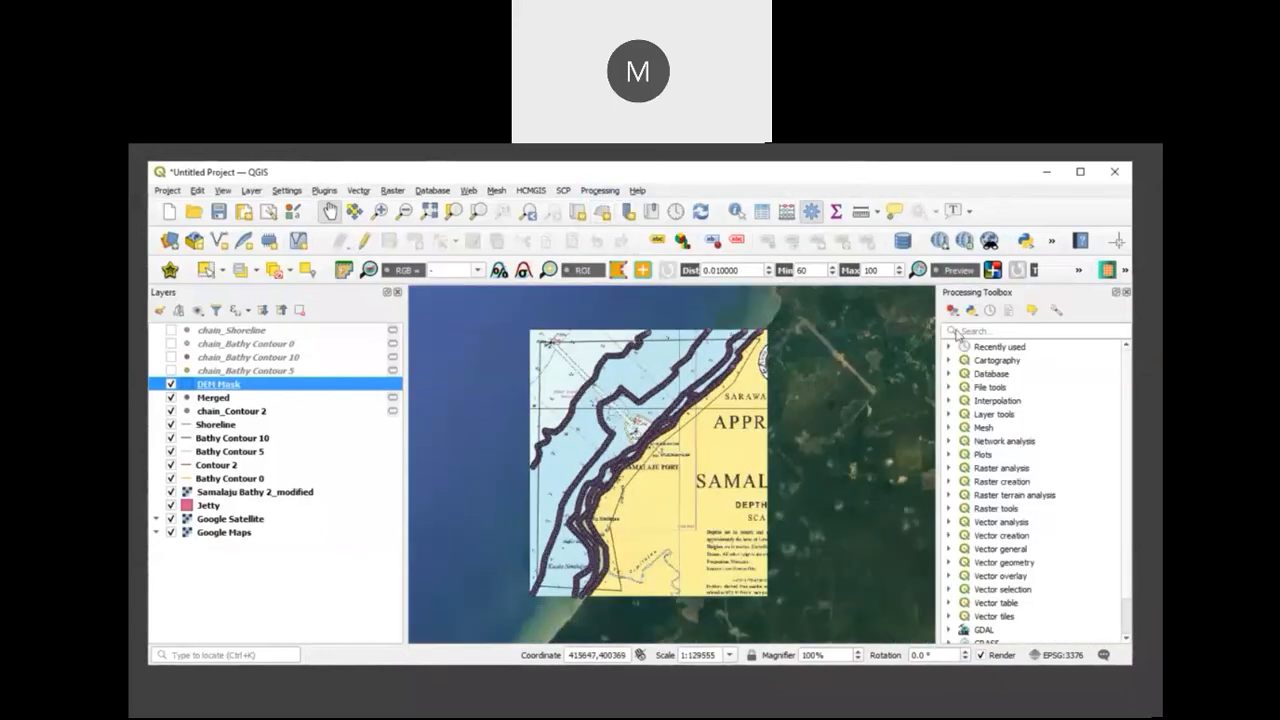
click(965, 330)
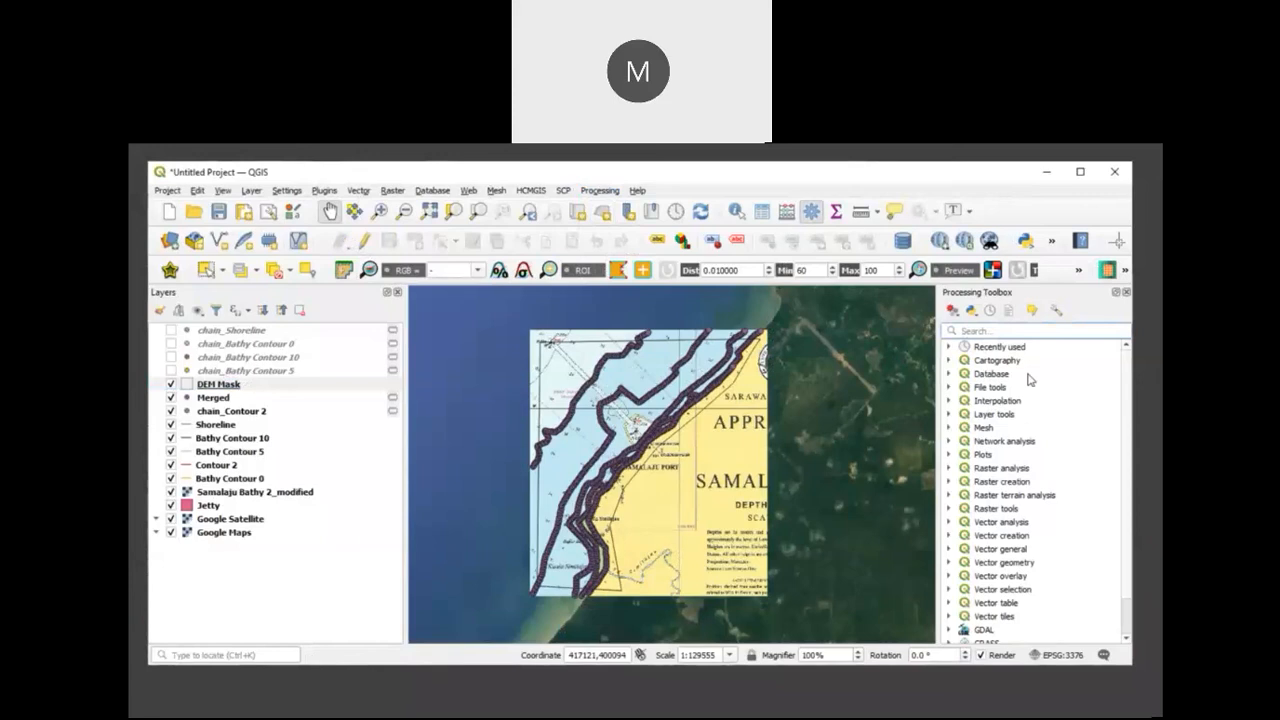
text(Natural)
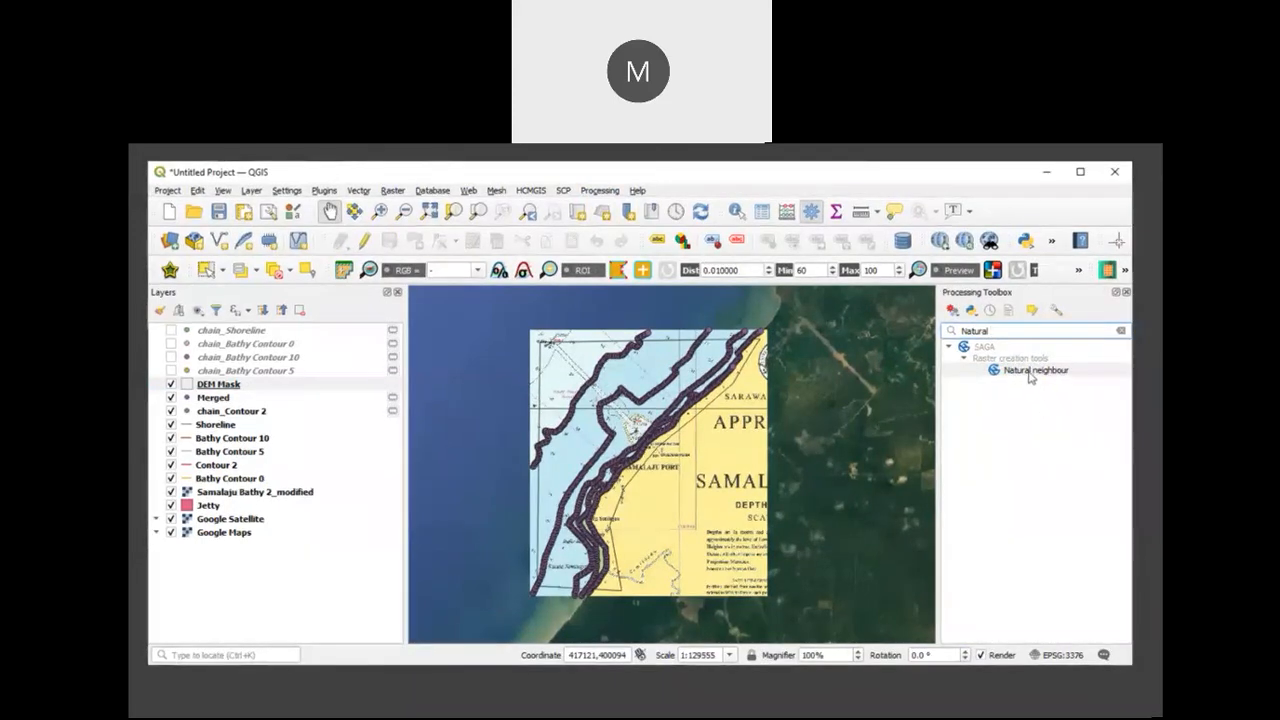
double_click(1030, 373)
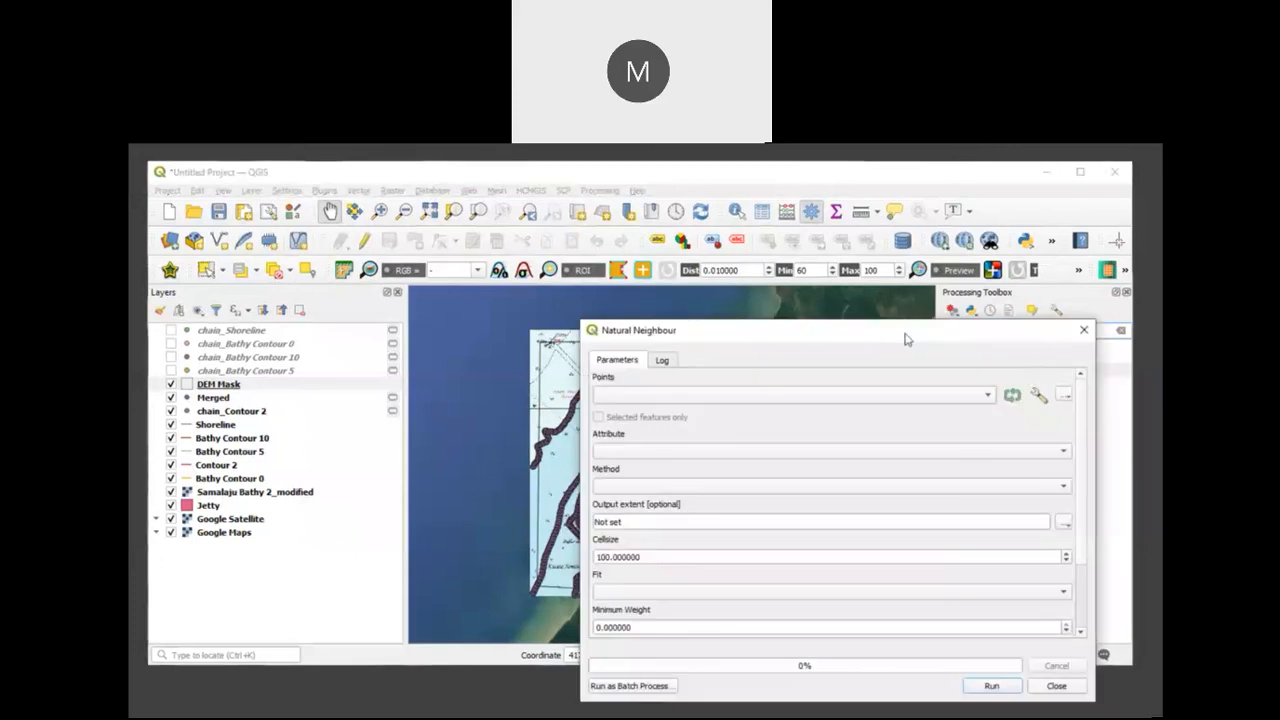
drag(905, 339, 933, 245)
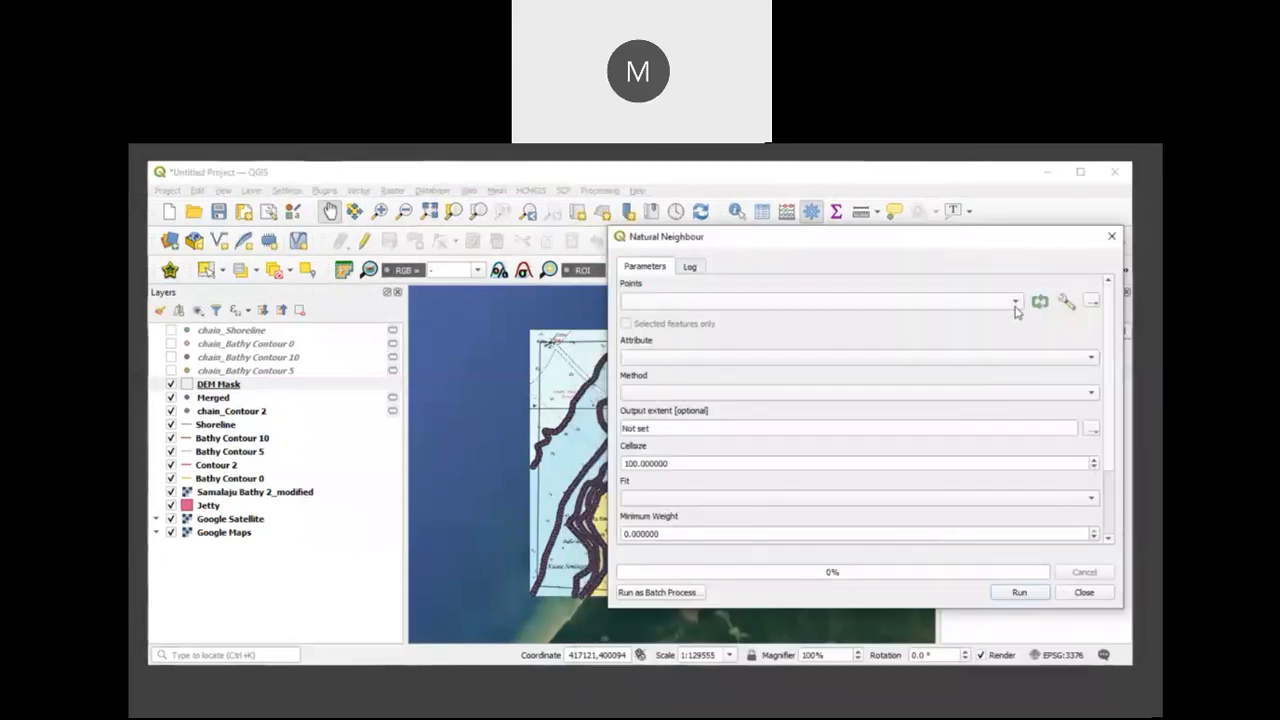
Step: Set the Natural Neighbour interpolation to use the Merged points, Z as the attribute and the Linear method
click(1015, 302)
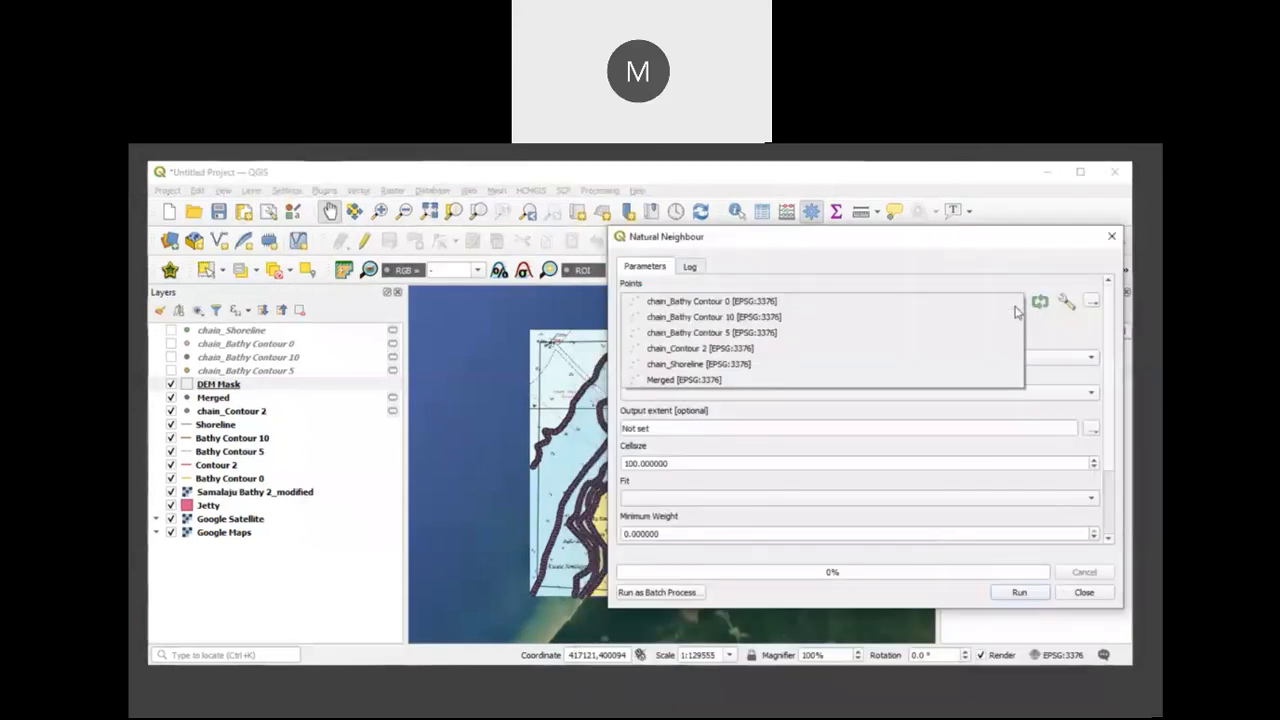
click(789, 377)
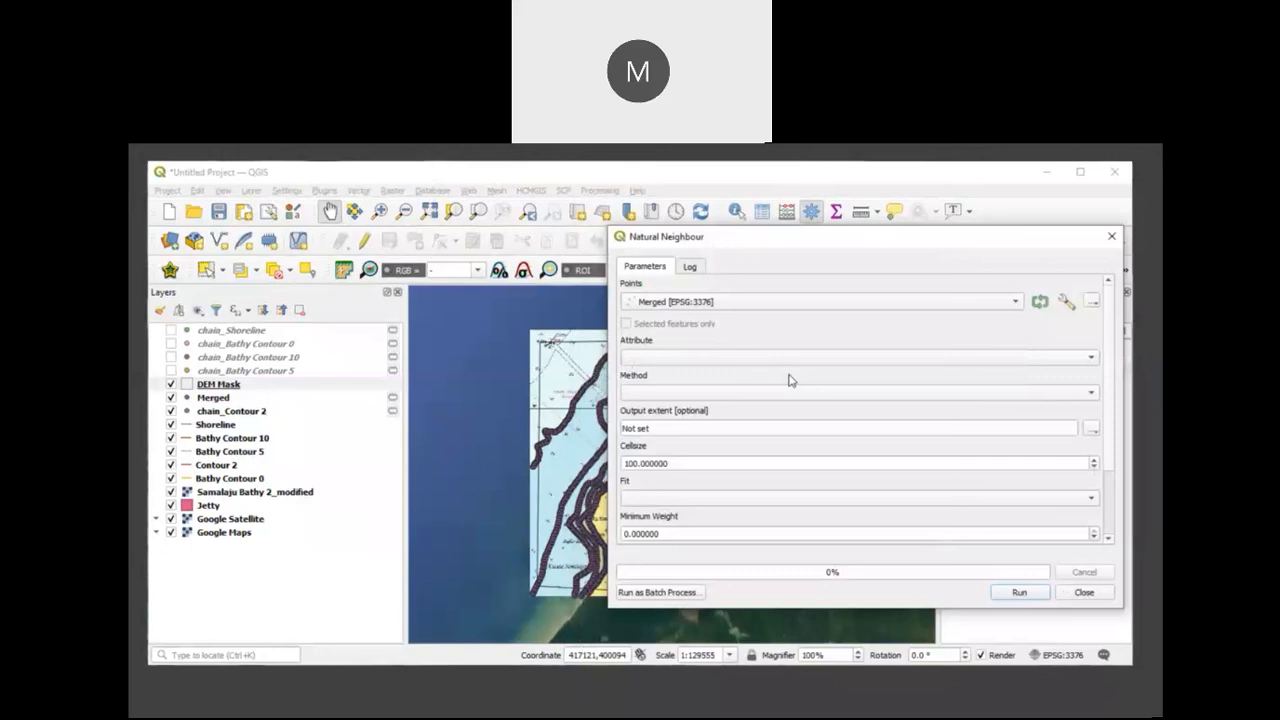
click(1075, 361)
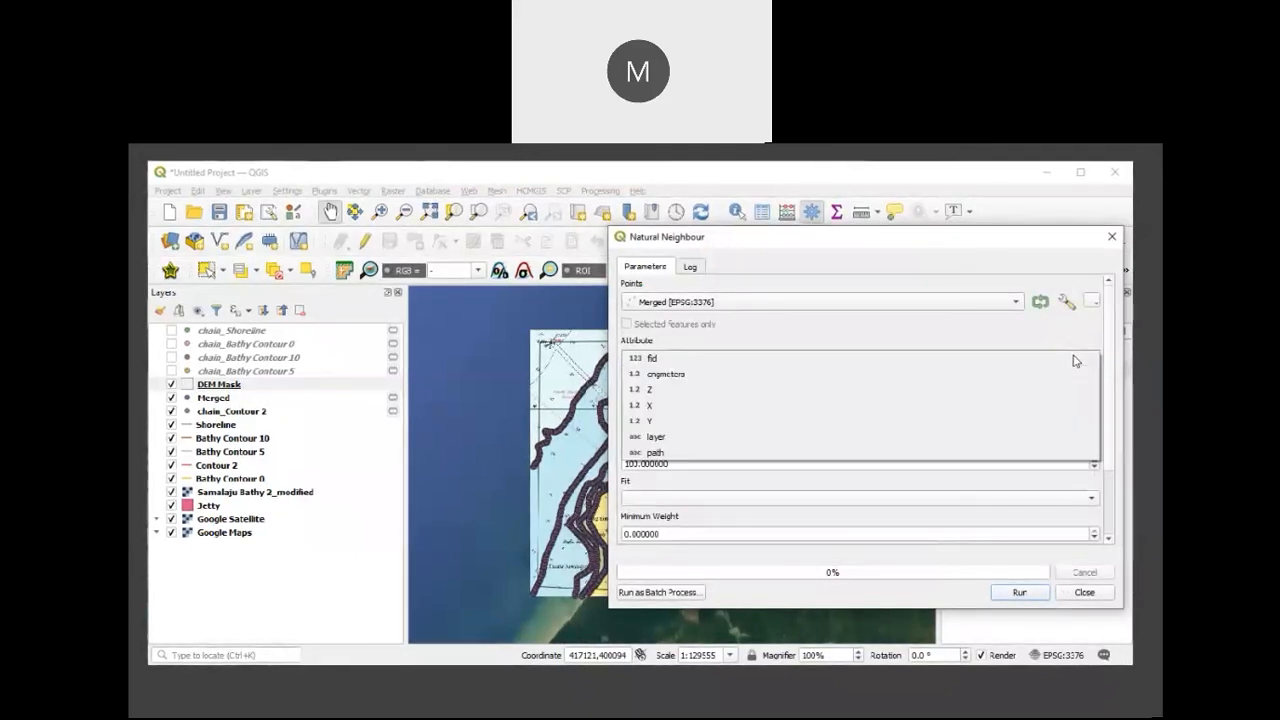
click(676, 390)
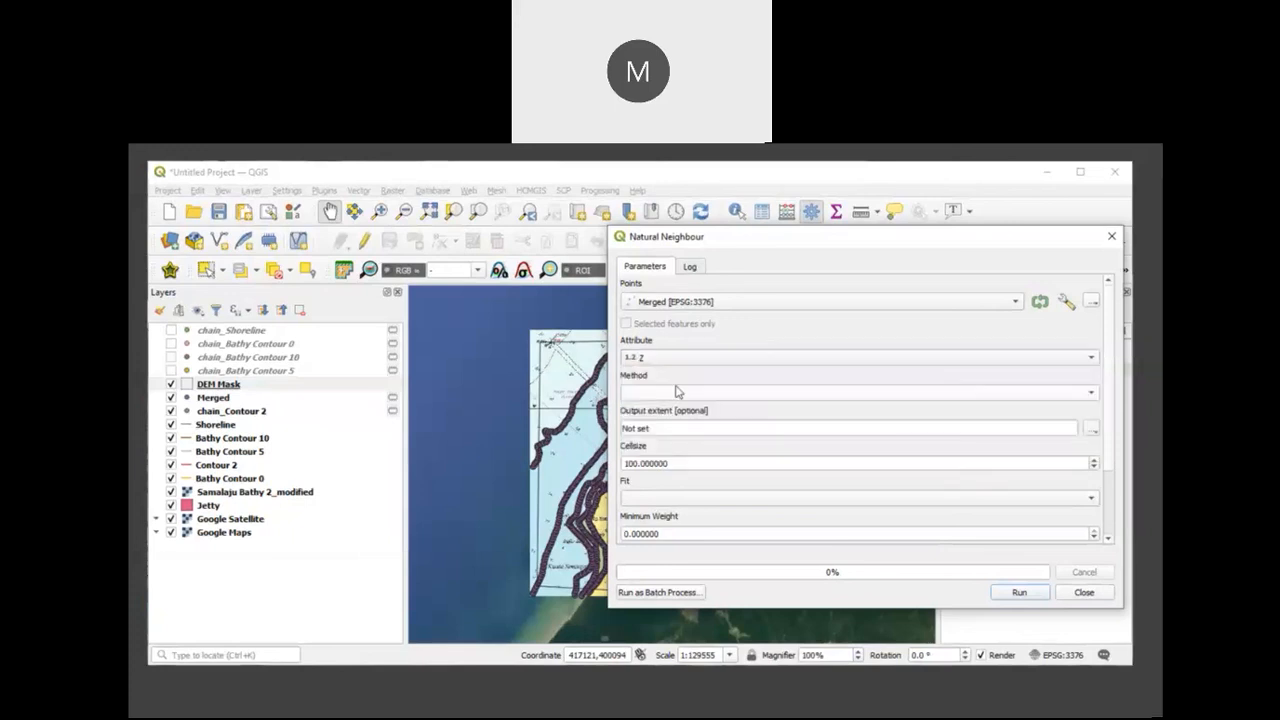
click(1077, 400)
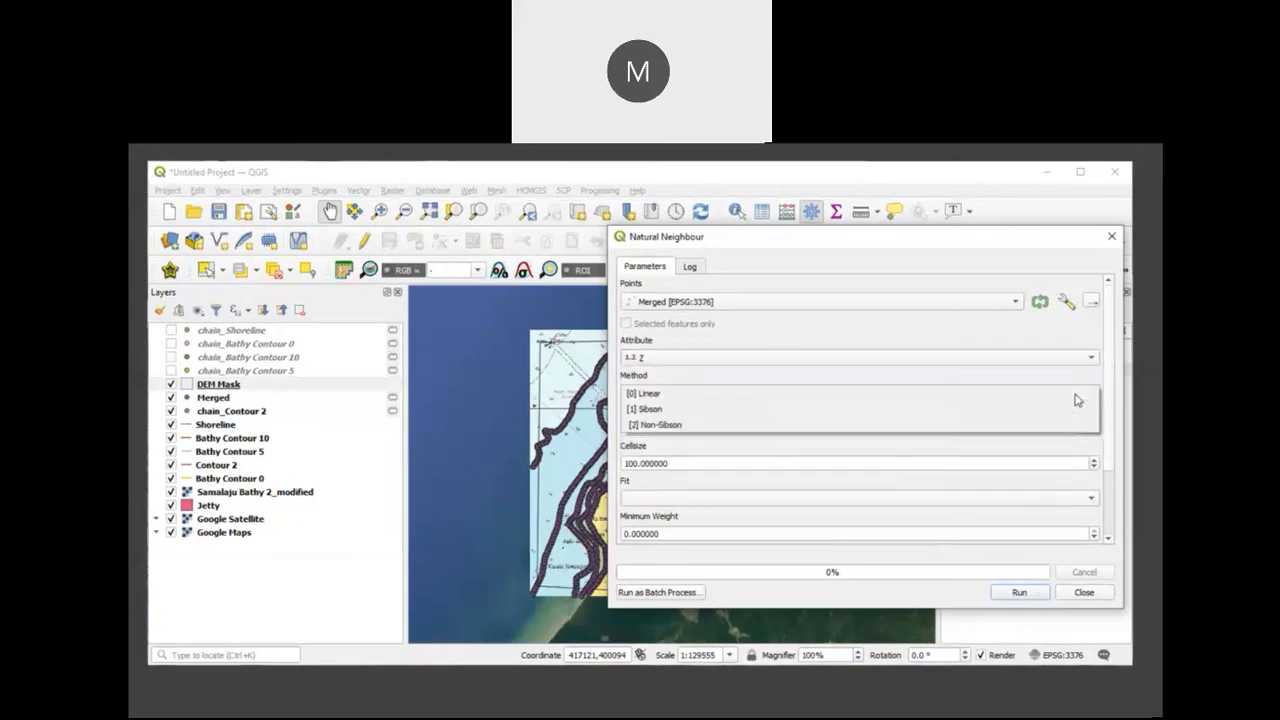
click(757, 399)
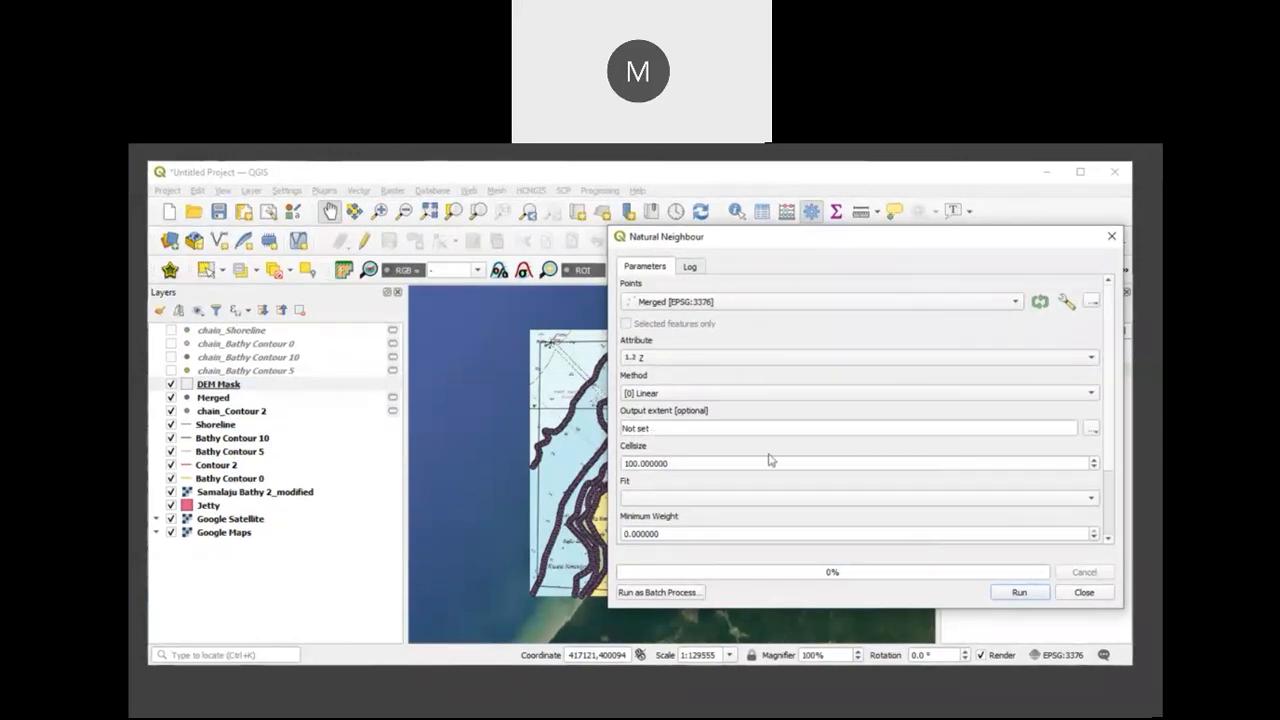
Step: Set the cell size to 10 and the fit to nodes, then run the interpolation to a temporary grid and close the tool
drag(717, 464, 521, 438)
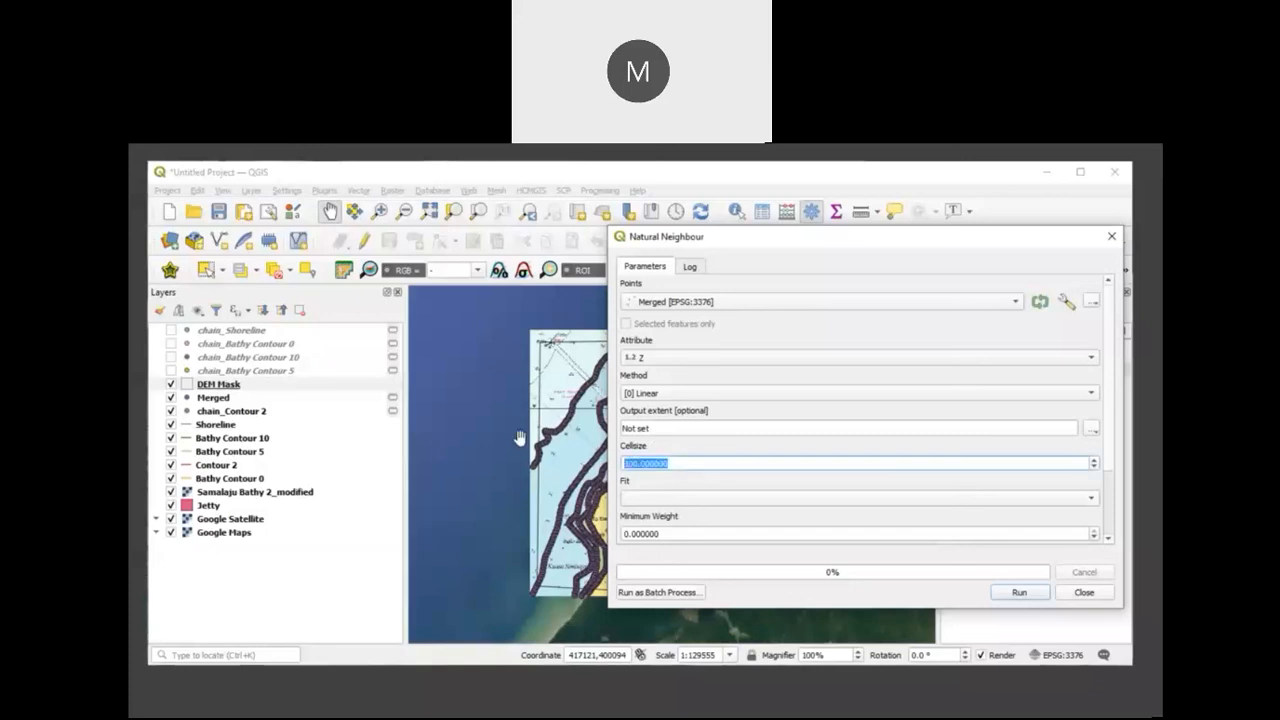
text(10)
click(1058, 503)
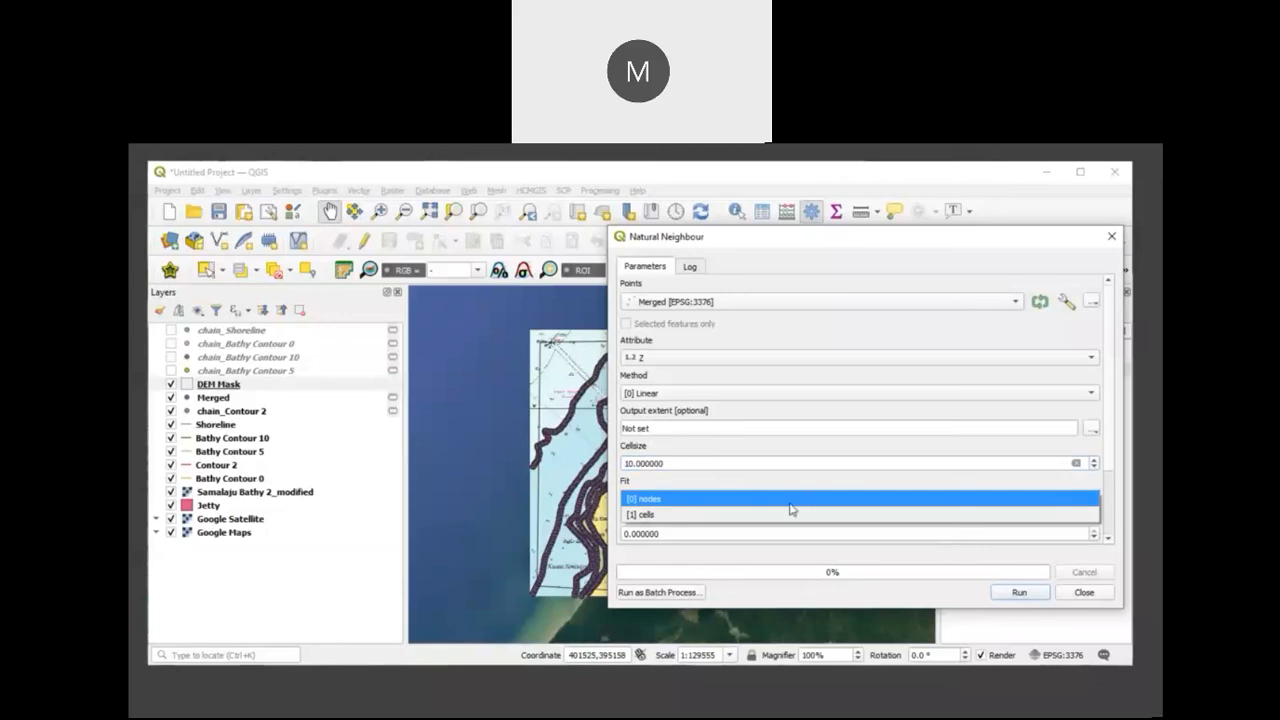
click(795, 502)
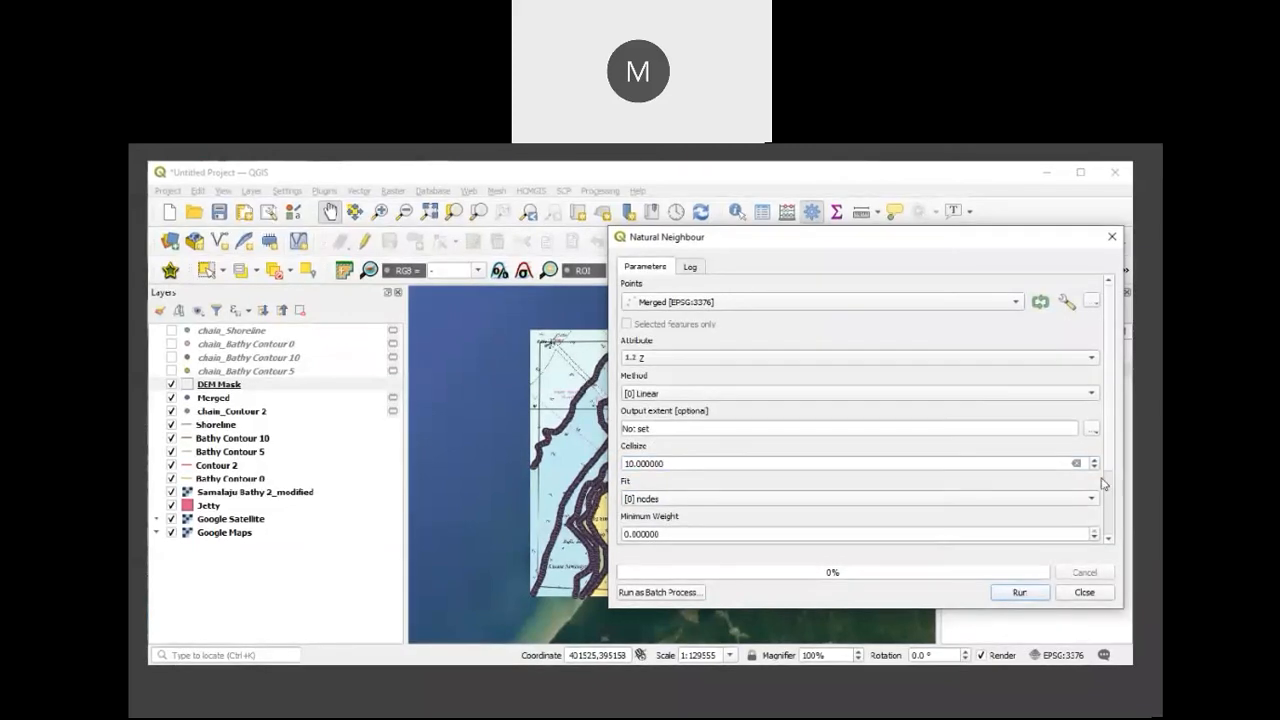
scroll(1105, 484, down, 3)
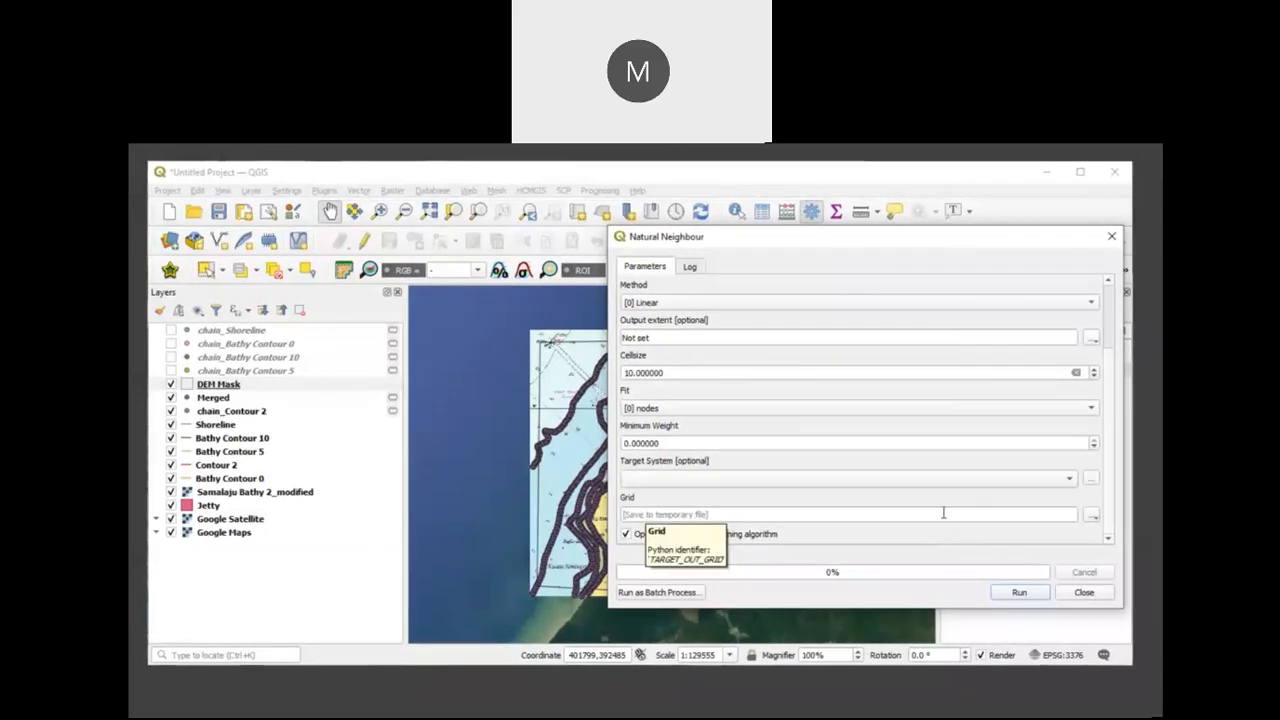
click(1016, 592)
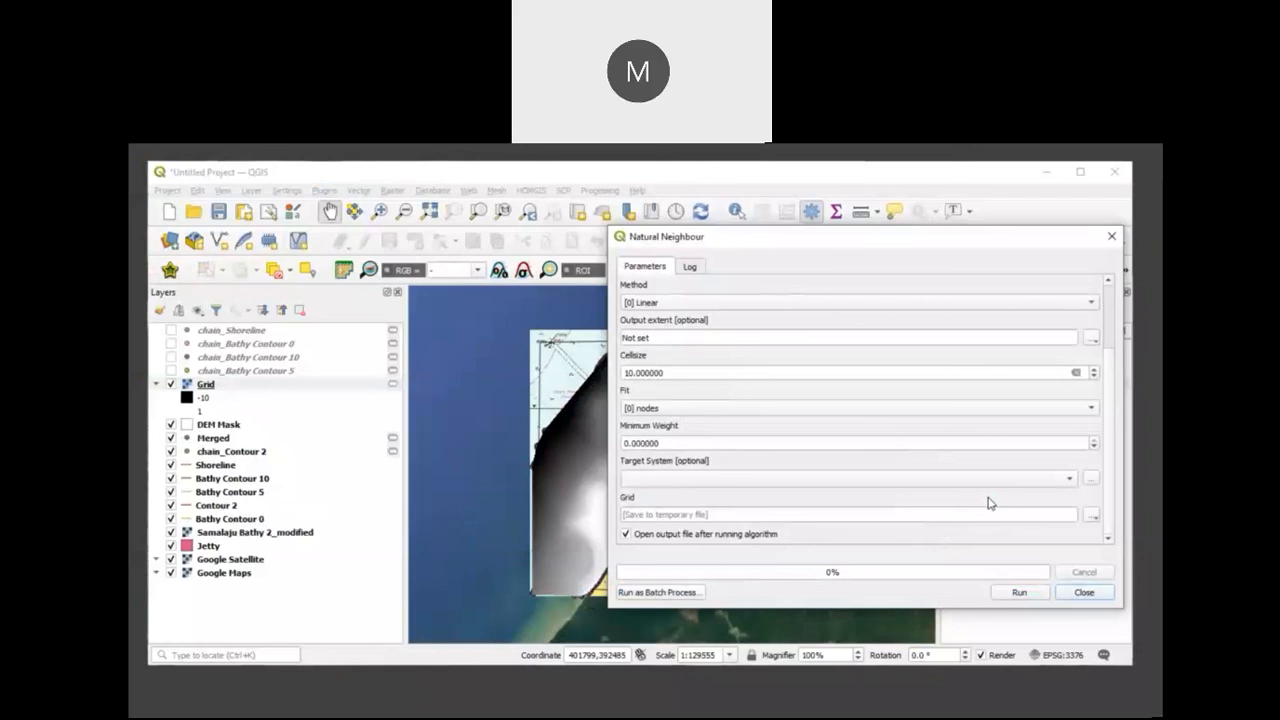
click(1083, 593)
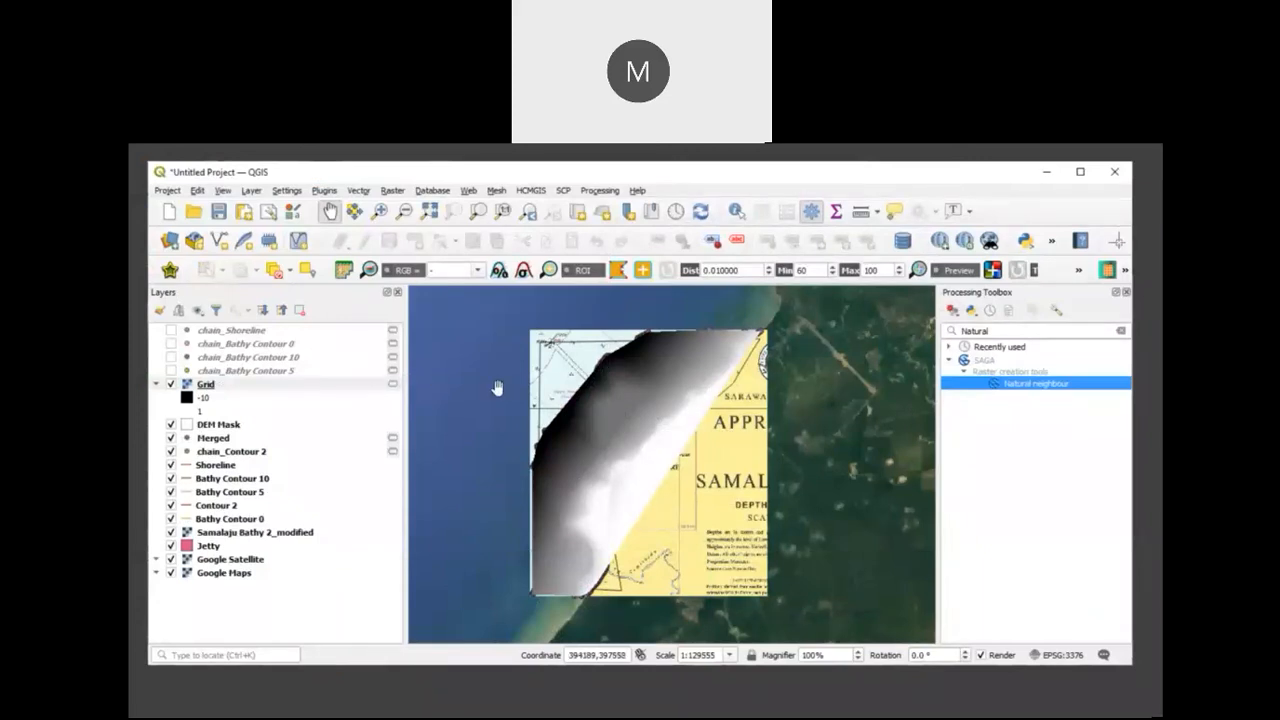
Step: Clip the Grid raster with DEM Mask as the mask layer, then hide the original Grid layer
click(284, 387)
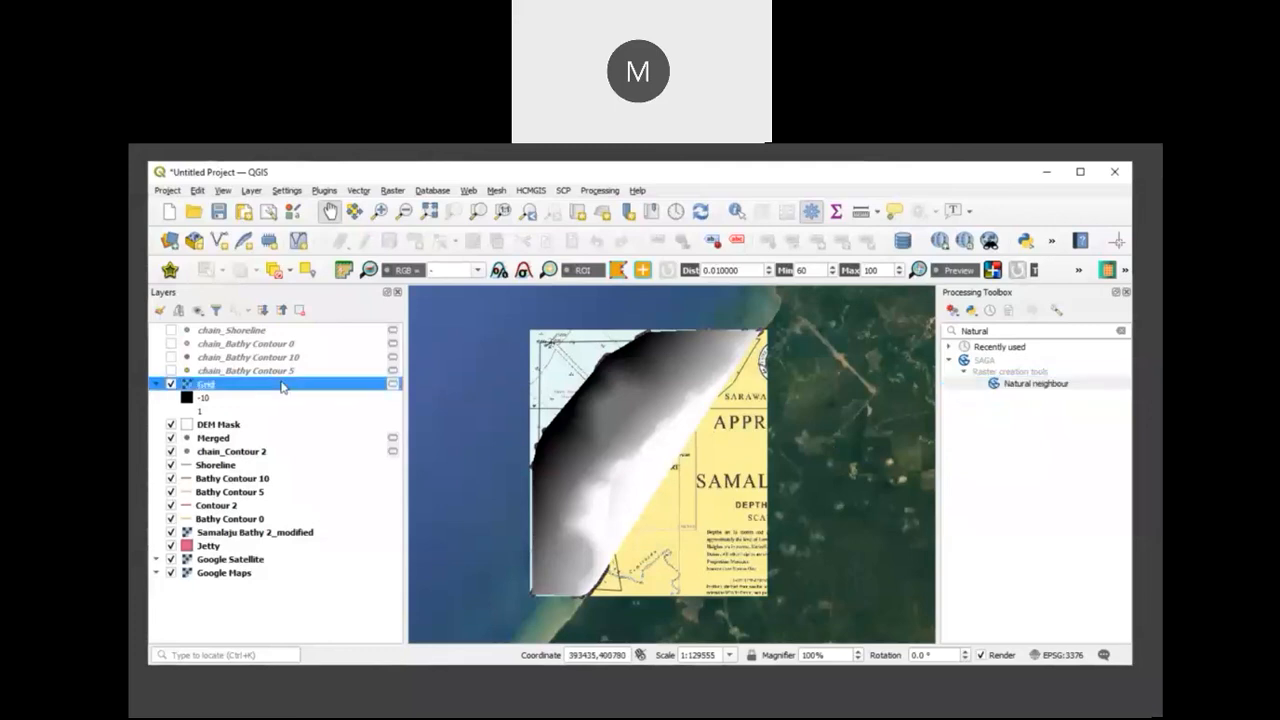
click(392, 191)
mouse_move(436, 302)
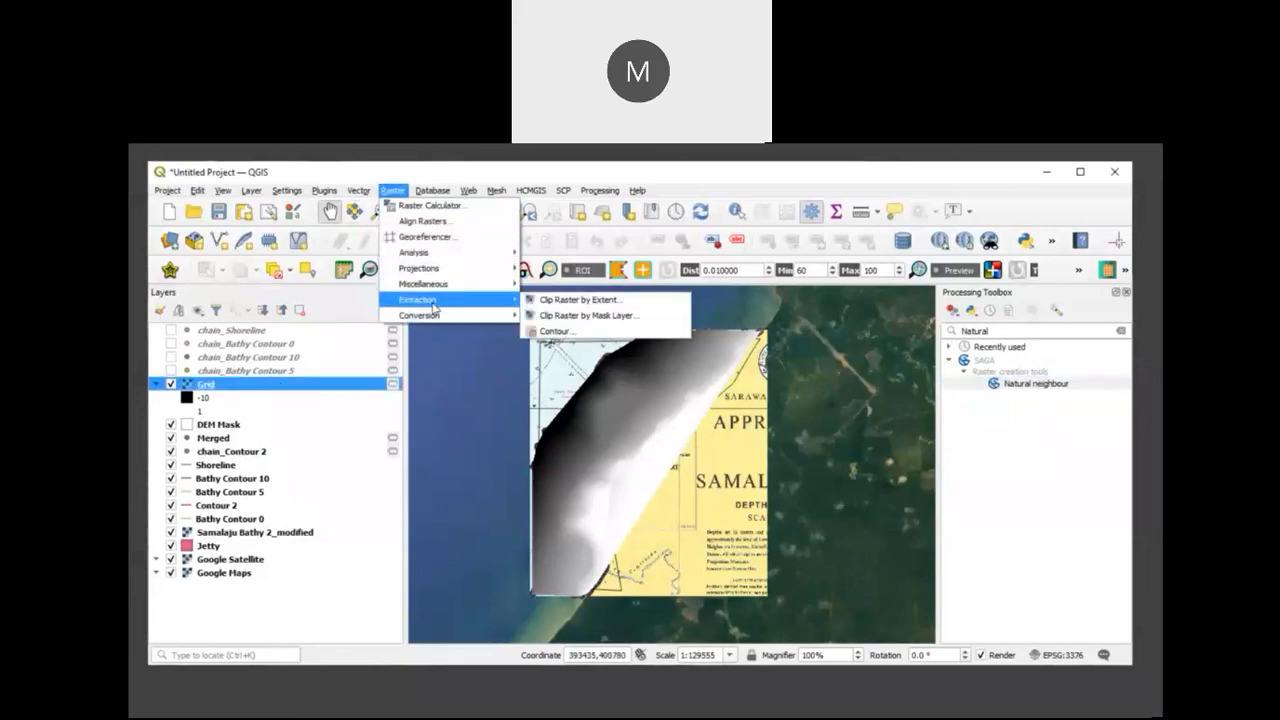
click(537, 315)
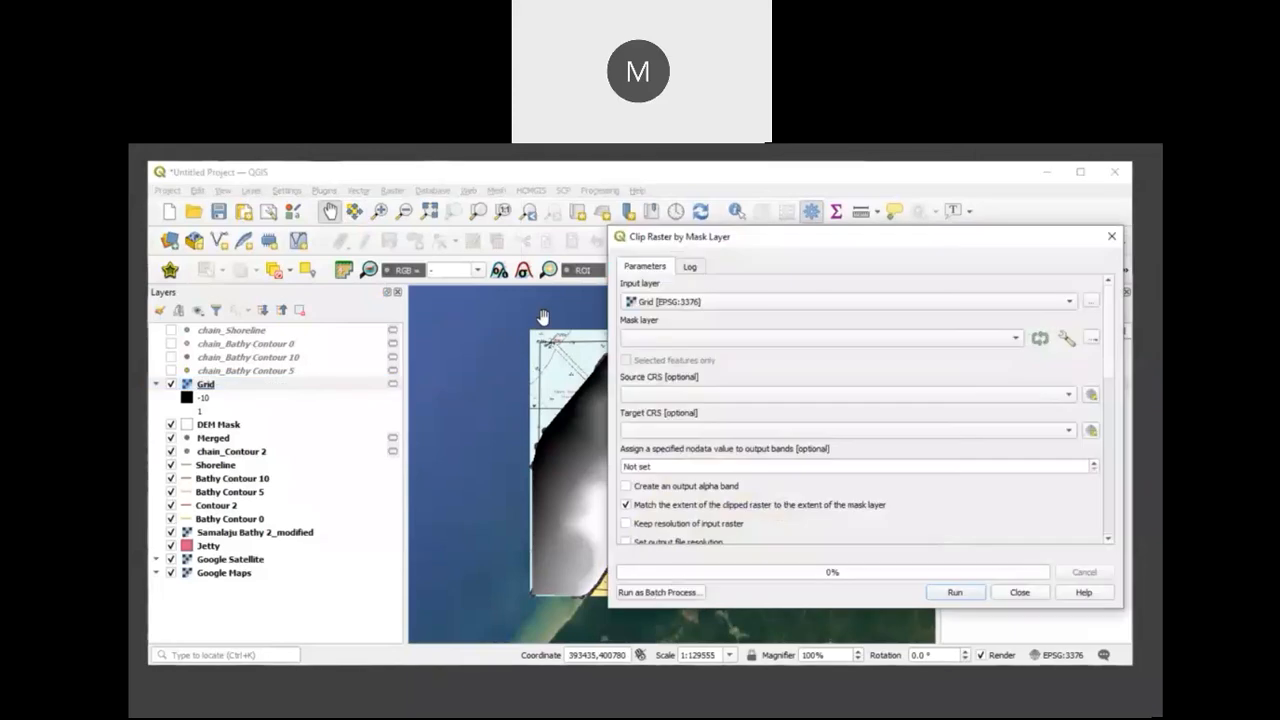
click(1014, 338)
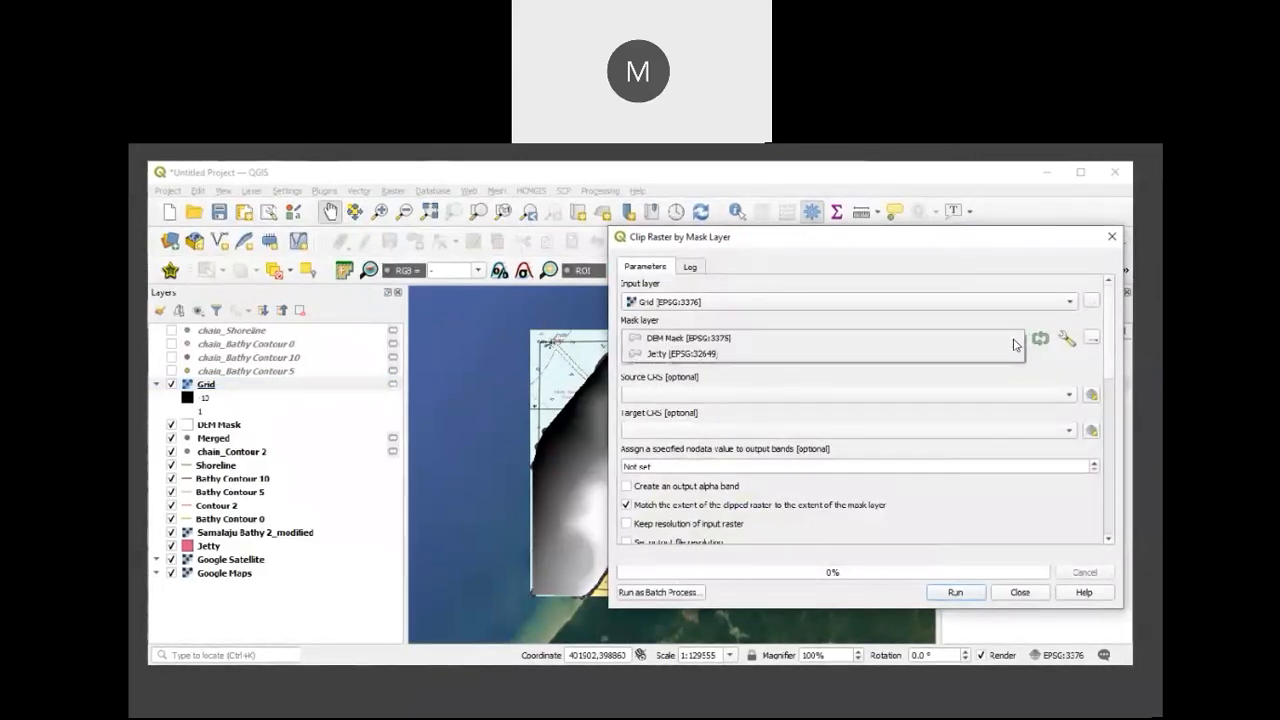
click(885, 340)
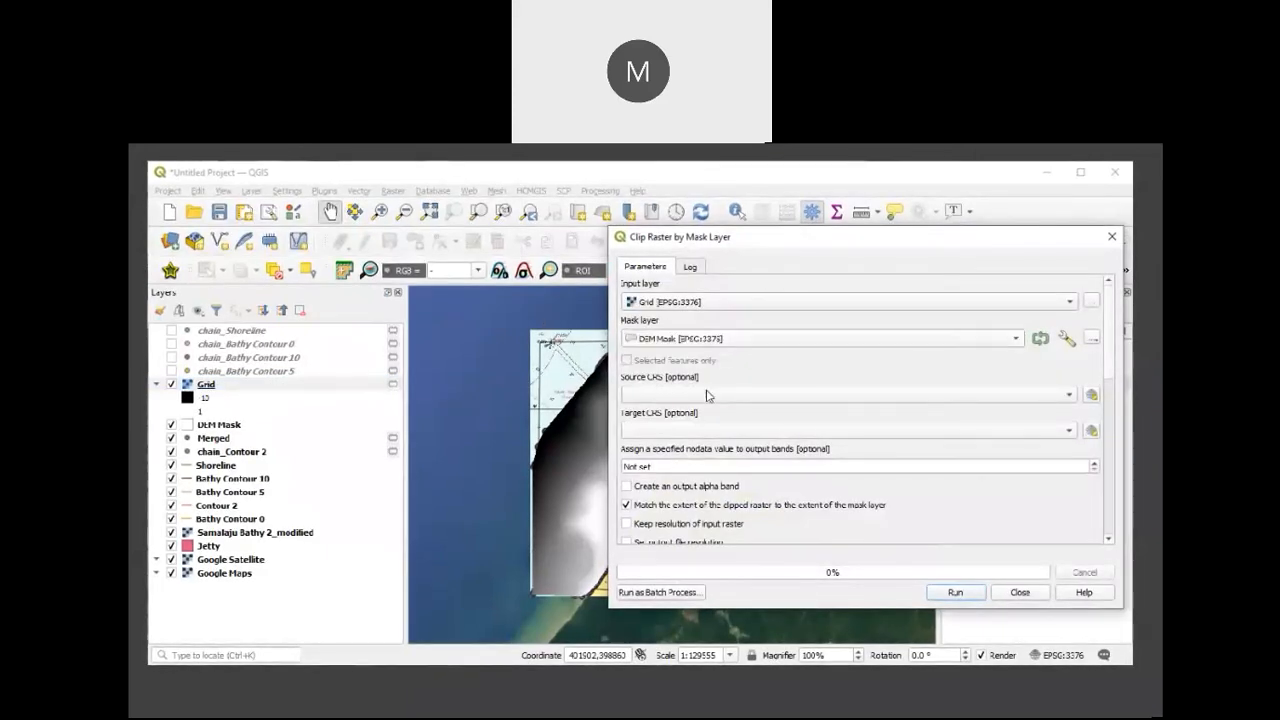
click(955, 593)
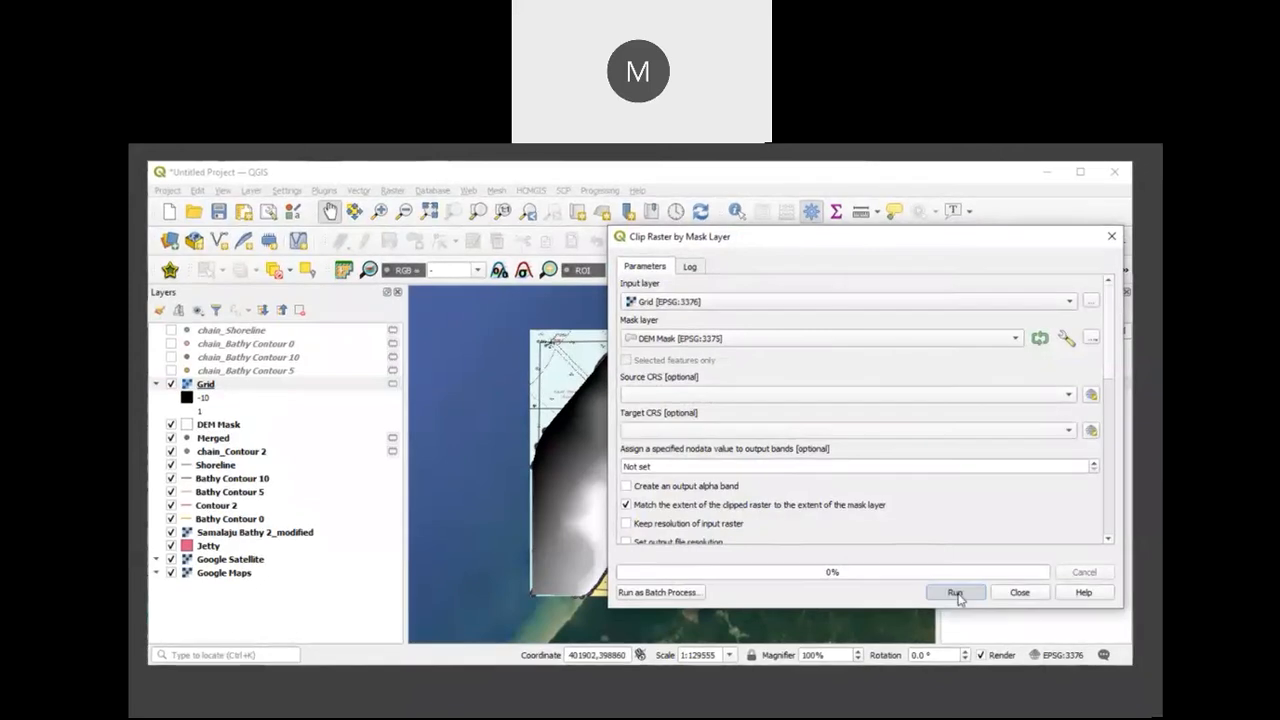
click(1010, 594)
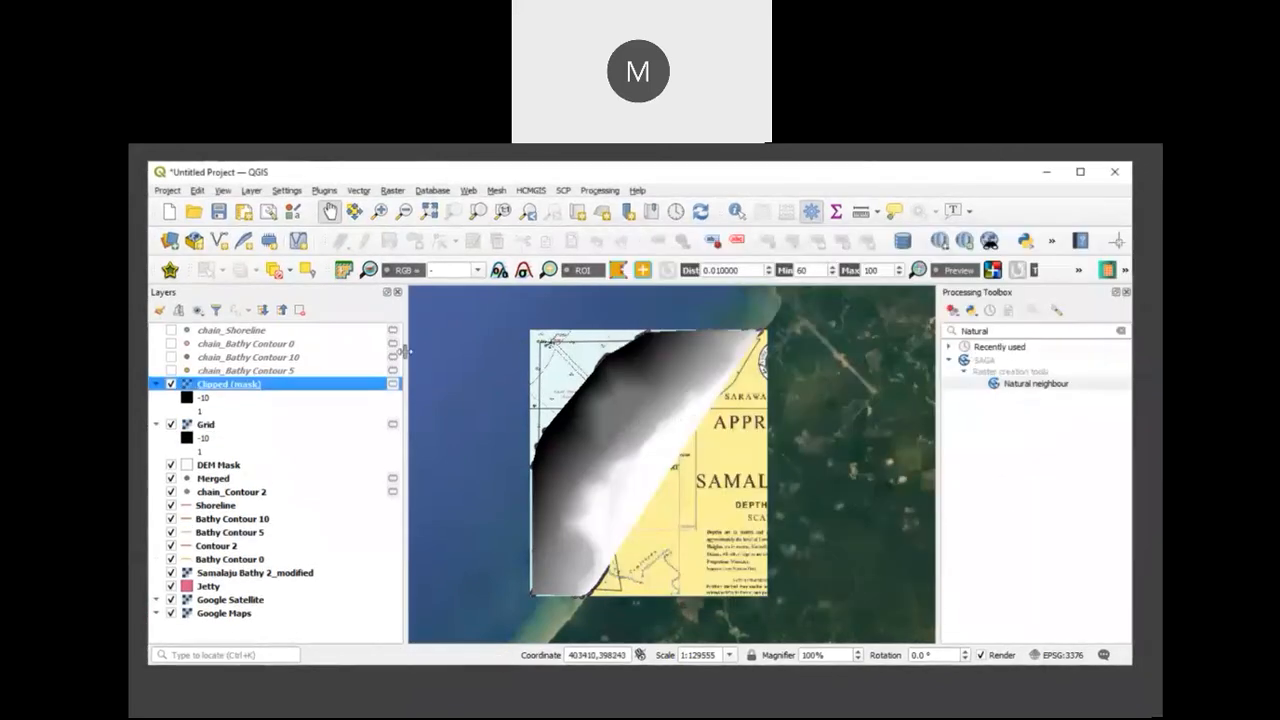
click(171, 426)
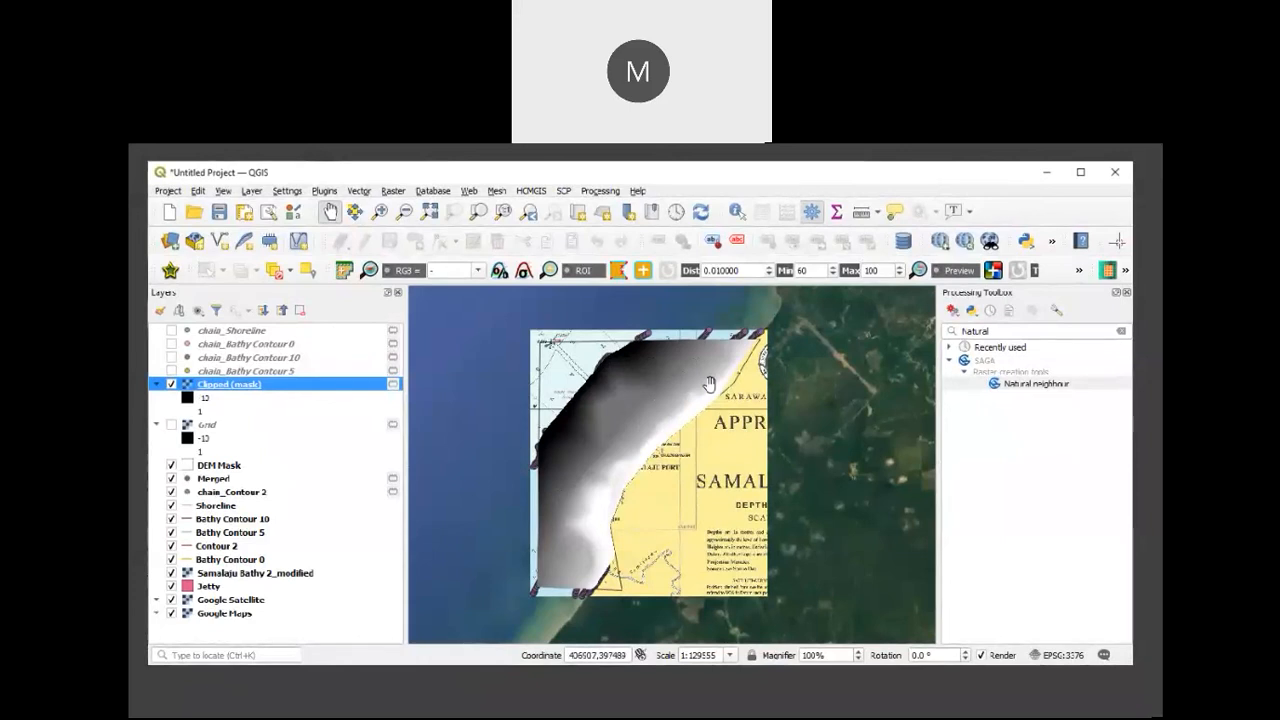
Step: Render the Clipped (mask) layer as Singleband pseudocolor with the Blues color ramp
right_click(340, 386)
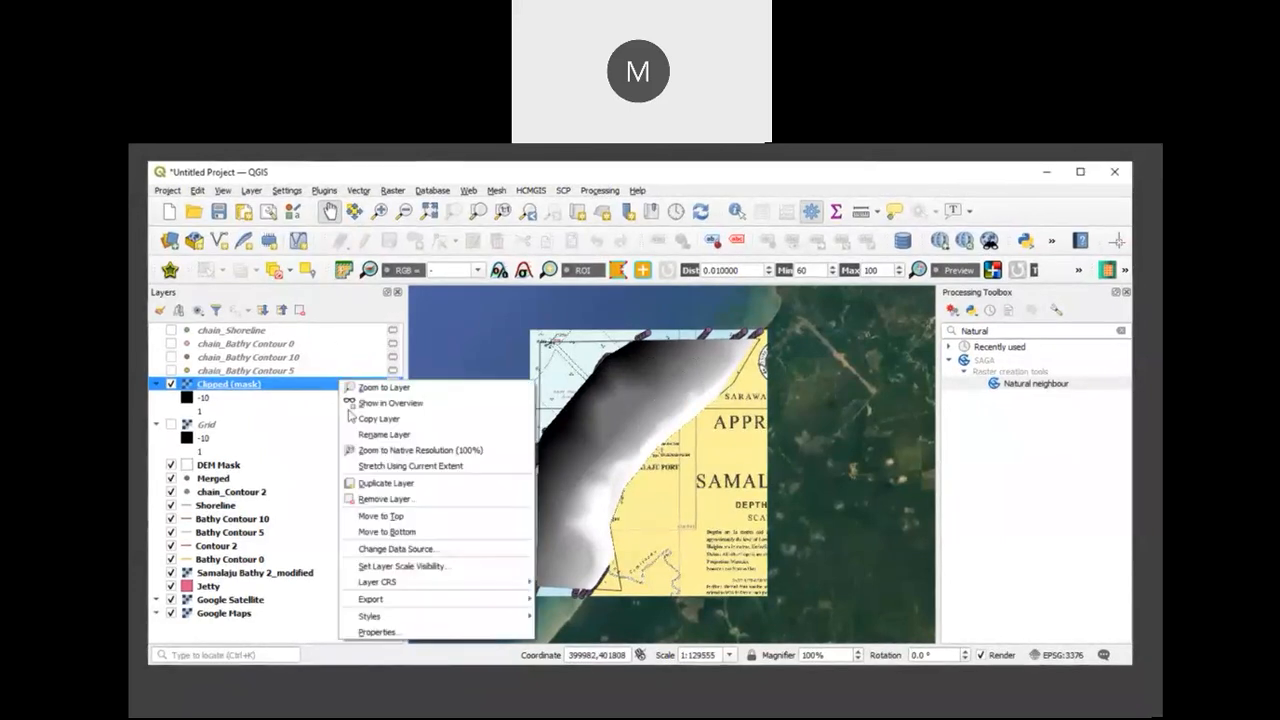
click(401, 633)
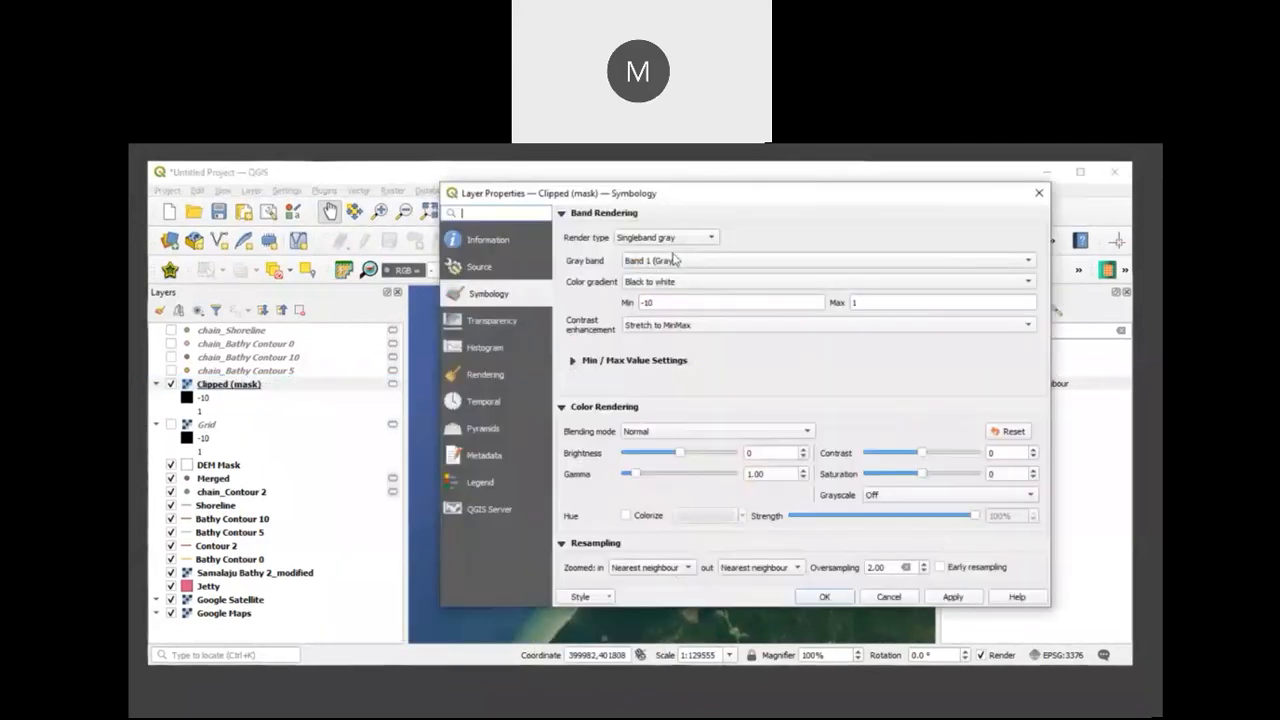
click(703, 241)
click(690, 251)
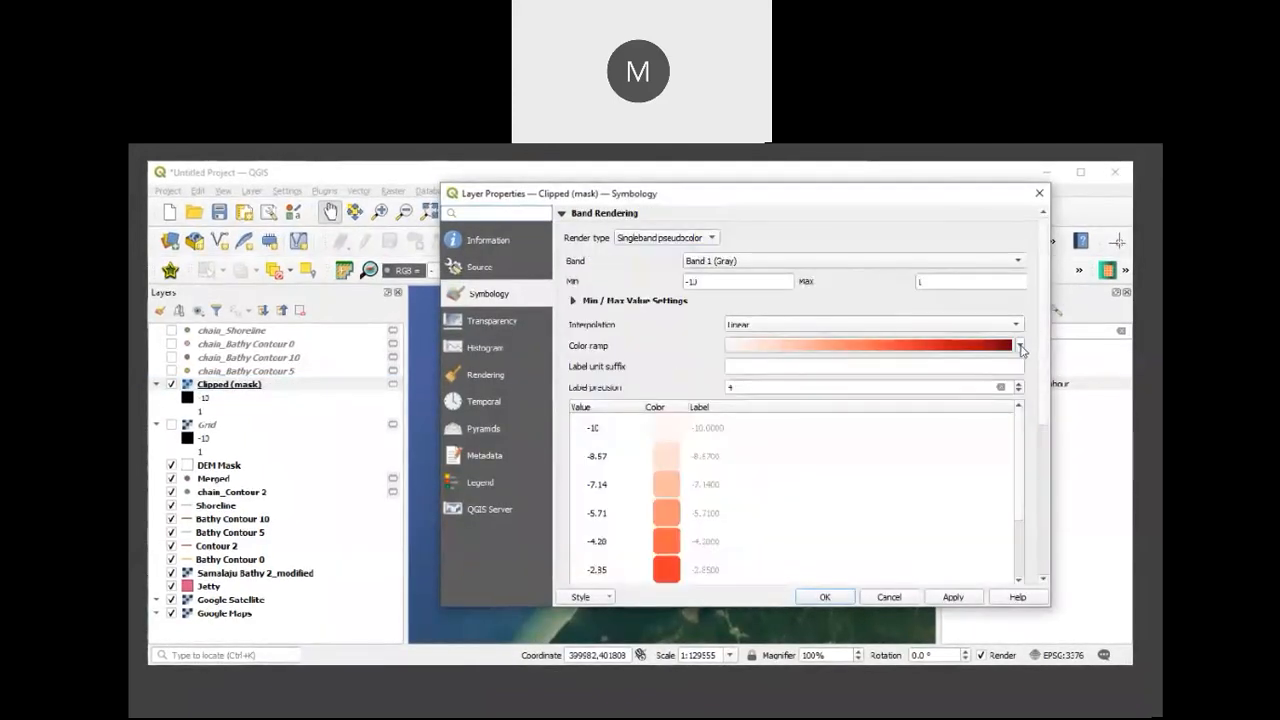
click(1020, 346)
click(860, 382)
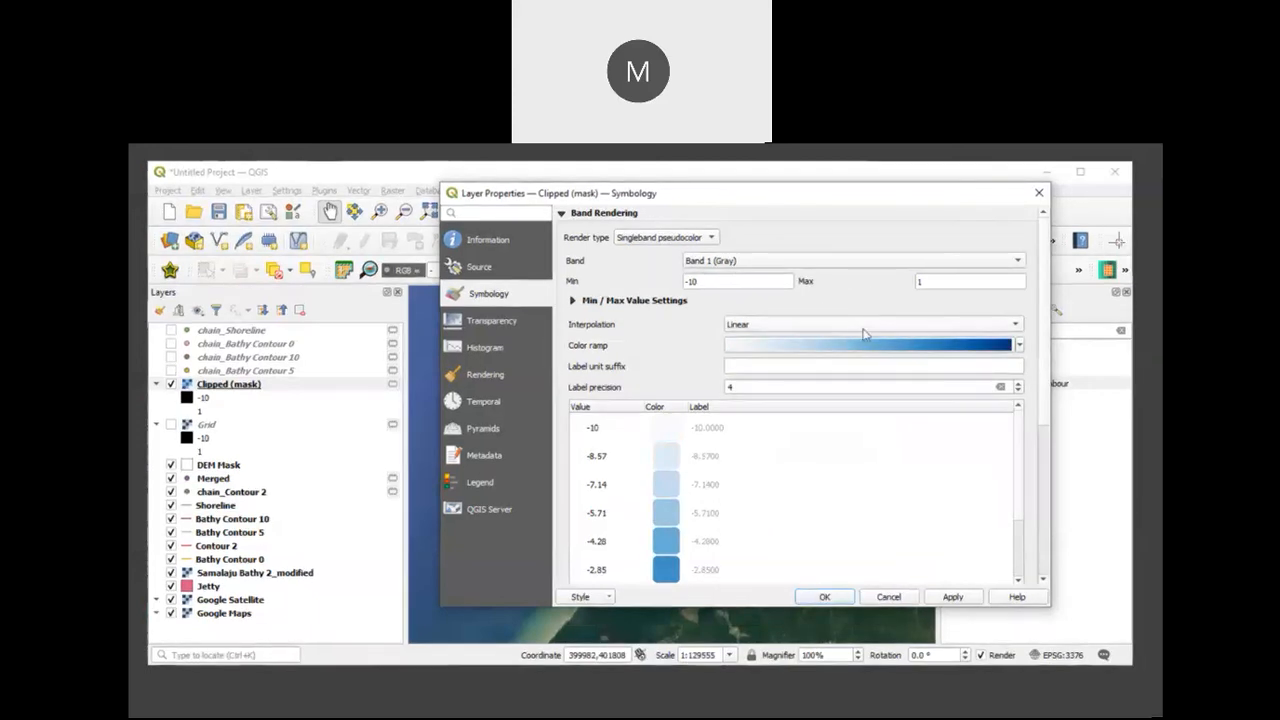
Step: Invert the Blues color ramp so the deepest values are darkest, and apply the symbology to the clipped DEM
click(985, 349)
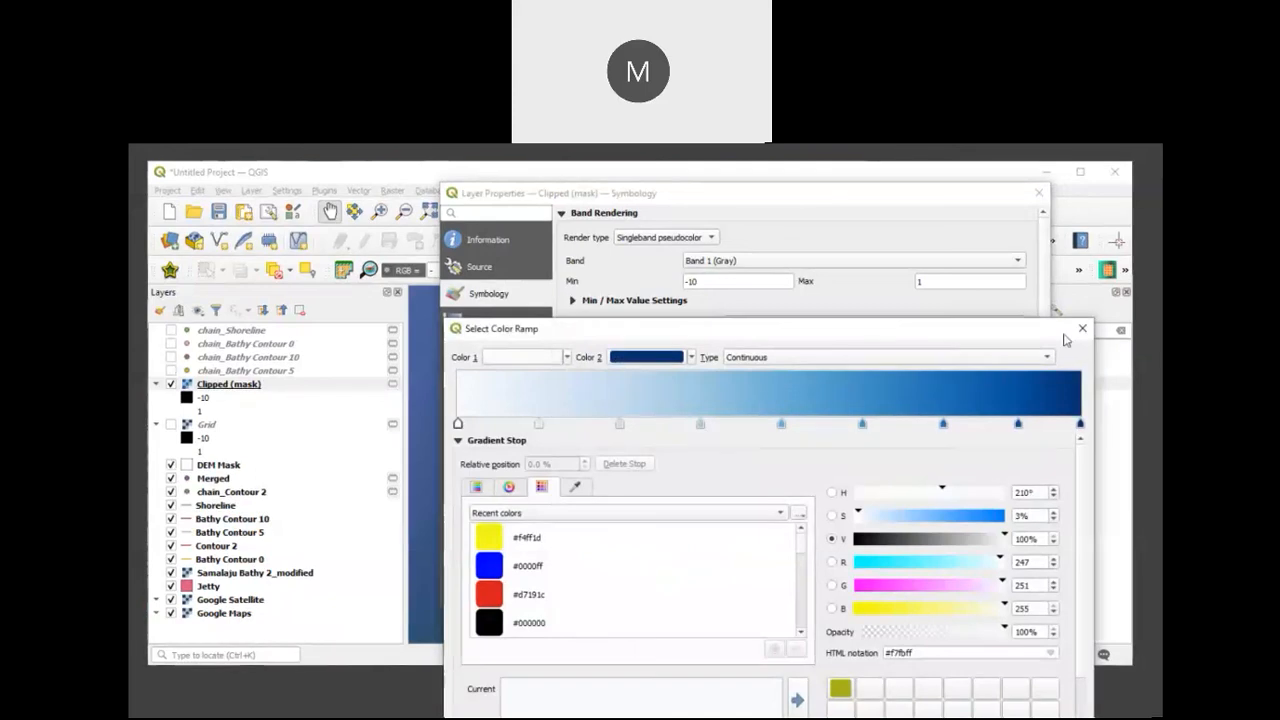
click(1082, 328)
click(1020, 346)
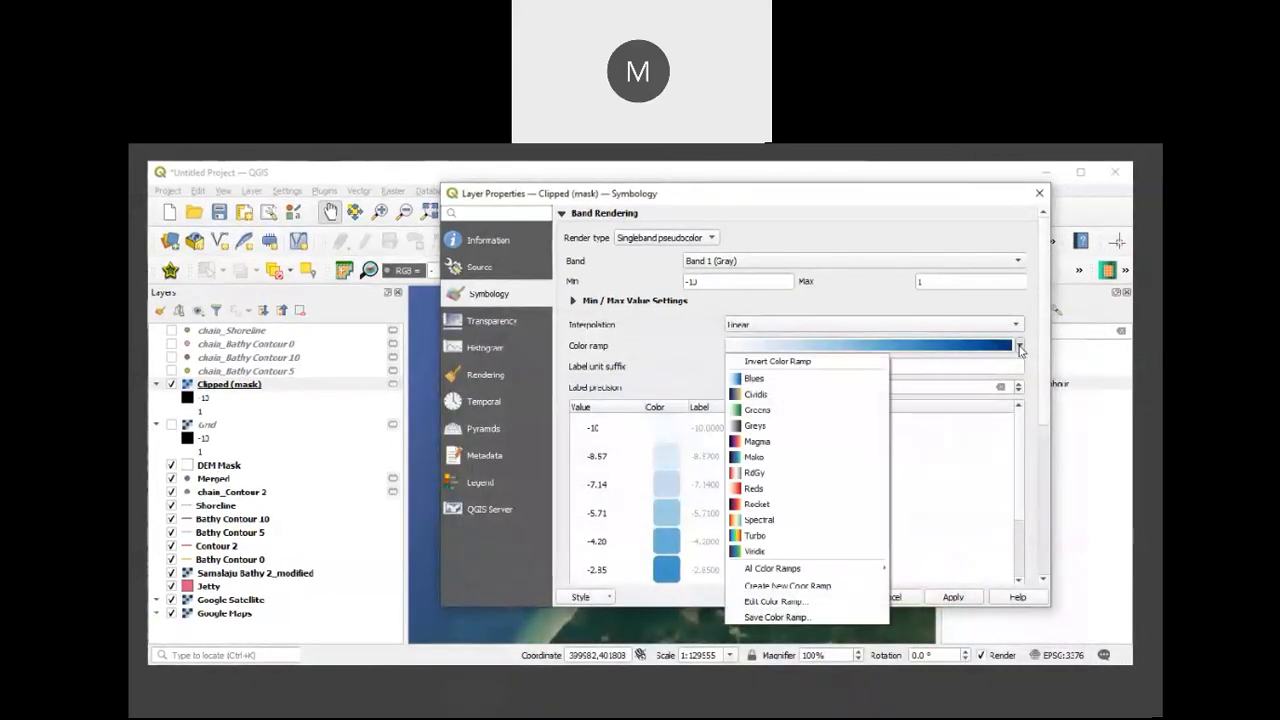
click(851, 363)
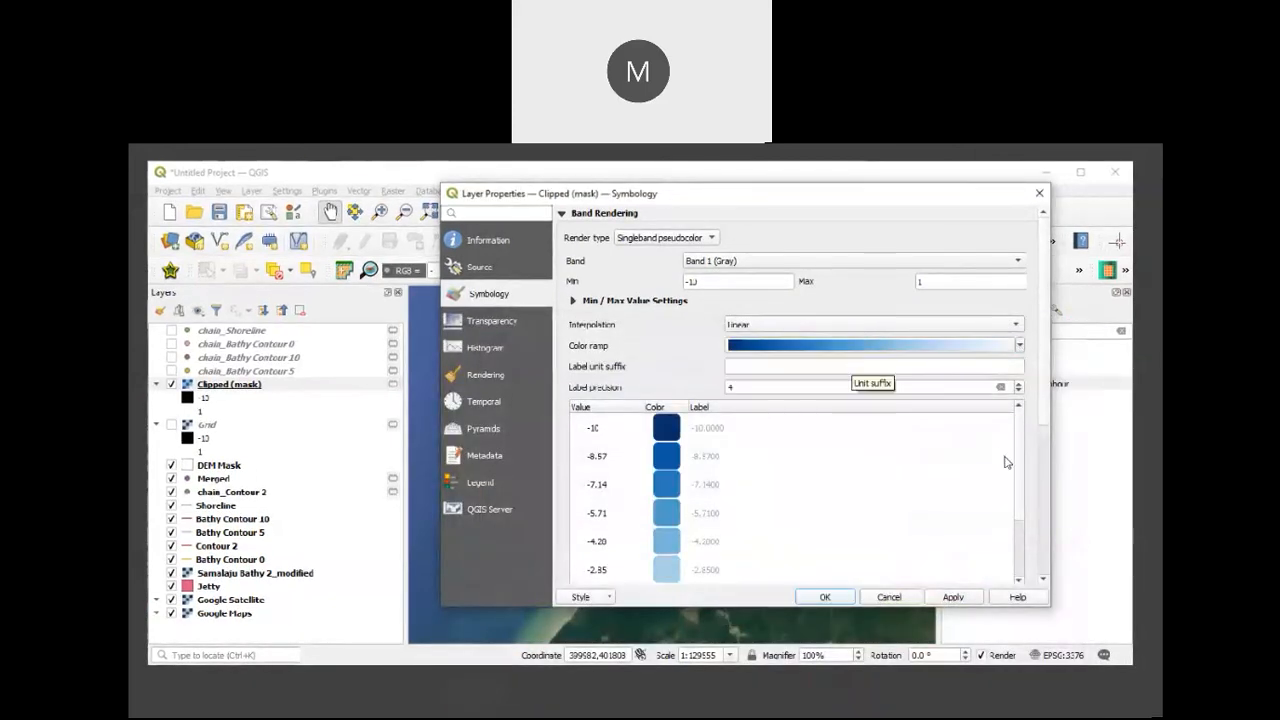
scroll(1020, 560, down, 1)
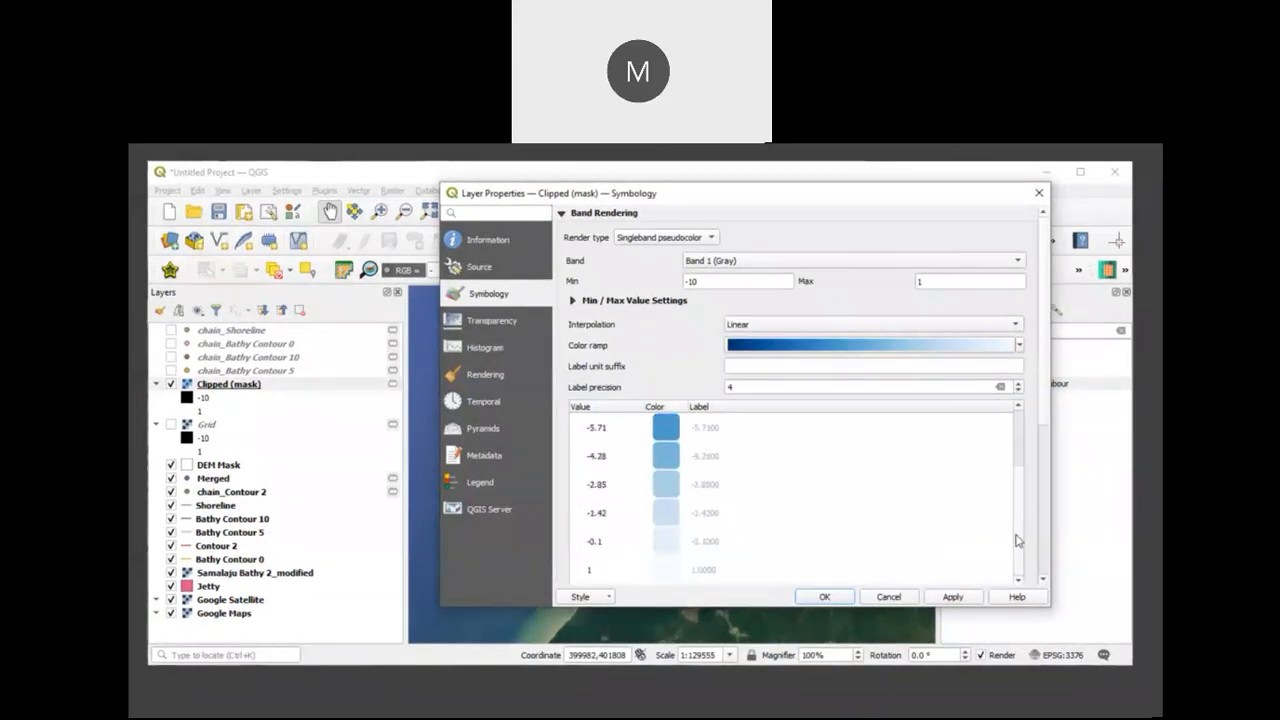
scroll(1017, 540, up, 1)
click(955, 597)
click(825, 597)
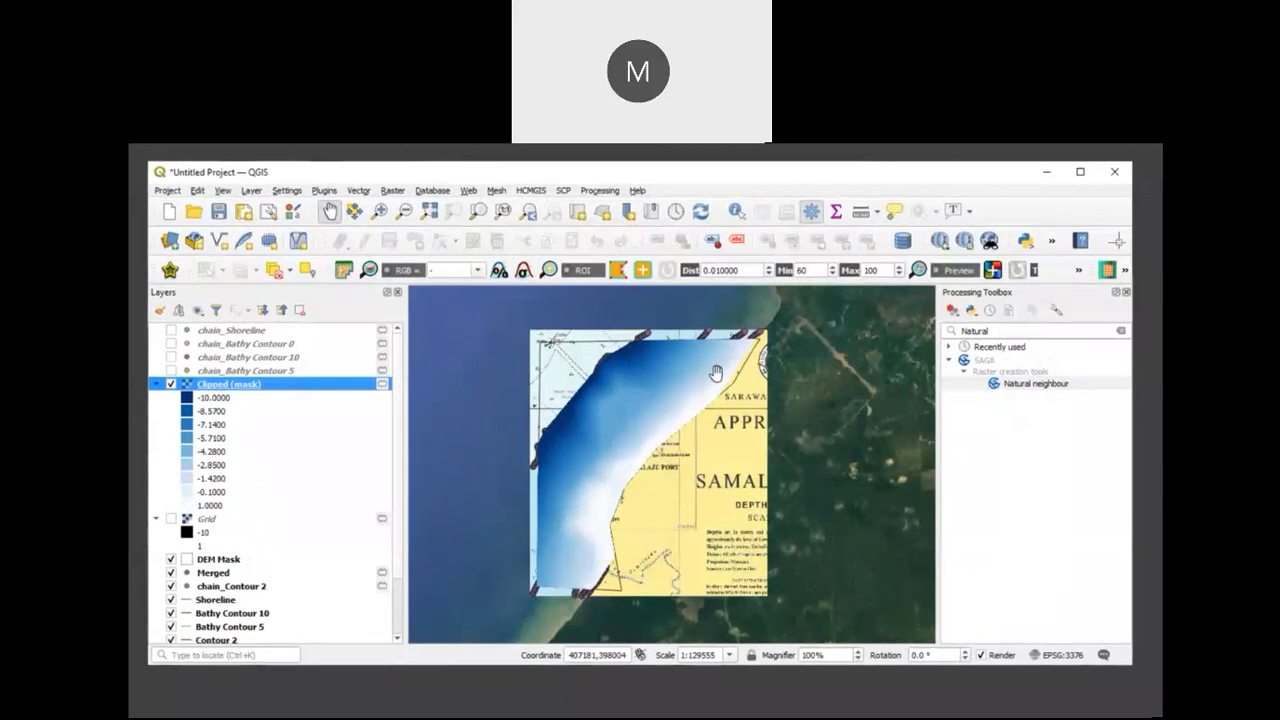
Step: Extract contour lines from the Clipped (mask) raster at an interval of 2 with ELEV as the attribute name
click(391, 191)
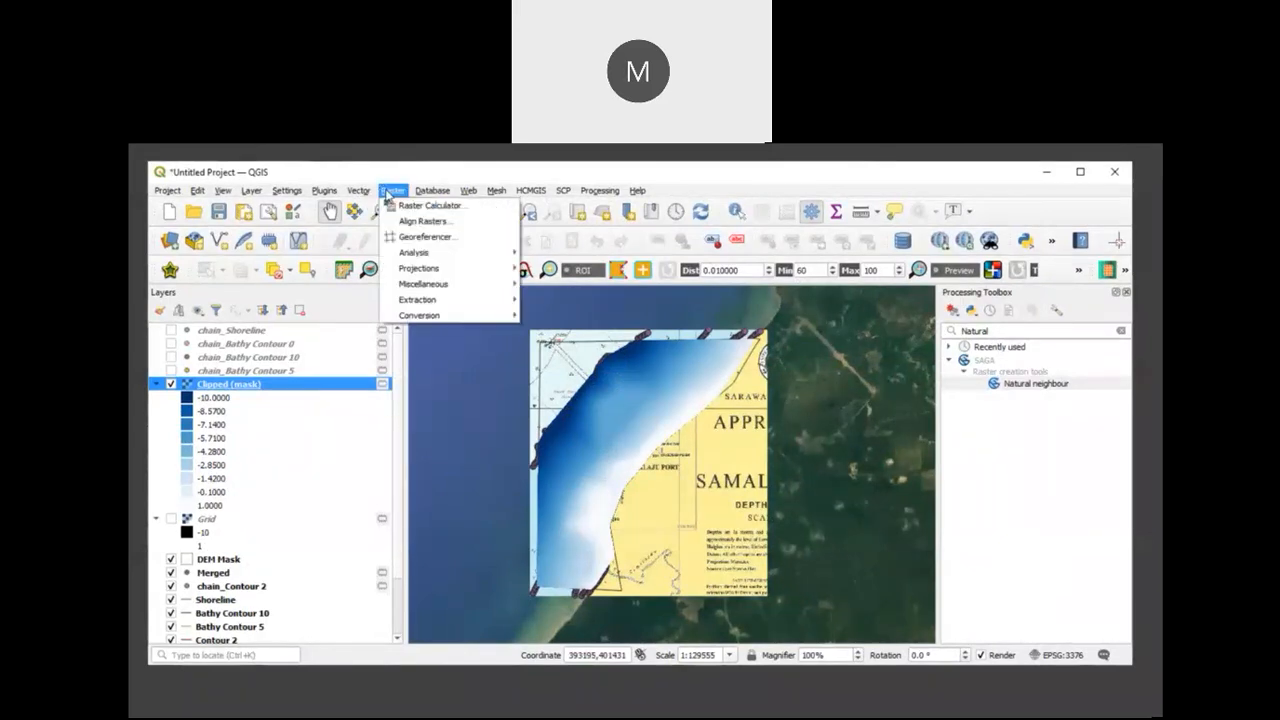
mouse_move(405, 301)
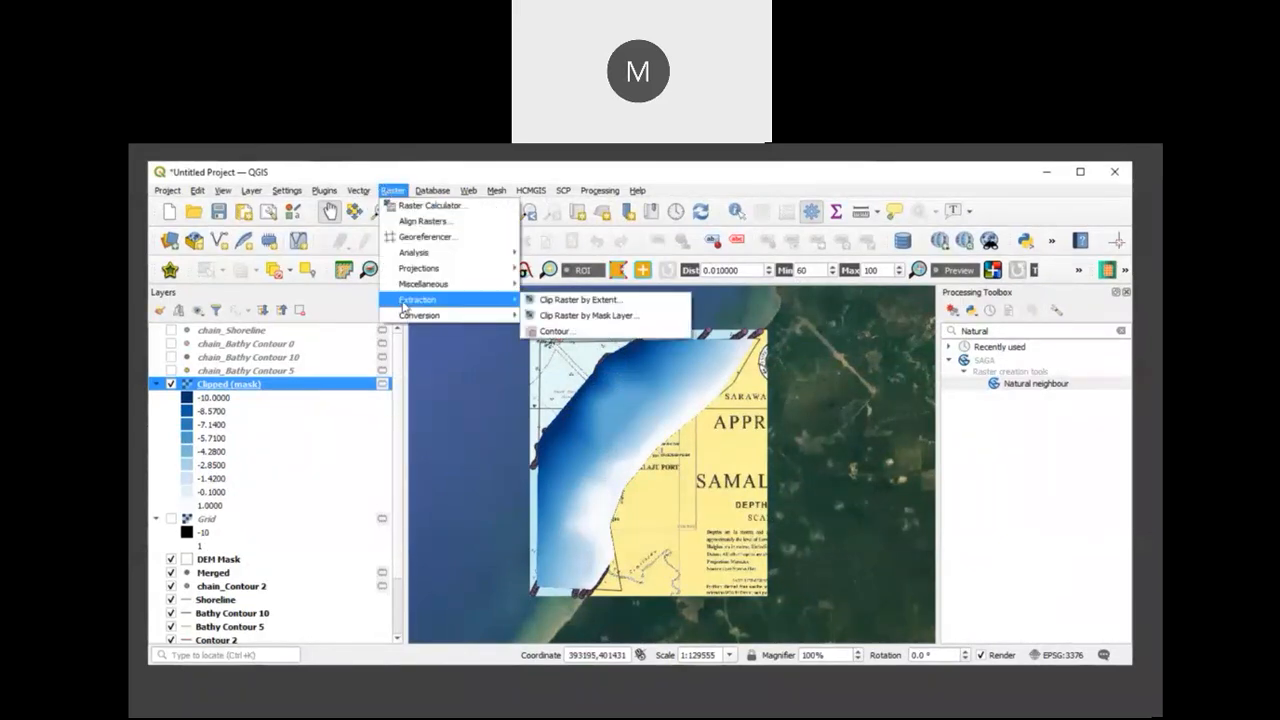
click(553, 331)
click(703, 374)
key(ctrl+a)
text(2)
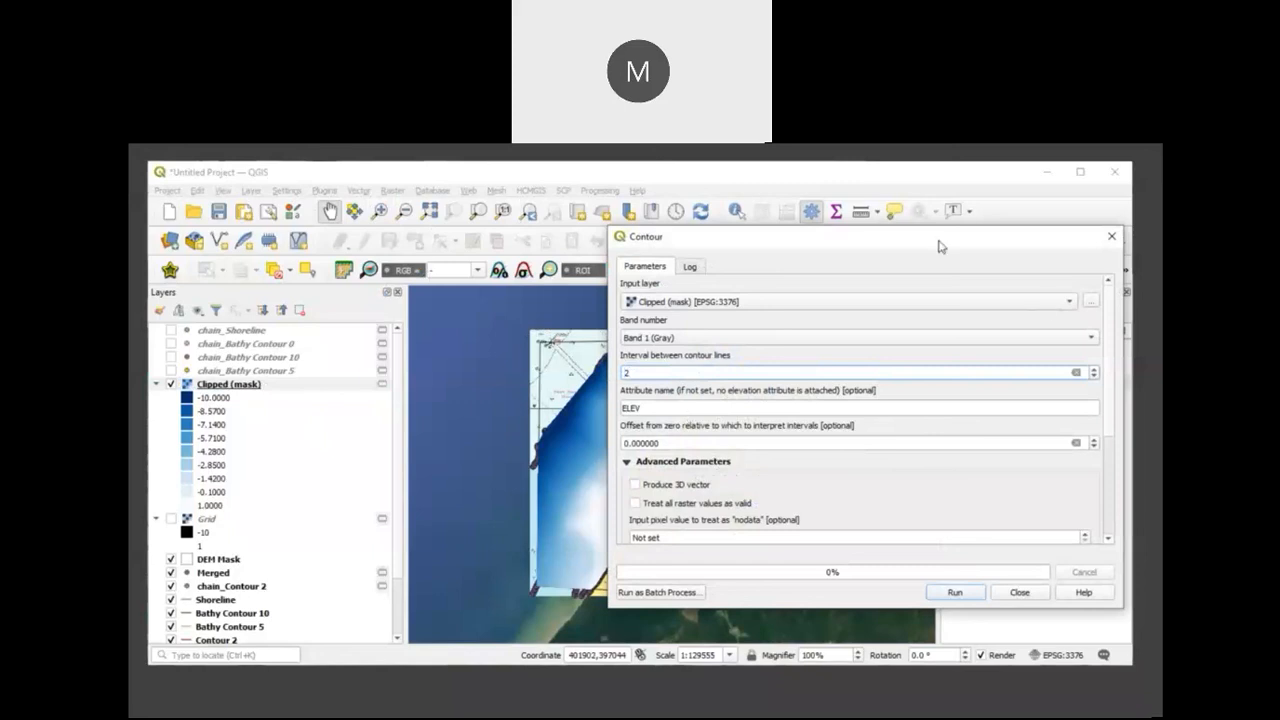
drag(939, 243, 917, 186)
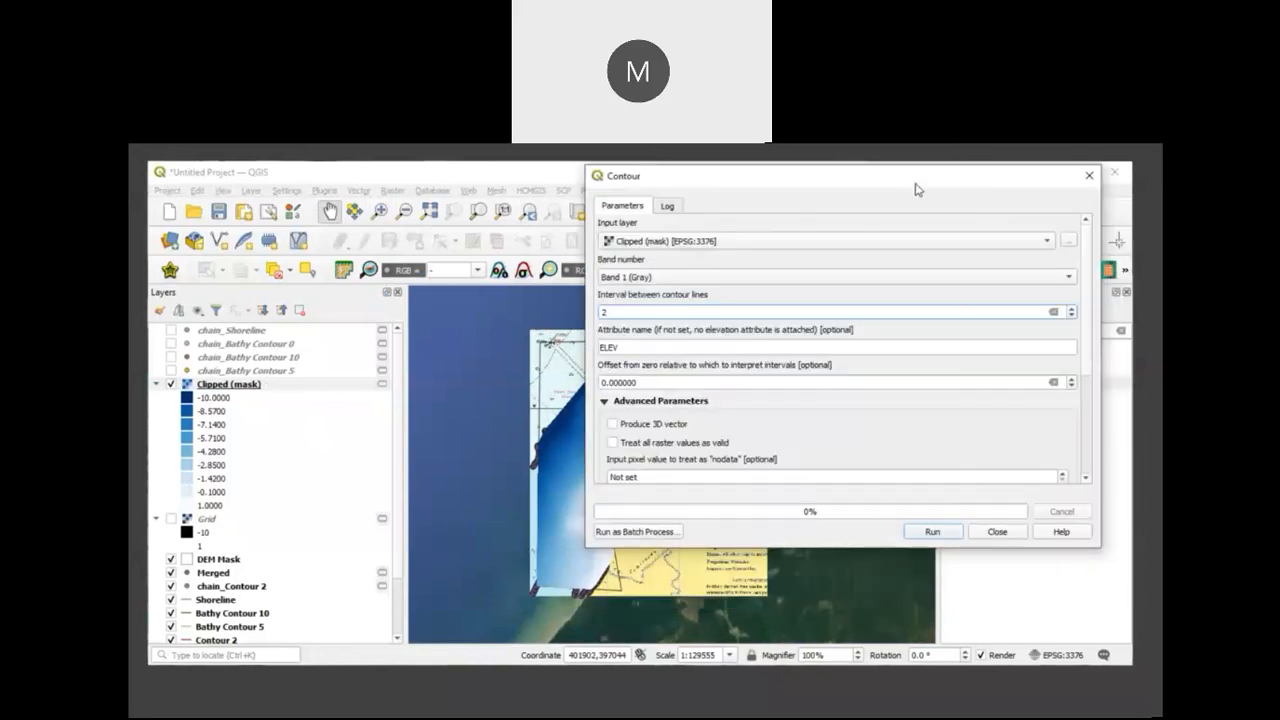
click(944, 537)
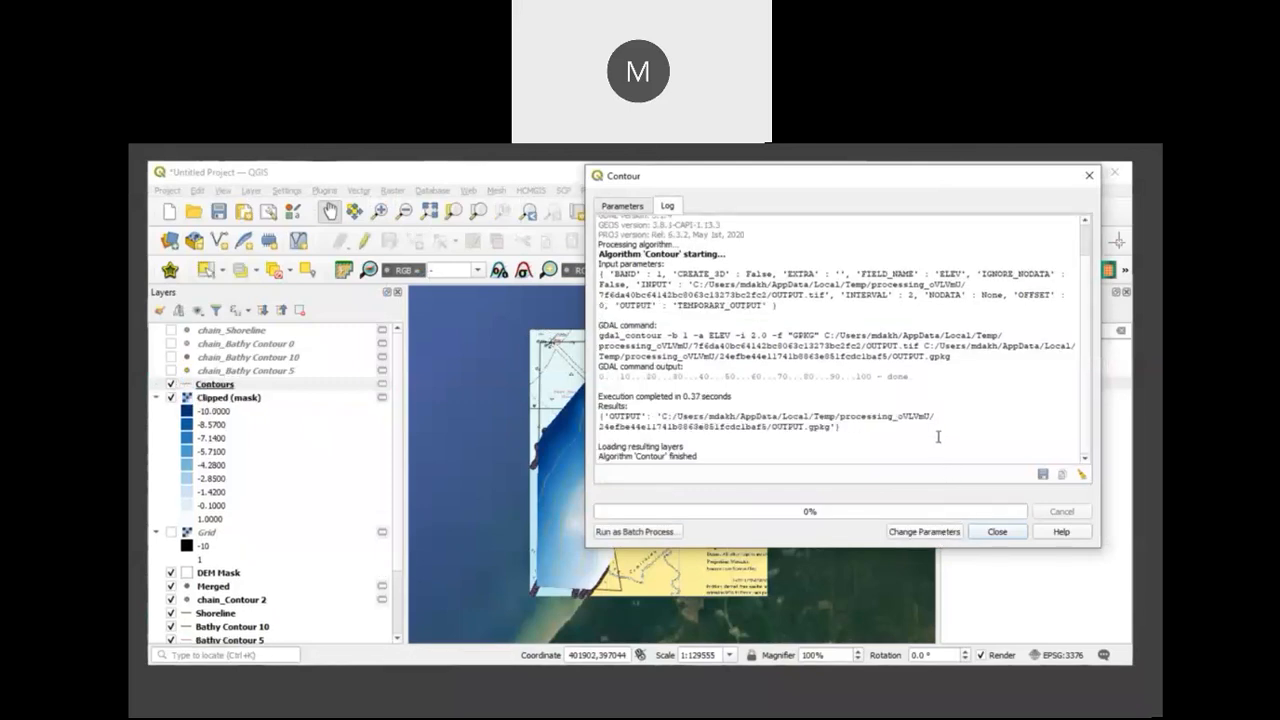
click(1000, 533)
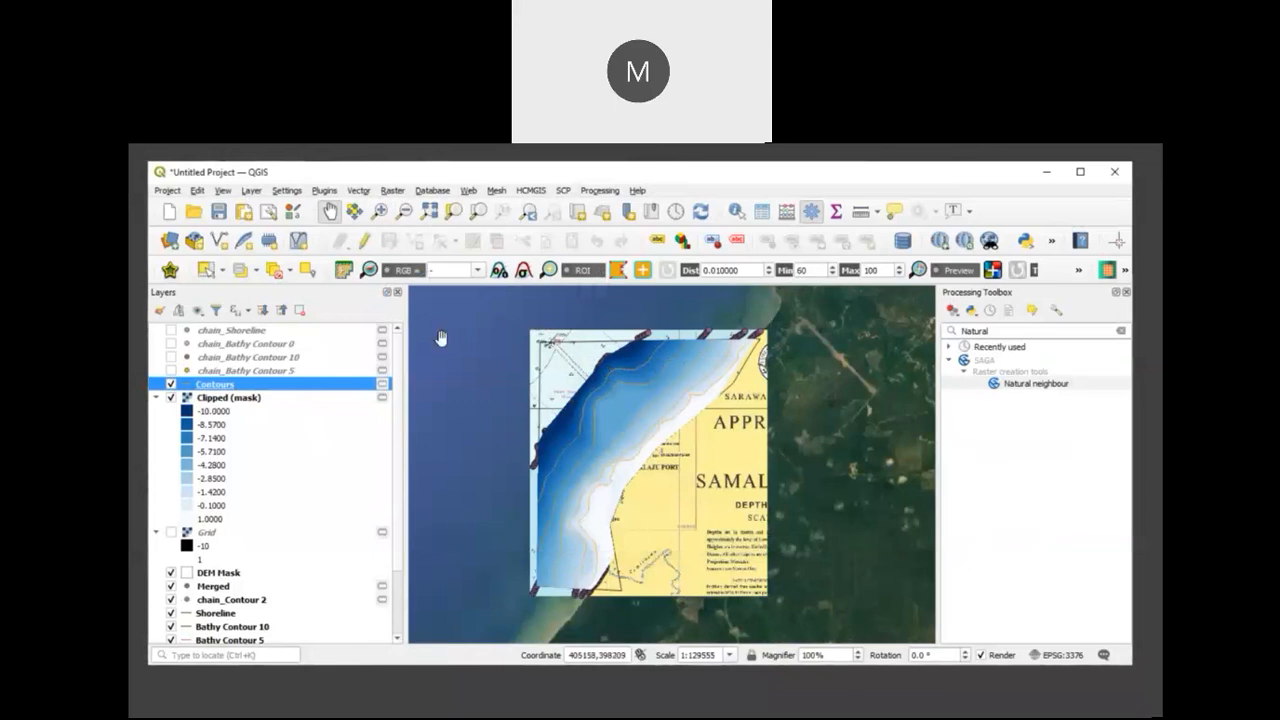
Step: Hide the Clipped (mask) and Merged layers, and label the Contours layer's lines with their elevation values
click(170, 398)
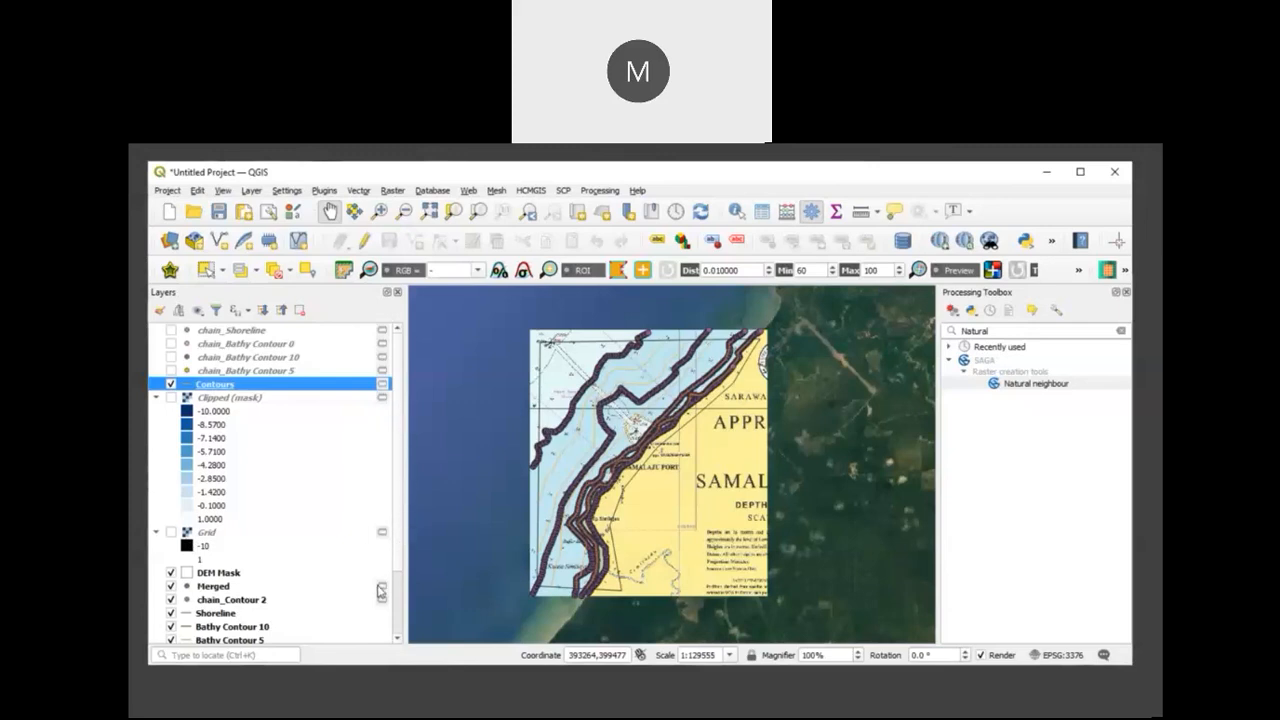
click(171, 587)
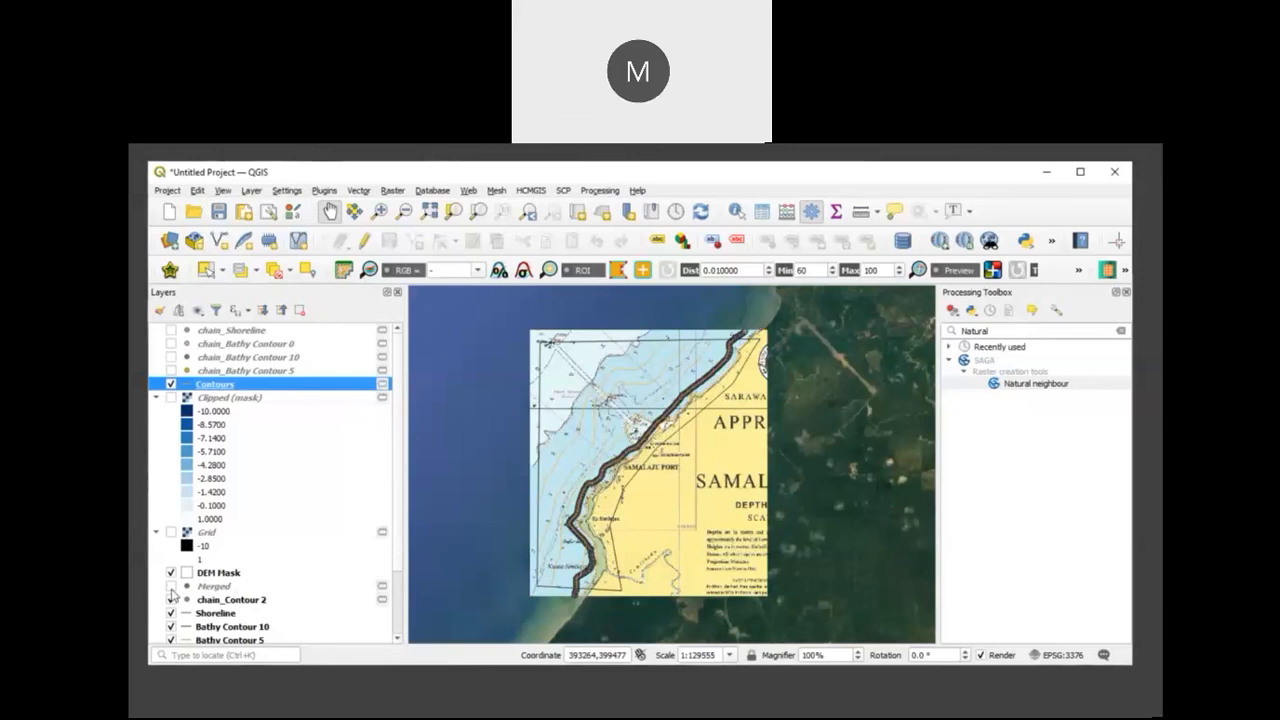
right_click(313, 392)
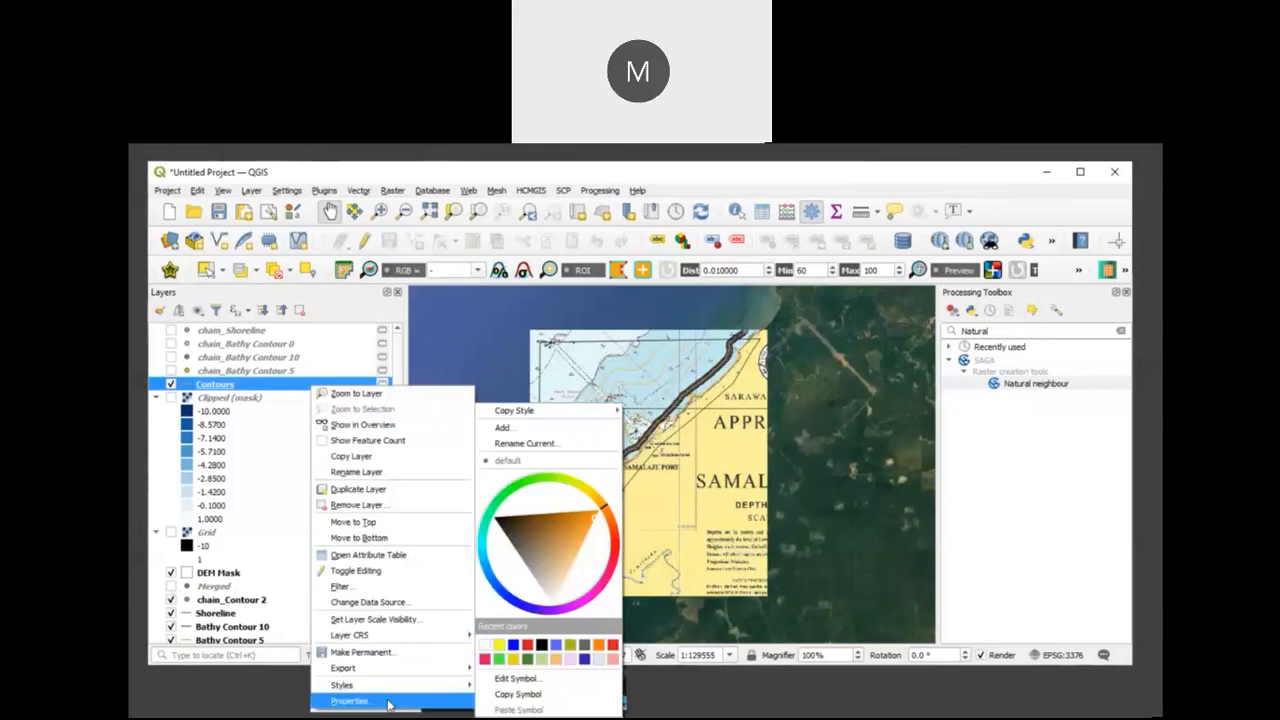
click(350, 701)
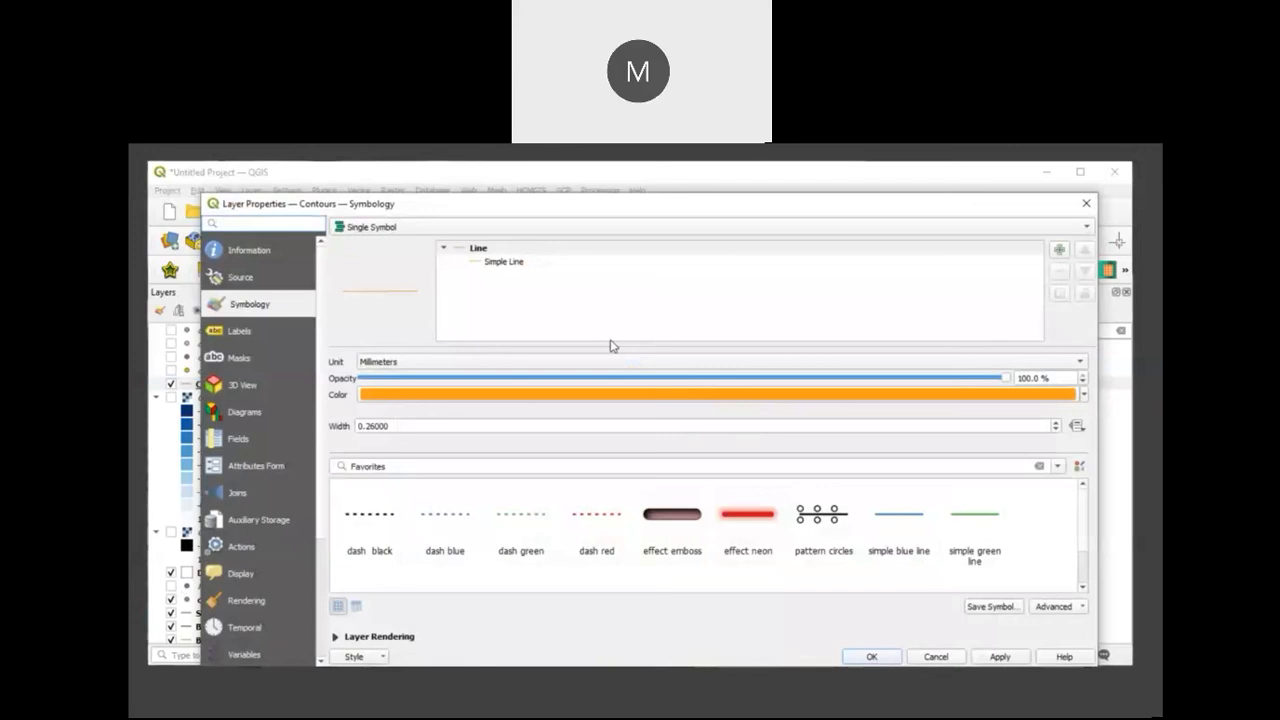
click(246, 334)
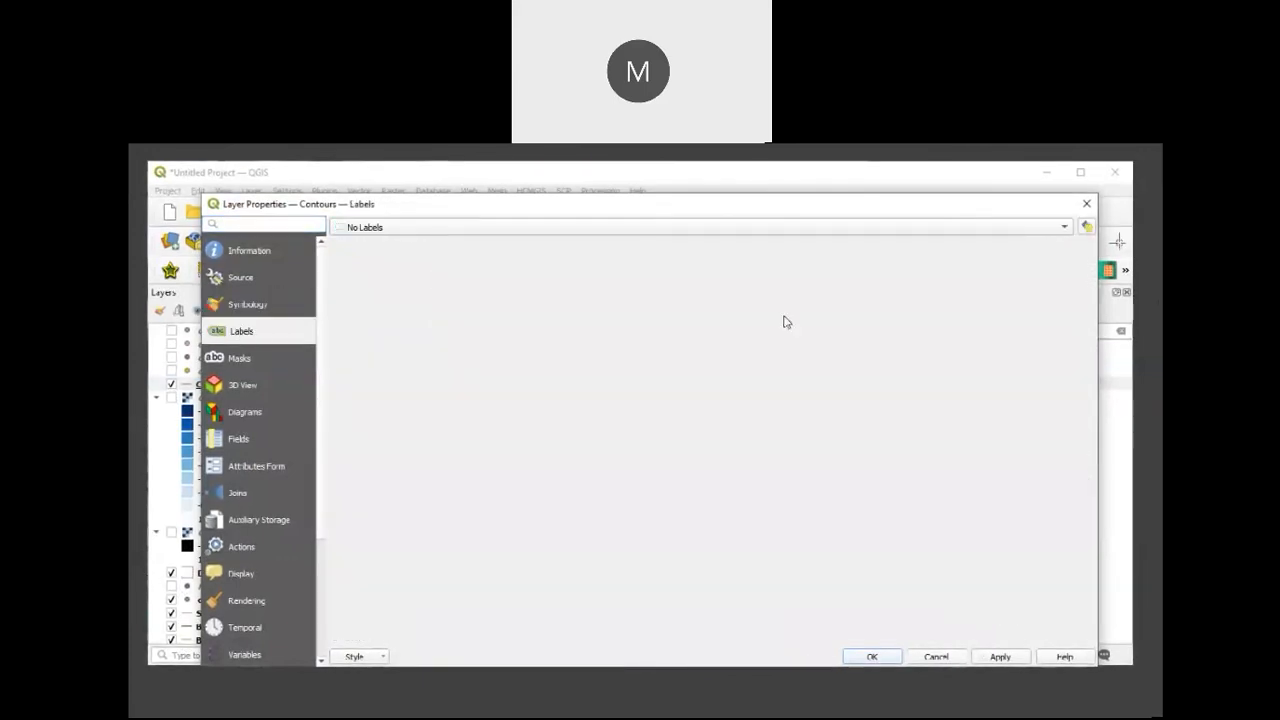
click(1058, 228)
click(891, 244)
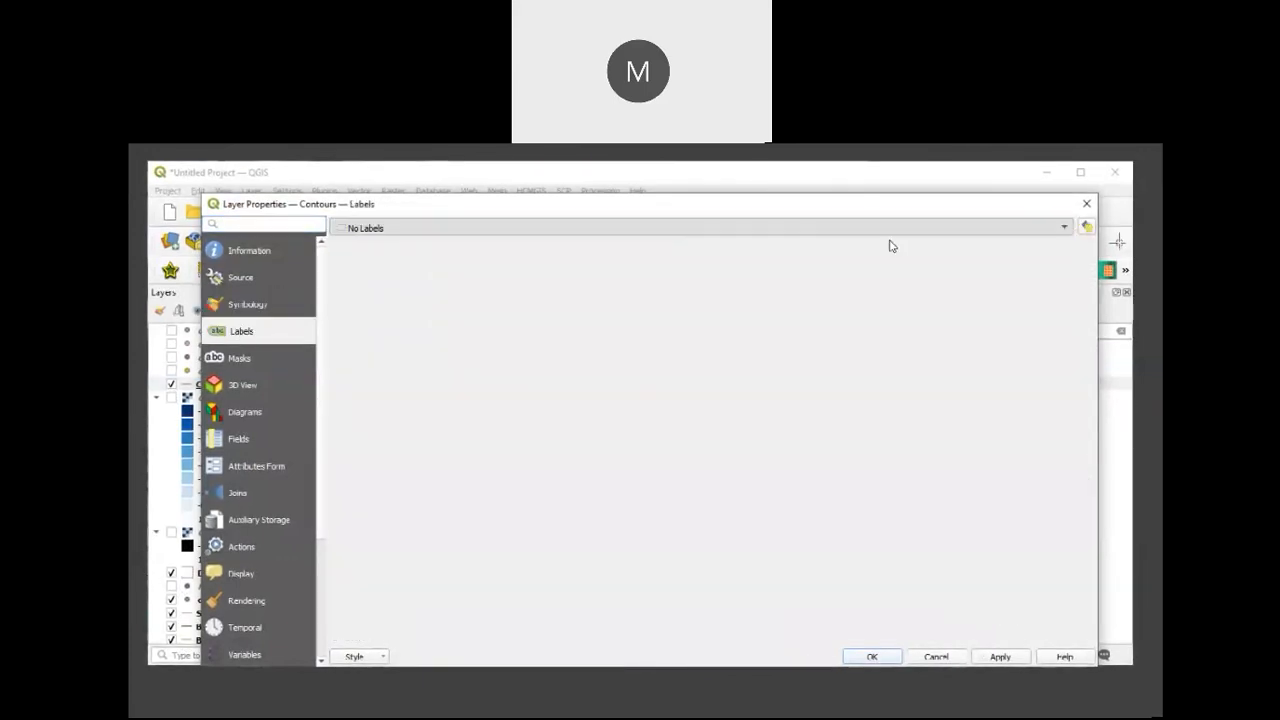
click(1063, 251)
click(791, 300)
click(1000, 659)
click(872, 657)
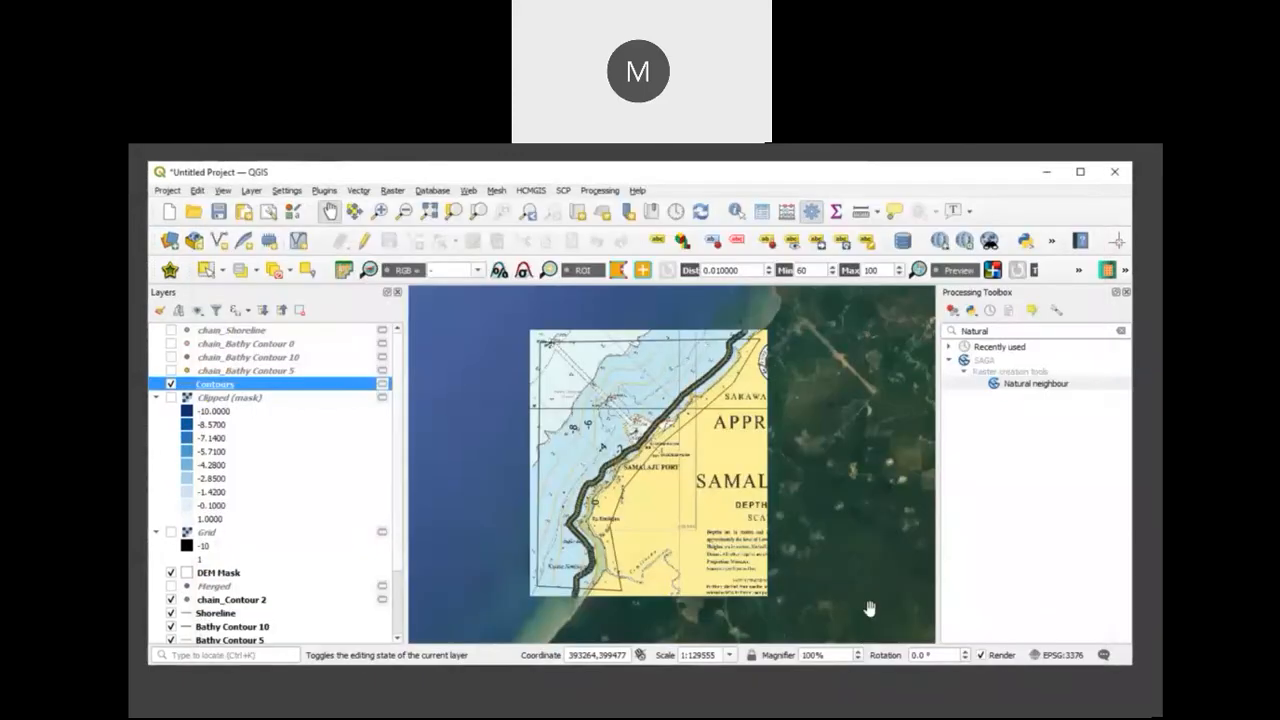
Step: Compare the labelled contours with the chart's printed depth soundings and contour lines along the Samalaju coast
scroll(560, 403, up, 1)
scroll(561, 403, up, 1)
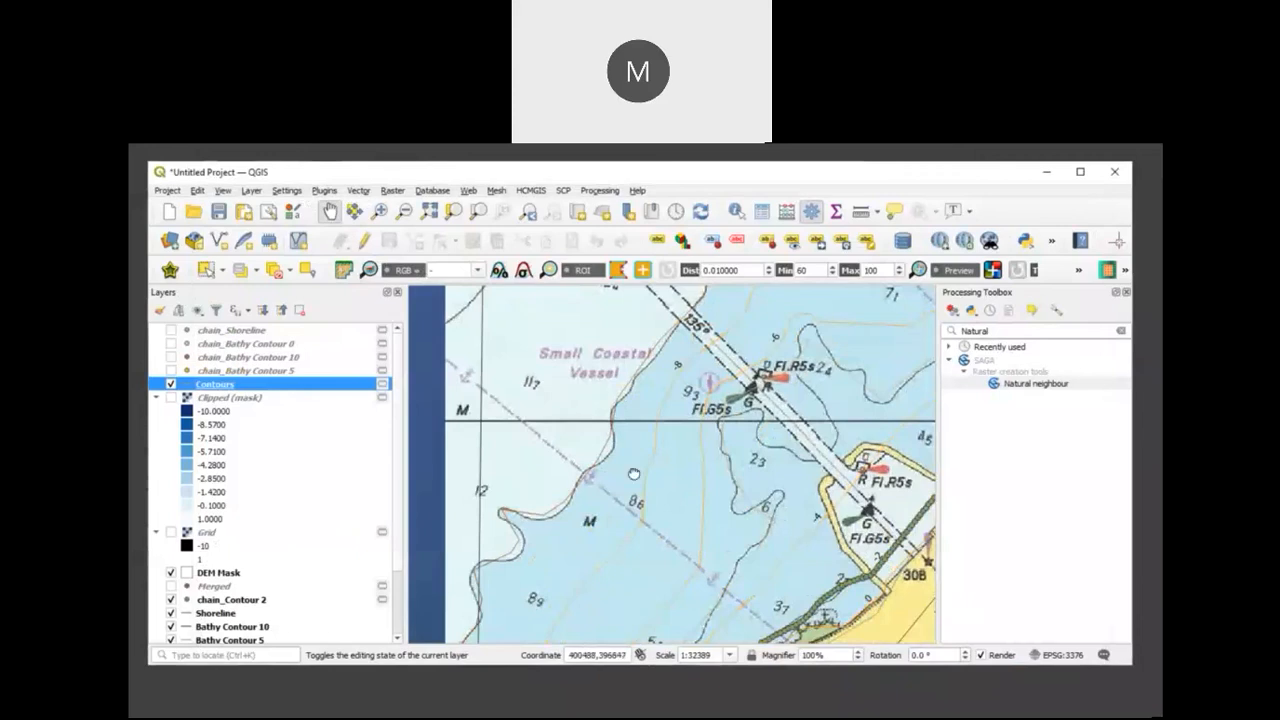
drag(605, 383, 638, 478)
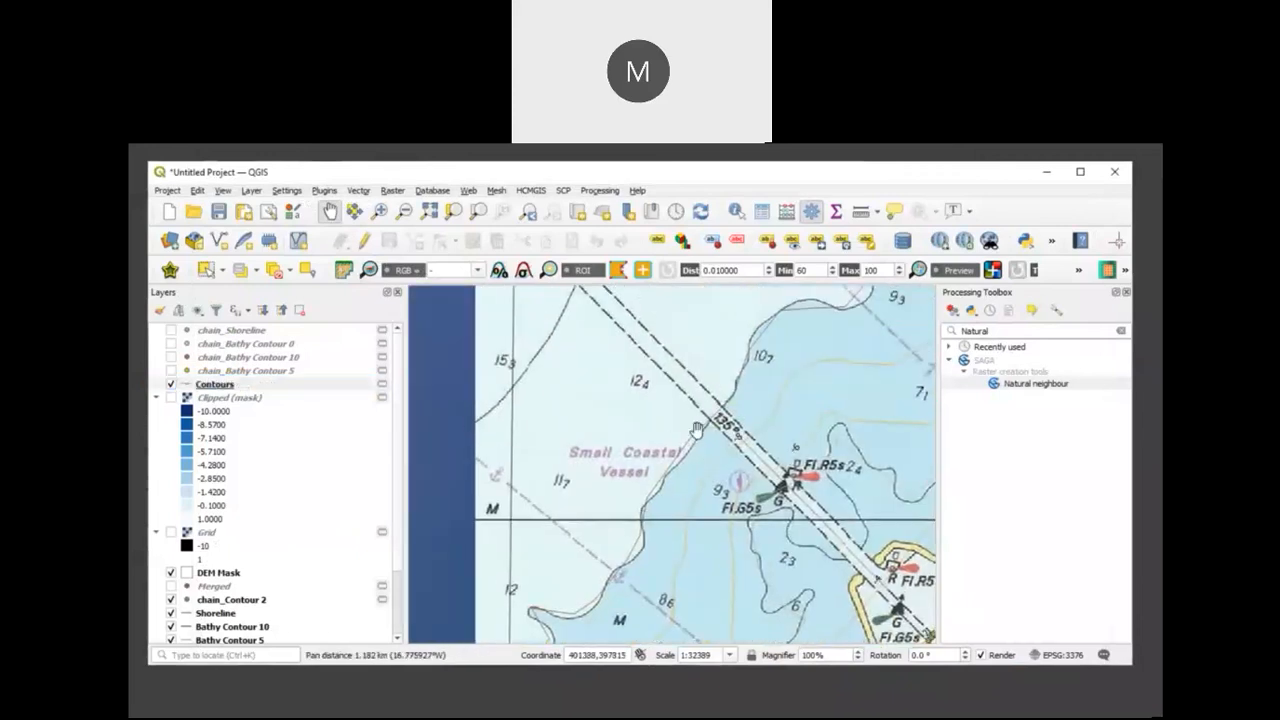
drag(671, 528, 668, 394)
drag(725, 491, 678, 442)
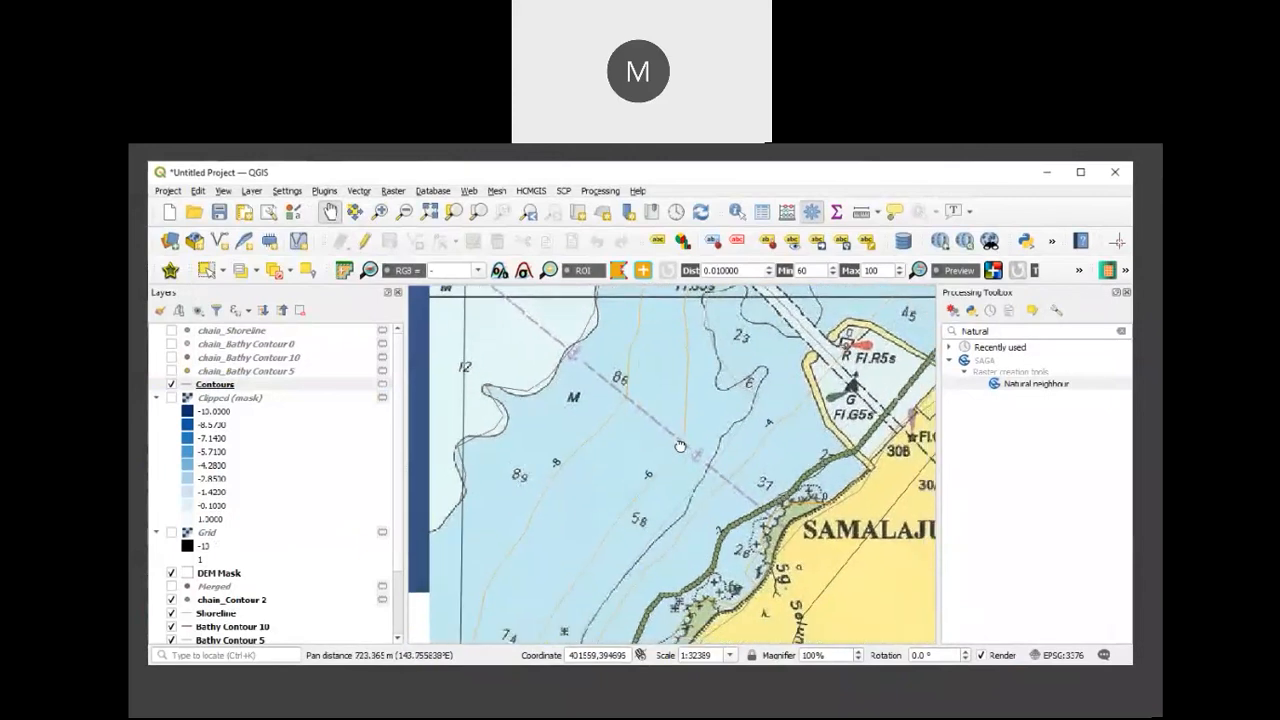
drag(701, 488, 692, 452)
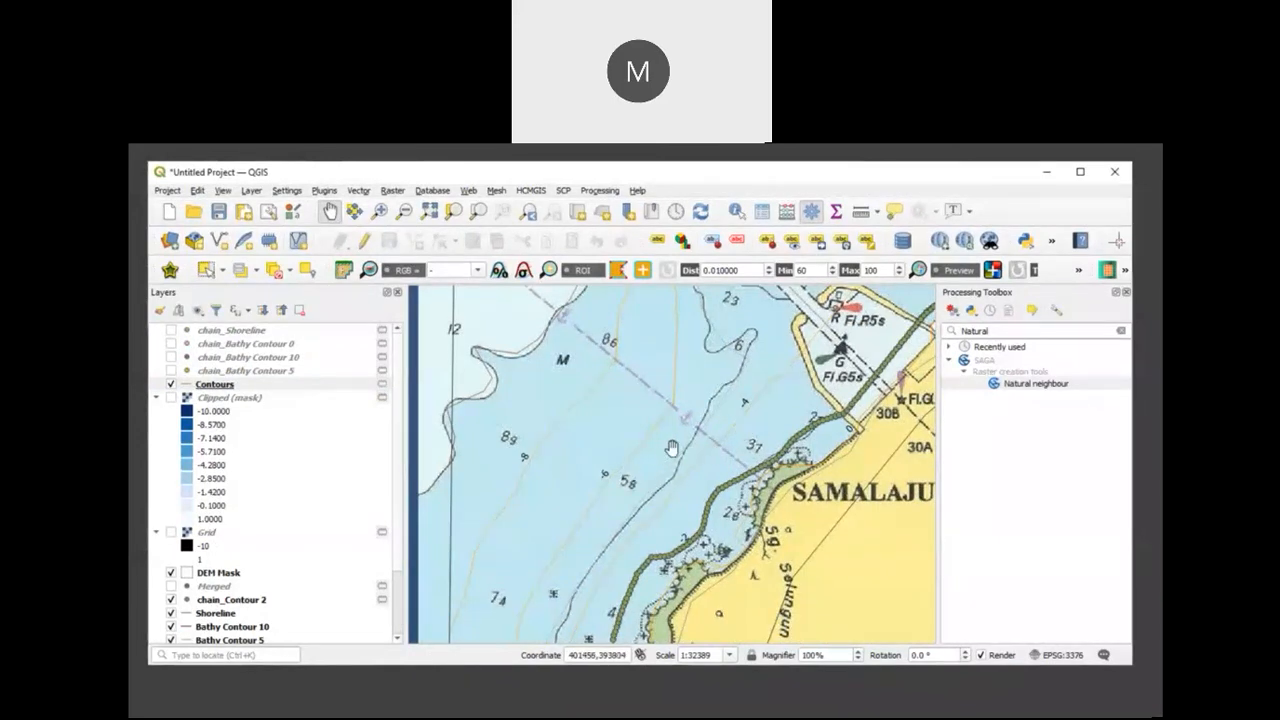
drag(651, 392, 737, 508)
drag(685, 450, 666, 481)
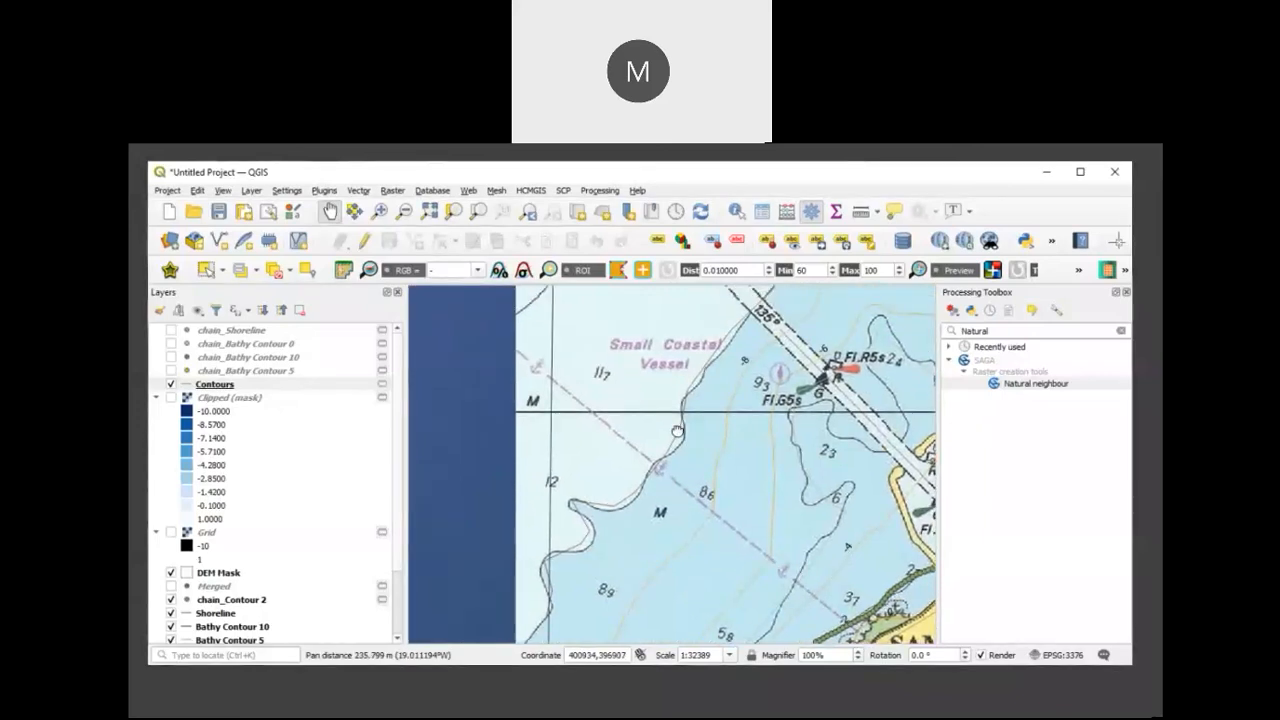
drag(677, 430, 646, 546)
drag(755, 364, 647, 405)
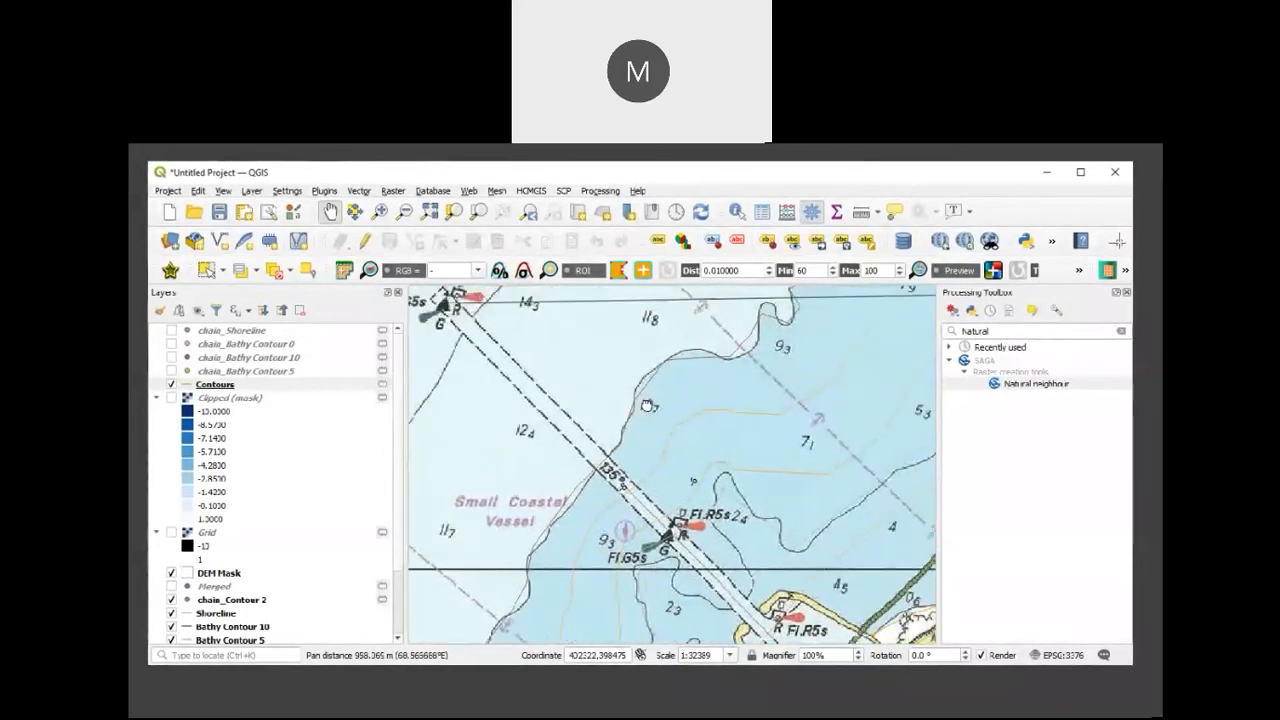
drag(835, 595, 780, 450)
drag(772, 584, 804, 407)
drag(668, 524, 680, 441)
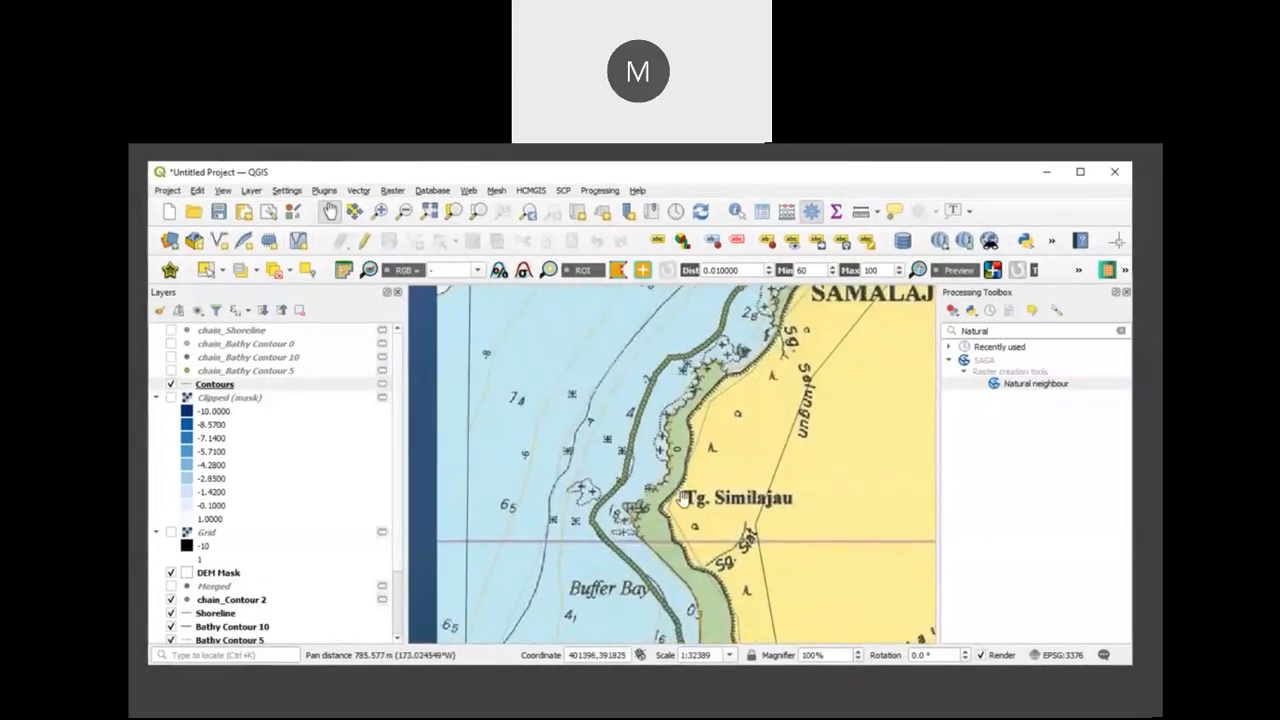
drag(672, 512, 679, 472)
scroll(742, 478, down, 1)
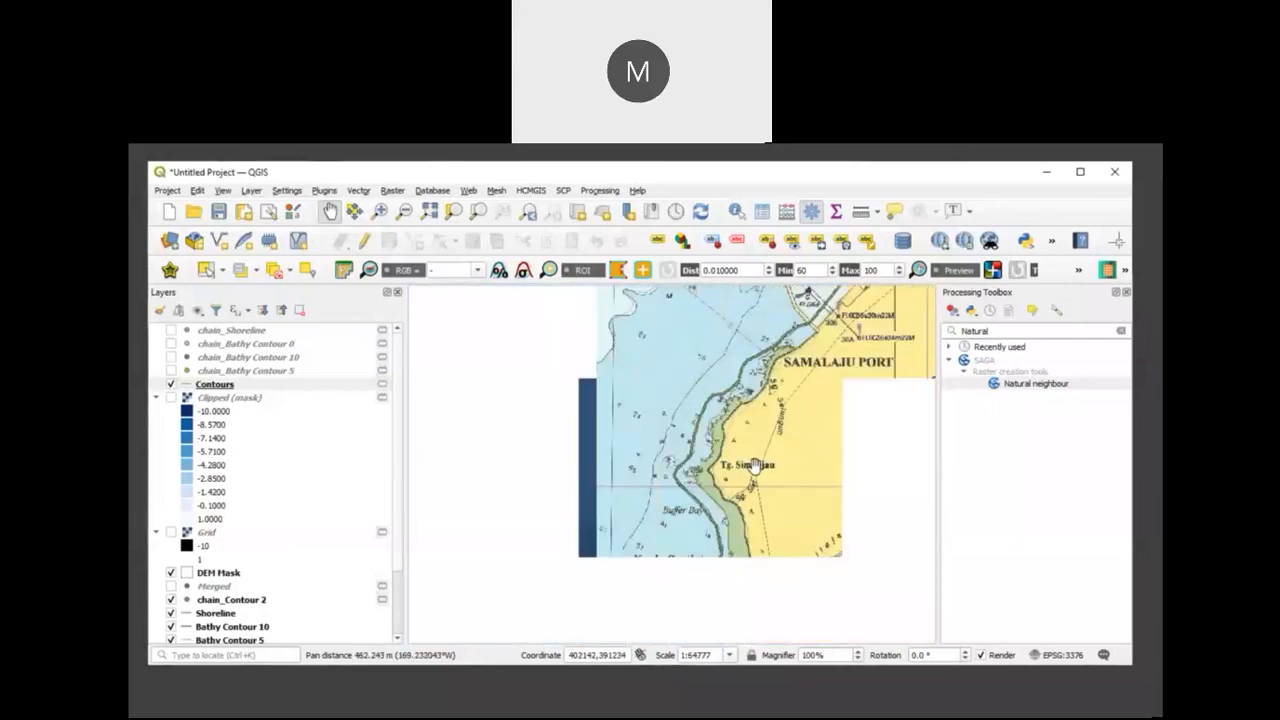
drag(789, 428, 745, 522)
scroll(896, 358, down, 1)
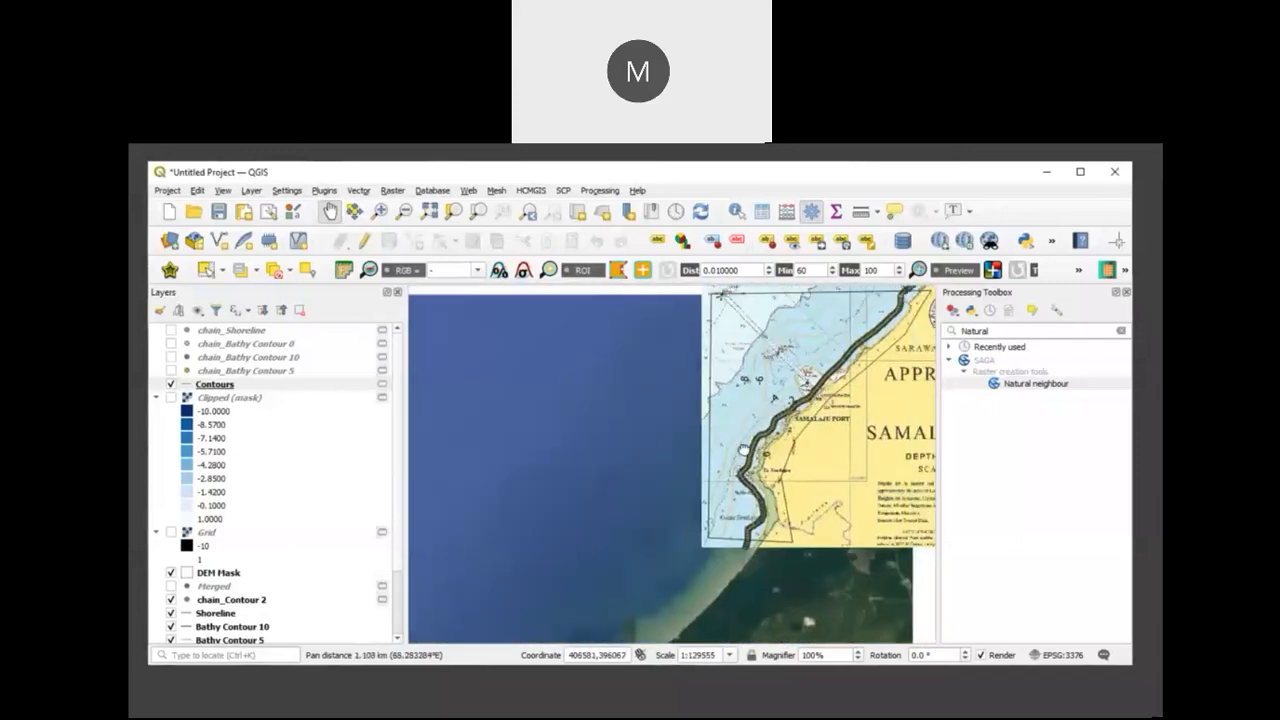
drag(890, 325, 761, 408)
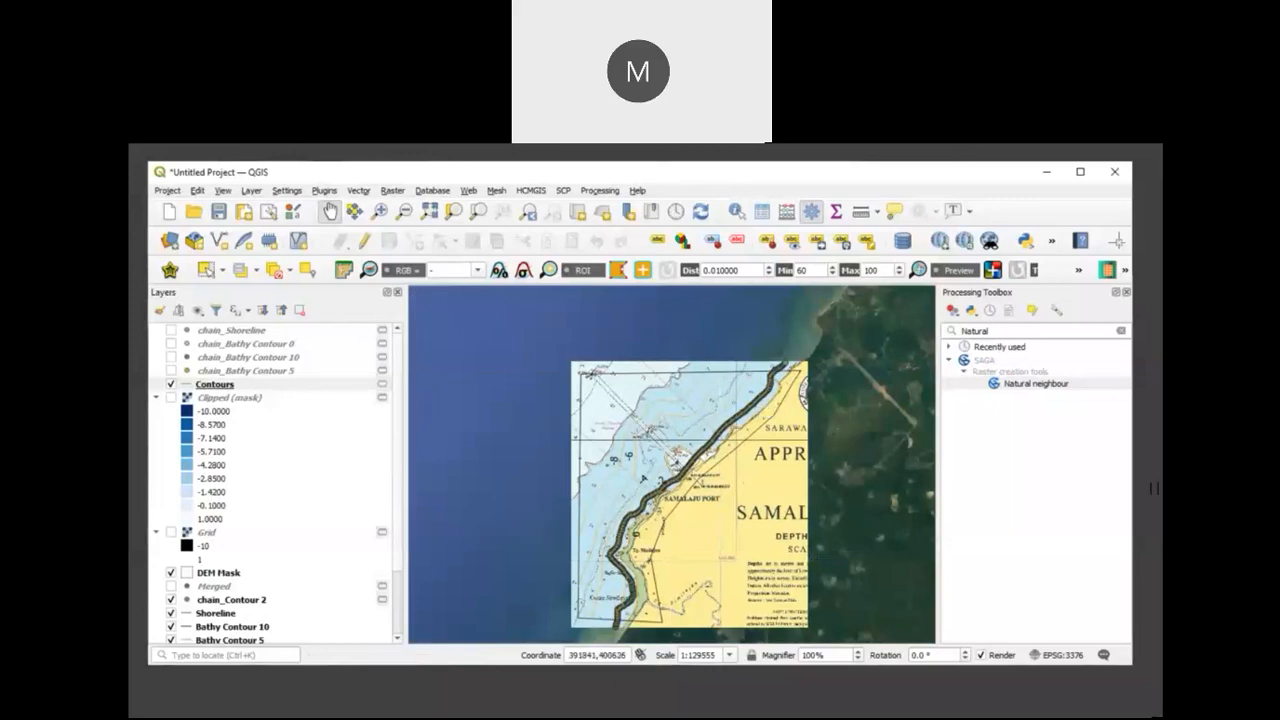
Step: Show the Clipped (mask) layer and export it as the GeoTIFF Bathy DEM in D:\Gunung Jerai\GIS, adding it to the map
click(172, 398)
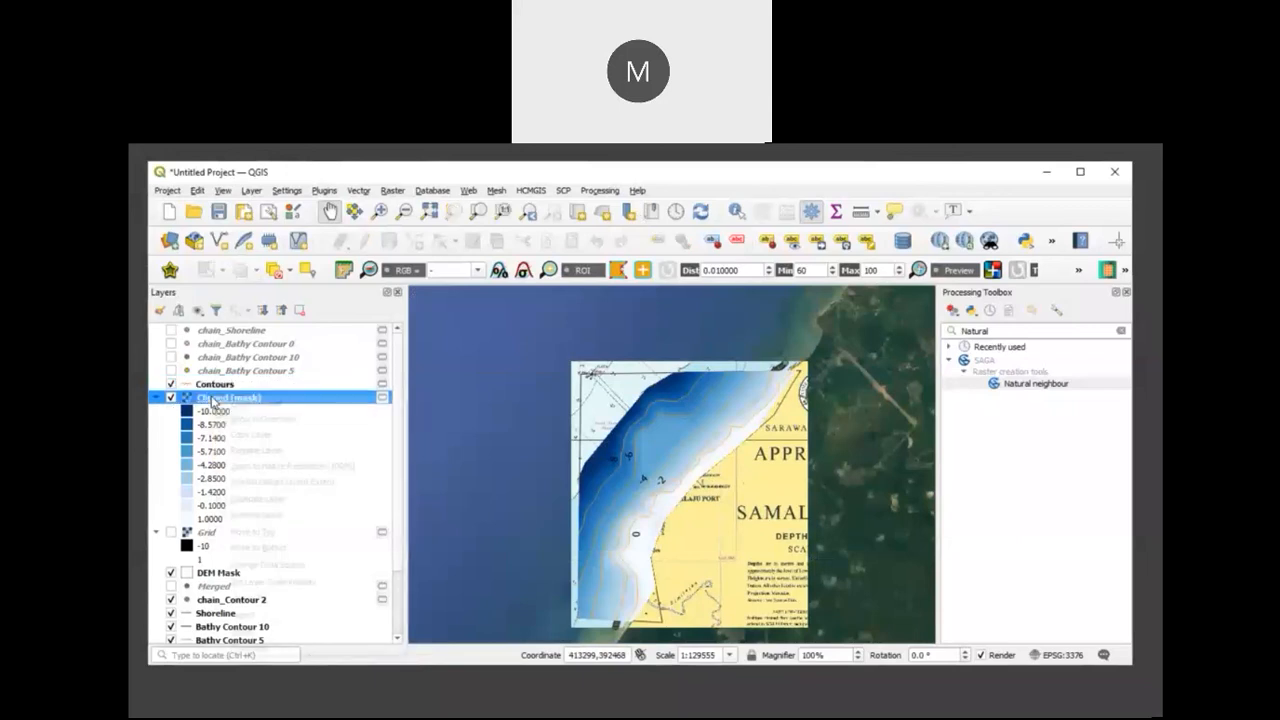
right_click(212, 398)
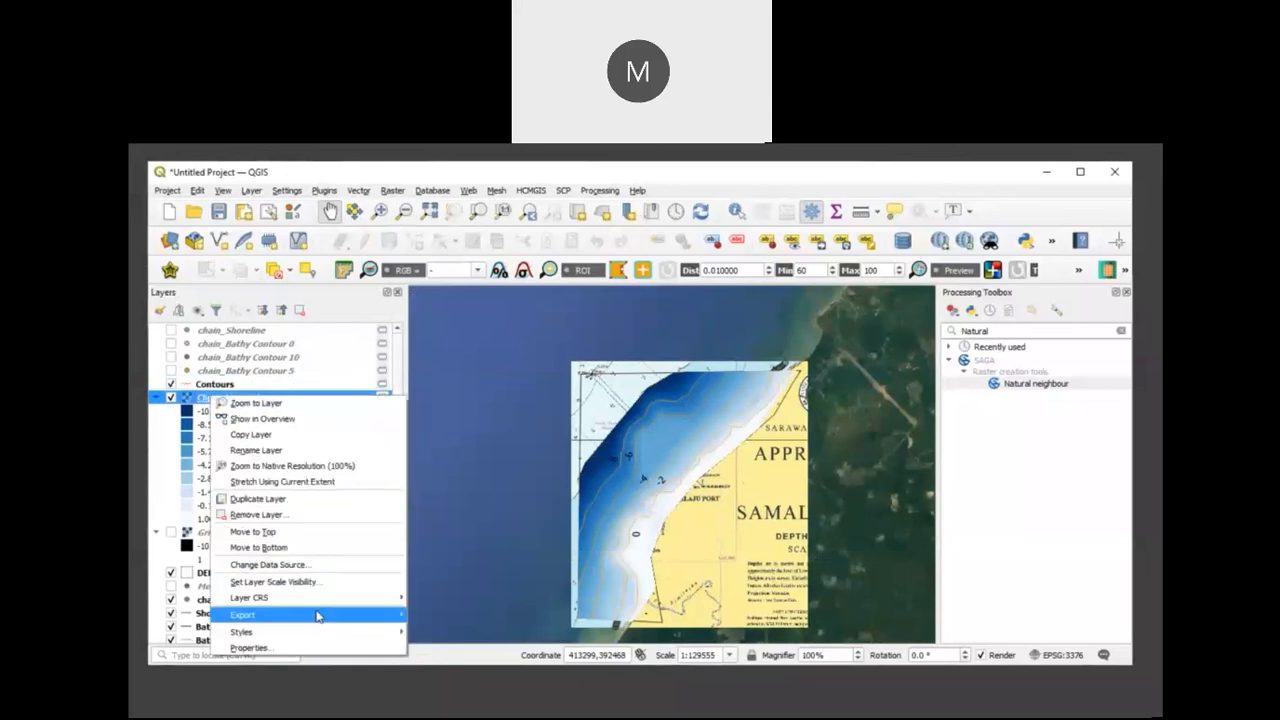
mouse_move(316, 614)
click(463, 618)
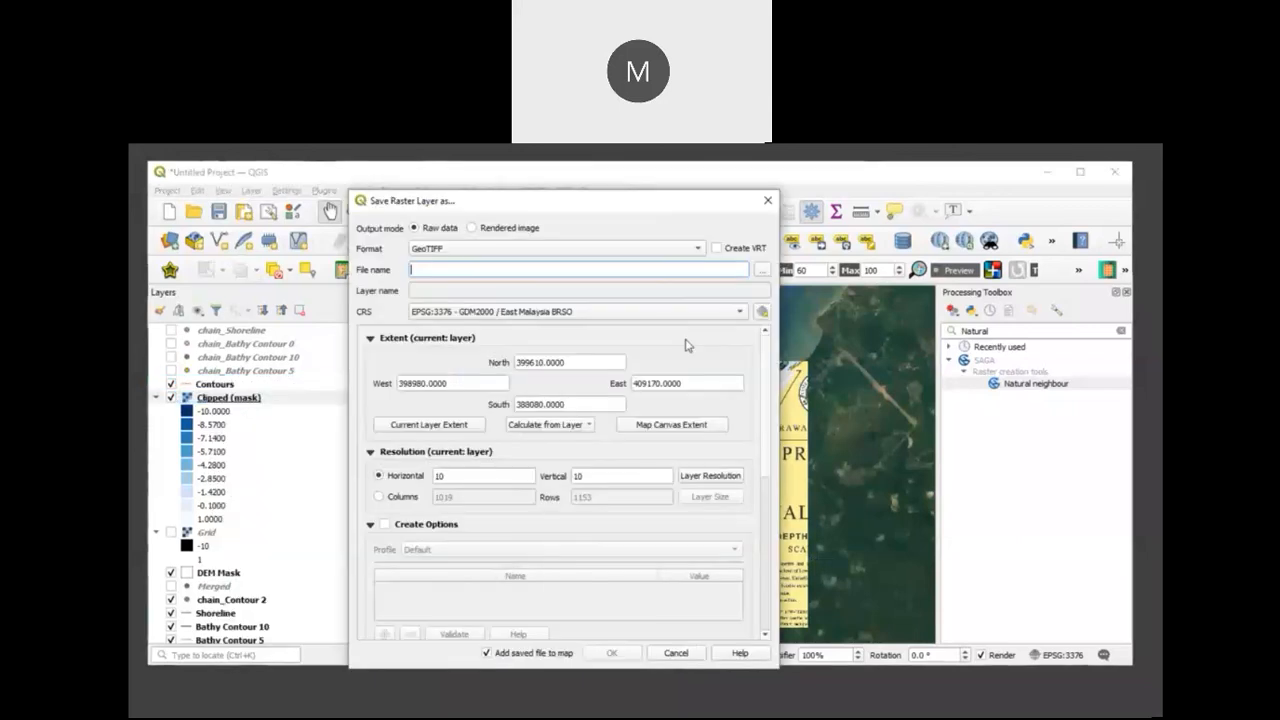
click(762, 269)
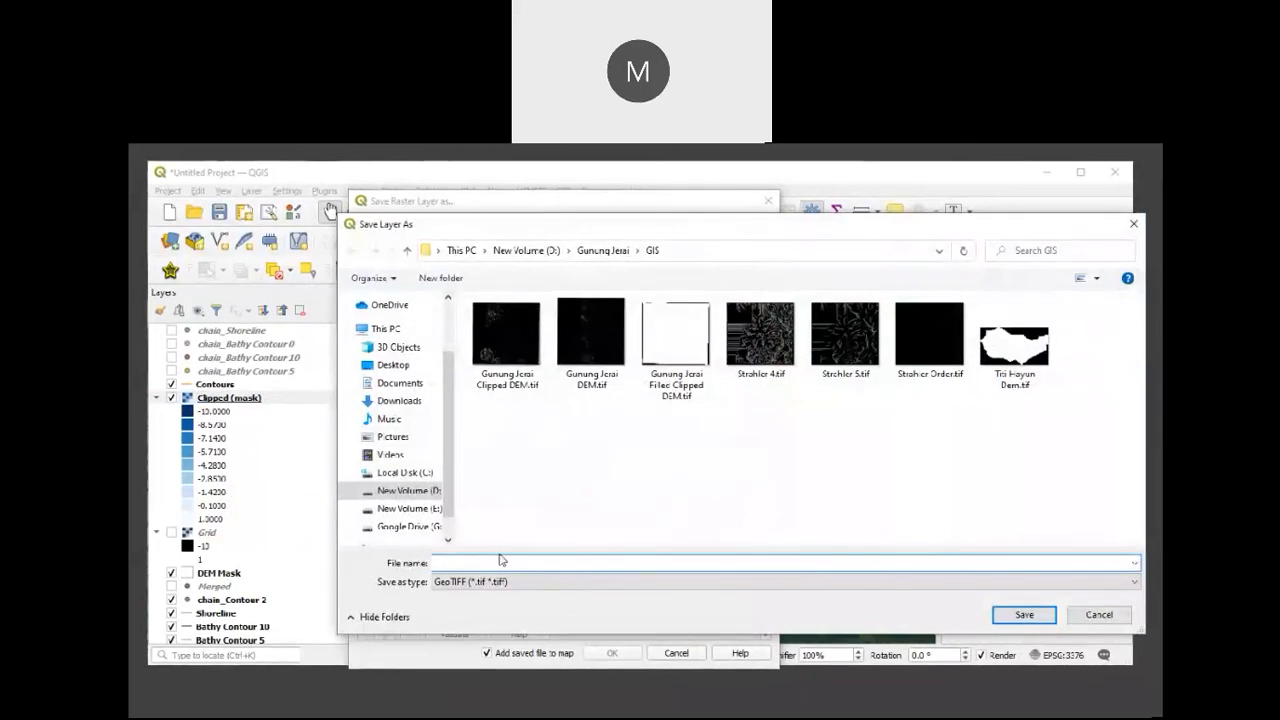
text(Bat)
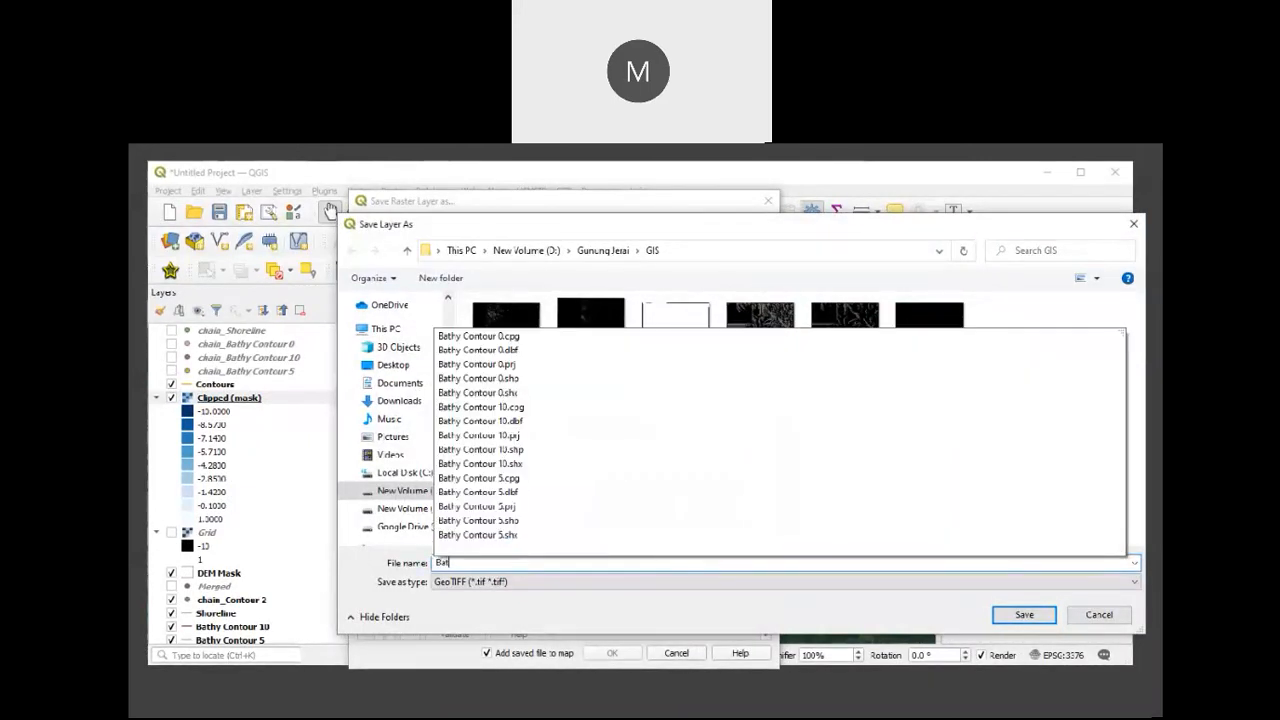
text(hy DEM)
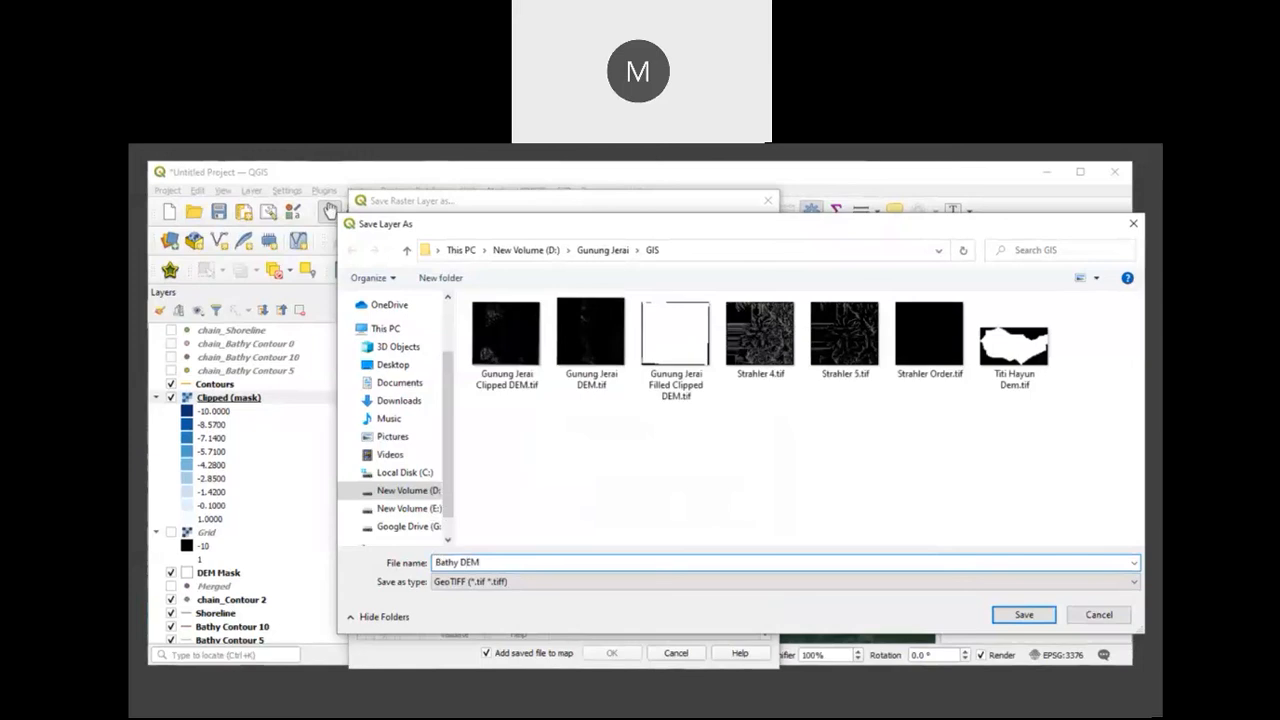
click(1018, 615)
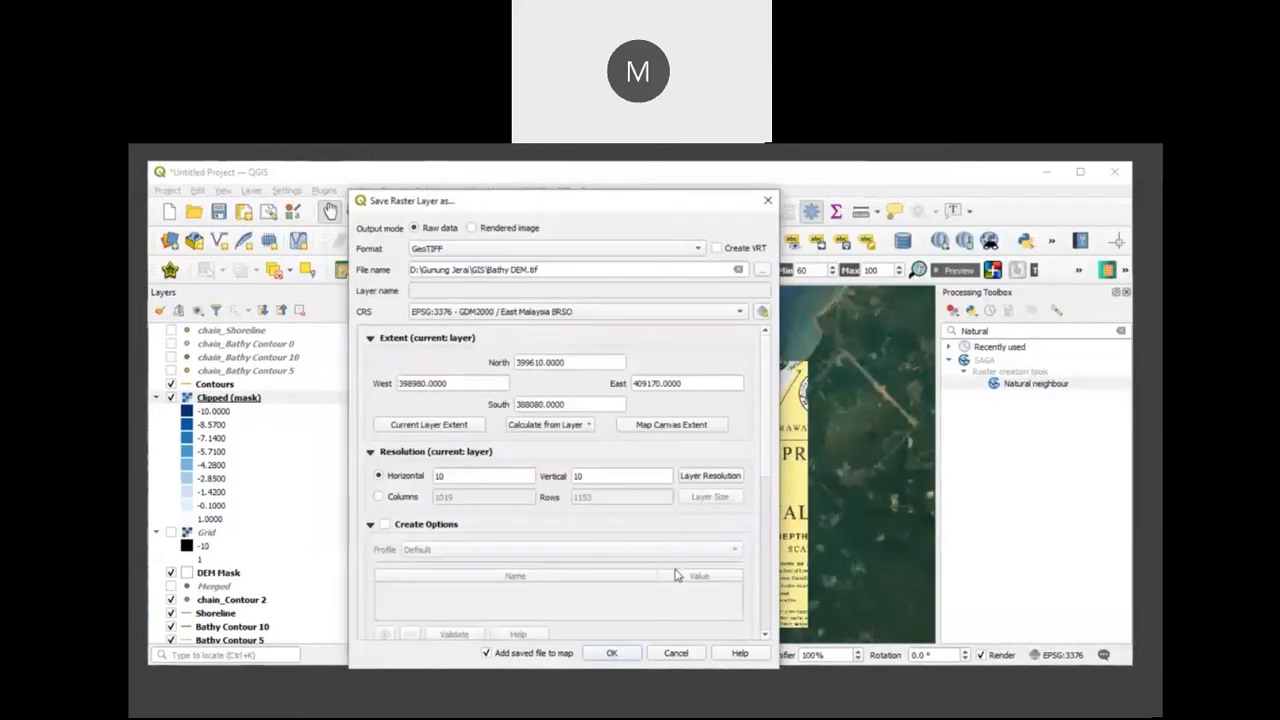
click(617, 653)
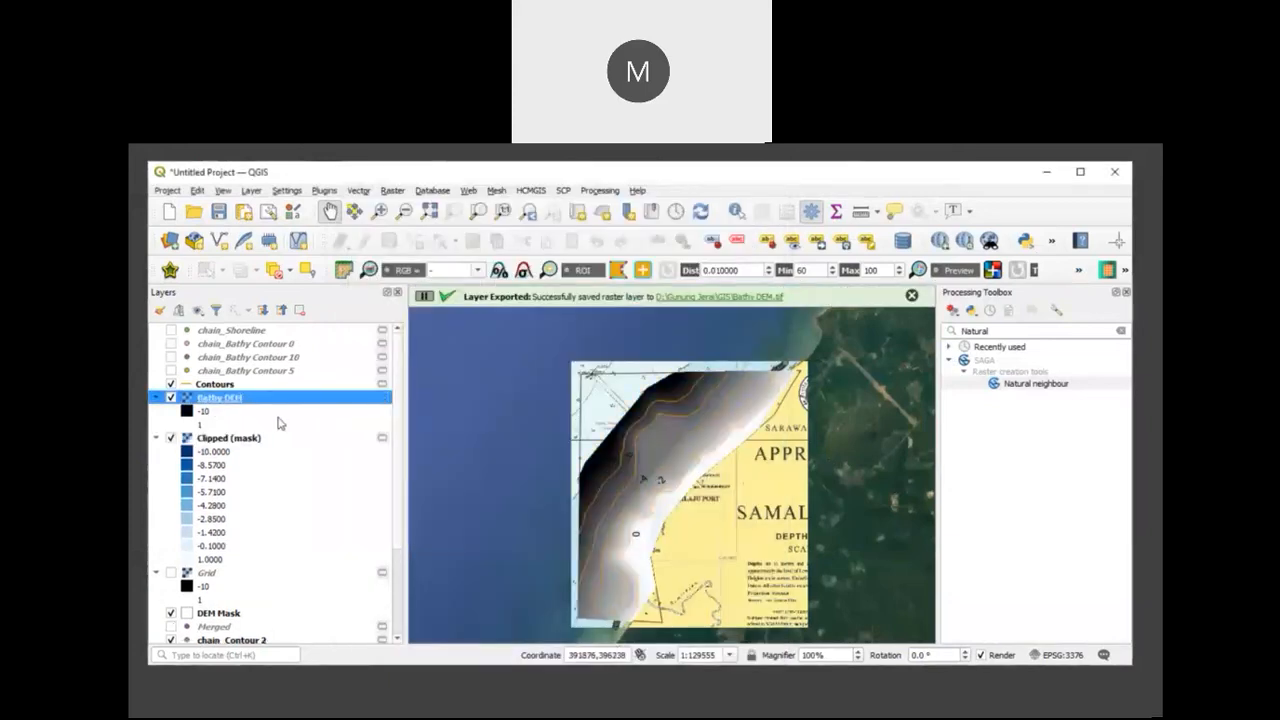
Step: Copy the blue style of the Clipped (mask) layer onto the Bathy DEM layer
click(280, 441)
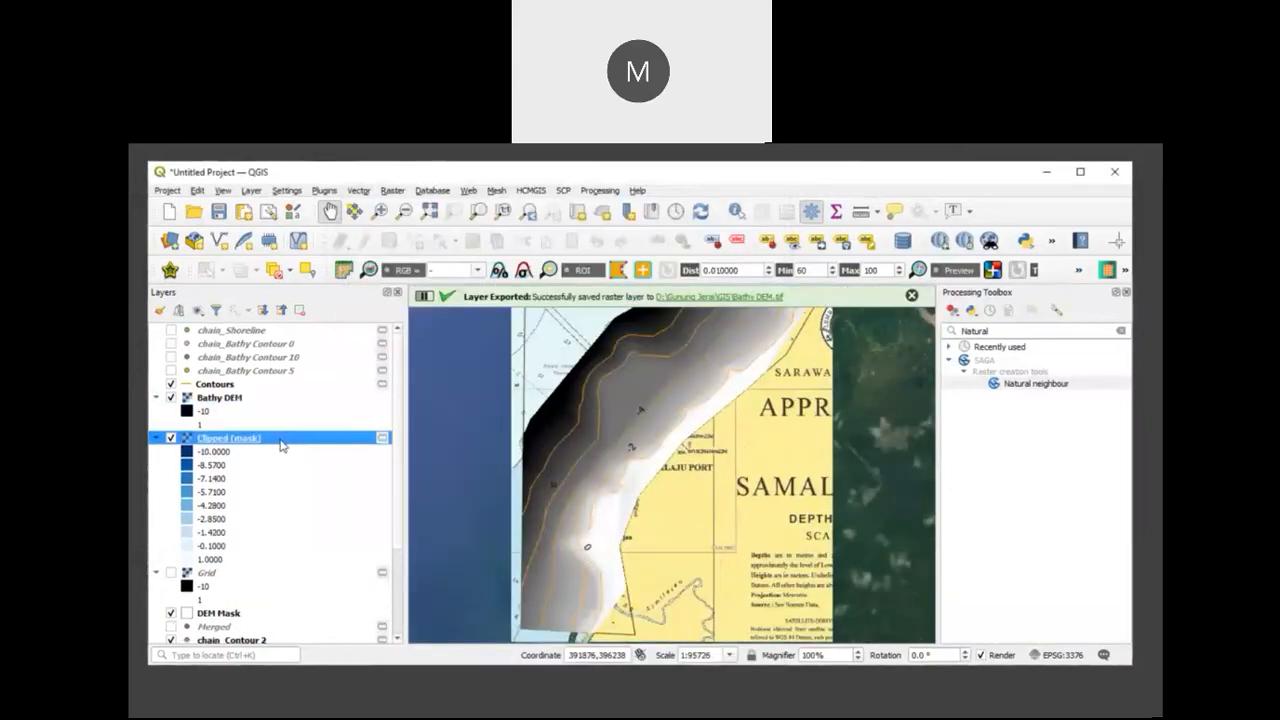
right_click(281, 445)
mouse_move(335, 660)
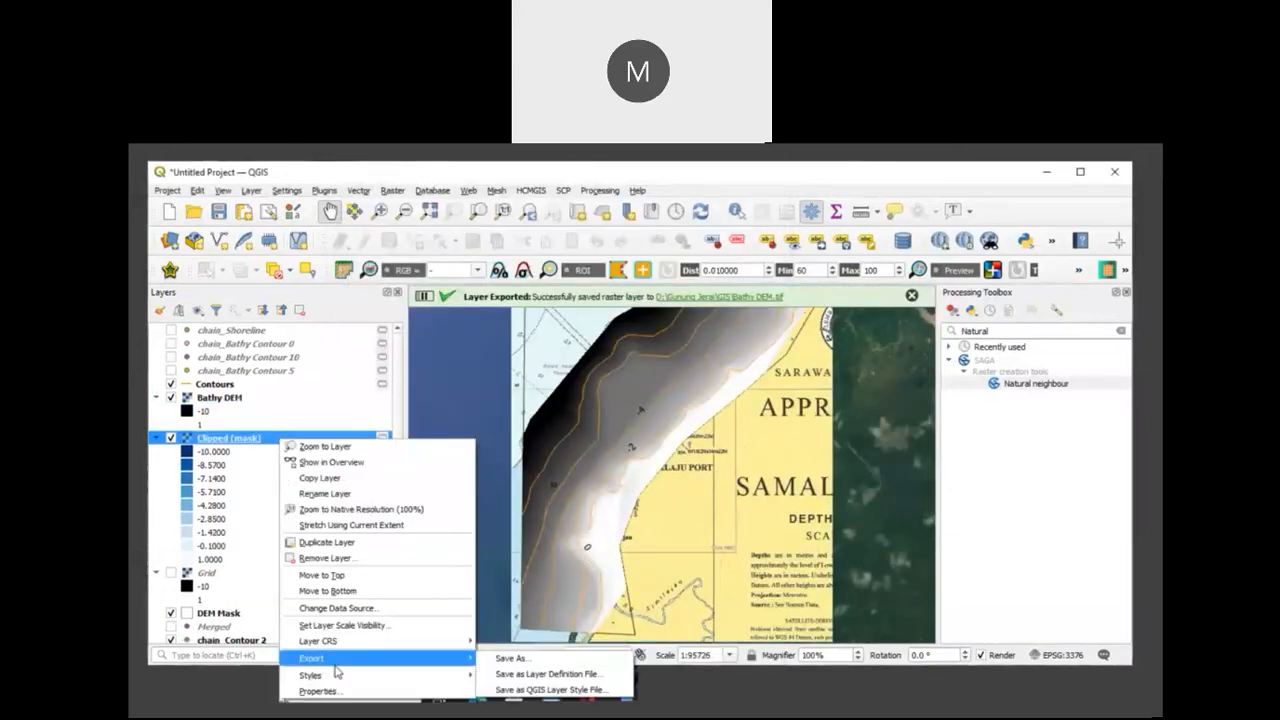
click(500, 664)
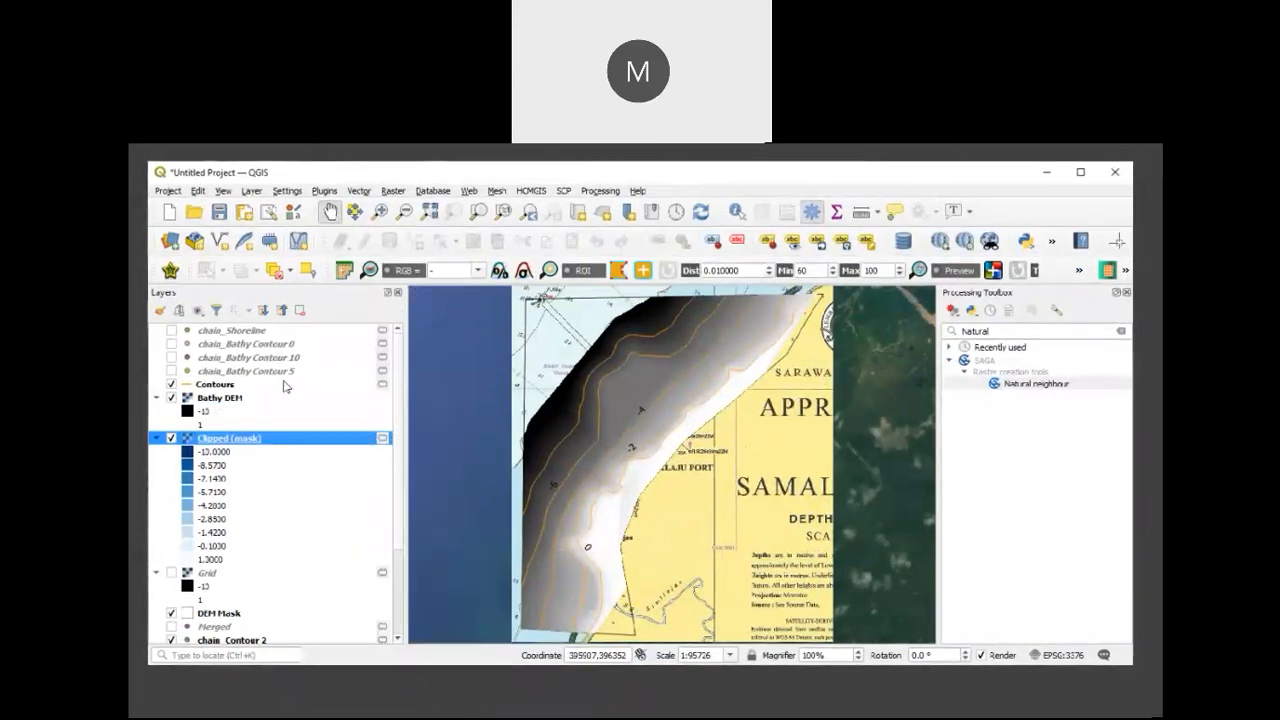
right_click(250, 398)
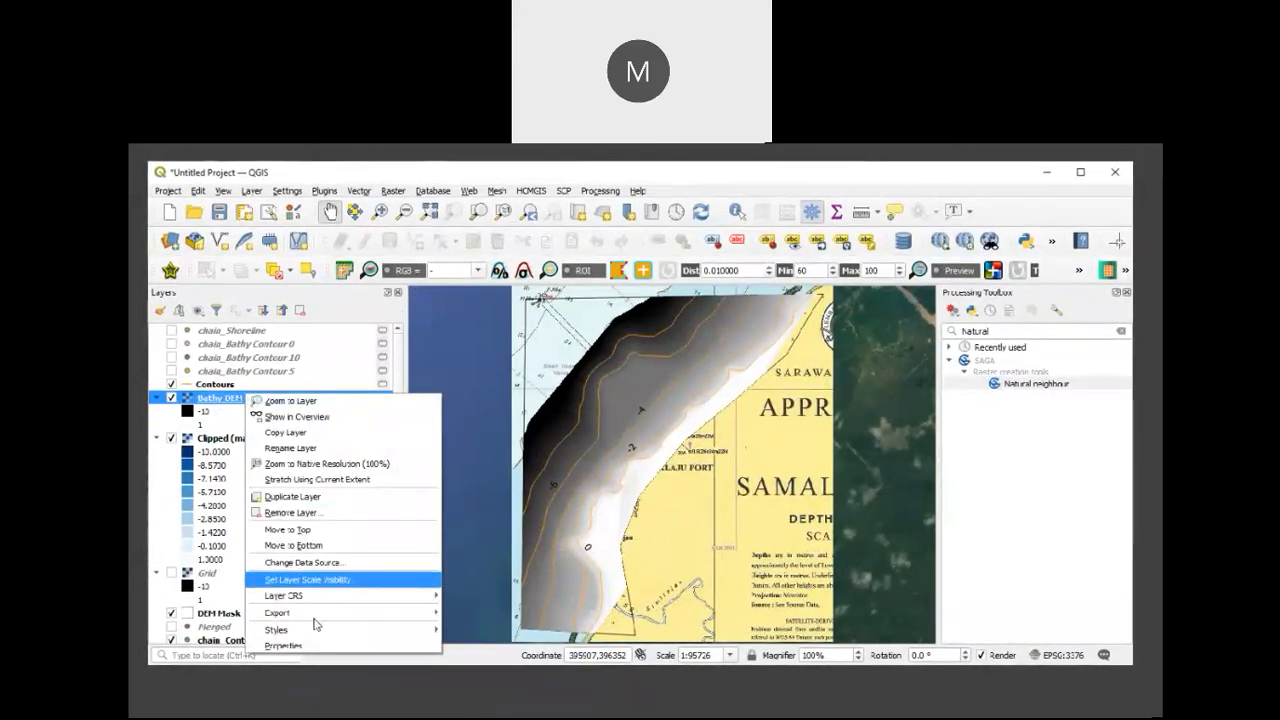
mouse_move(323, 632)
click(494, 648)
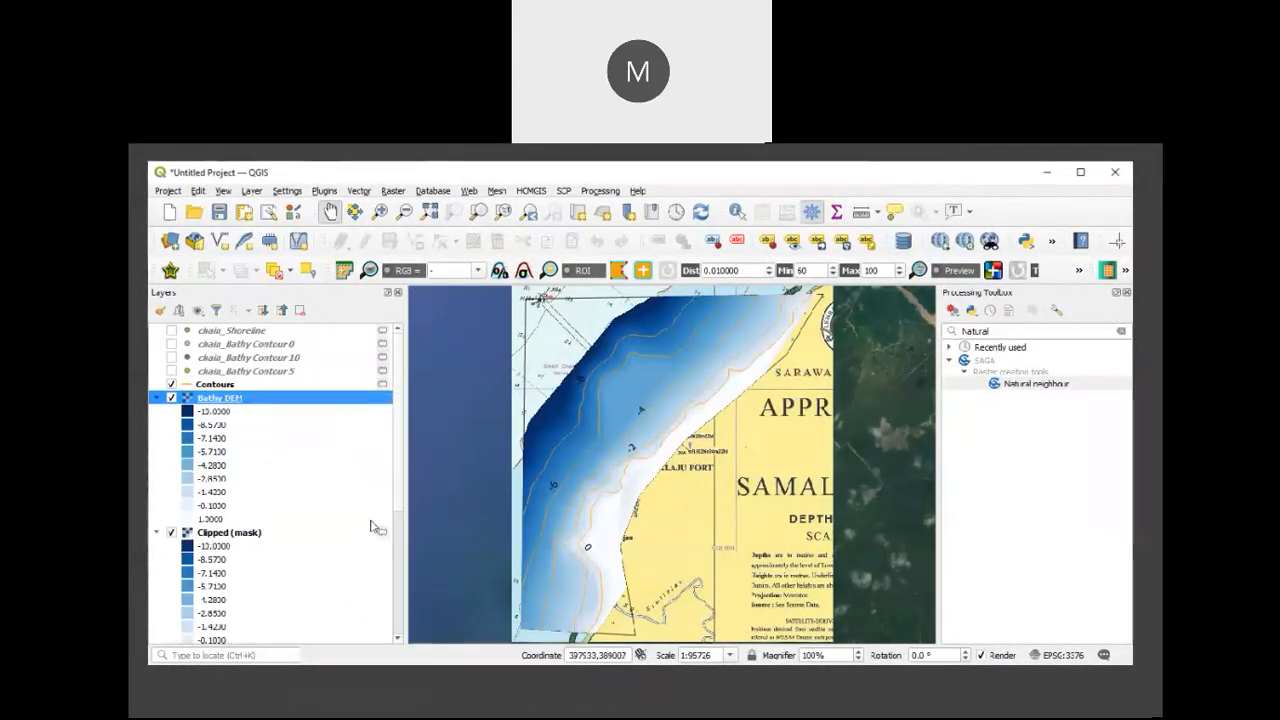
Step: Remove the temporary Clipped (mask) layer from the project
click(172, 533)
click(228, 533)
right_click(228, 533)
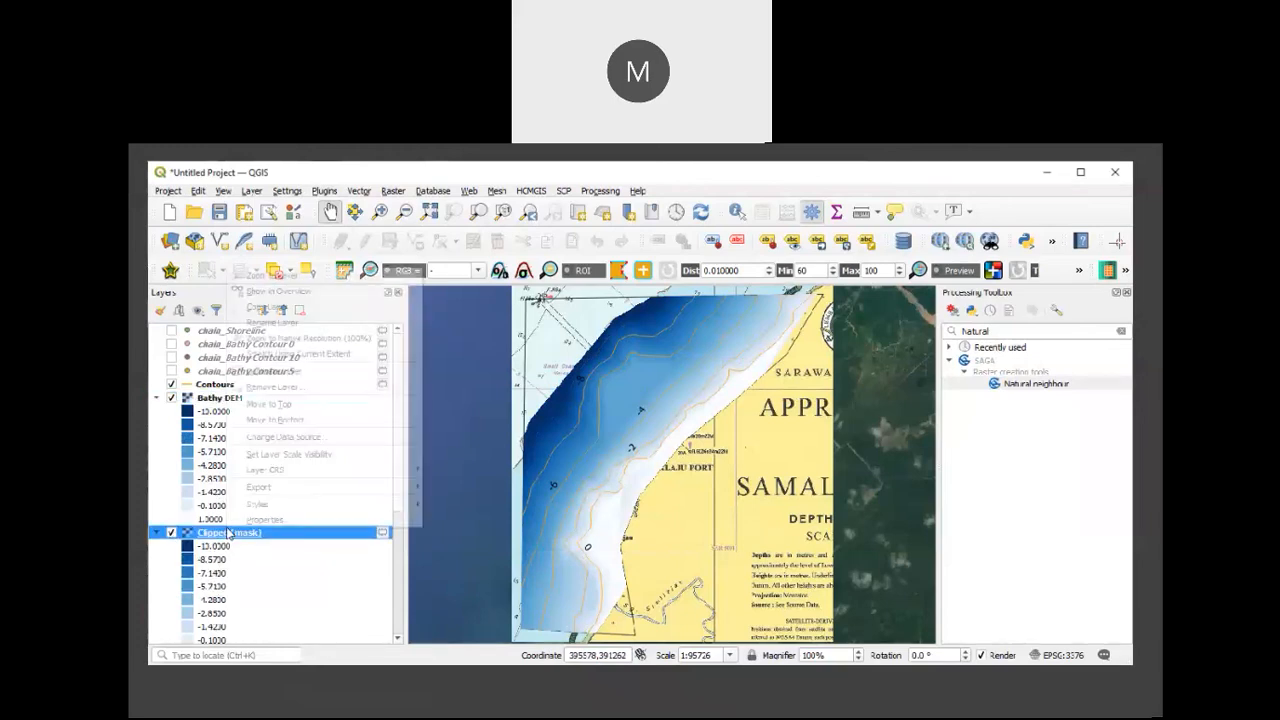
click(280, 392)
key(Return)
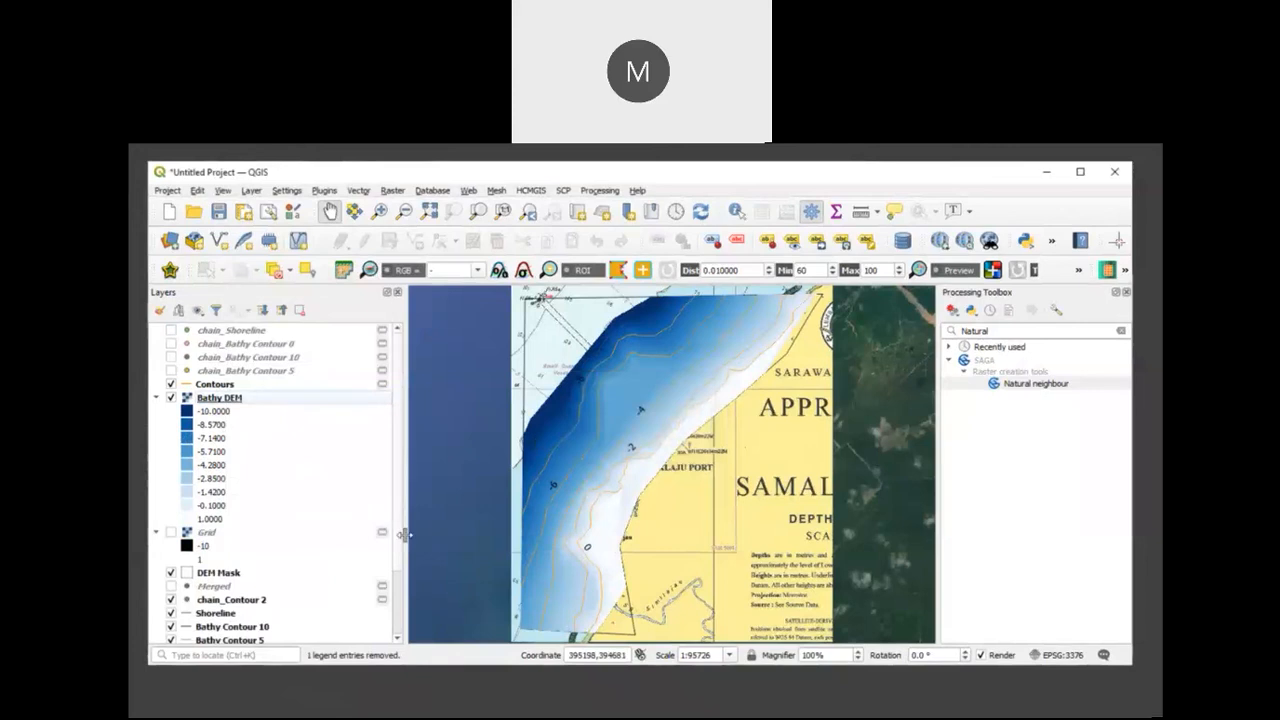
Step: Hide the Samalaju Bathy 2_modified chart so the DEM and contours lie over the satellite imagery
drag(400, 555, 407, 556)
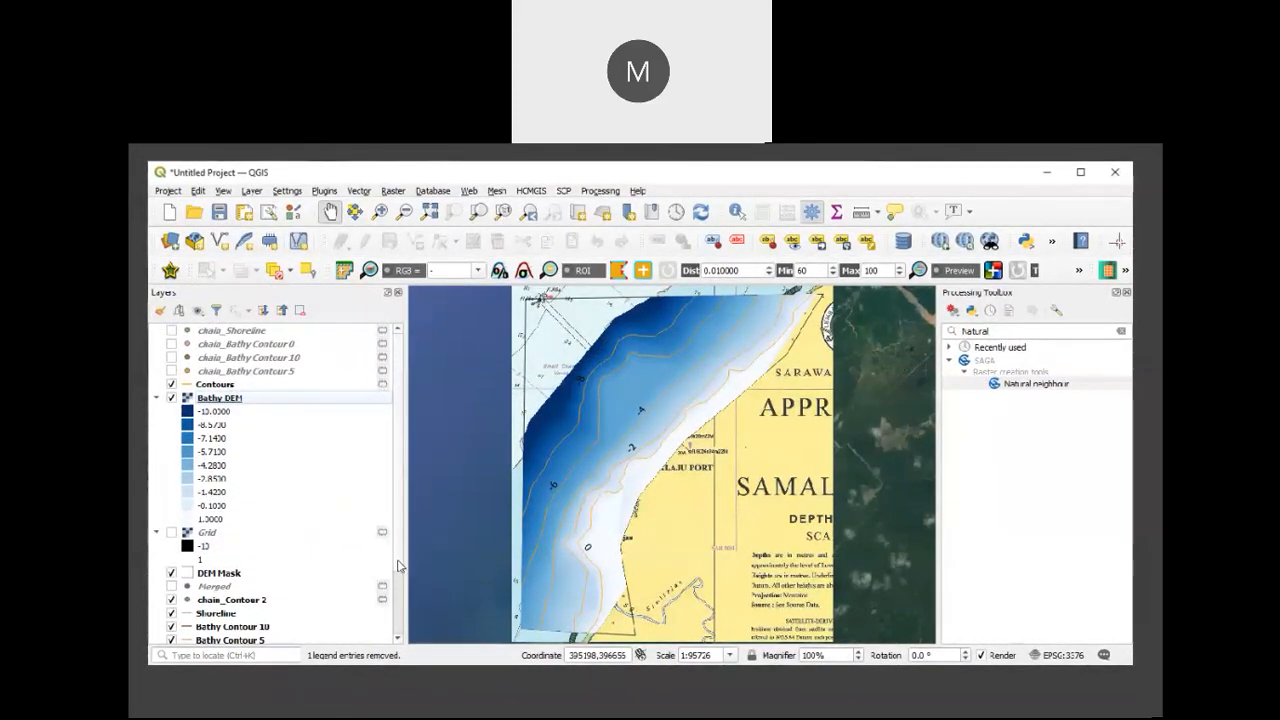
scroll(397, 566, down, 2)
scroll(410, 615, down, 1)
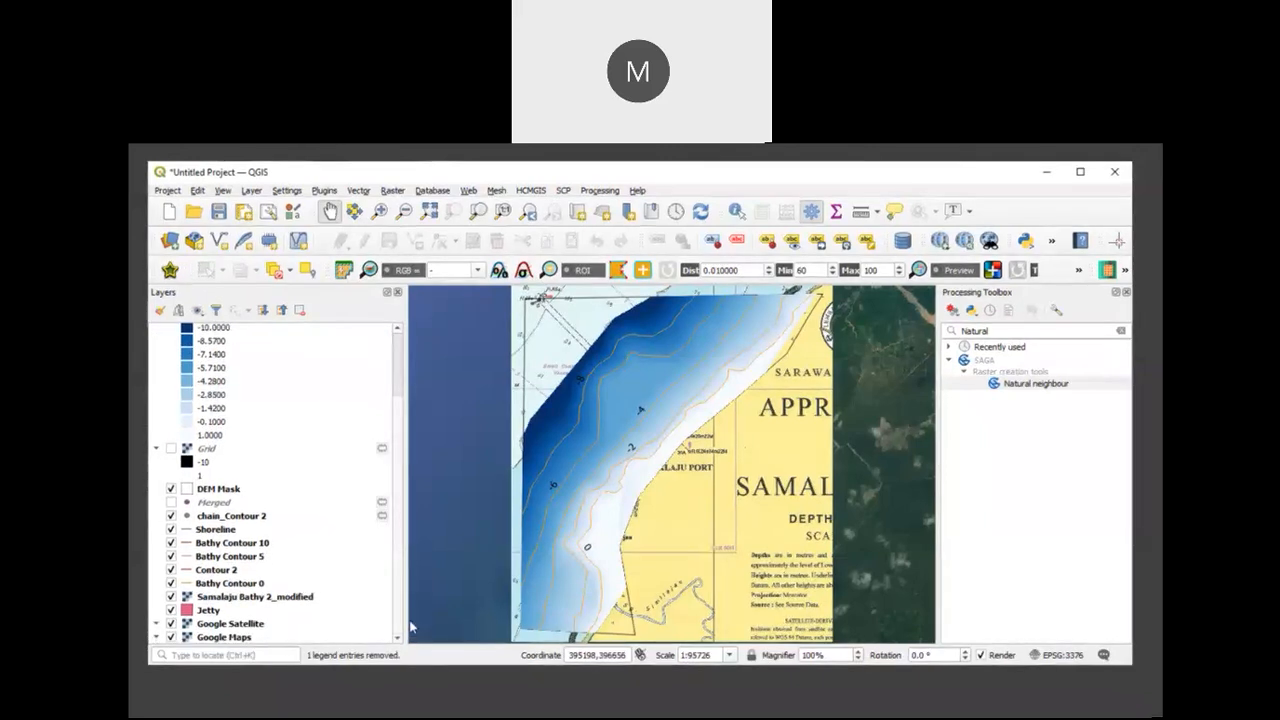
scroll(410, 627, up, 1)
scroll(405, 625, down, 1)
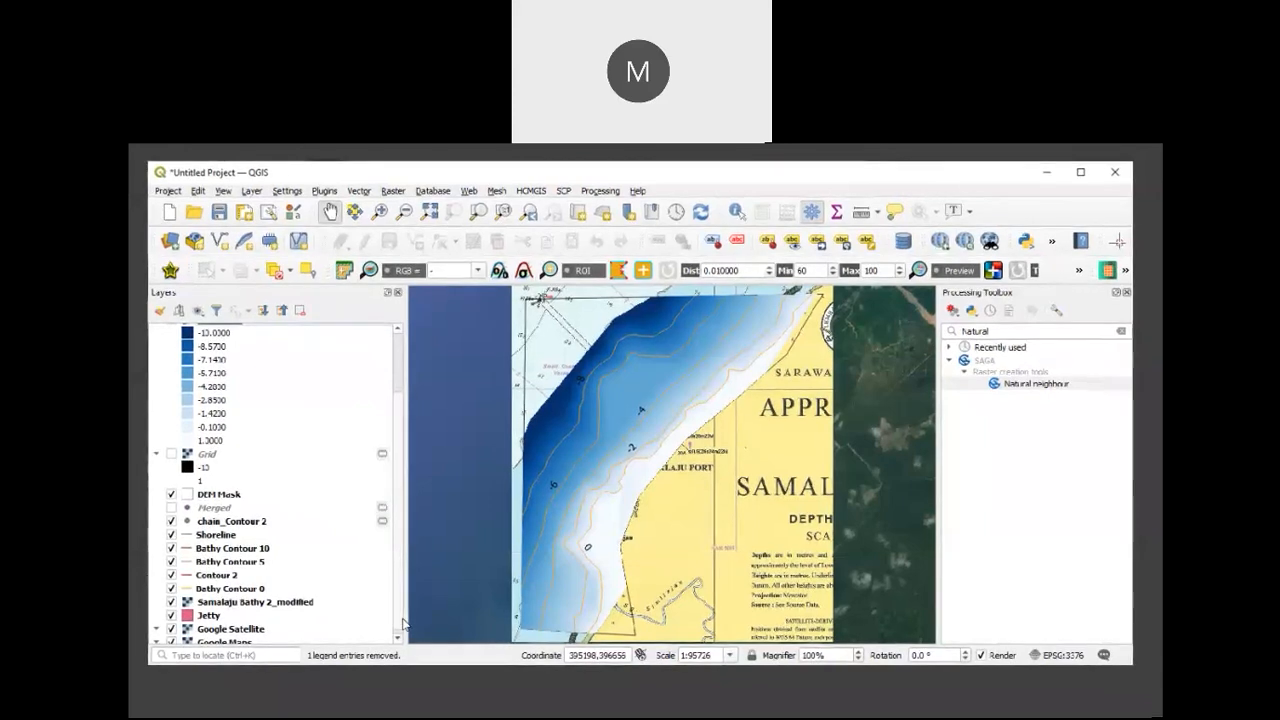
click(398, 636)
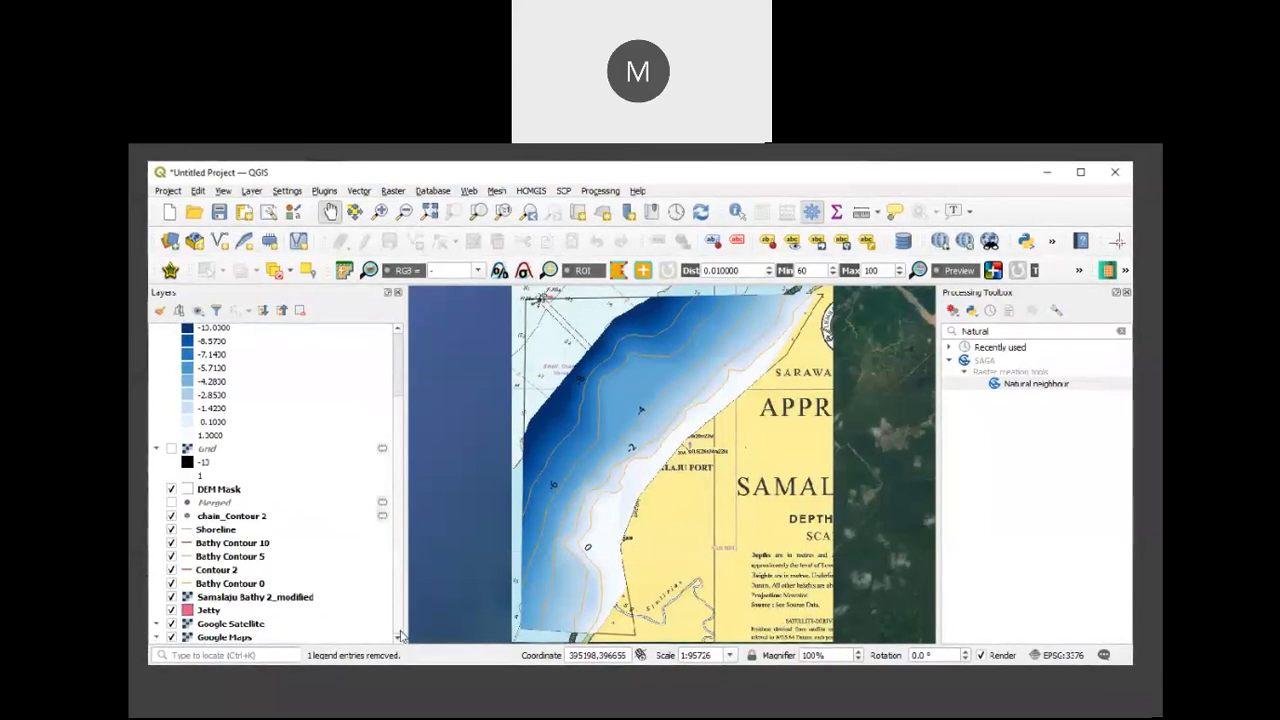
click(171, 598)
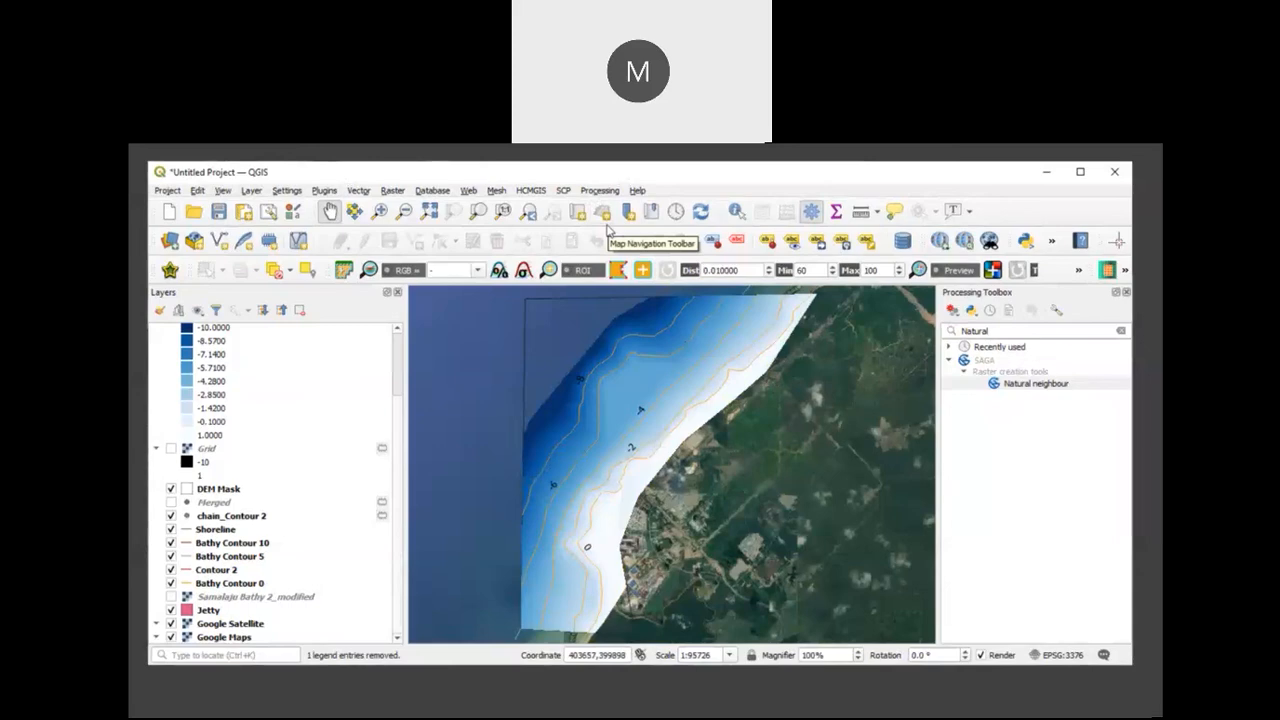
click(729, 160)
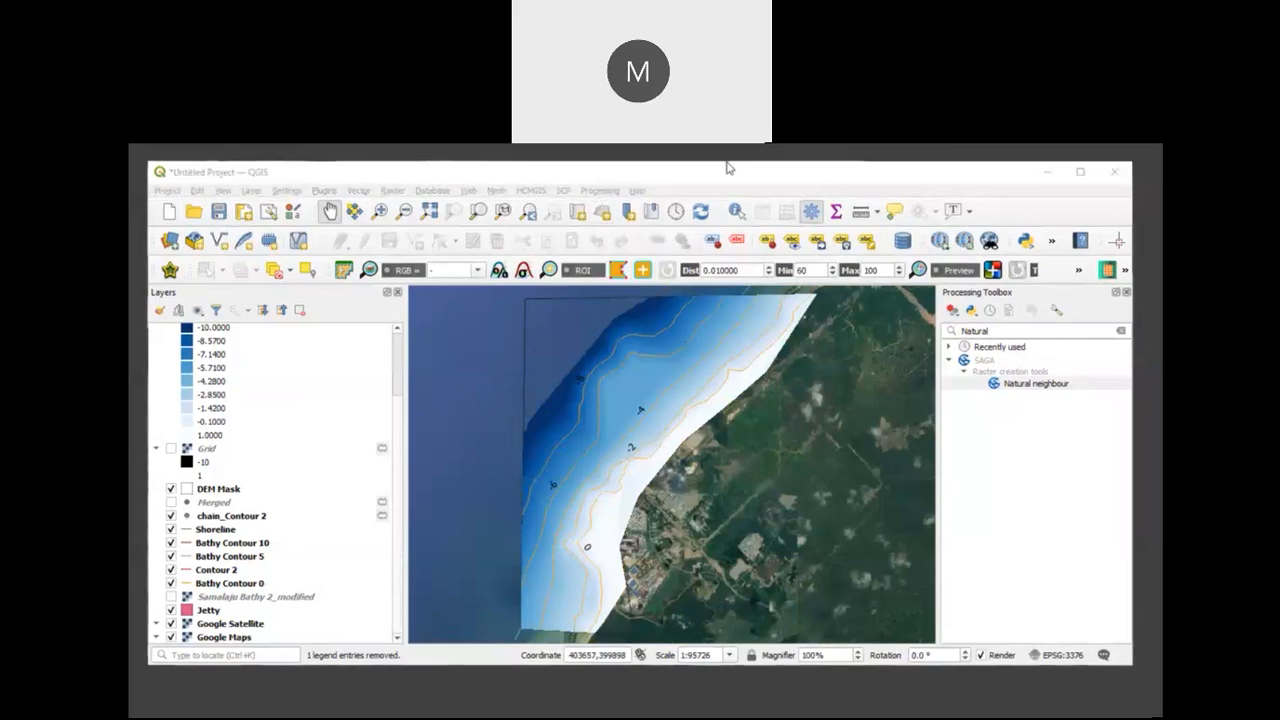